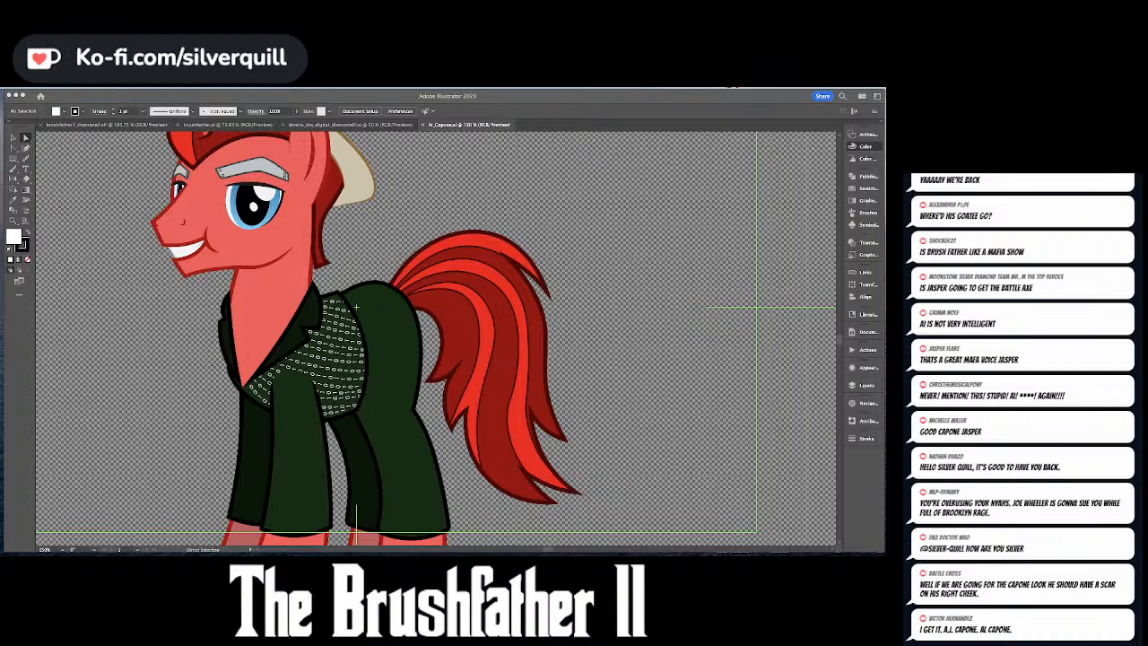
- Check the fill colour of a binary text row across the jacket's body in the Color panel
key(F6)
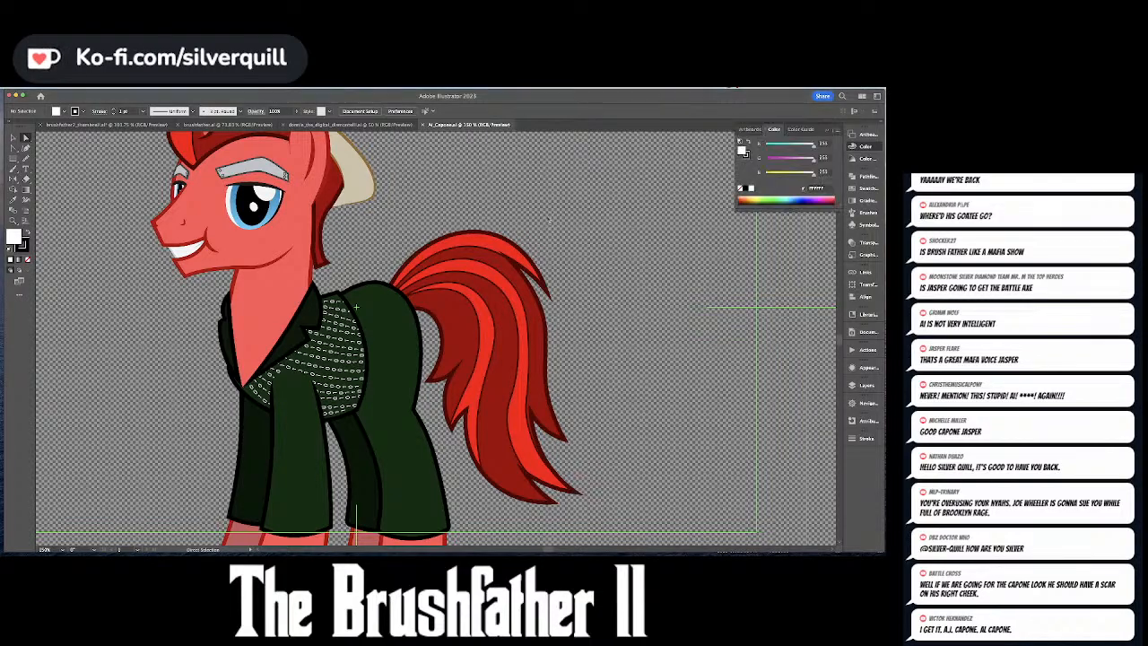
key(F6)
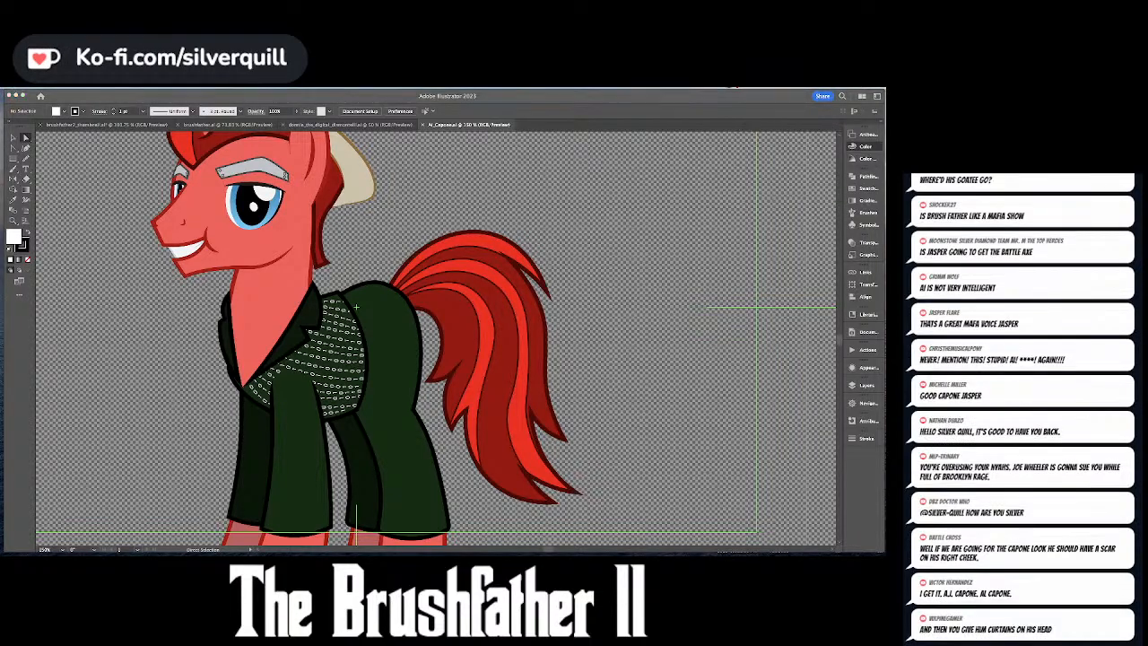
click(455, 414)
drag(455, 413, 612, 298)
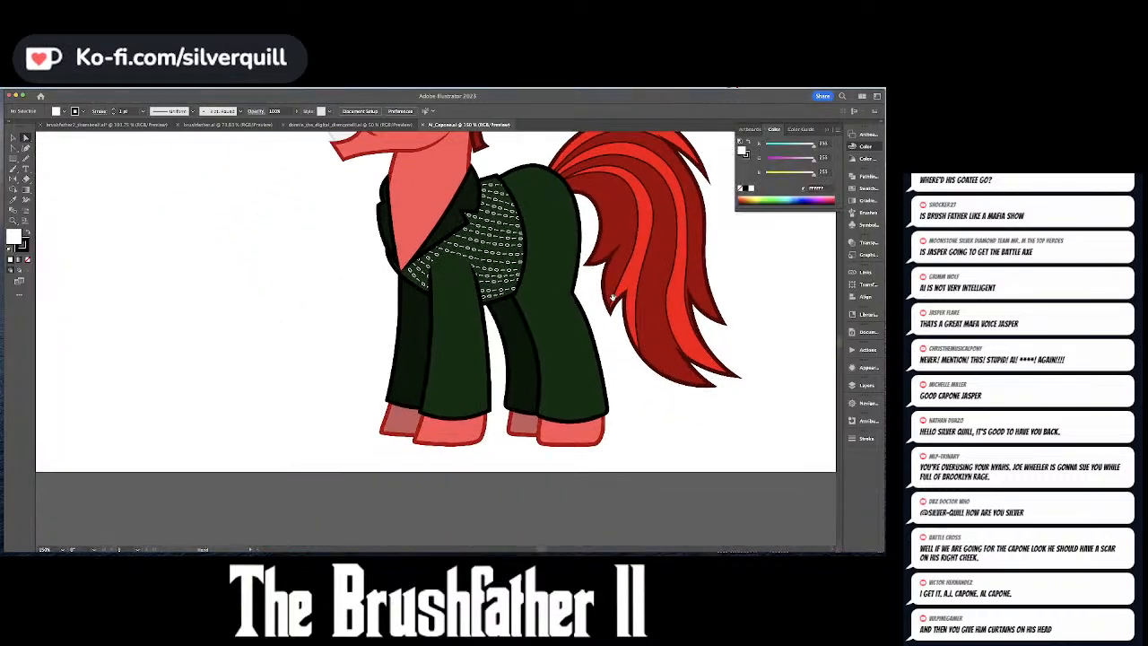
click(514, 260)
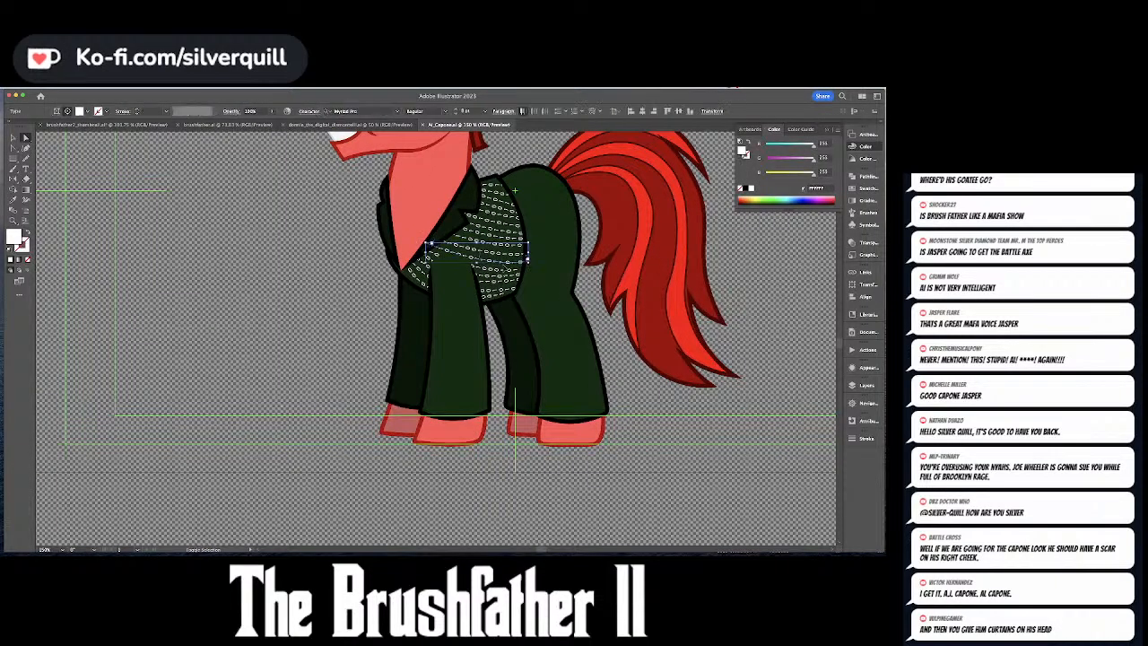
key(Delete)
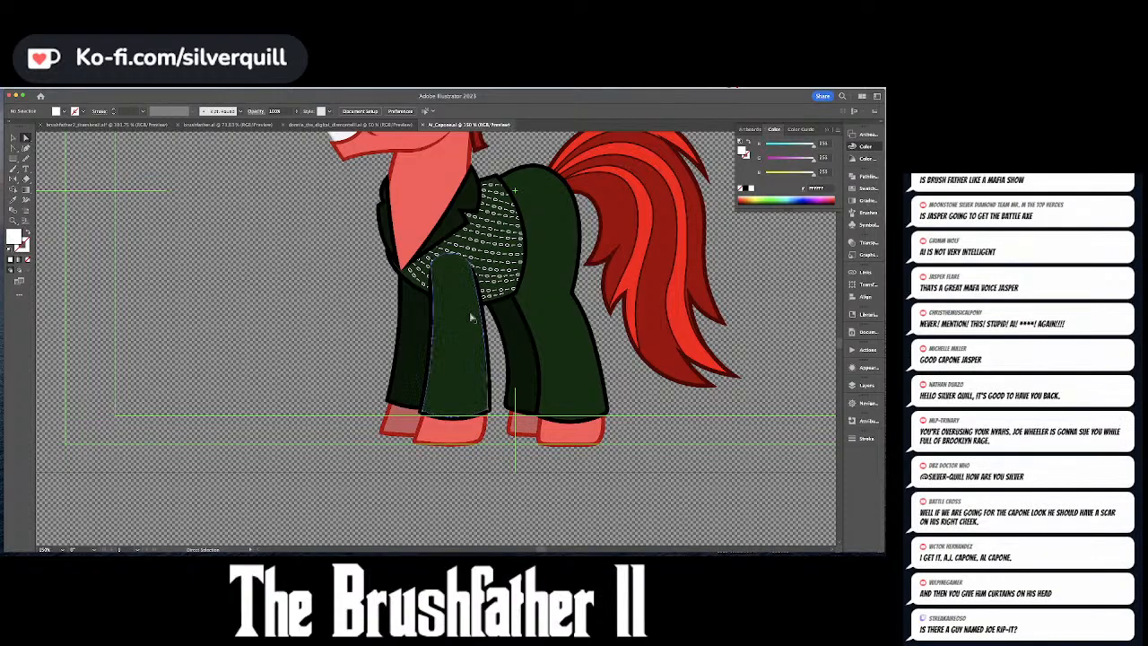
click(470, 311)
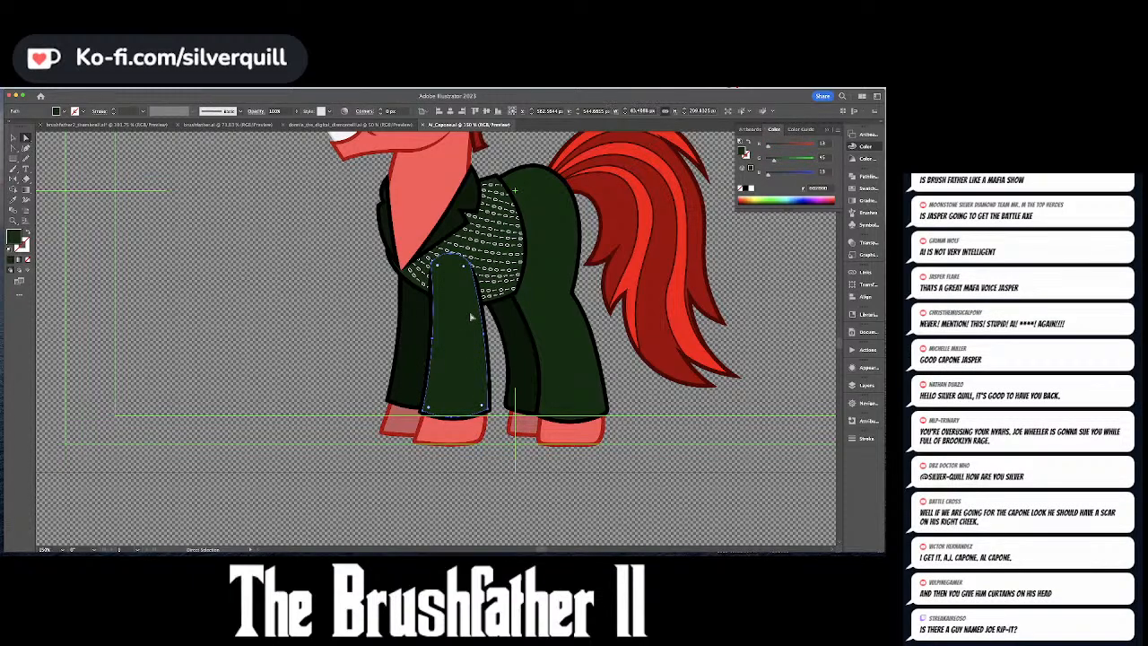
double_click(471, 317)
drag(471, 317, 387, 314)
key(super+z)
key(super+z)
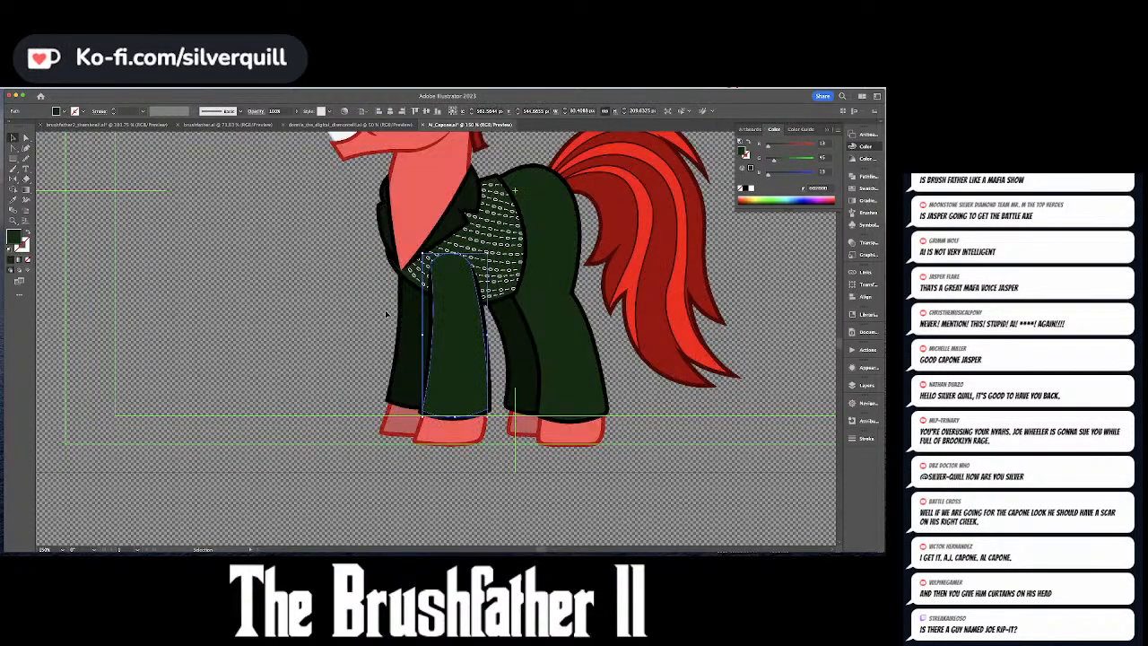
- Select the overlapping shapes of the front sleeve and combine them into a clipping mask
click(467, 319)
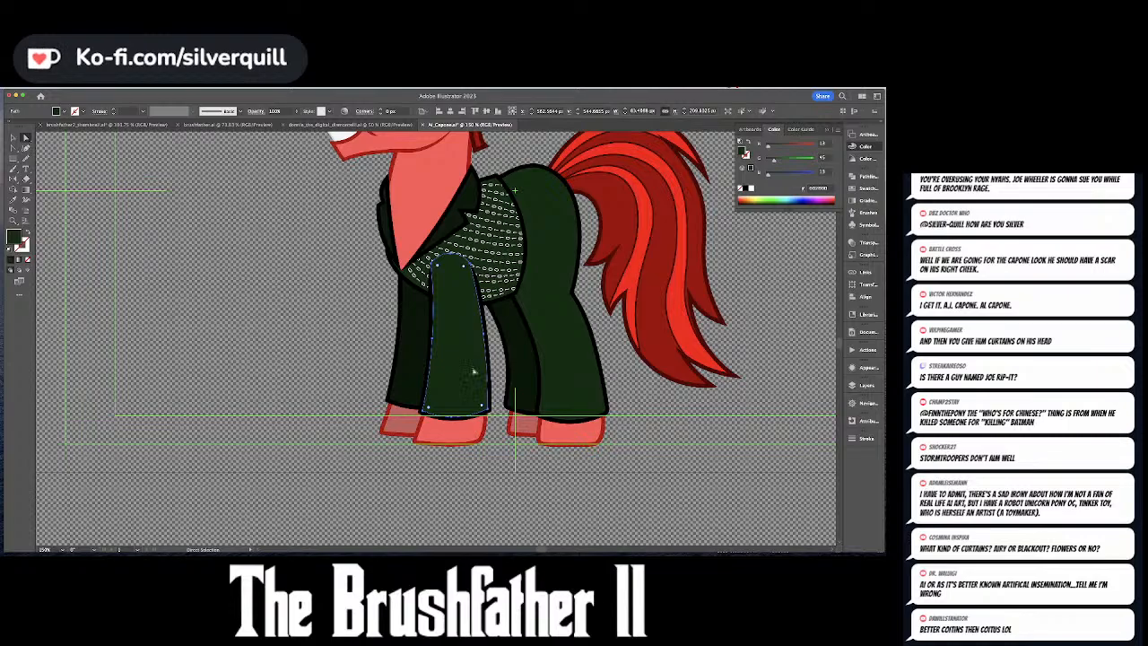
click(474, 371)
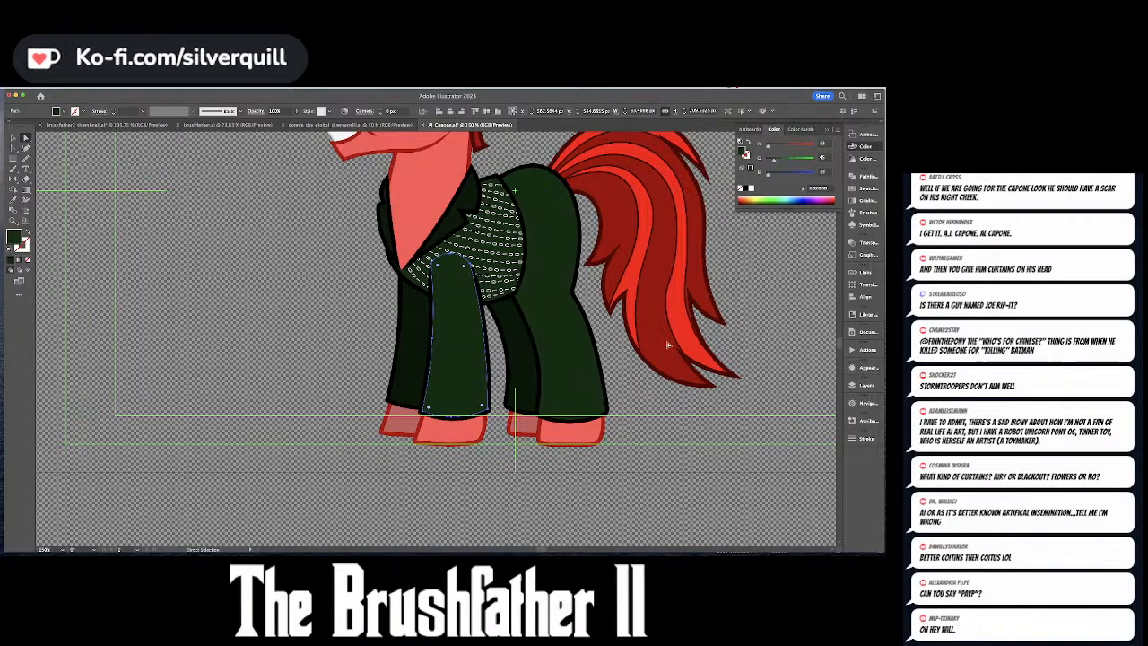
scroll(669, 345, up, 5)
scroll(669, 346, up, 2)
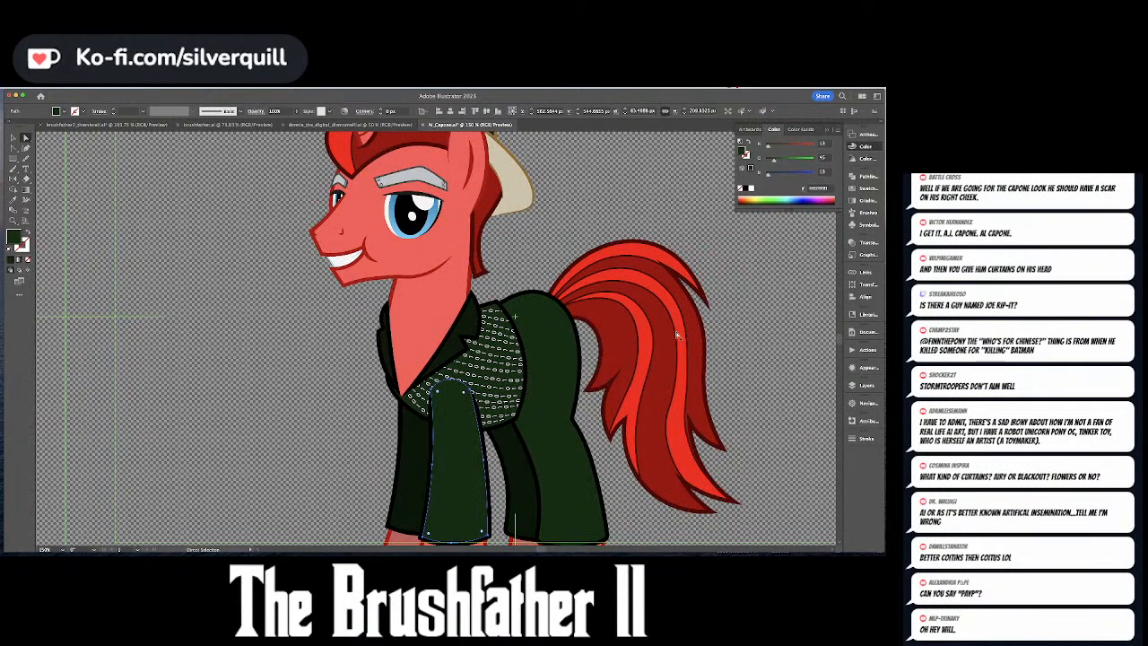
scroll(672, 337, up, 1)
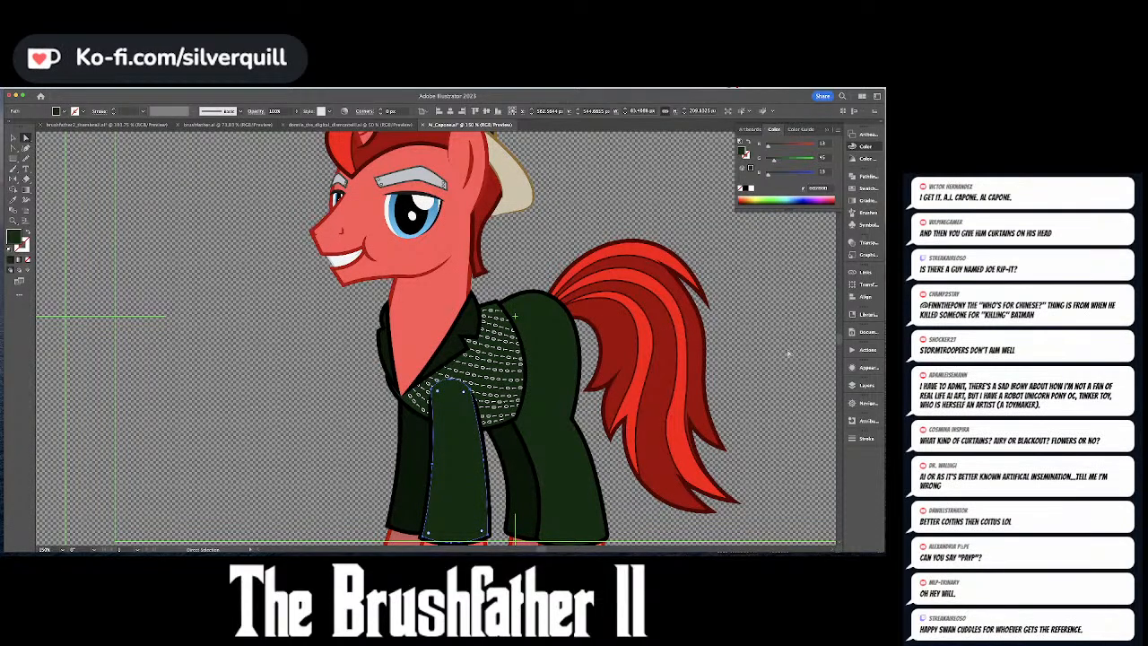
scroll(784, 344, down, 3)
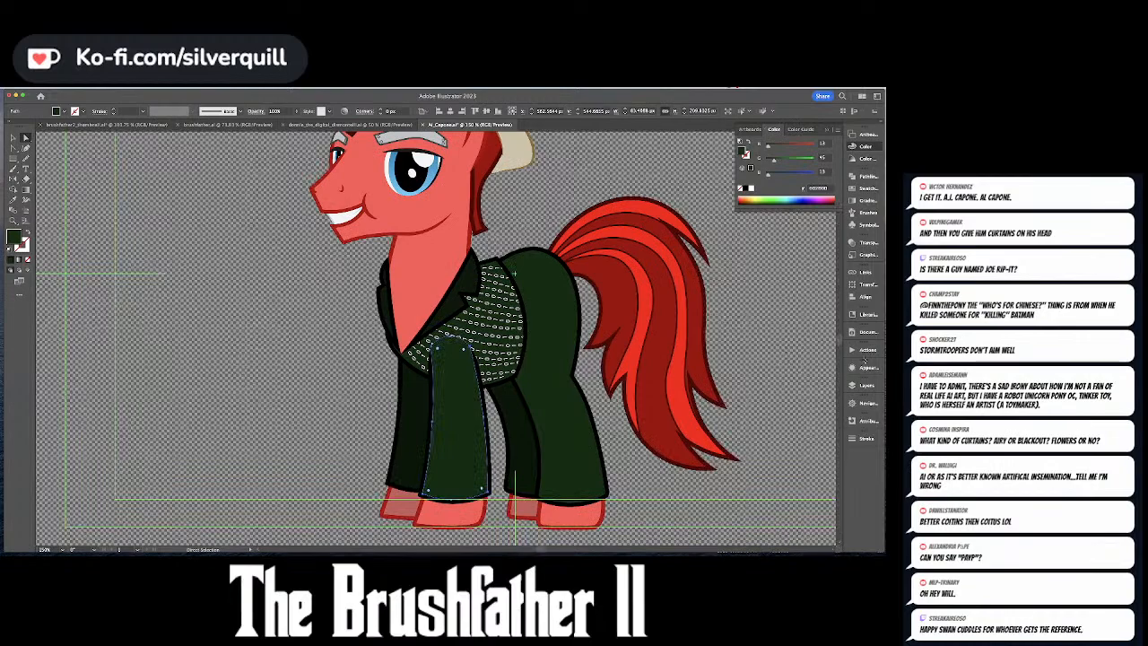
click(863, 386)
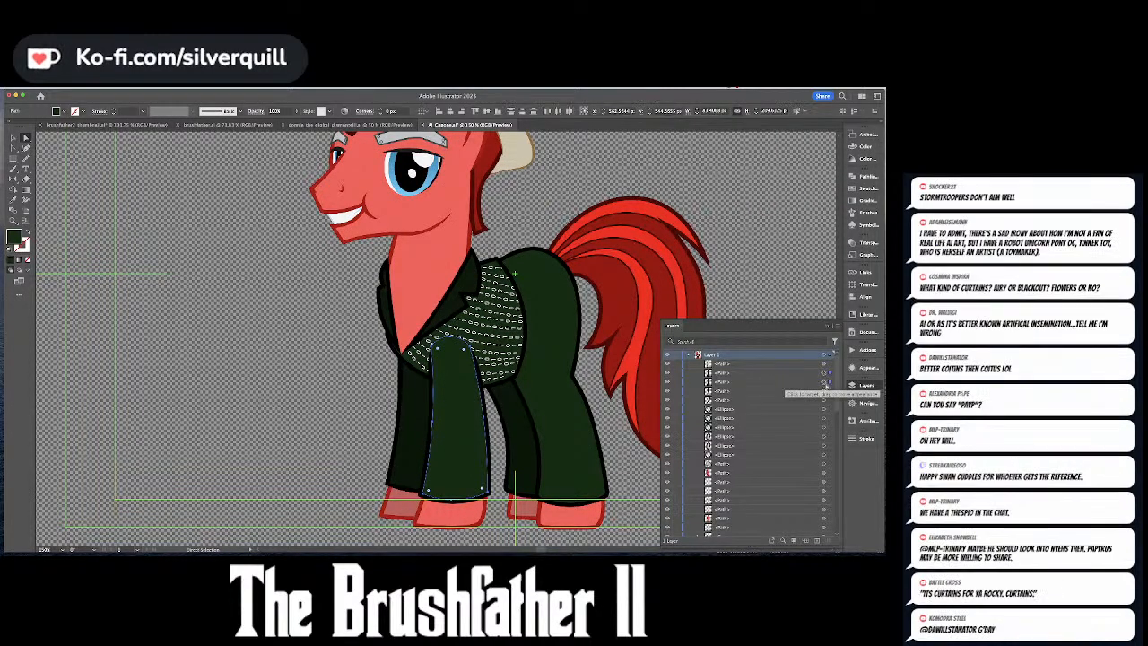
key(super+7)
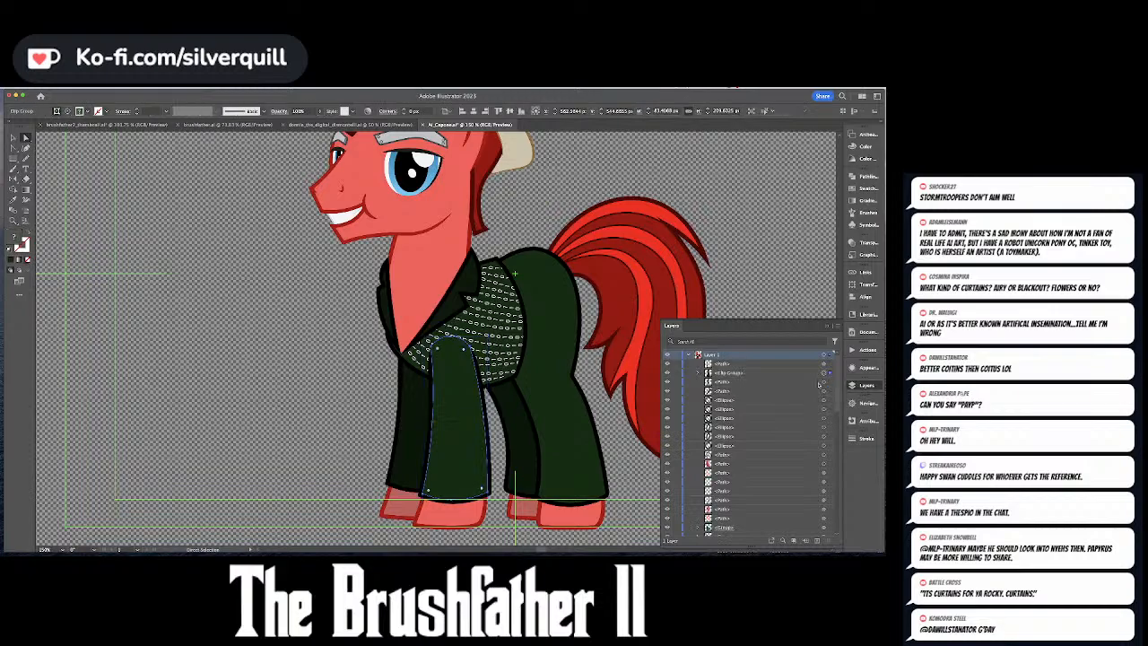
- Place a copy of the jacket body's text path on the front sleeve and rotate it to run down the leg
click(506, 350)
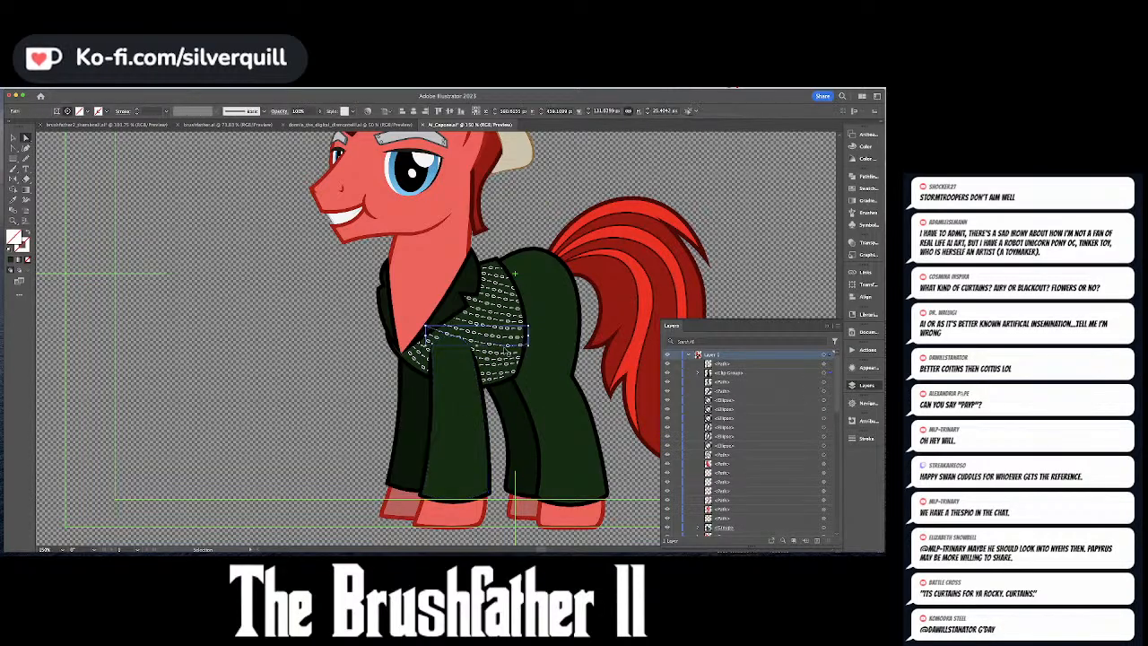
click(458, 392)
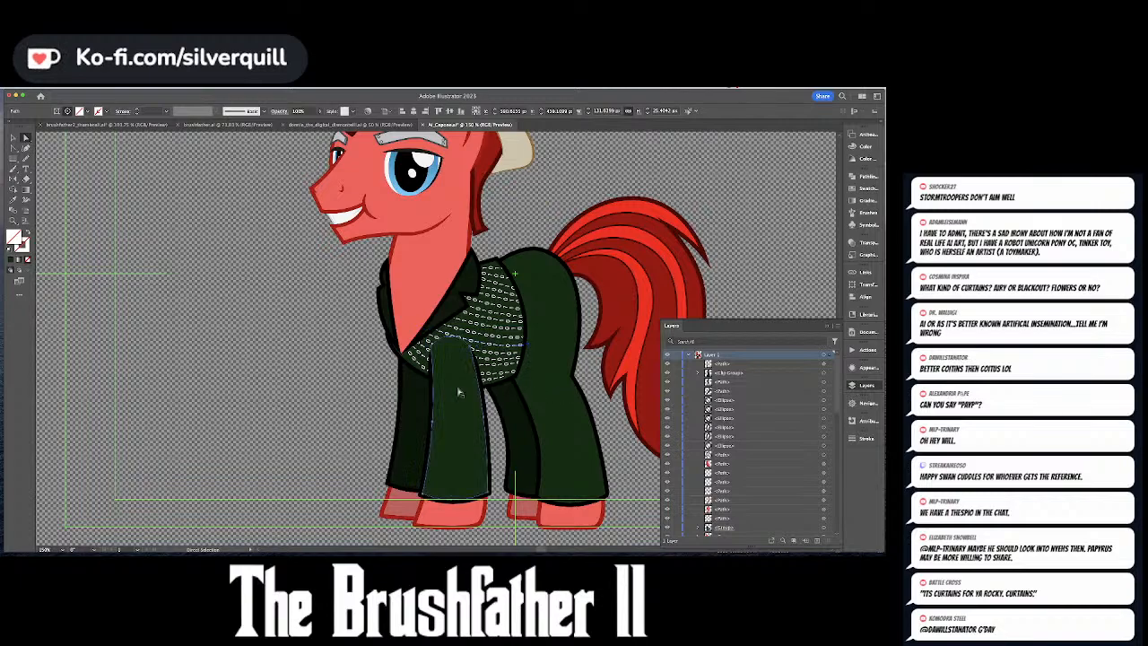
key(v)
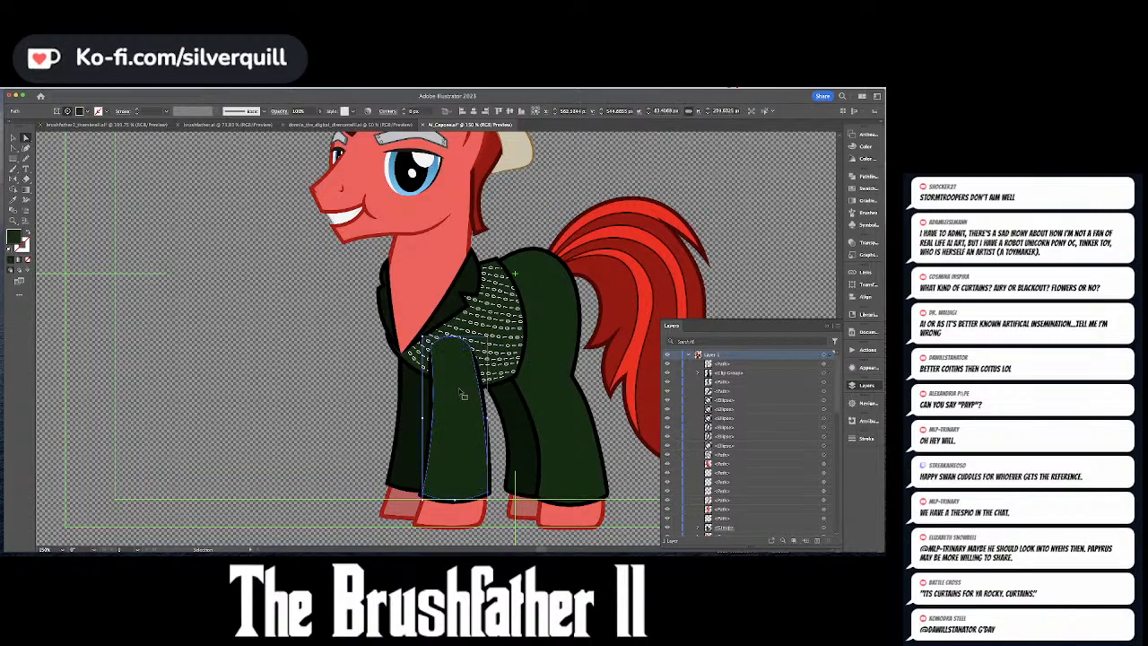
key(e)
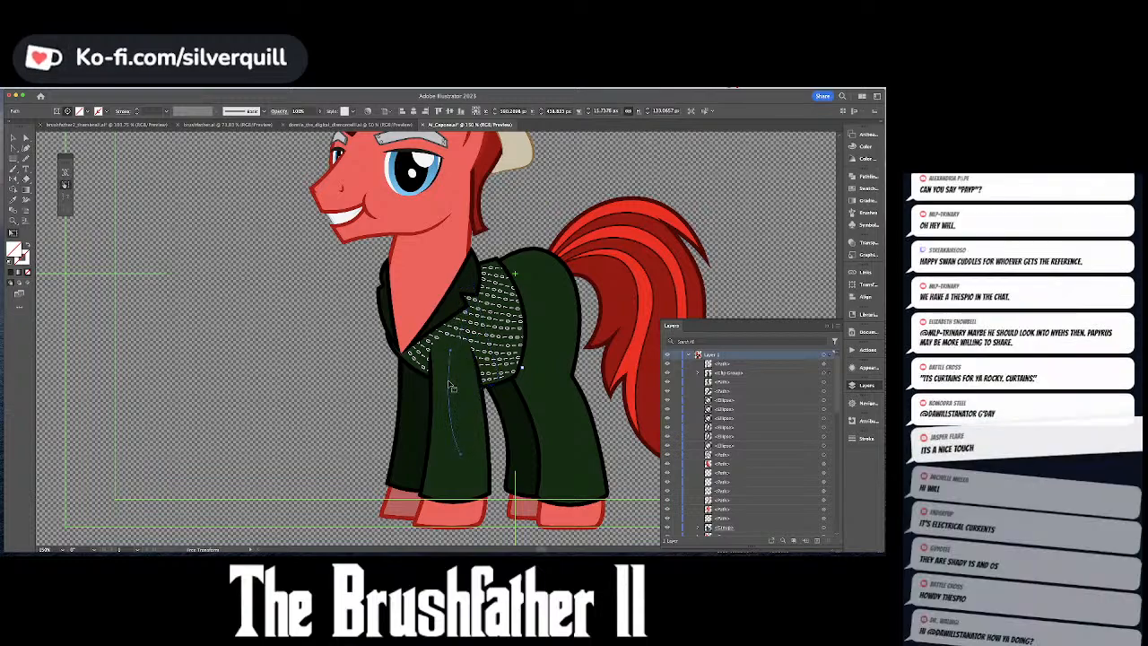
key(super+shift+a)
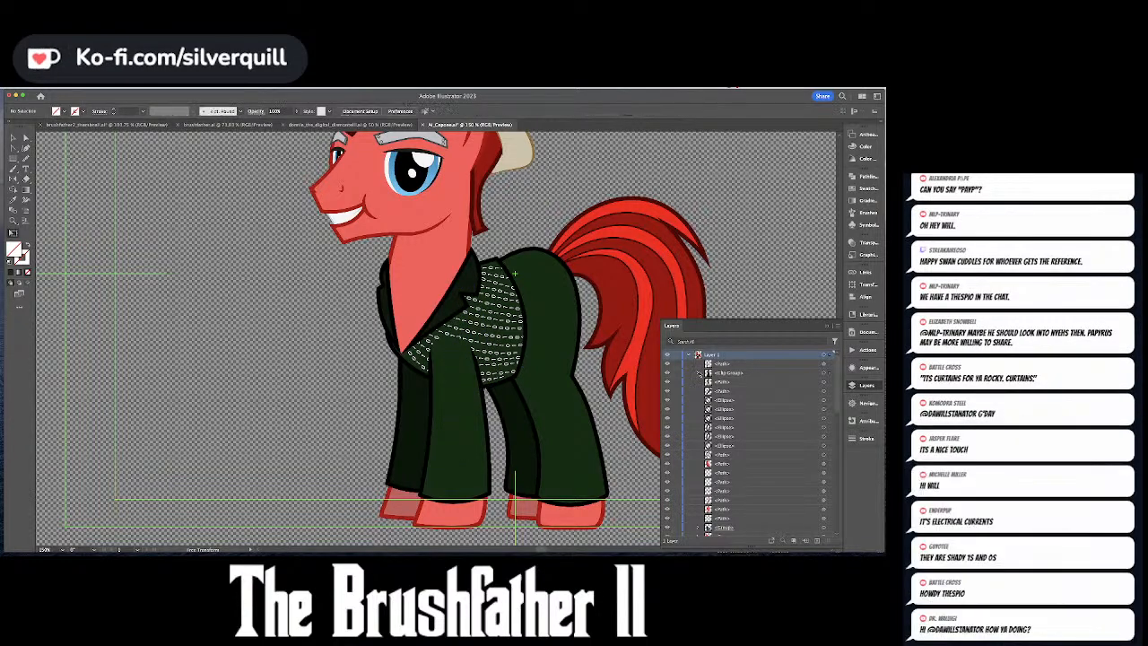
- Reshape the copied path inside the sleeve's clip group so it curves from the shoulder down to the hem
click(698, 373)
click(825, 391)
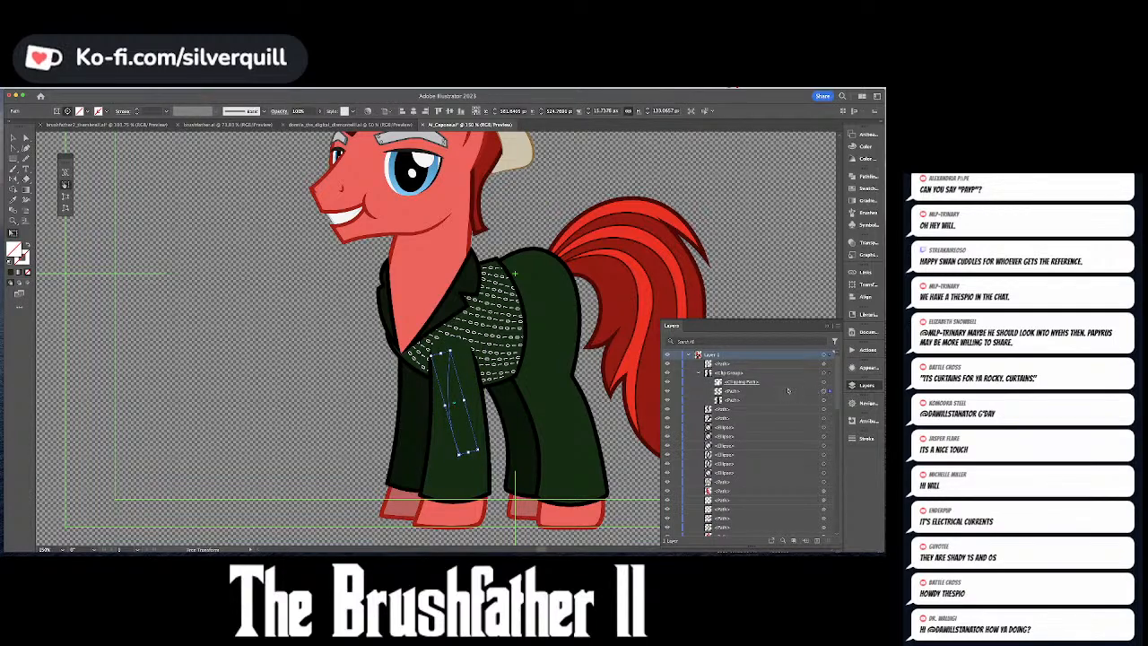
key(super+shift+a)
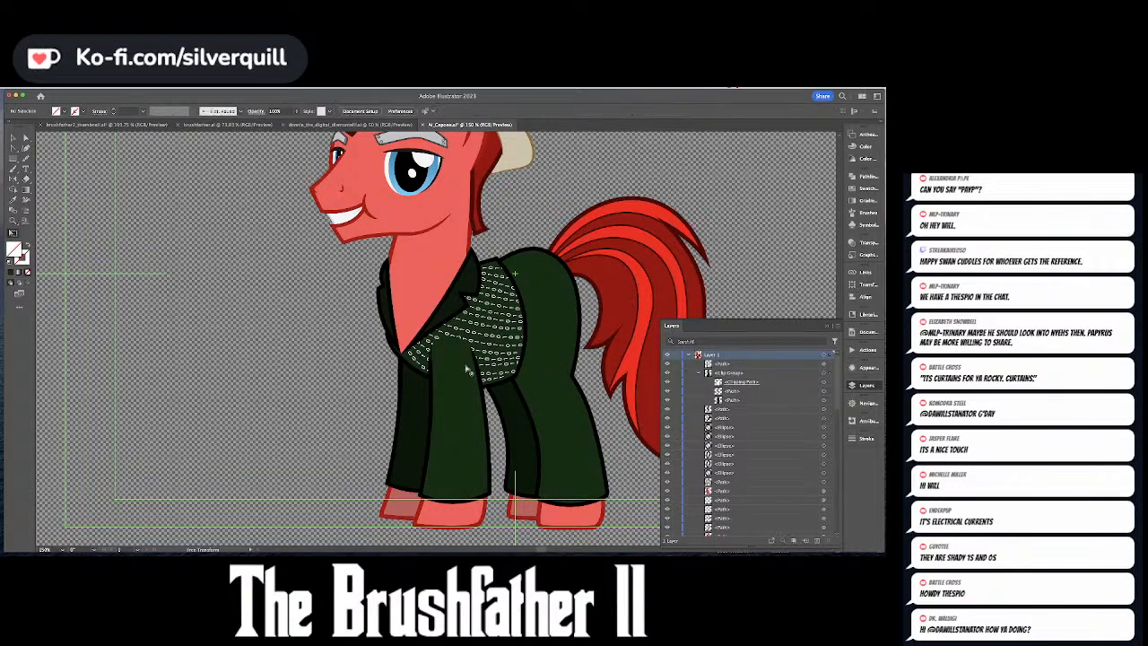
key(a)
click(454, 357)
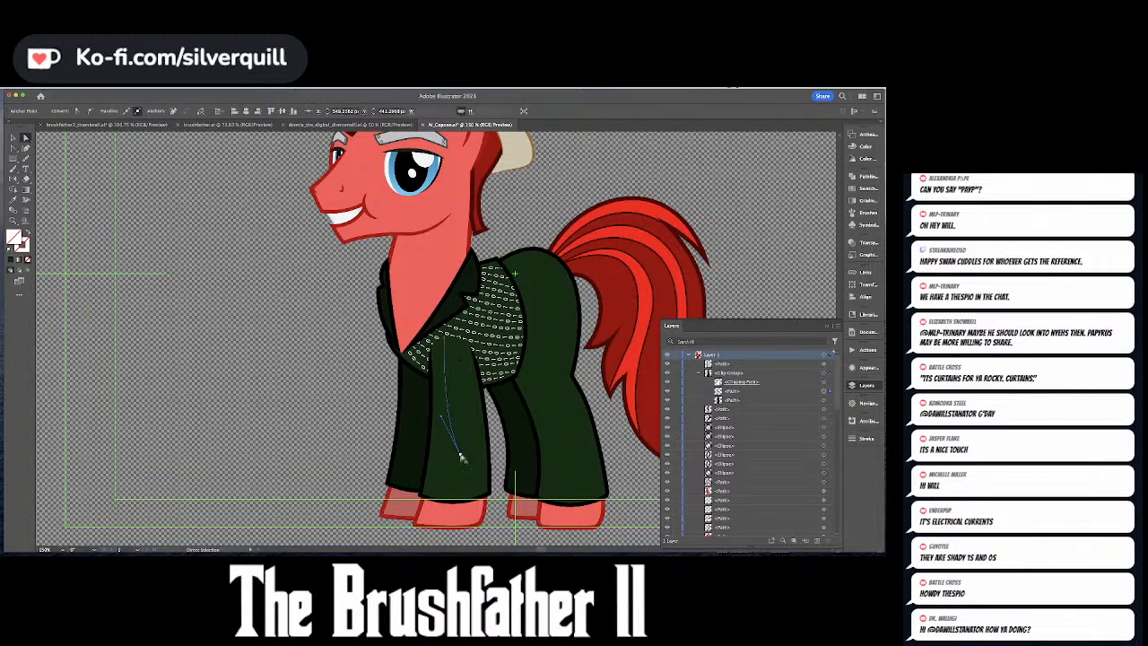
drag(461, 455, 444, 500)
drag(425, 463, 463, 439)
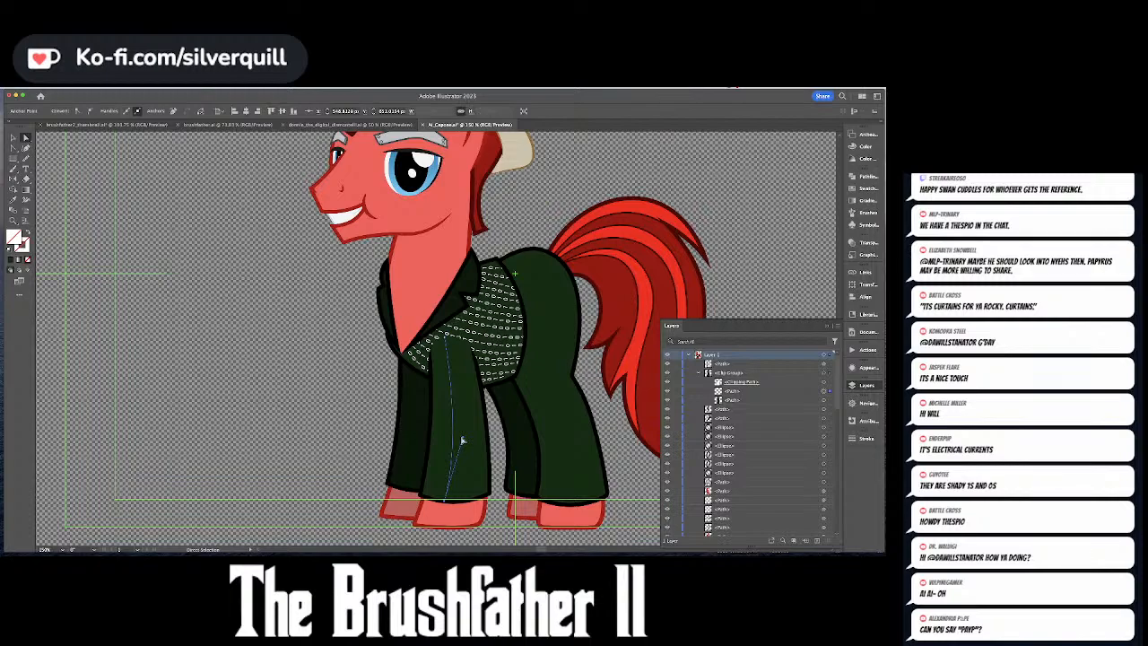
- Start Type on a Path text along the sleeve's curve and match its style to the jacket's white binary text
key(t)
click(26, 168)
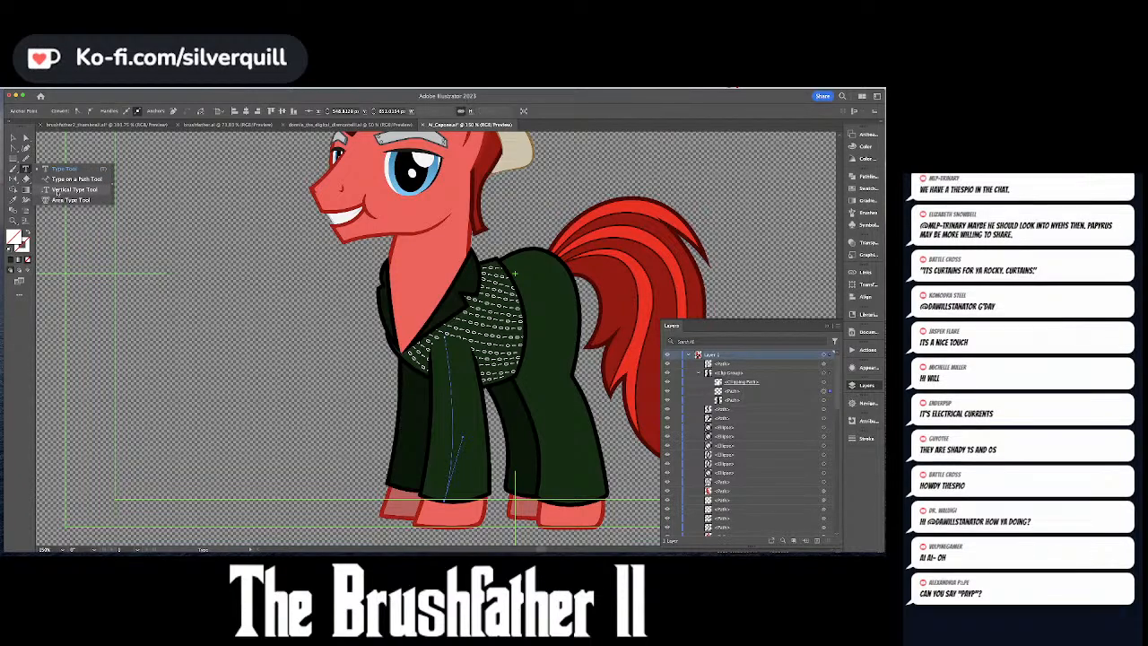
click(74, 178)
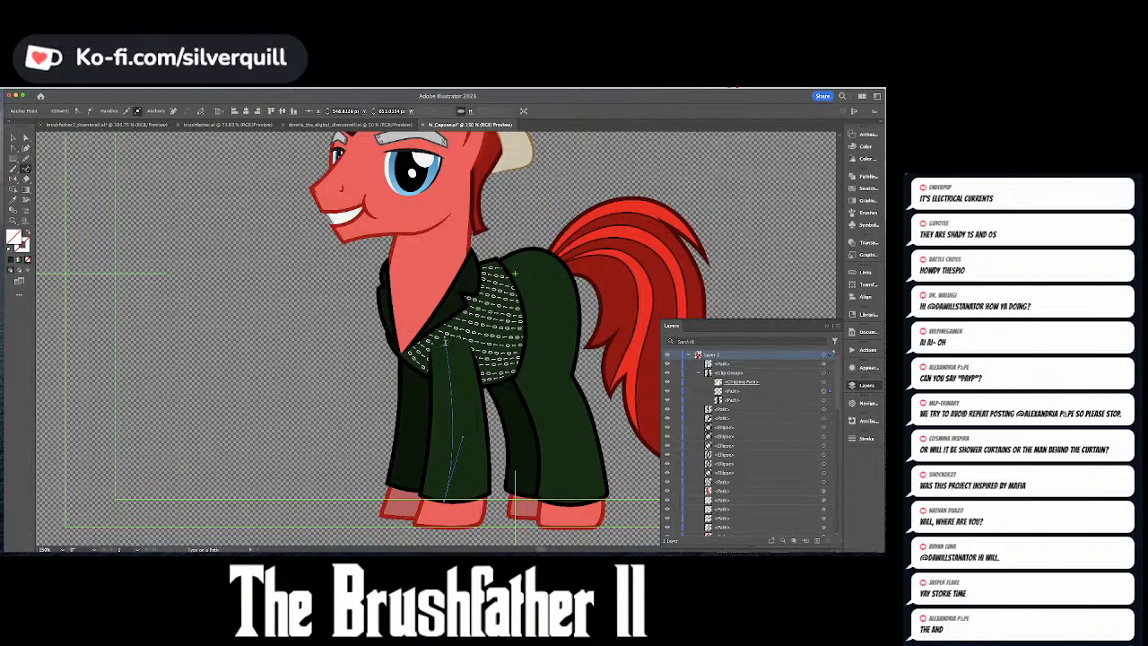
click(446, 344)
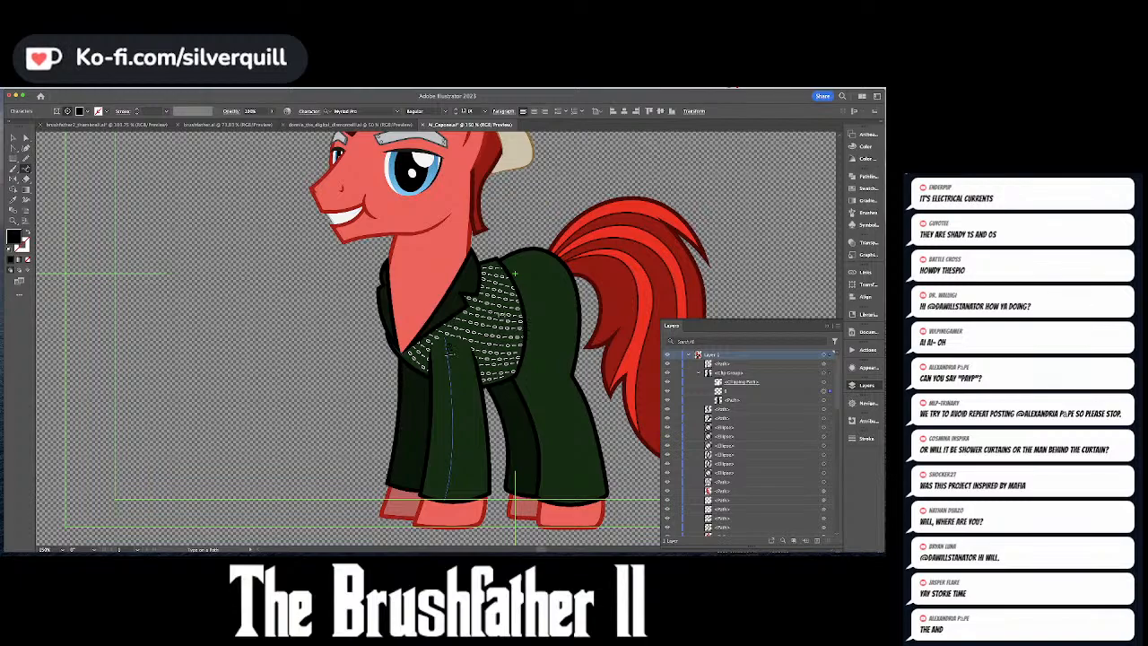
key(Escape)
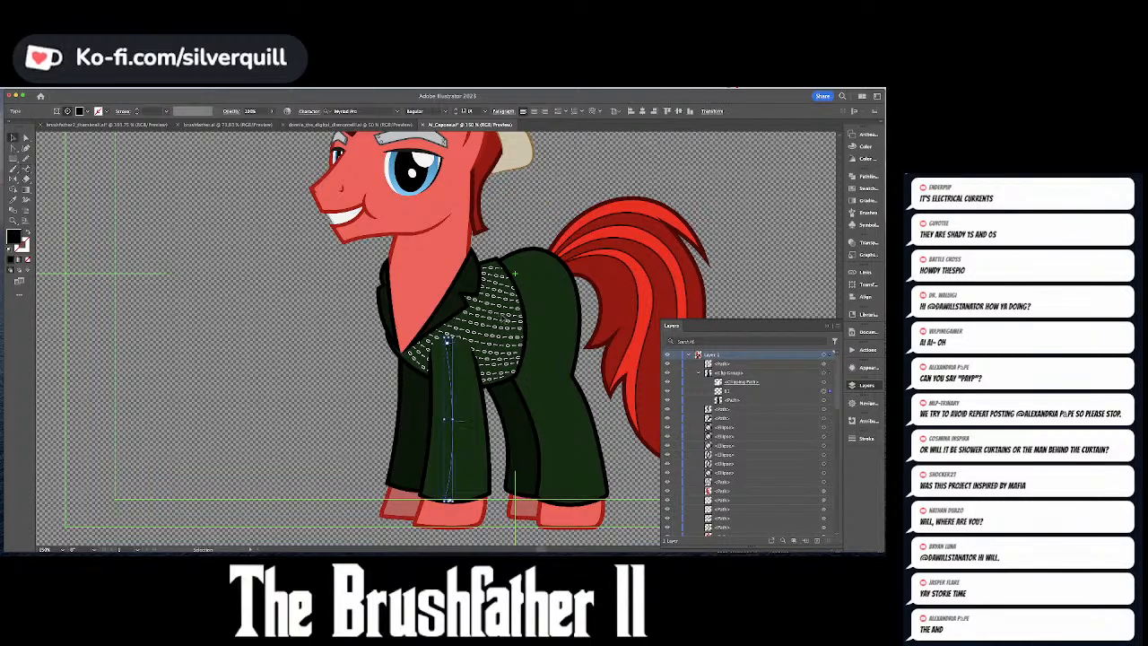
key(i)
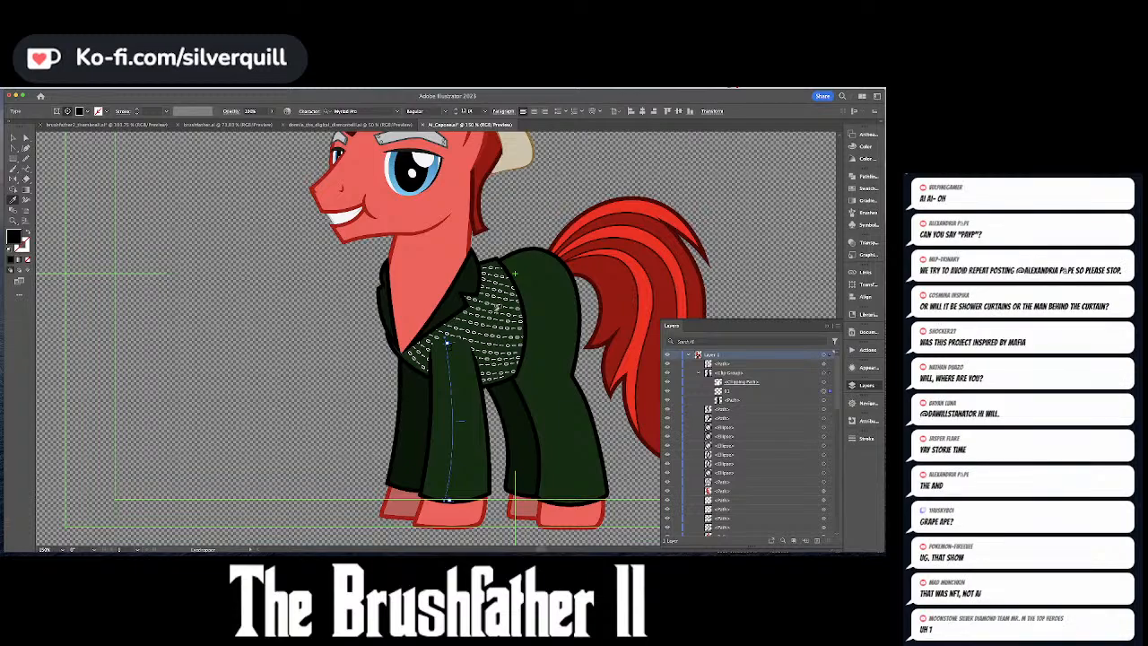
click(497, 308)
- Fill the sleeve's path with a continuous string of binary digits (0s and 1s) down to the hem
key(t)
click(448, 349)
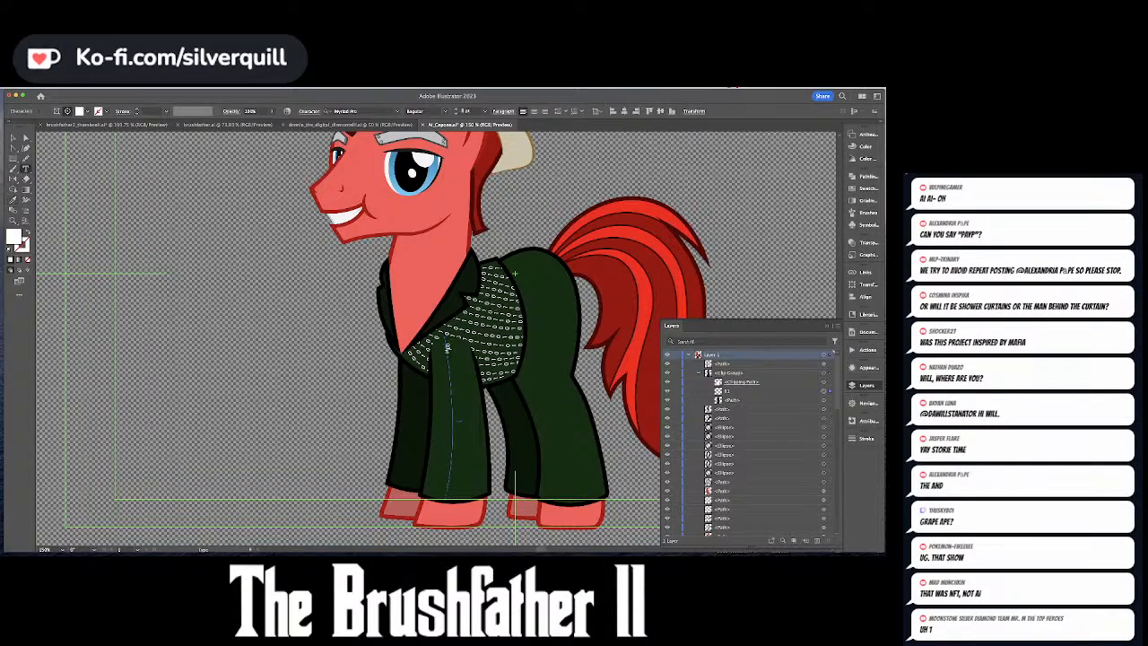
text(10100101011010010110110010100)
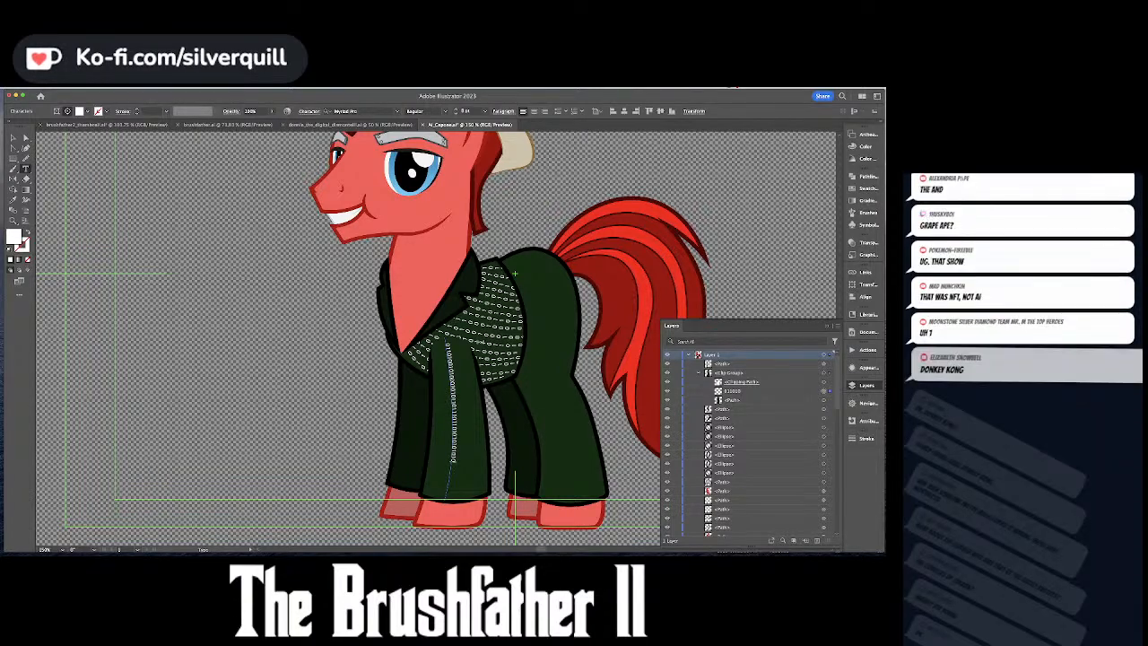
text(0110111001)
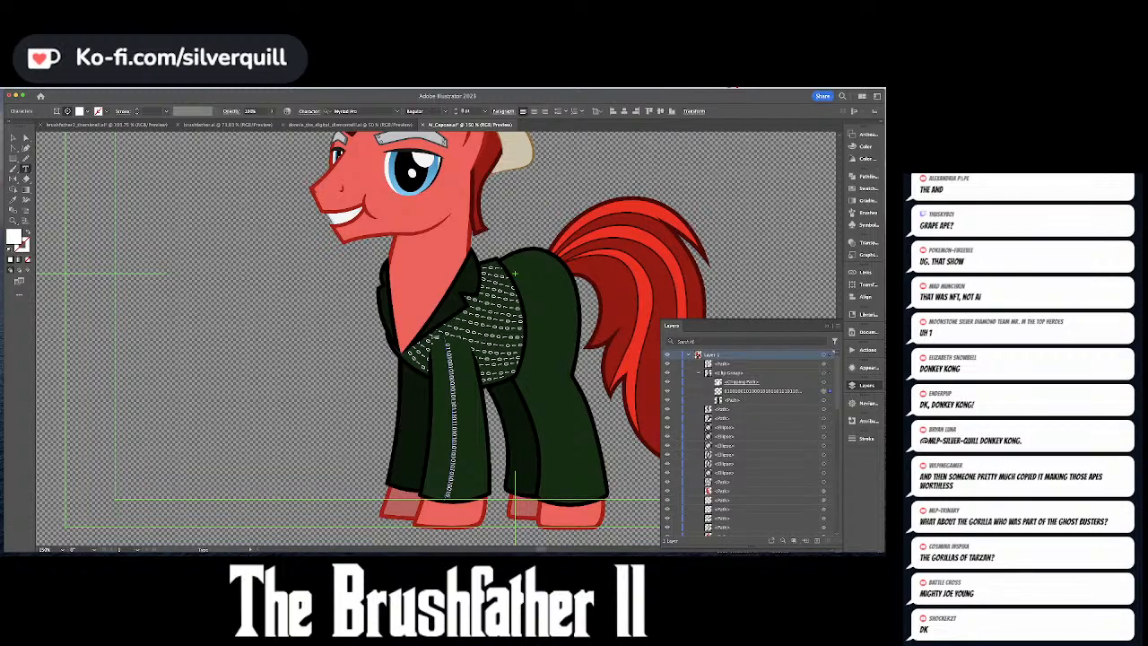
key(Escape)
- Adjust the upper anchor of the sleeve's text path and reopen its binary text for editing
key(a)
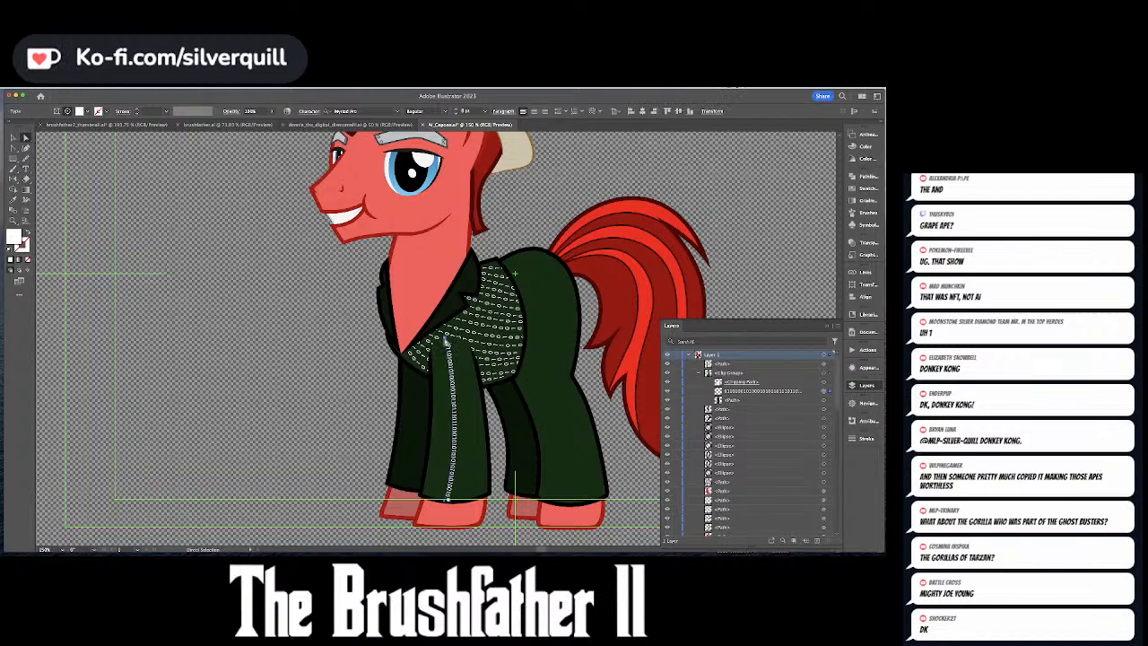
click(445, 336)
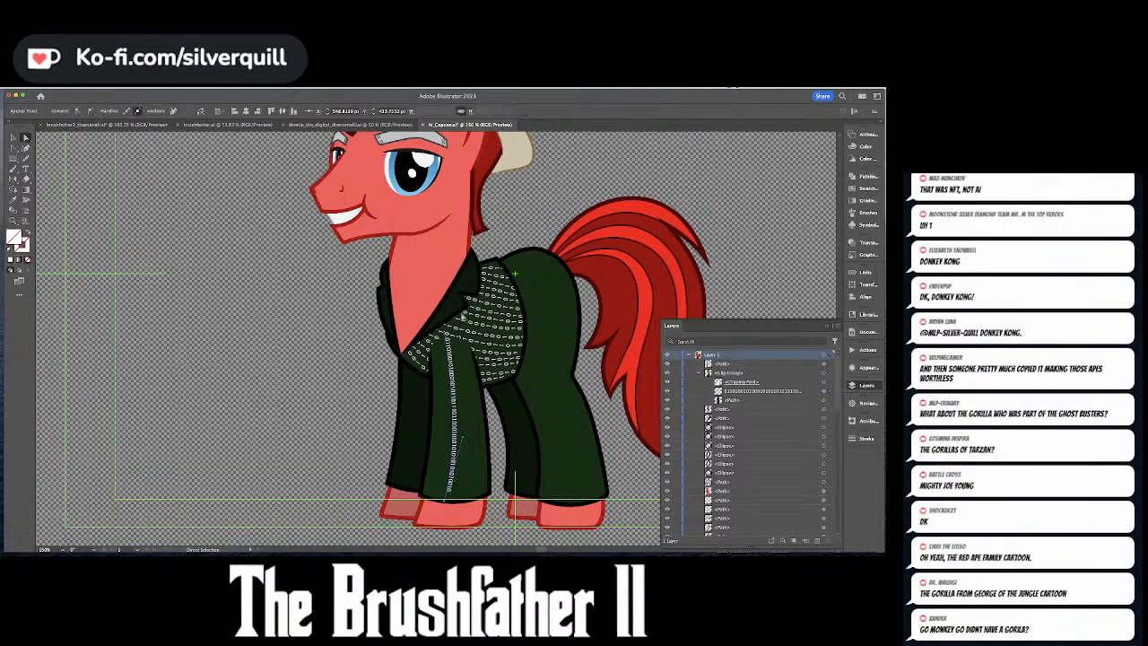
key(t)
click(455, 434)
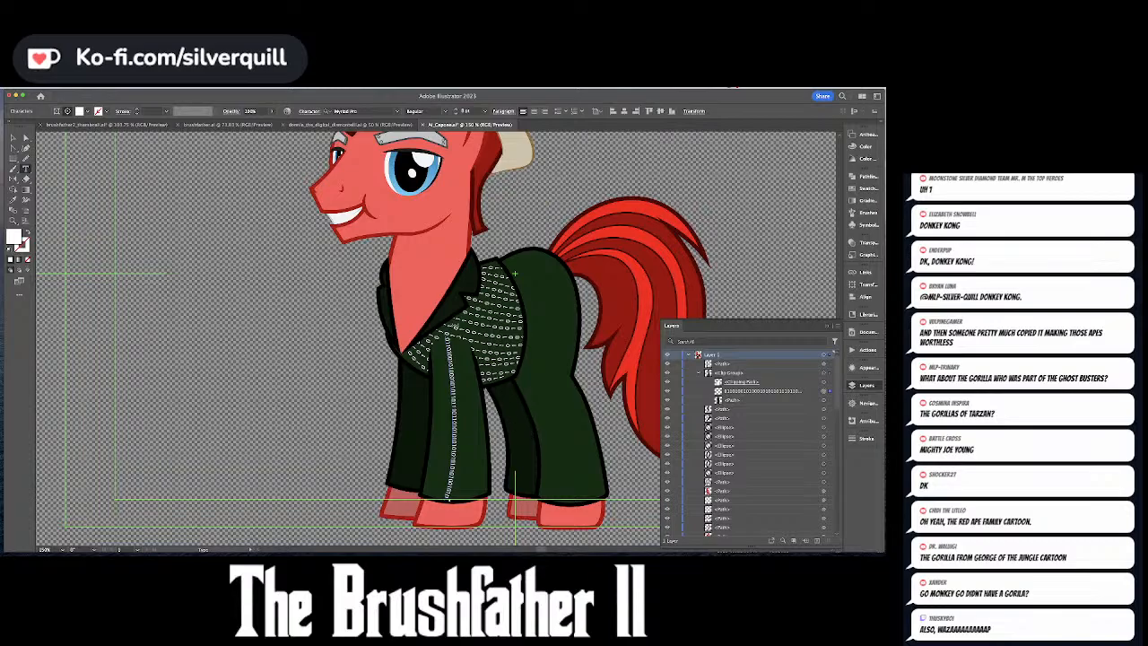
scroll(455, 326, up, 3)
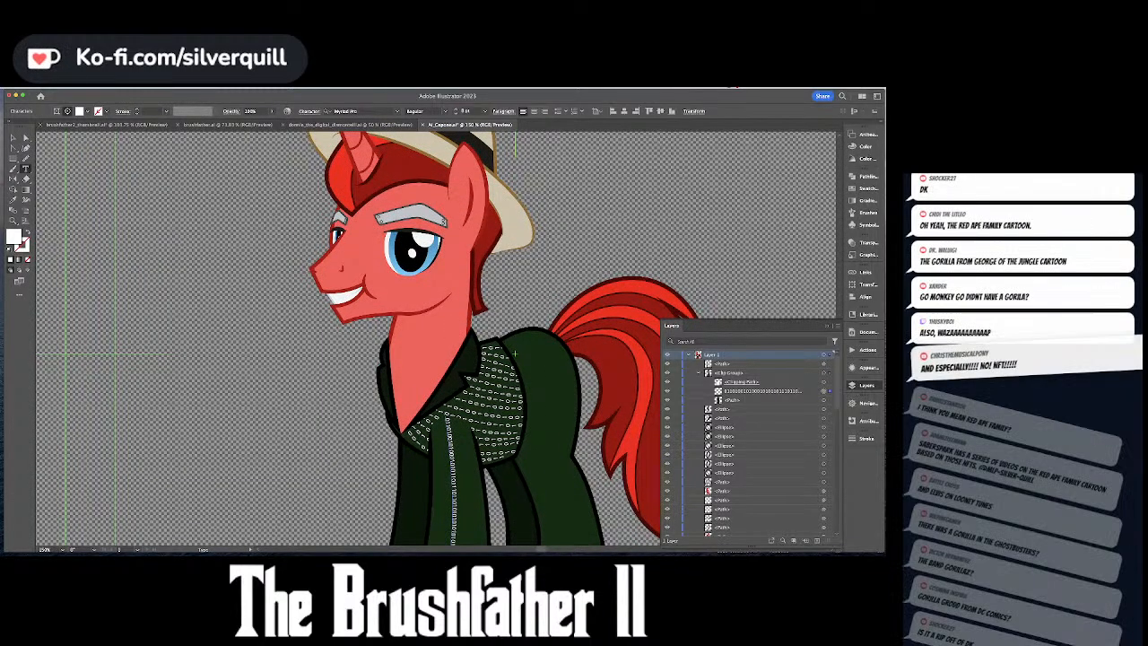
- Finish editing the binary text on the front sleeve and deselect it
key(super+Tab)
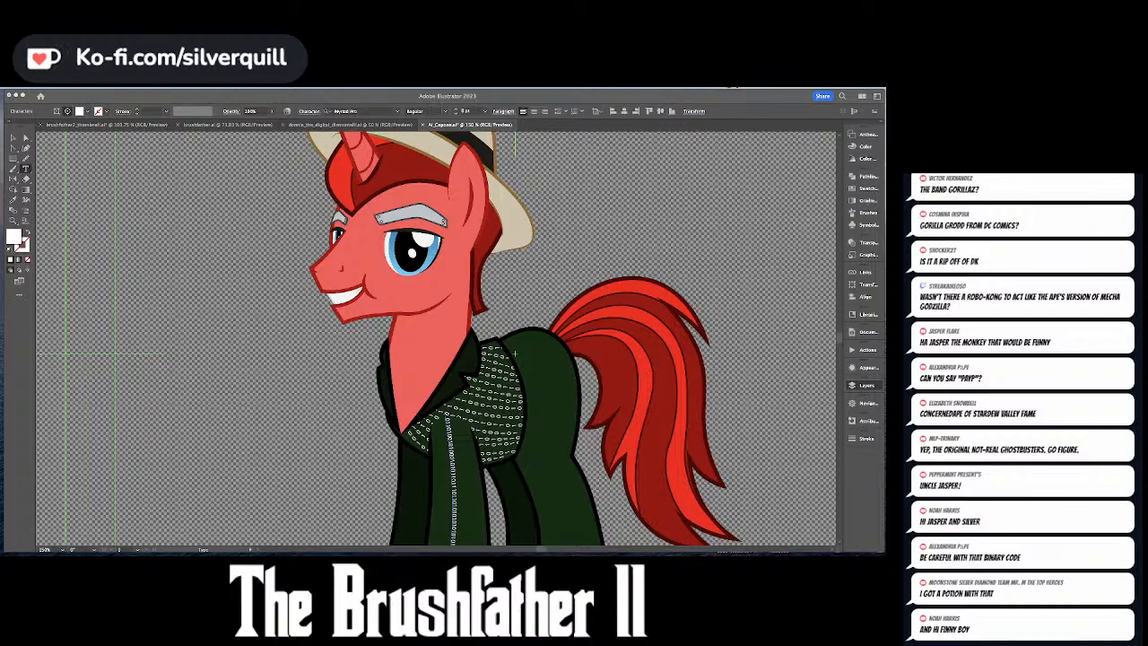
click(684, 243)
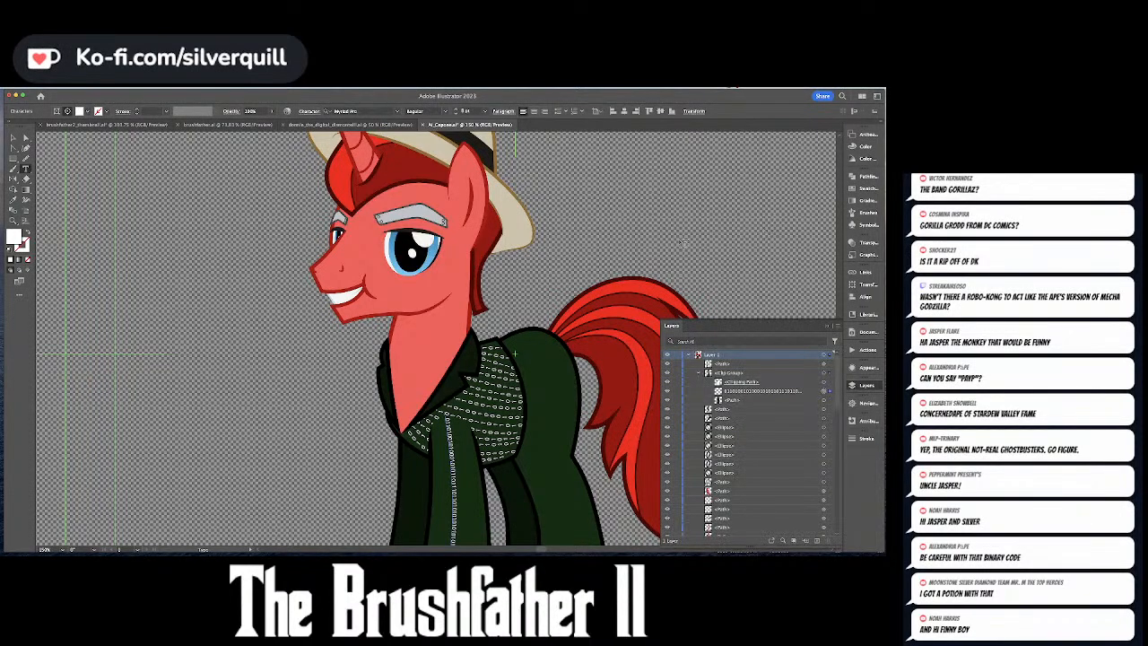
scroll(582, 311, down, 3)
scroll(583, 310, down, 2)
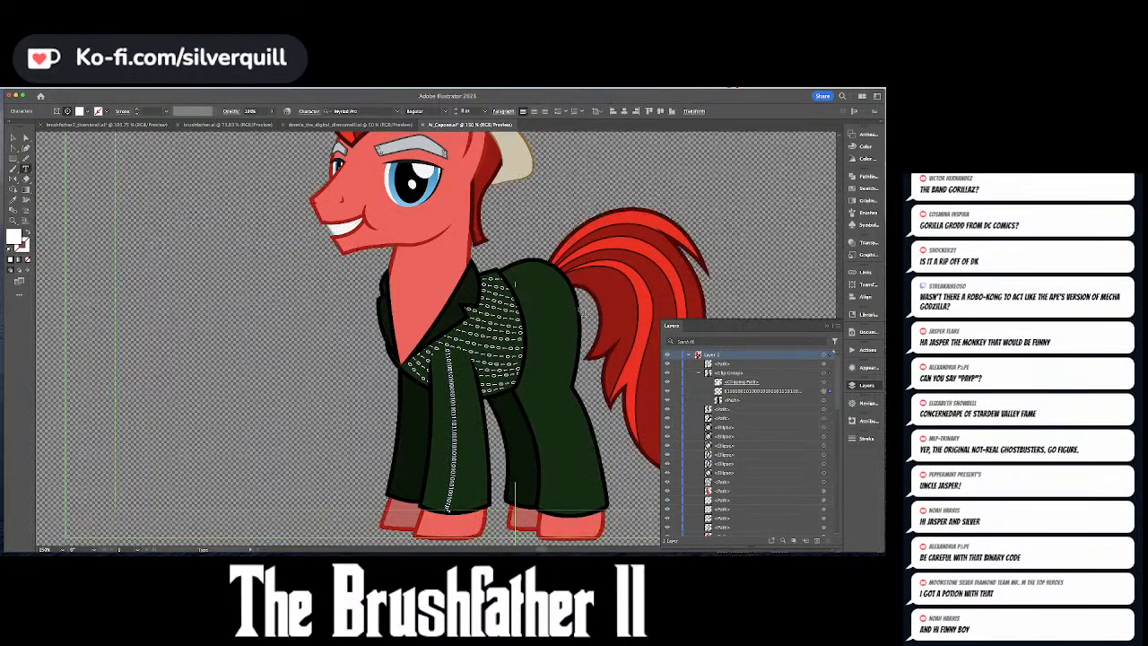
click(520, 468)
key(v)
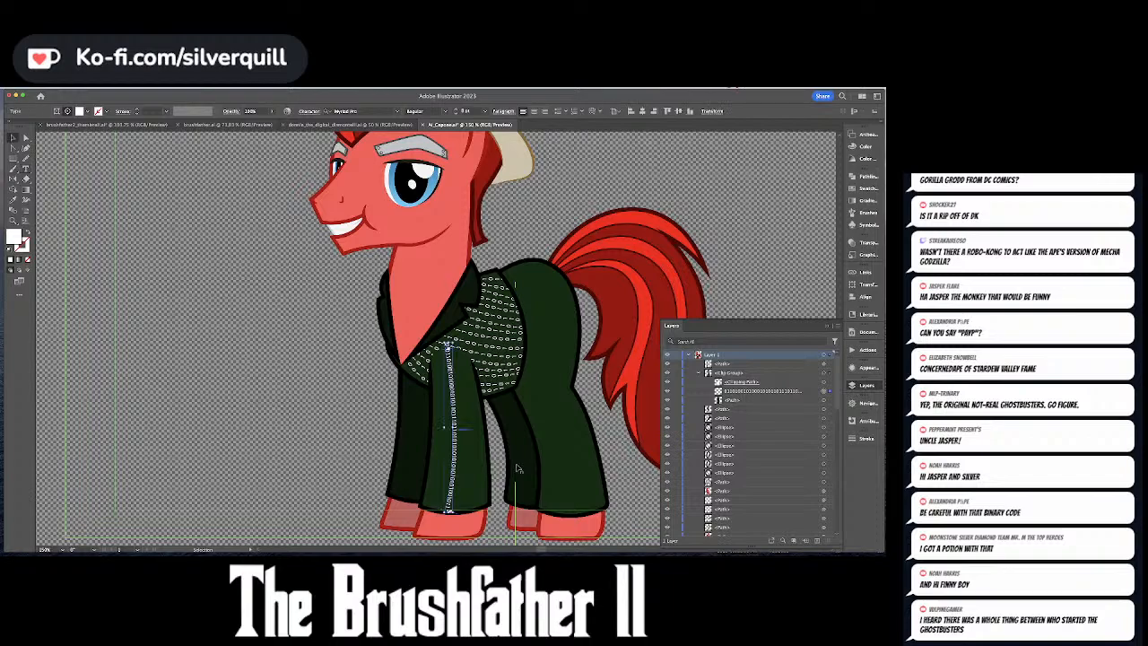
click(516, 468)
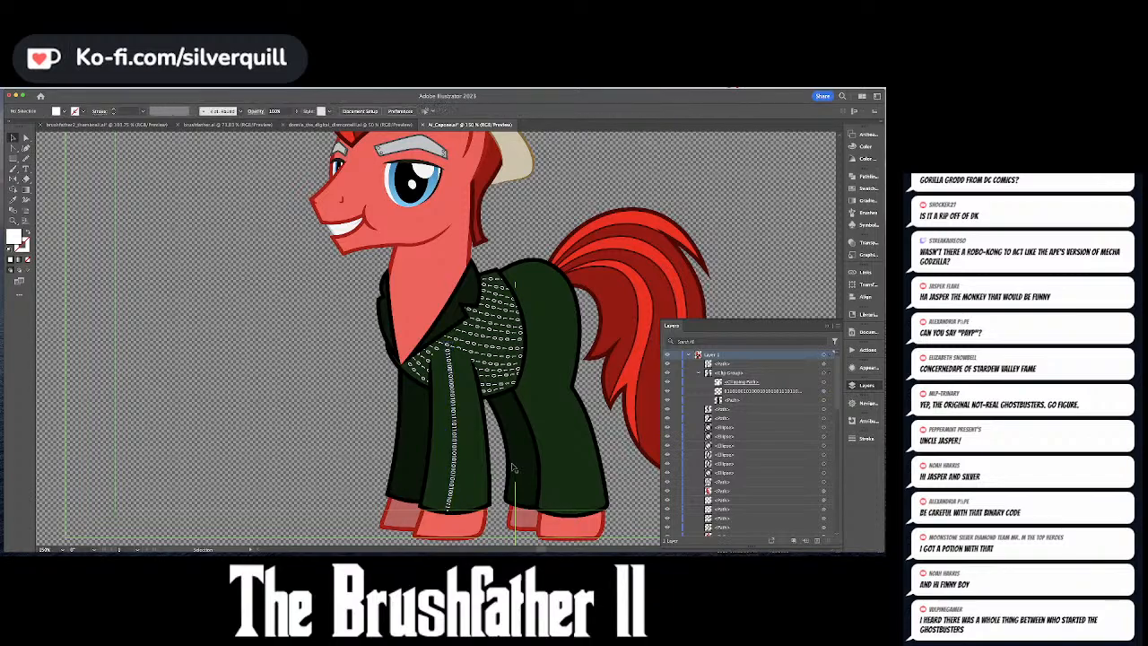
- Duplicate the sleeve's binary text line toward the rear of the leg and reposition the copy's lower anchor at the hem
click(459, 427)
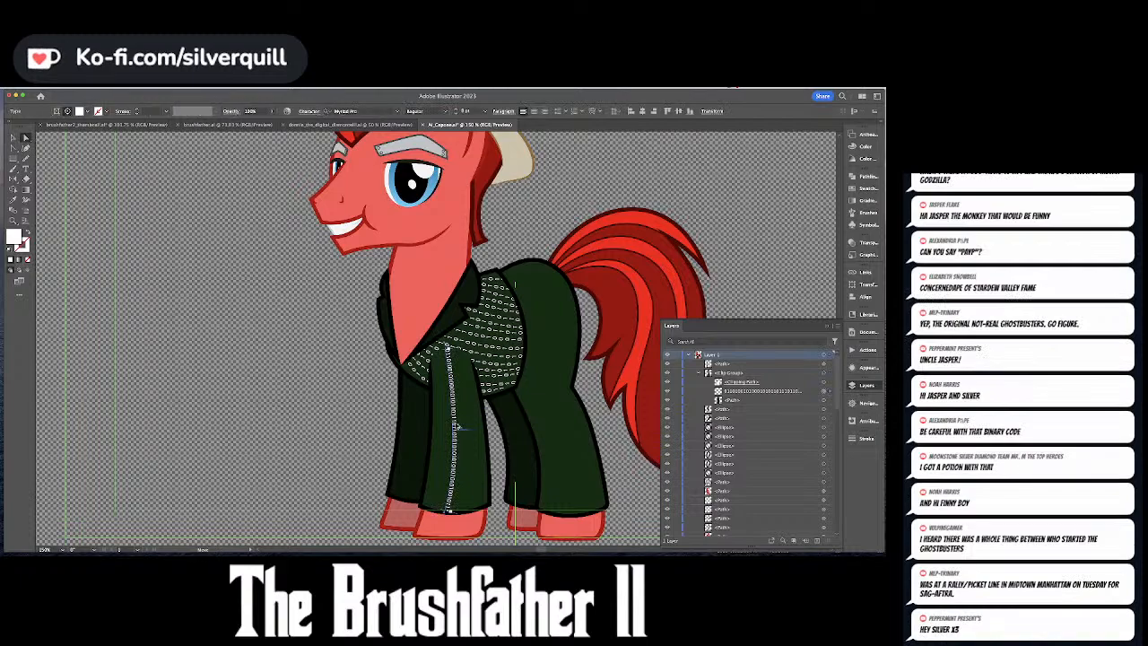
drag(464, 425, 466, 426)
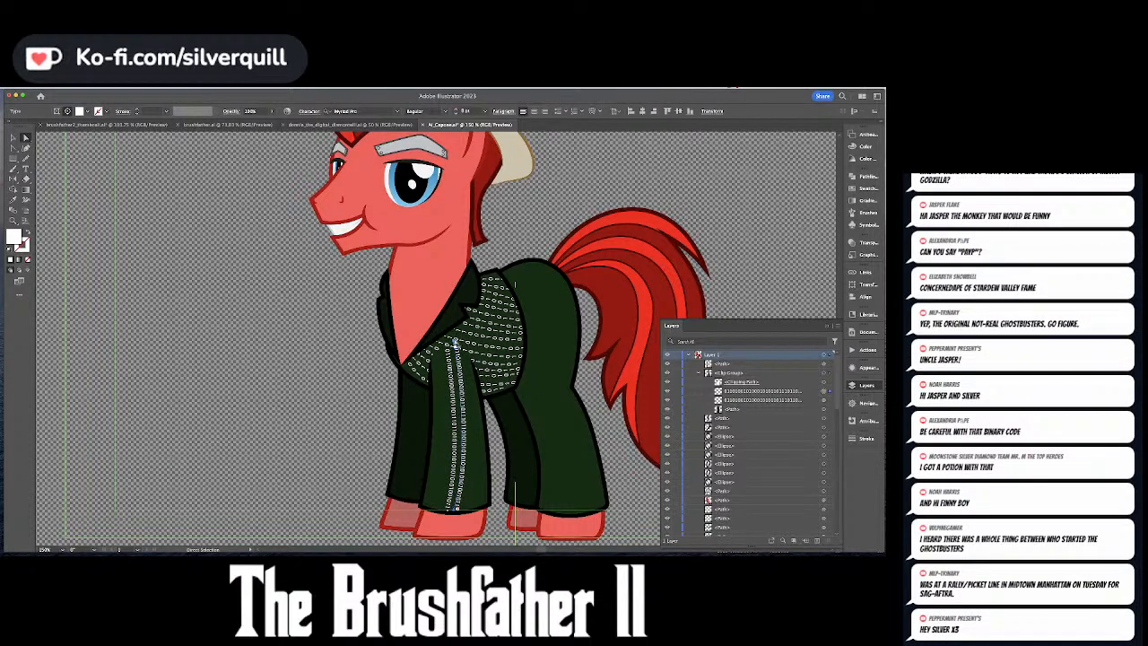
click(467, 453)
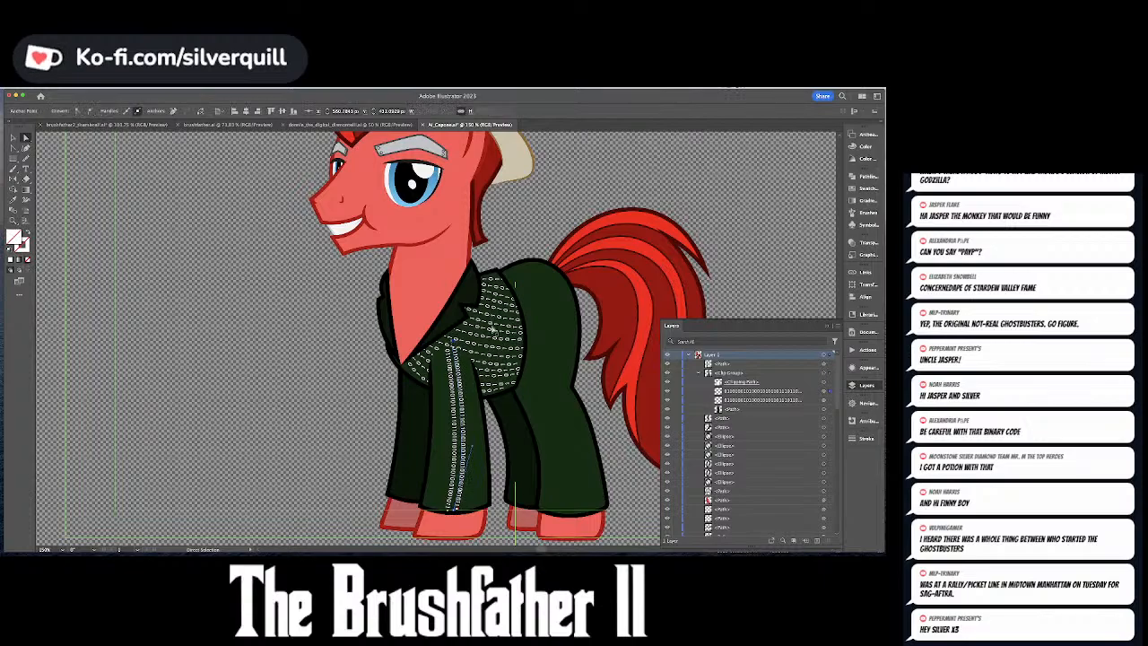
drag(455, 508, 451, 518)
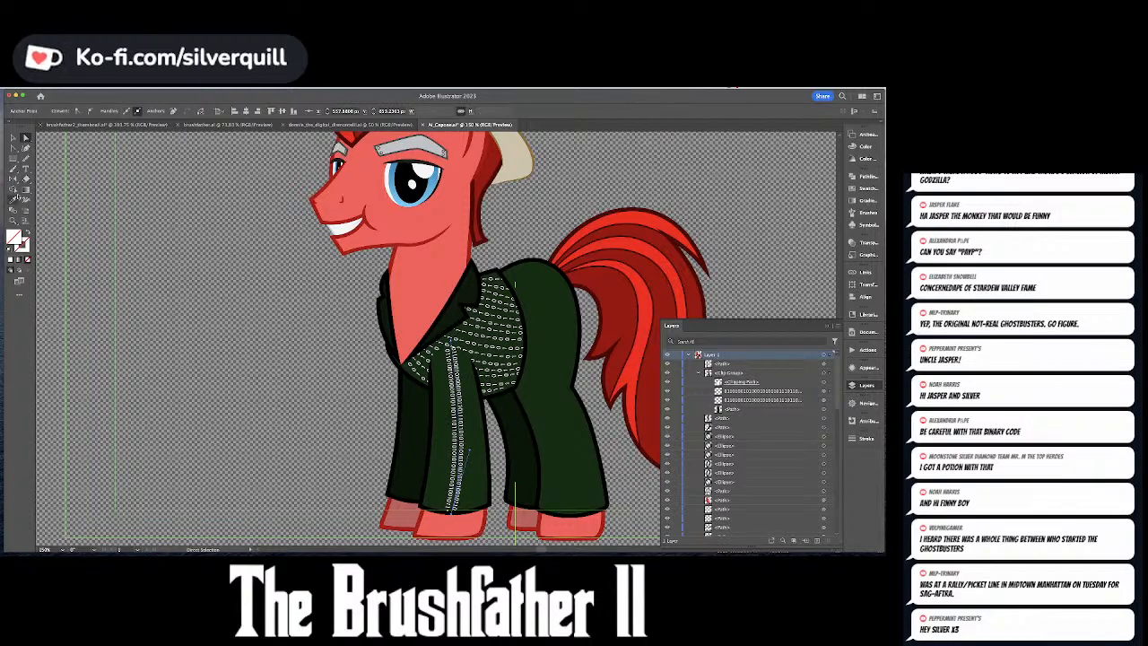
- Replace the copied line's text with a different string of binary digits running down to the hem
triple_click(467, 434)
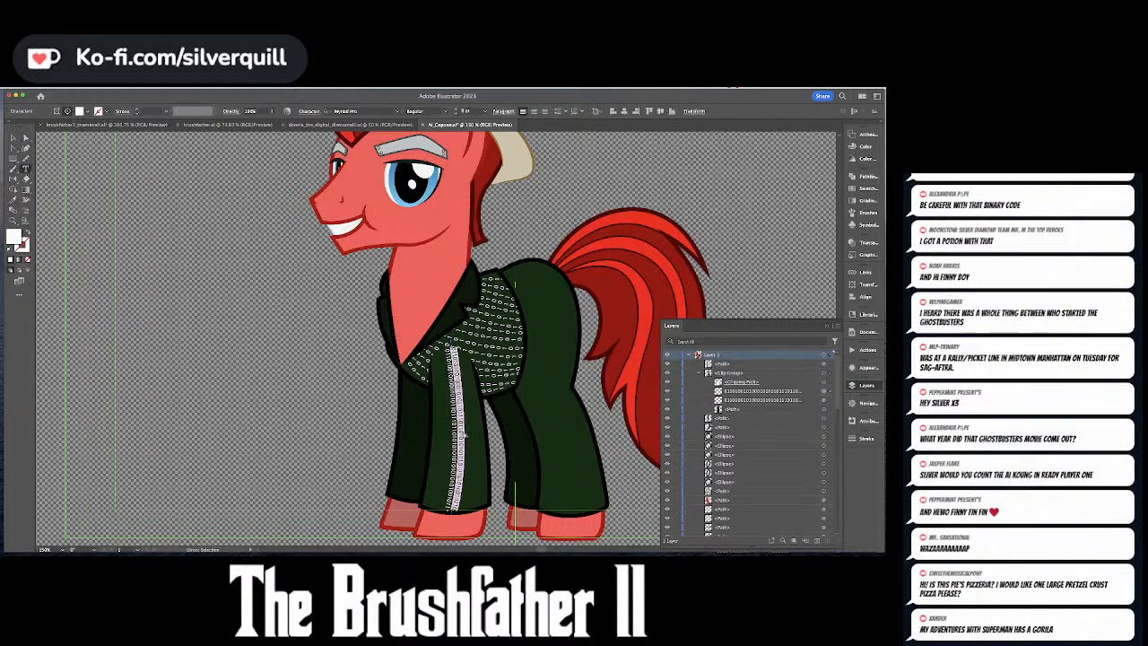
key(ctrl+v)
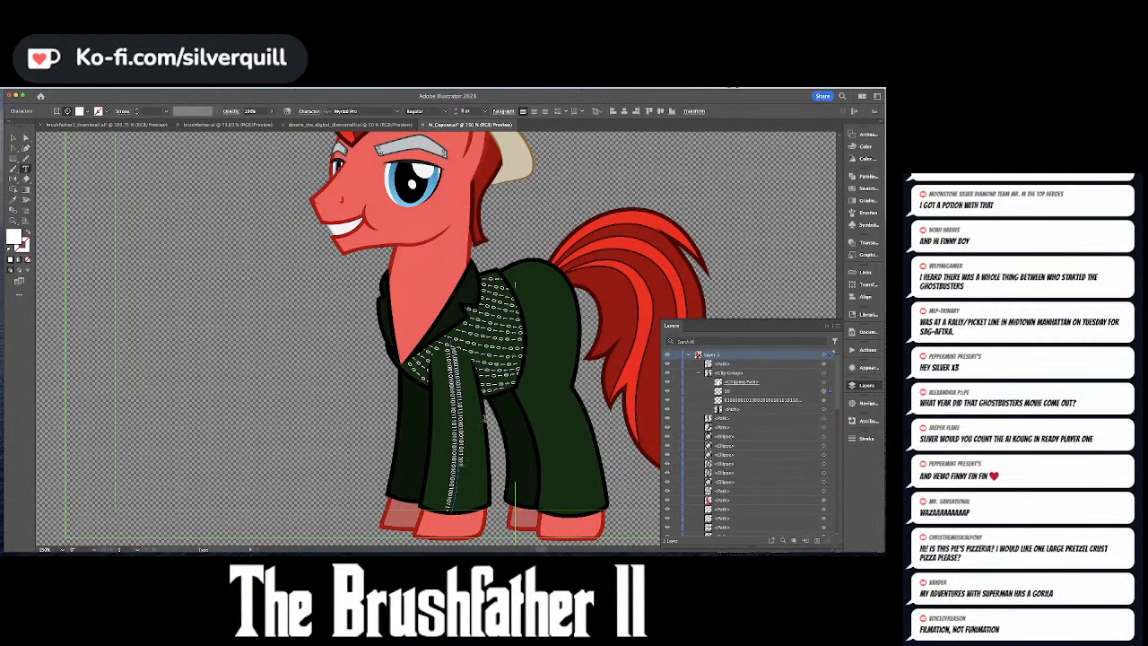
text(1001)
key(Escape)
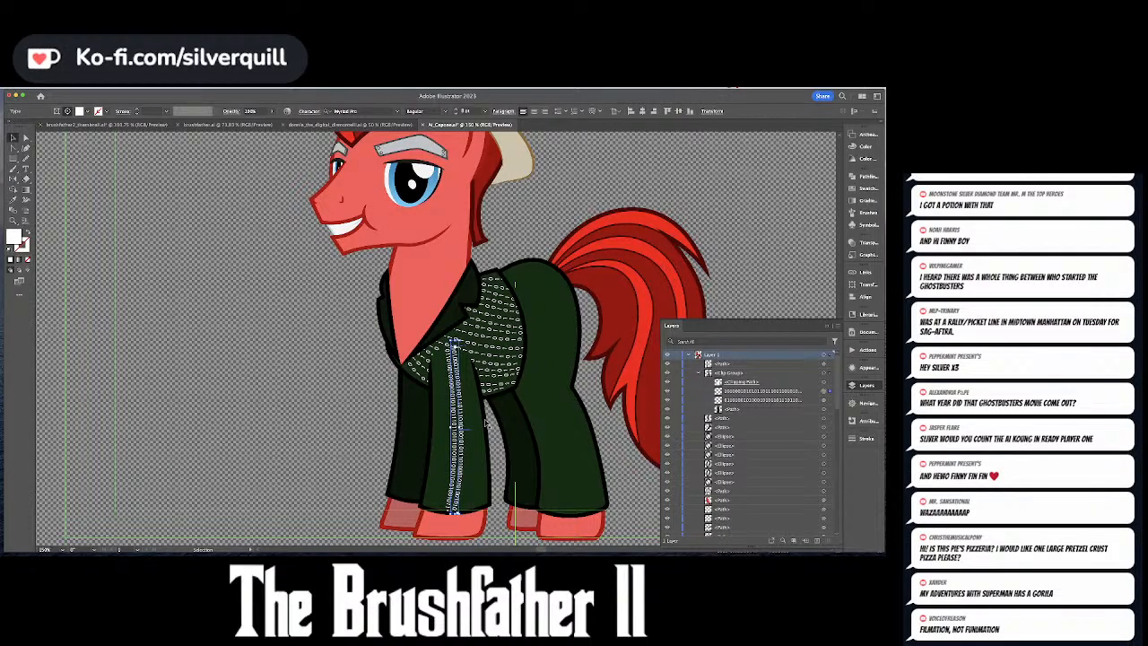
- Duplicate the original sleeve line toward the front edge and give the copy its own string of binary digits
click(368, 386)
key(a)
click(459, 400)
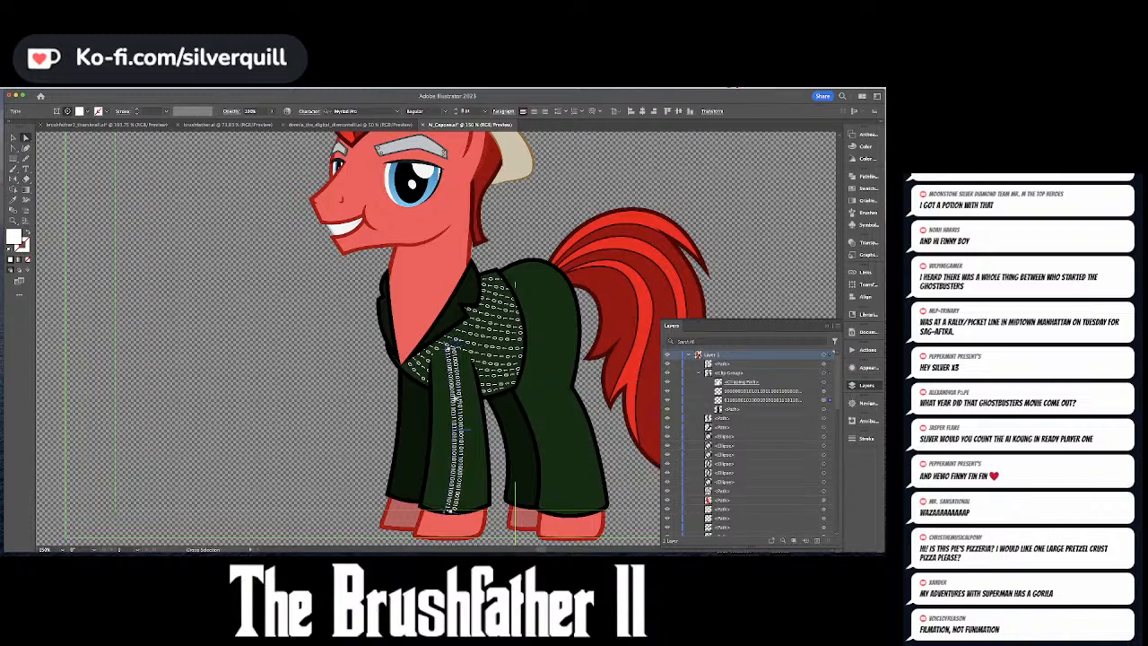
drag(459, 400, 444, 398)
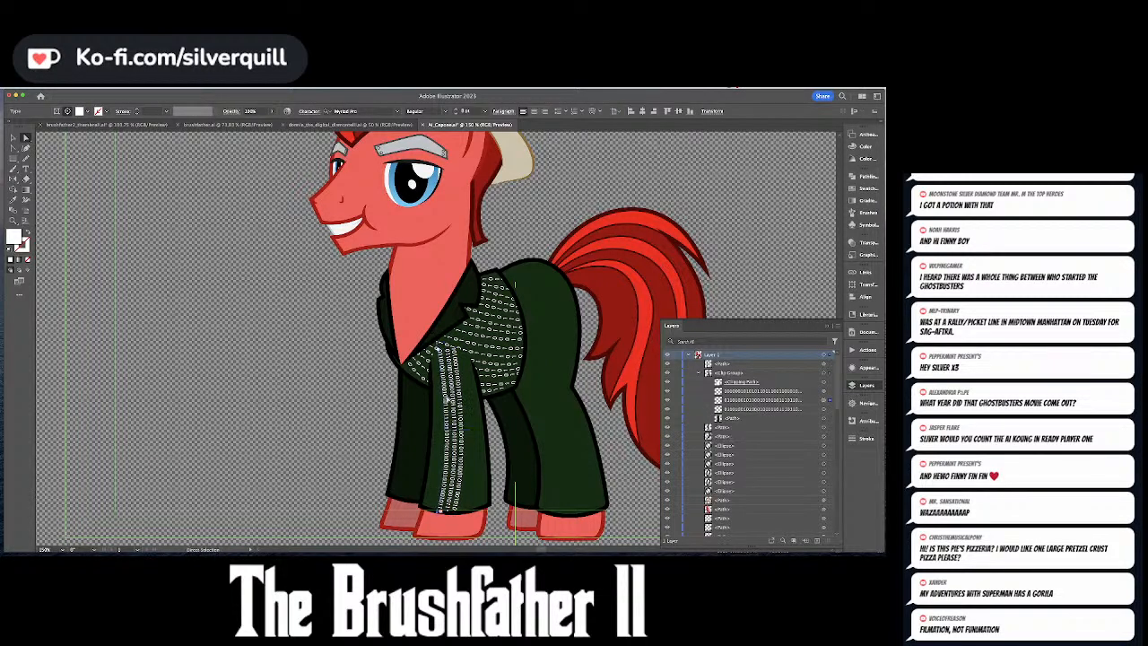
key(e)
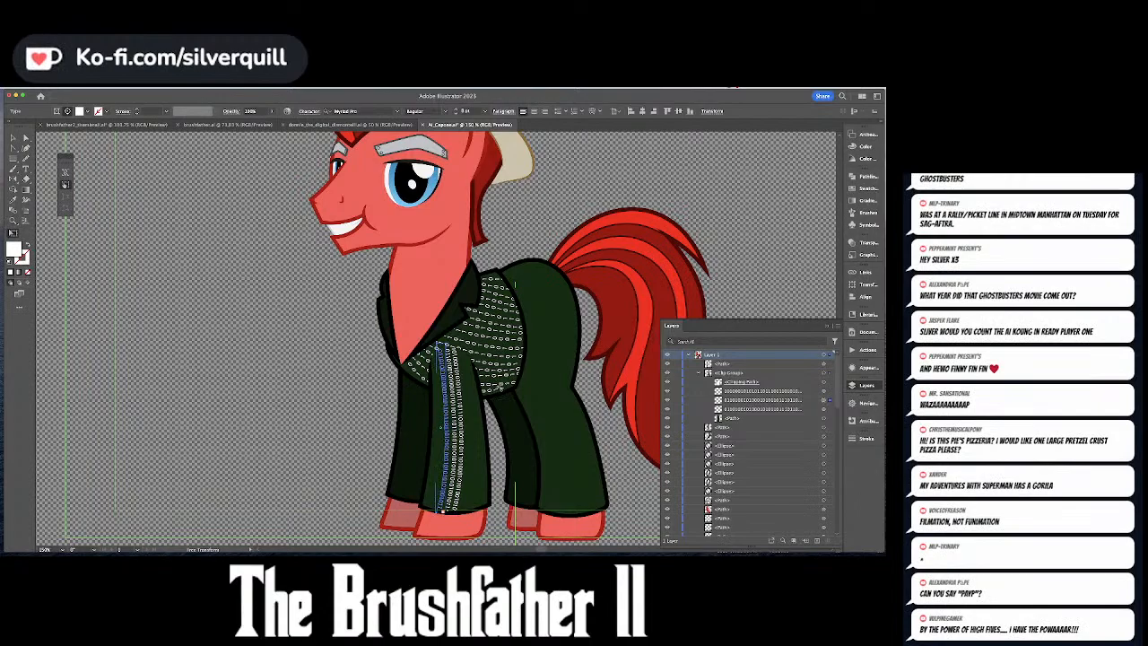
key(super+shift+a)
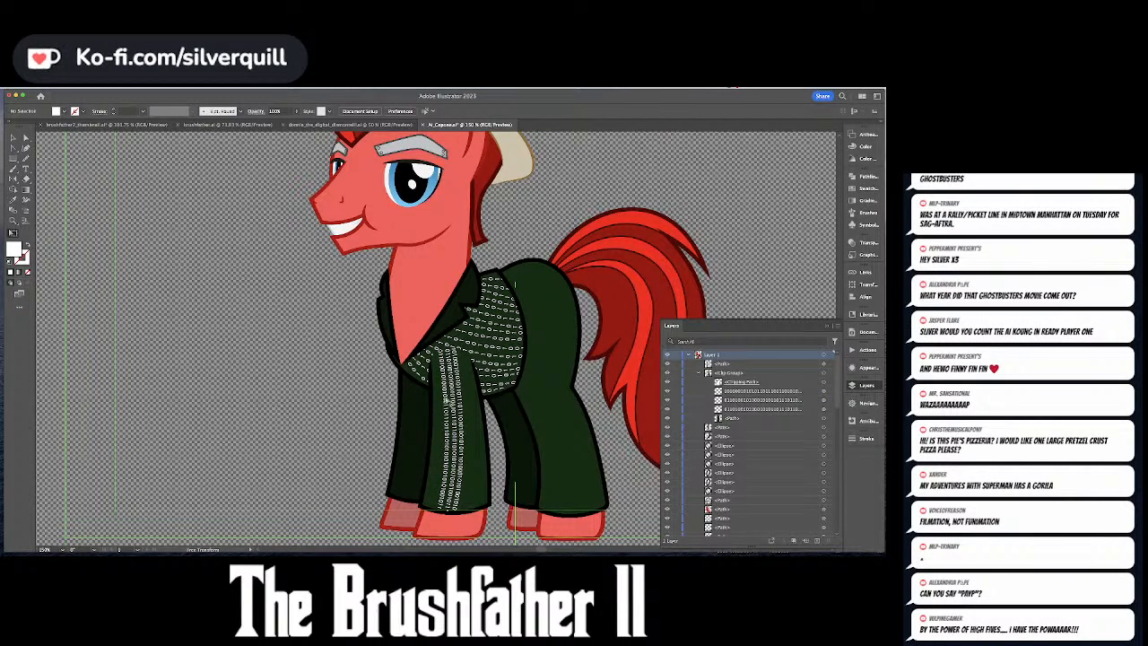
key(t)
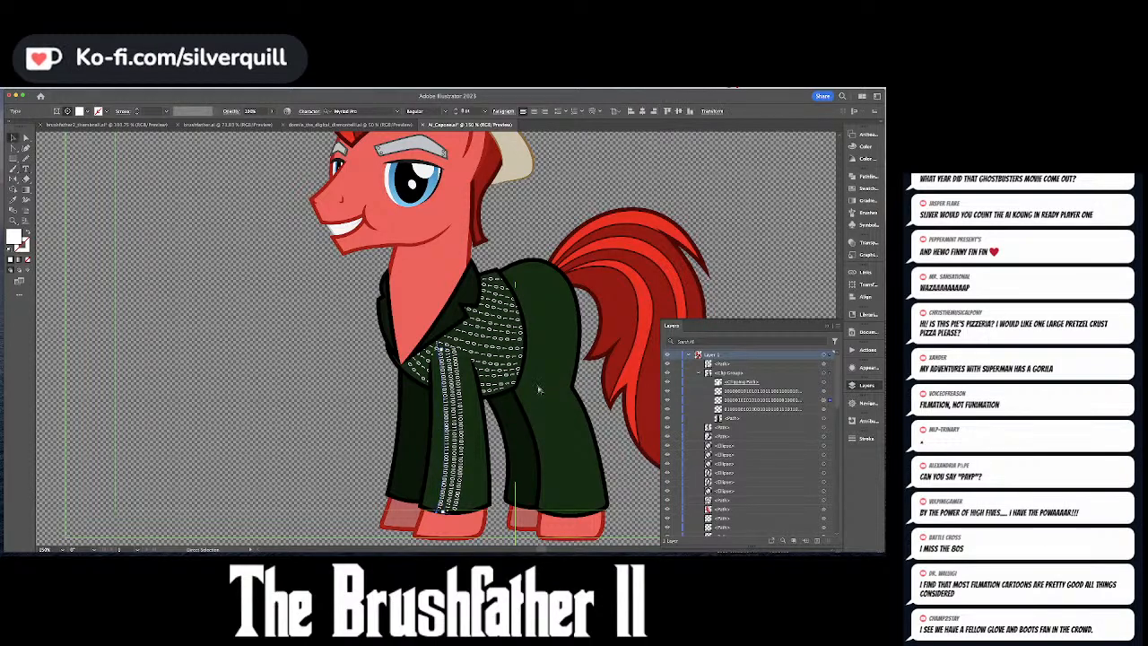
- Copy another binary line against the sleeve's front edge and adjust its upper and lower anchors to follow the sleeve
key(super+equal)
key(a)
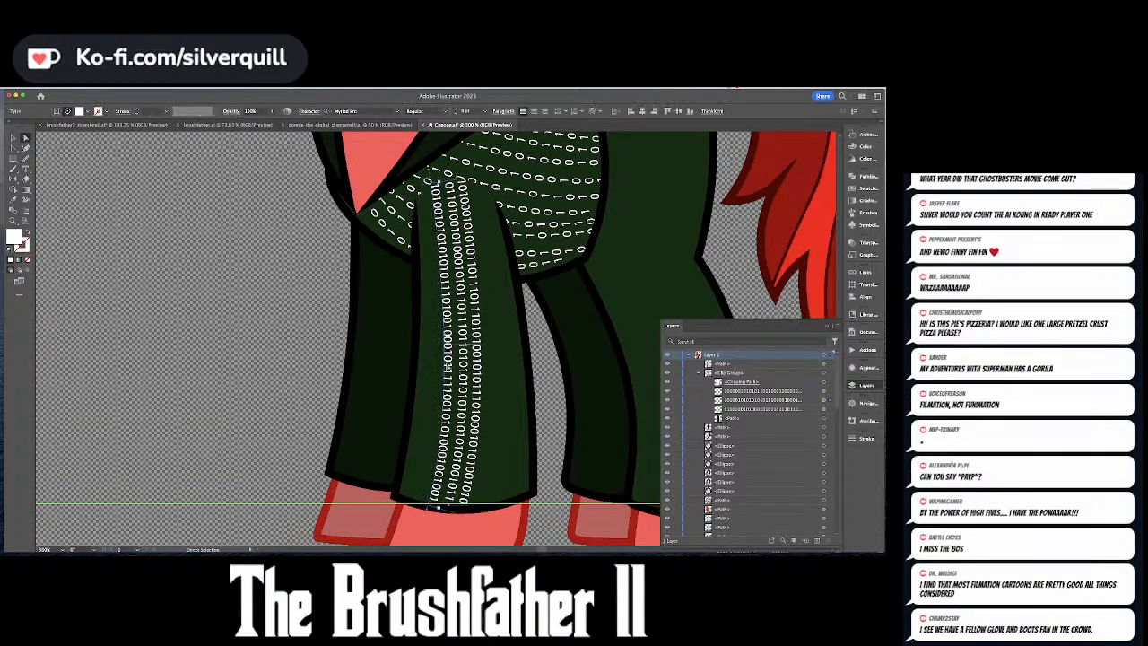
drag(437, 507, 414, 504)
drag(413, 172, 418, 180)
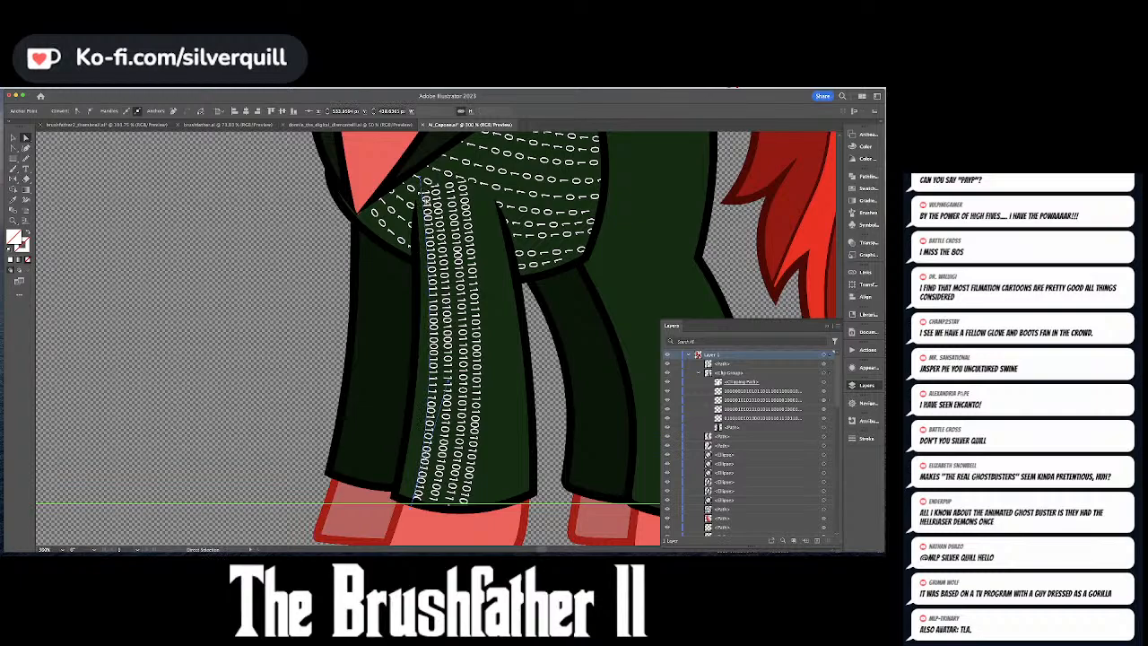
- Retype the frontmost sleeve line as a new sequence of 0s and 1s down to the hem, then deselect it
triple_click(427, 200)
text(010001010)
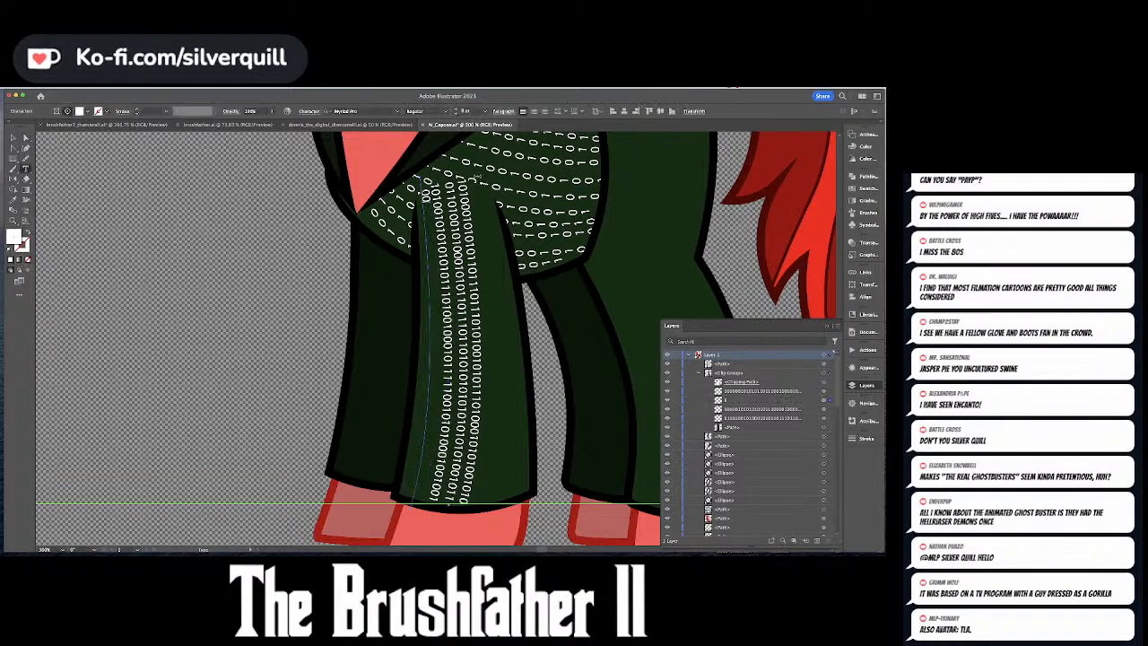
text(0101010101010101)
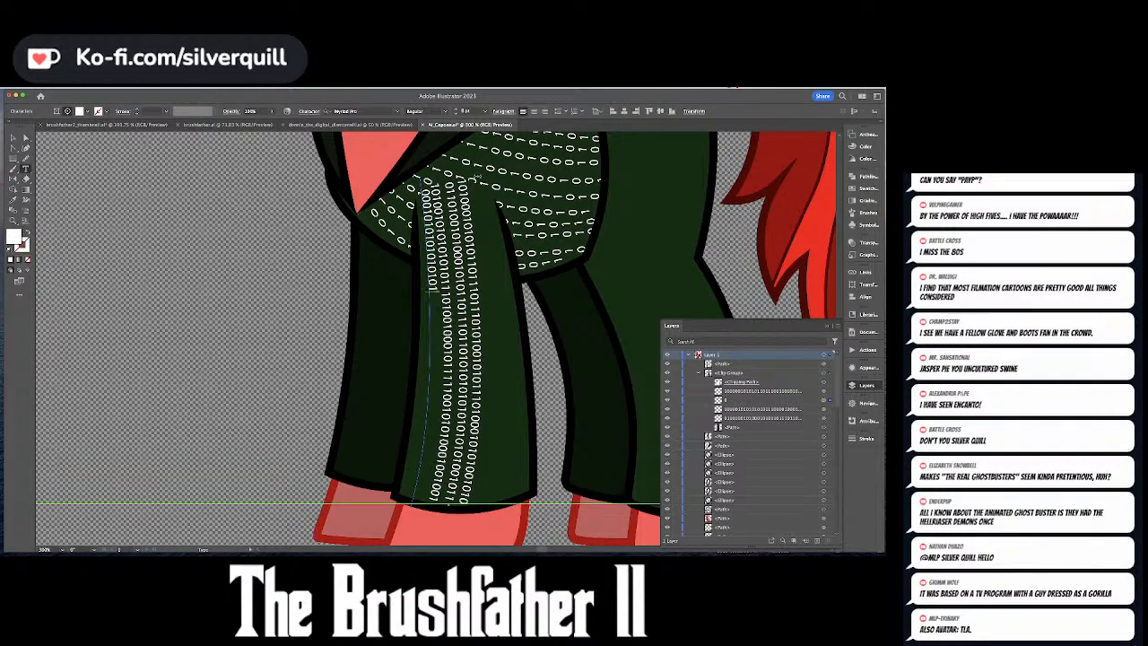
text(1010)
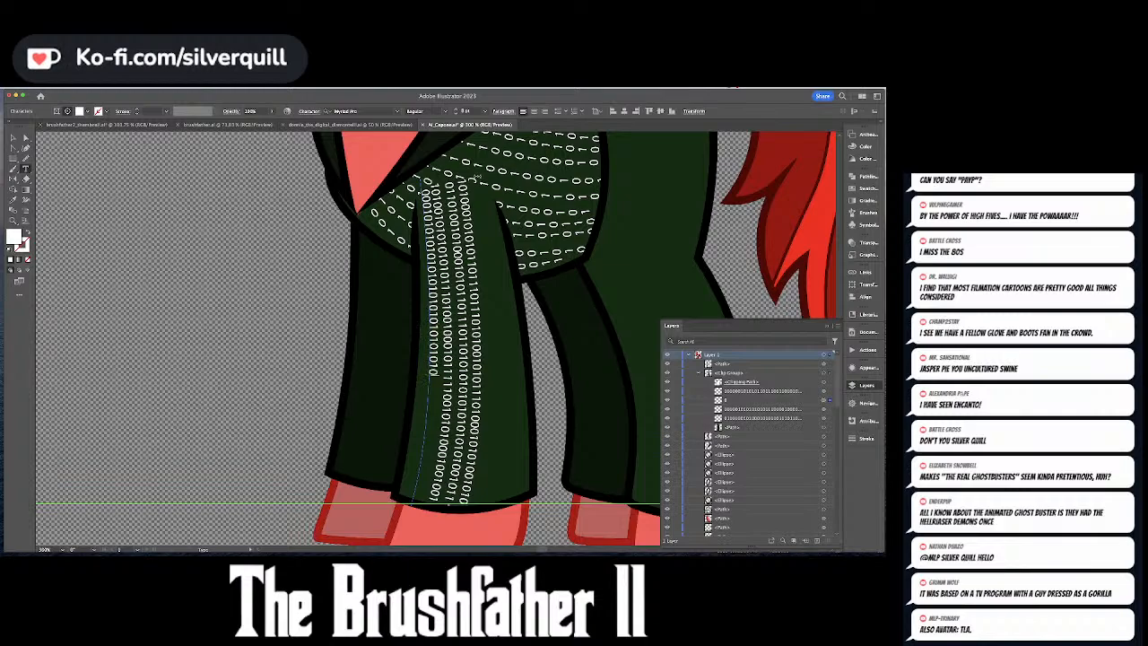
text(010101010101010101)
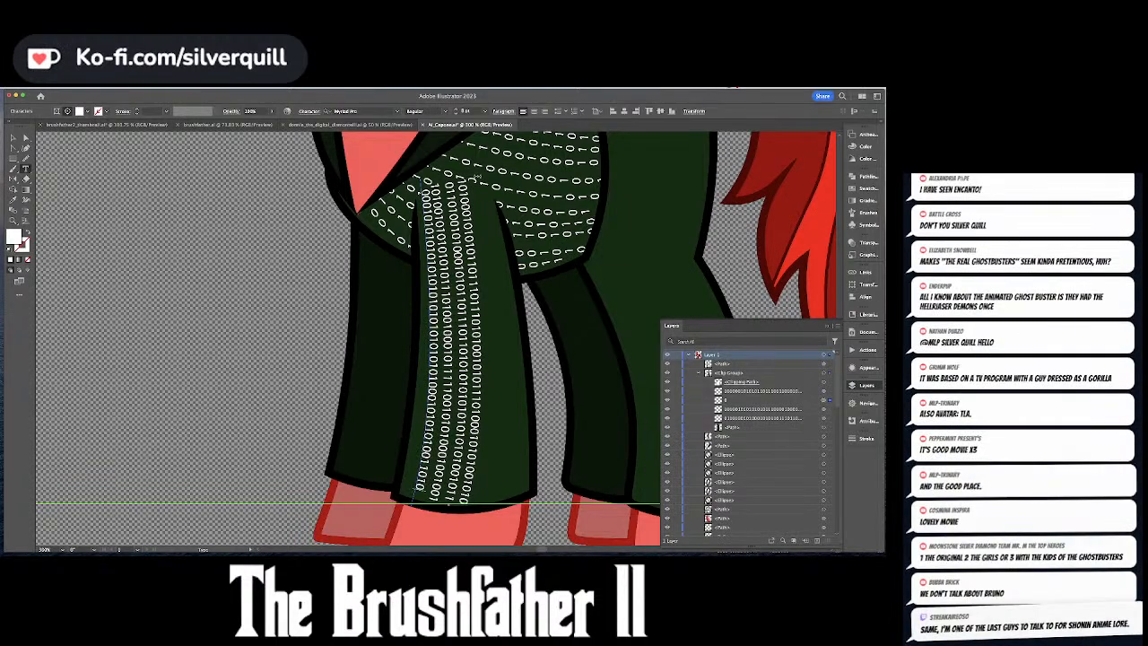
key(Escape)
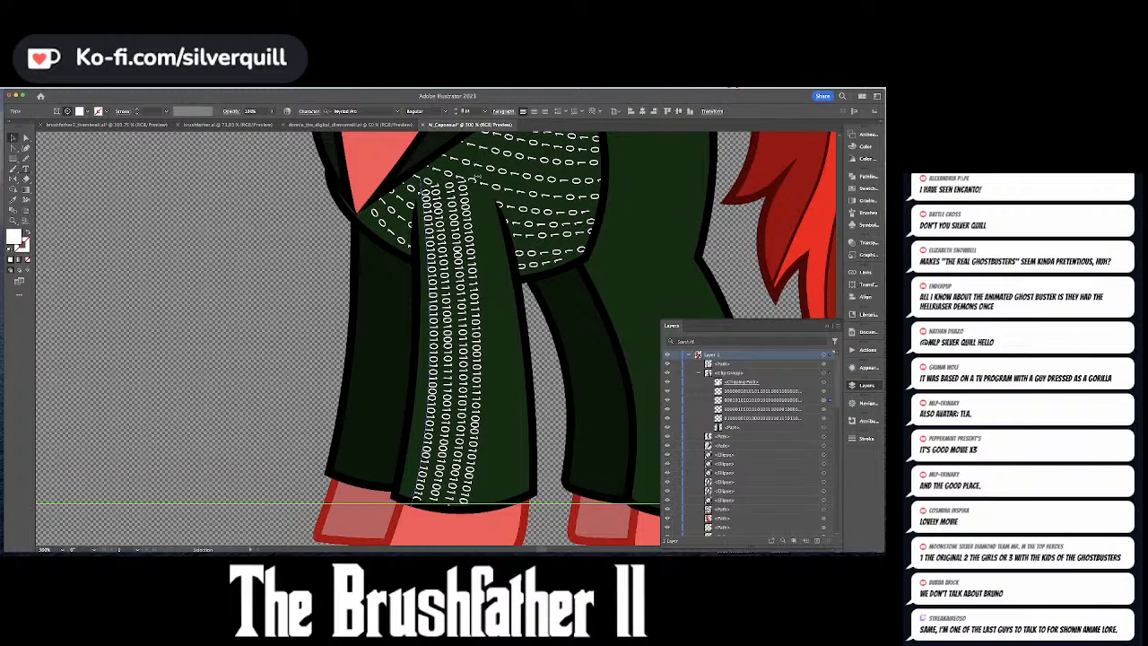
click(266, 278)
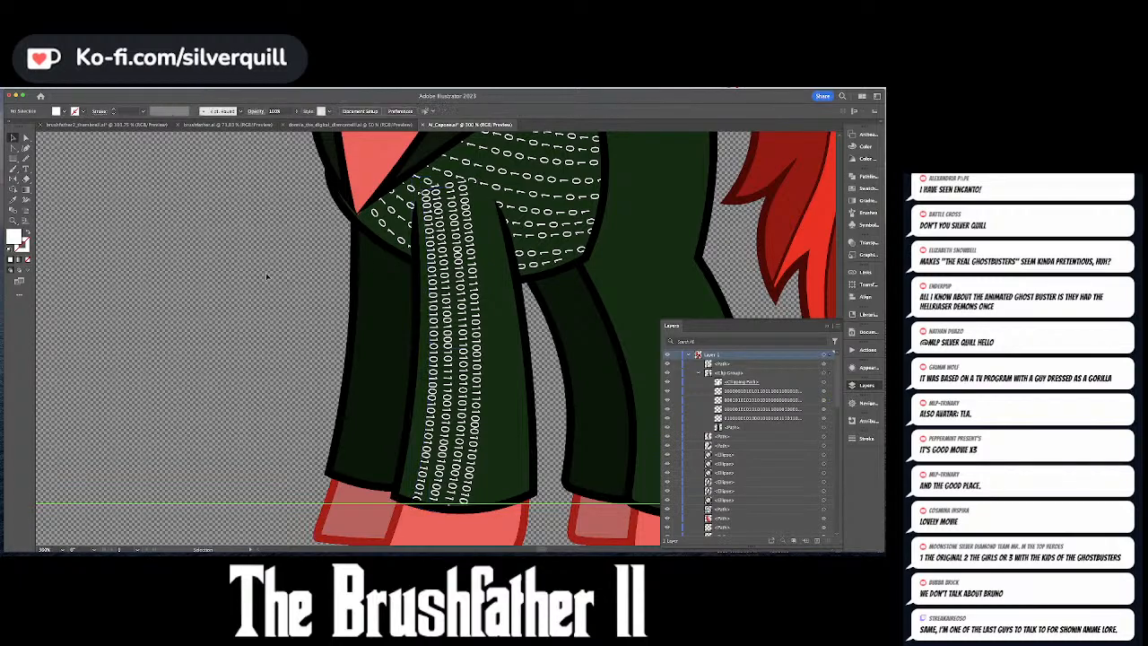
- Select the lower anchor of the frontmost text path and shift it slightly near the sleeve's front hem corner
key(super+1)
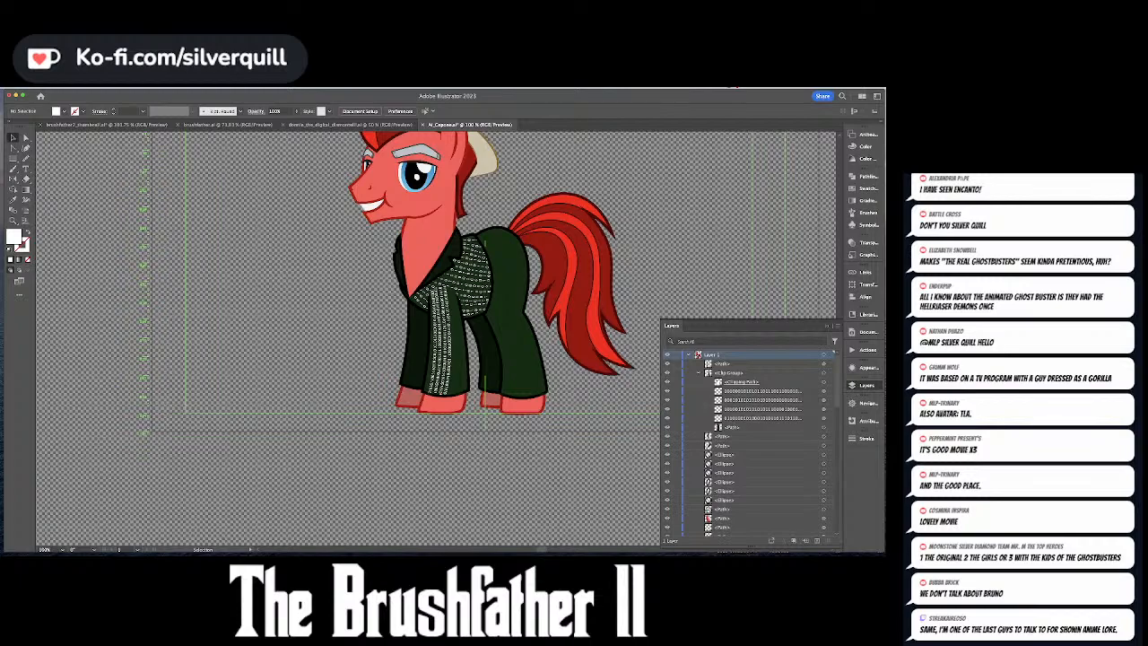
key(super+Tab)
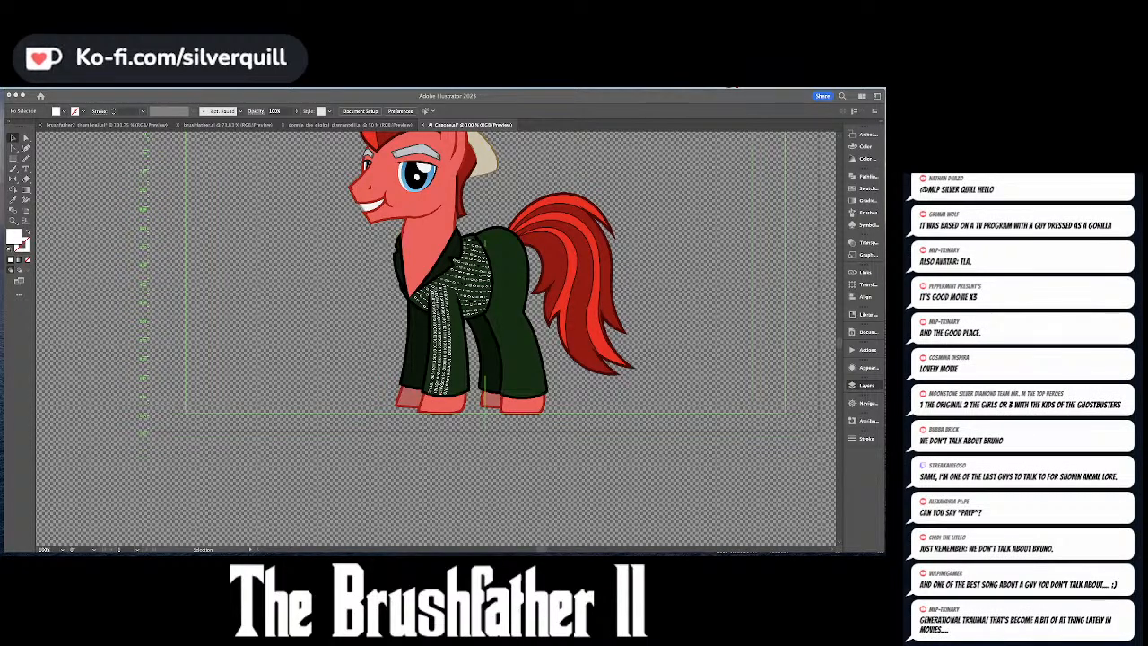
key(super+Tab)
key(a)
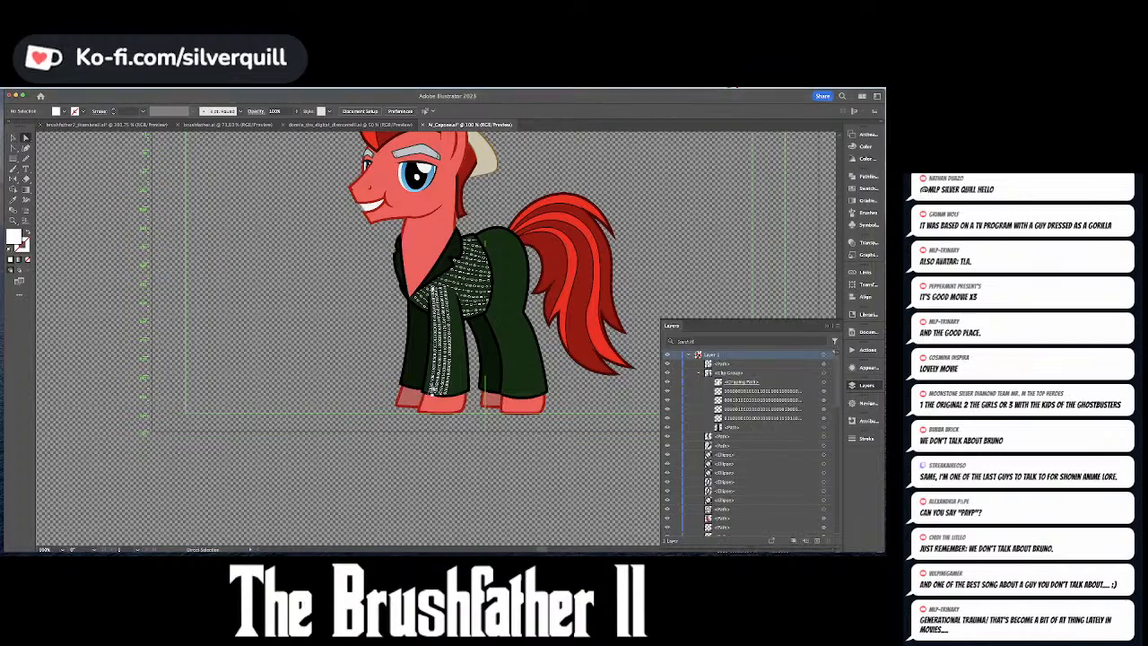
click(431, 393)
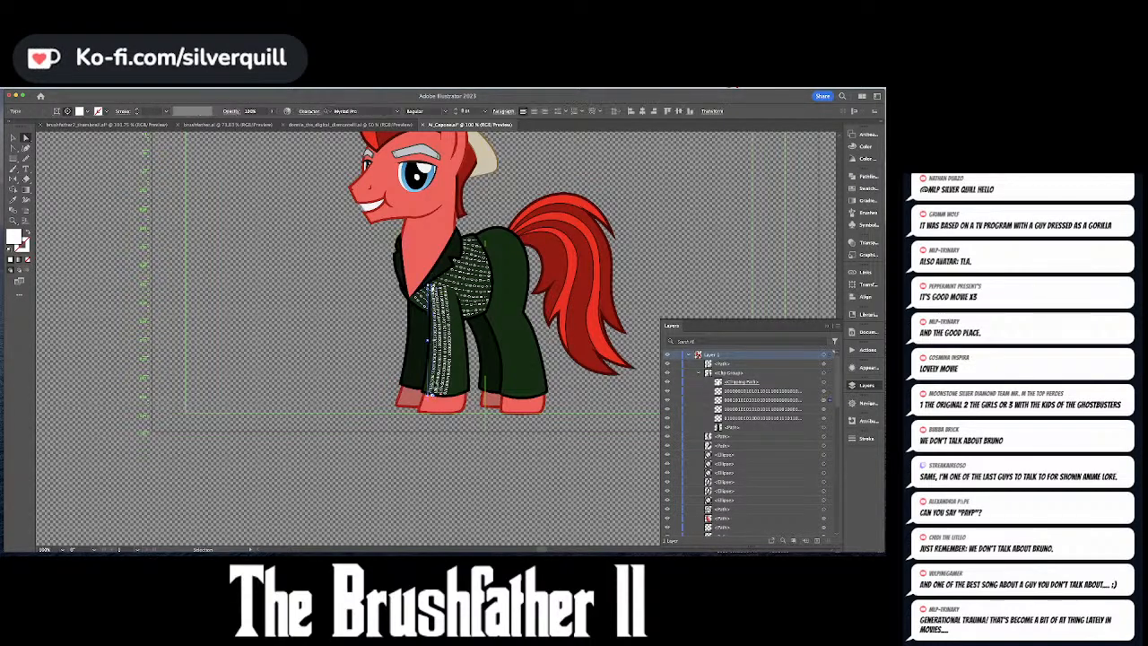
click(432, 393)
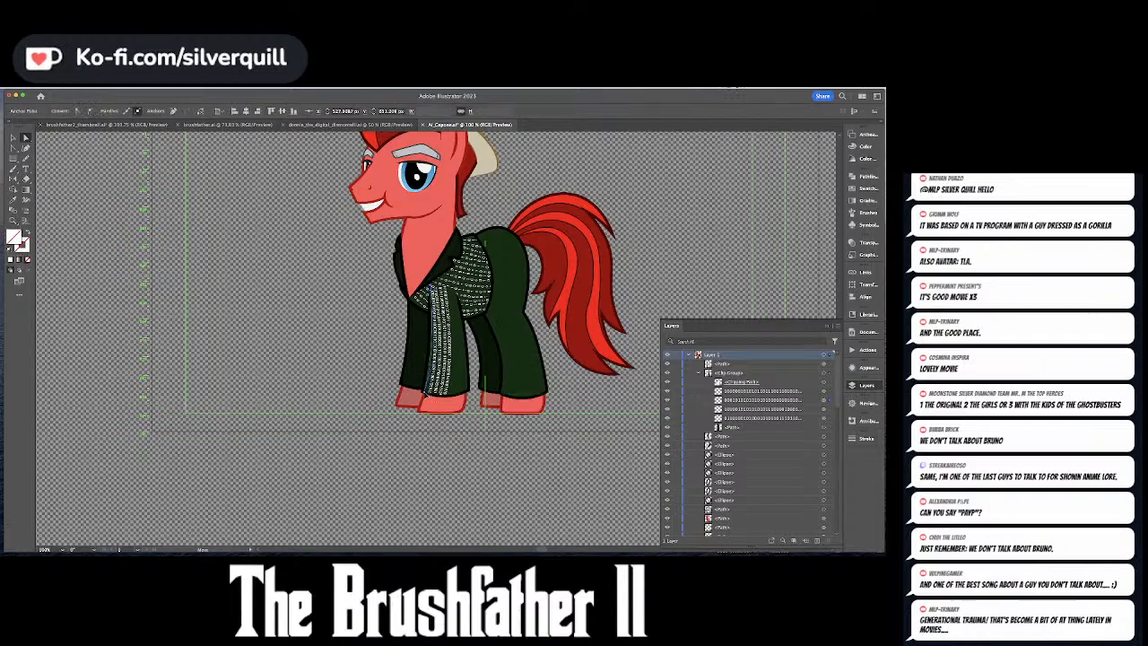
drag(429, 395, 426, 393)
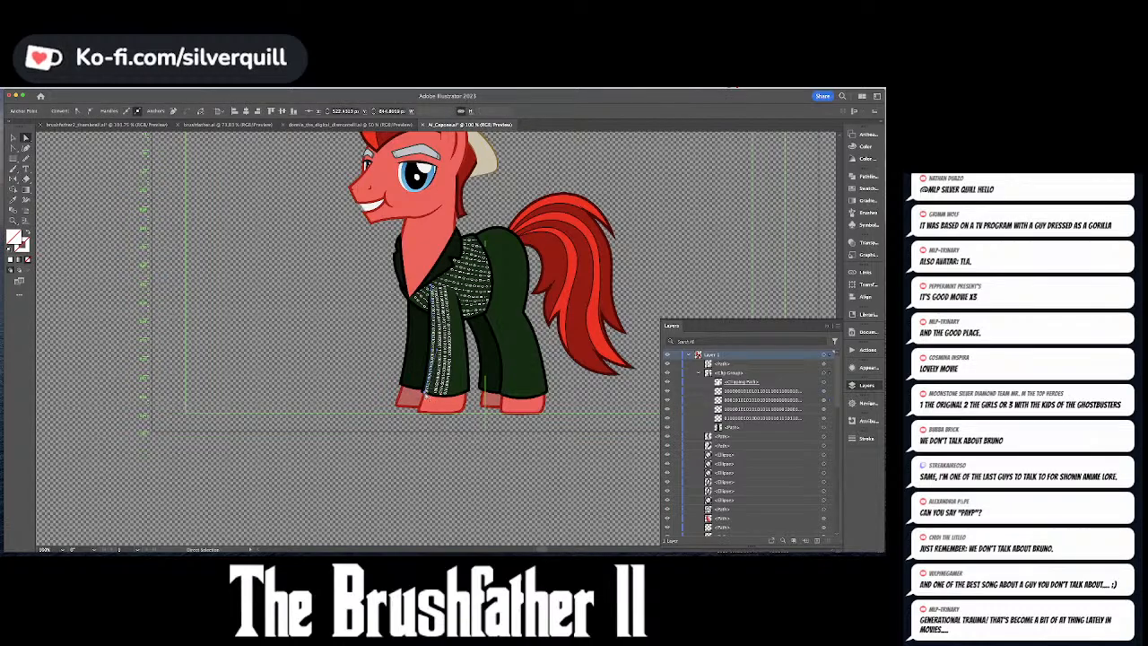
key(Right)
key(Right)
key(Right)
- Fine-tune the frontmost text path's lower curve and end anchor so the digits hug the sleeve's front edge
key(super+equal)
key(super+equal)
key(super+equal)
key(super+equal)
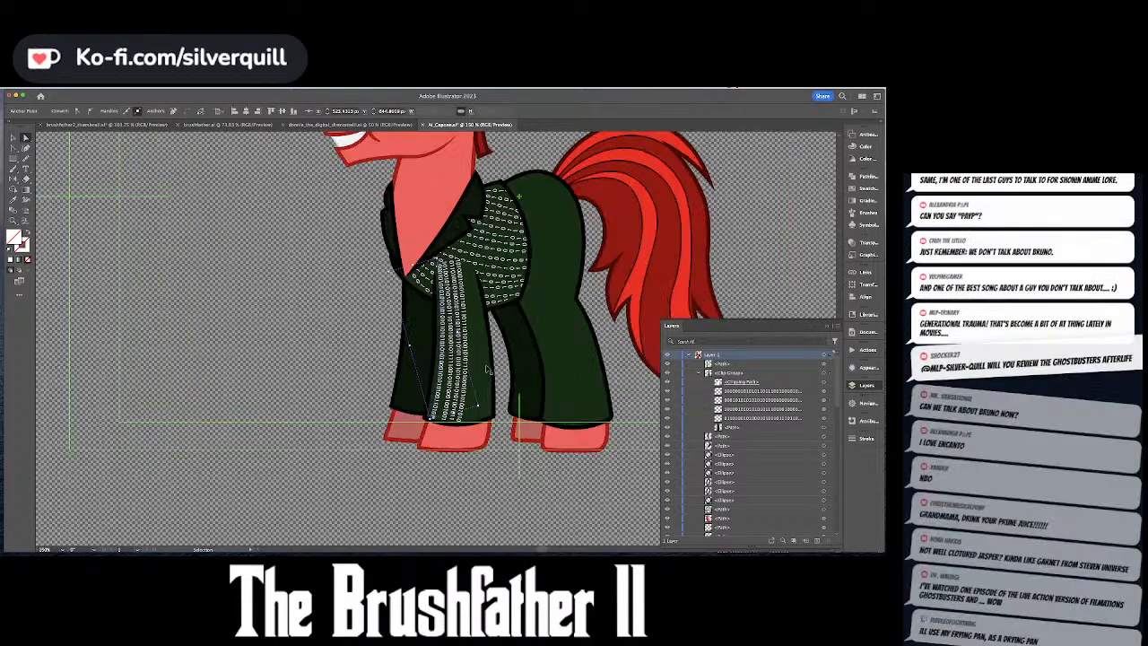
scroll(487, 368, down, 2)
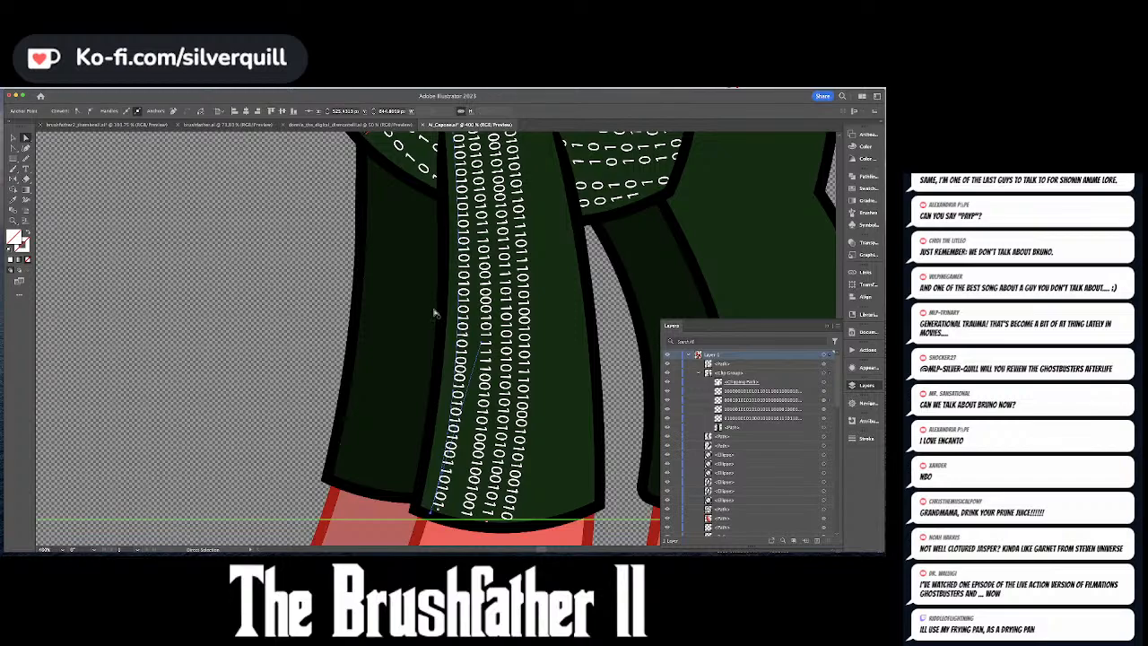
drag(446, 415, 440, 416)
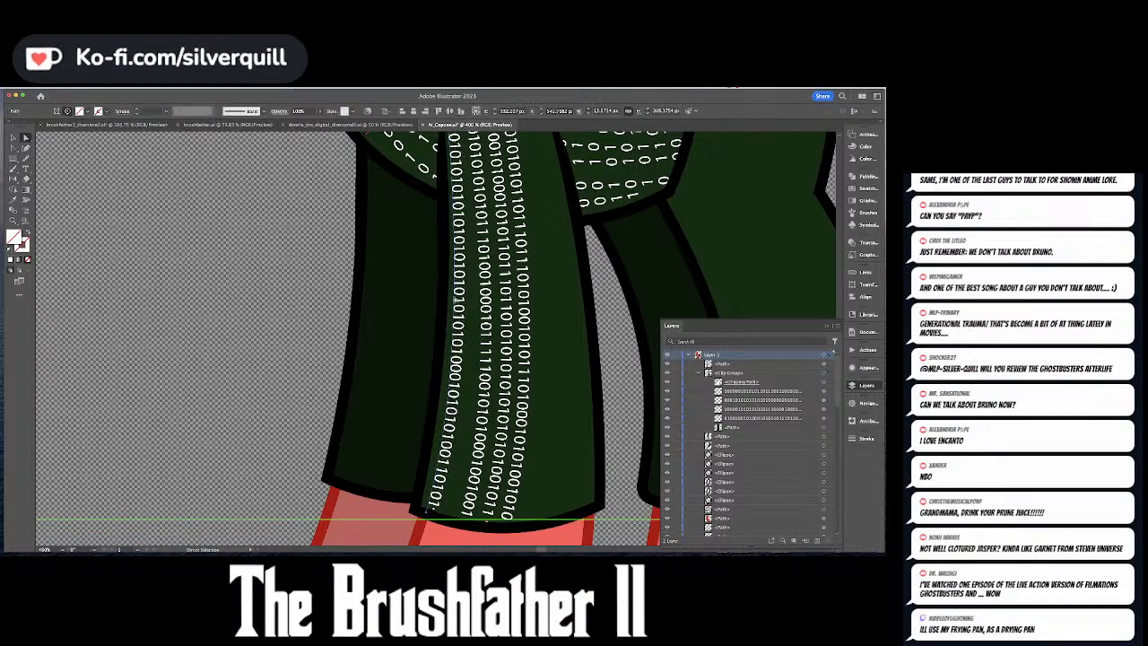
drag(425, 515, 423, 513)
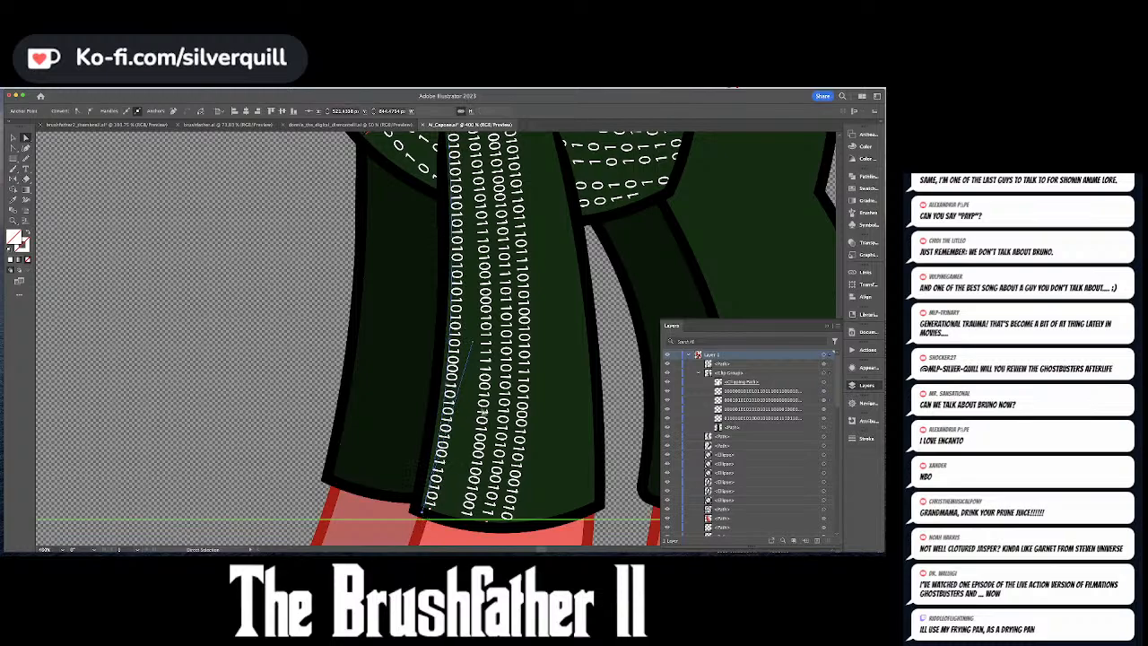
- Shift the lower anchors of the second, third and fourth sleeve text lines forward so they follow the frontmost line closely, then deselect
drag(425, 512, 455, 524)
click(482, 524)
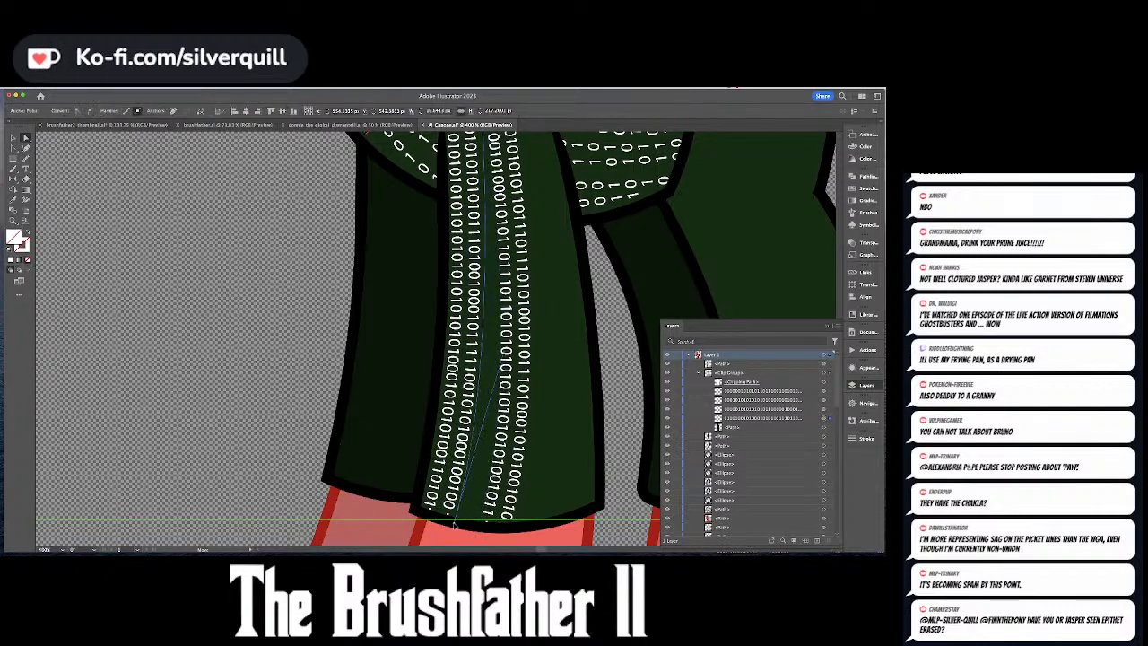
click(505, 527)
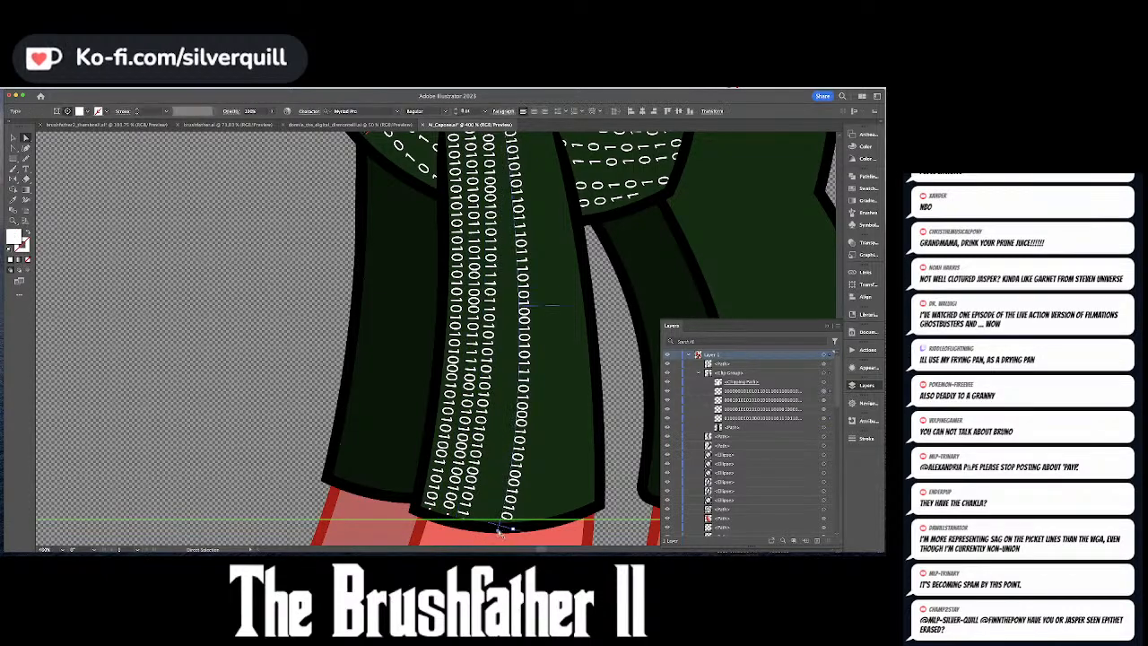
drag(501, 530, 477, 529)
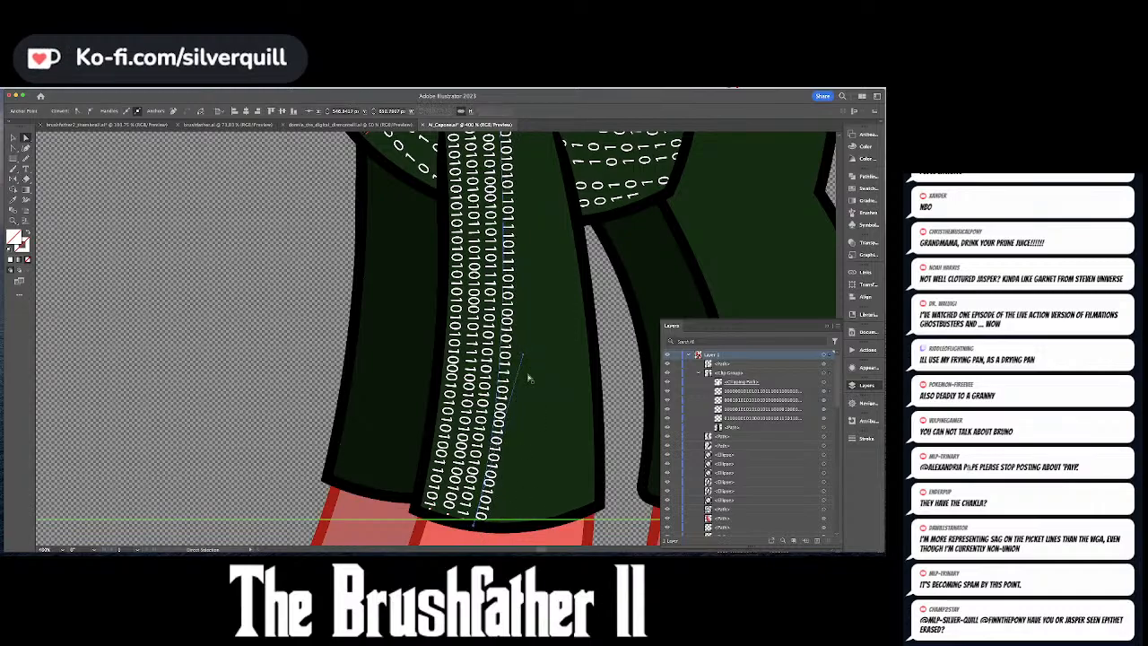
scroll(538, 359, up, 3)
key(super+minus)
key(super+minus)
key(super+minus)
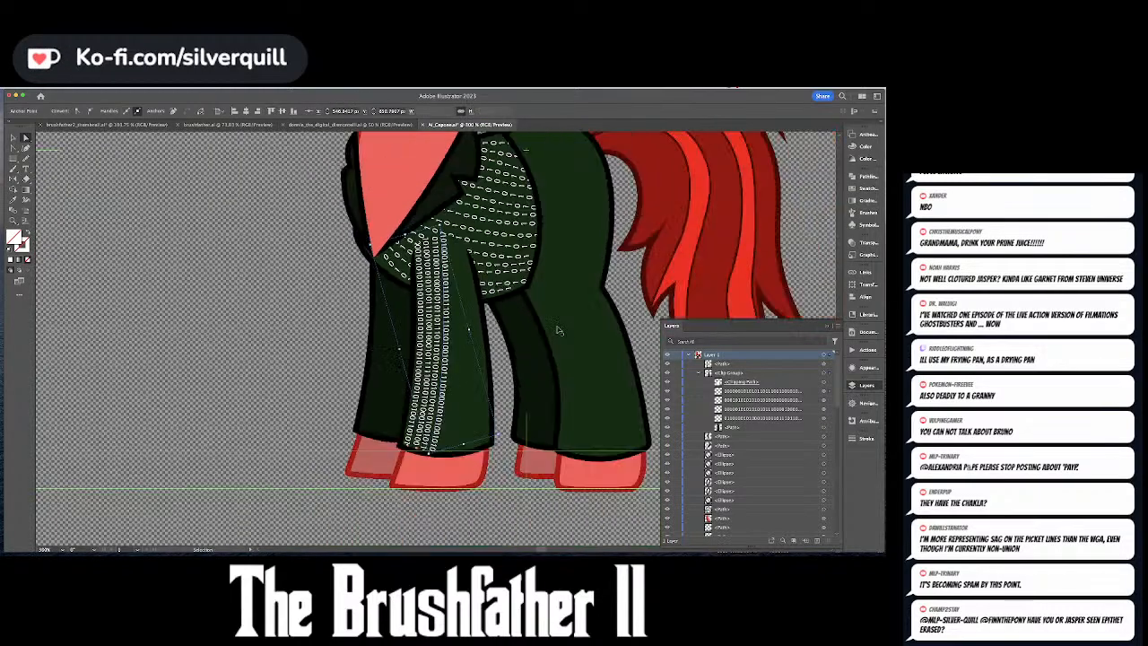
key(super+equal)
key(super+shift+a)
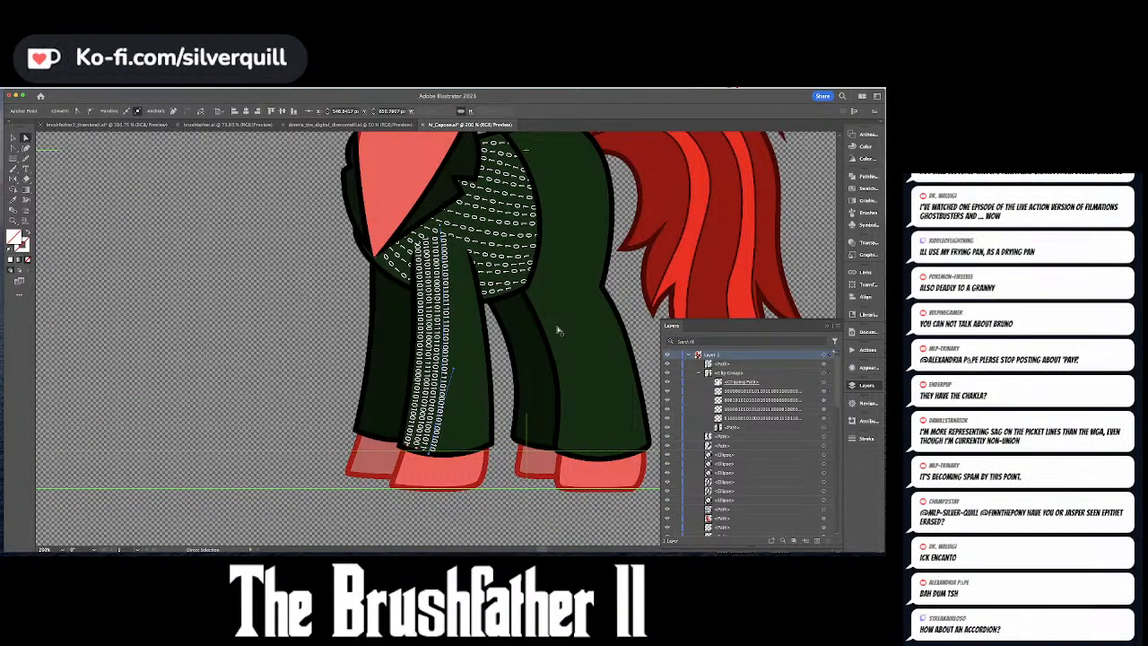
- Copy the rearmost binary line toward the back of the front sleeve and adjust the copy's lower and upper anchors to follow the sleeve
drag(558, 330, 544, 435)
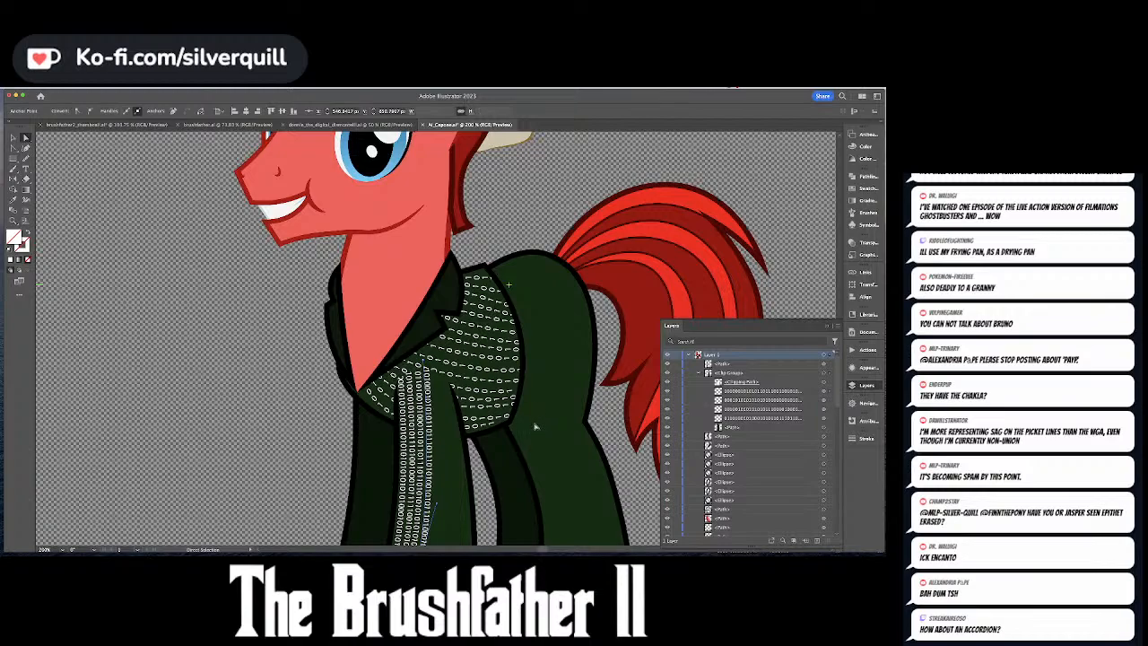
scroll(535, 428, down, 3)
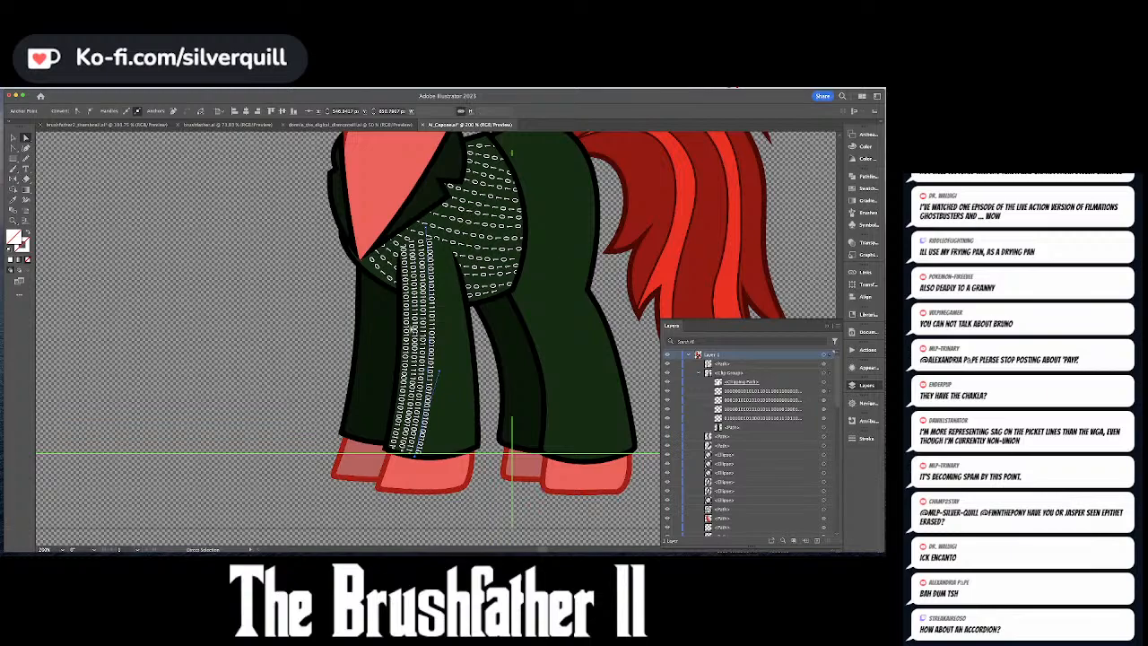
drag(416, 330, 447, 330)
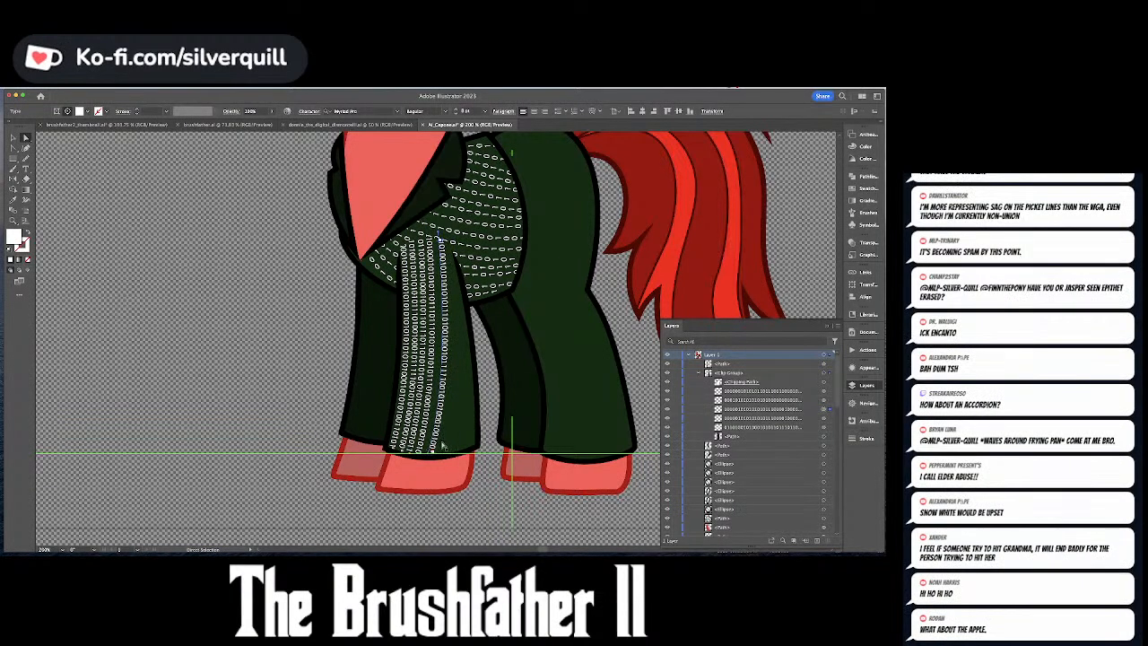
drag(433, 452, 441, 454)
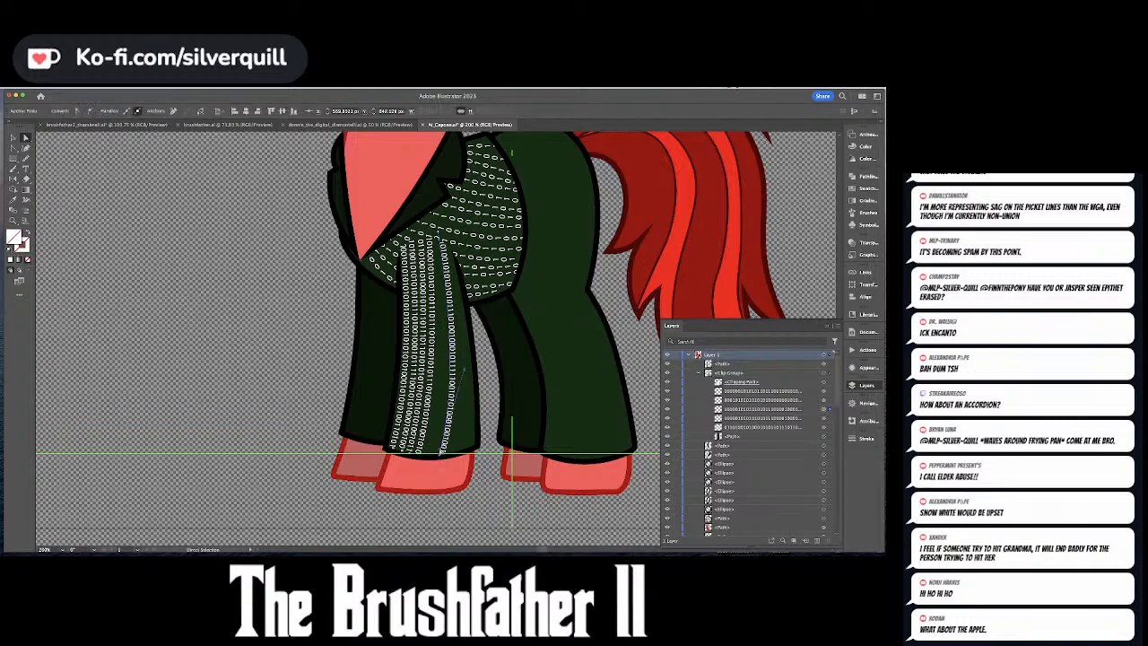
drag(440, 238, 443, 235)
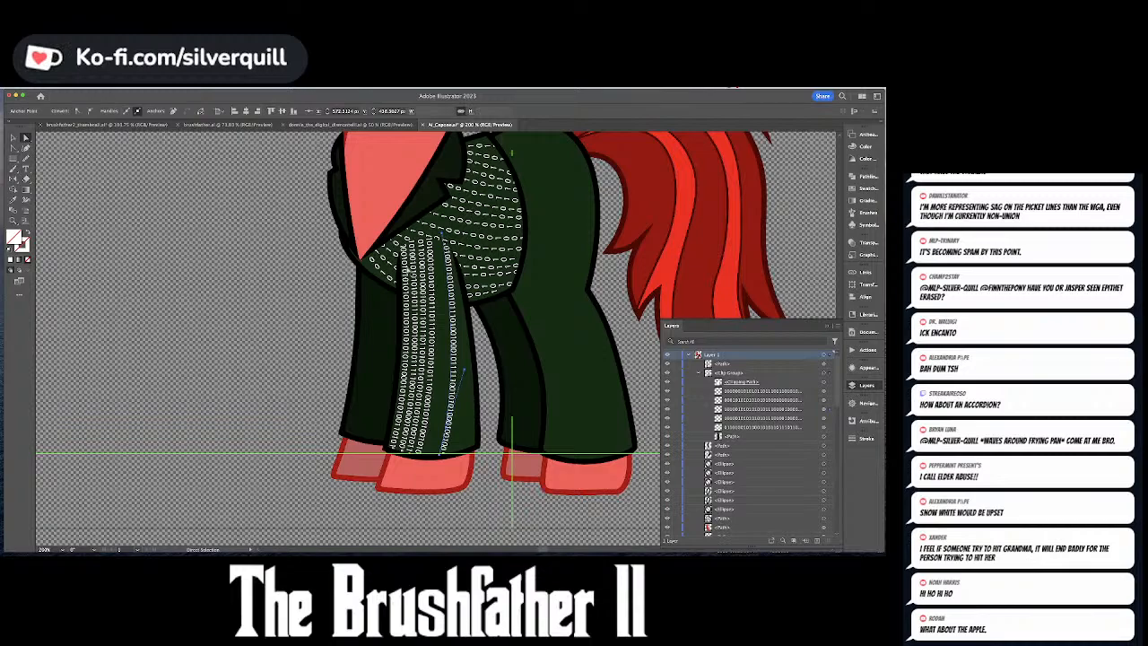
- Copy another binary line into the gap beside the rearmost one, move its lower anchor to the hem and edit its digits
drag(430, 272, 440, 267)
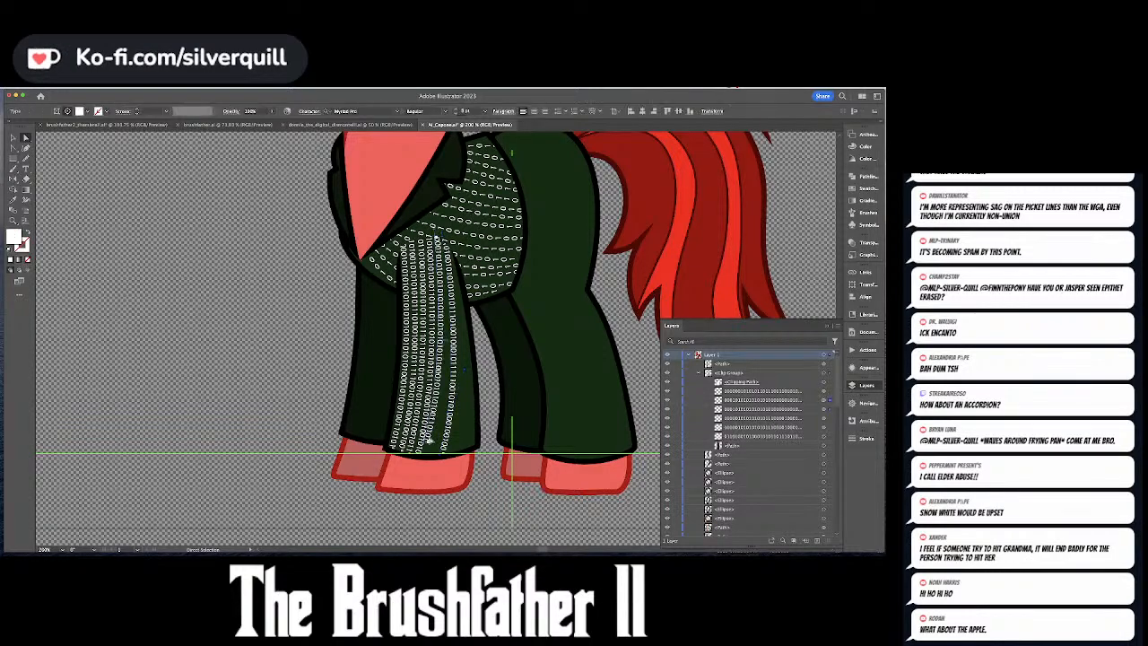
click(427, 456)
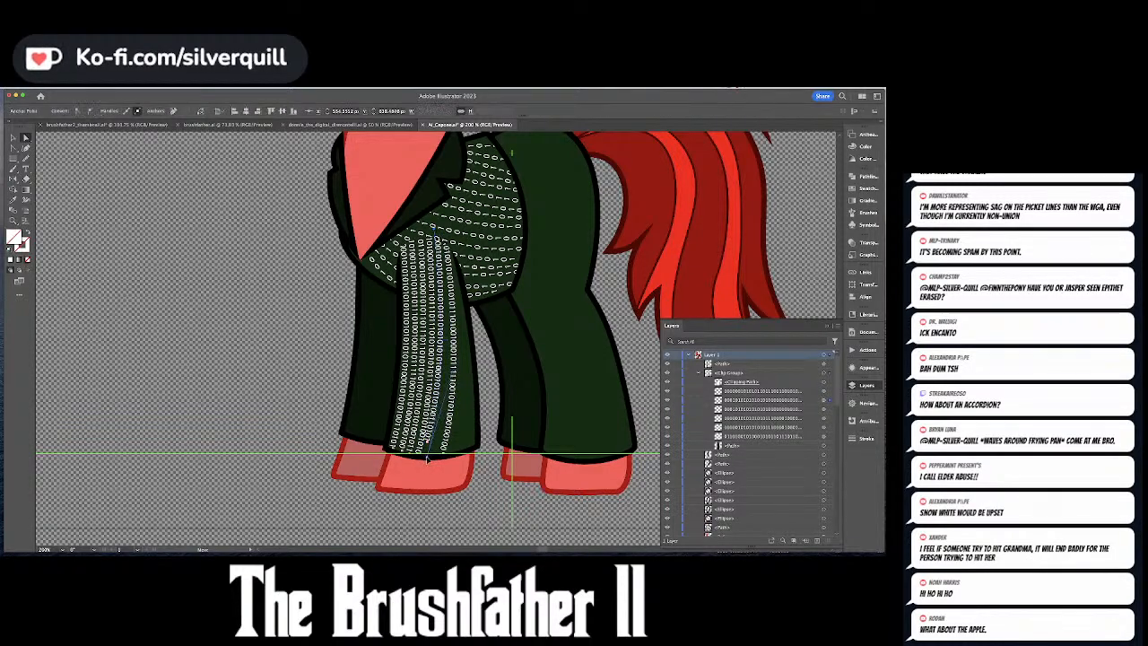
drag(427, 460, 426, 463)
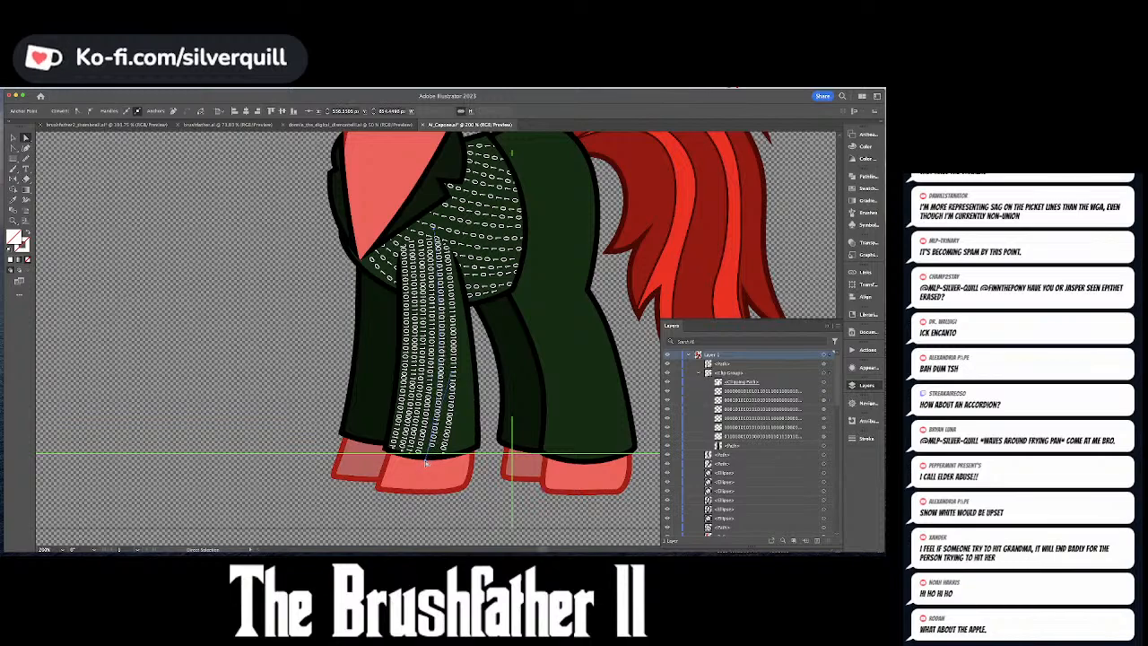
key(t)
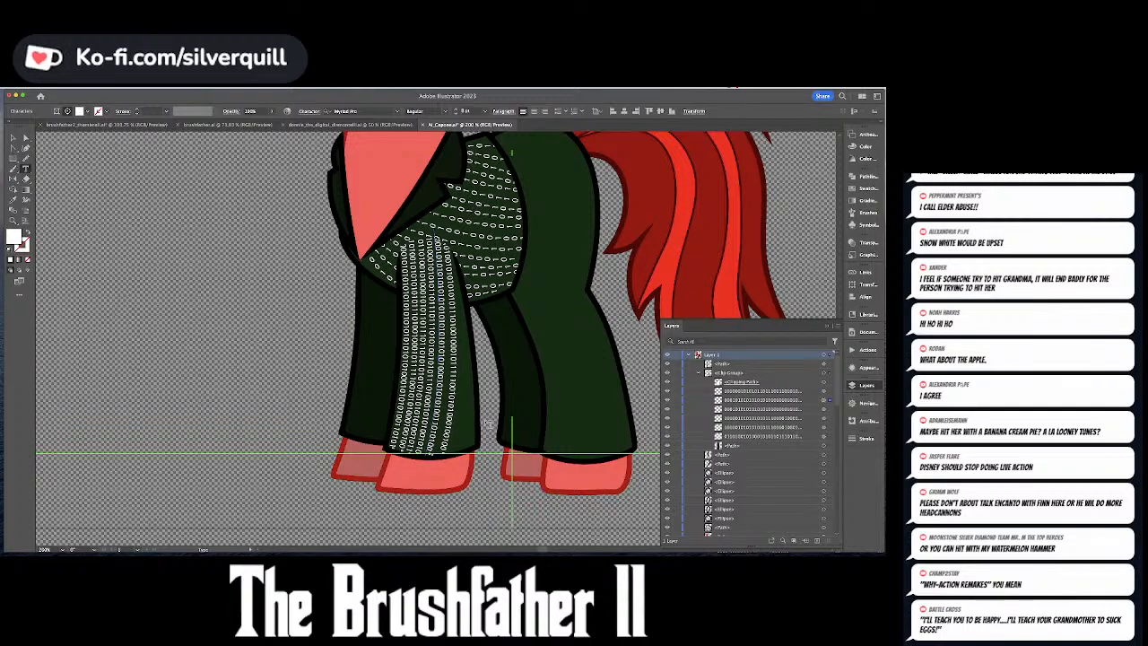
key(Escape)
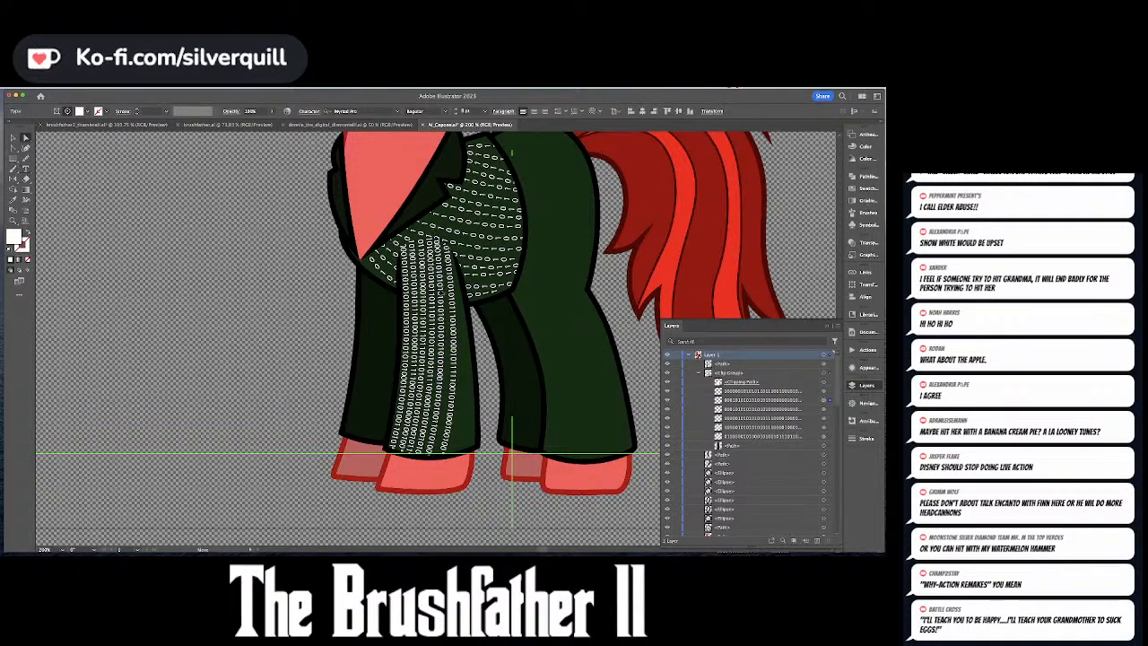
- Move the rearmost text path's lower anchor forward along the hem to even out the line spacing, then deselect it
click(439, 459)
click(435, 458)
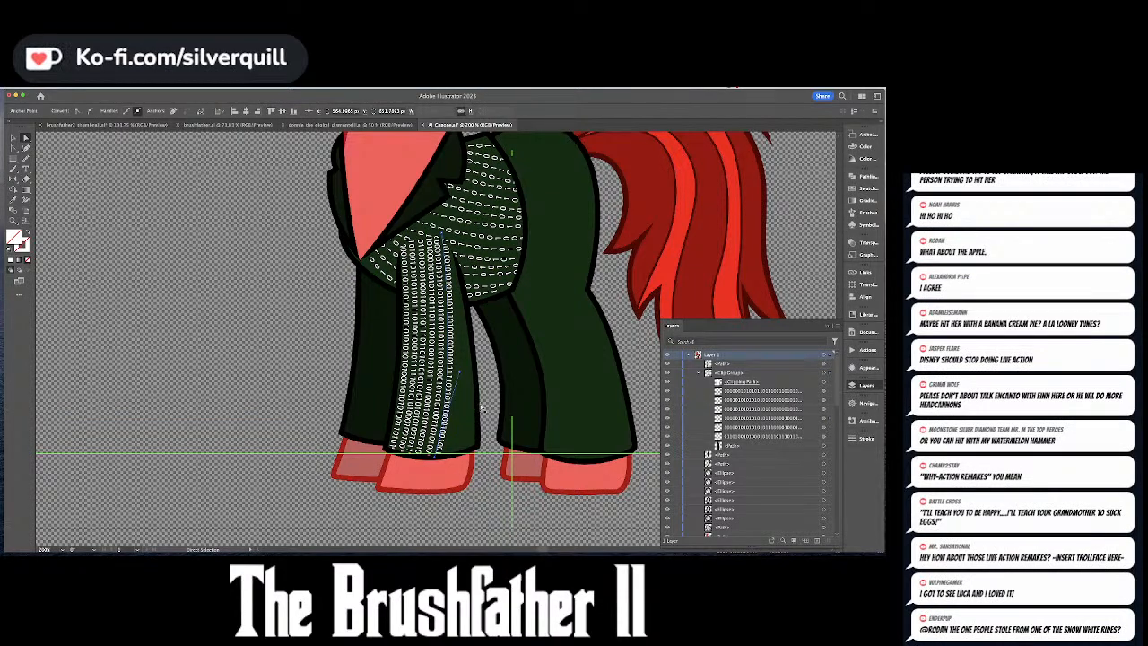
key(super+shift+a)
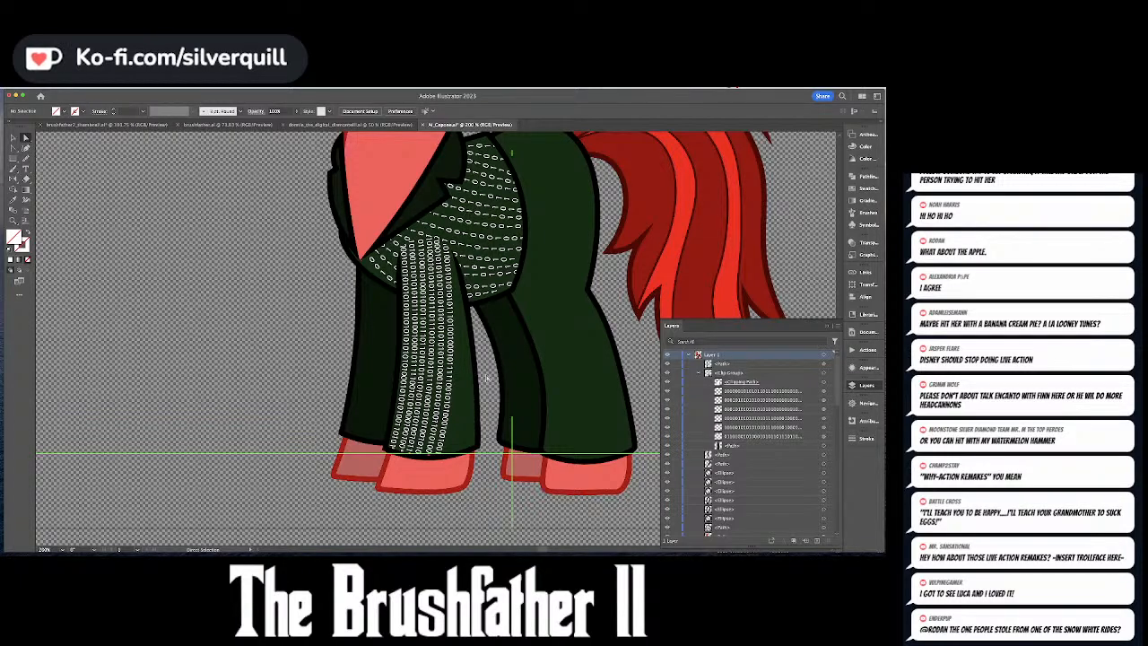
- Copy a binary line to the rear of the sleeve's text lines, tilt it with Free Transform to match the sleeve, and deselect it
drag(486, 366, 462, 399)
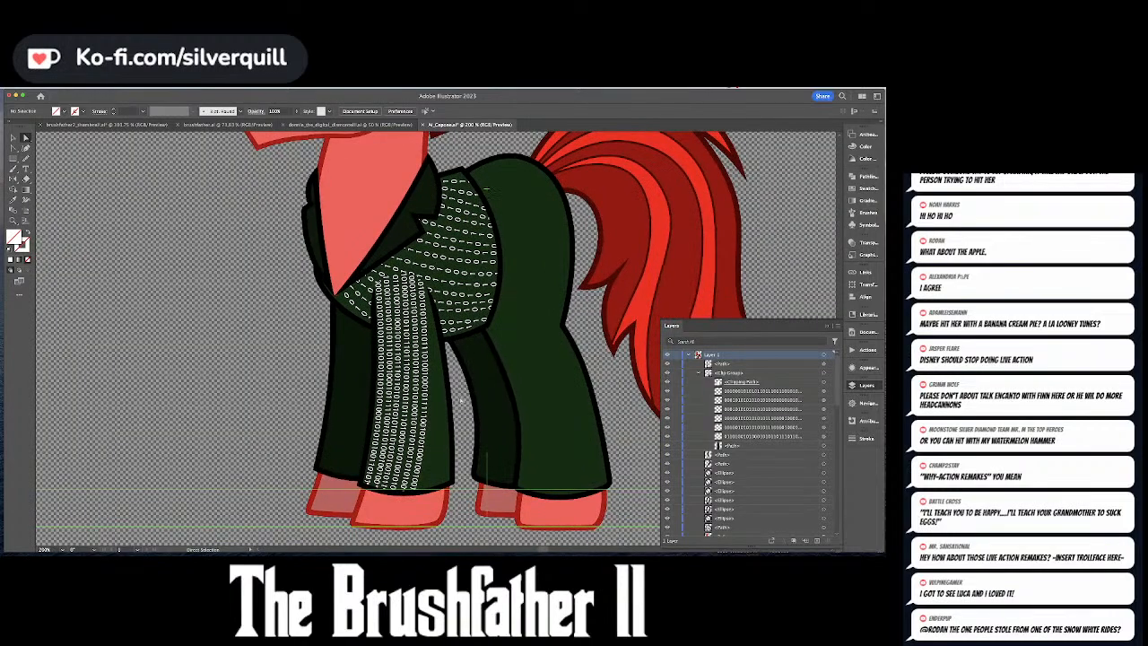
key(super+minus)
key(super+minus)
key(super+minus)
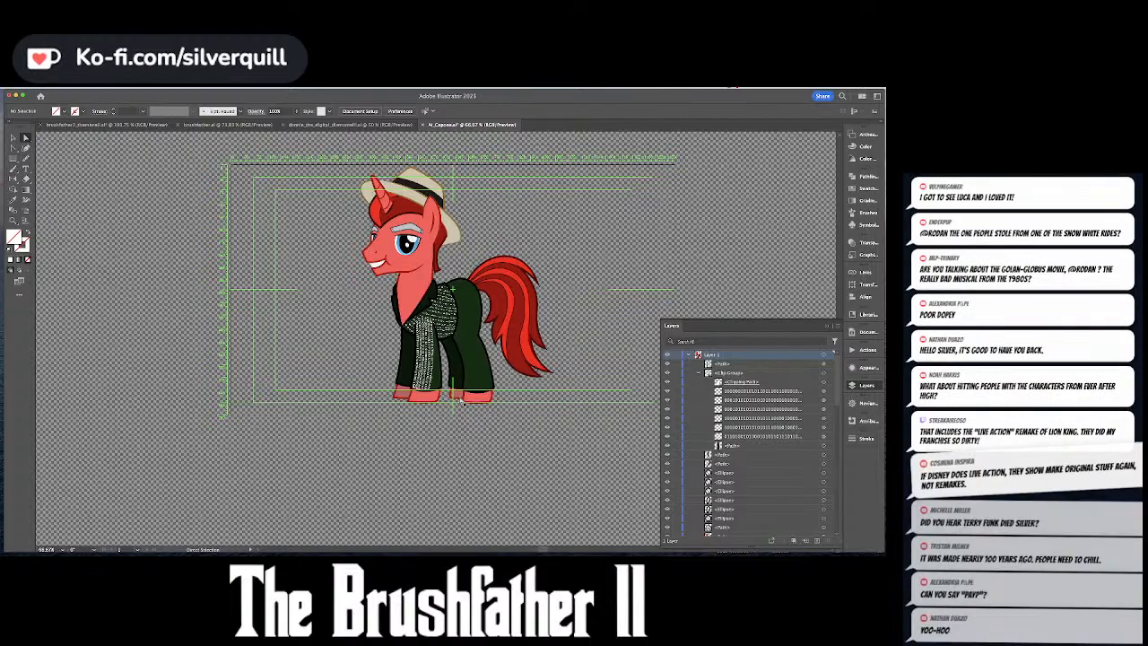
key(ctrl+equal)
key(ctrl+equal)
key(ctrl+equal)
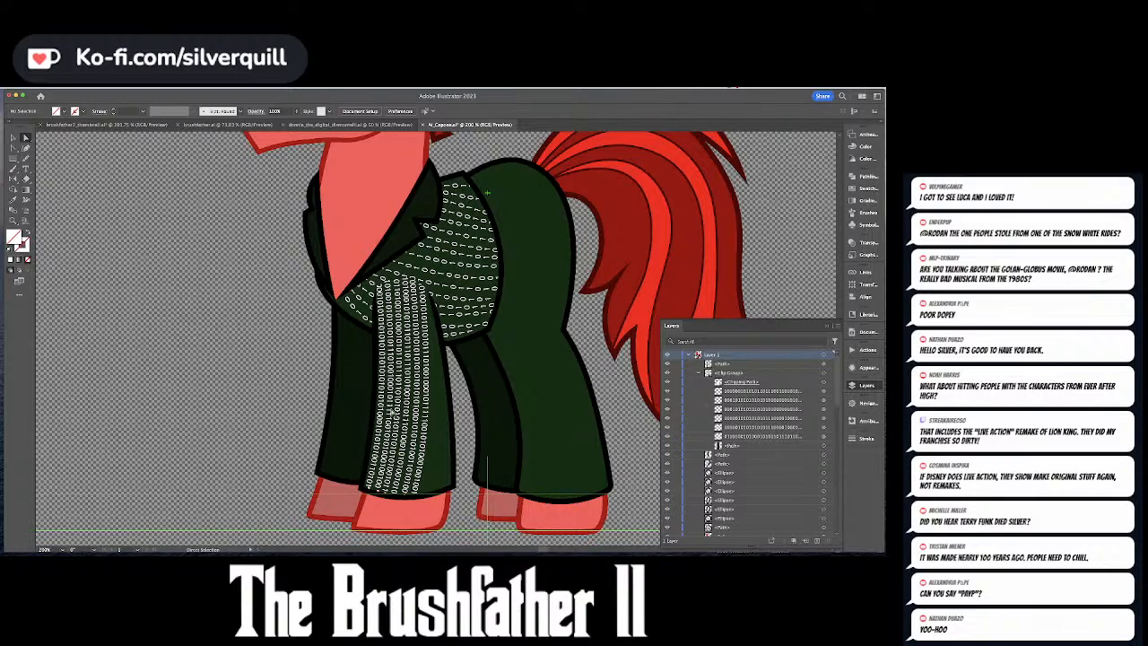
click(380, 408)
drag(384, 408, 442, 411)
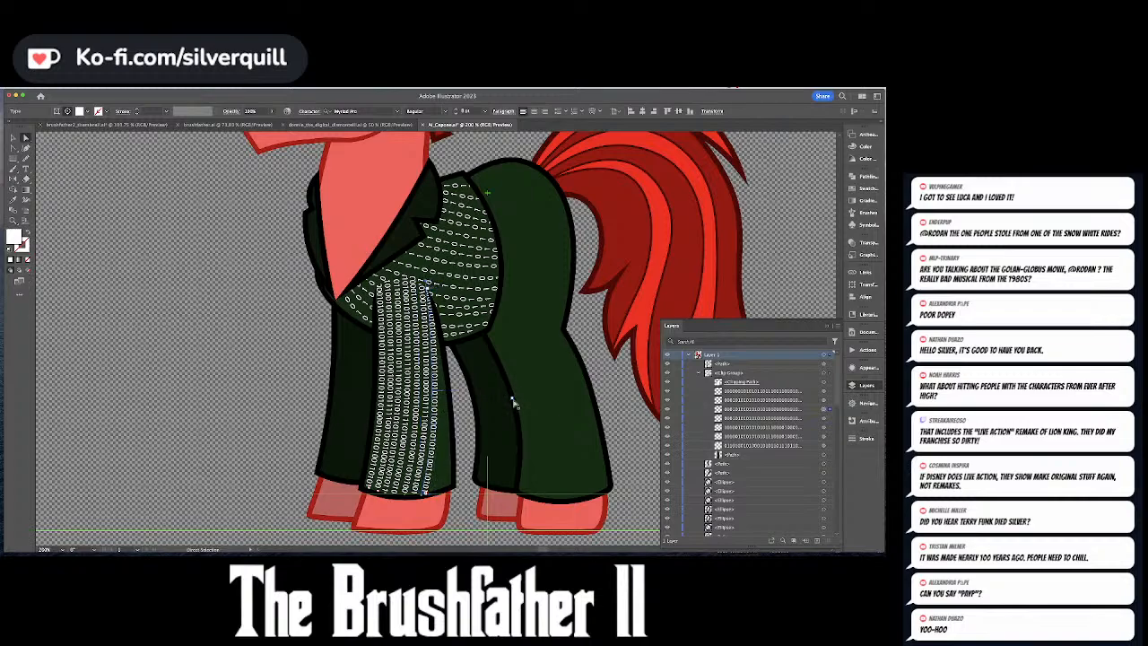
key(e)
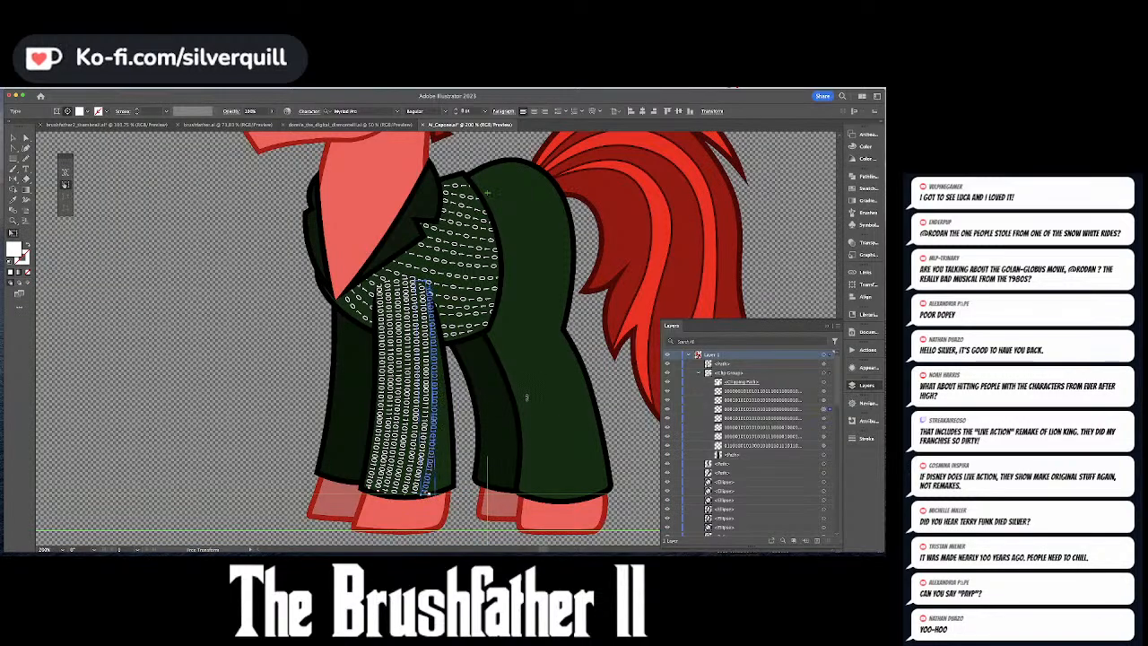
key(super+shift+a)
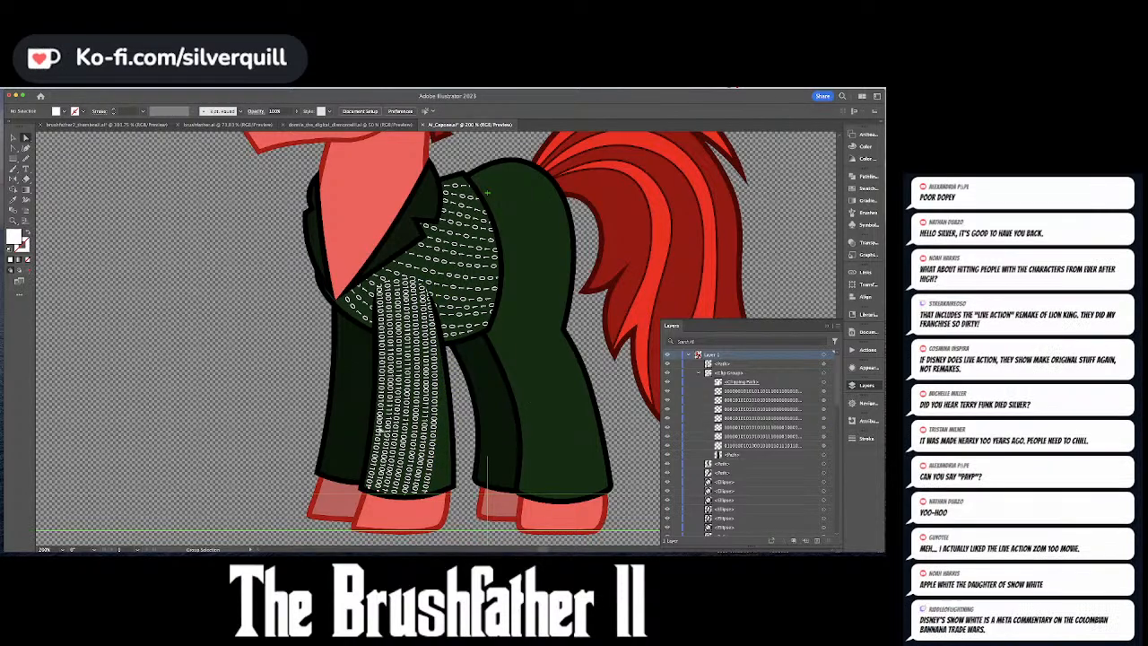
- Duplicate the rearmost binary line toward the sleeve's back edge, angle it with Free Transform and nudge it closer to its neighbour
click(429, 434)
drag(436, 436, 449, 434)
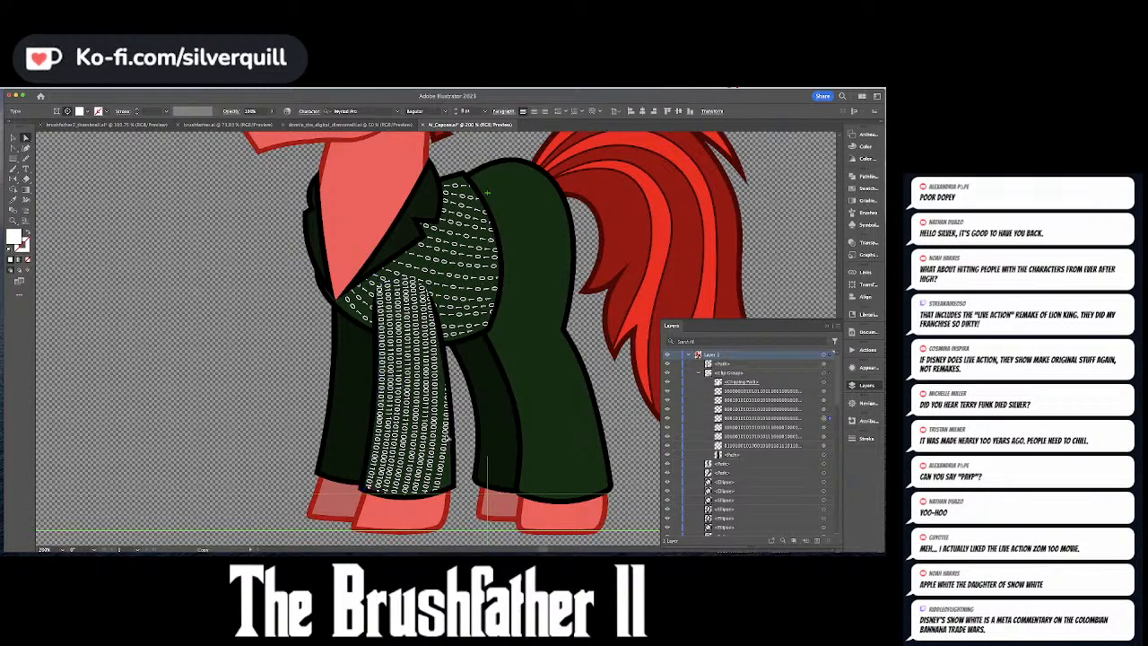
key(e)
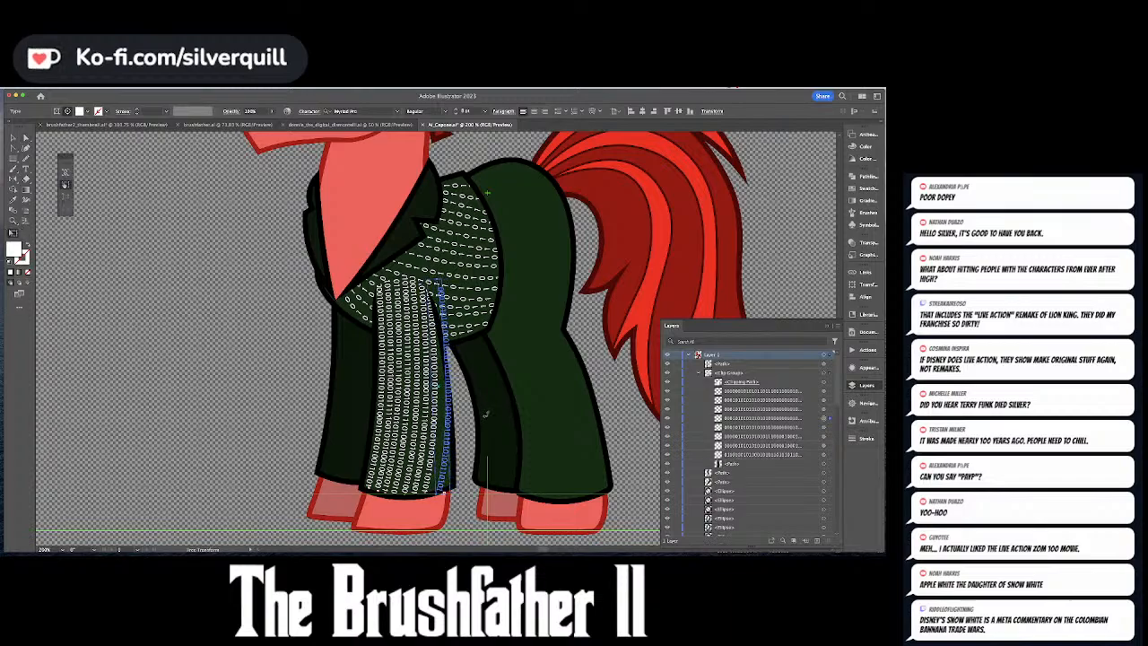
key(a)
drag(452, 434, 443, 436)
click(400, 495)
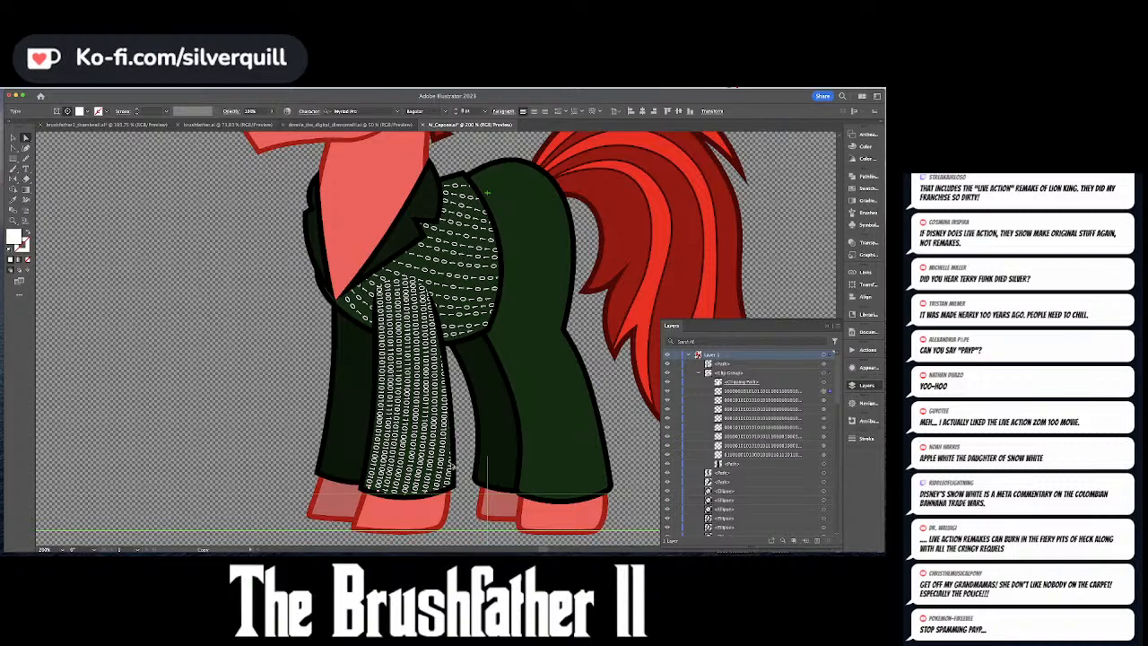
- Add one more binary line copy at the sleeve's back hem corner, rotate it to follow the back edge, and deselect it
drag(454, 465, 454, 465)
key(e)
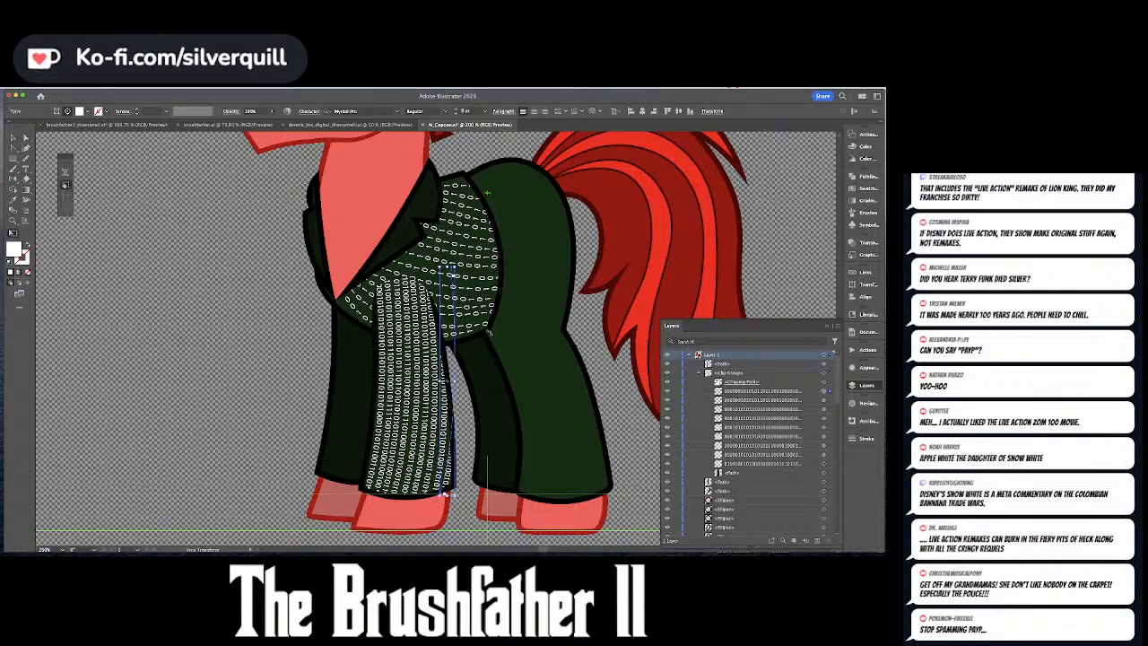
key(a)
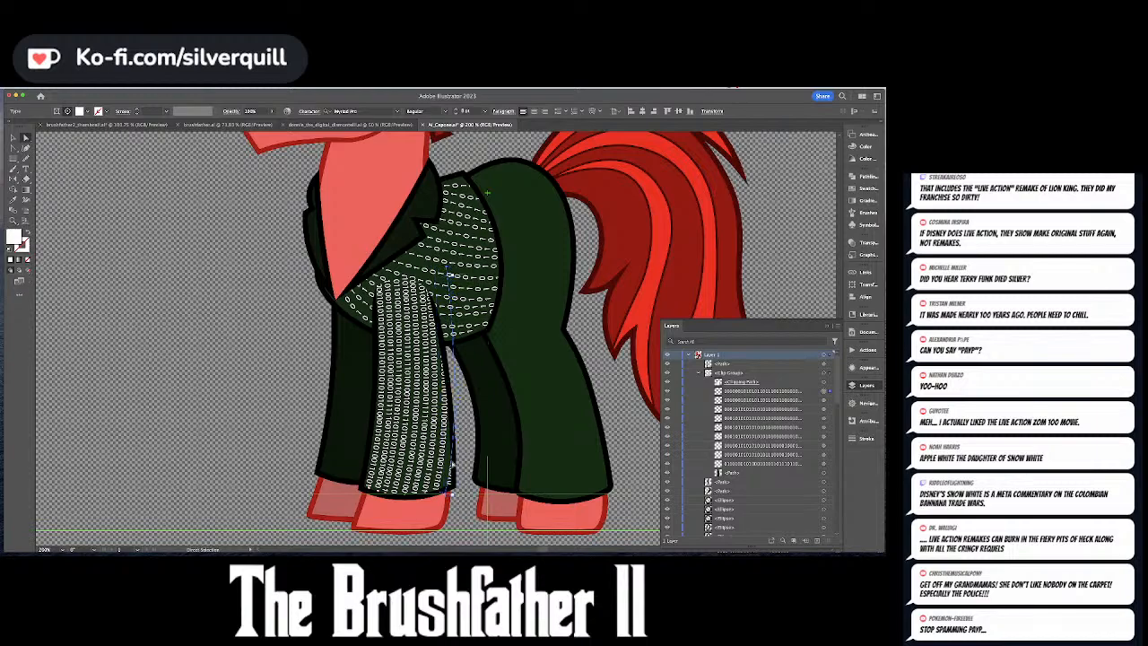
key(super+shift+a)
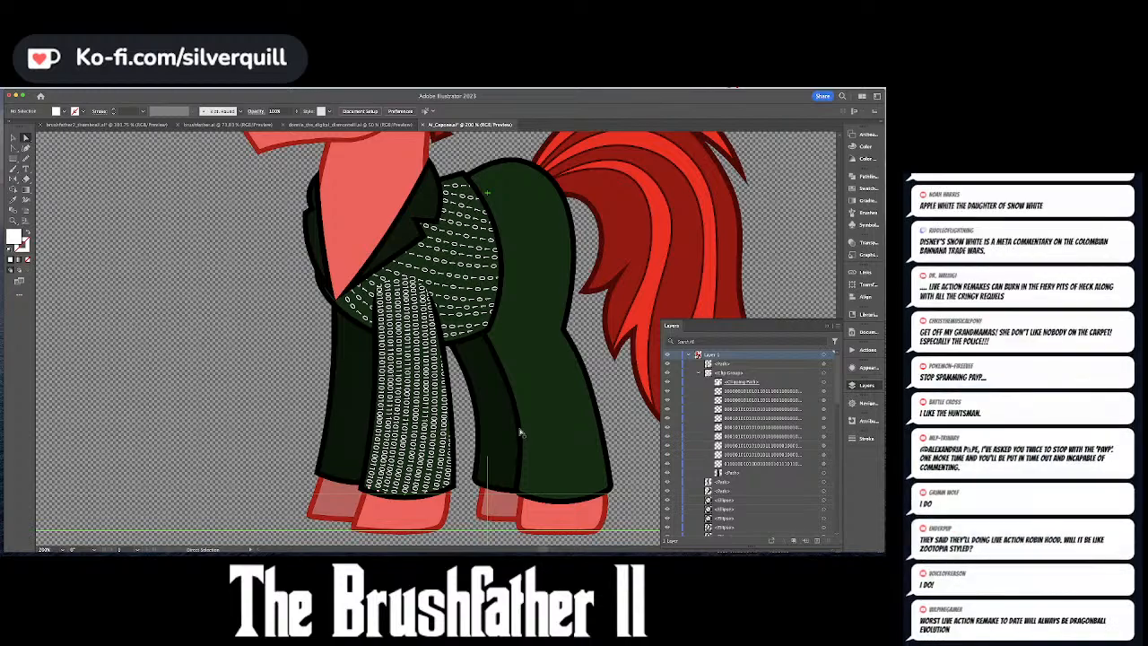
- Isolate the front sleeve's clipping group, select all its binary text lines and group them together
key(v)
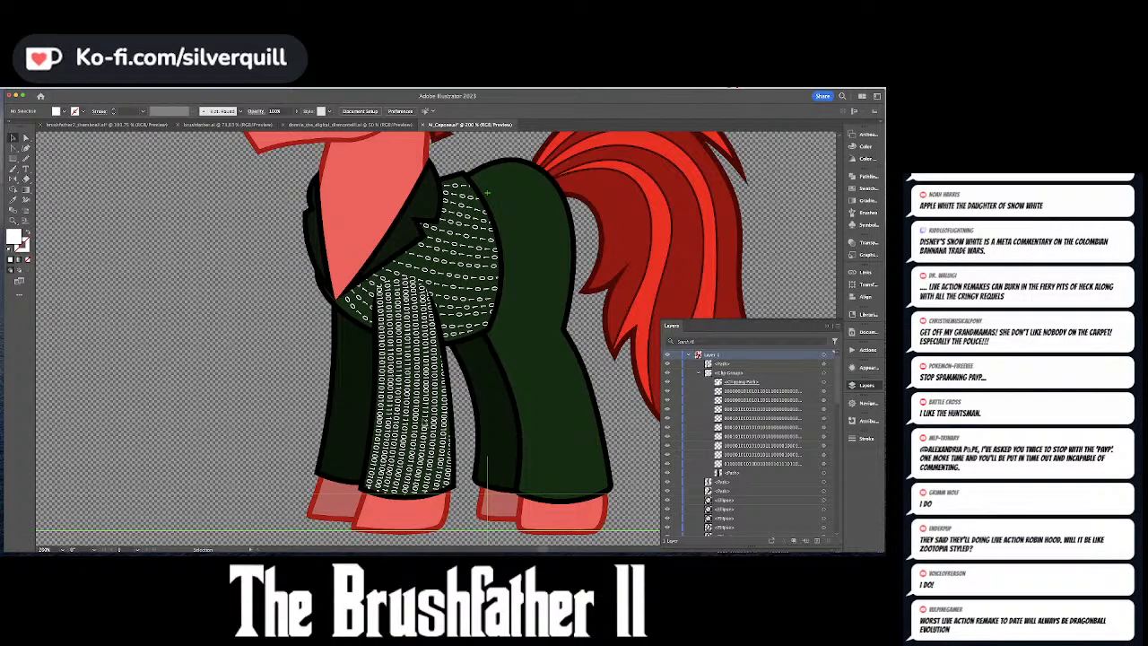
click(425, 424)
double_click(426, 423)
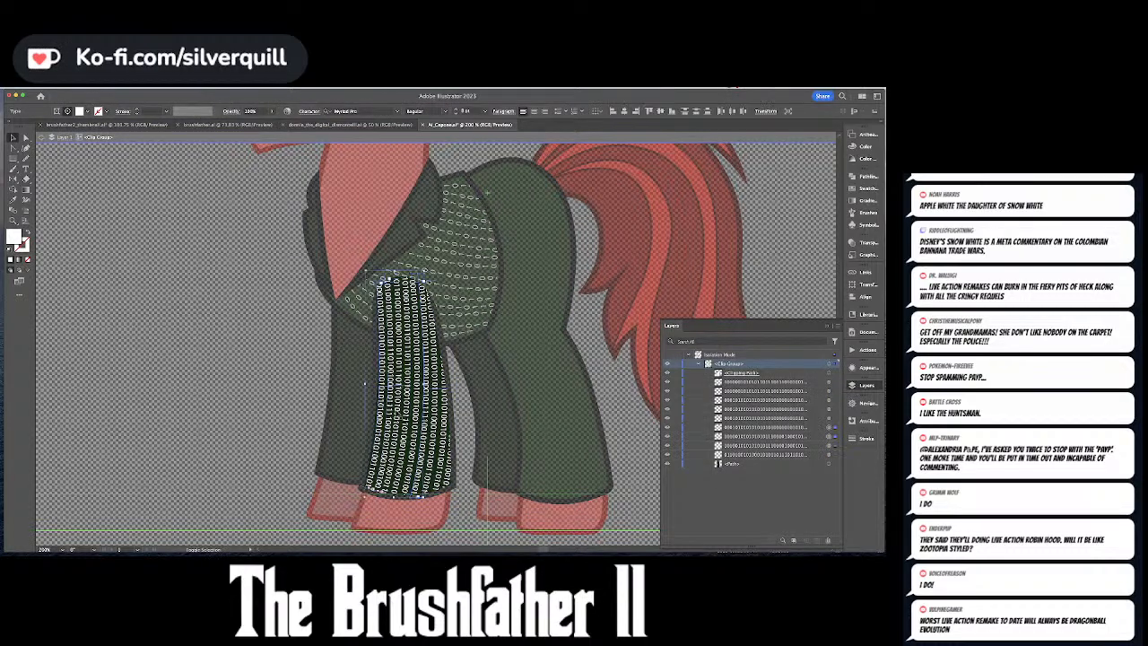
shift+click(396, 413)
key(a)
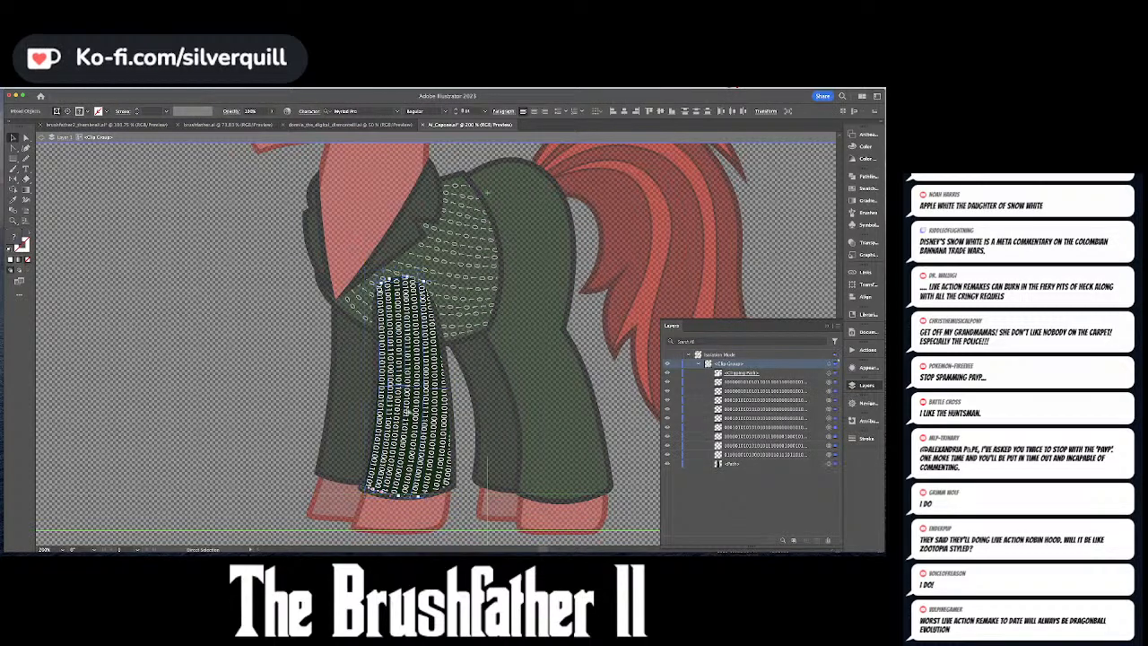
key(a)
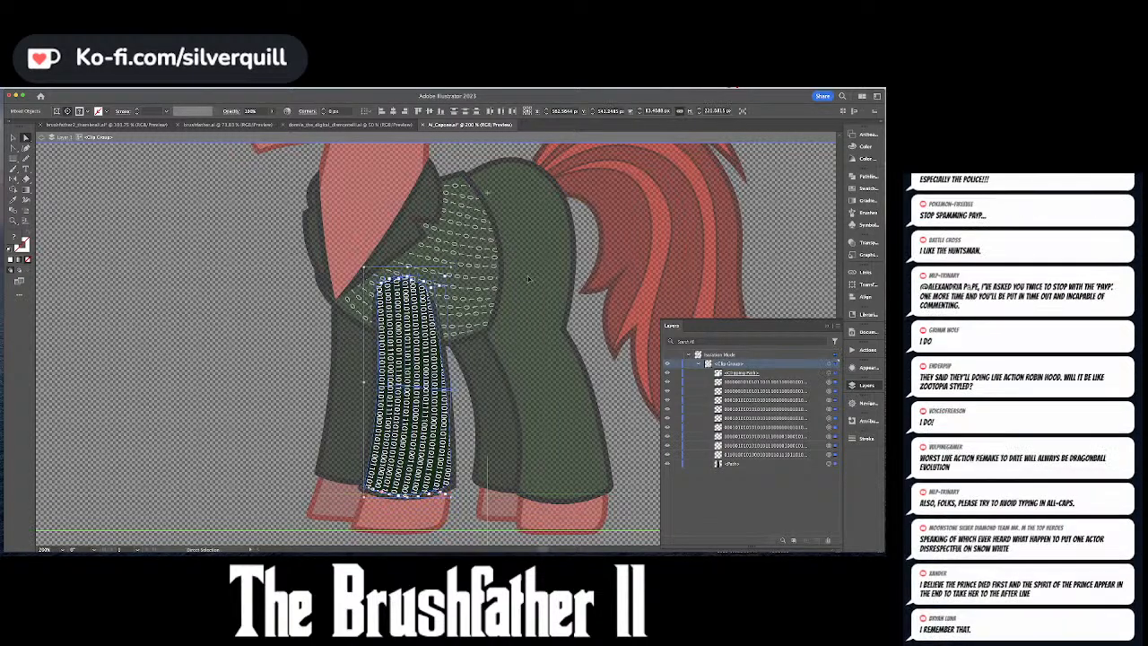
key(super+g)
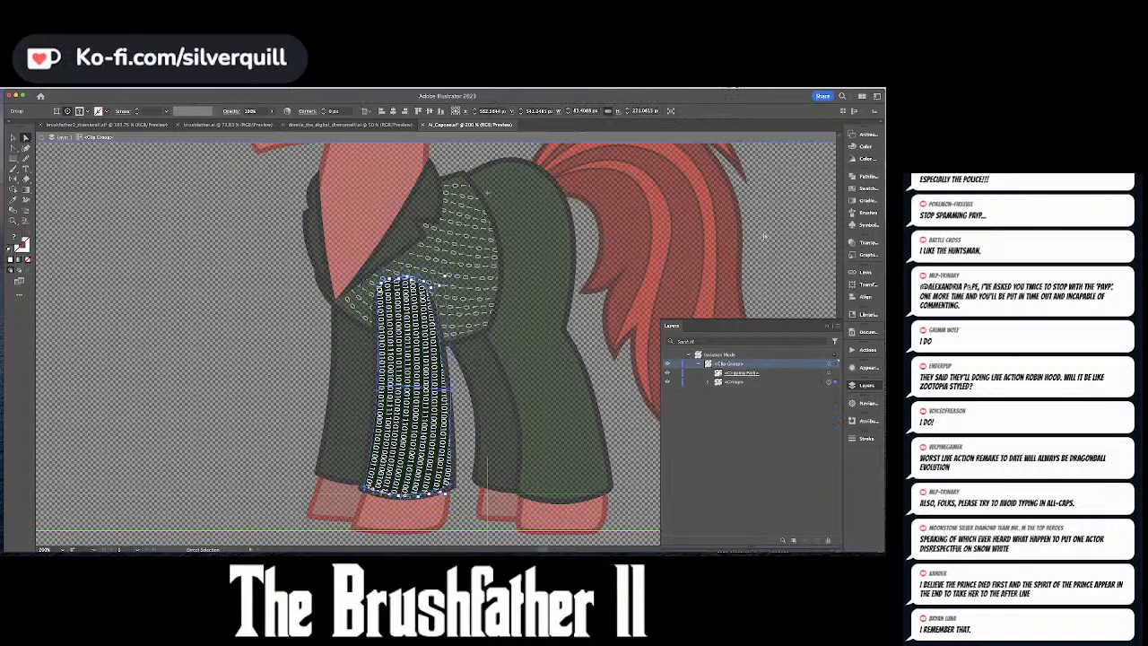
- Try lowering the grouped sleeve lines' opacity to 50%, and undo the change
click(867, 243)
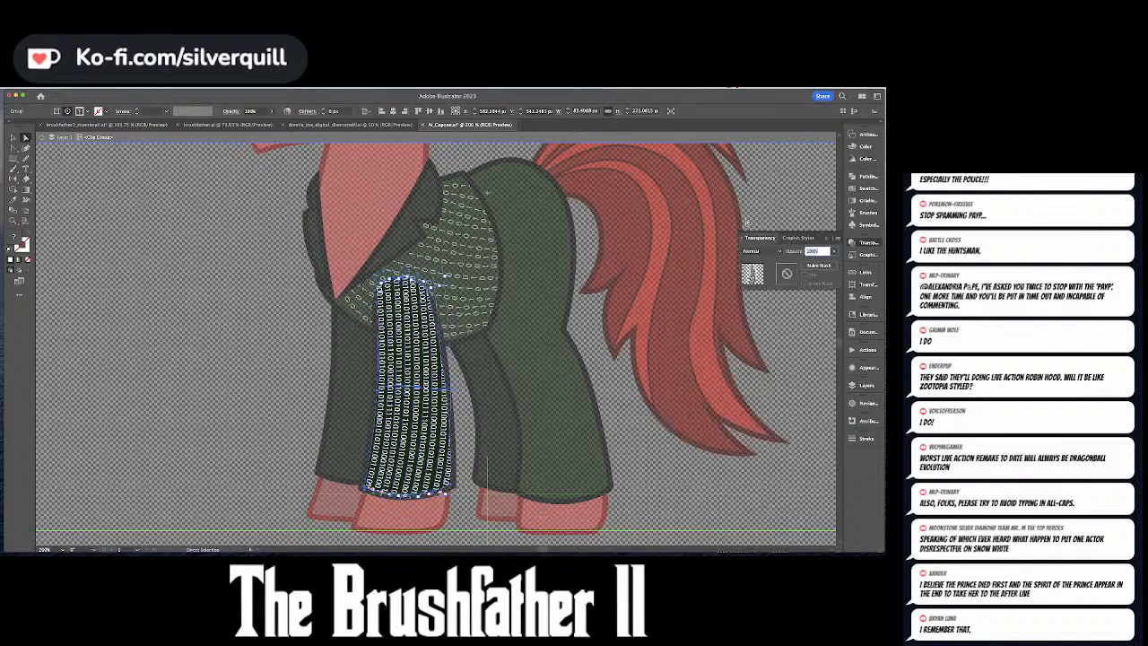
text(50)
key(Return)
key(super+shift+a)
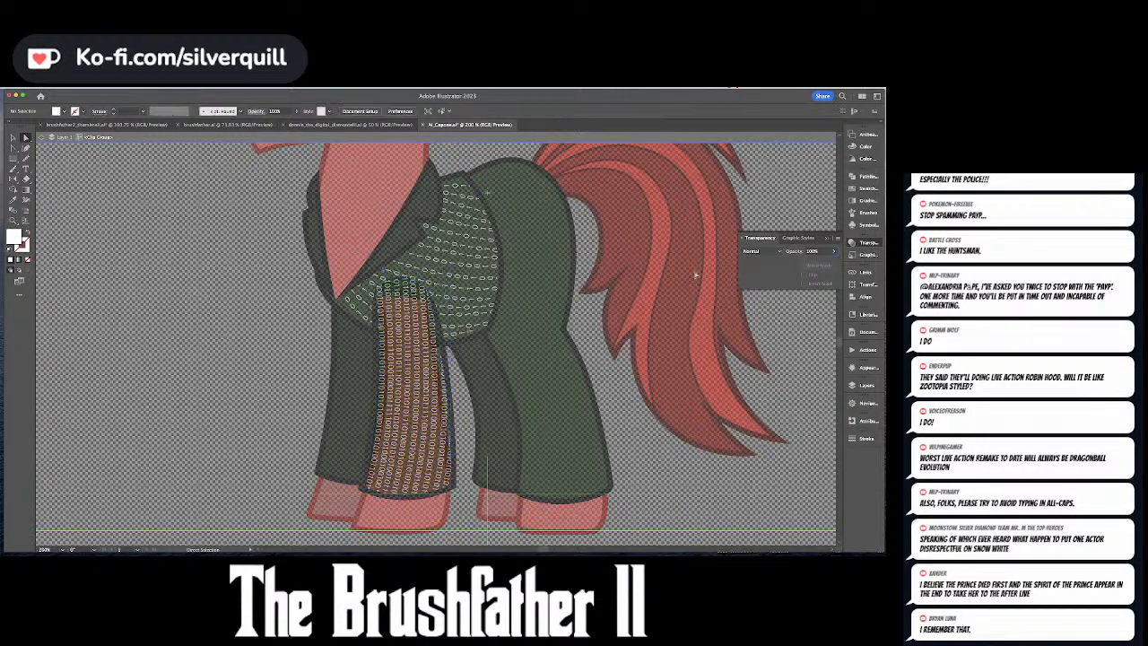
key(super+z)
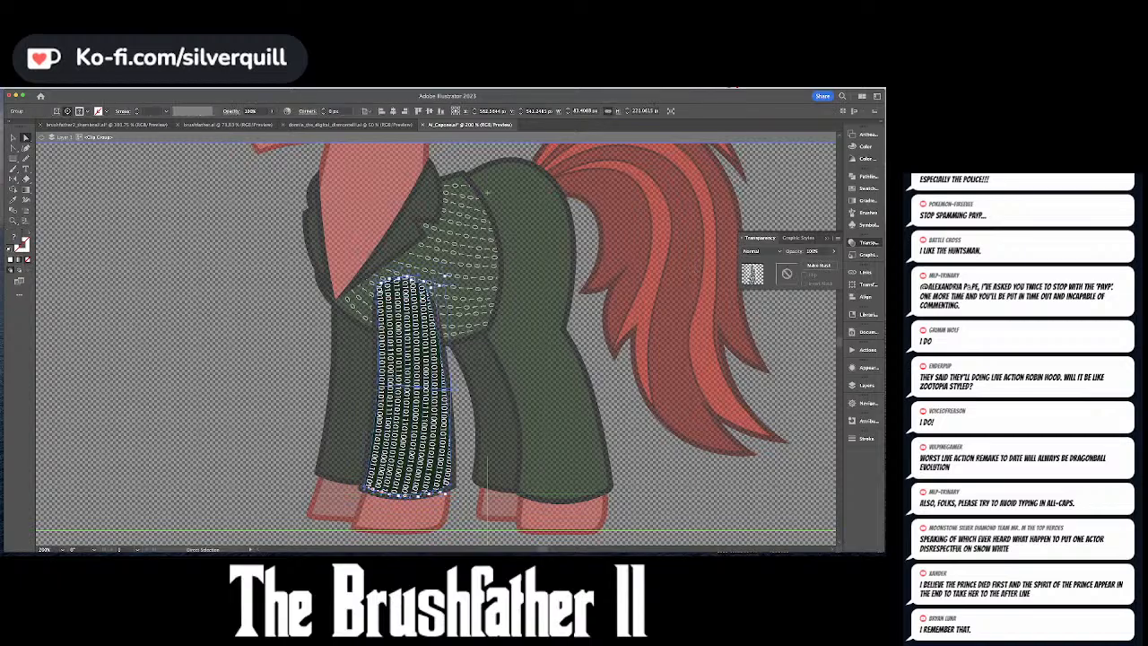
- Cut the dark green sleeve path out of the binary text group and paste it behind the sleeve's clip group
click(867, 385)
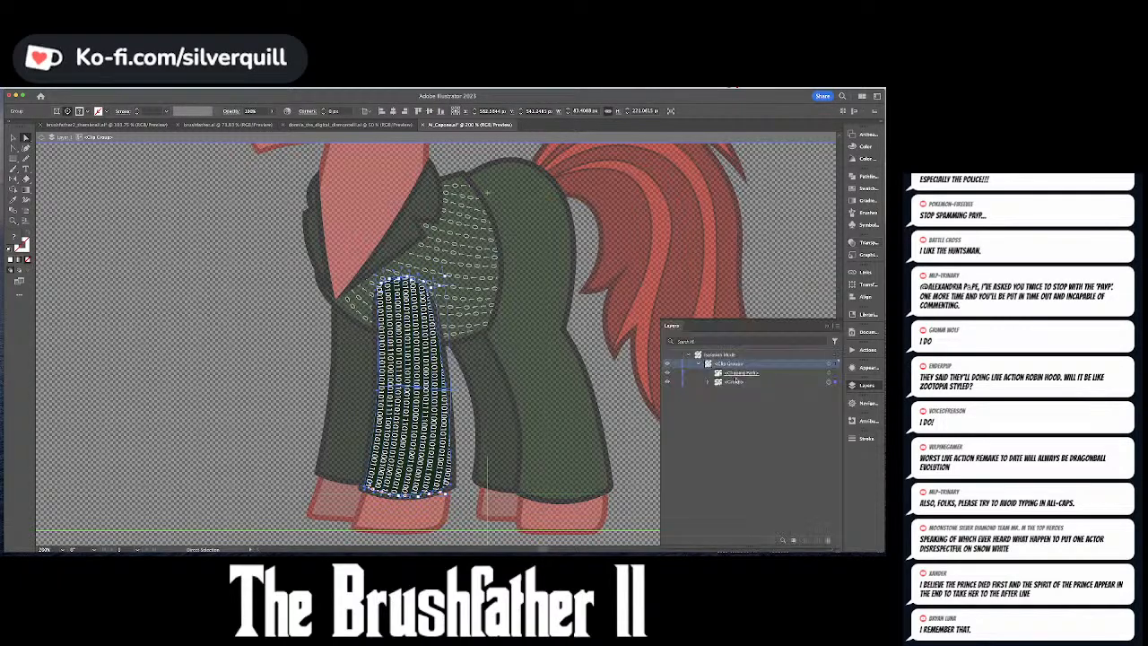
click(709, 382)
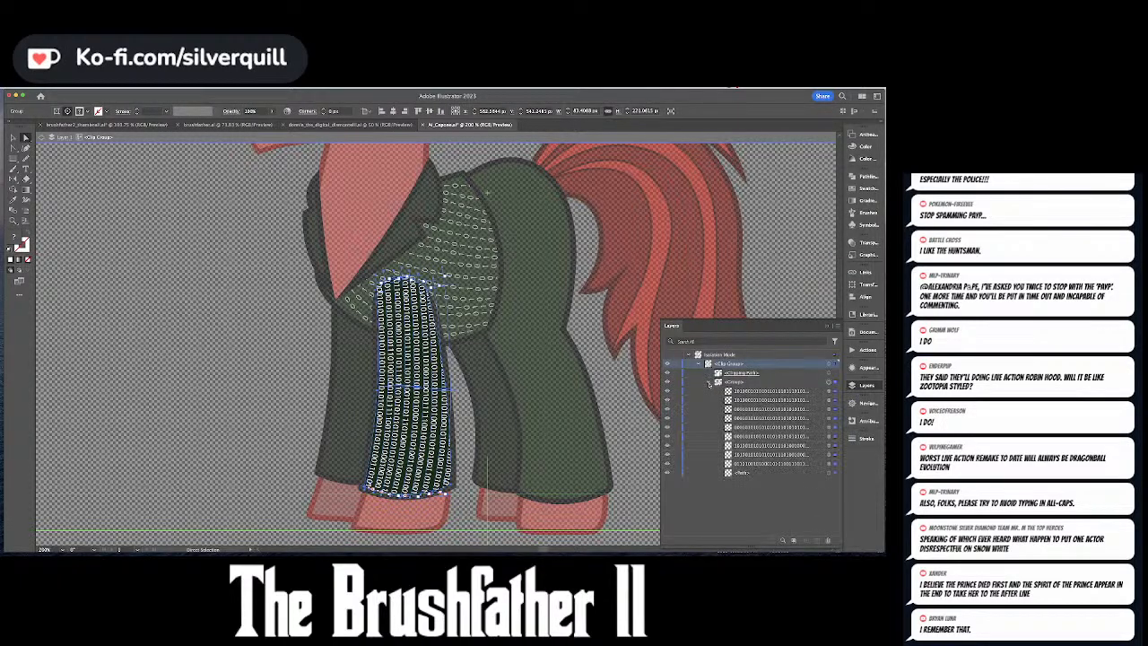
click(834, 472)
key(Delete)
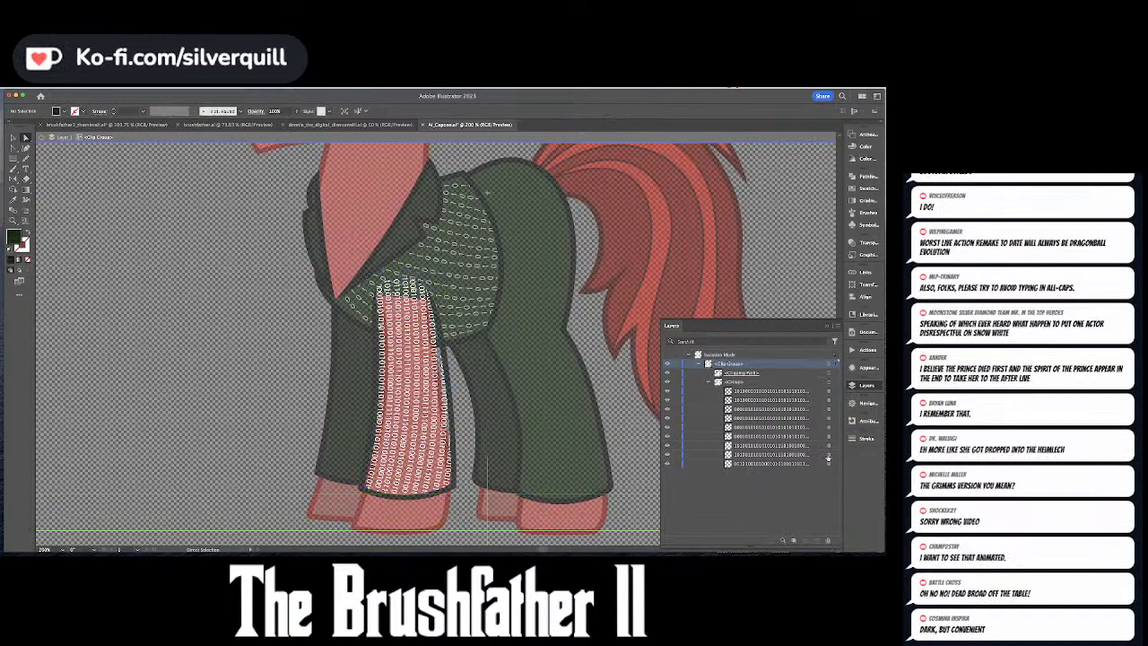
double_click(592, 406)
key(super+z)
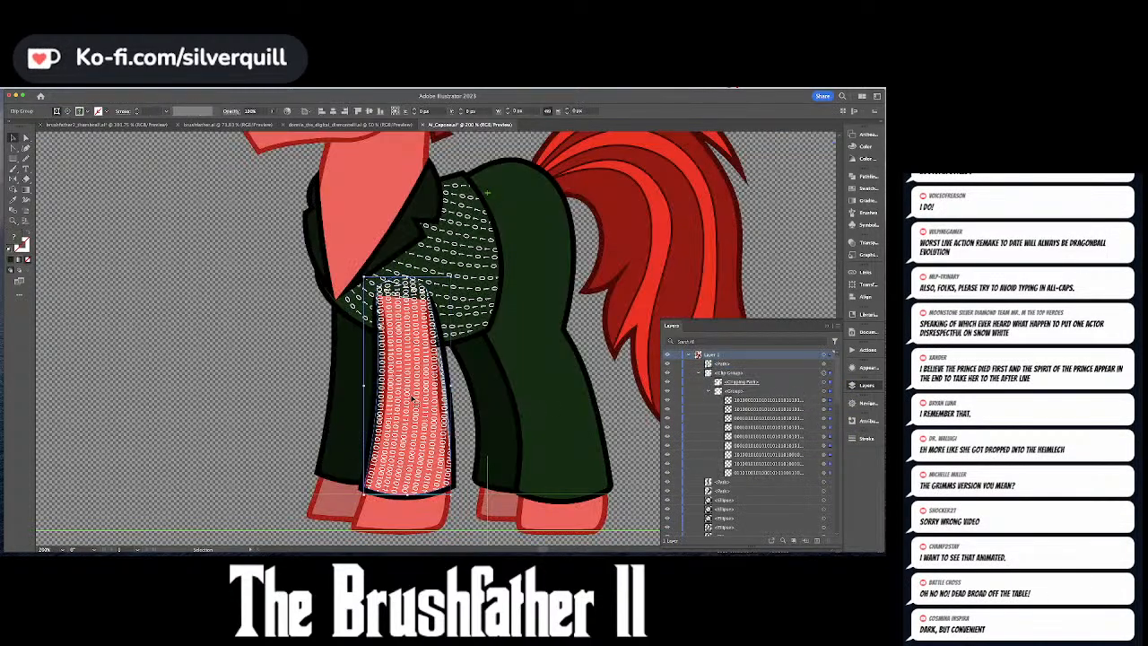
key(Delete)
key(v)
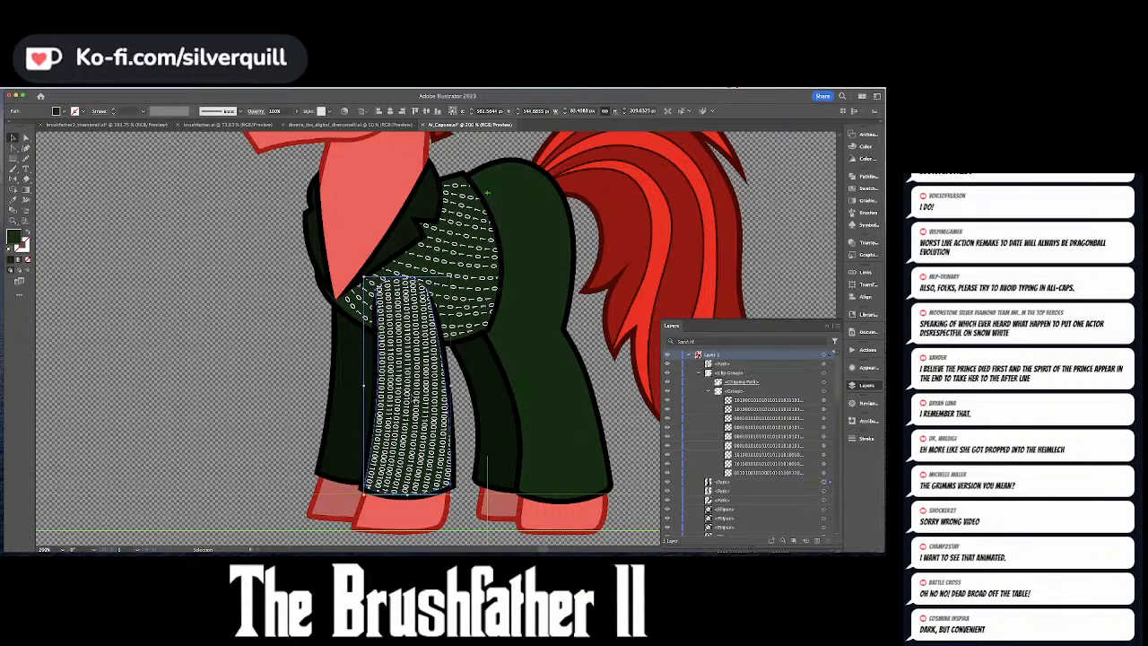
- Deselect the sleeve path and directly select the path of the lowest binary line on the jacket body
key(super+Tab)
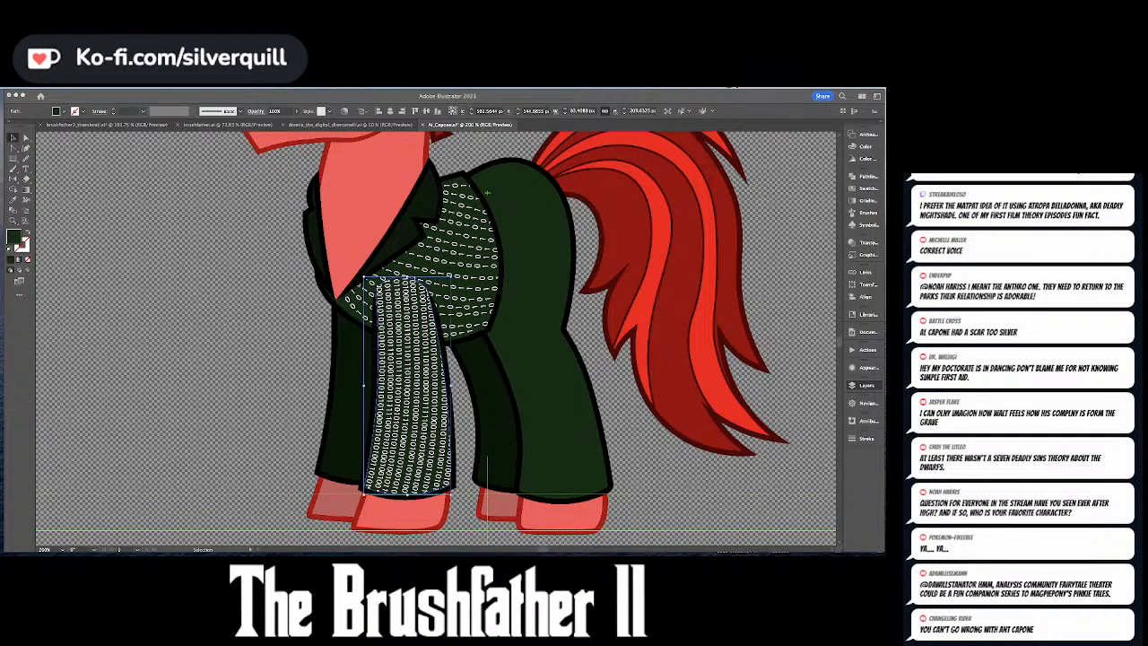
scroll(669, 222, up, 3)
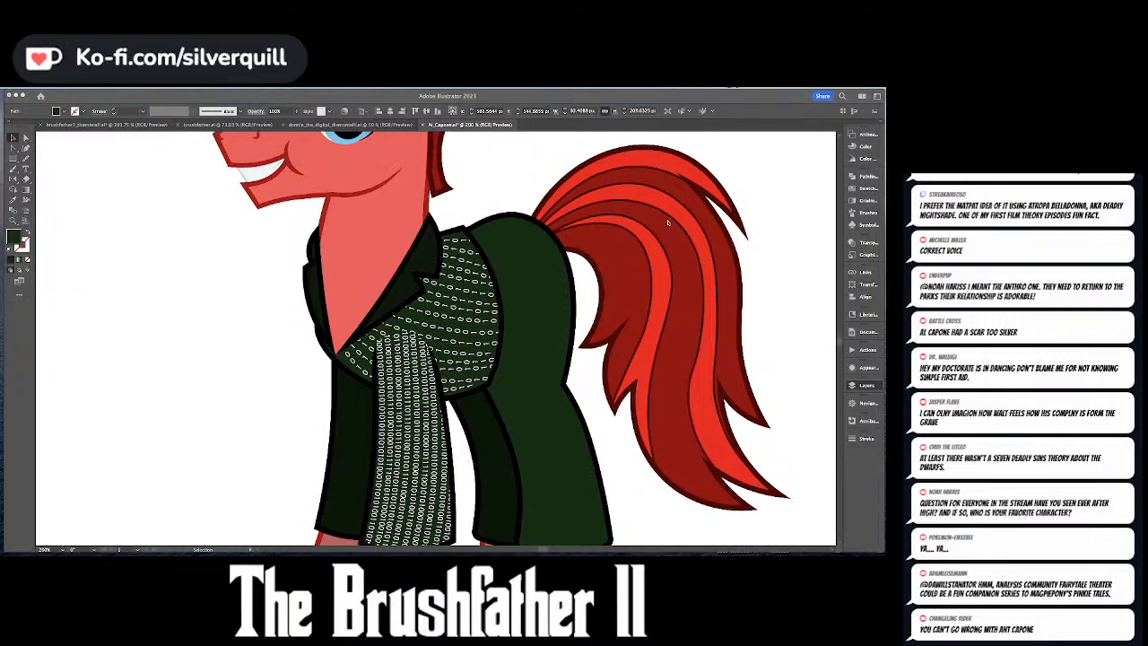
click(800, 192)
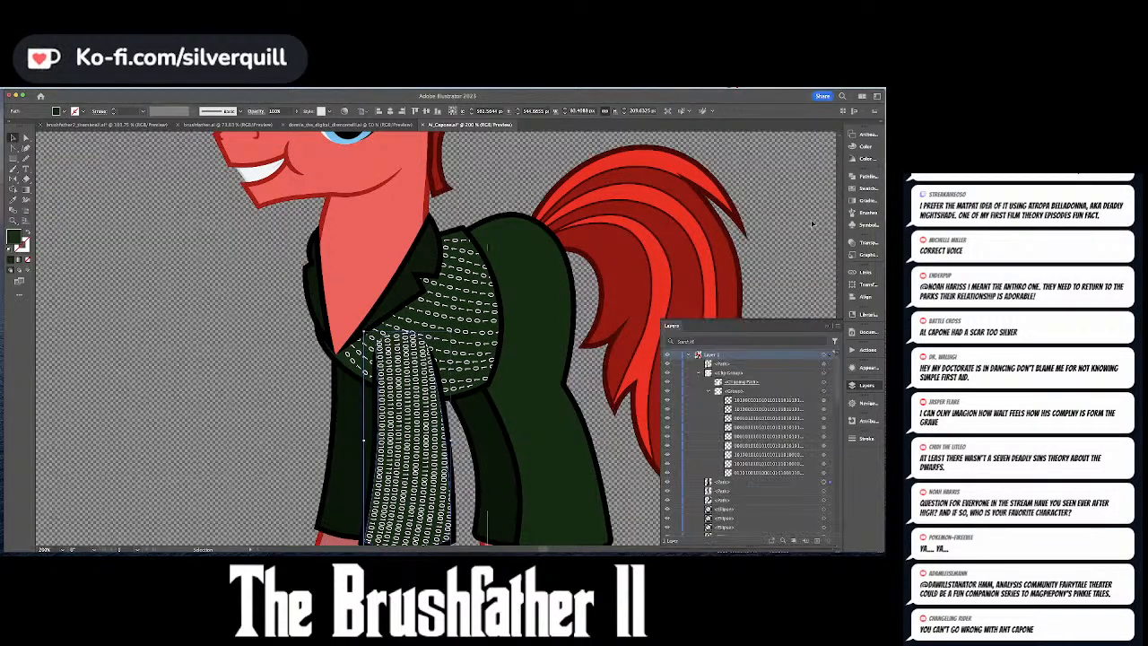
scroll(811, 224, down, 1)
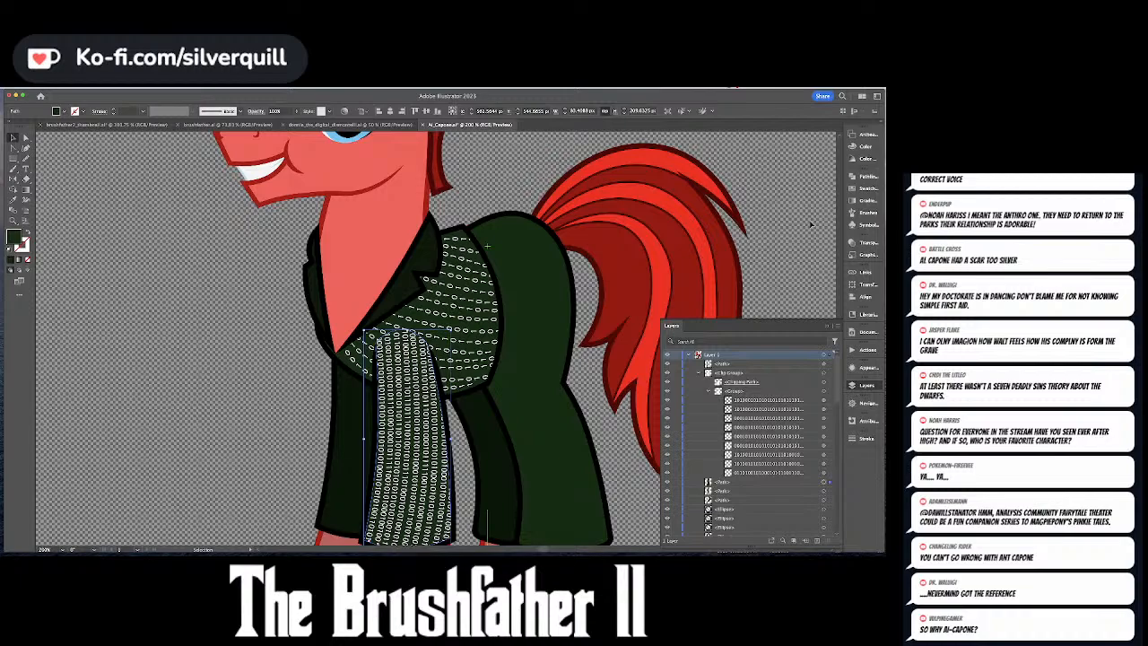
click(356, 364)
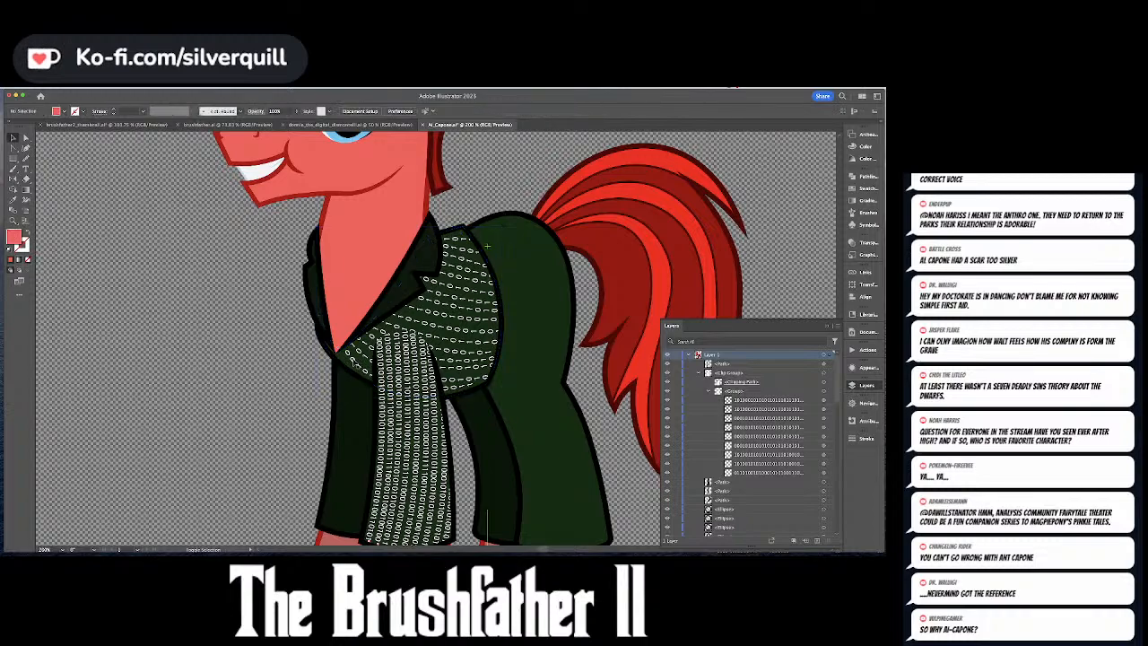
key(a)
click(357, 363)
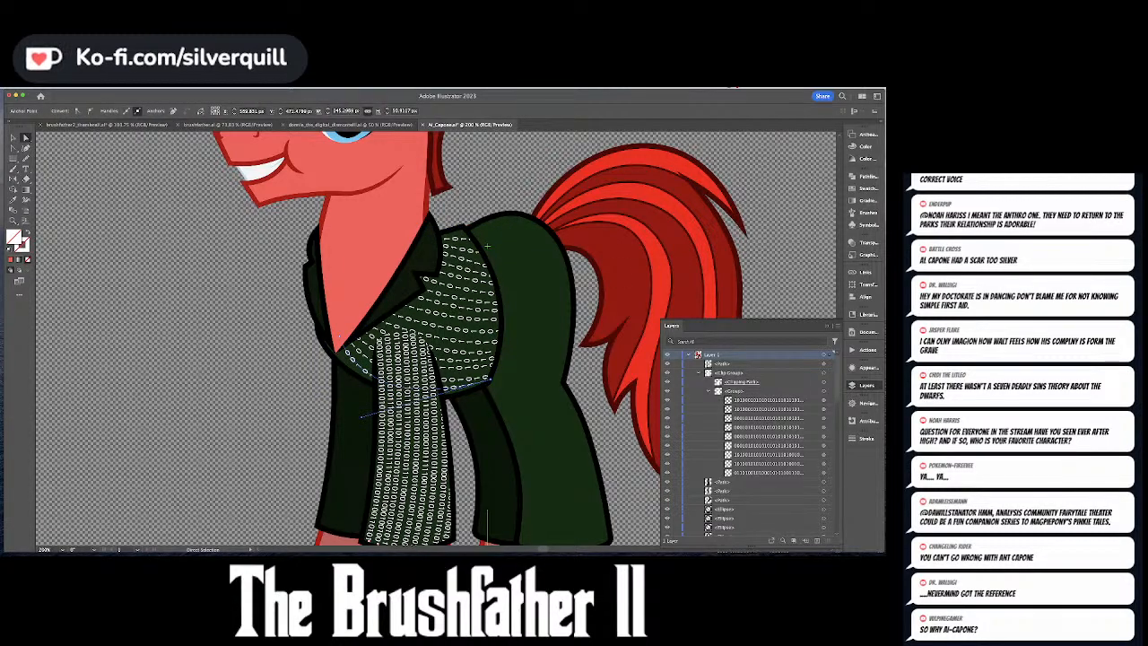
key(F7)
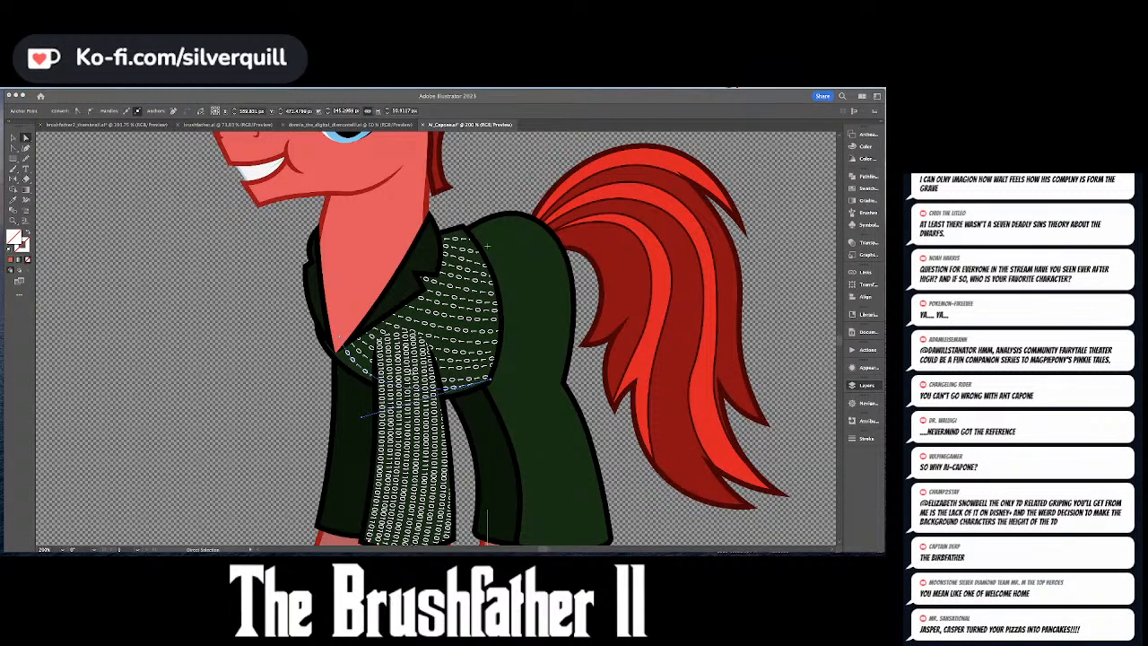
- Reposition the end anchors of the jacket body's lower binary lines, one line after another, to even out their spacing
click(500, 371)
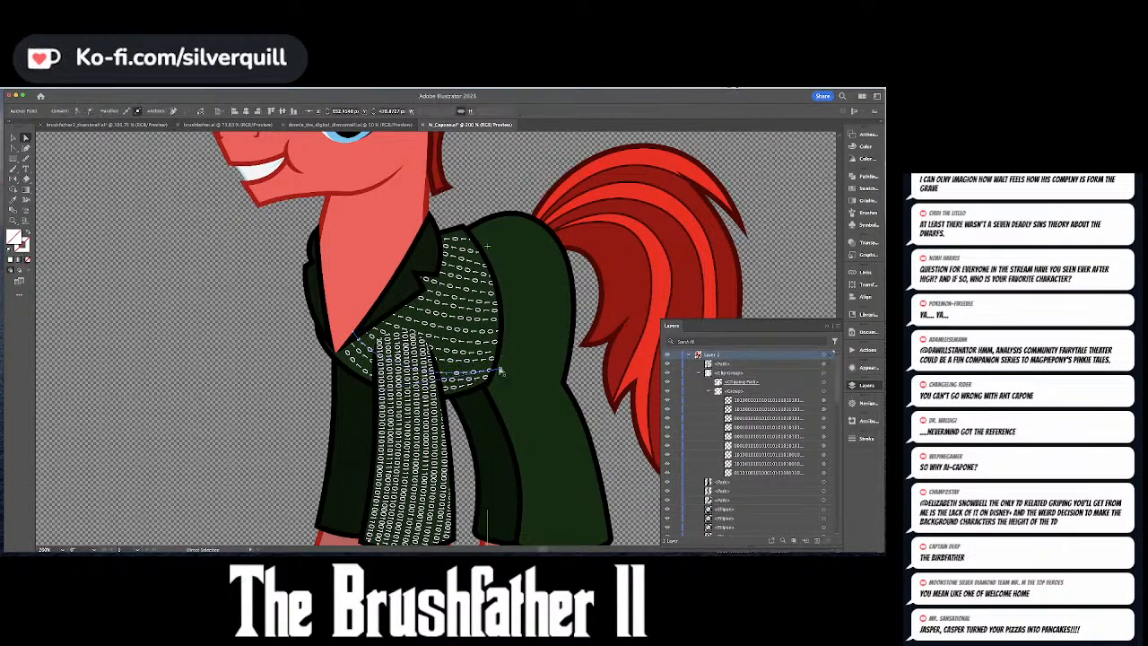
click(491, 360)
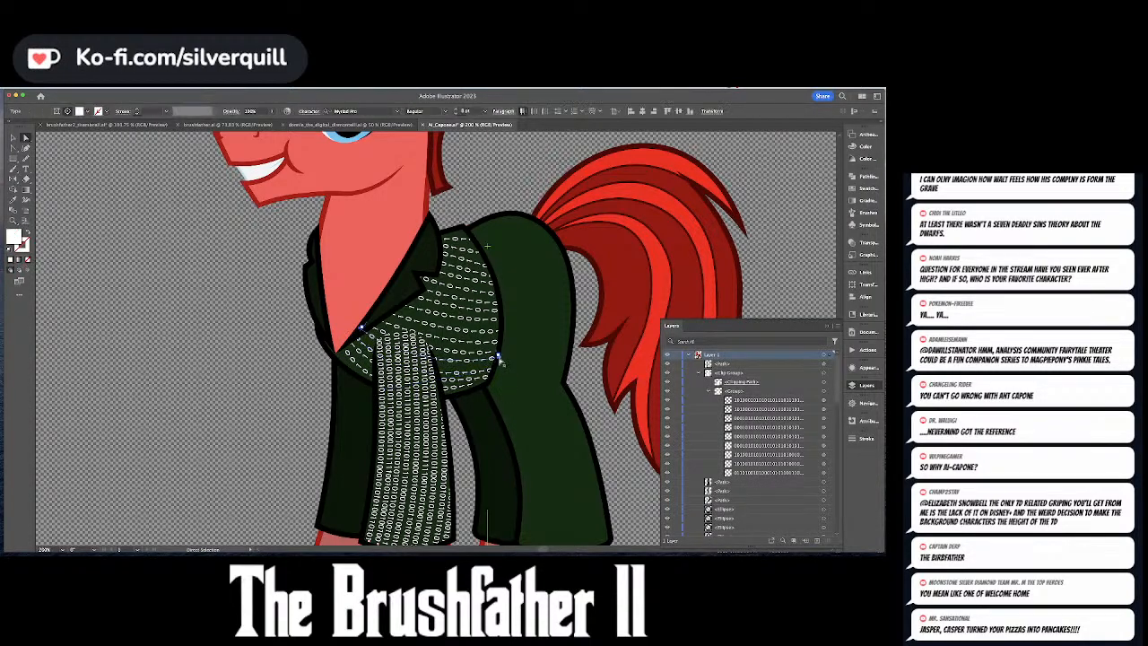
click(498, 357)
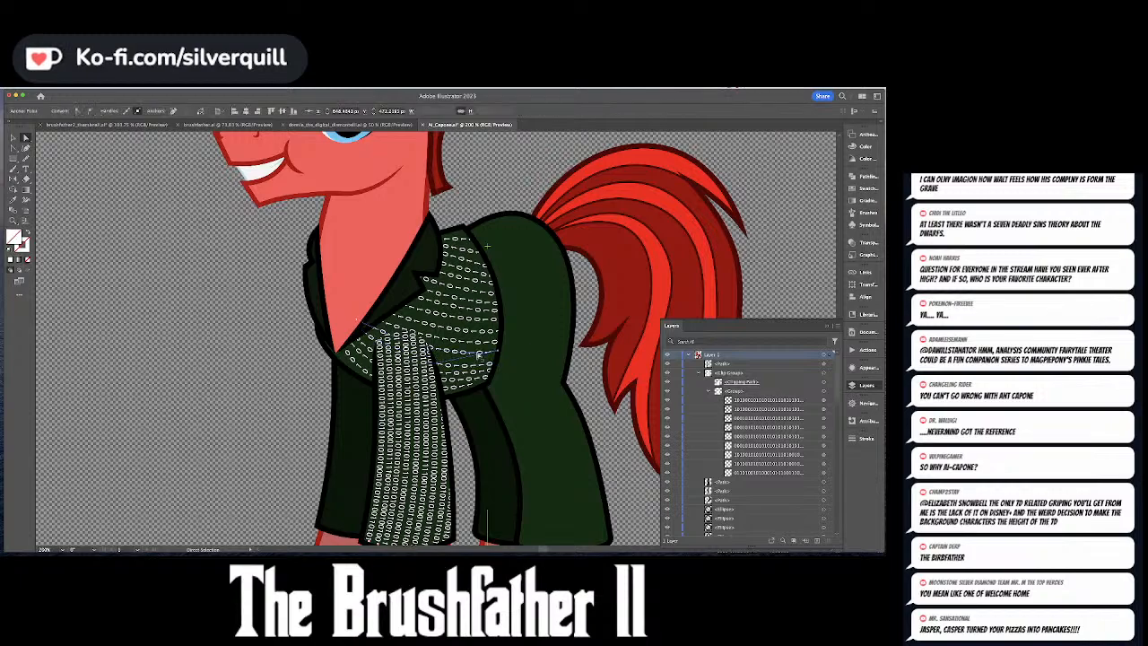
drag(497, 353, 499, 346)
click(500, 344)
click(500, 345)
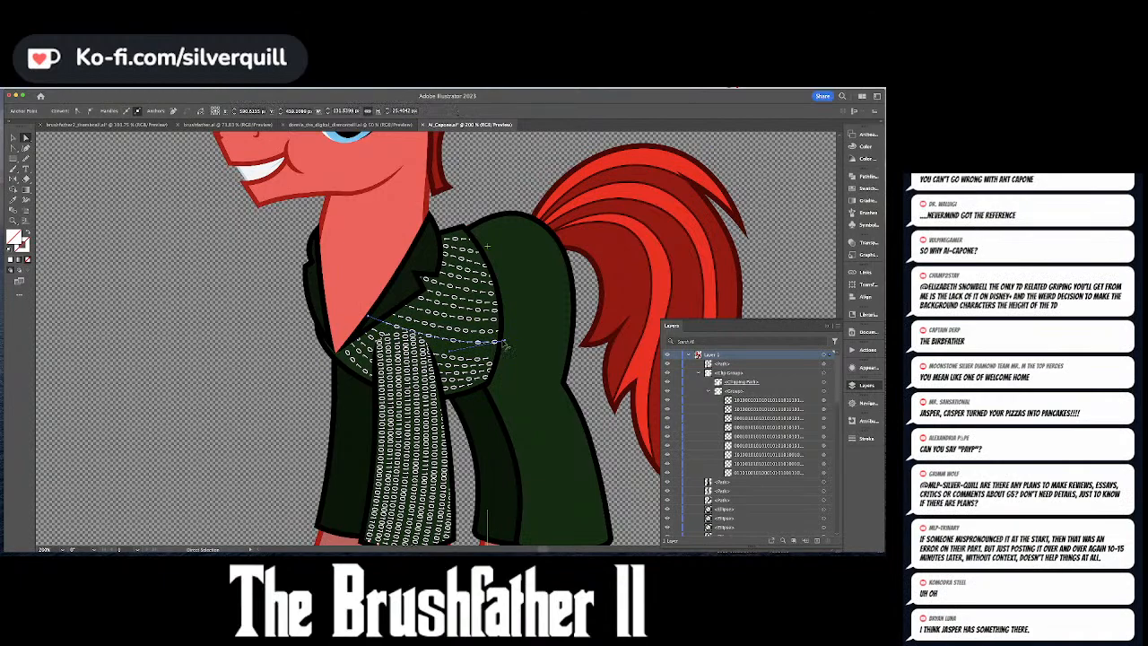
drag(503, 345, 503, 330)
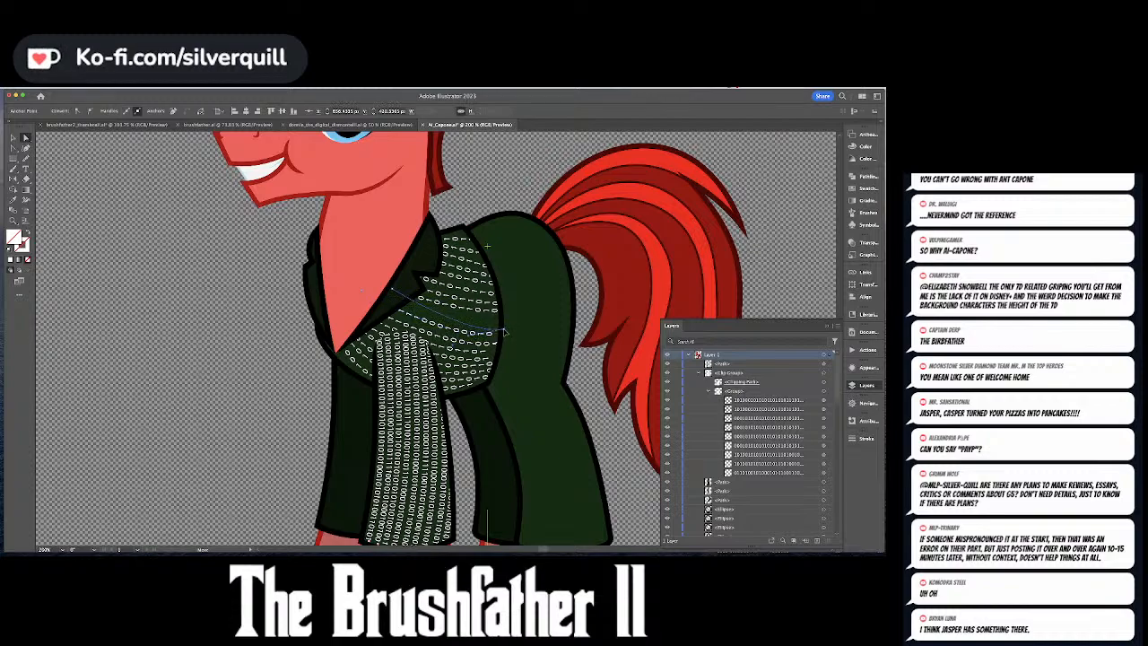
drag(392, 289, 393, 294)
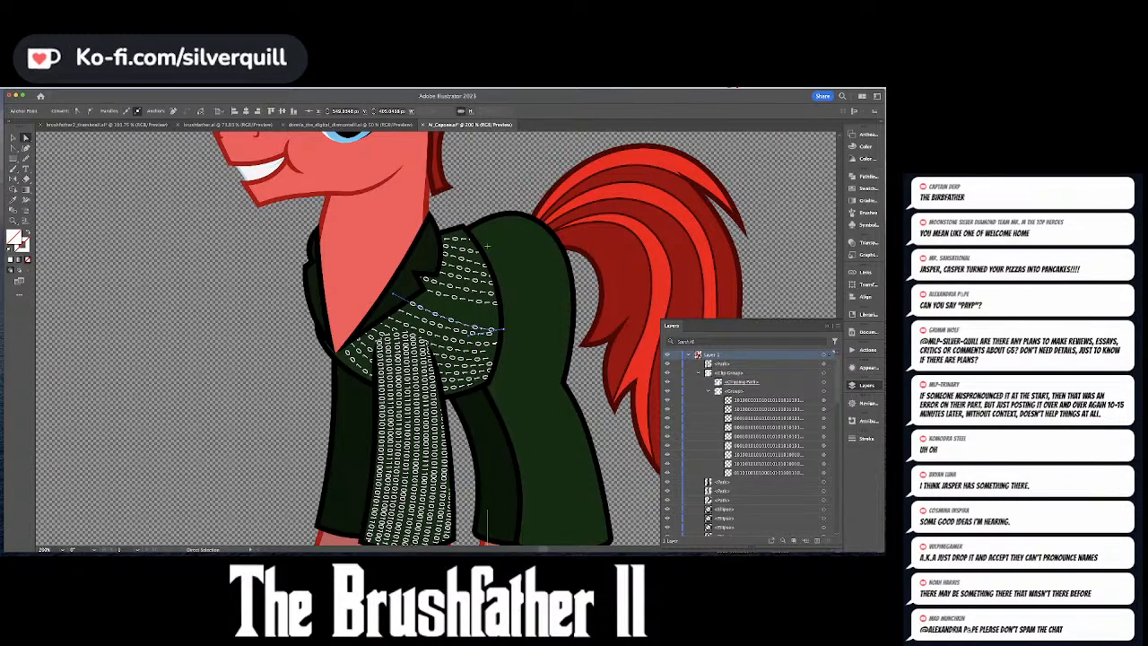
- Copy the mid-chest binary line down into the gap beneath it and adjust the copy's rear end
click(471, 306)
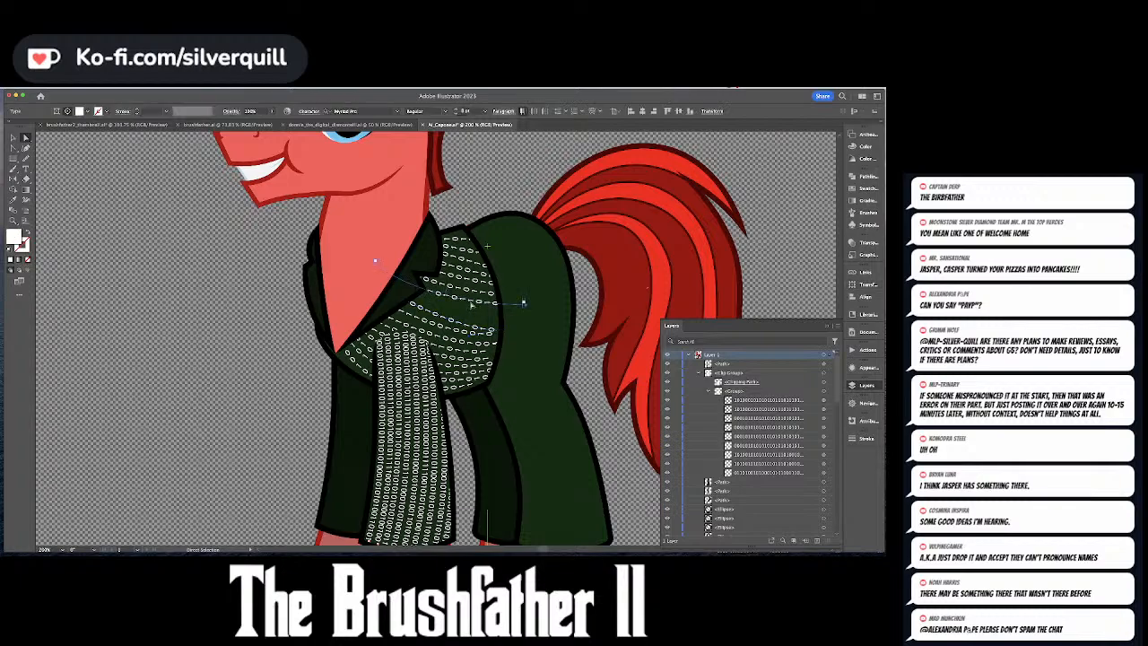
click(479, 316)
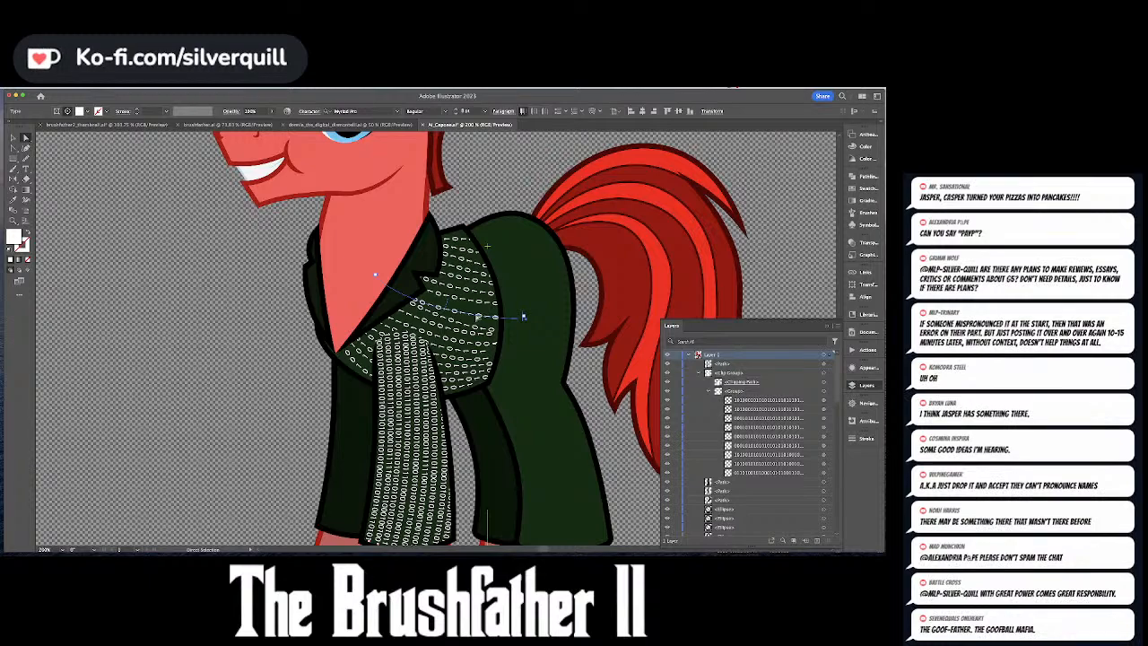
key(e)
drag(545, 308, 542, 320)
key(a)
click(520, 321)
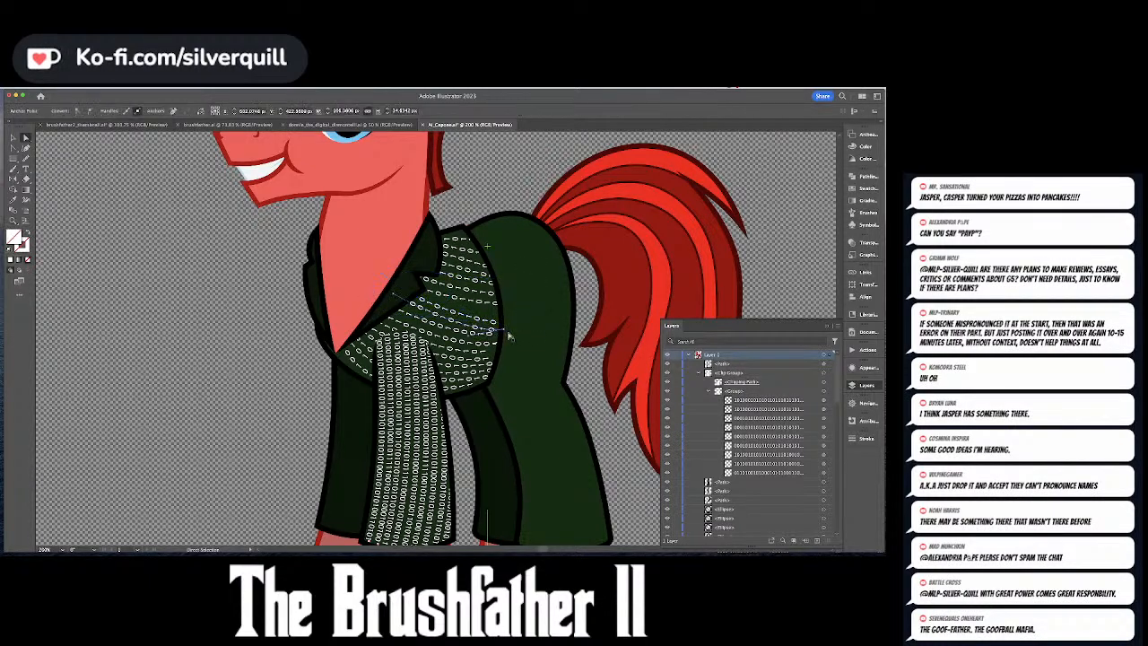
- Lower the rear ends of the binary lines directly below and above the added copy, and deselect them
drag(508, 335, 507, 337)
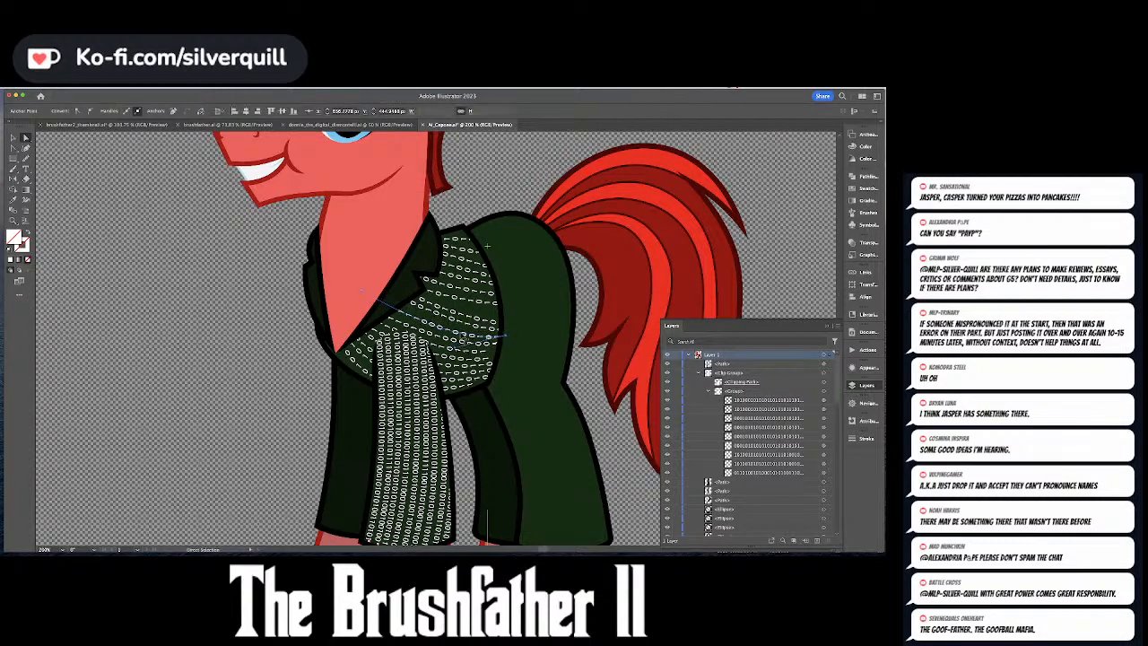
click(466, 312)
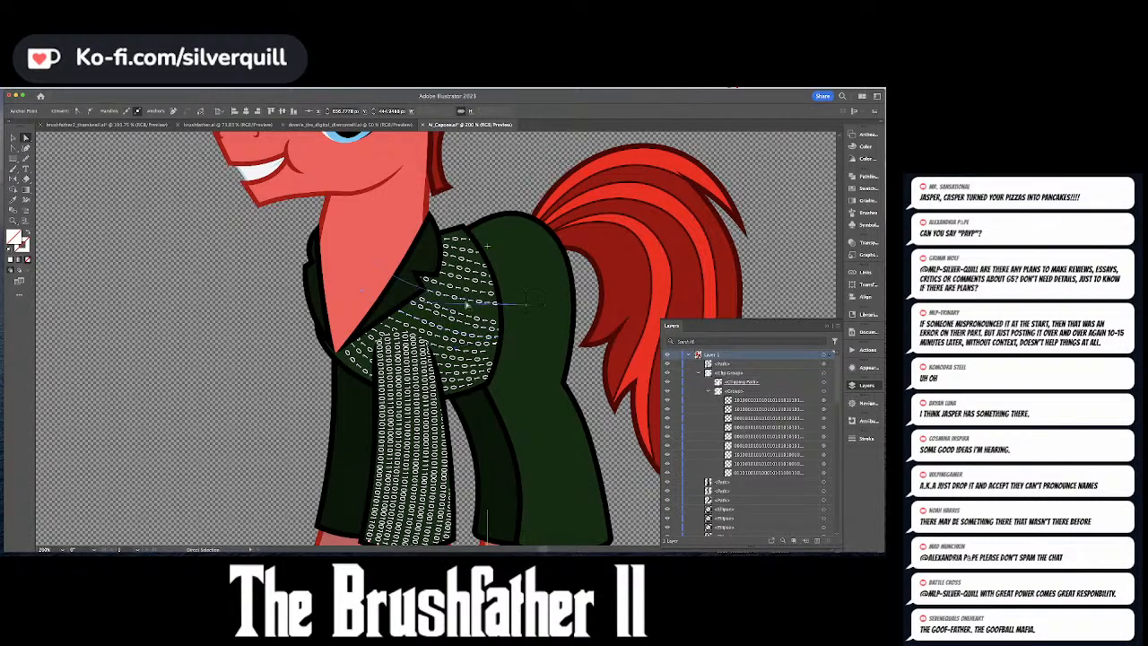
click(487, 245)
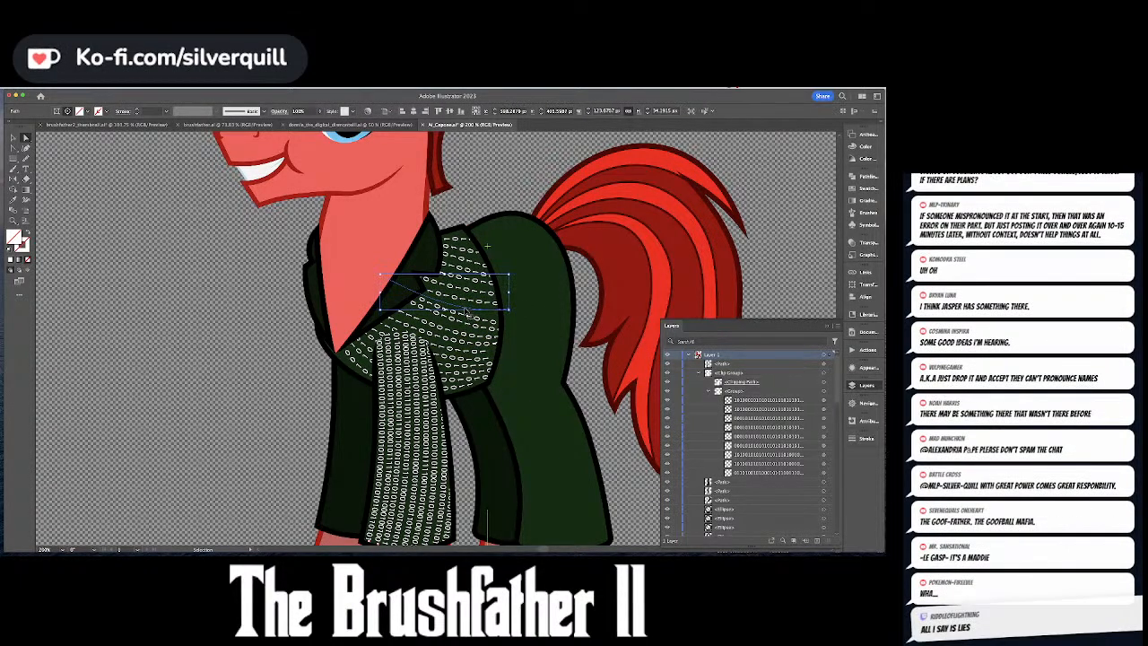
click(467, 310)
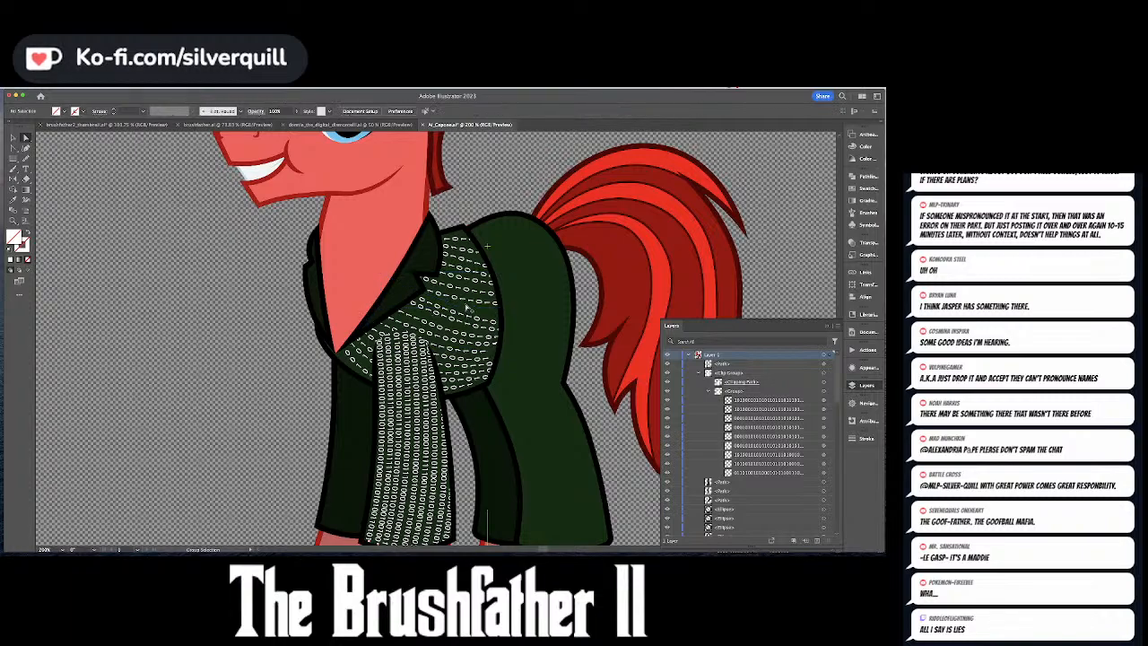
click(522, 305)
click(527, 310)
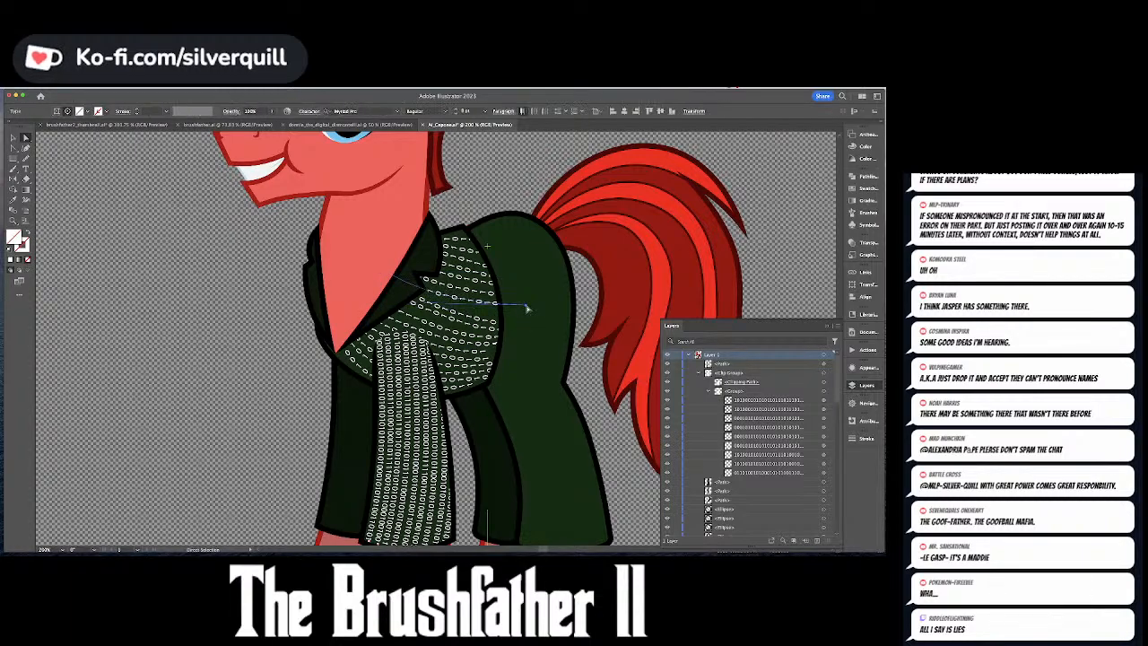
drag(528, 309, 528, 316)
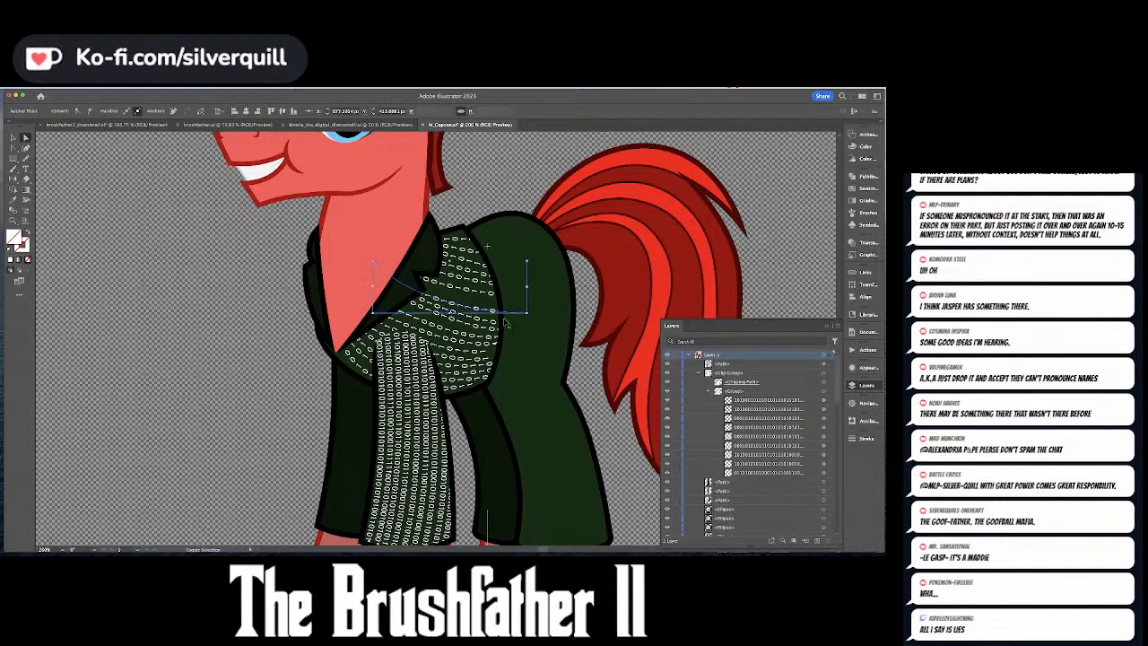
key(super+shift+a)
- Delete the binary line that crowds its neighbours across the middle of the jacket body
click(529, 326)
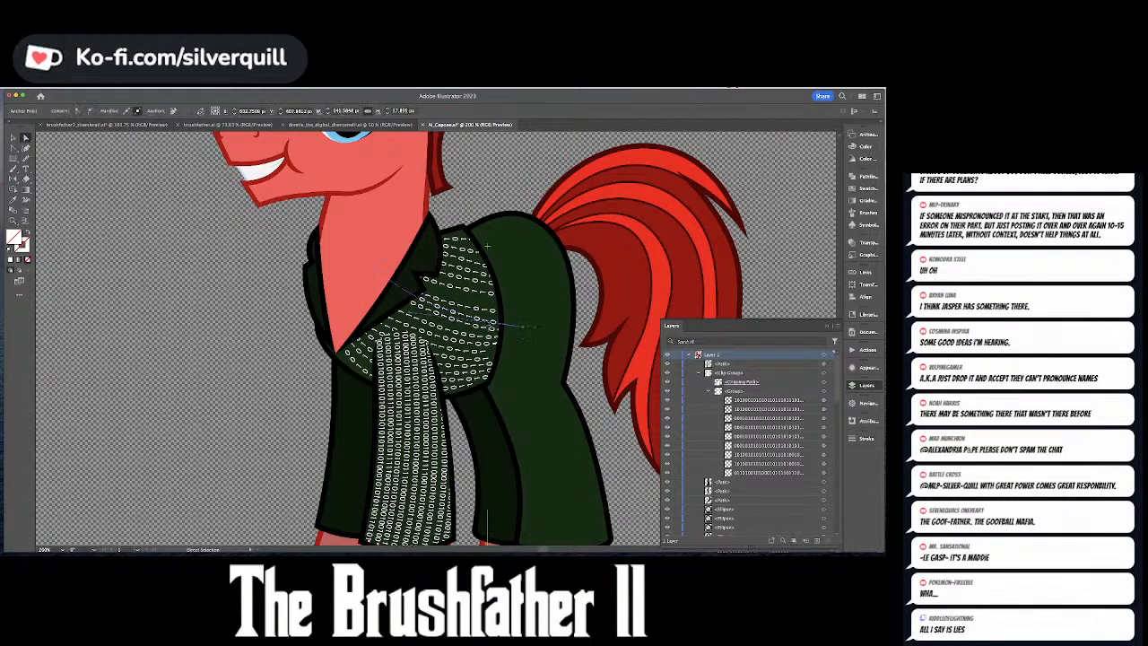
key(Delete)
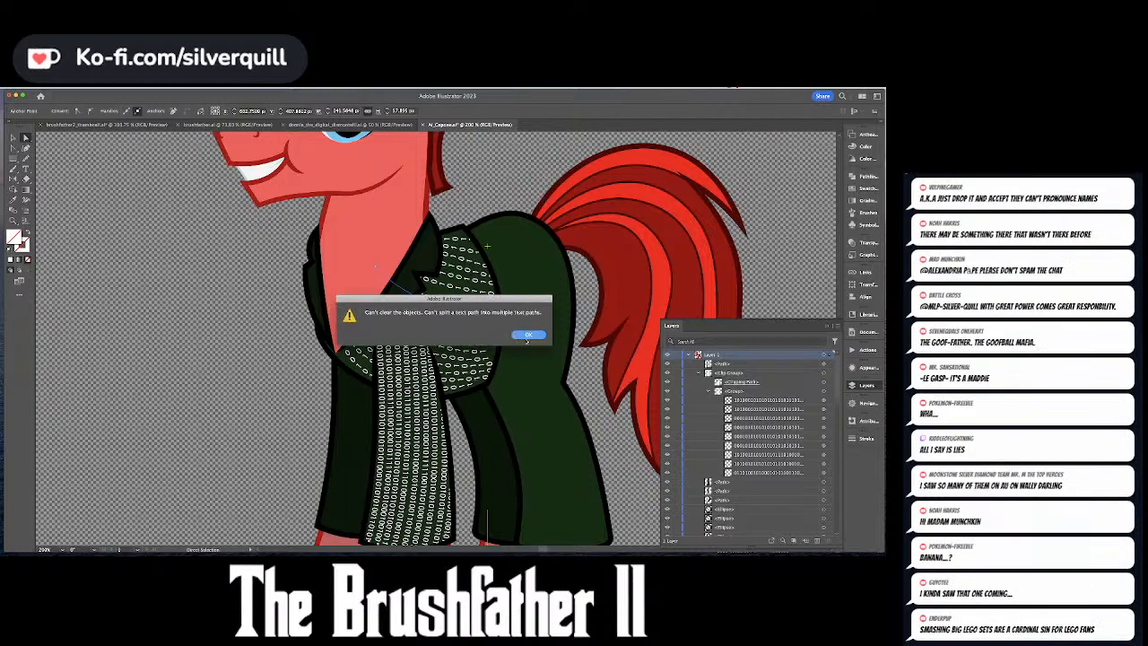
click(521, 335)
click(472, 323)
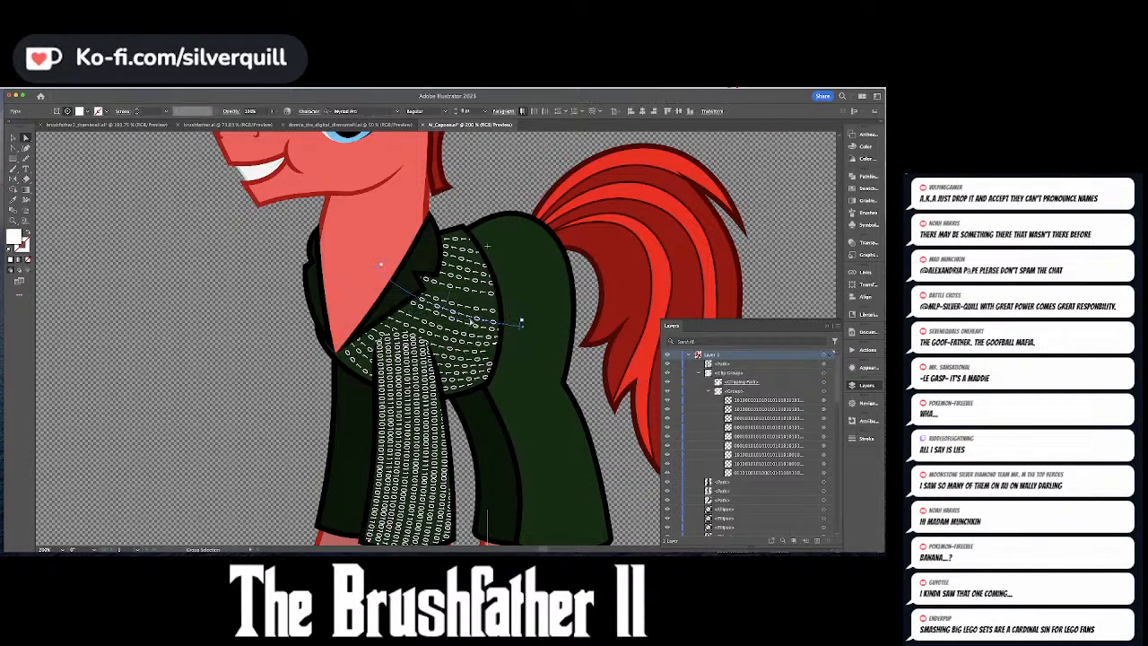
key(Delete)
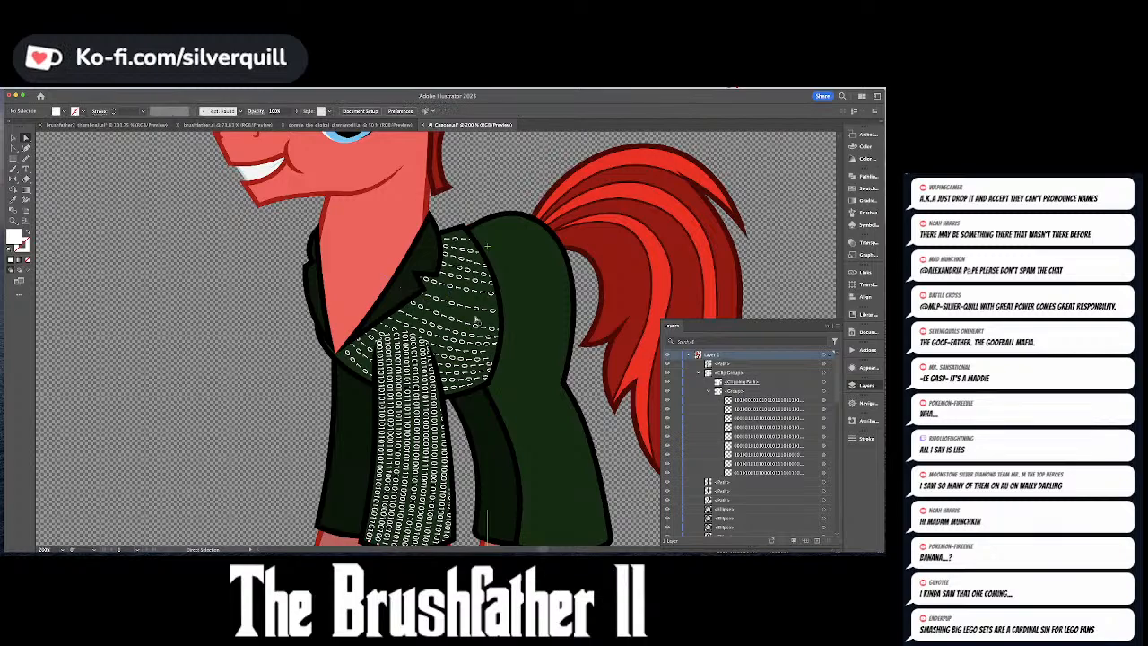
- Lower the rear end of the remaining mid-chest binary line to match the slope of the lines beneath it
click(476, 316)
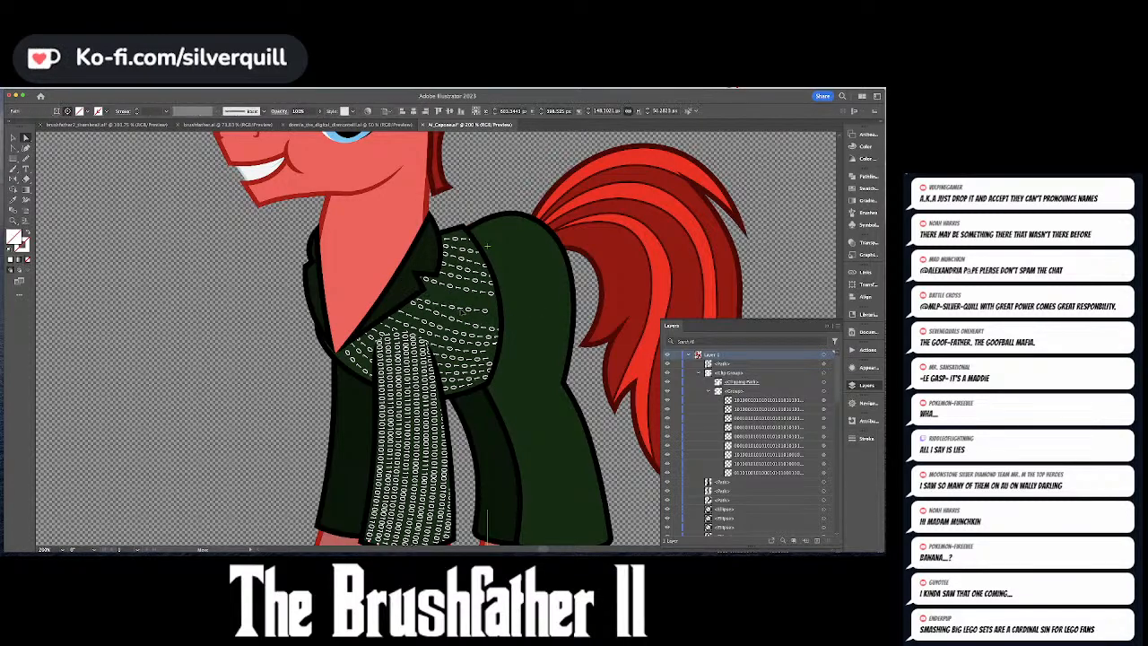
drag(500, 311, 518, 321)
drag(518, 325, 519, 324)
- Isolate the jacket body's clipping group, copy an upper binary line down into the mid-chest gap, and lower the copy's rear end
click(485, 296)
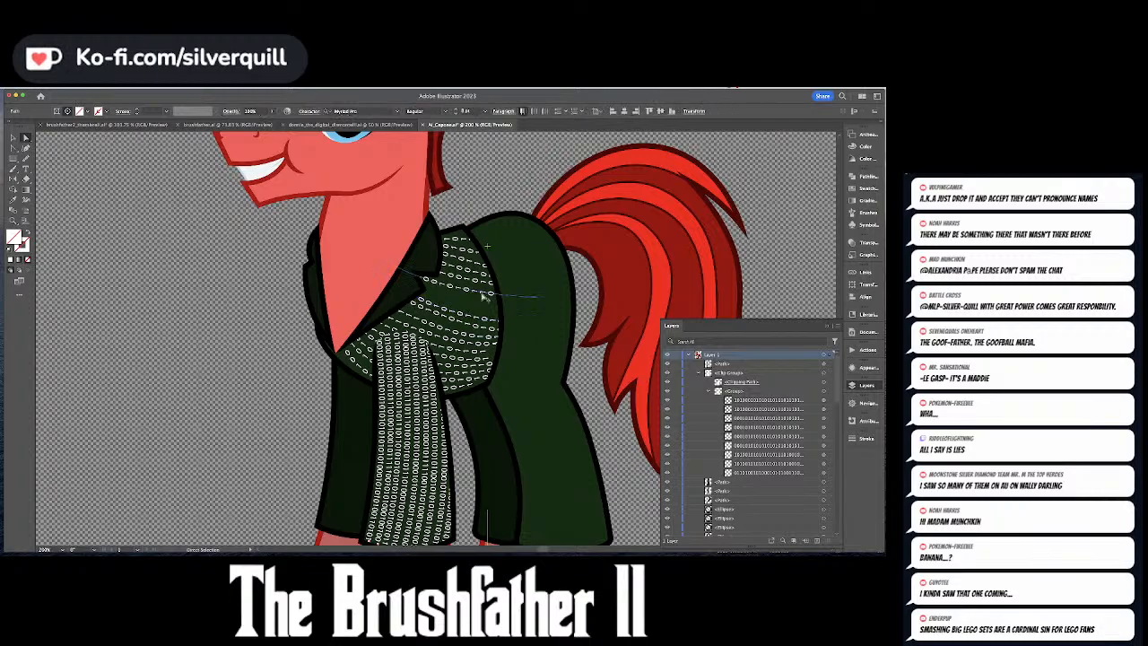
alt+click(469, 262)
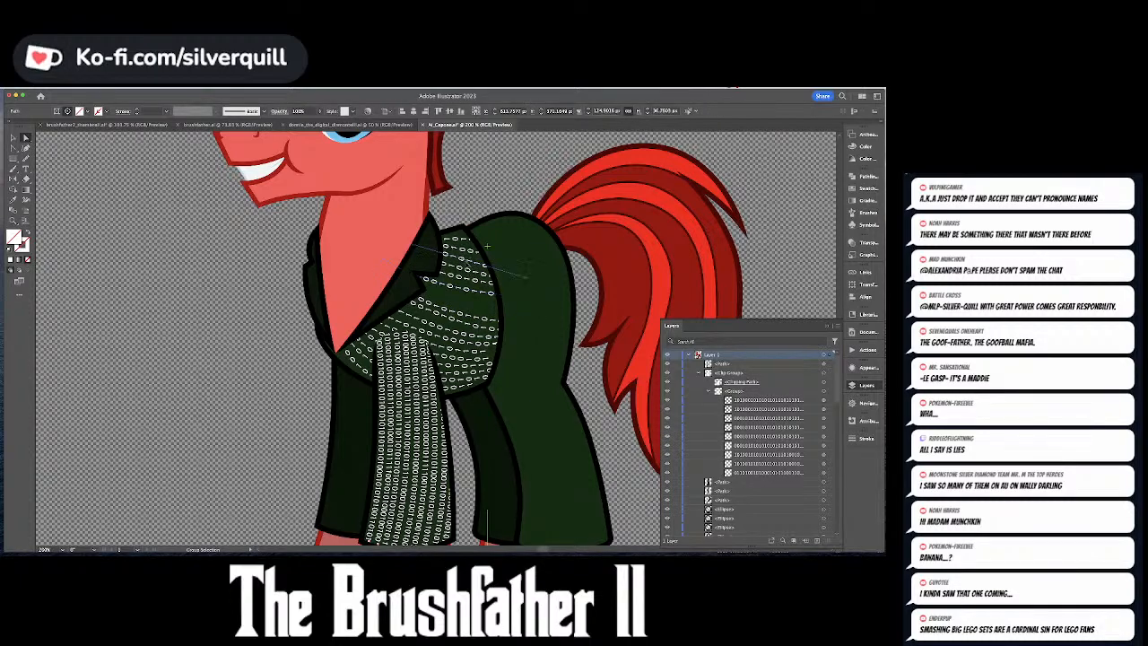
key(v)
double_click(459, 317)
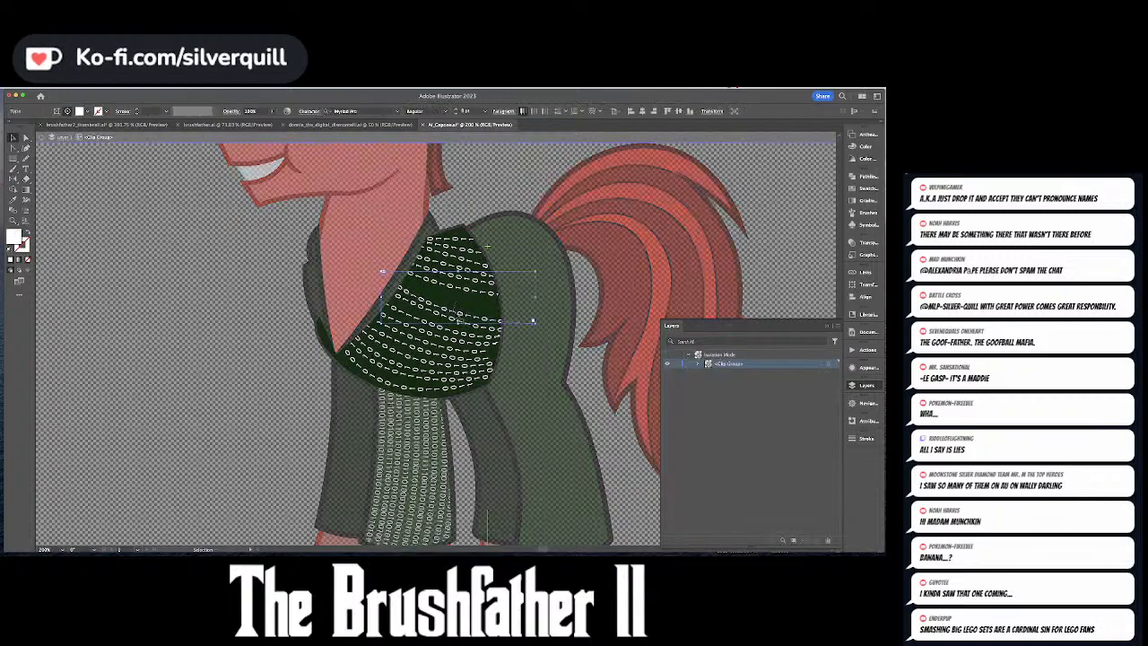
click(467, 286)
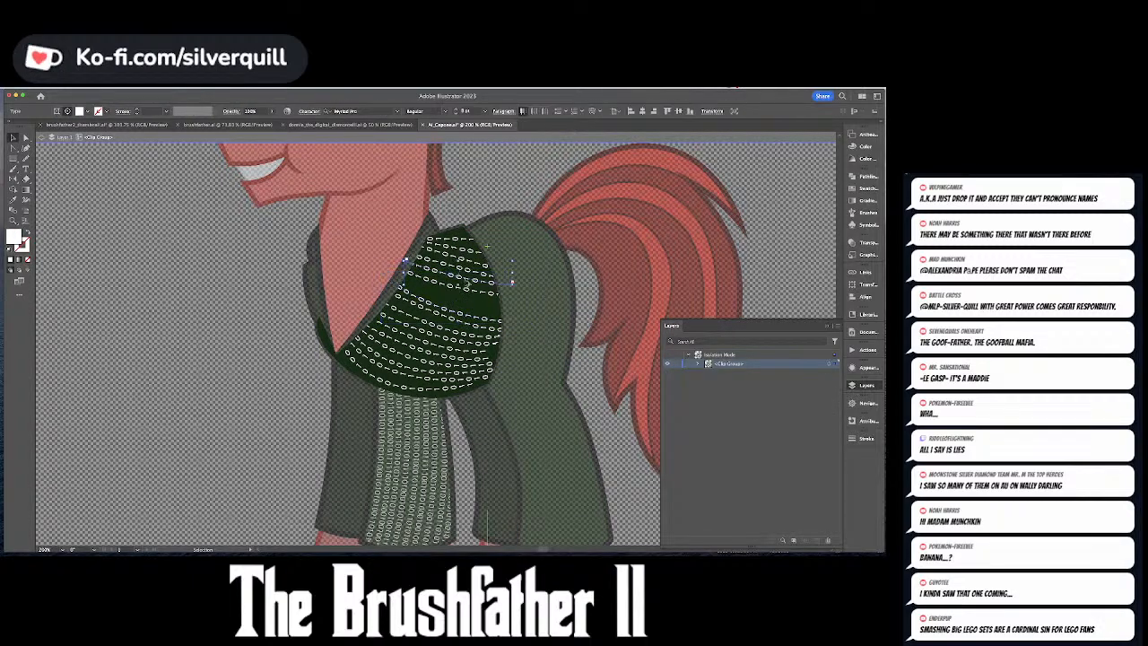
key(a)
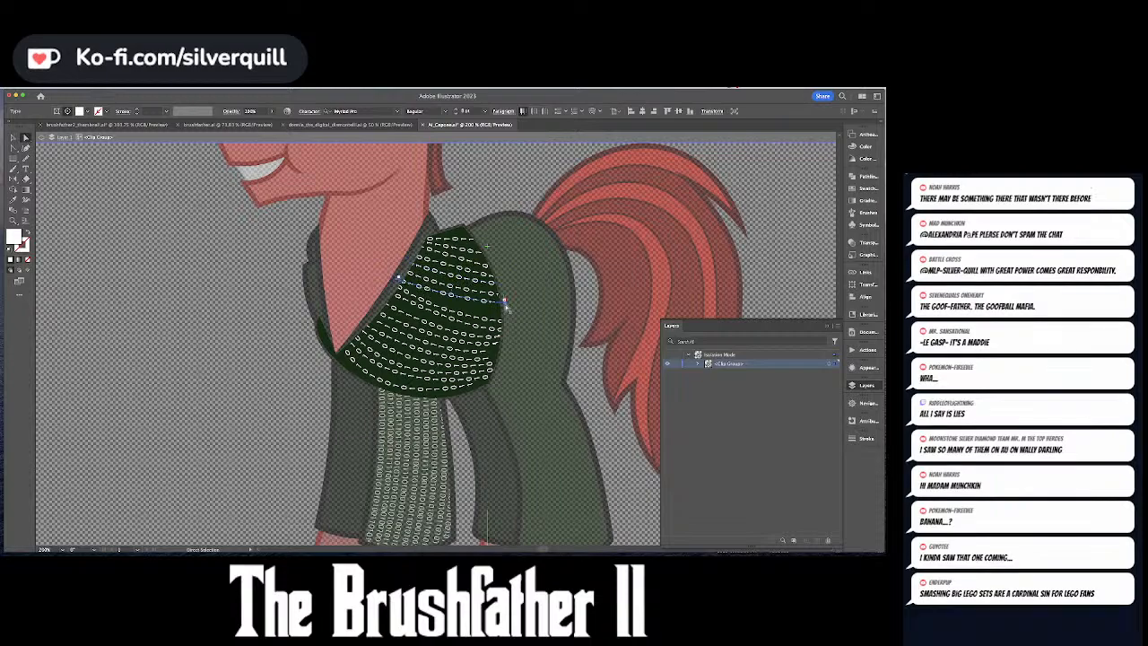
click(504, 313)
click(504, 313)
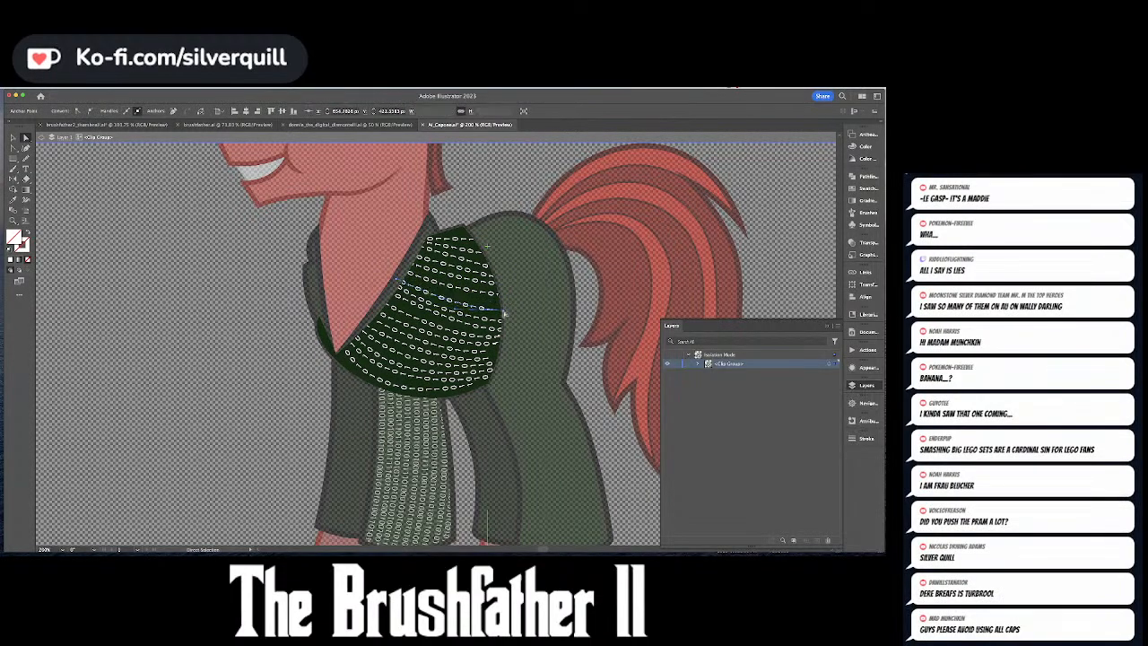
click(526, 278)
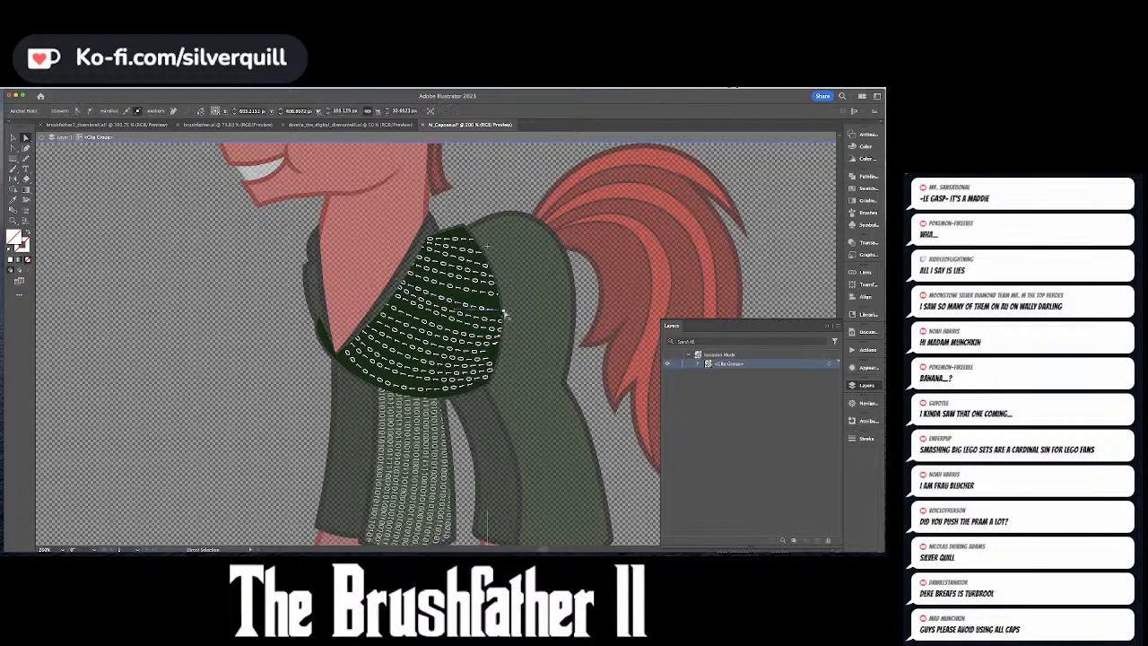
- Shift the binary line directly above the new copy slightly upward and forward to even out the spacing
key(v)
click(483, 296)
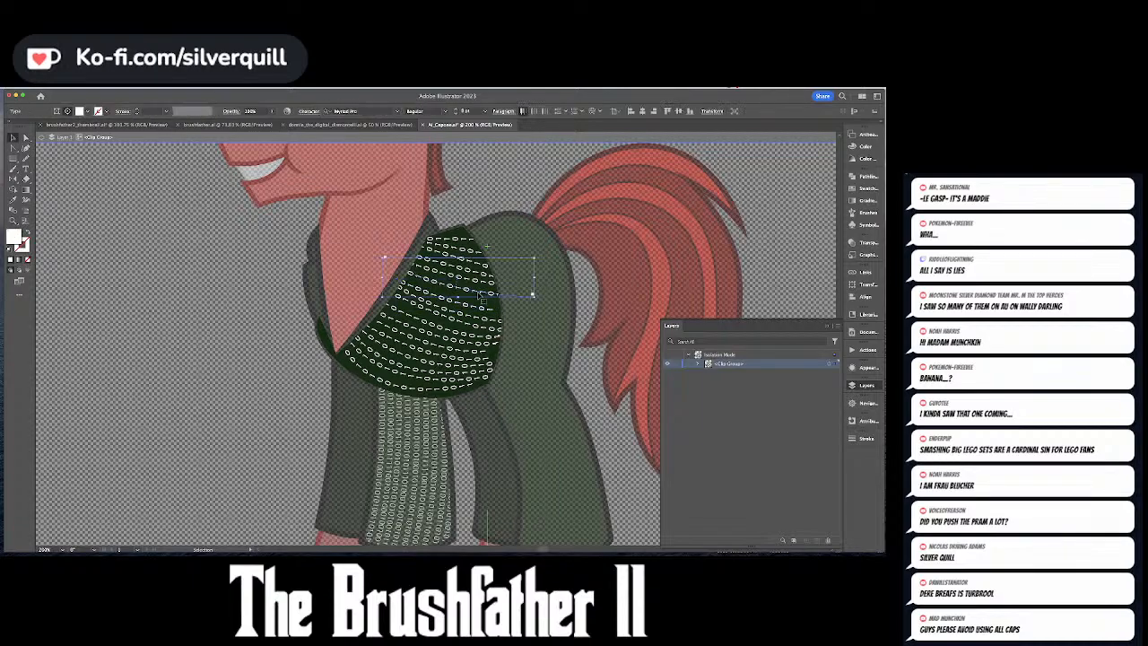
mouse_move(480, 296)
mouse_down()
mouse_move(491, 304)
mouse_move(460, 287)
mouse_up()
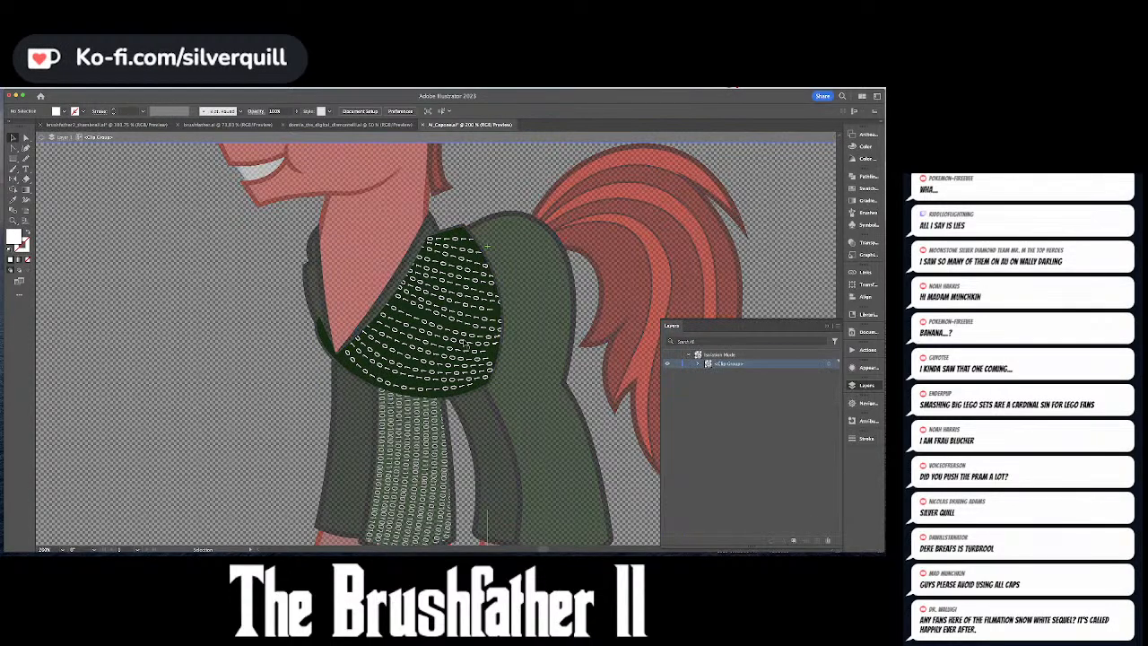
- Single out the green clipping path in the isolated jacket group, try deleting it, and undo the deletion
click(366, 299)
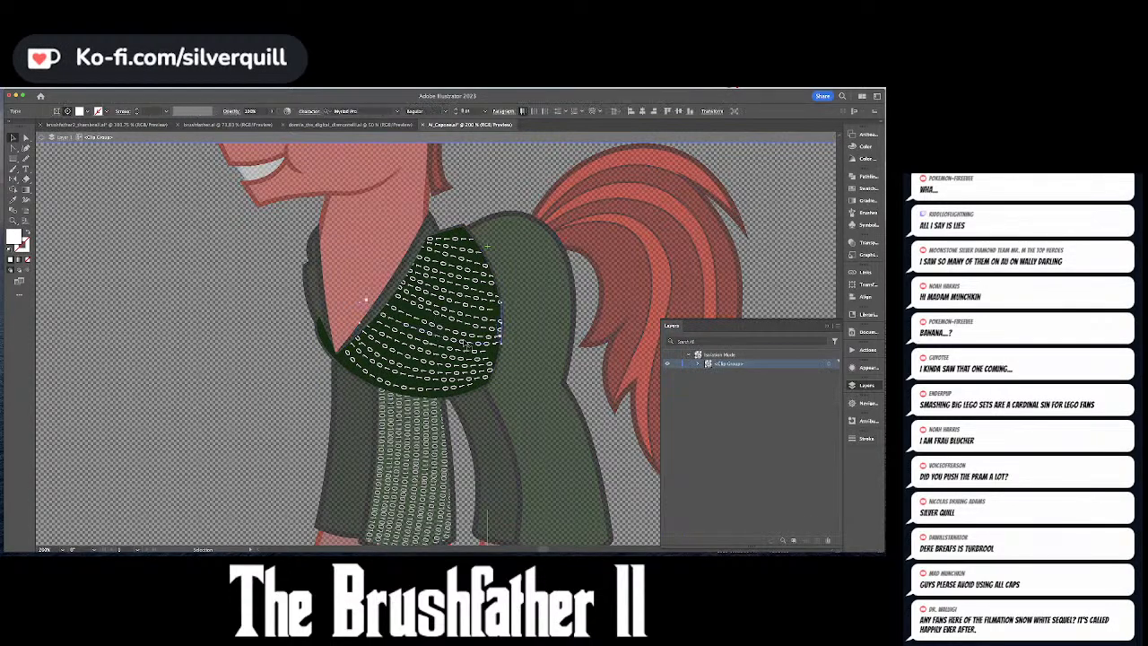
key(super+a)
key(a)
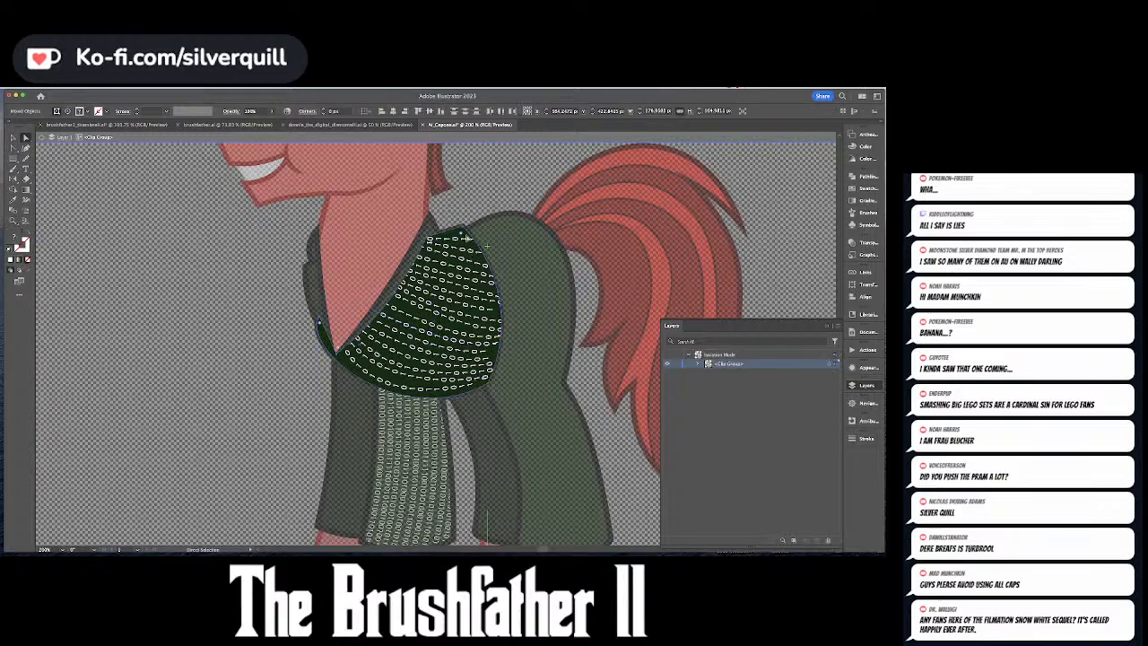
click(466, 238)
key(super+shift+a)
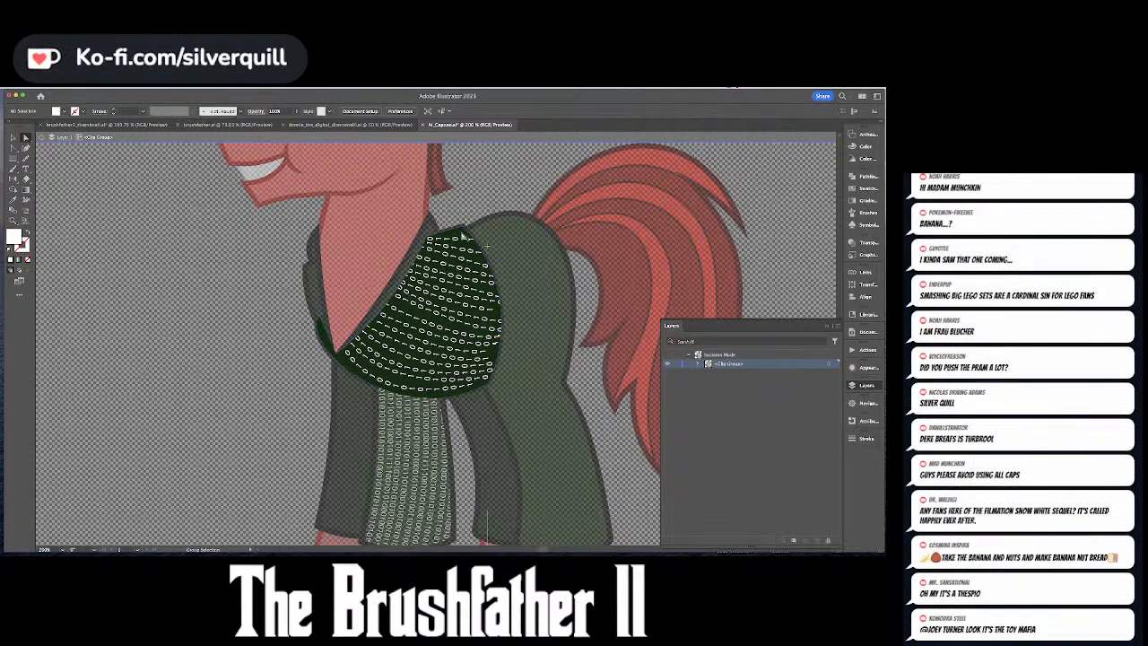
click(462, 236)
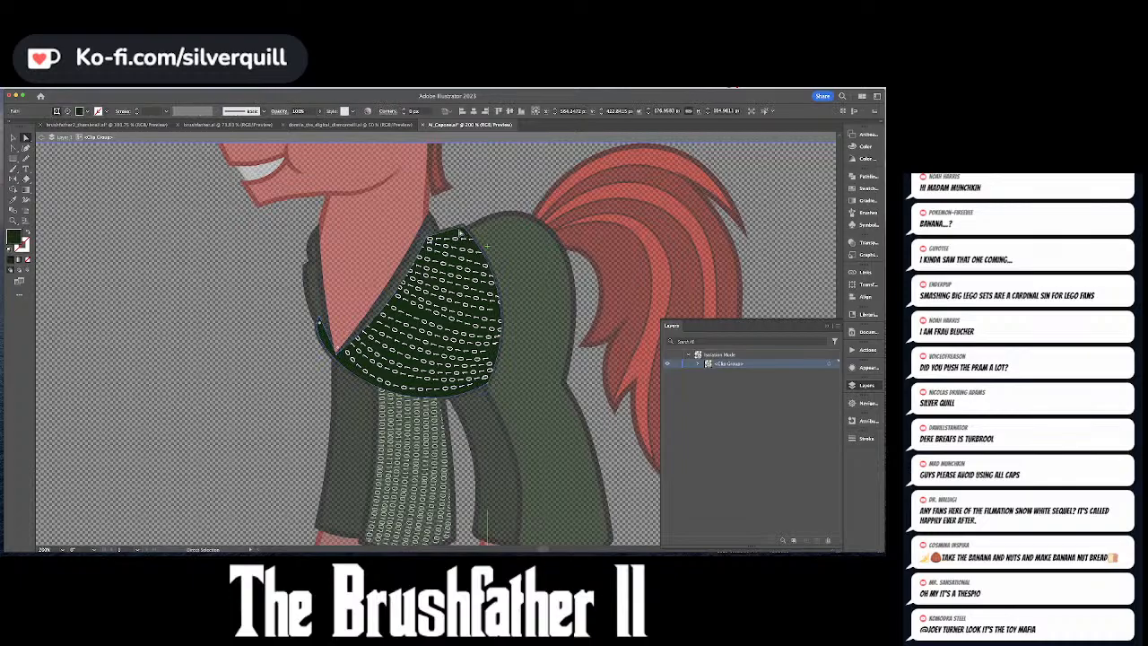
key(Delete)
key(Escape)
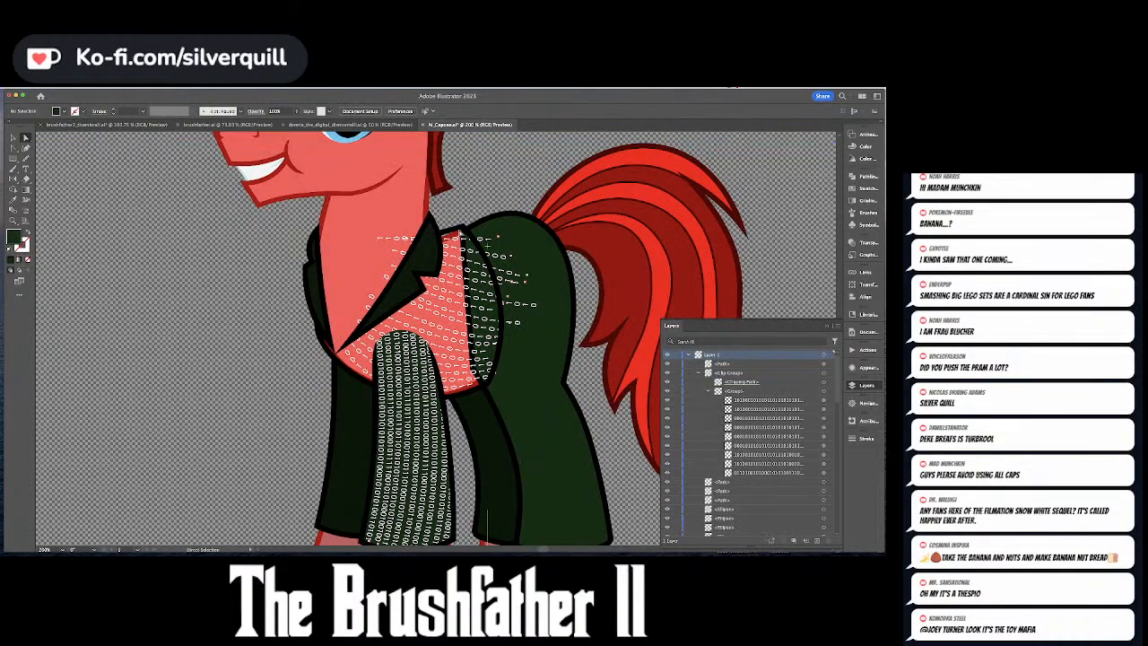
key(super+z)
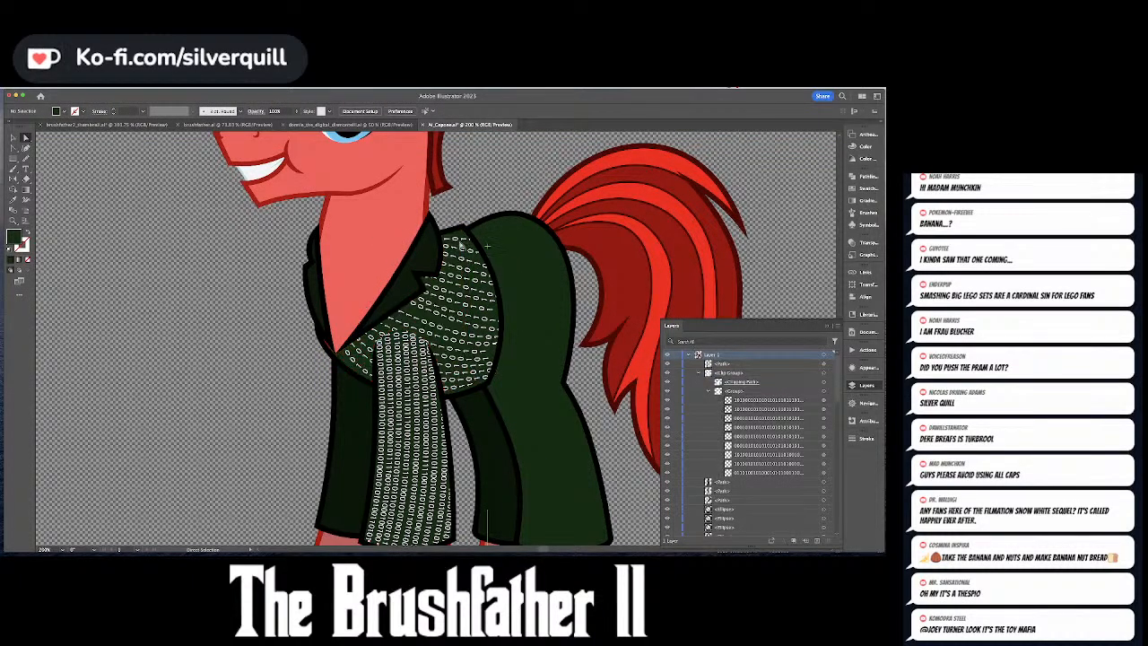
- Isolate the jacket body's clipping group again, list its contents, select its clipping path, and leave isolation
double_click(462, 241)
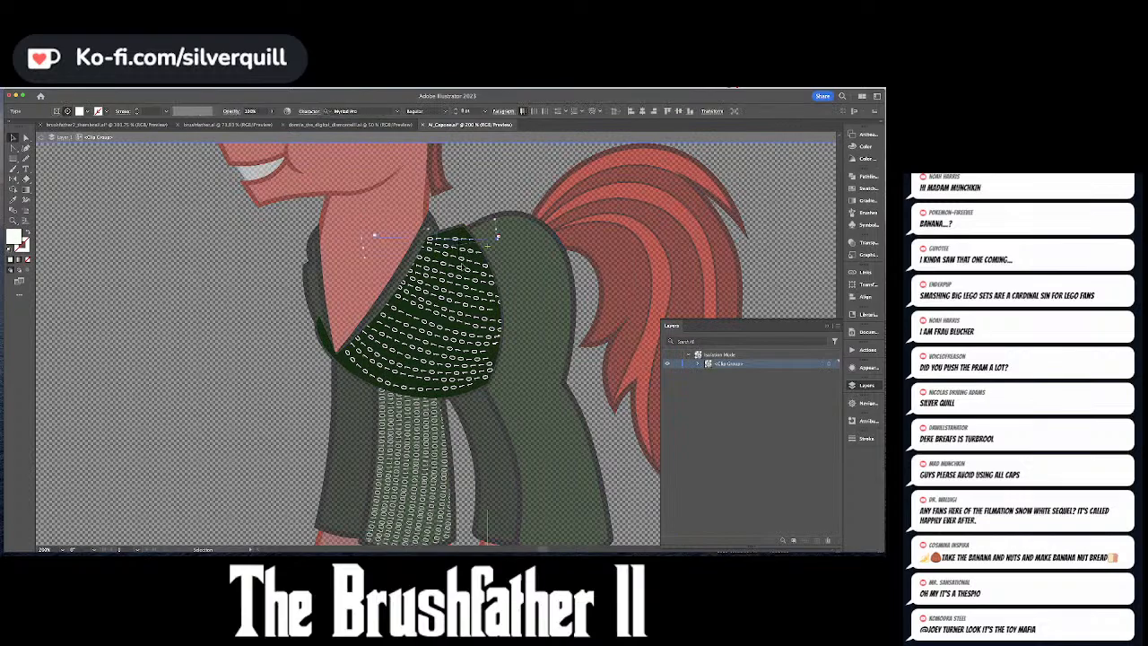
click(700, 364)
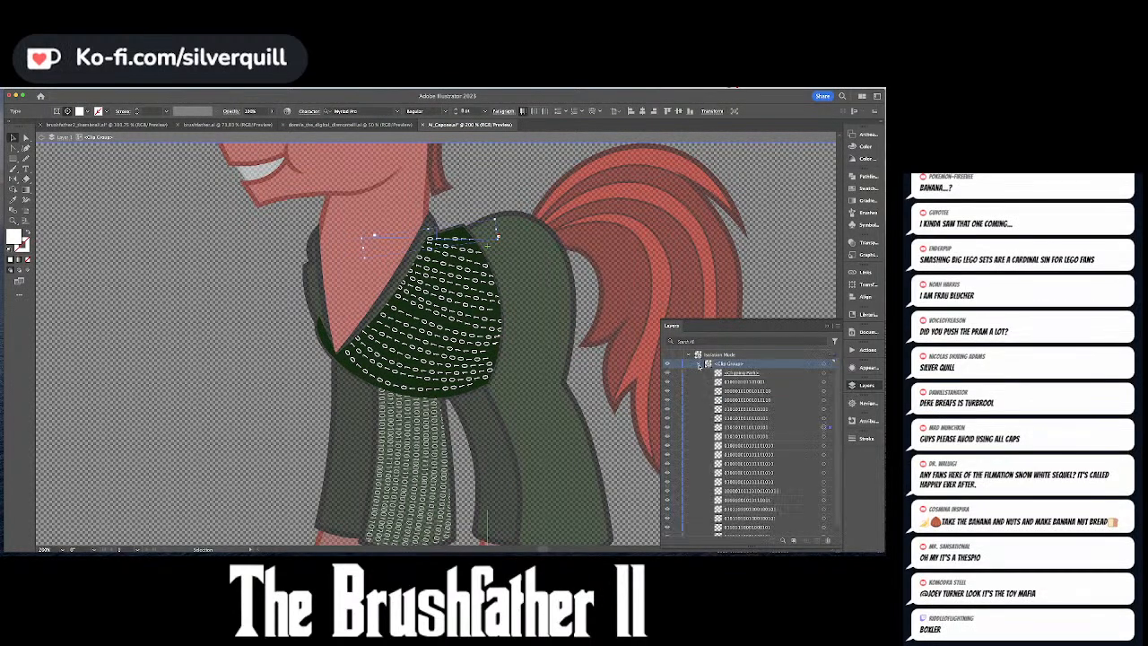
drag(838, 387, 841, 407)
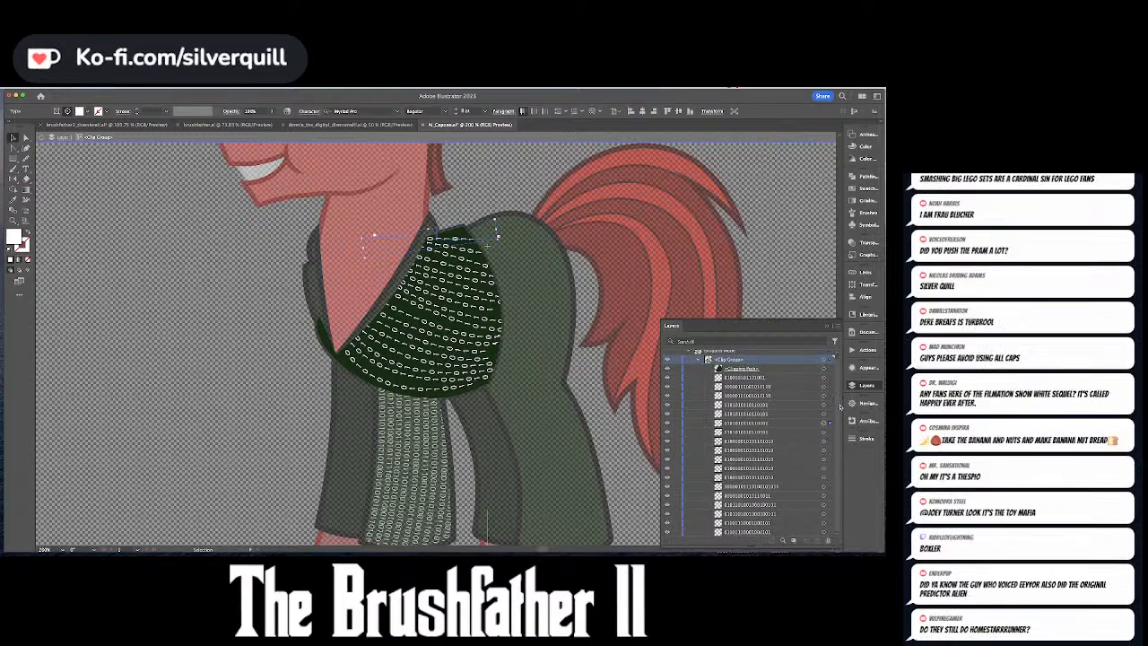
click(824, 370)
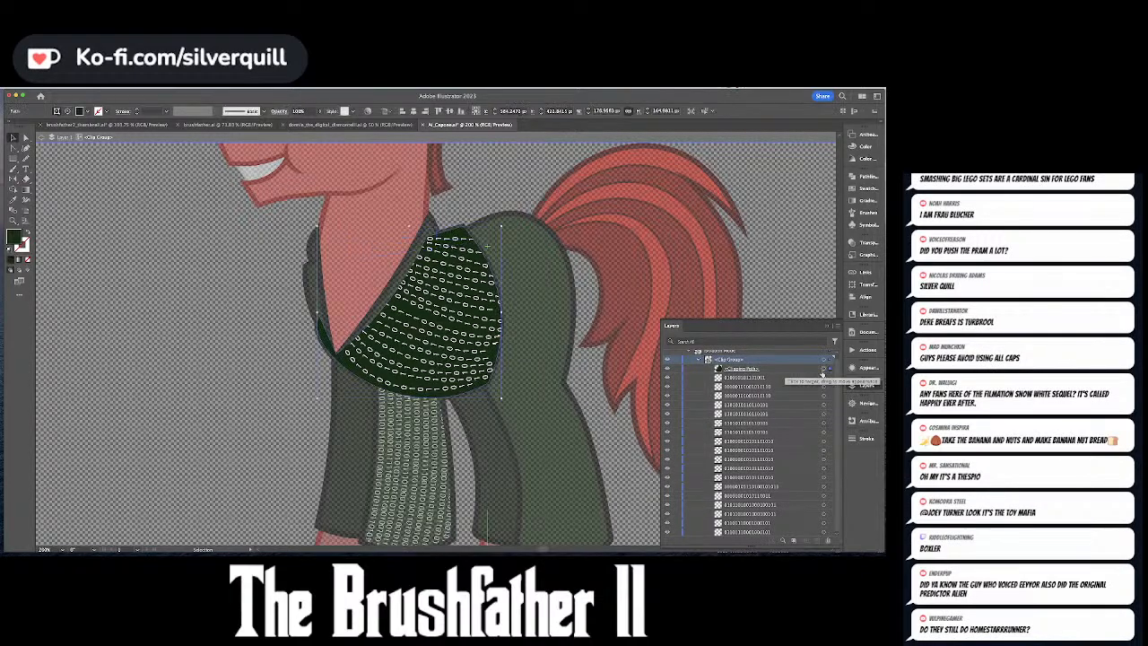
double_click(563, 303)
- Copy the jacket body's black outline path and paste the copy in place in front
key(a)
alt+click(491, 263)
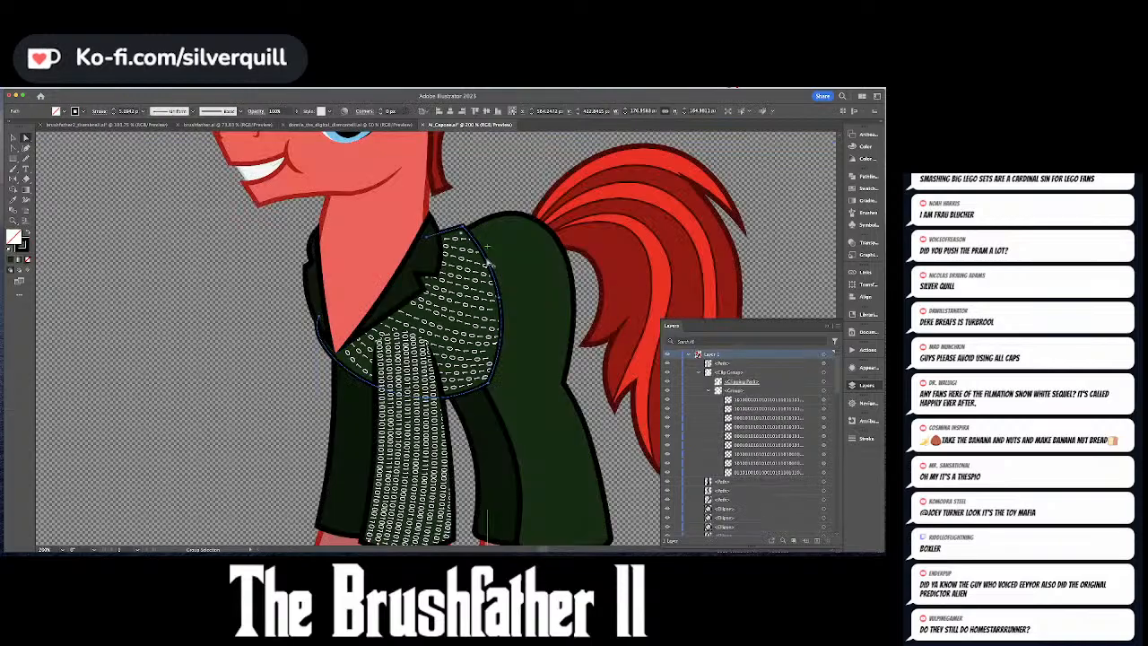
key(v)
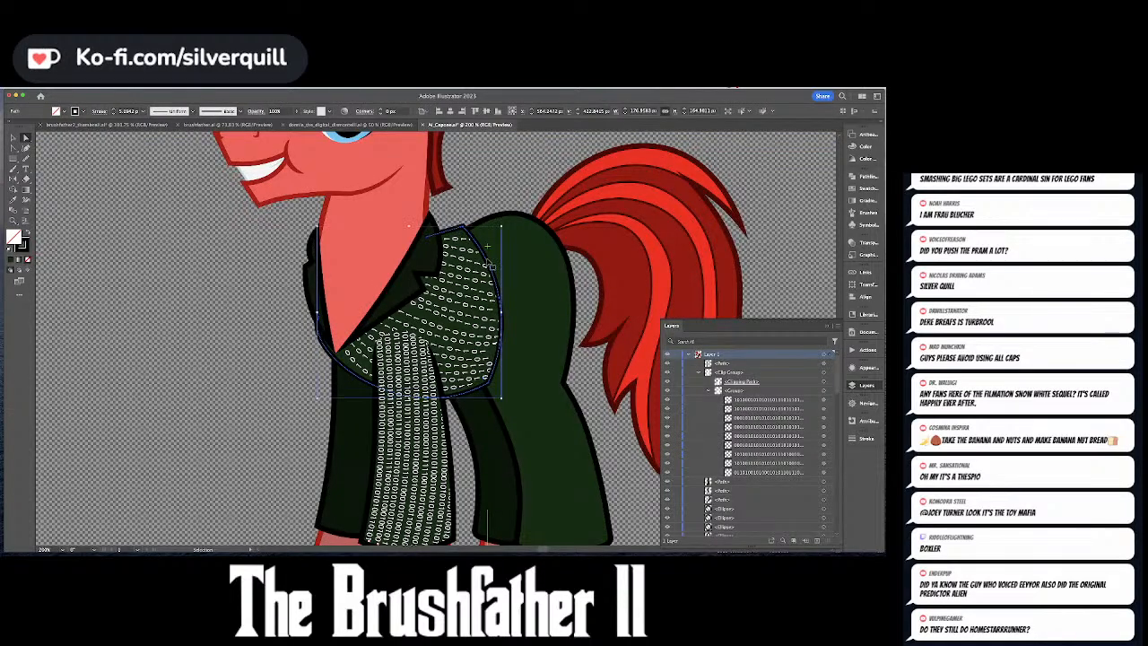
key(super+c)
click(483, 178)
key(super+f)
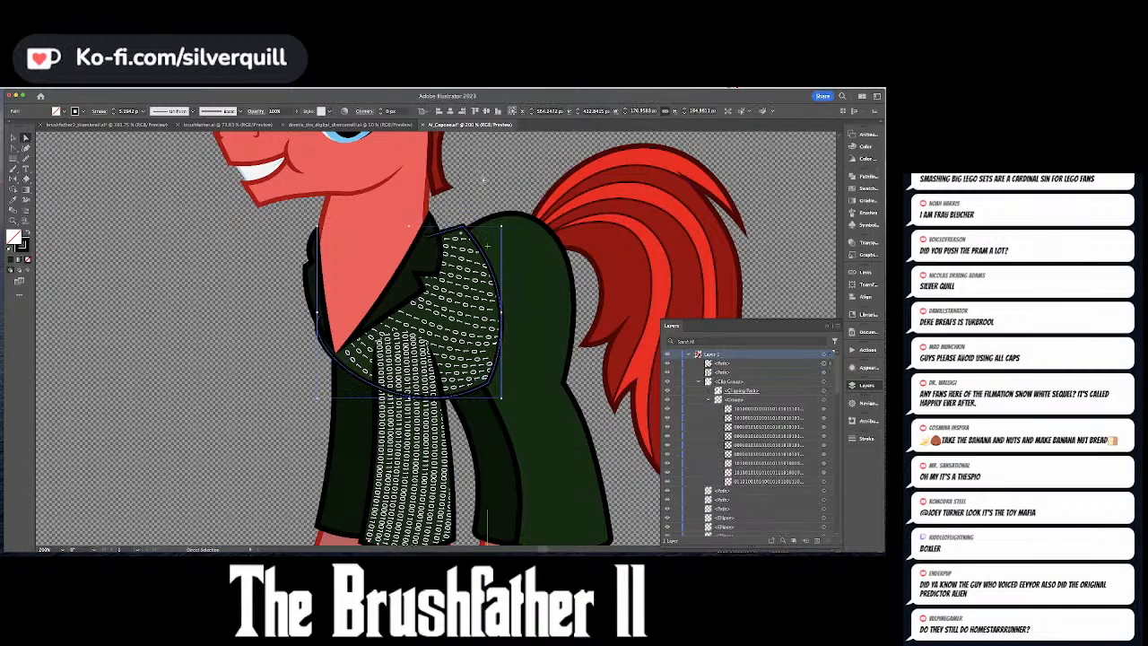
- Fill the pasted outline copy with the suit's dark green and remove its stroke
key(i)
click(525, 269)
key(x)
key(slash)
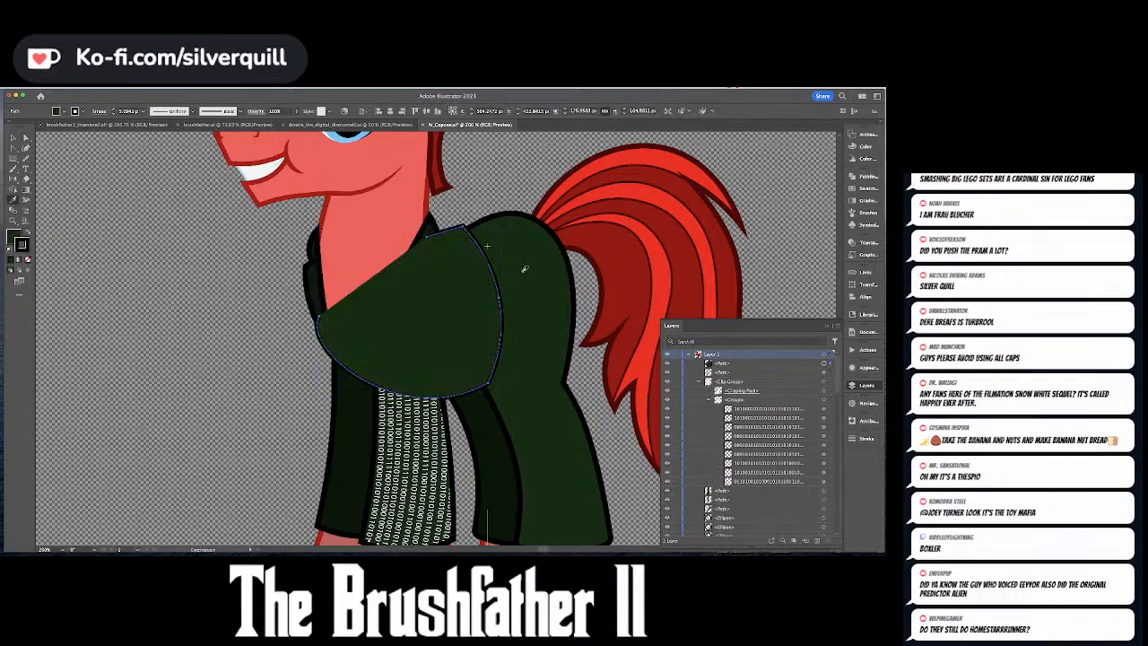
- Select the open end anchors of the green-filled outline copy, and remove the shape from above the jacket
key(a)
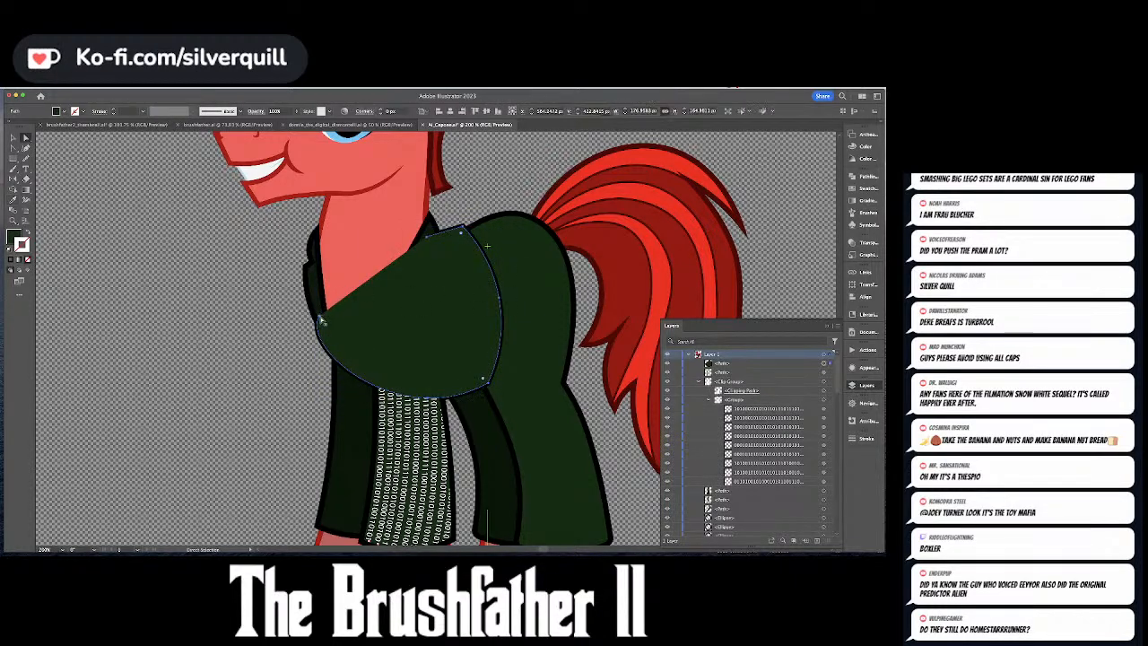
click(322, 319)
shift+click(428, 239)
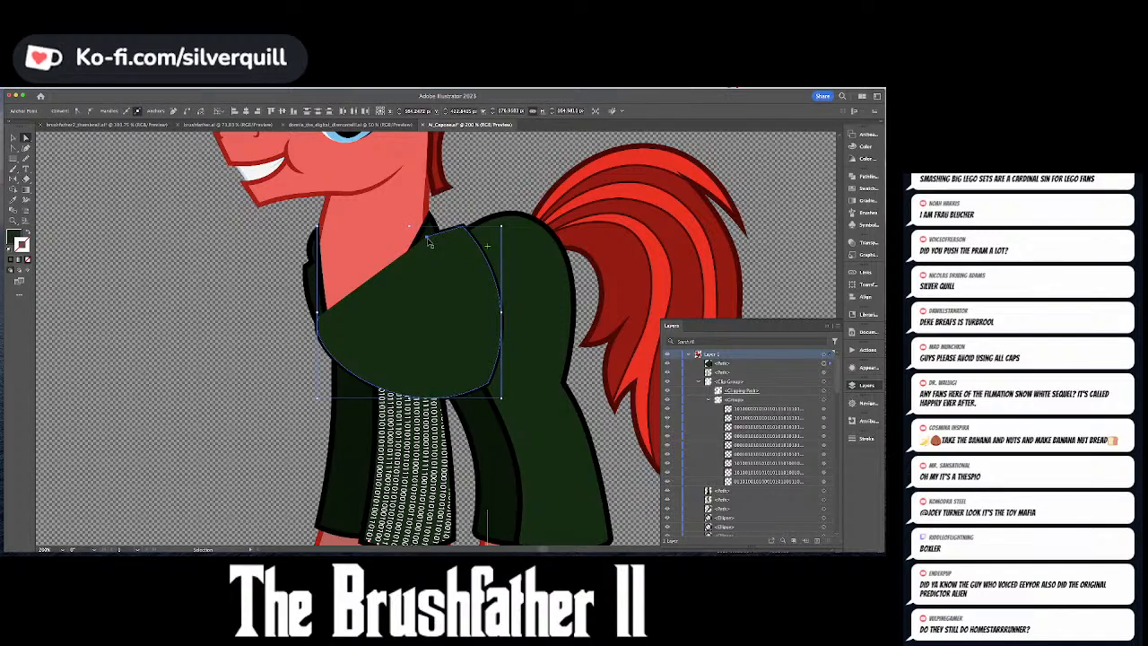
key(v)
key(Delete)
- Set the opacity of the jacket body's binary-line clipping group to 40% and deselect it
click(448, 266)
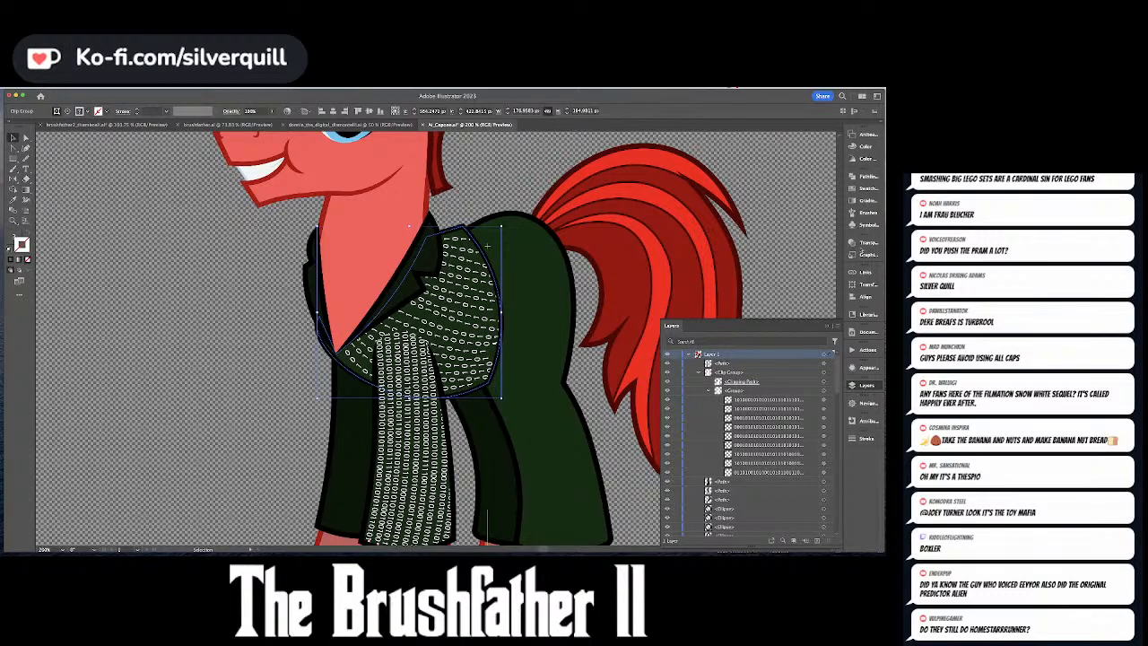
click(864, 244)
click(792, 250)
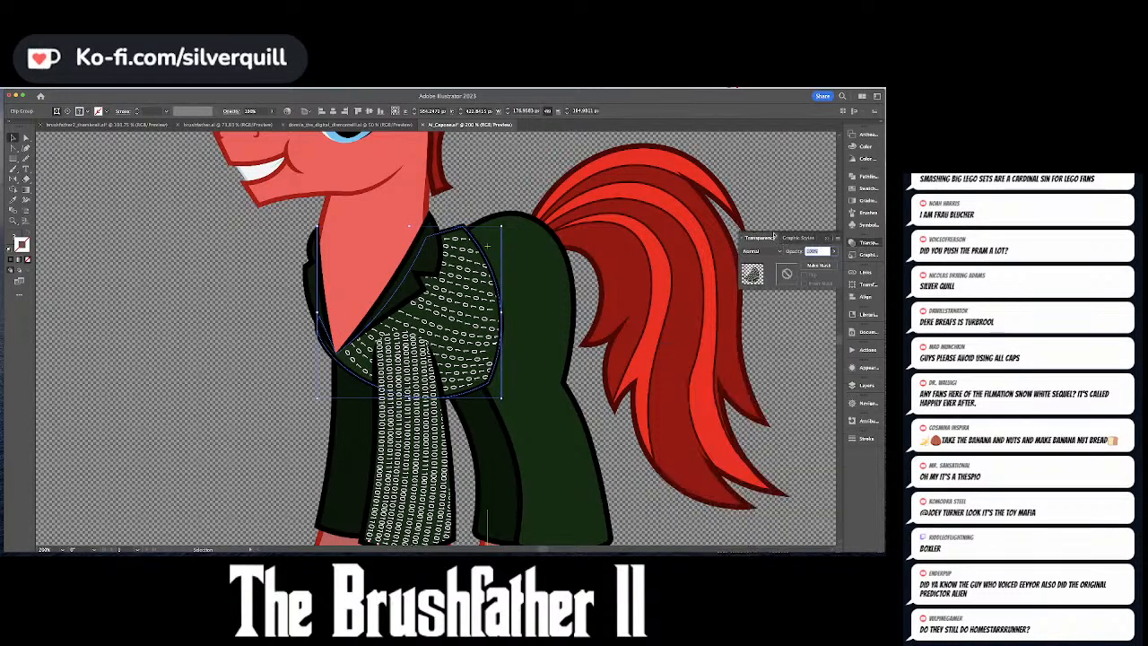
text(40)
key(Return)
click(742, 225)
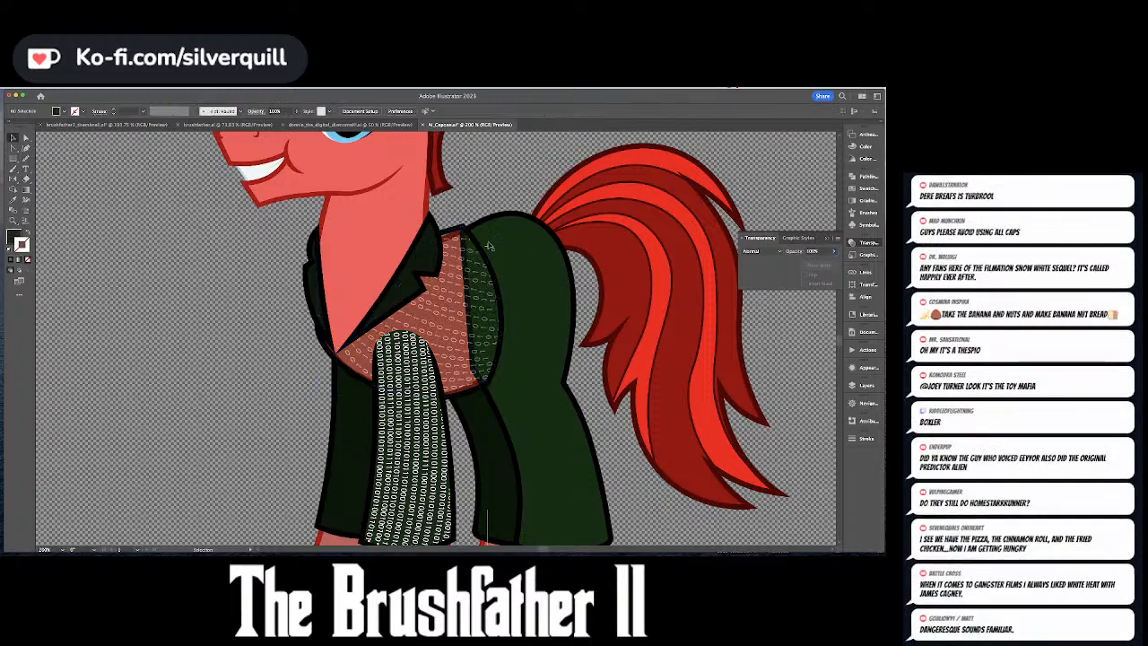
- Fill the jacket body's outline-shaped path with the suit's dark green and send it behind the binary lines
key(a)
click(477, 244)
key(i)
click(530, 236)
key(a)
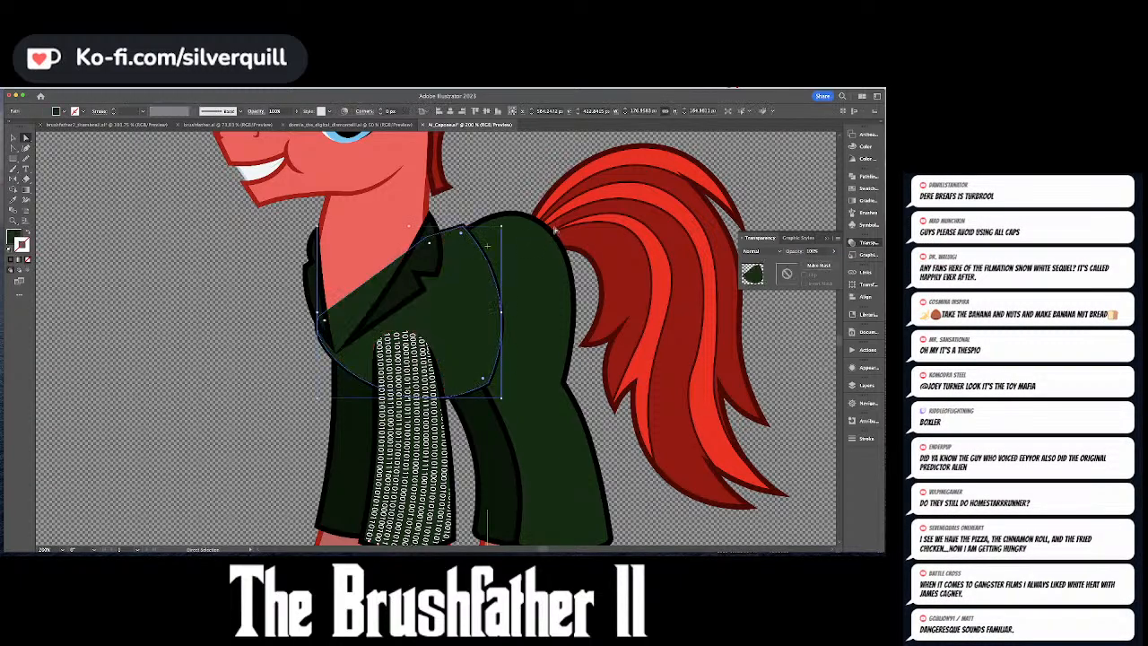
key(super+shift+[)
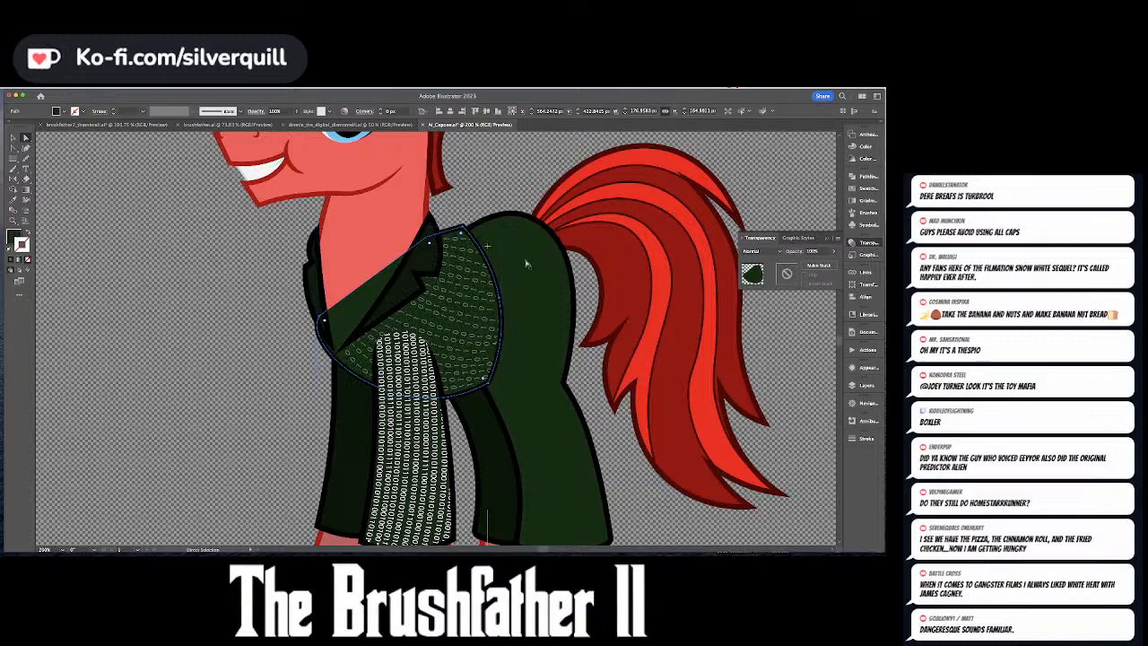
- Remove the surplus anchor at the chest end of the jacket body's green fill so its edge follows the lapel
click(332, 349)
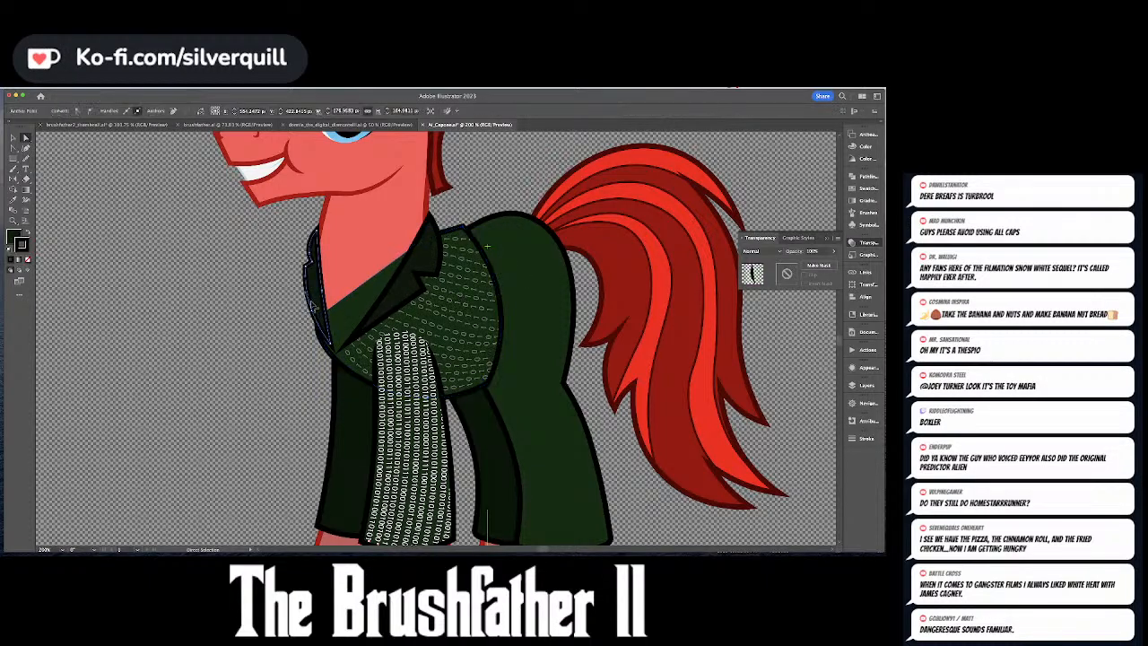
click(331, 346)
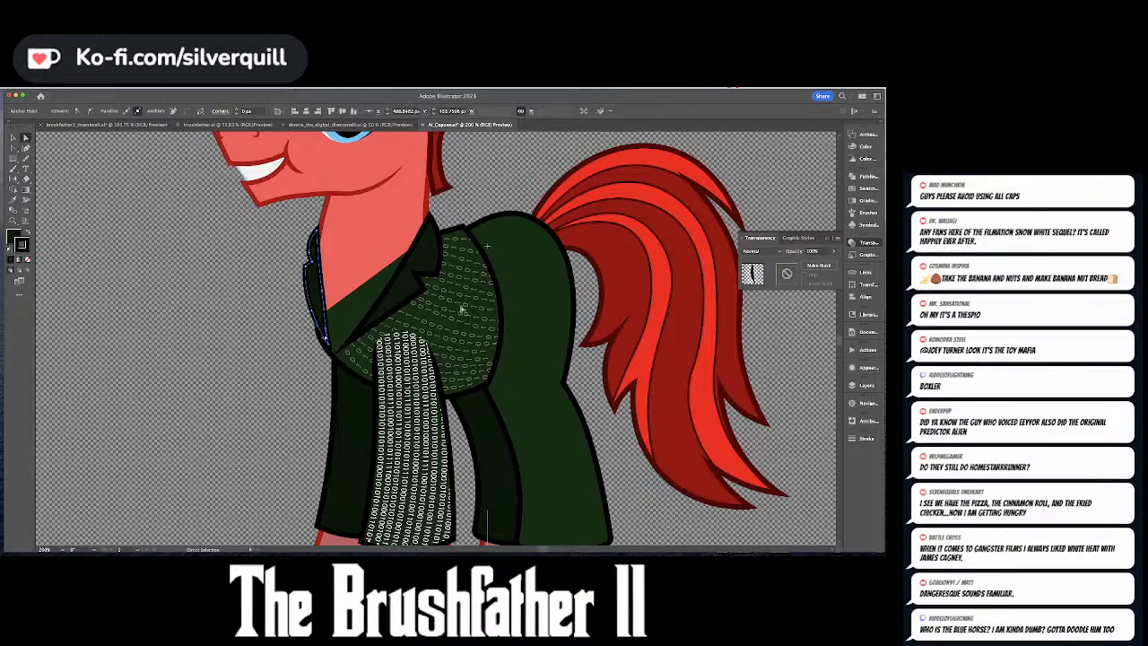
click(356, 303)
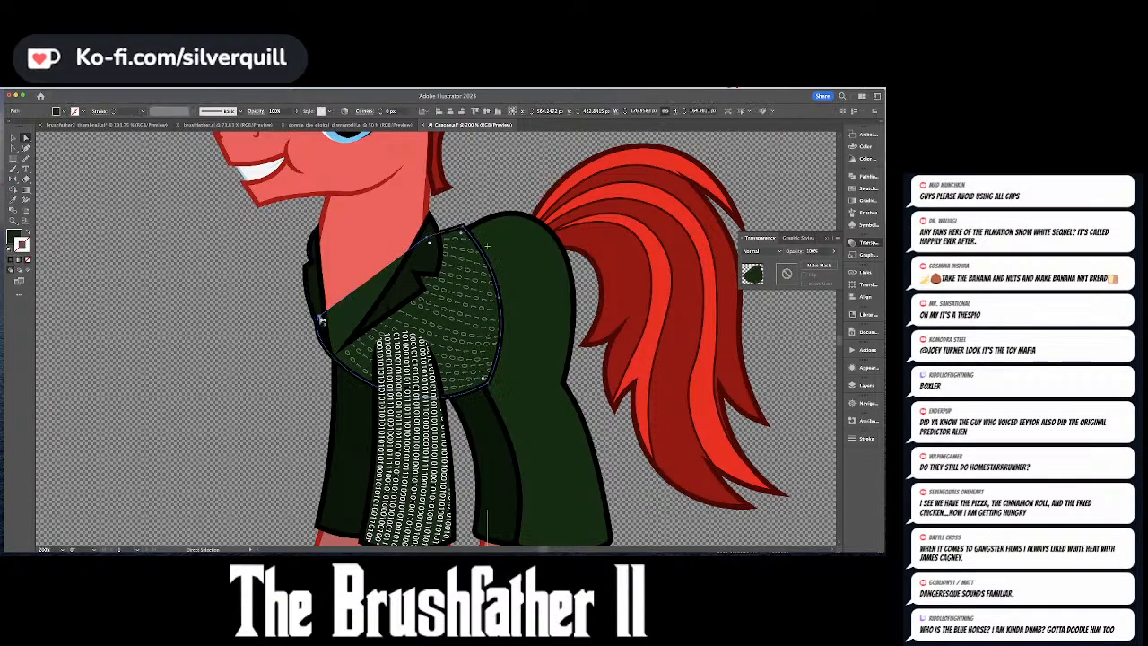
click(323, 319)
key(plus)
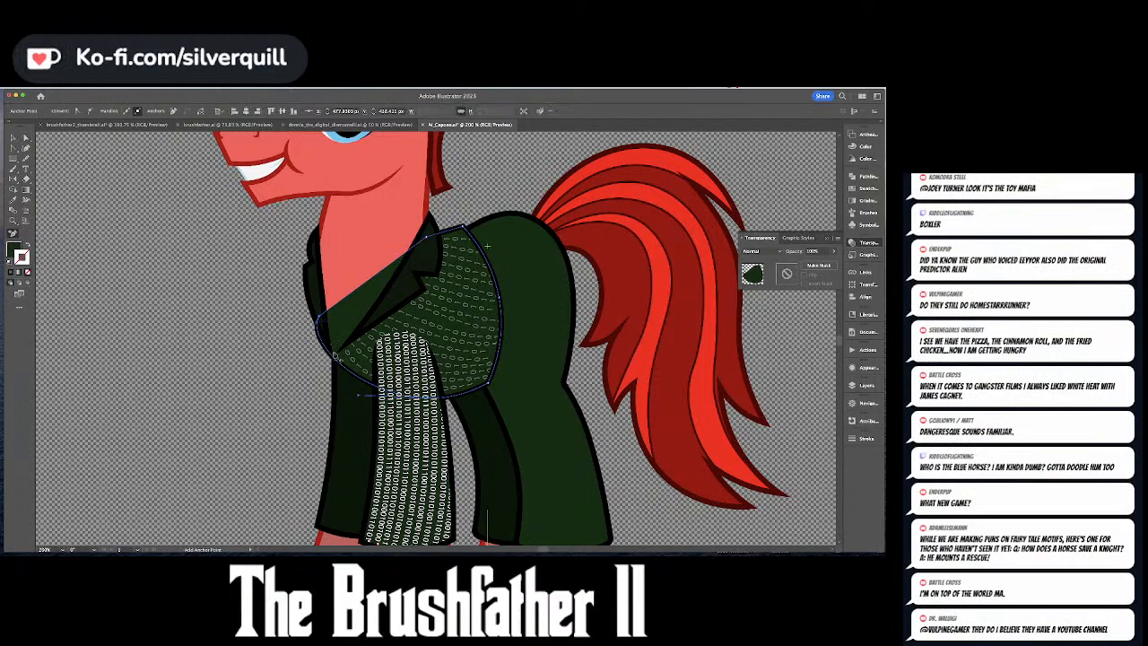
key(minus)
click(323, 320)
key(shift+c)
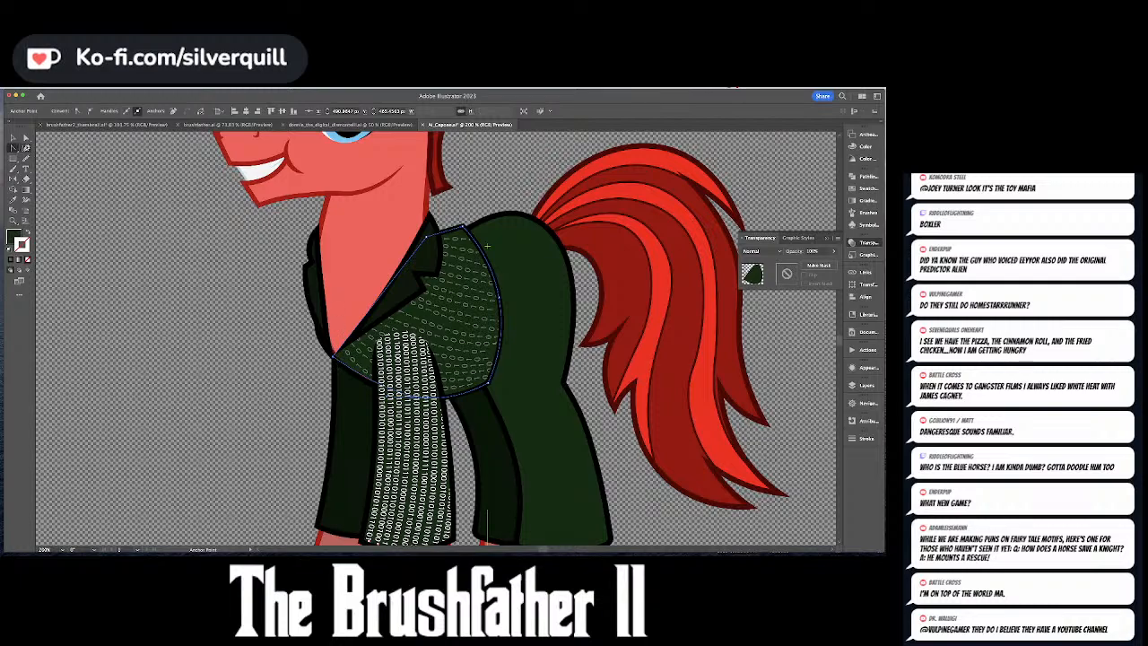
- Bend the green fill's straight lapel edge slightly inward with the Curvature tool and deselect the shape
click(26, 148)
drag(382, 294, 389, 298)
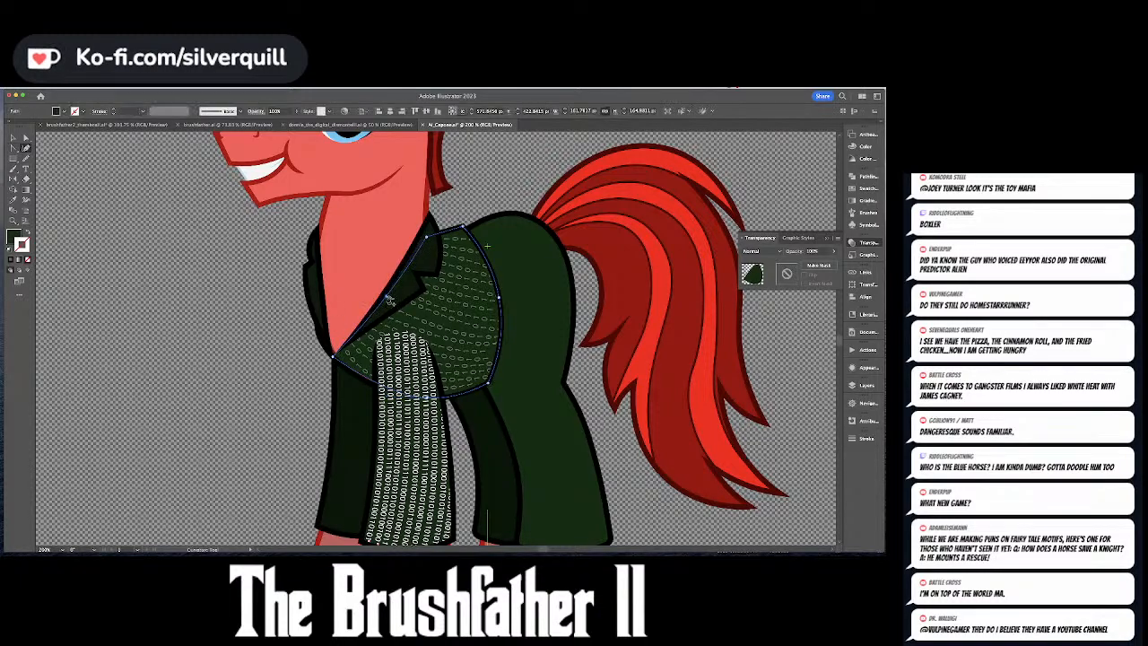
key(shift+super+a)
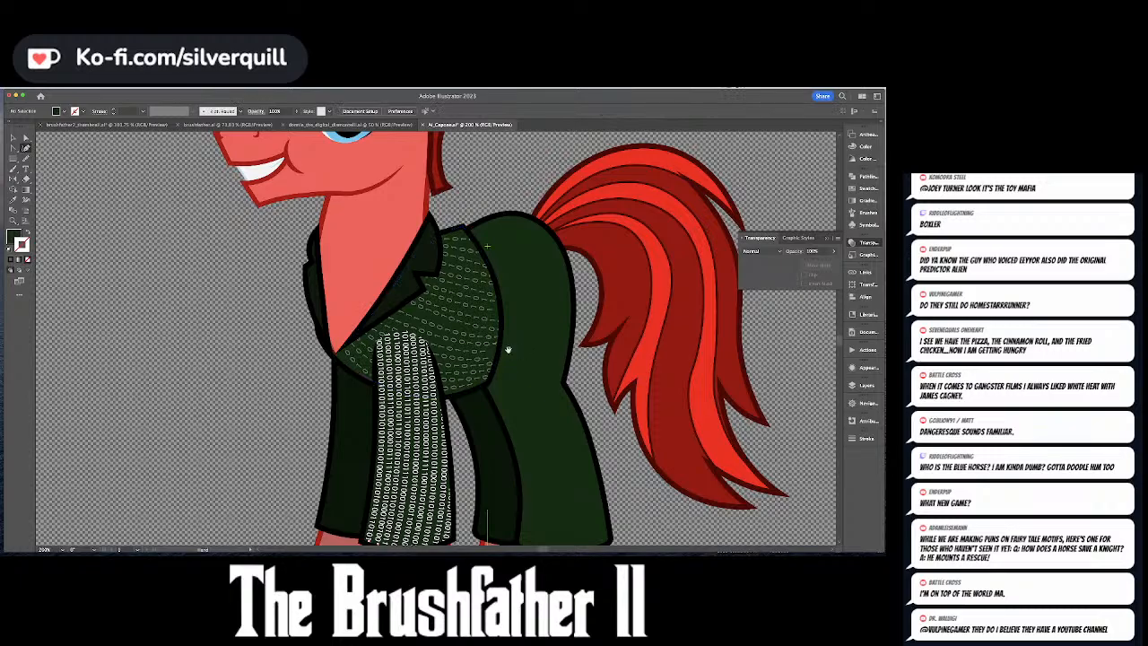
- Open the jacket body's binary-line group and reposition the end anchors of its lower text paths to even out their spacing
drag(503, 358, 518, 341)
key(v)
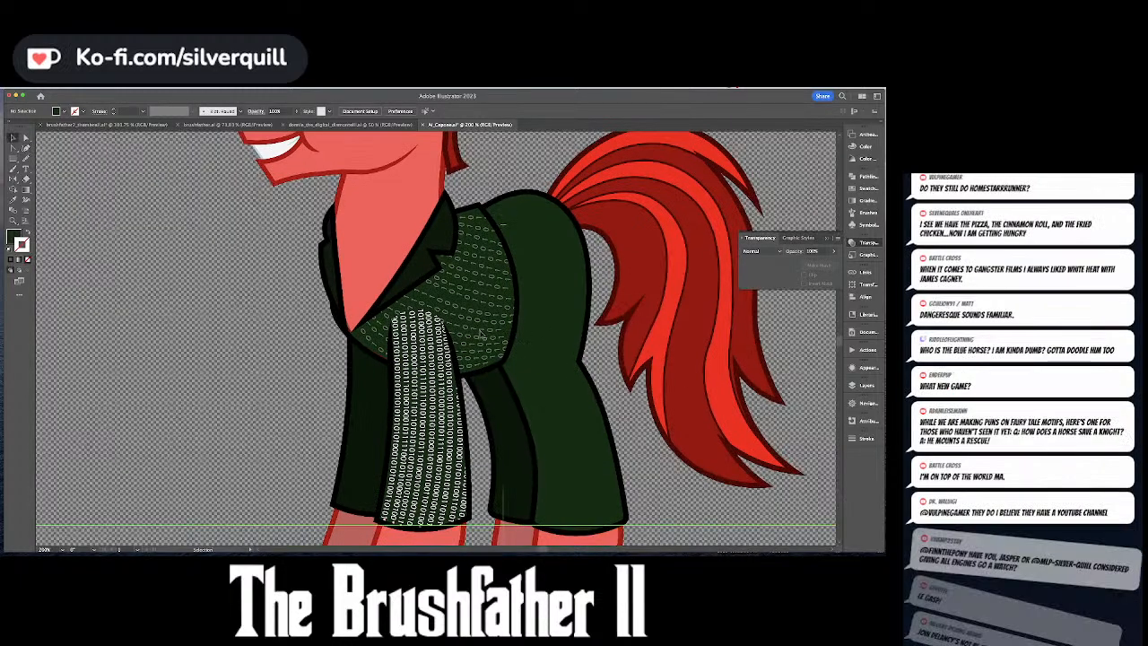
double_click(481, 334)
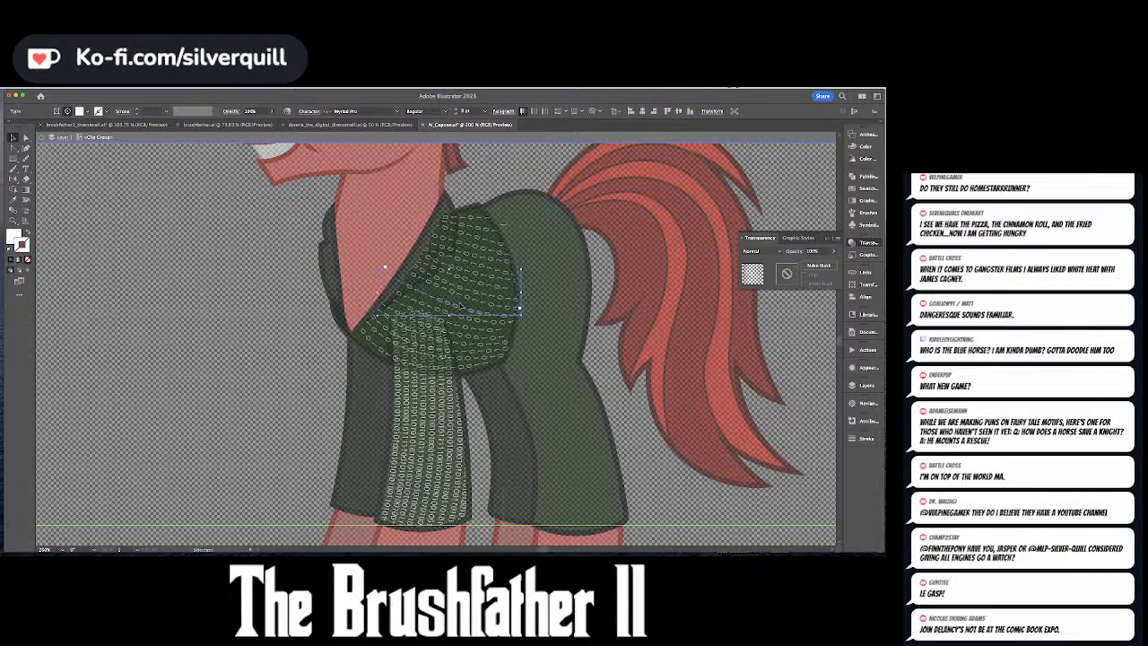
key(a)
click(377, 277)
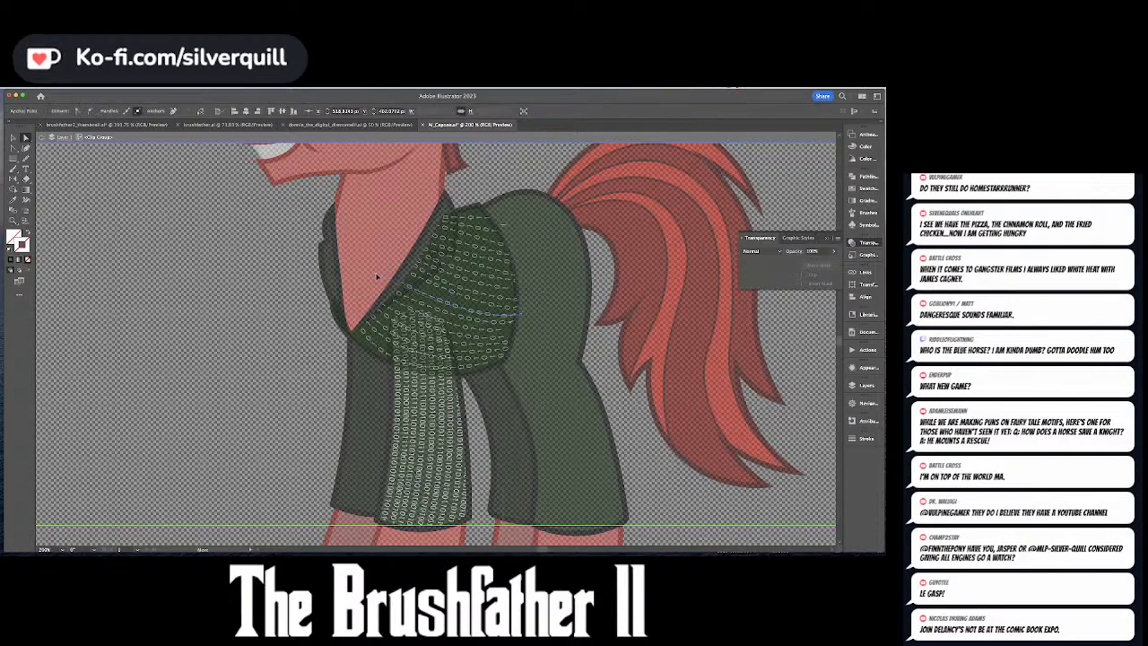
click(513, 332)
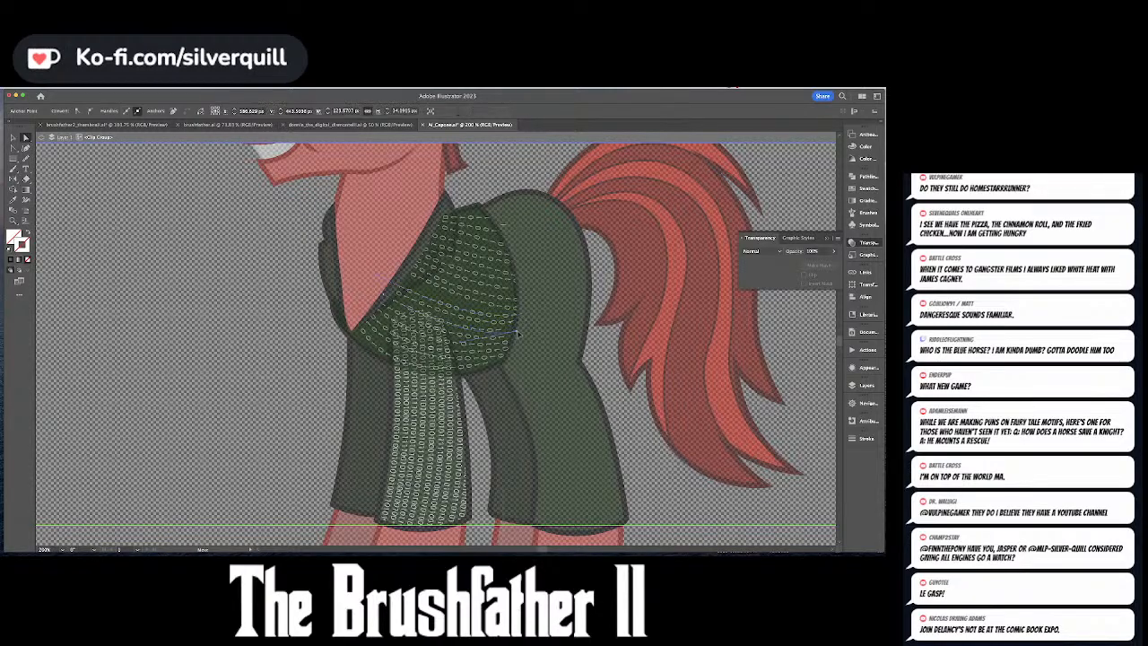
click(520, 333)
key(super)
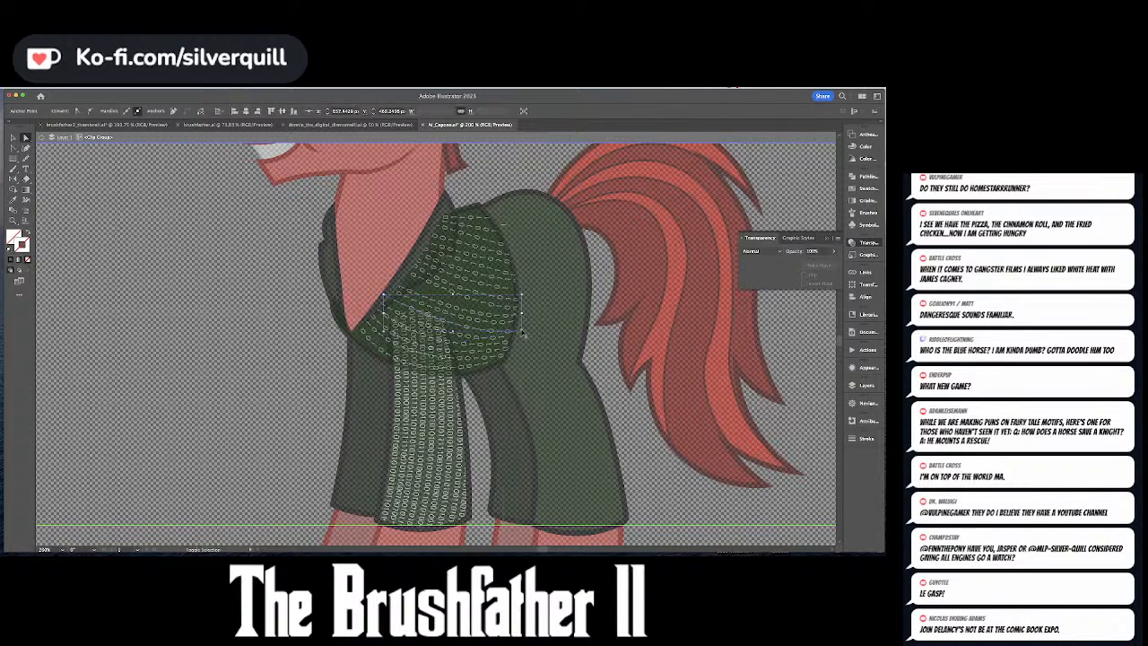
- Adjust the ends of the middle binary text path between lapel and jacket hem, and exit the group
click(525, 303)
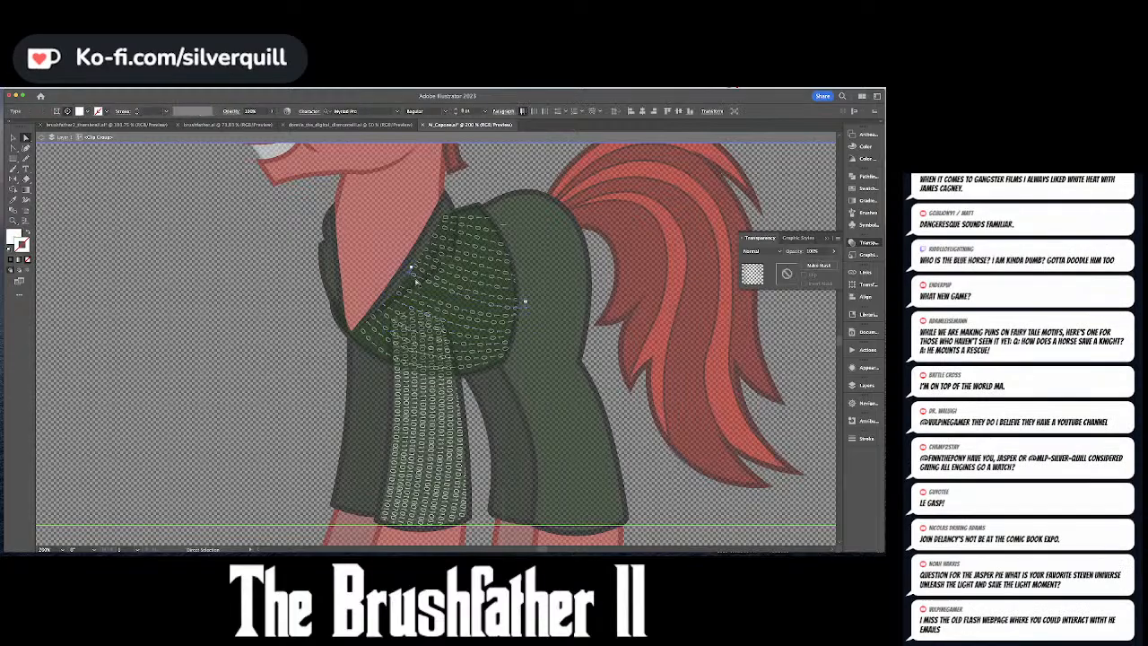
click(410, 274)
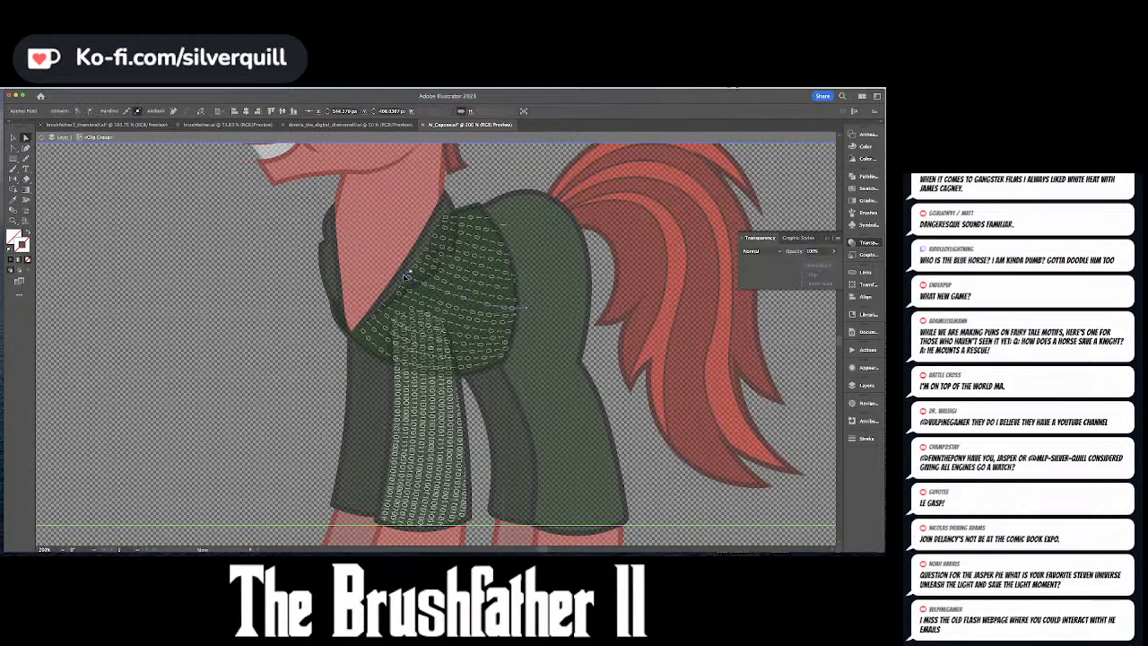
alt+click(415, 298)
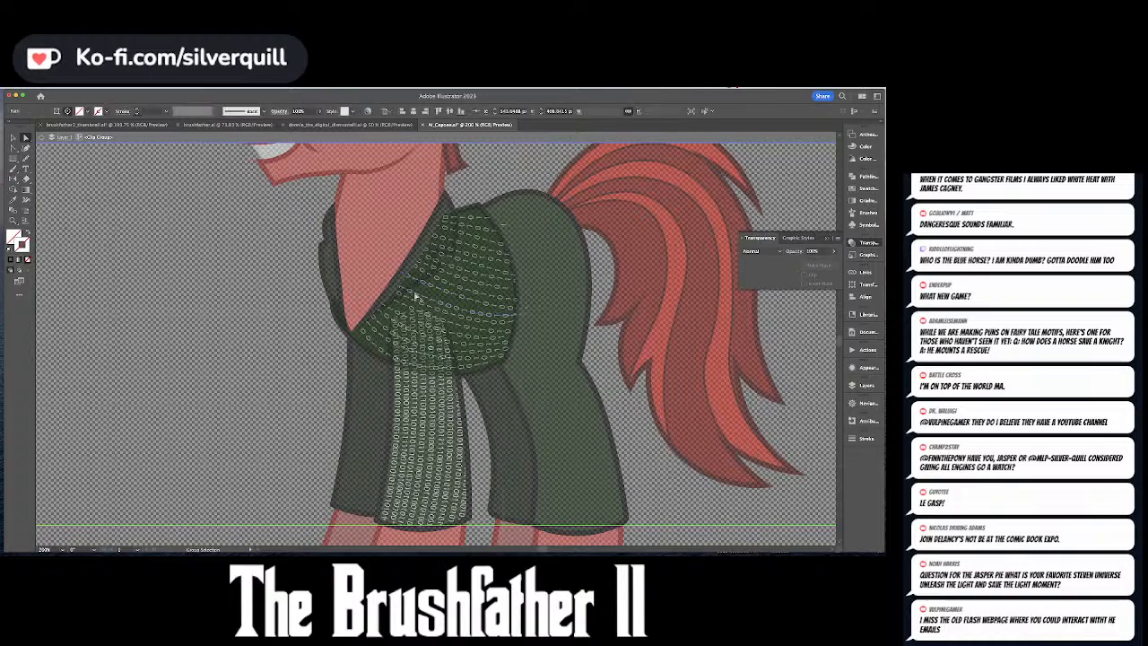
click(446, 295)
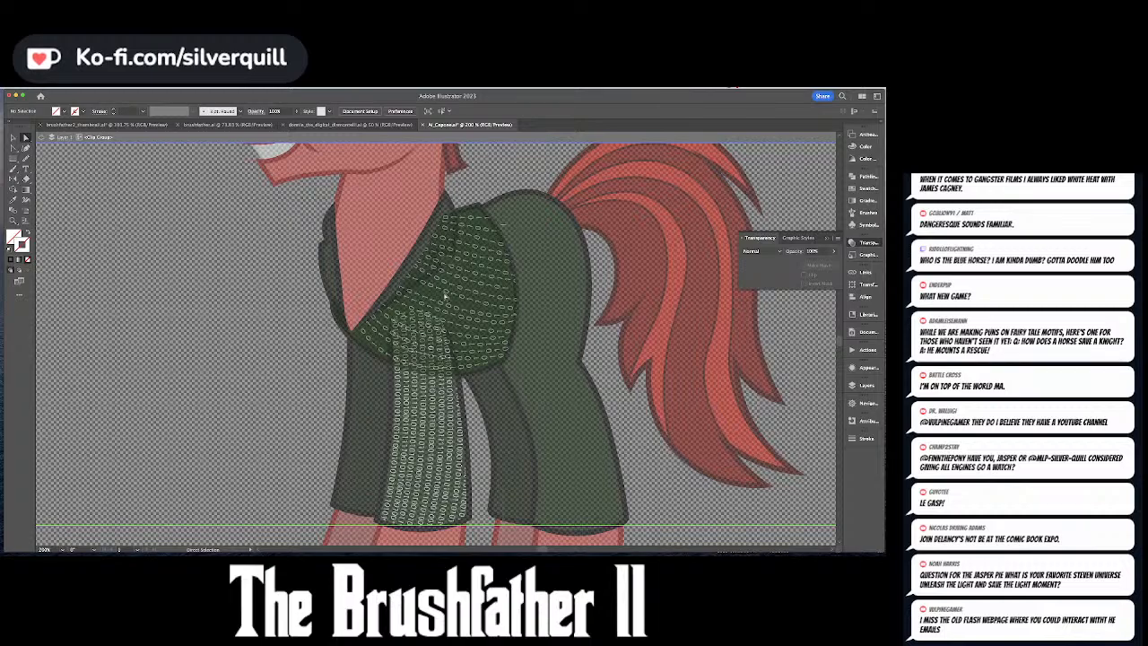
key(Escape)
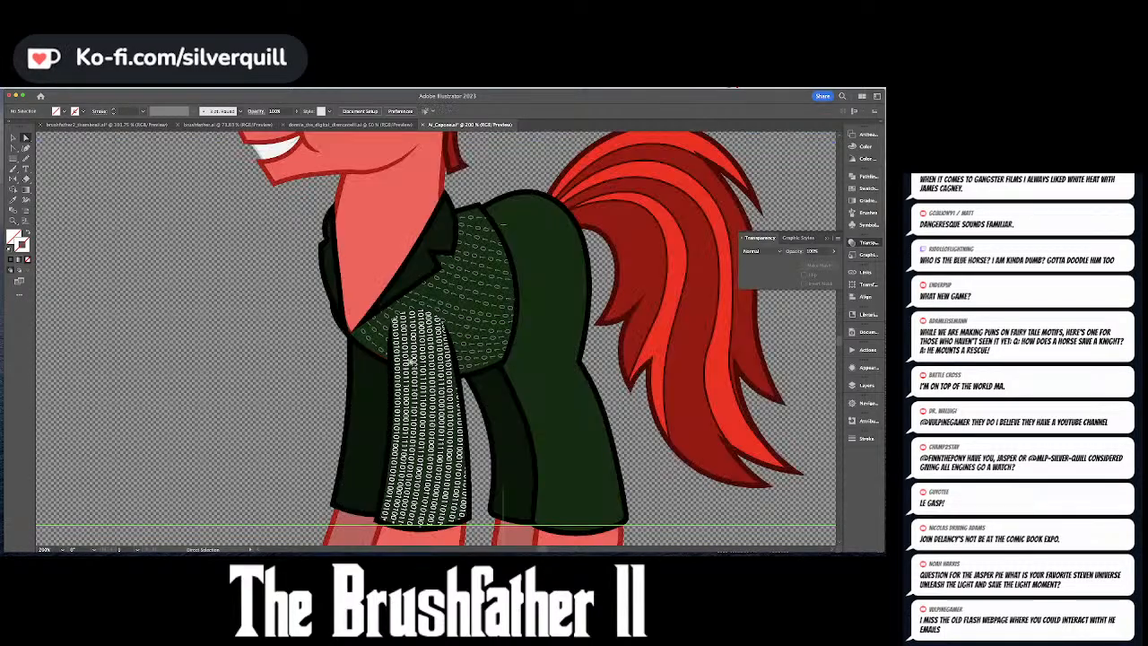
click(363, 345)
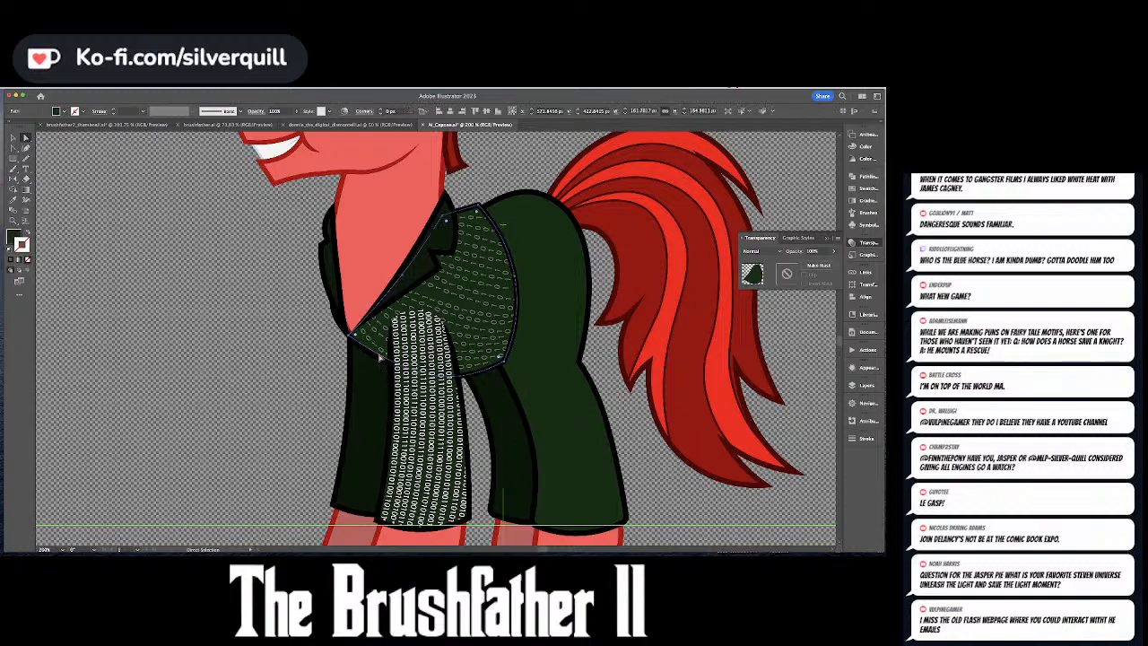
click(380, 358)
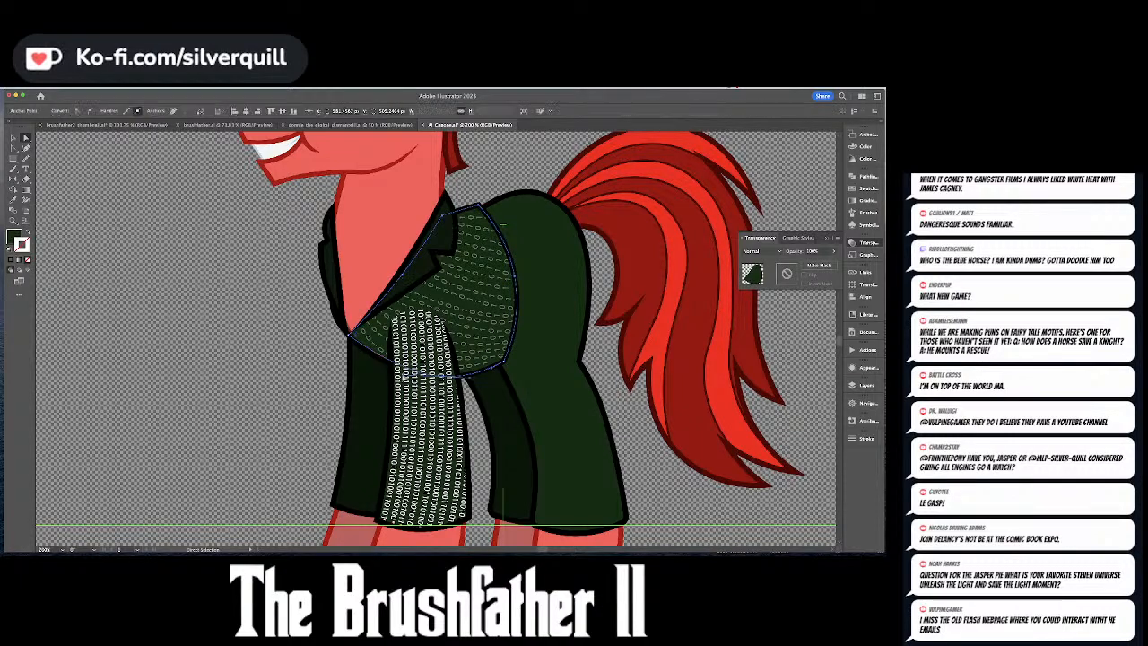
key(super+shift+a)
- Set the opacity of the near foreleg's binary-line clipping group to 50% and deselect it
key(v)
click(445, 375)
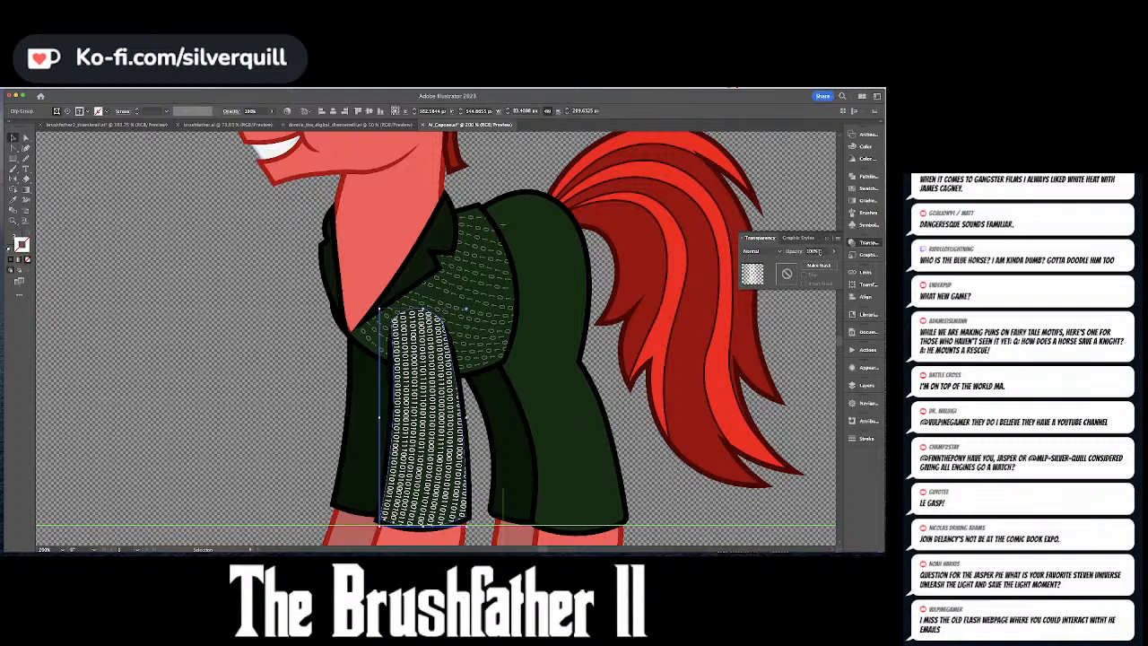
key(super+shift+a)
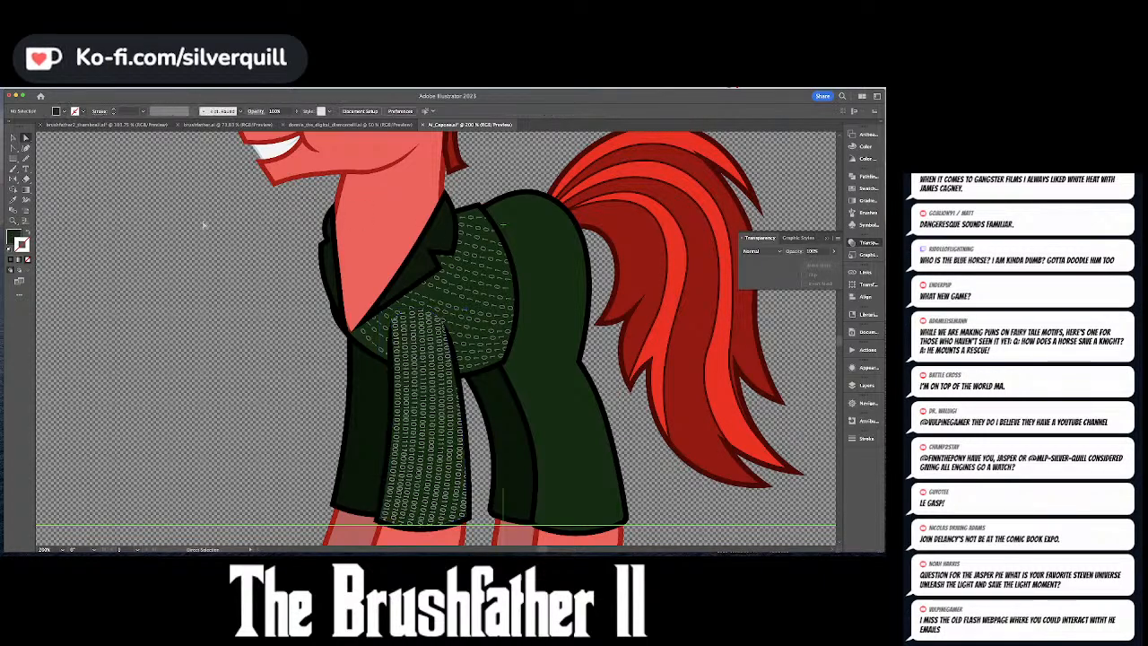
- View the pony against a plain white artboard by hiding the transparency grid, and show the grid again
key(super+minus)
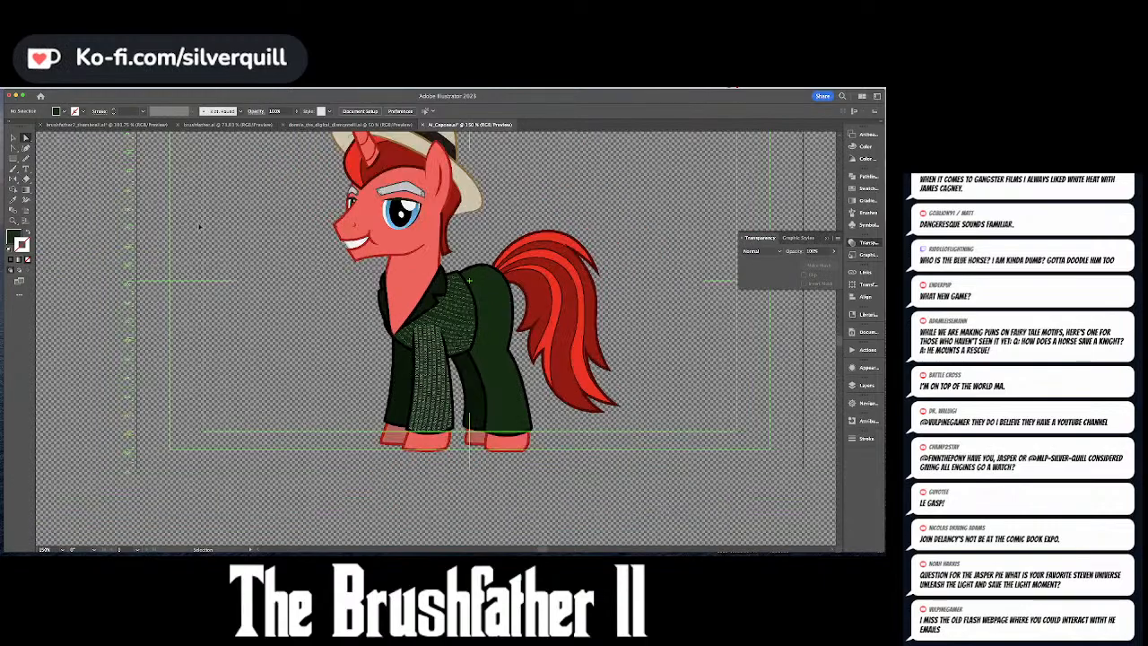
key(super+plus)
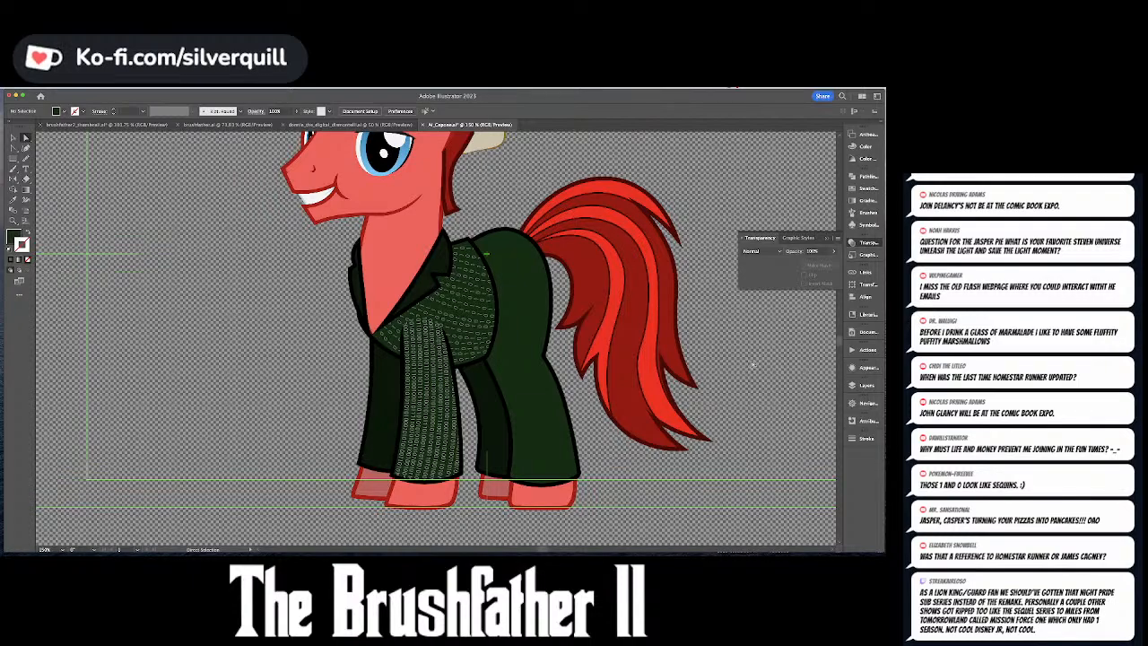
key(super+shift+d)
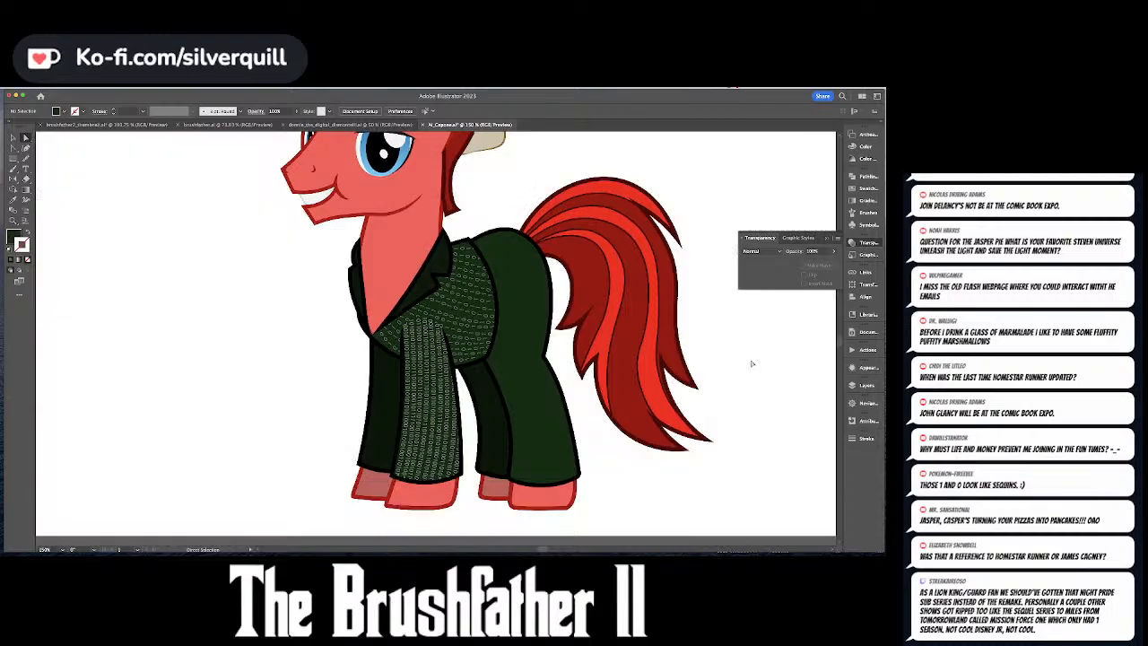
key(super+shift+d)
- Copy the near foreleg's binary-line group onto the far foreleg, clip it to that leg's shape, and deselect it
key(v)
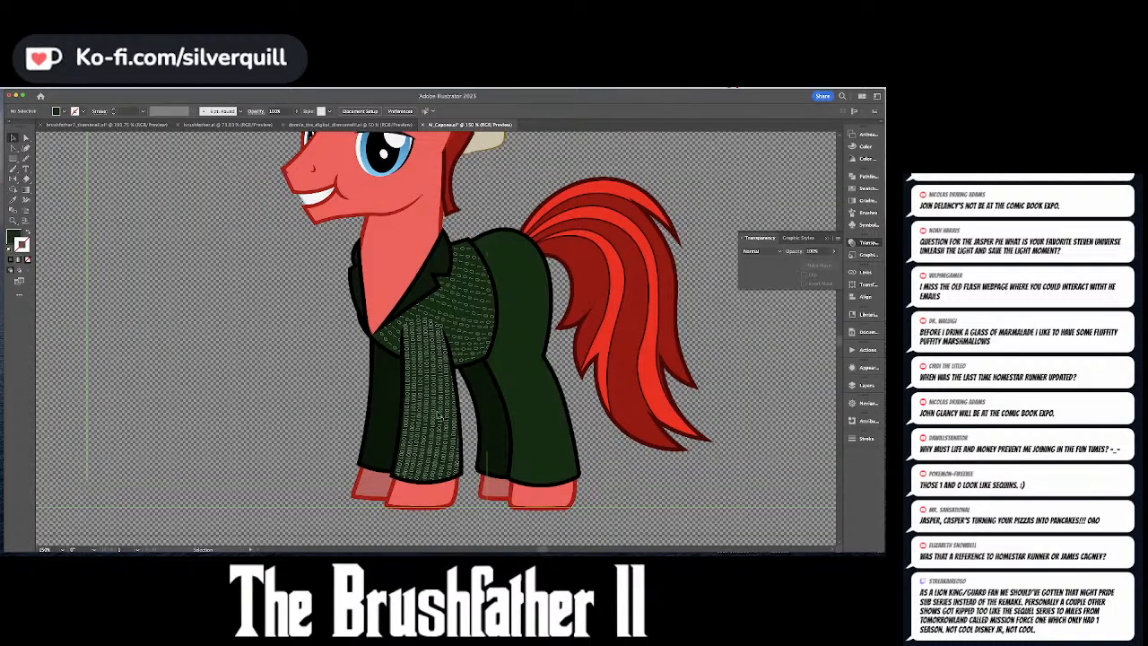
click(437, 414)
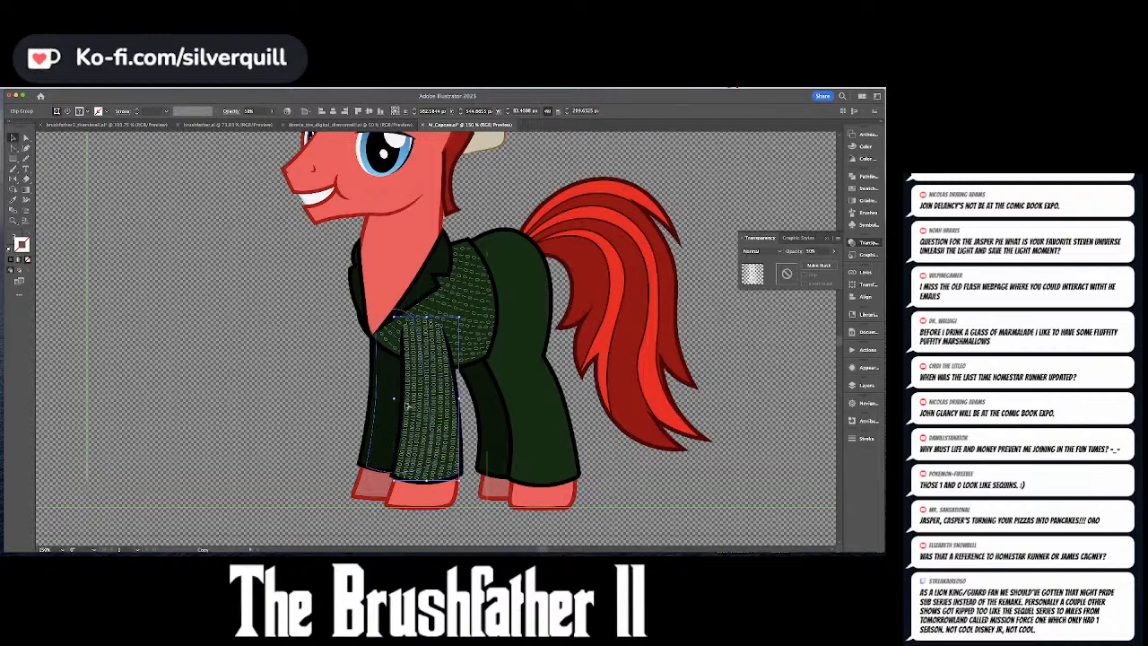
click(393, 406)
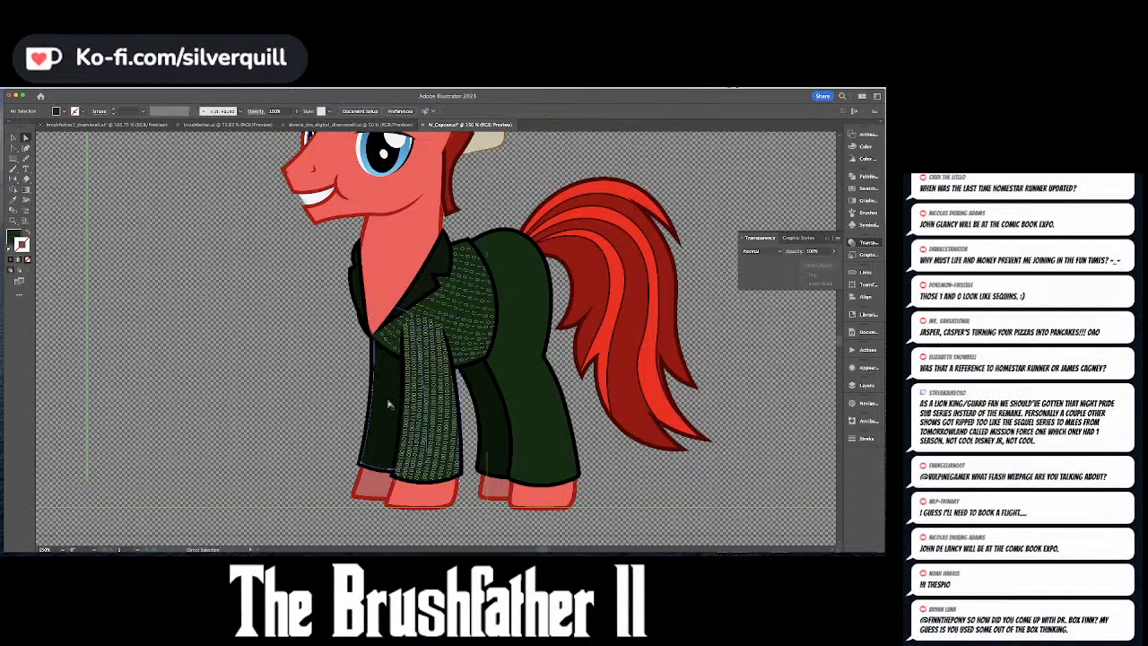
click(390, 405)
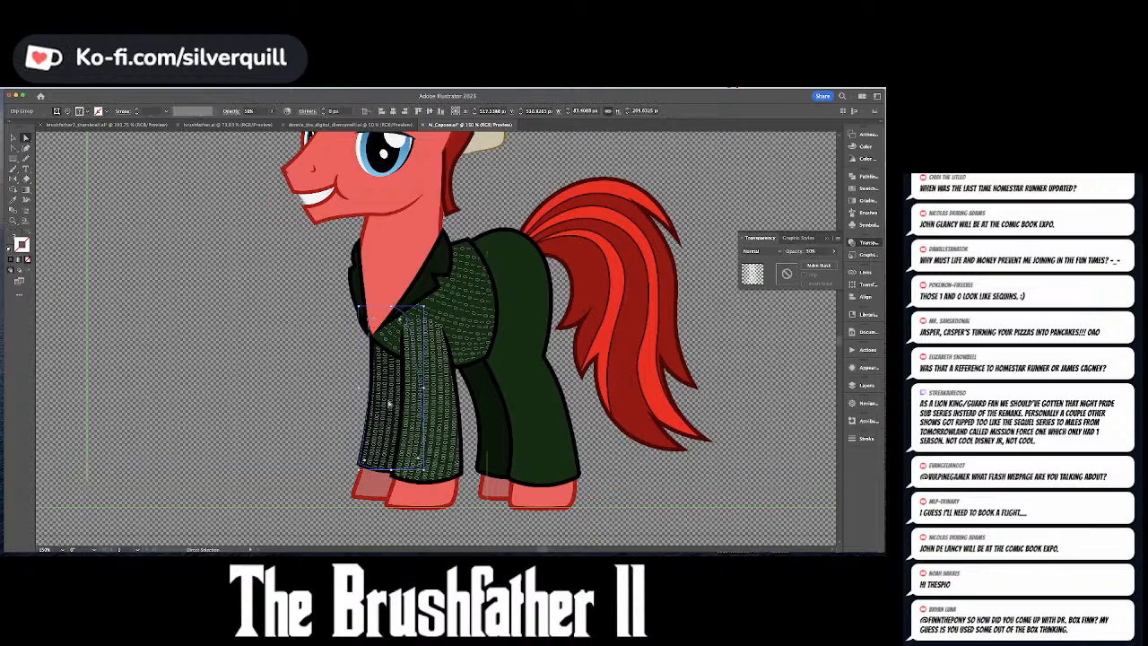
key(super+shift+a)
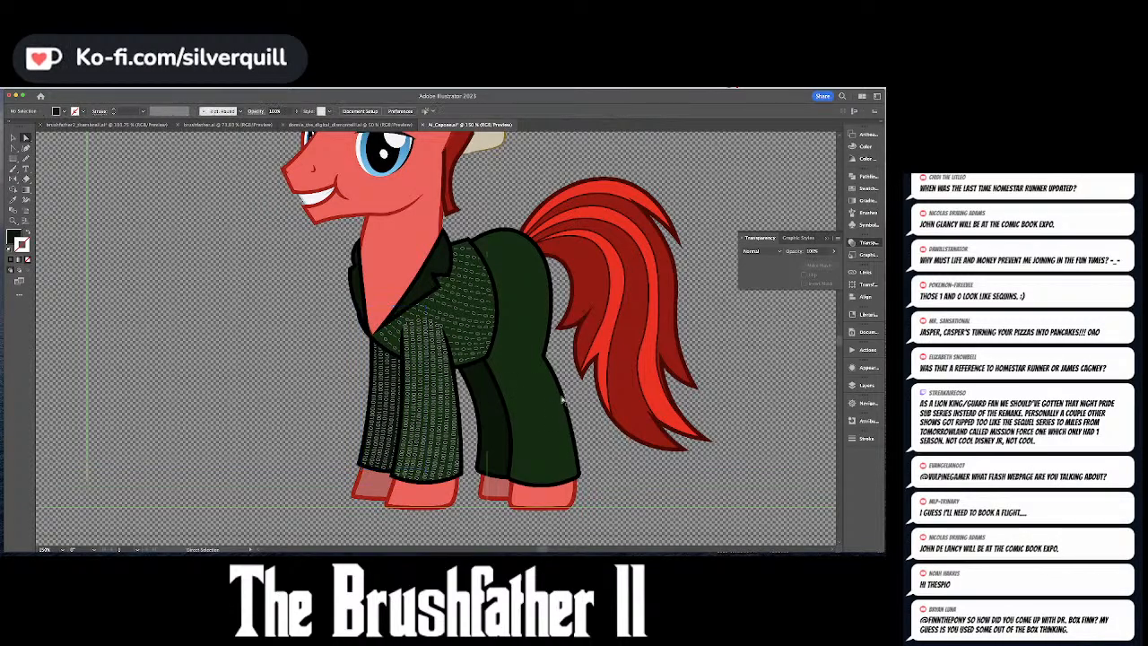
- Examine the plain hind legs of the suit and the near foreleg's binary-line group
click(487, 242)
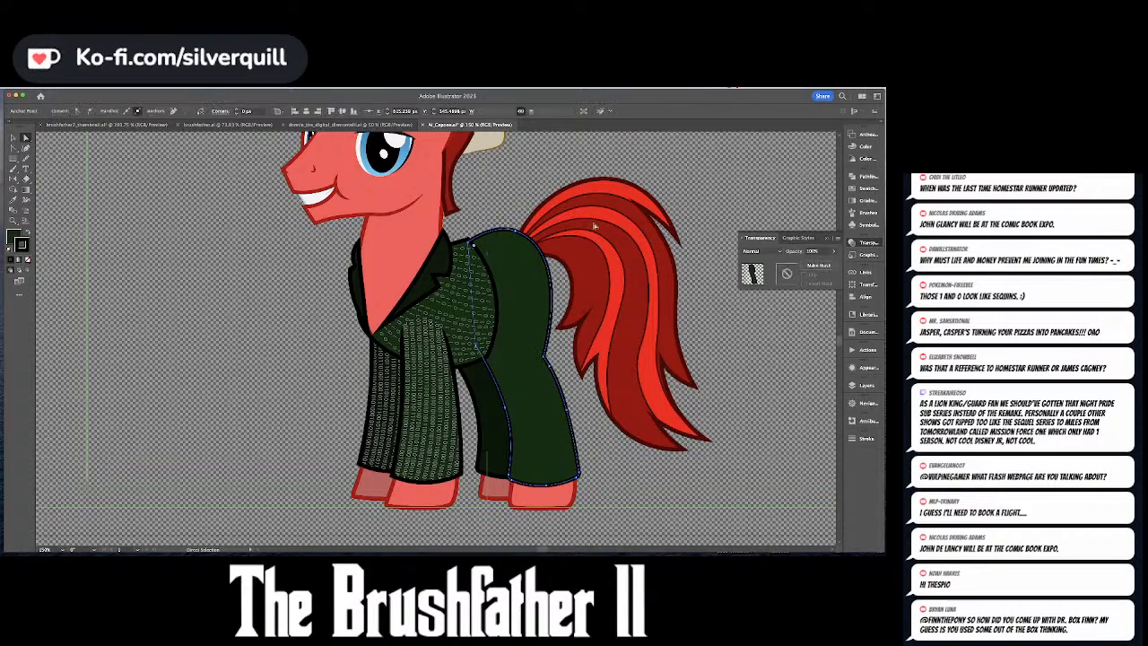
key(shift+super+a)
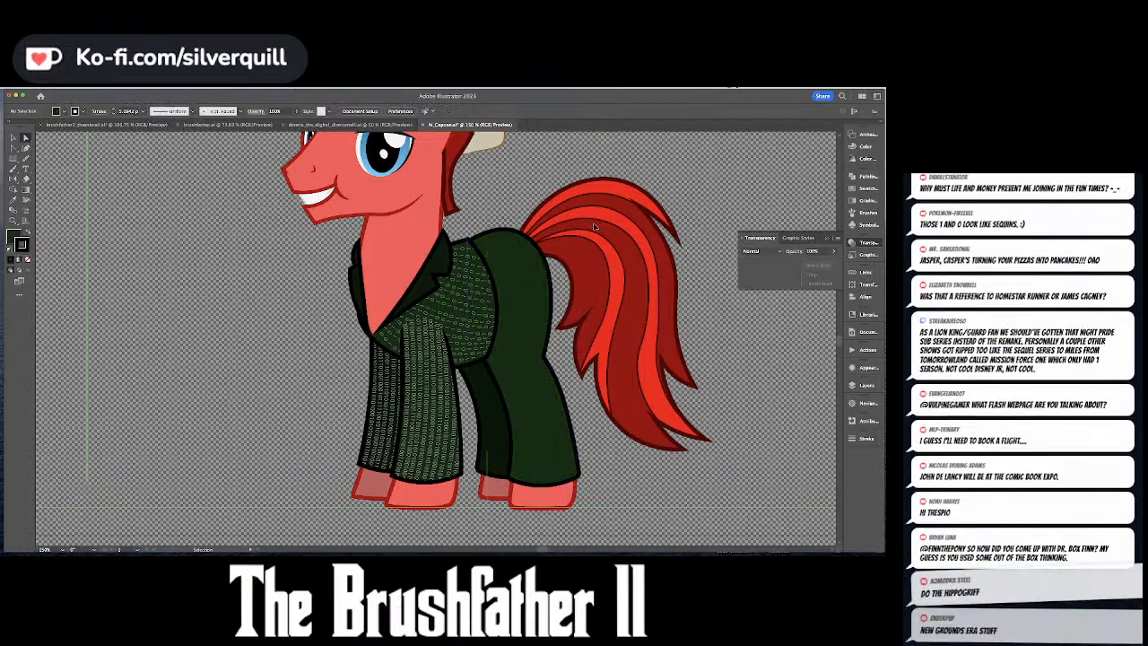
key(super+minus)
key(super+minus)
key(super+equal)
key(super+equal)
key(super+equal)
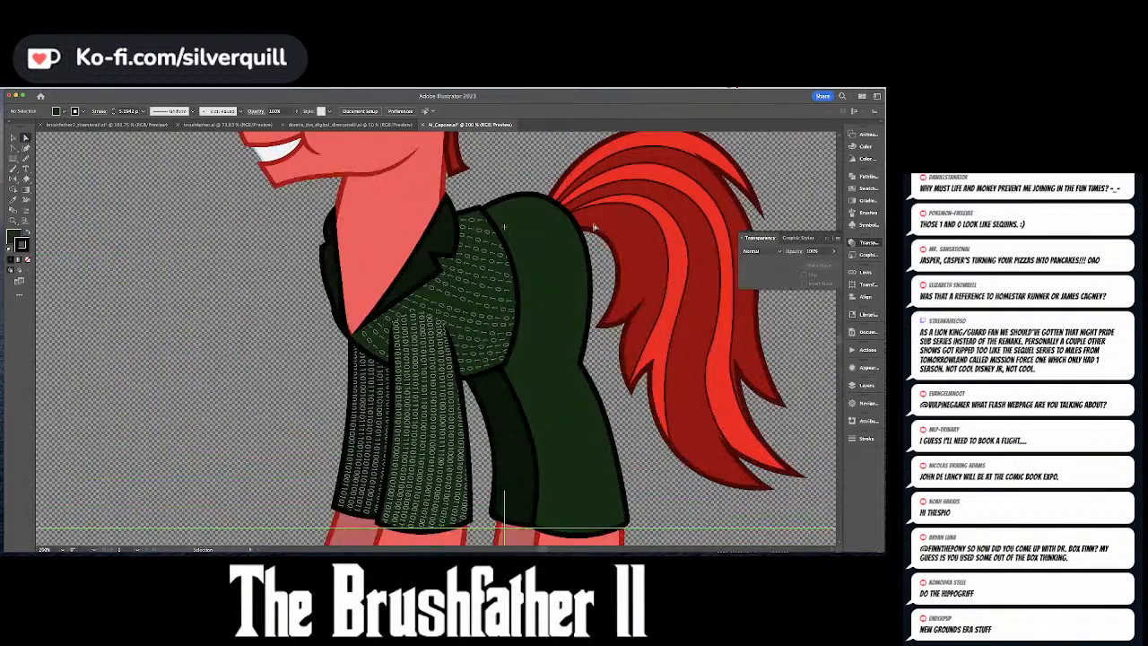
scroll(556, 241, down, 5)
scroll(557, 241, right, 5)
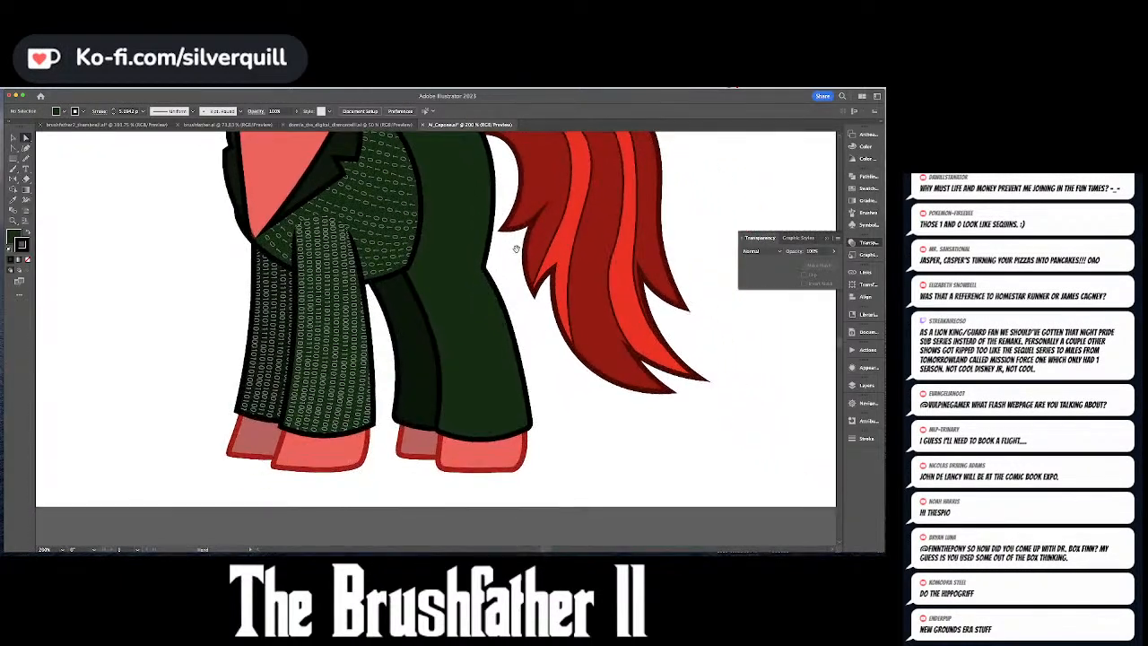
drag(517, 254, 510, 321)
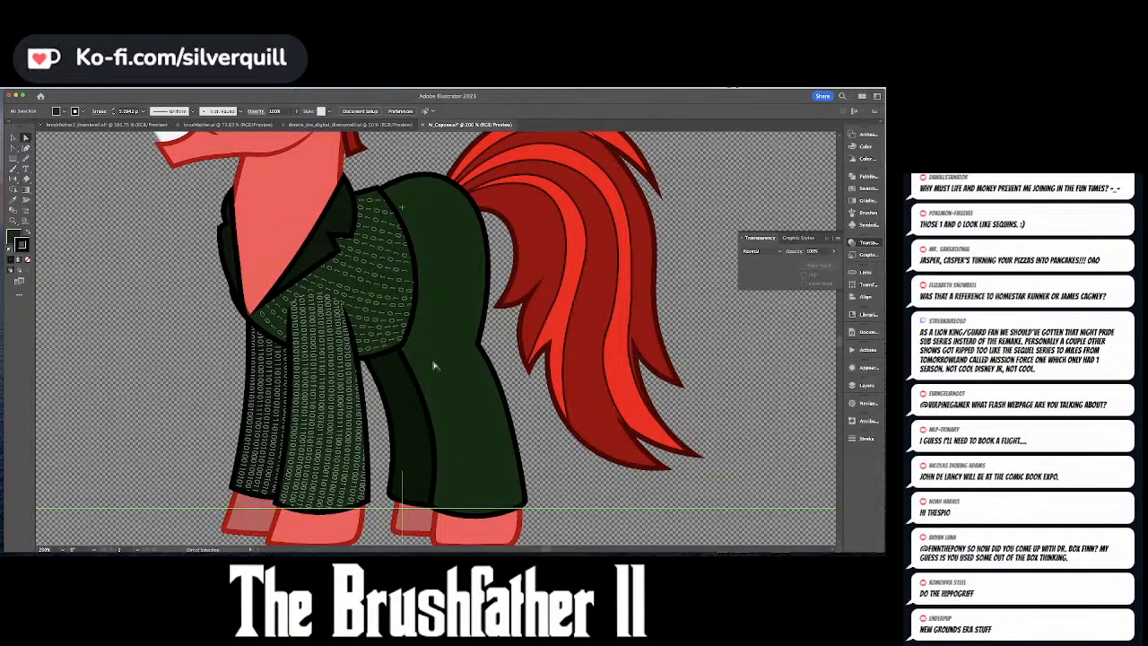
double_click(358, 410)
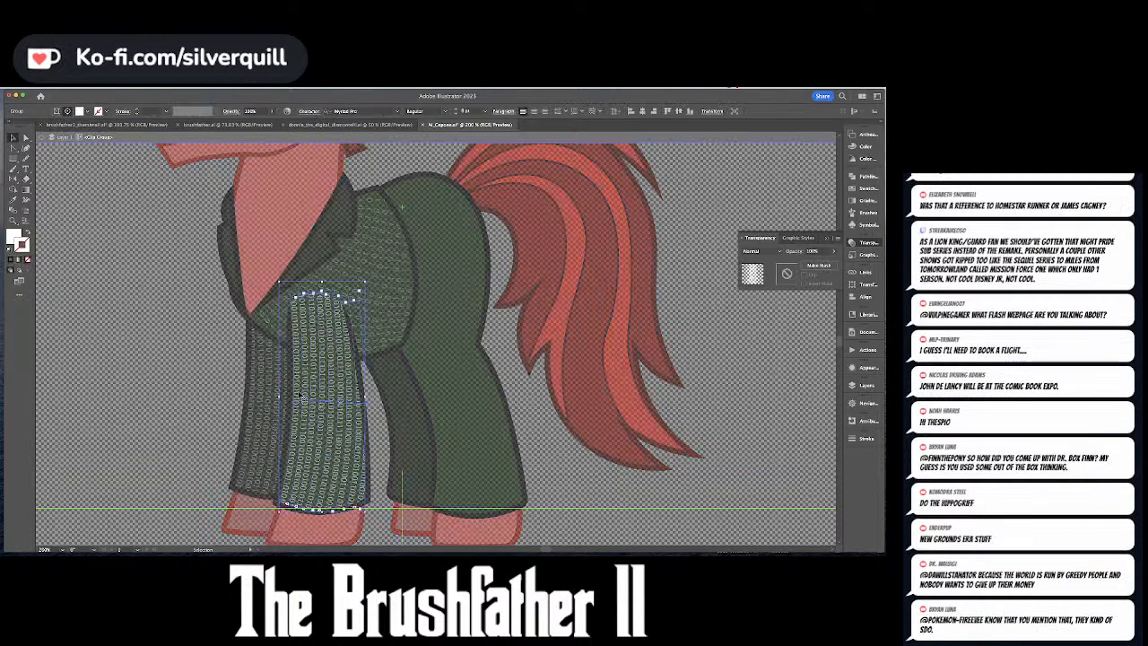
key(v)
key(Escape)
click(453, 390)
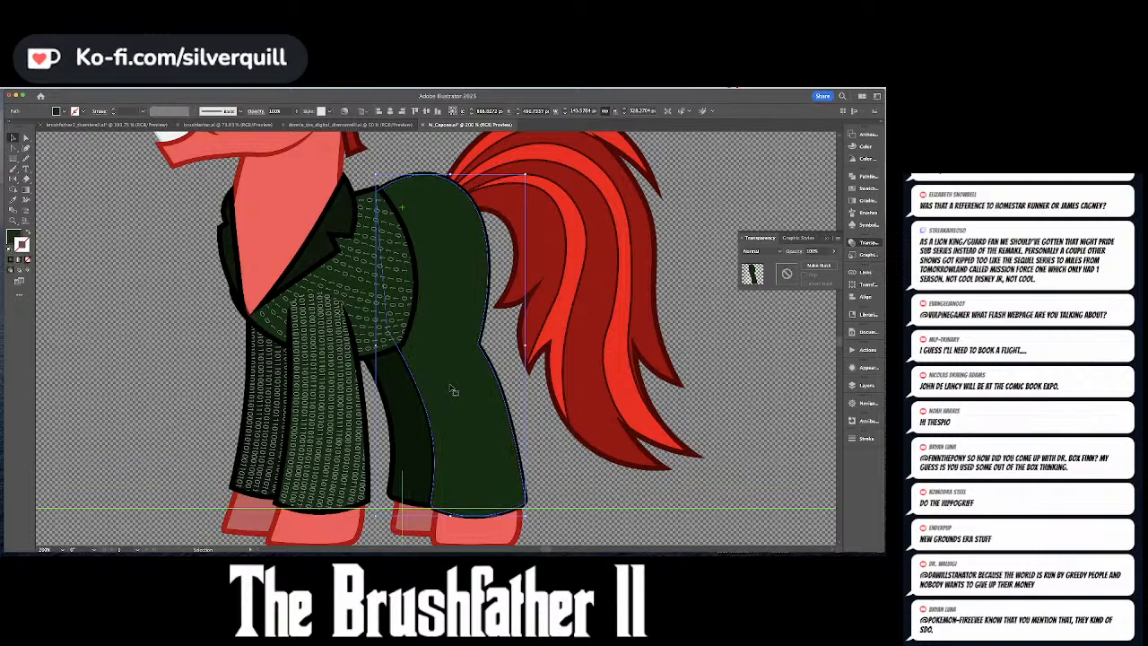
key(a)
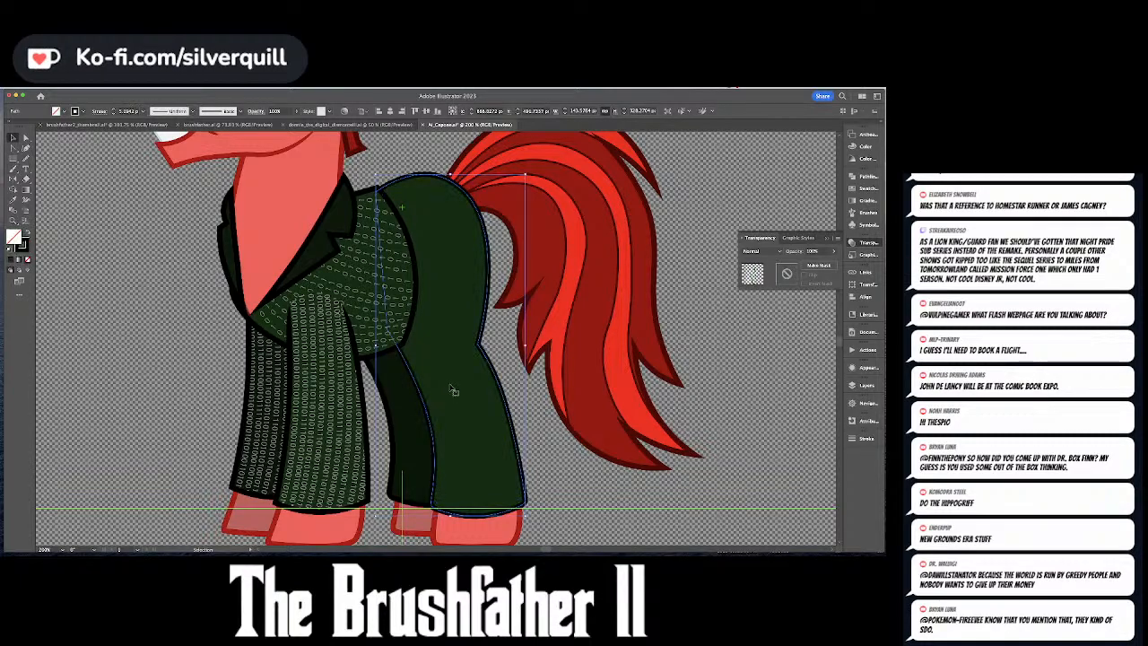
click(451, 388)
key(alt+Right)
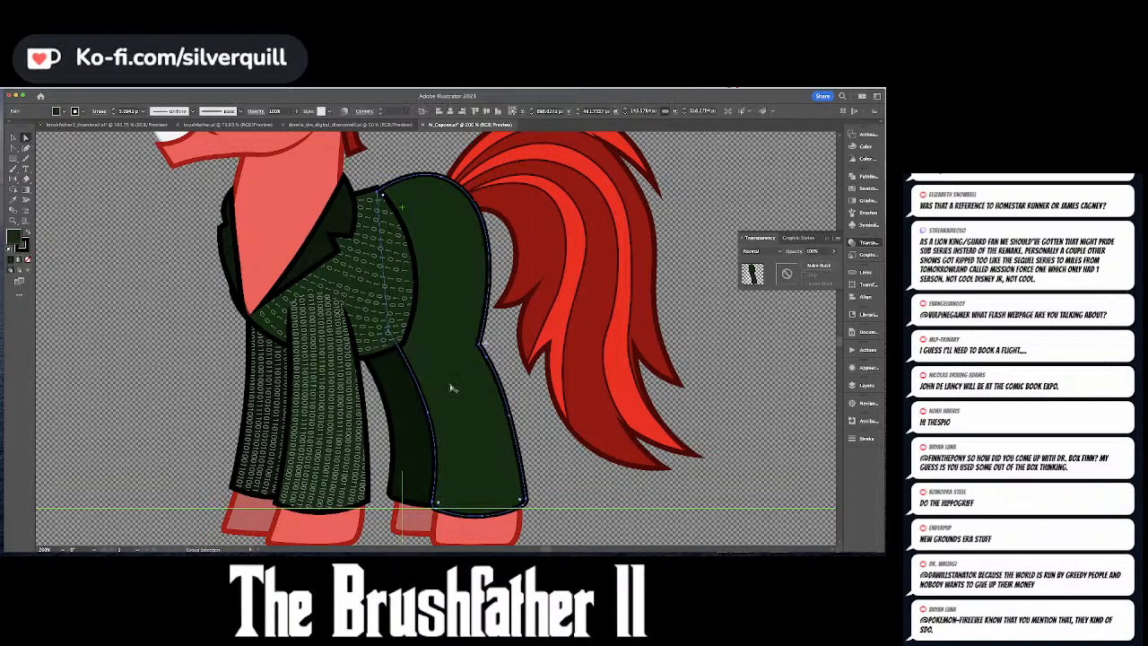
key(super+z)
key(super+z)
key(super+z)
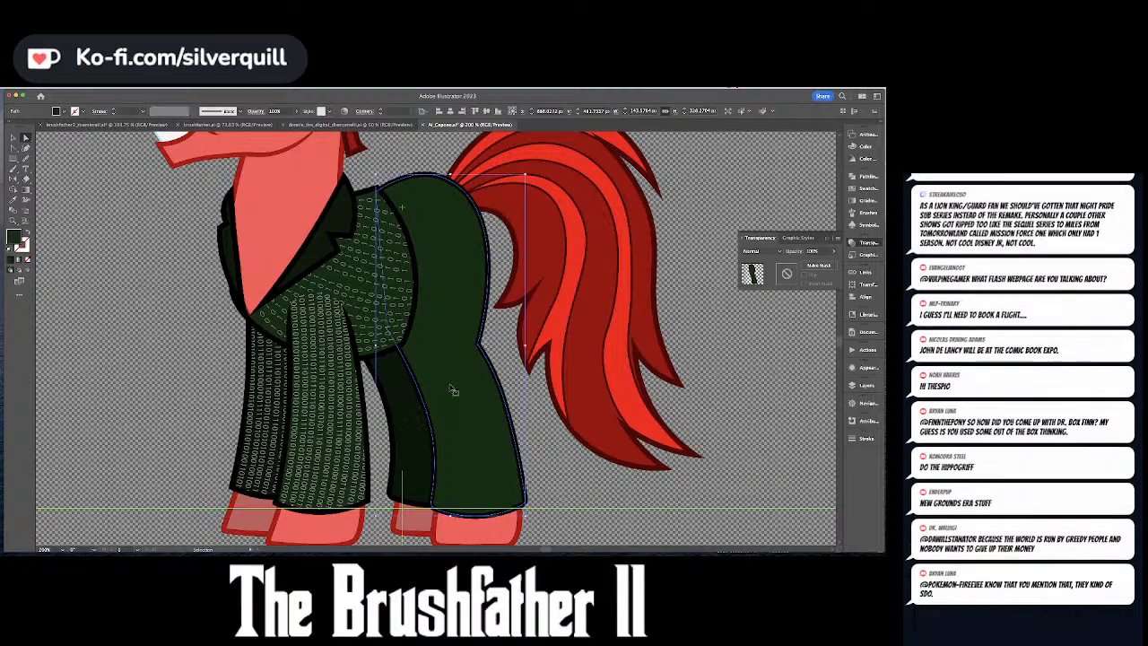
- Move the near foreleg's binary-line clipping group onto the near hind leg, tilt it along the leg, and paste it in front of that leg
key(v)
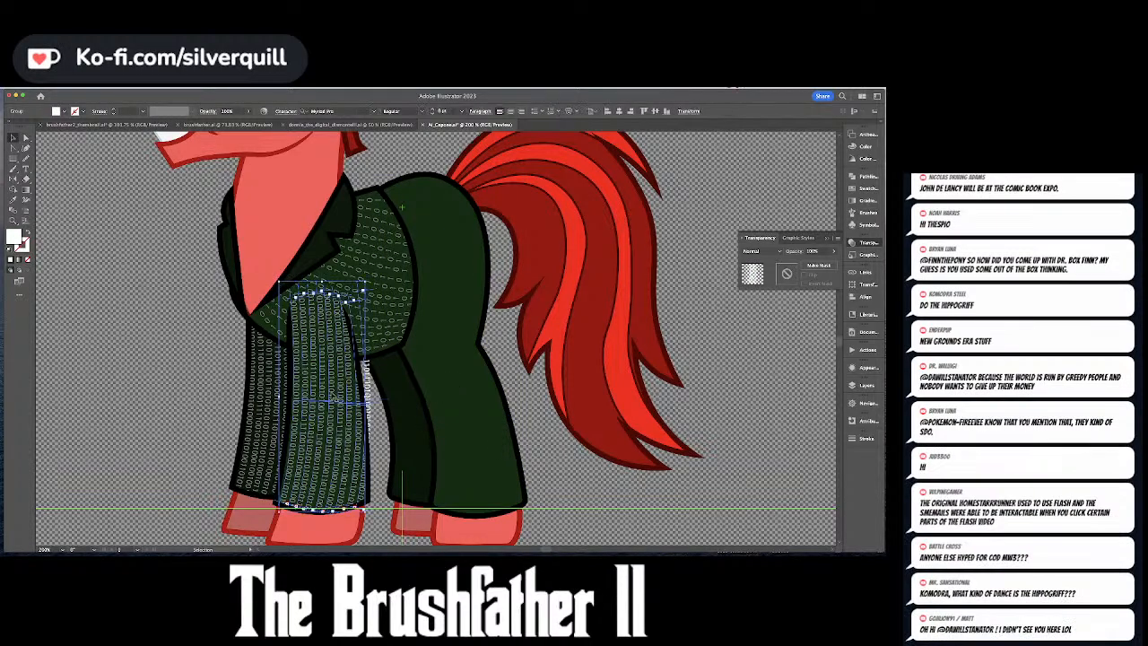
drag(334, 396, 469, 393)
key(e)
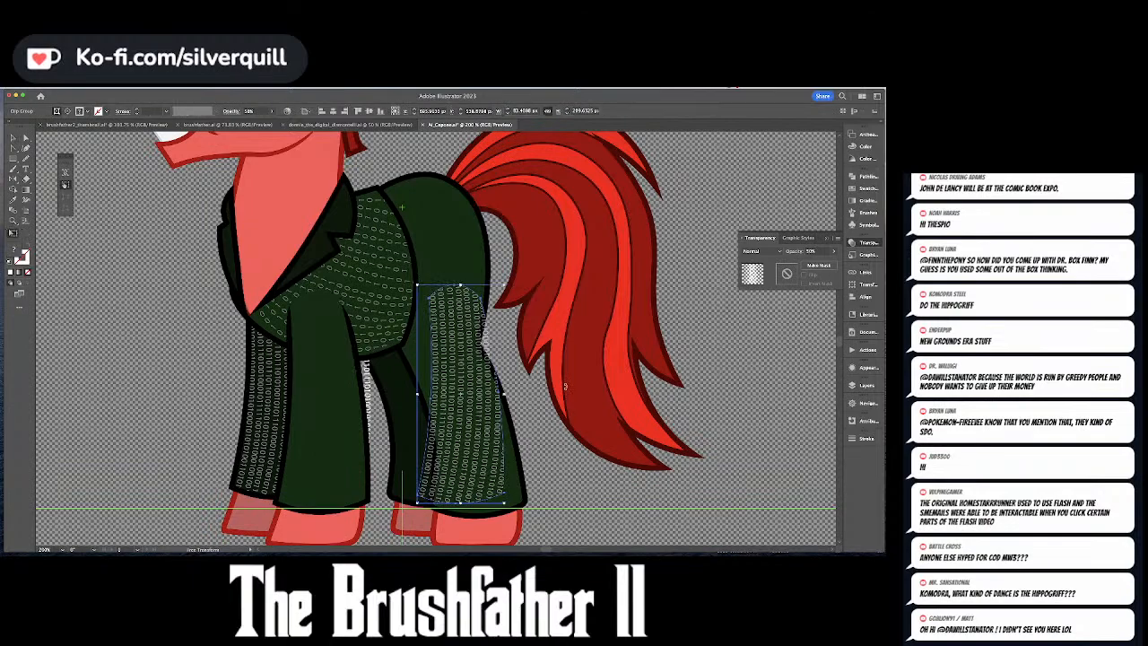
drag(565, 387, 562, 366)
key(super+x)
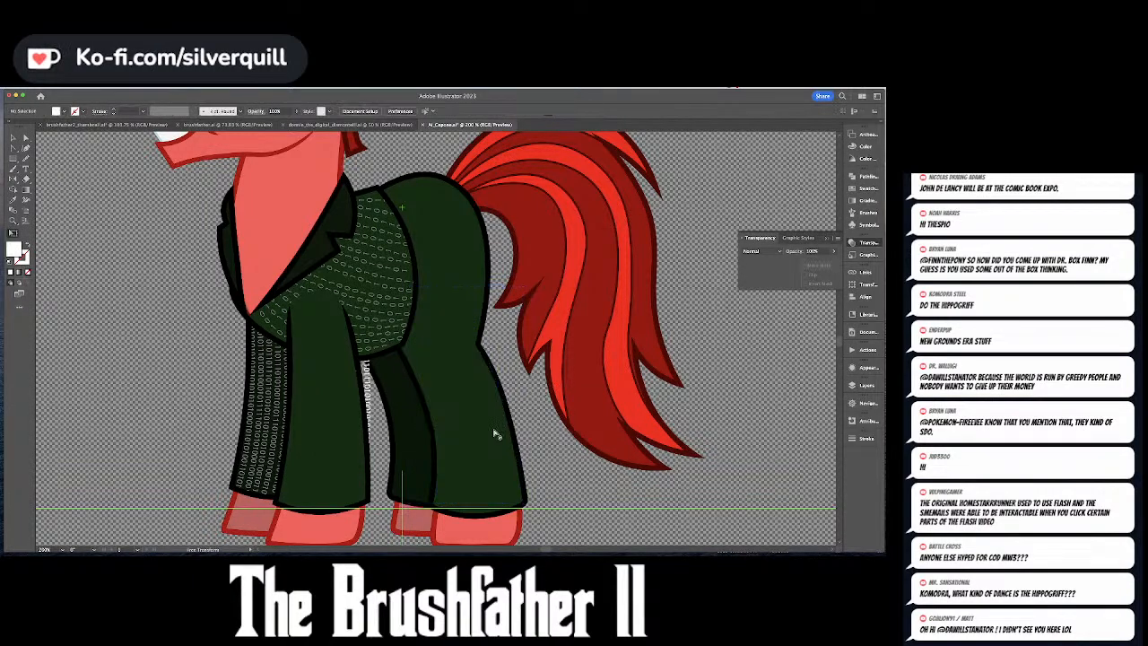
key(a)
click(493, 435)
key(super+f)
key(super+7)
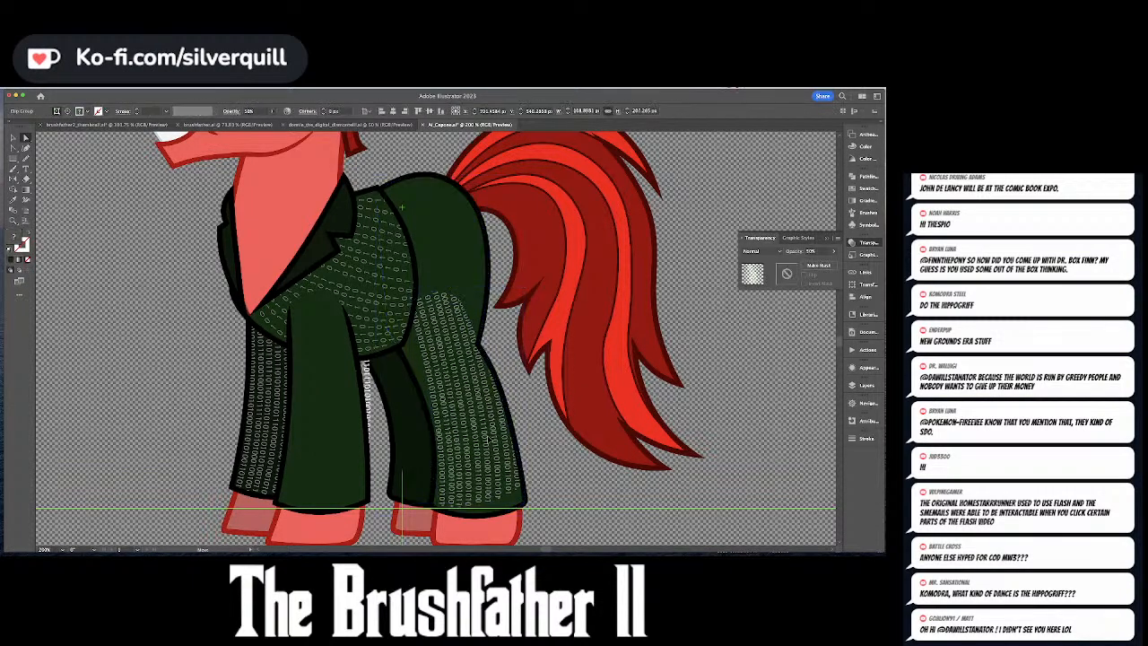
click(484, 436)
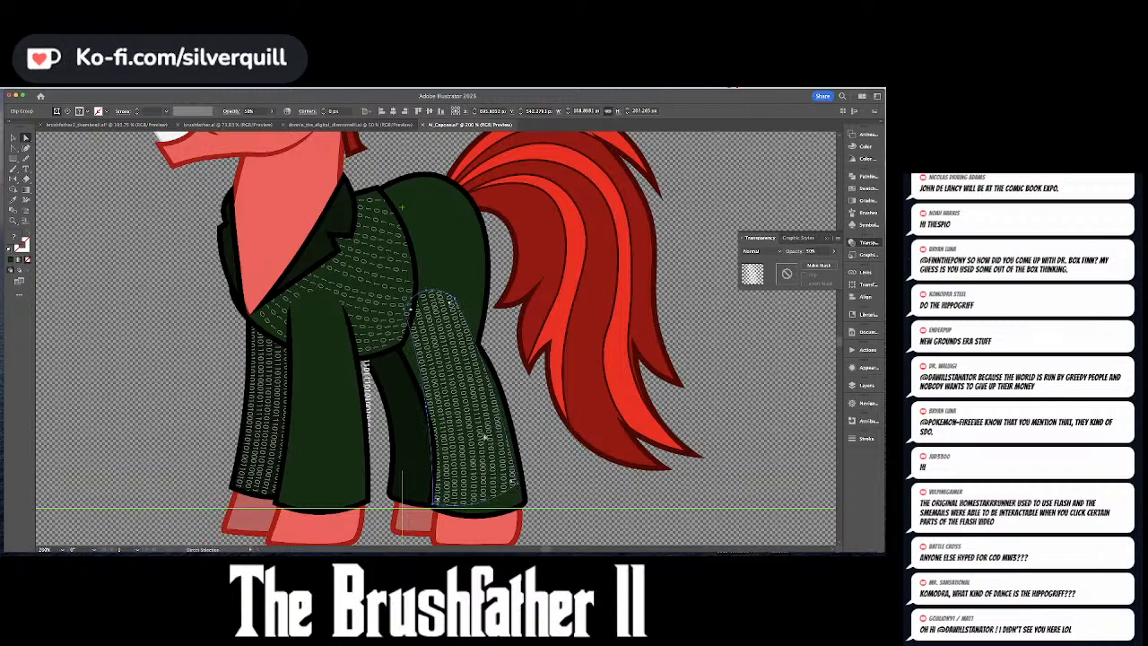
- Fit the clipping shape's lower corners to the near hind leg's hem and extend a middle binary text path below it
drag(518, 485, 527, 503)
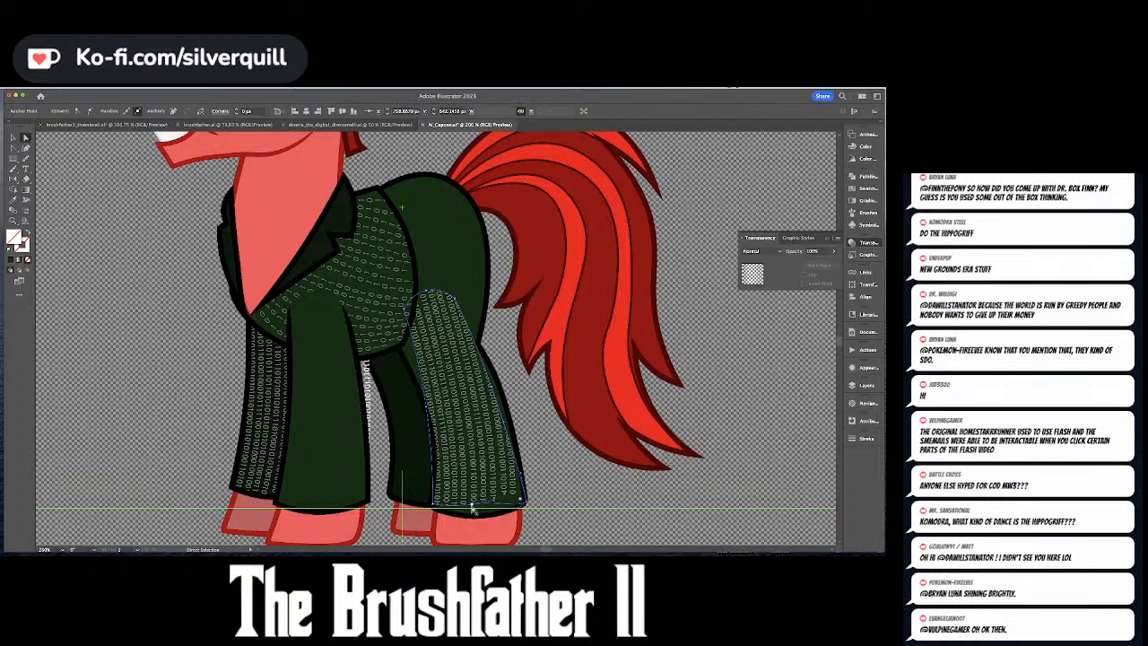
drag(472, 505, 434, 510)
click(471, 507)
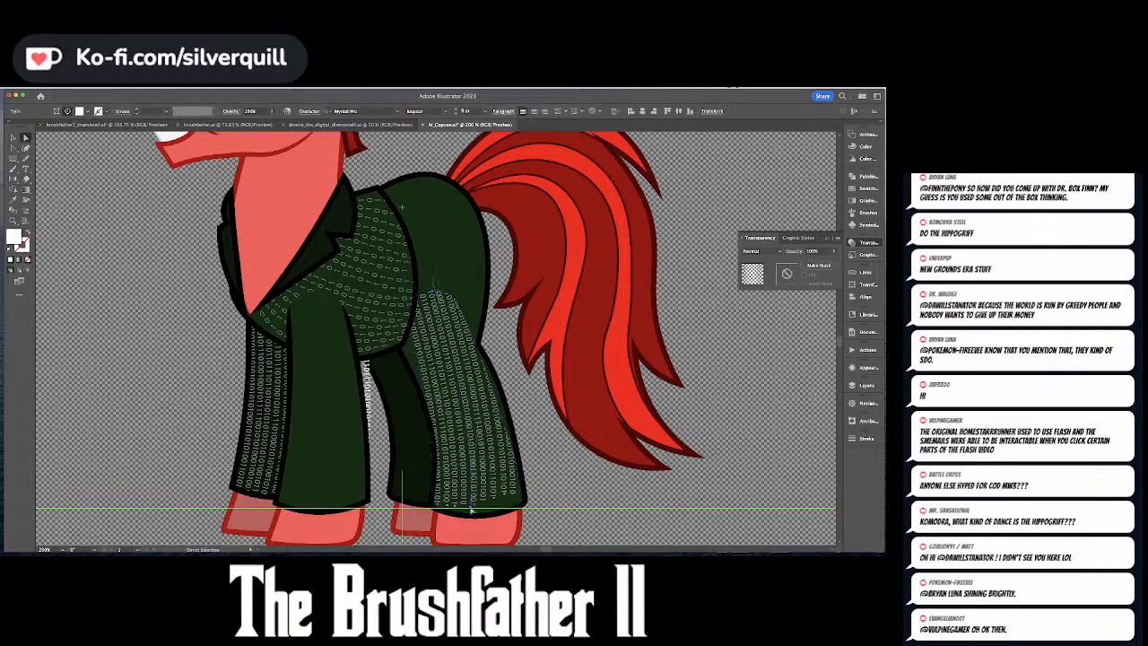
drag(473, 508, 471, 525)
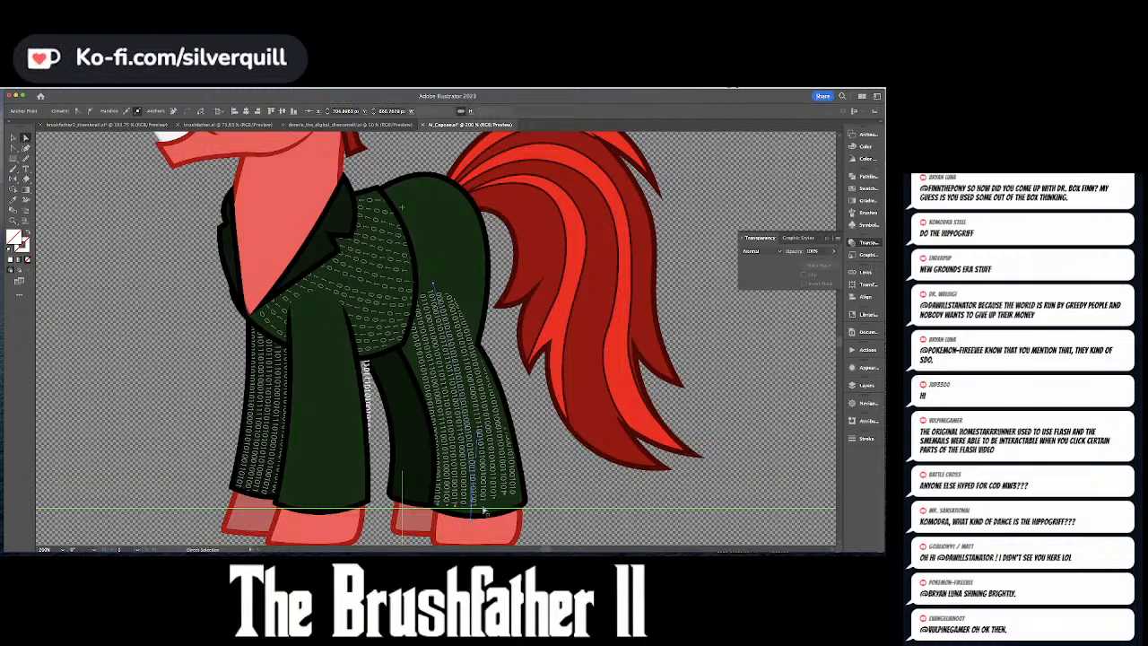
click(504, 505)
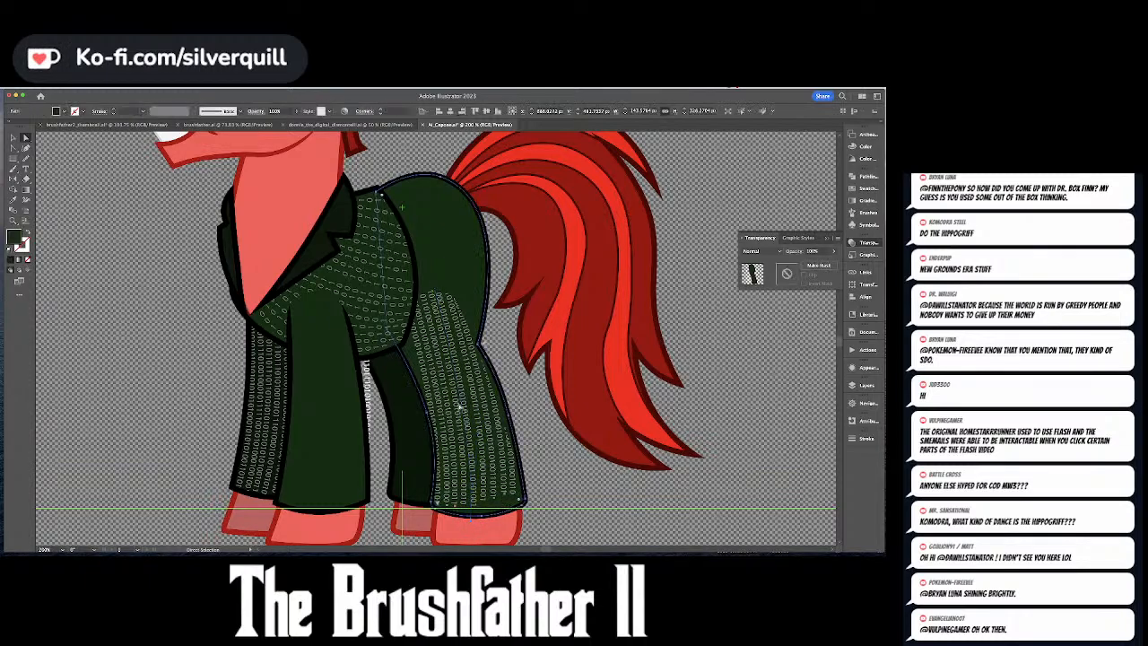
- Reshape the frontmost binary text path so it follows the near hind leg's front edge up to the jacket
click(409, 299)
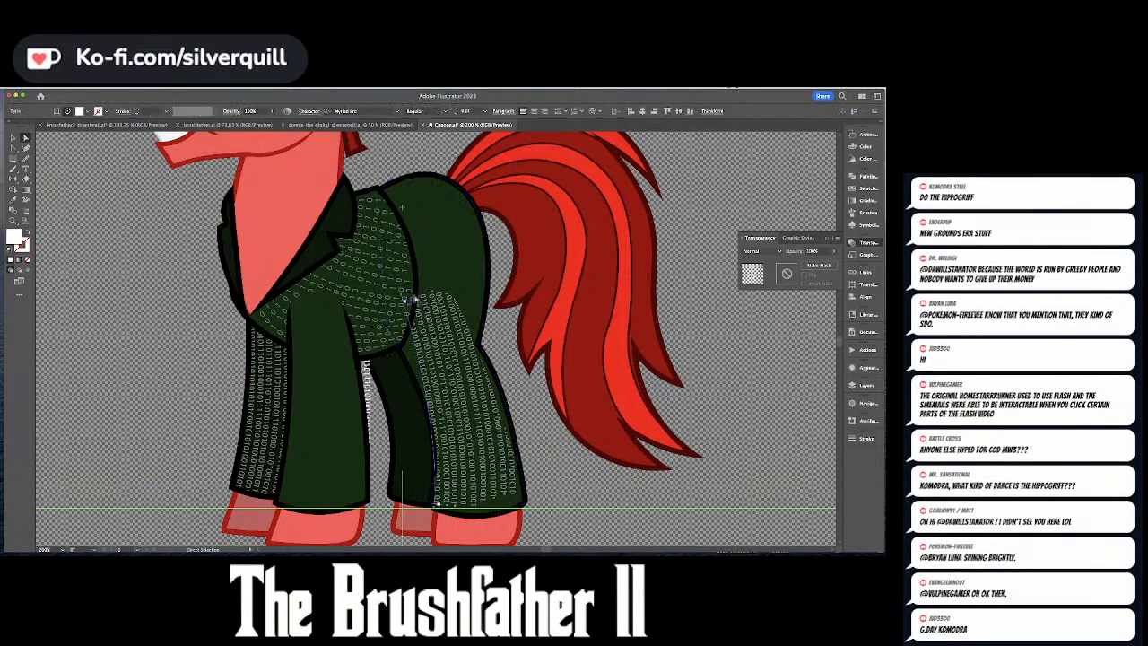
click(415, 298)
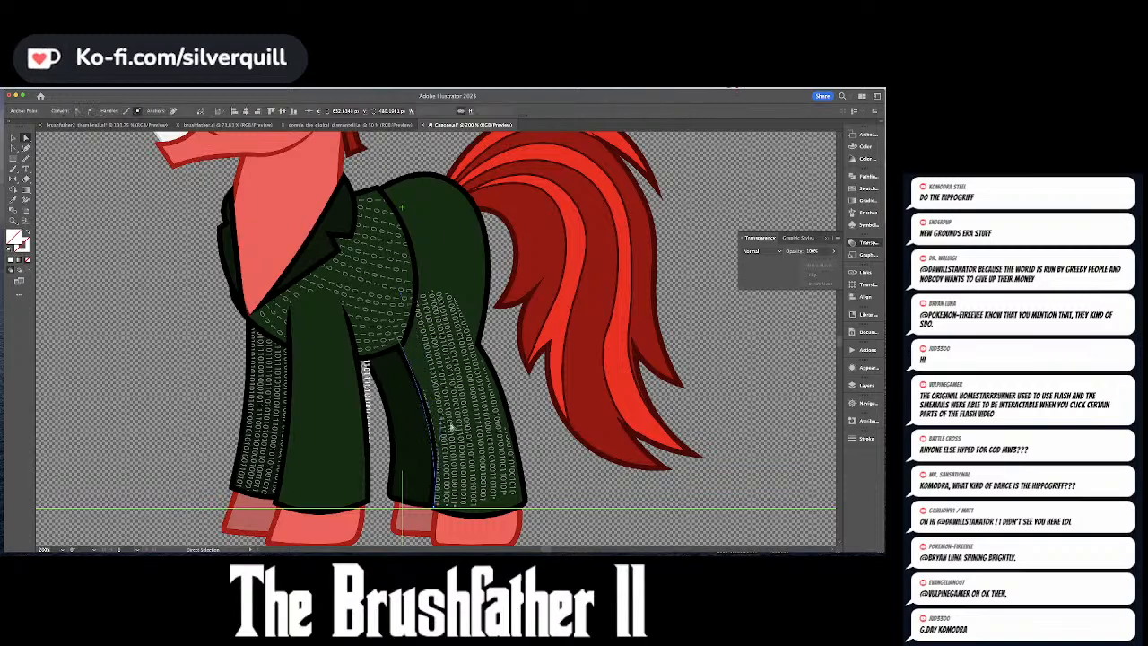
drag(441, 420, 447, 395)
click(418, 351)
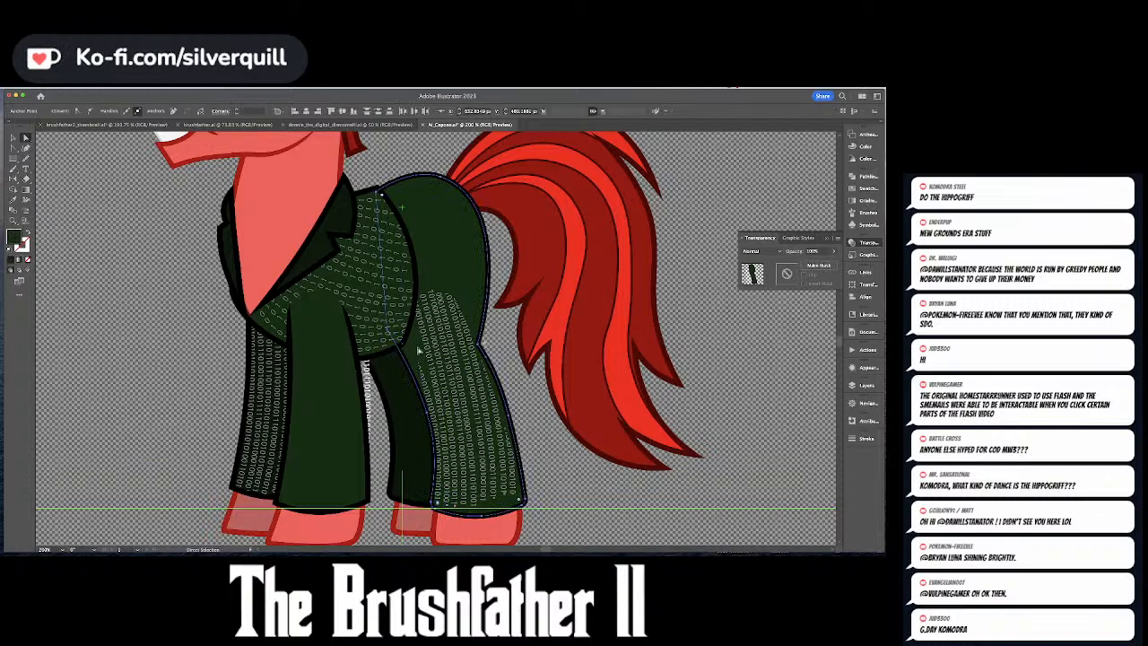
click(415, 352)
click(413, 355)
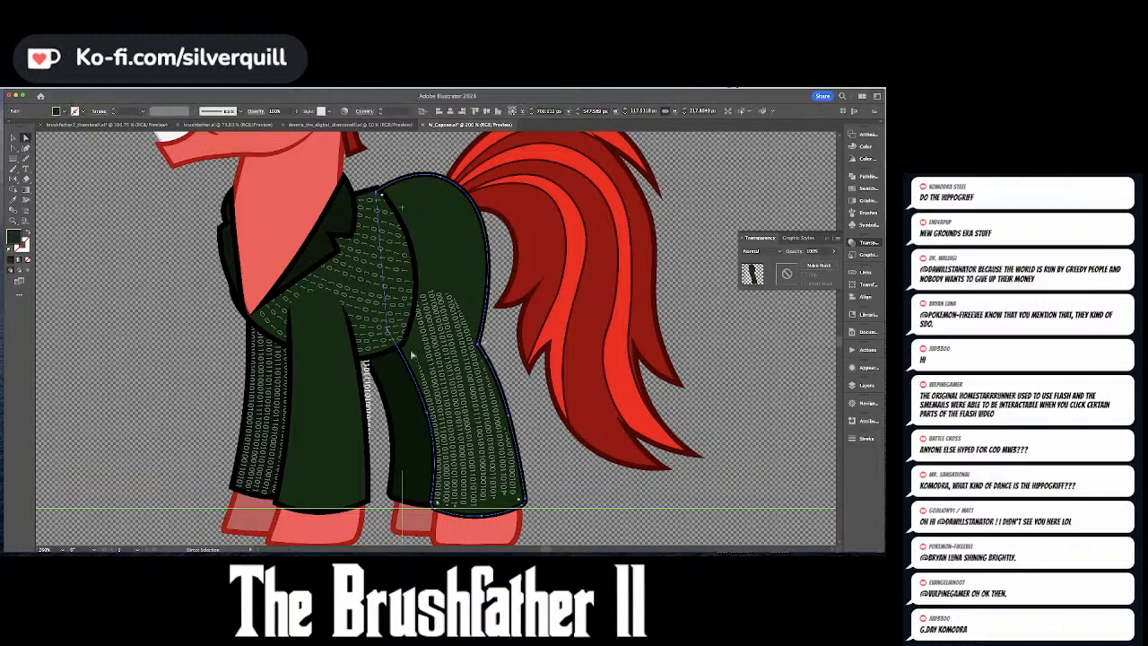
click(419, 364)
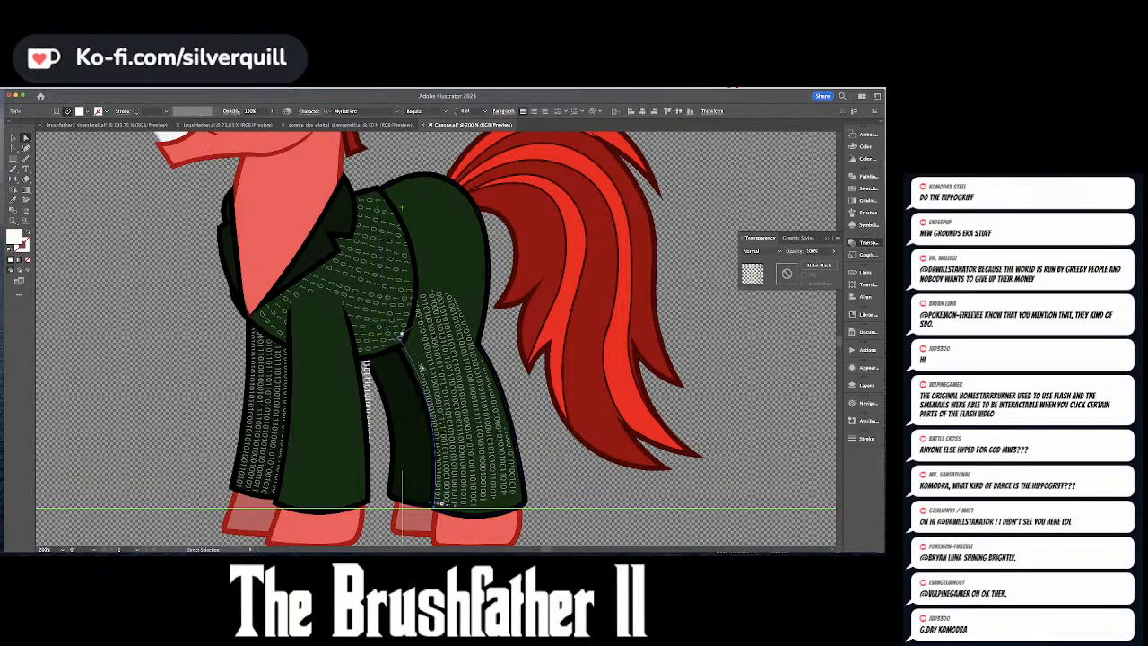
- Pull the clipping shape's upper front corner to the jacket hem and curve it along the near hind leg's front edge
key(v)
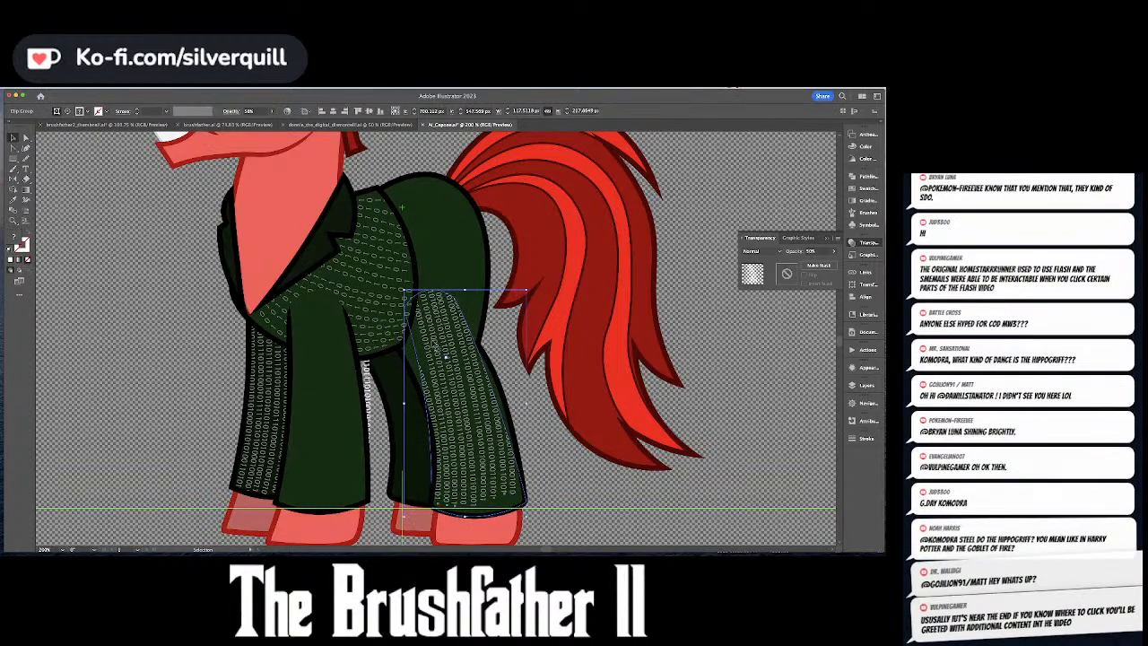
key(a)
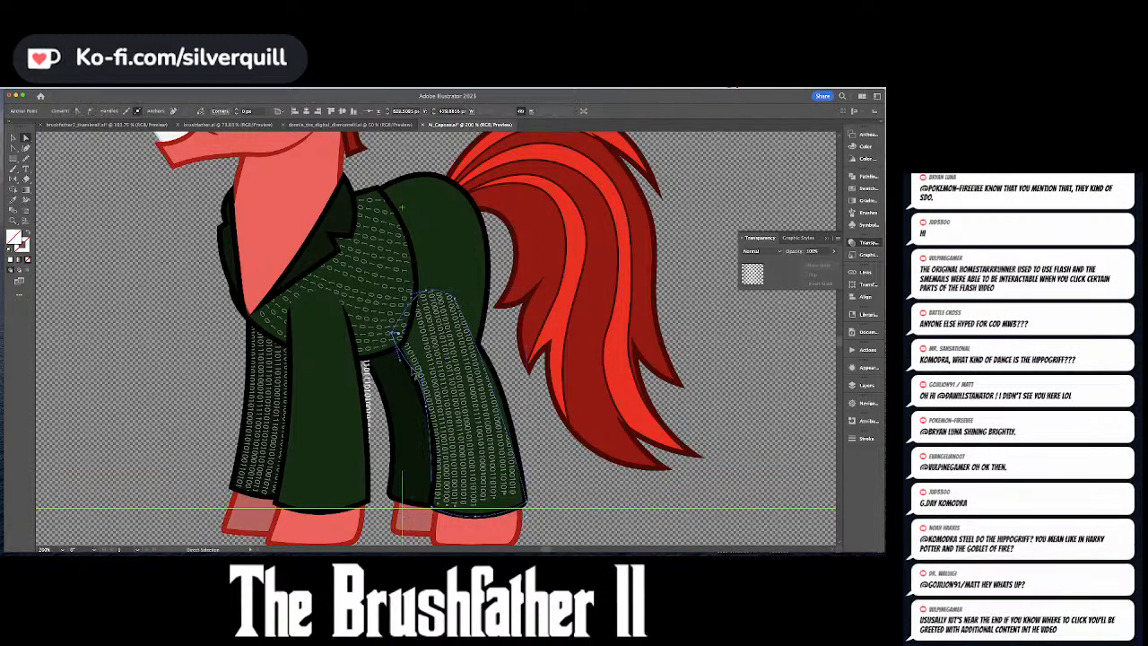
click(418, 373)
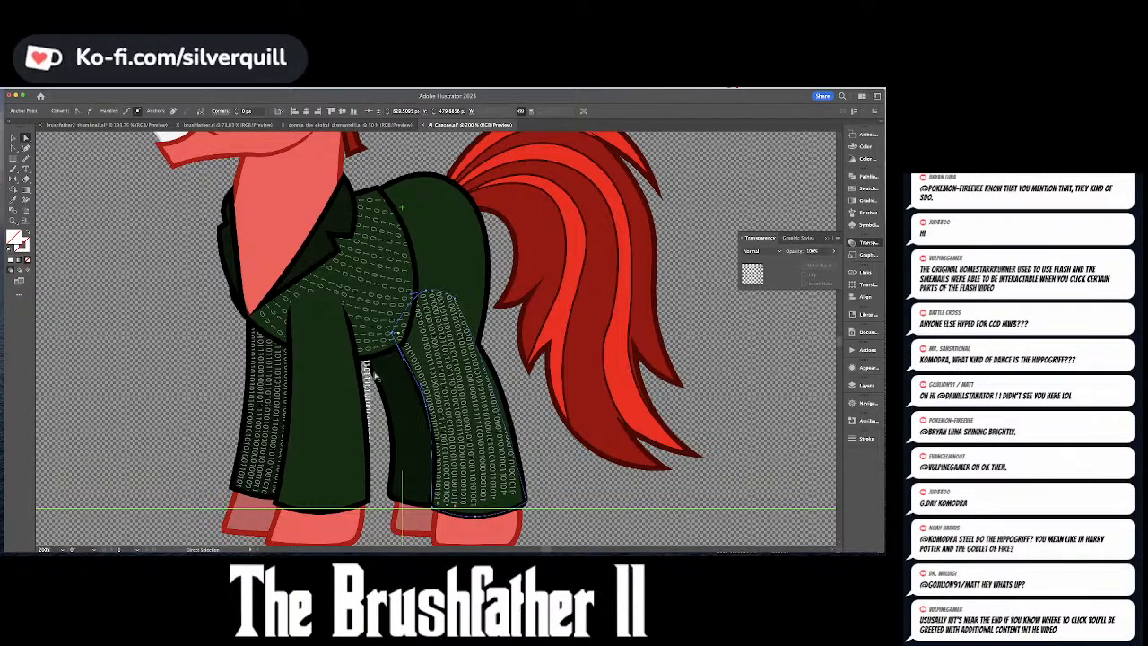
- Copy the fitted hind-leg binary-line group, and undo the edits until the original group is back on the near foreleg
click(458, 366)
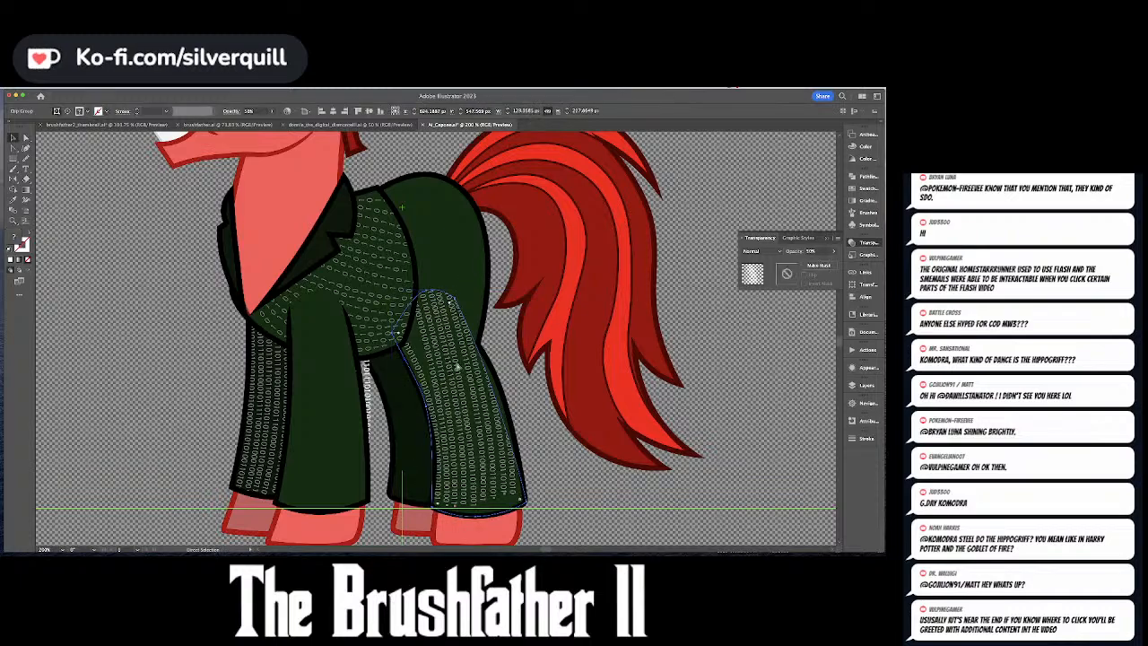
key(super+z)
key(super+z)
key(super+z)
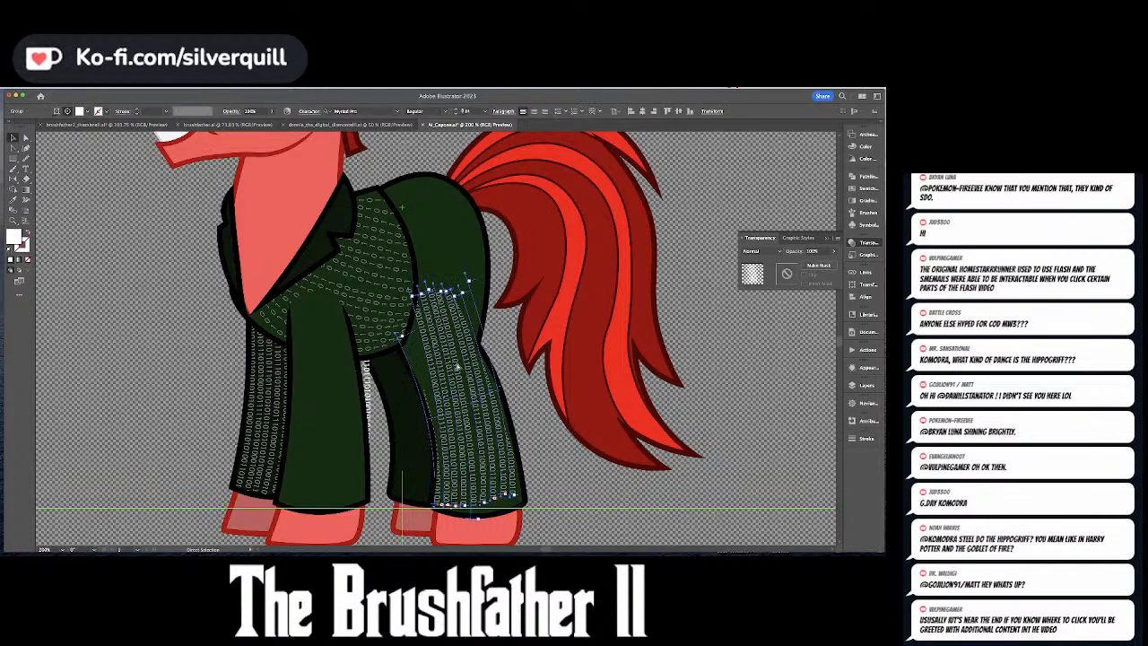
key(super+z)
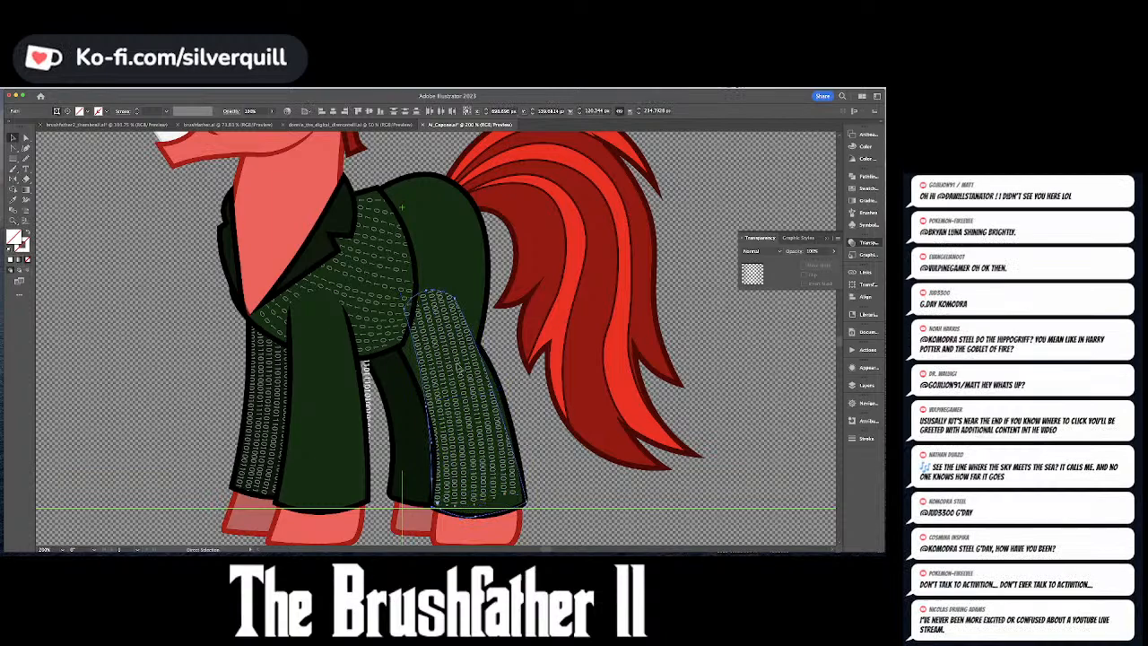
key(super+z)
key(super+z)
key(super+z)
key(super+z)
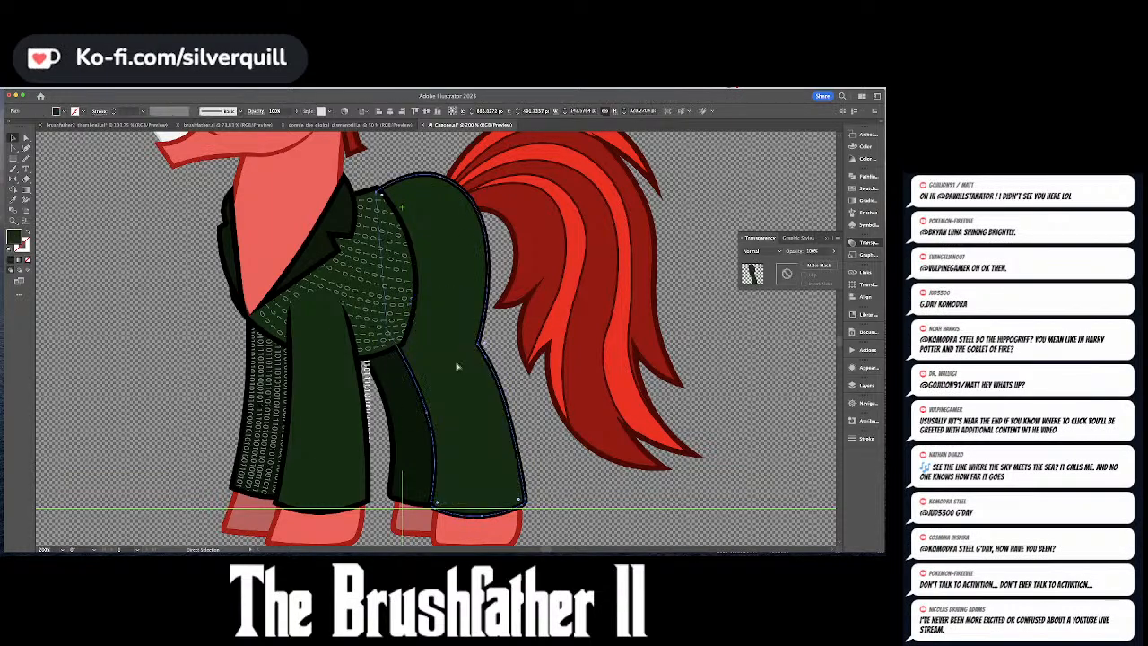
key(super+z)
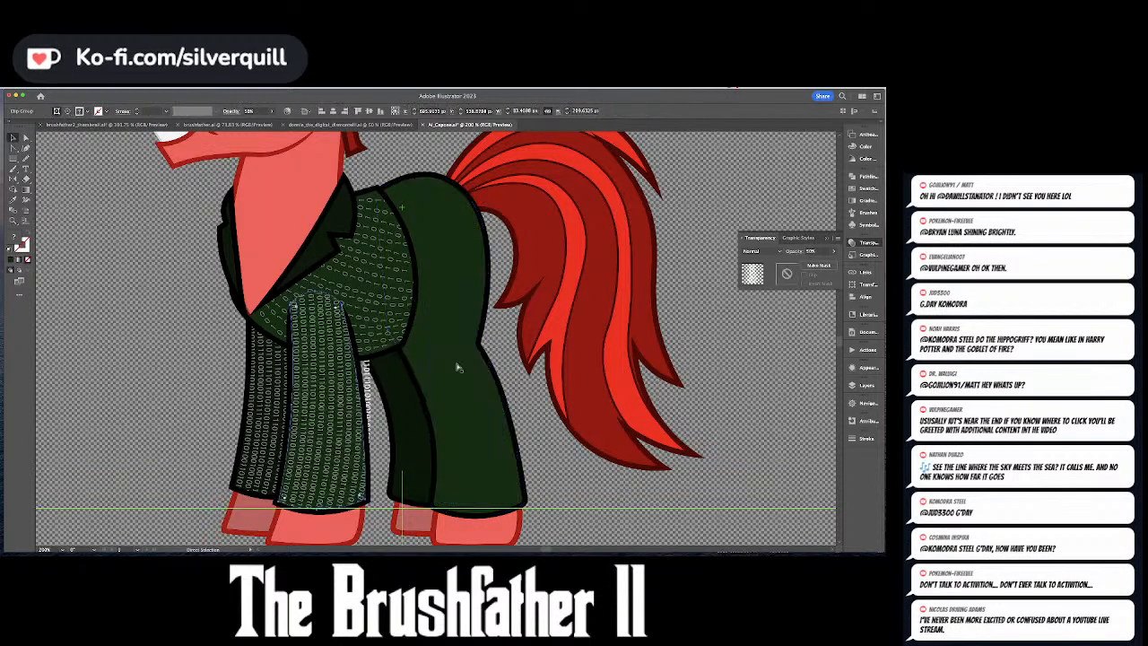
- Delete the stray binary text line behind the near foreleg, and place the fitted binary-line group back on the near hind leg
click(534, 398)
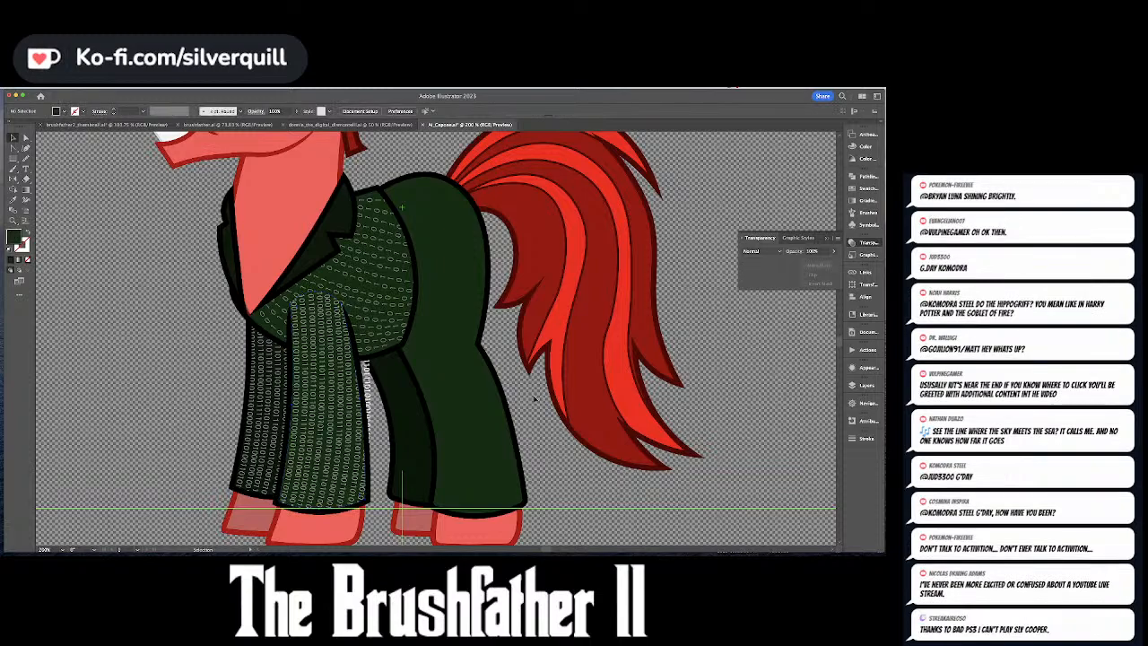
key(a)
click(367, 378)
key(Delete)
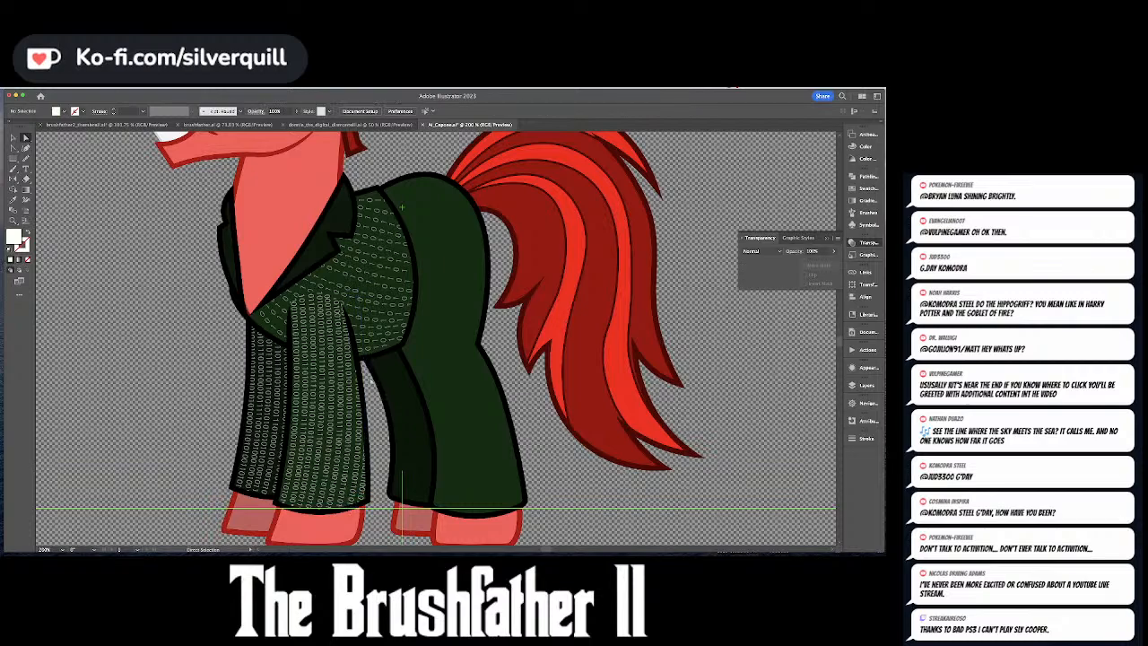
key(super+z)
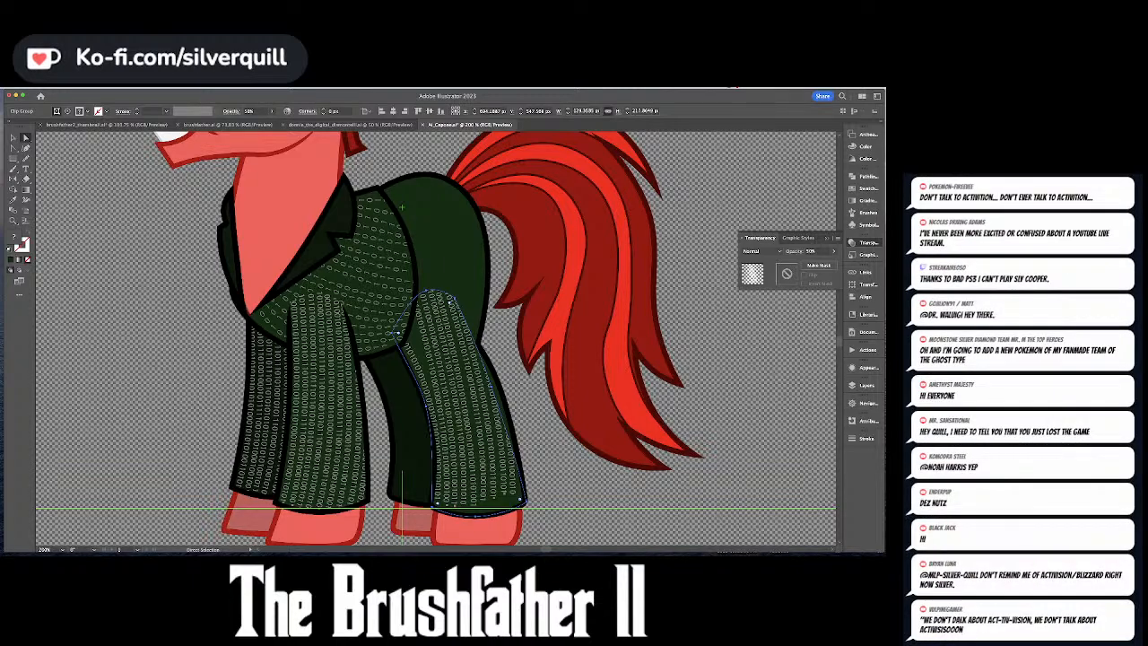
- Move the clipping shape's rear corner to the notch behind the near hind leg and its top corner to the jacket hem's upper end
click(522, 409)
click(451, 306)
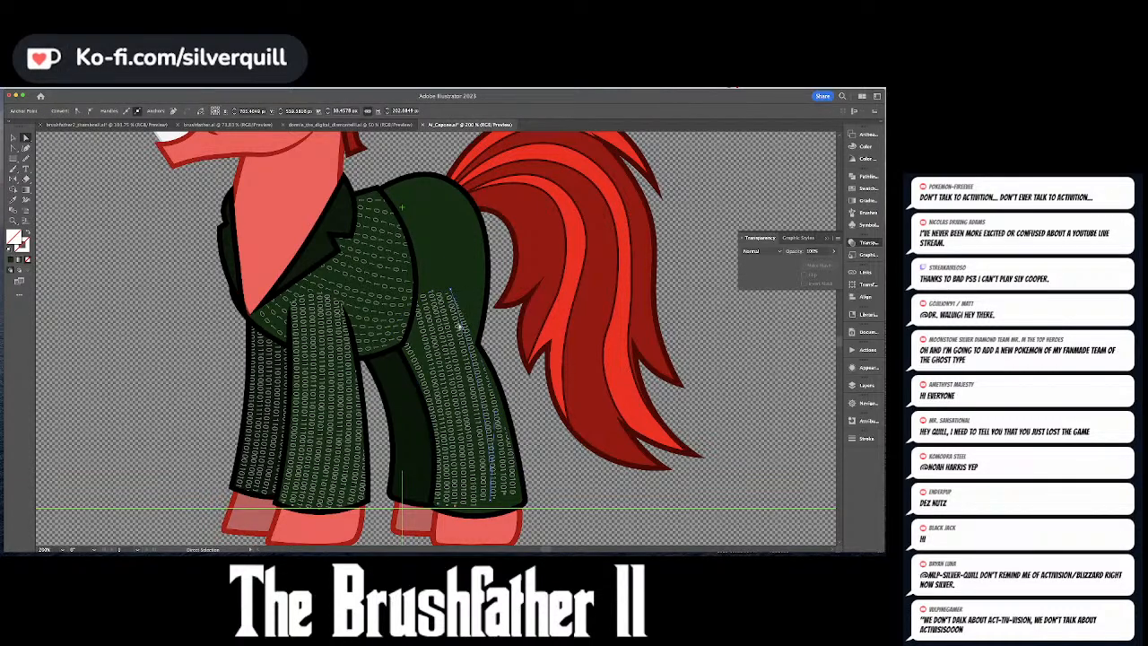
click(458, 328)
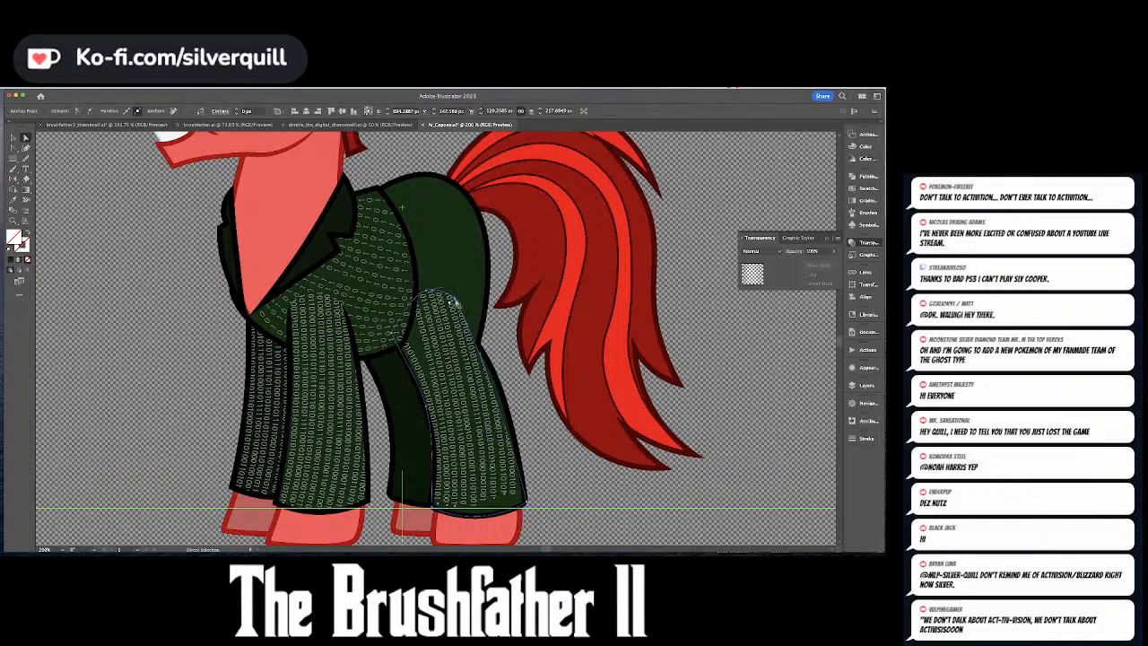
click(506, 395)
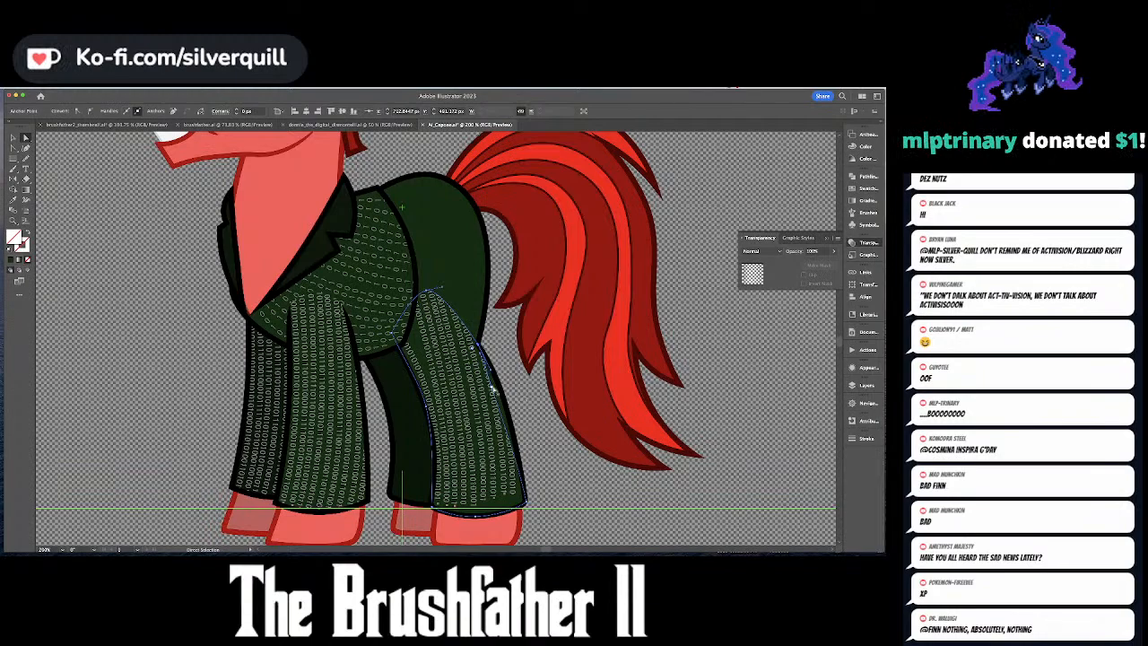
click(404, 209)
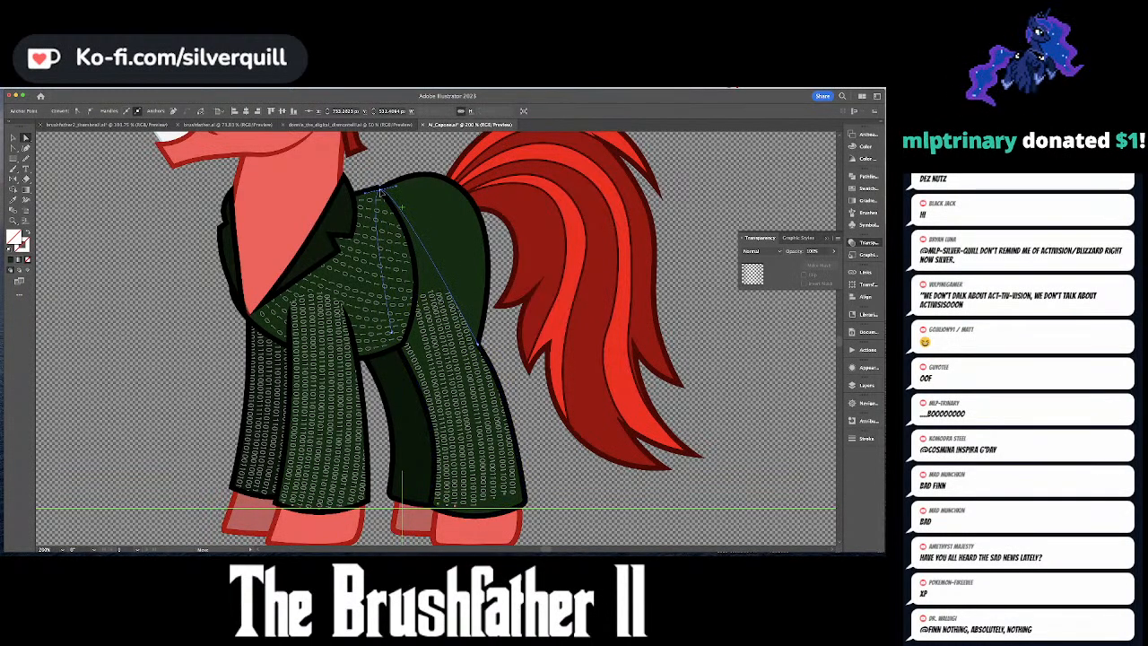
click(380, 191)
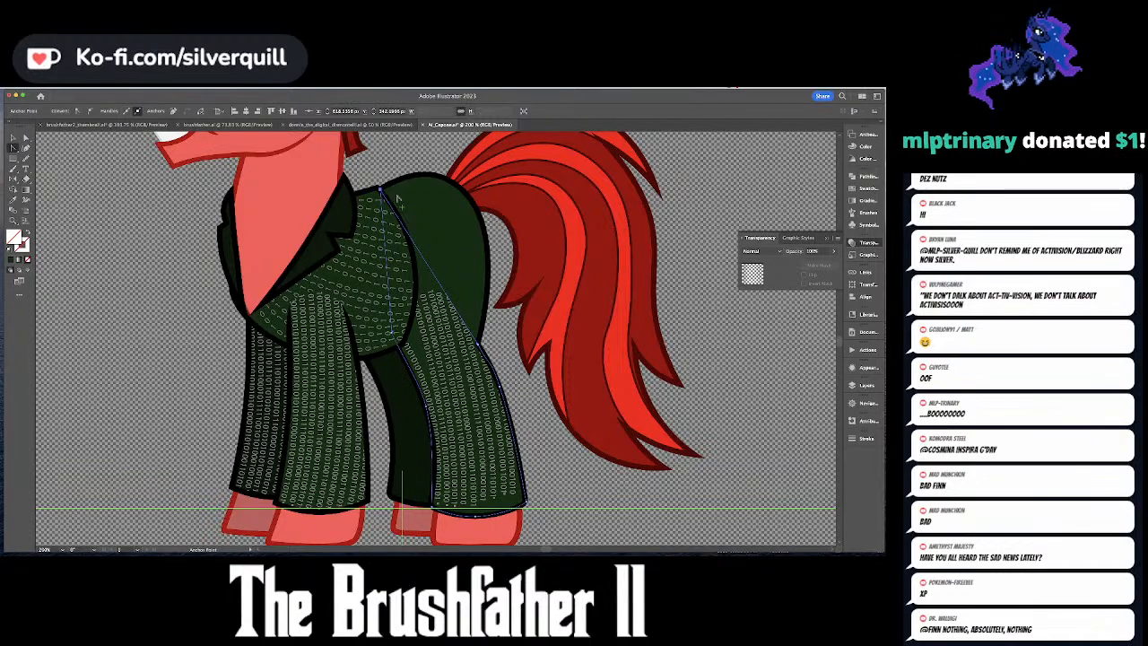
- Bend the clipping shape's upper edge around the rump's outline with the Curvature tool, from the jacket hem to behind the leg
key(shift+grave)
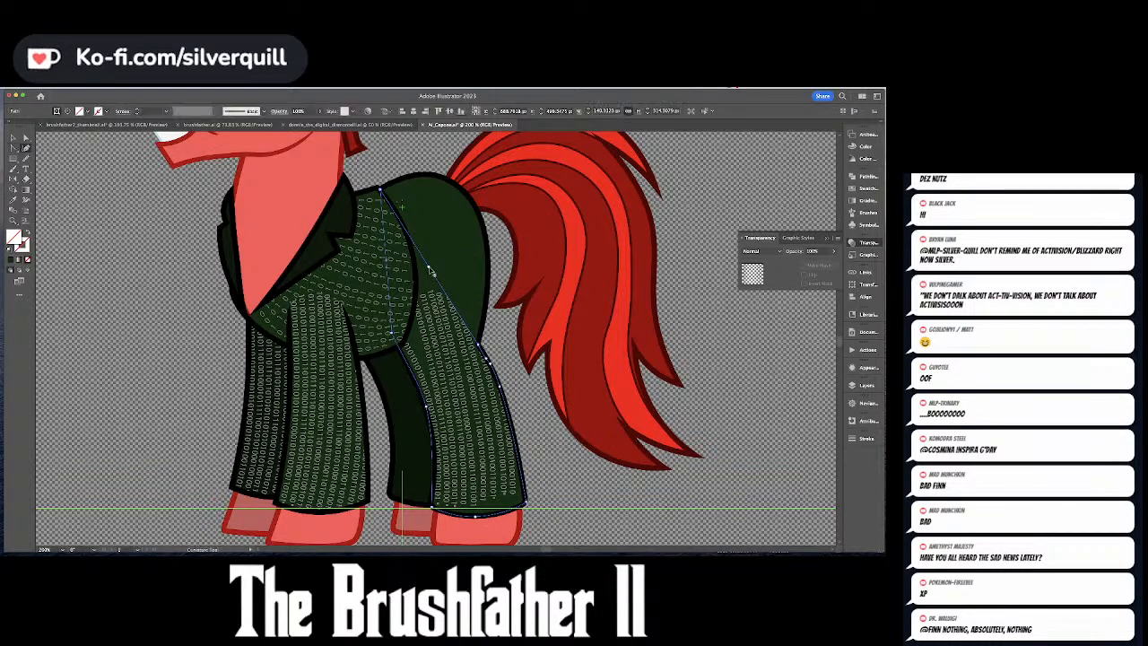
drag(432, 269, 452, 189)
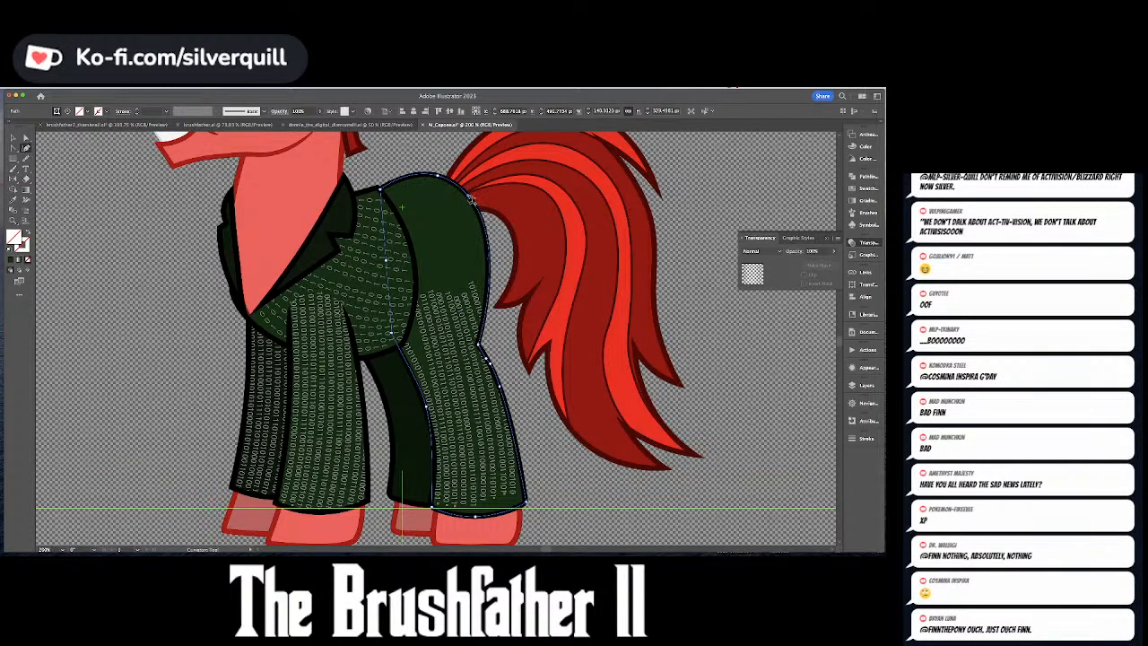
key(super+shift+a)
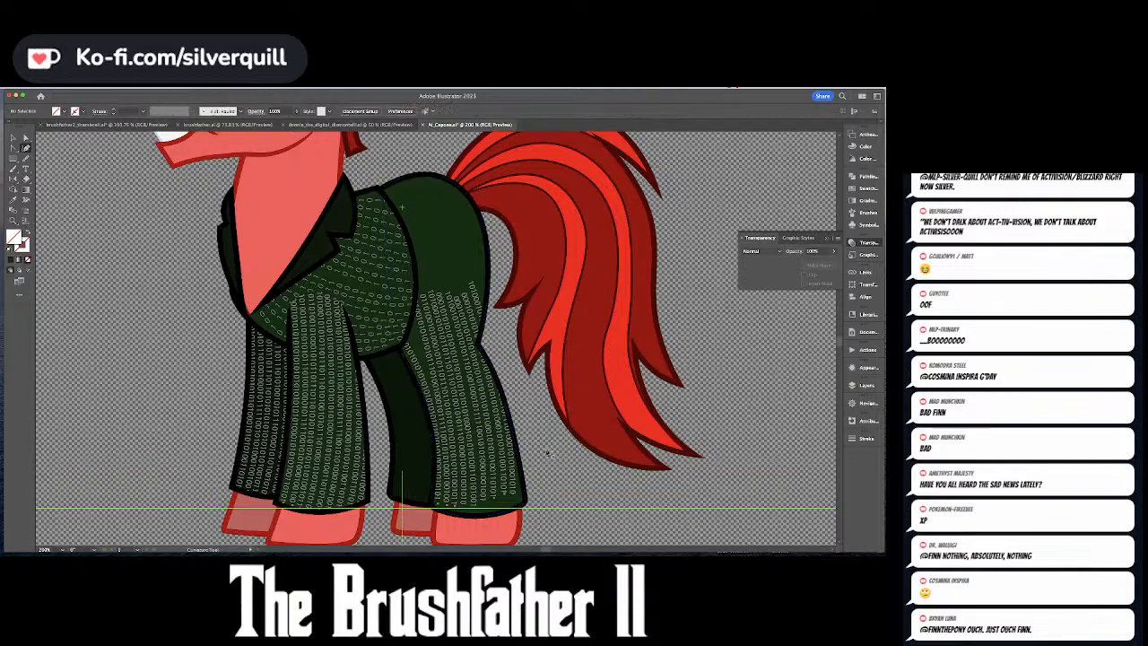
- Move the upper ends of the front binary text paths on the near hind leg to the jacket hem and adjust their curves
mouse_move(548, 453)
mouse_down()
mouse_move(544, 391)
mouse_move(555, 435)
mouse_up()
key(a)
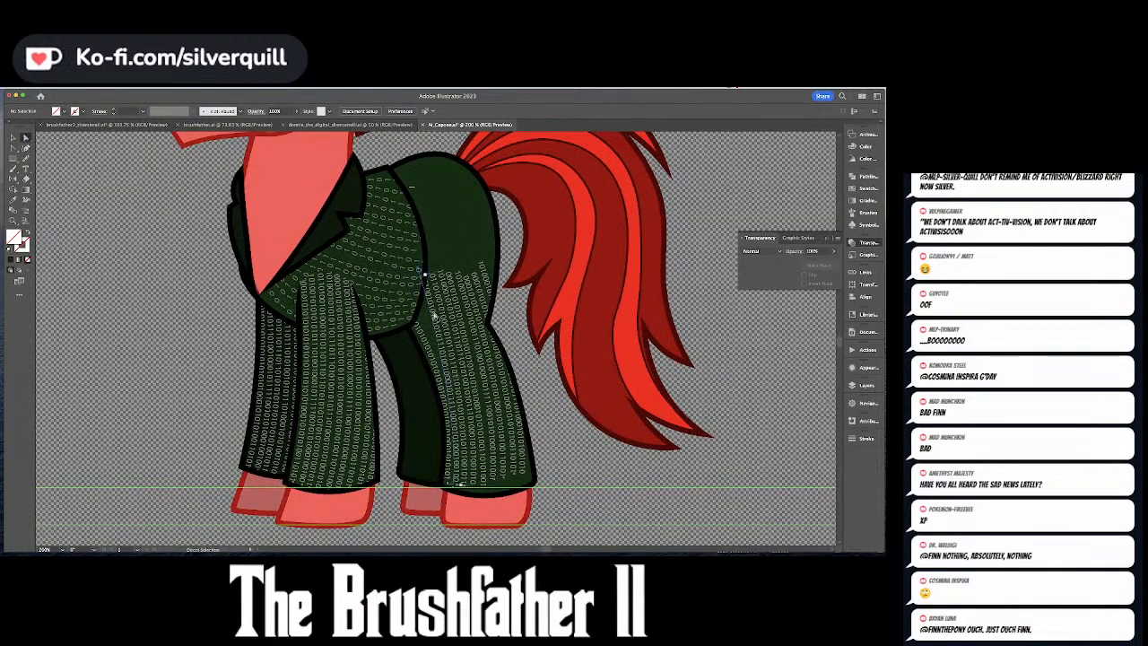
click(417, 269)
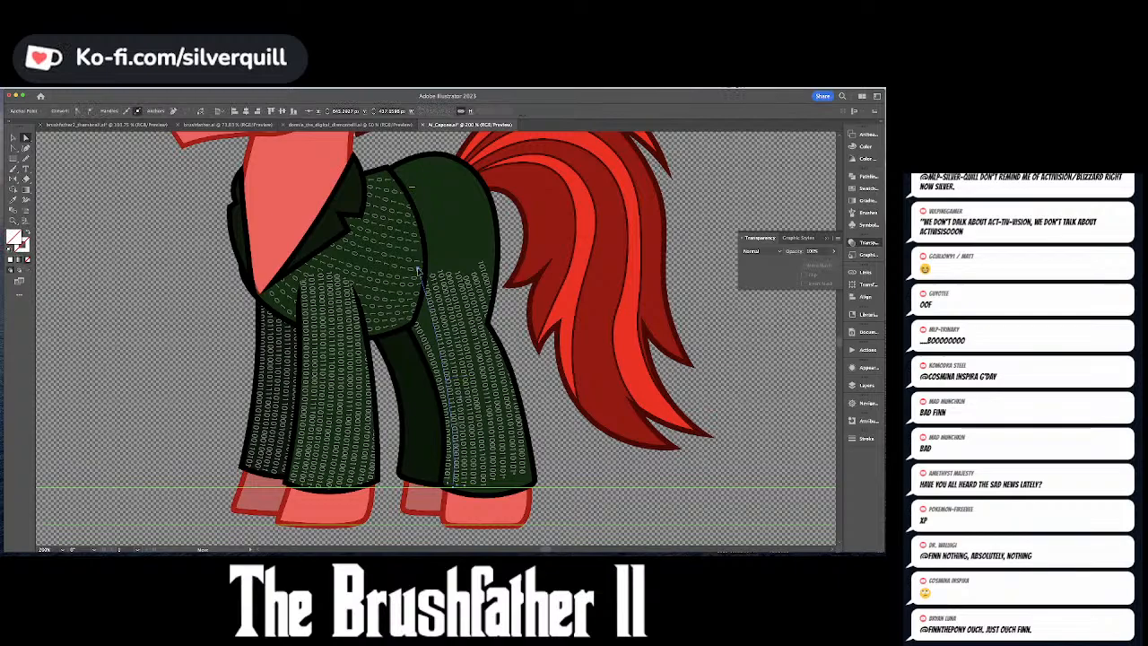
click(463, 399)
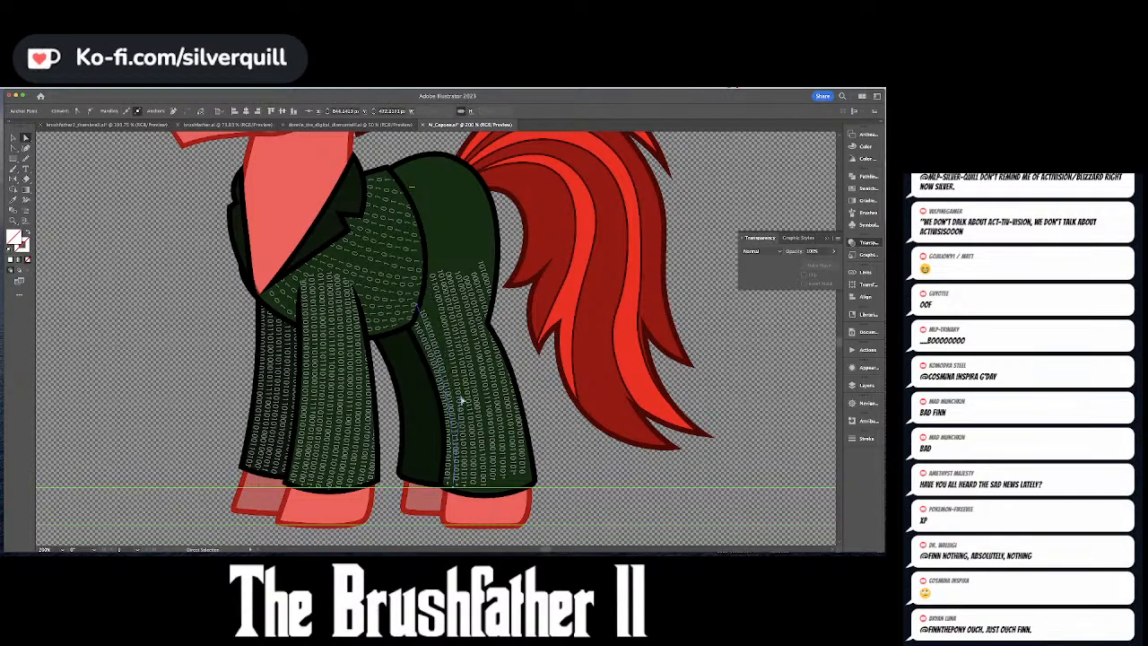
click(428, 270)
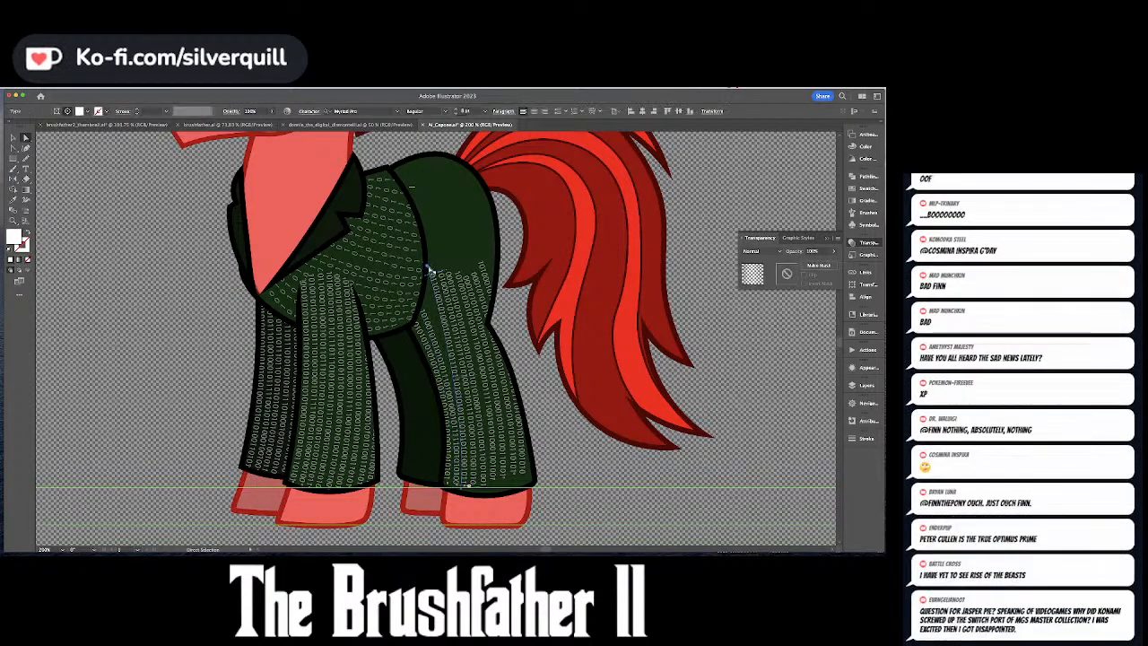
click(425, 274)
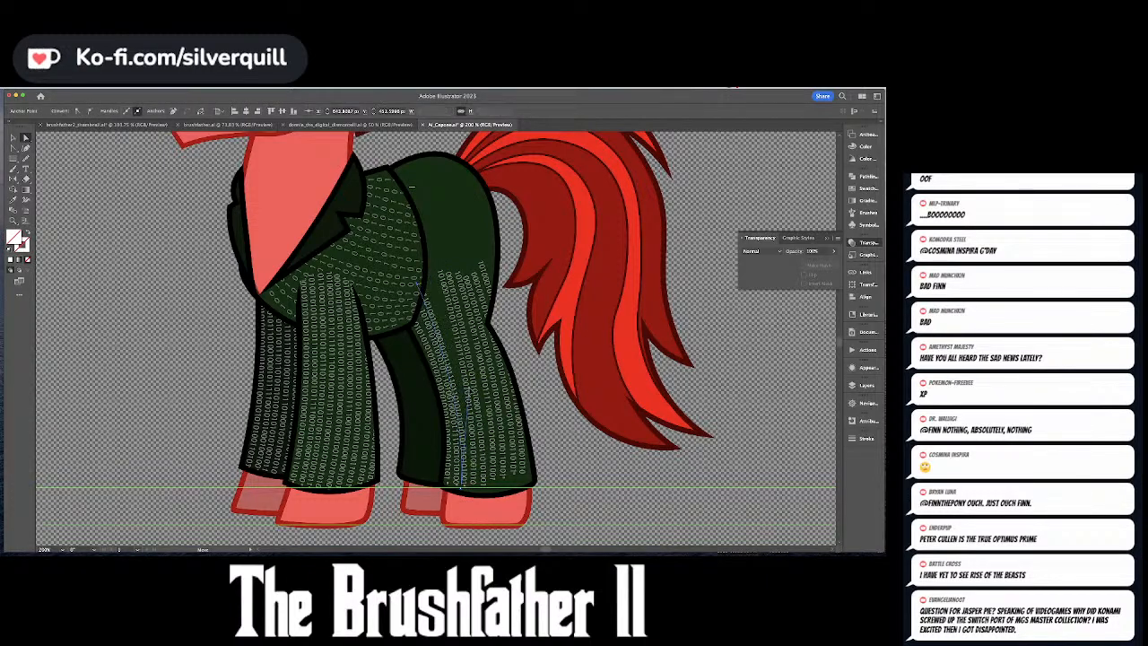
click(471, 391)
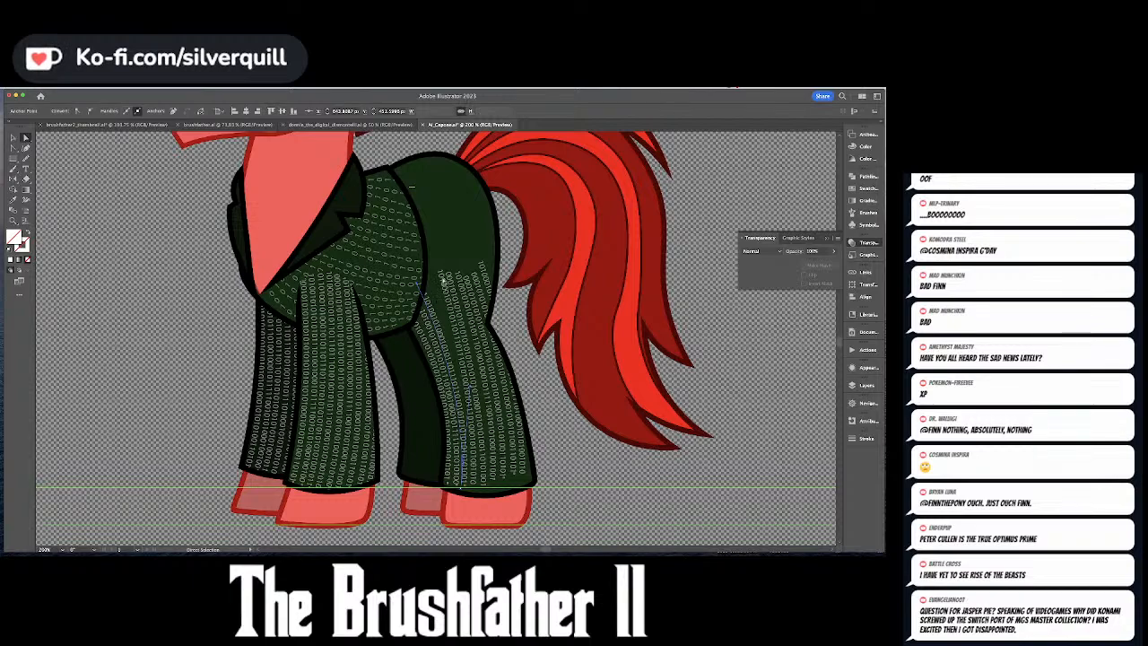
- Pull the middle binary text paths' upper ends to staggered points along the jacket hem and curve them to follow the near hind leg
click(438, 266)
click(435, 264)
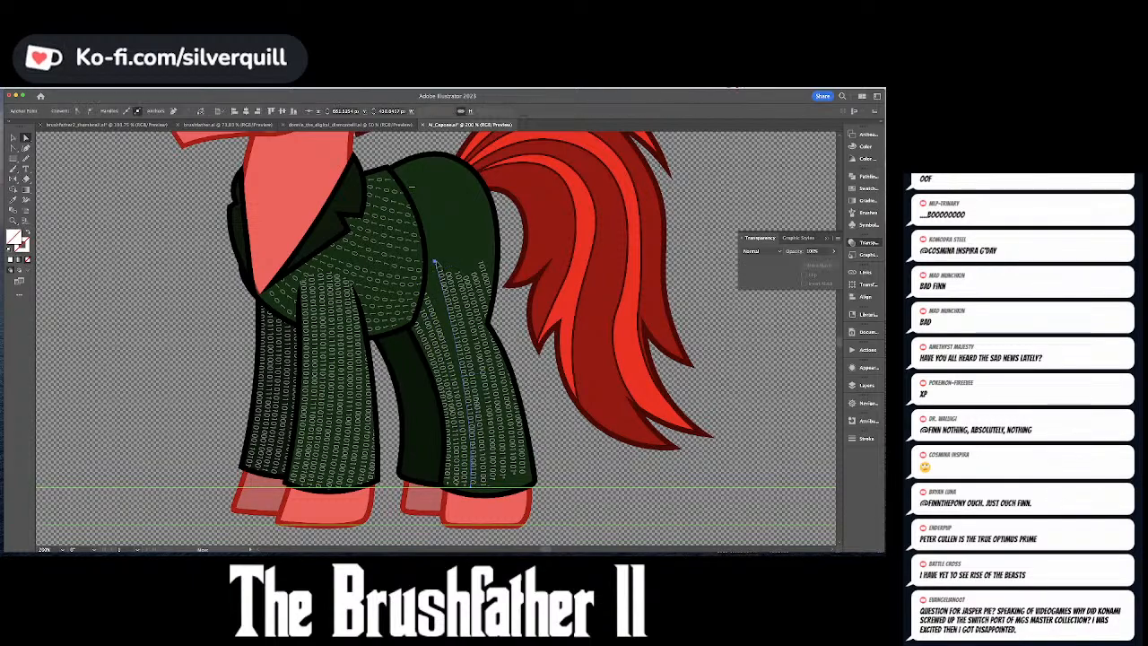
drag(435, 262, 426, 275)
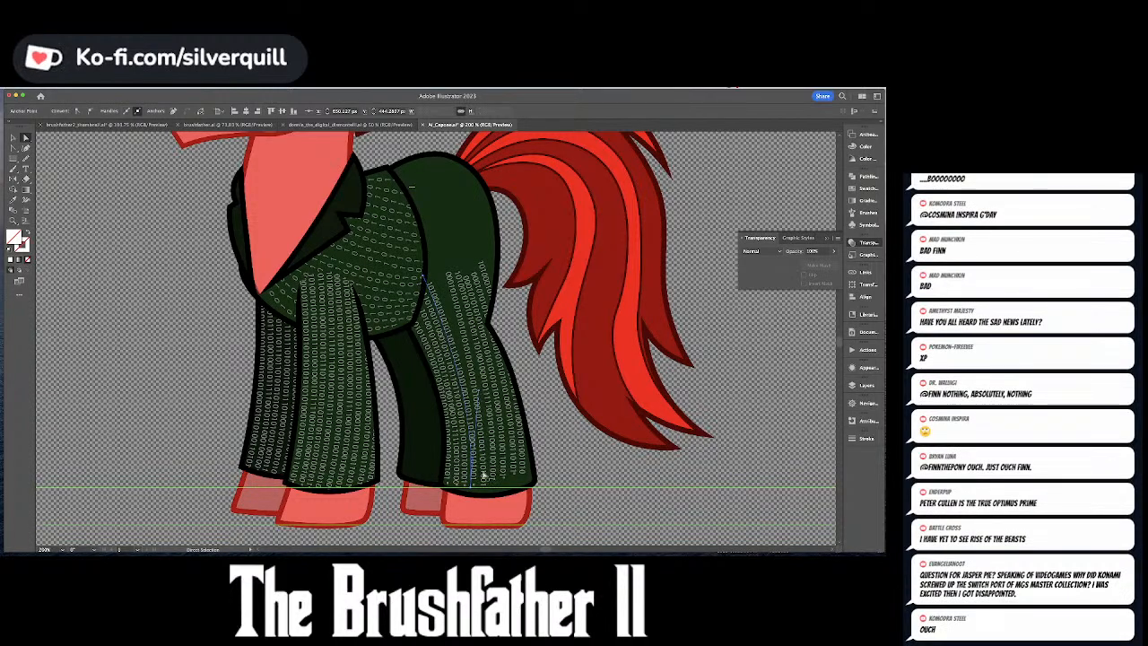
click(448, 272)
drag(448, 270, 425, 260)
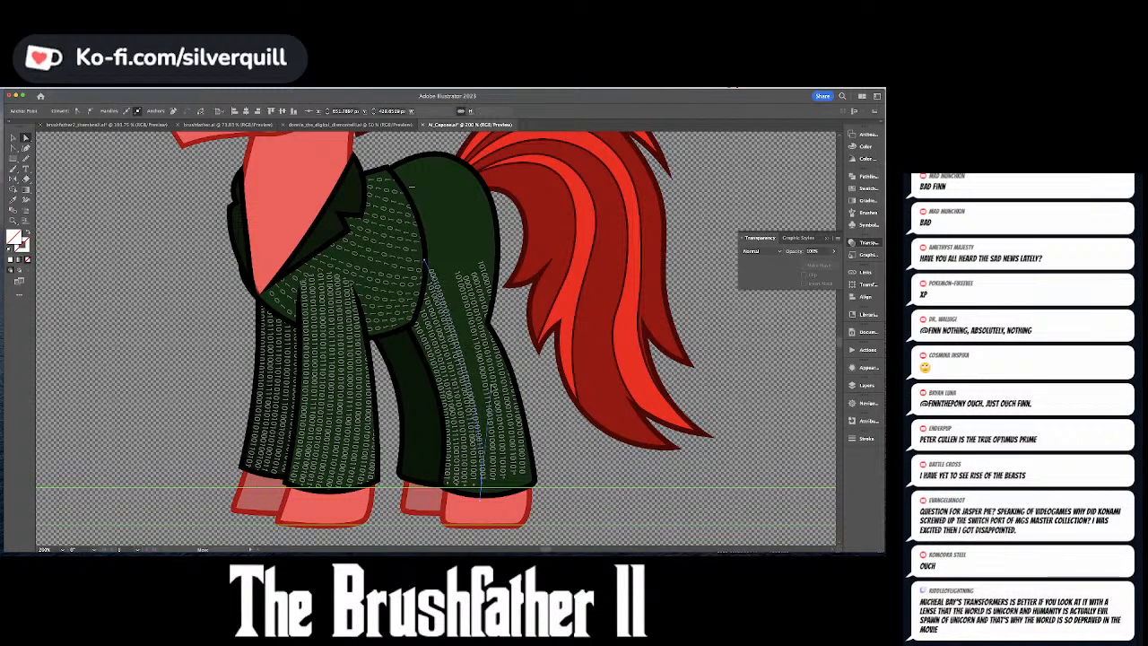
drag(425, 262, 427, 244)
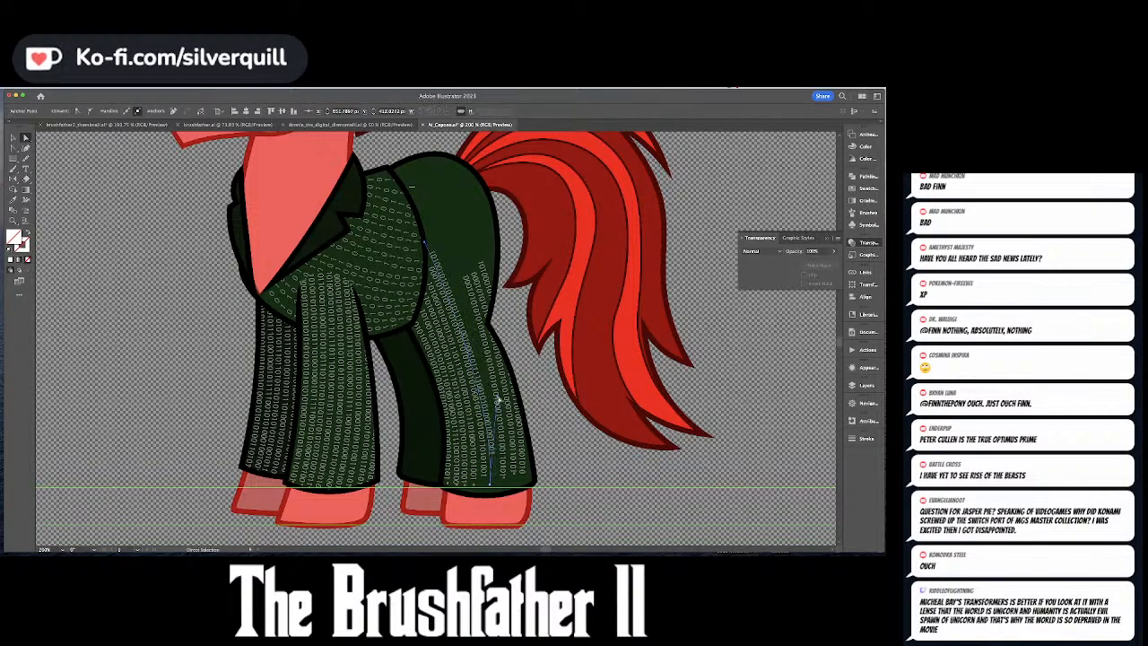
click(503, 381)
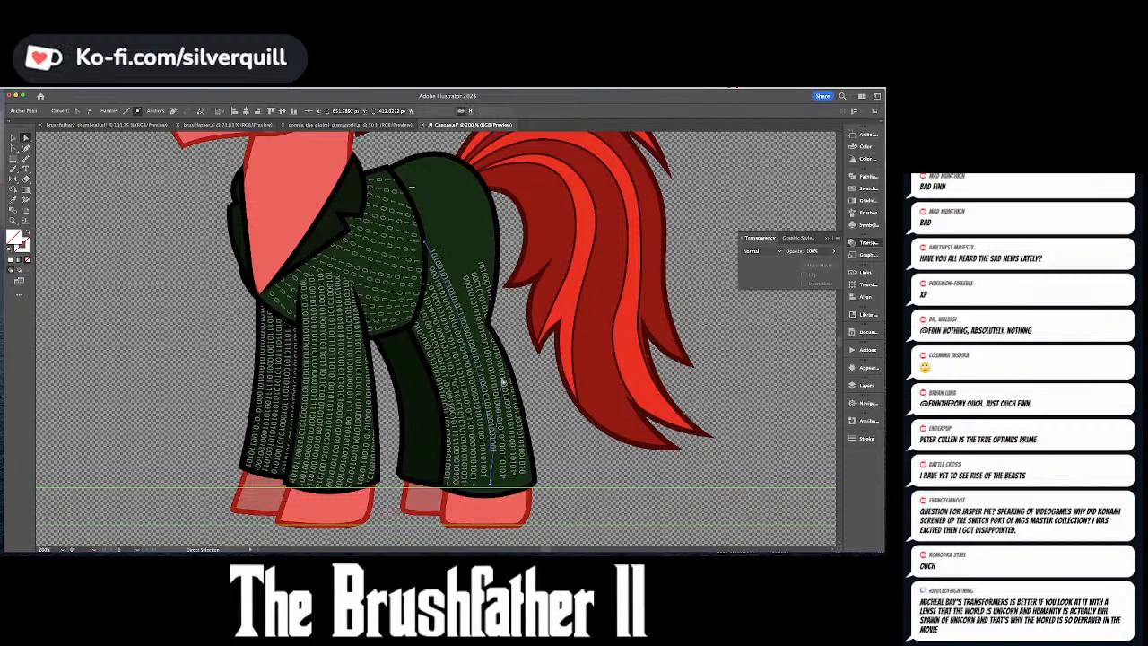
click(490, 493)
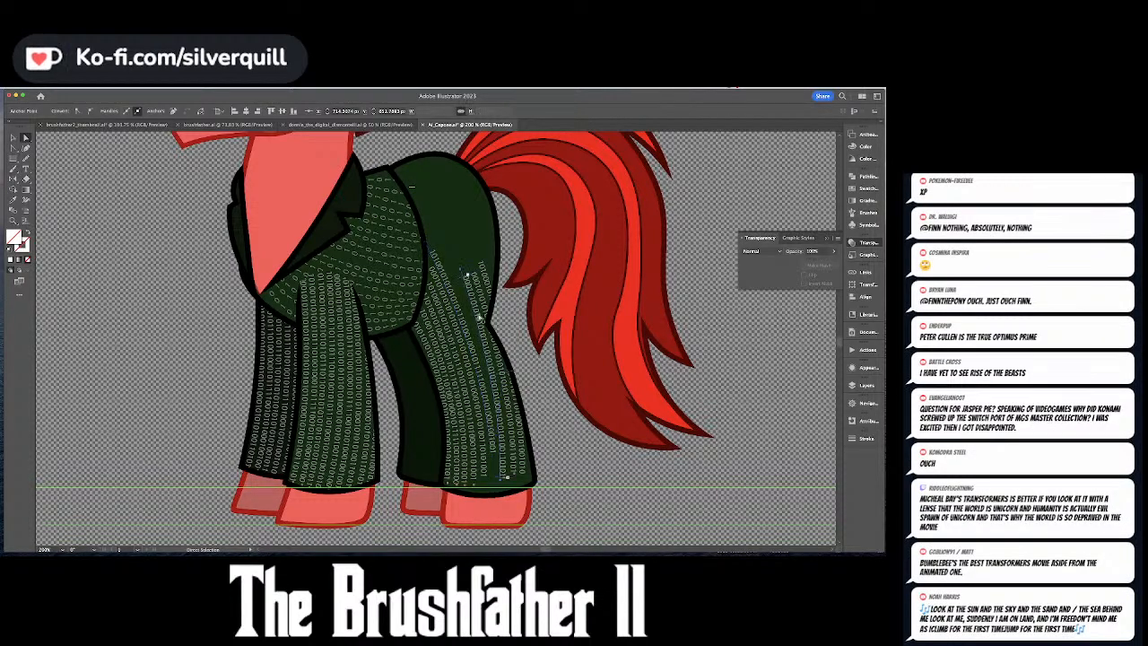
- Try to shorten the next binary text path toward the rear and extend it with a curved Pen segment up to the jacket hem
click(461, 273)
click(460, 272)
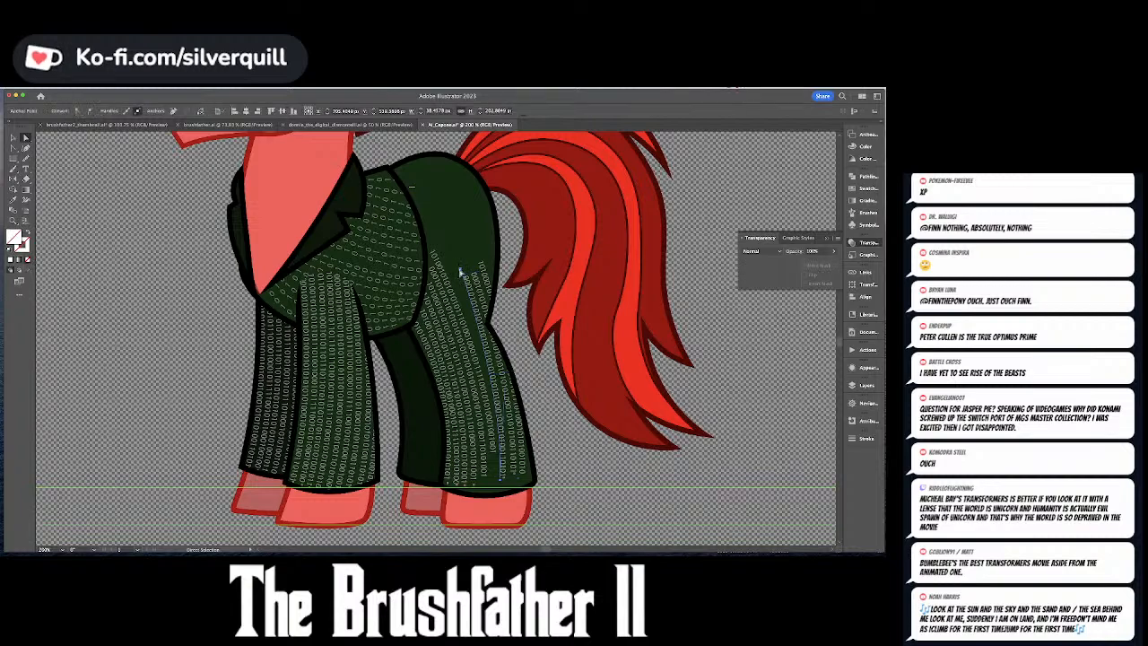
drag(460, 271, 471, 324)
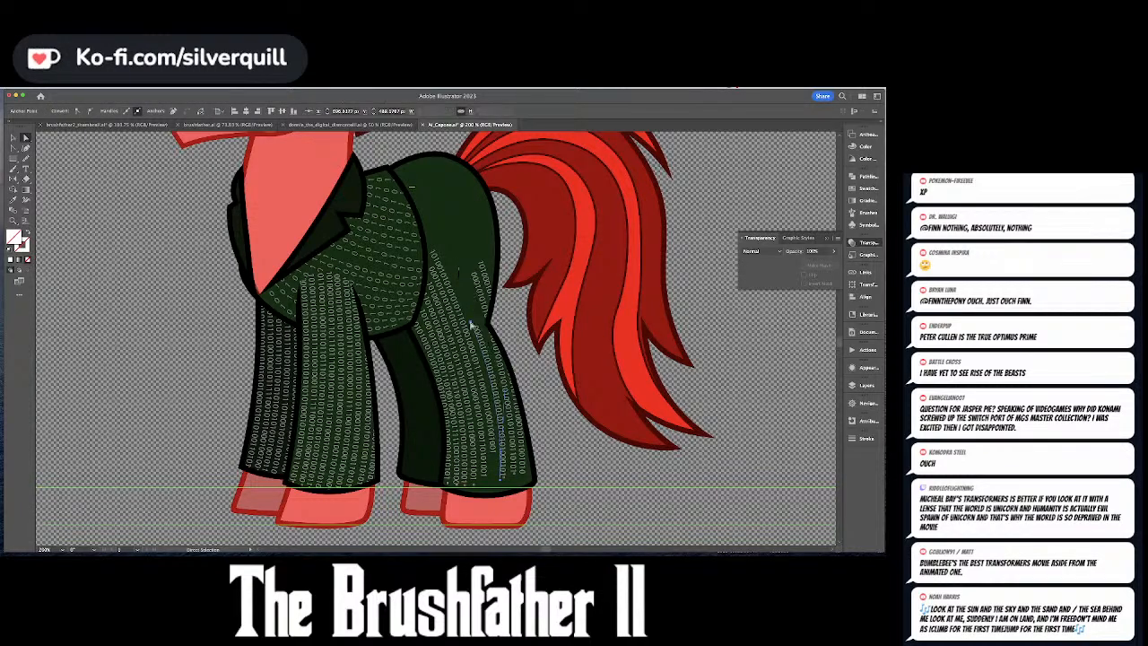
key(p)
click(471, 324)
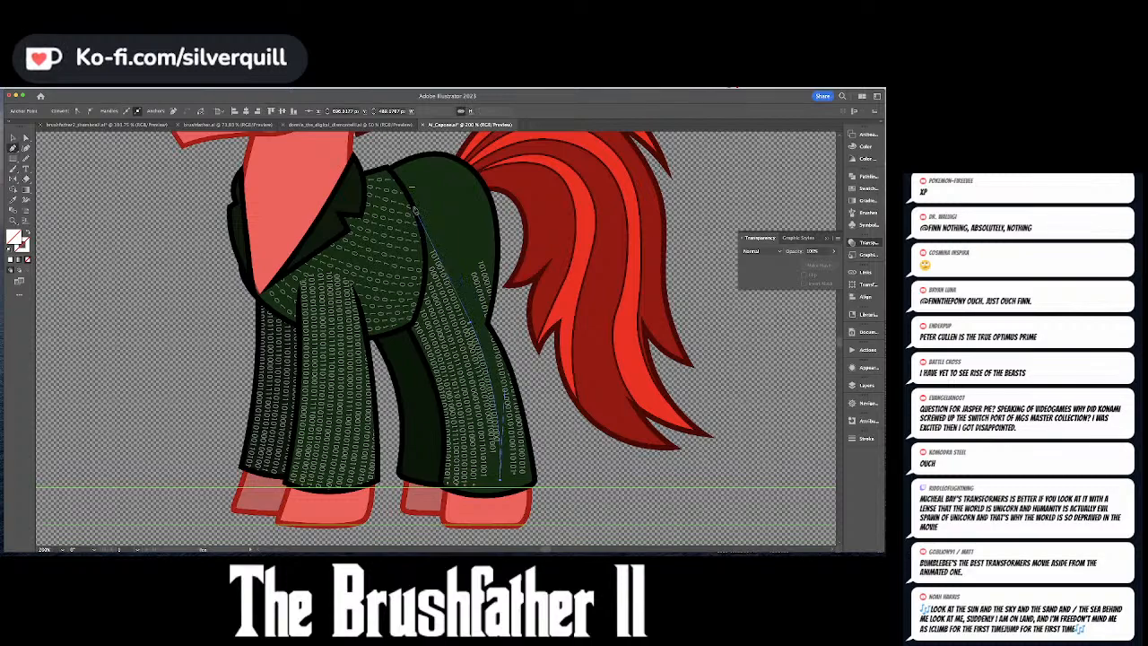
drag(414, 208, 384, 201)
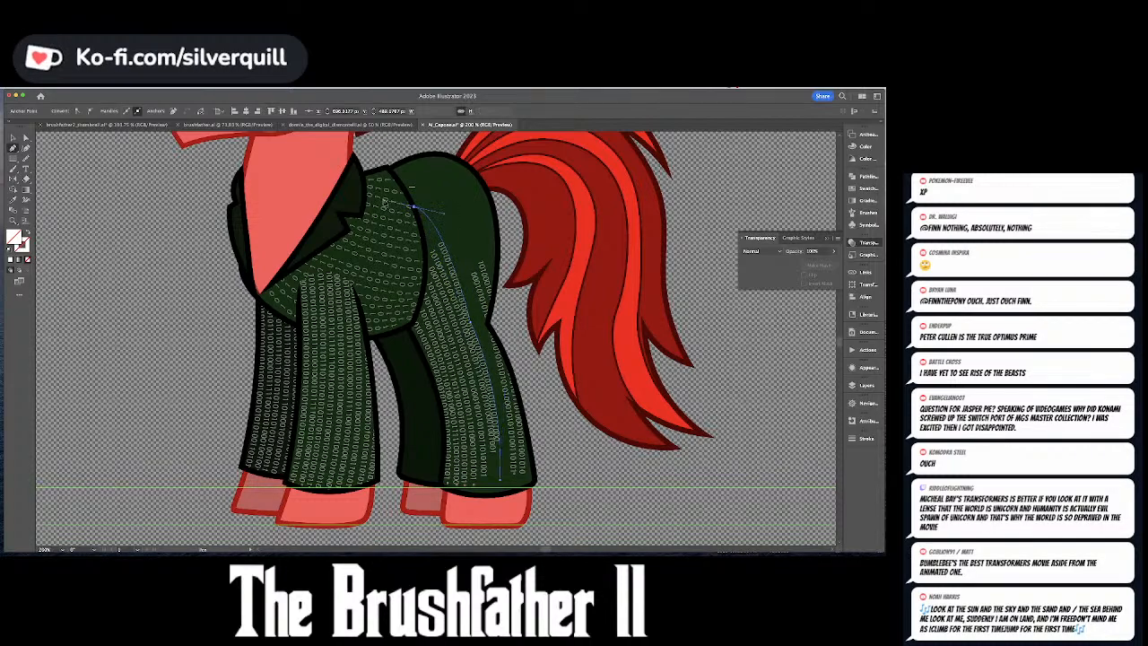
key(v)
key(a)
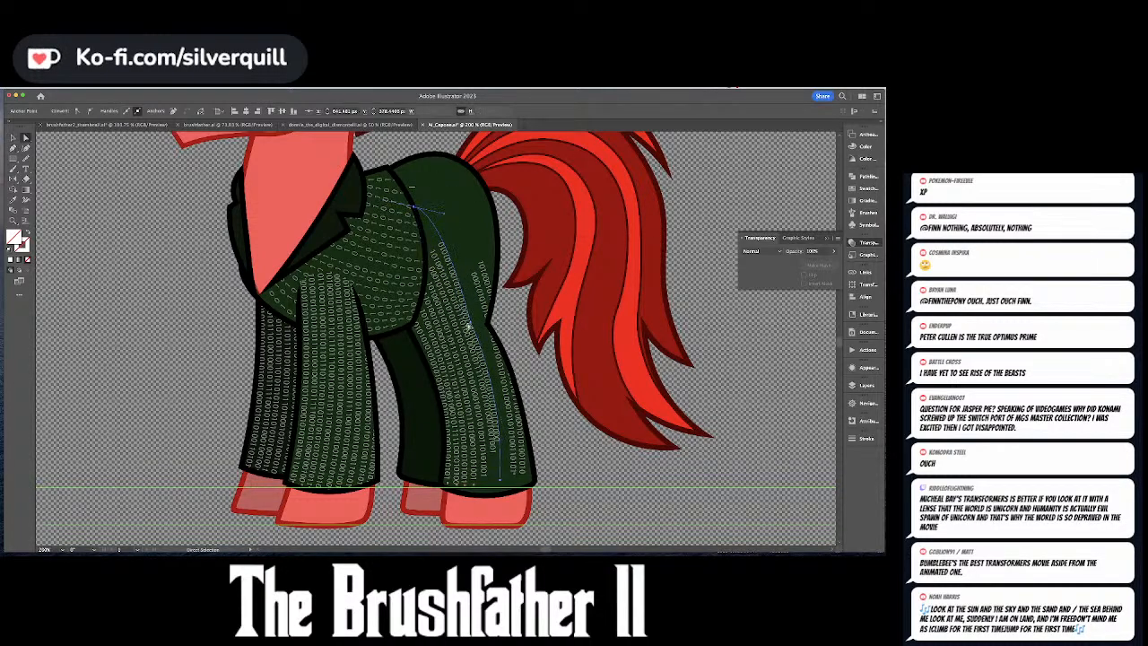
- Isolate the hind-leg line group and try to slide the extended line's binary text down its path toward the cuff
key(v)
double_click(440, 237)
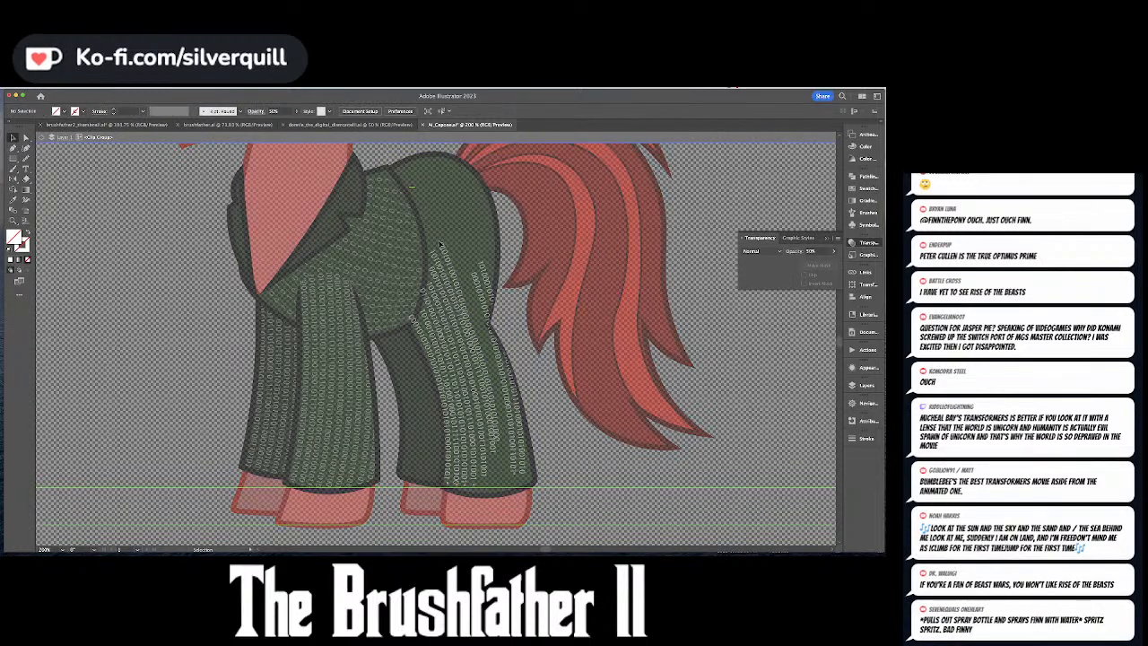
double_click(448, 261)
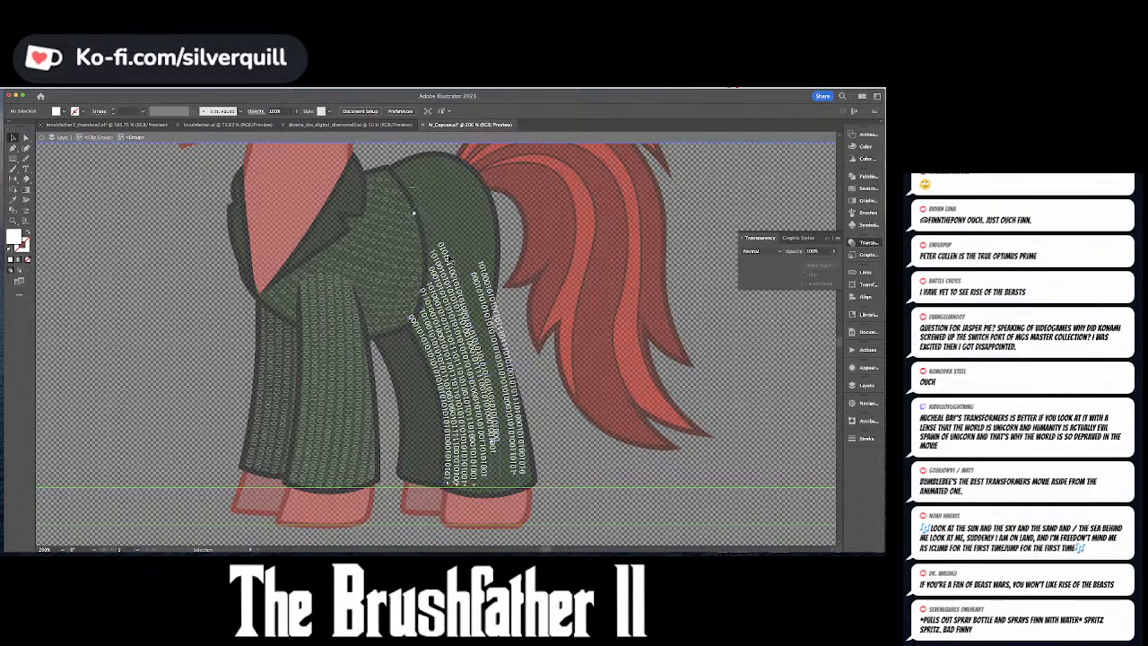
click(448, 259)
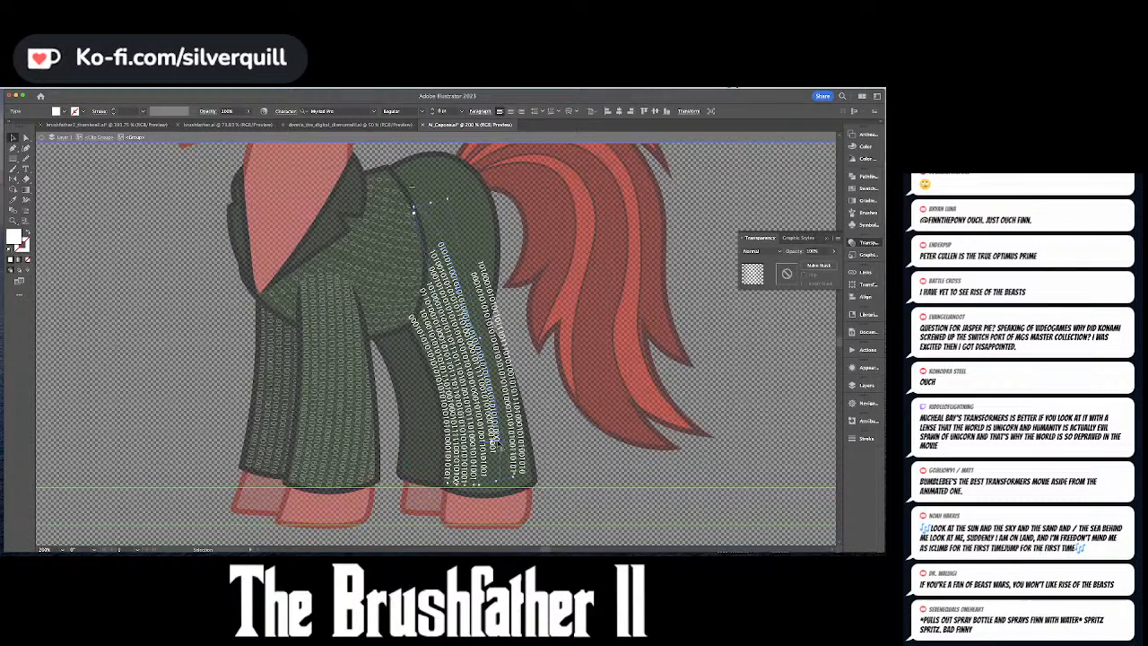
drag(497, 445, 605, 494)
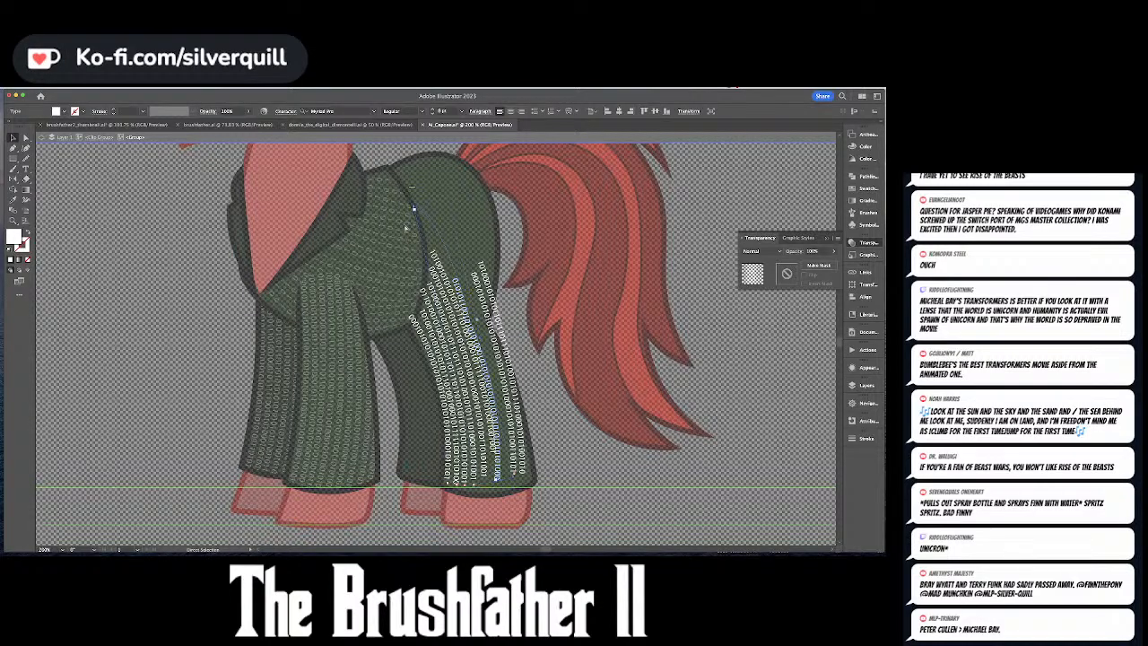
- Undo the text shift, the Pen extension and the shortening of the binary text path
key(super+z)
key(super+z)
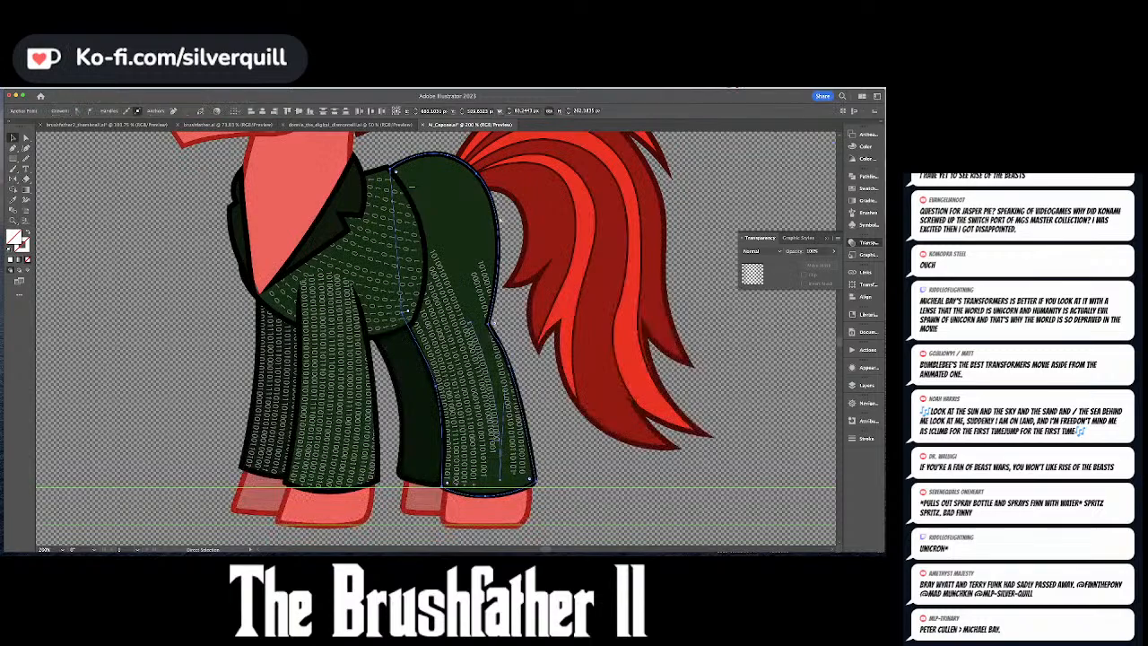
key(super+z)
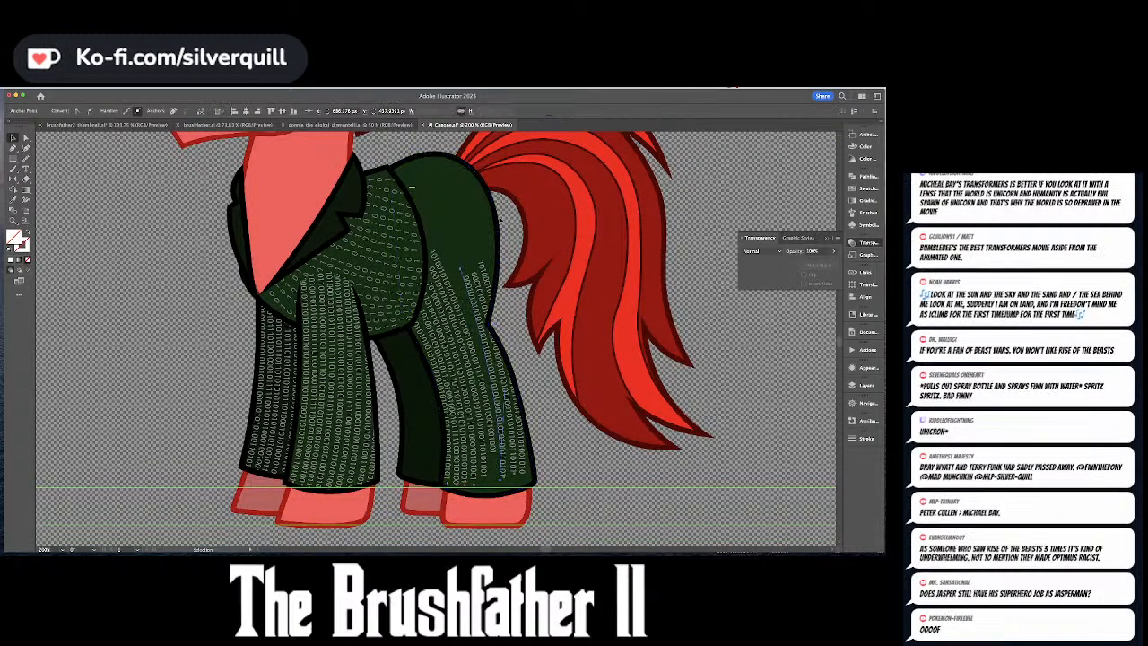
- Stretch the same binary text path's upper end to the jacket hem near the rump and curve its lower part along the leg
key(a)
drag(461, 271, 411, 202)
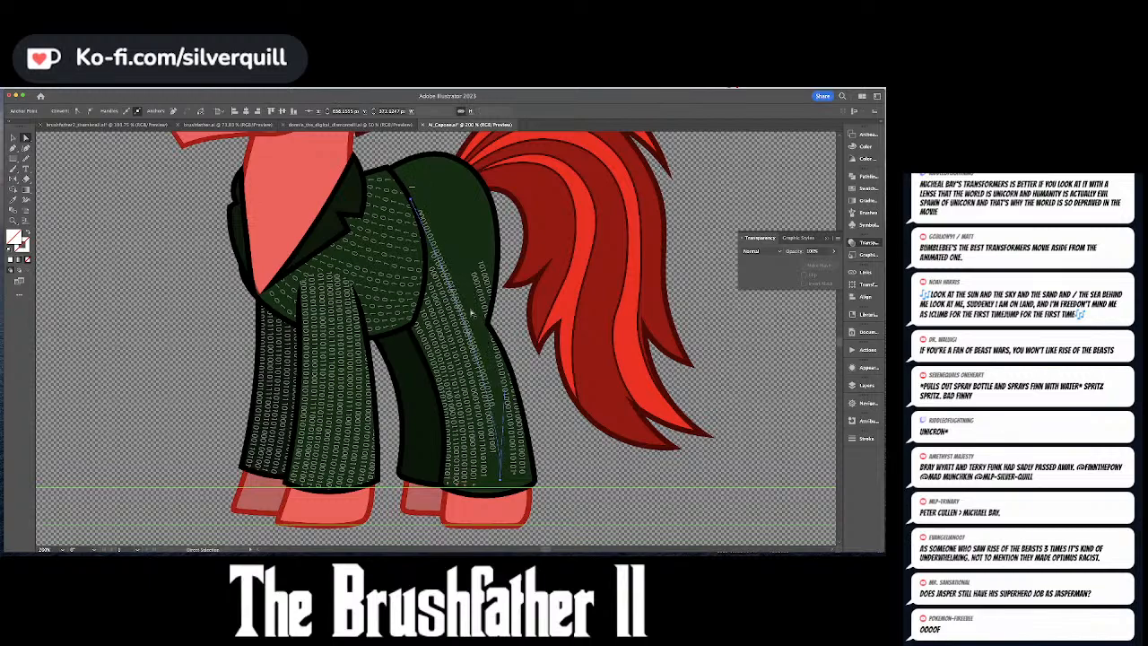
drag(505, 390, 511, 370)
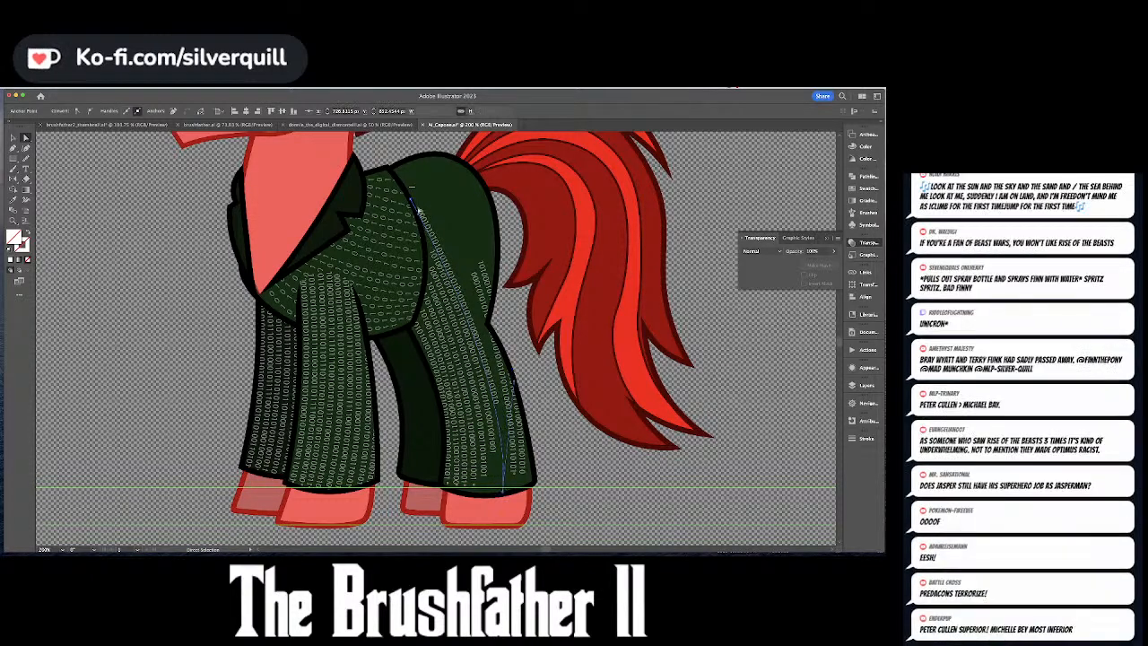
- Add binary digits to the end of the inner hind-leg text line so the digits reach the cuff
click(445, 271)
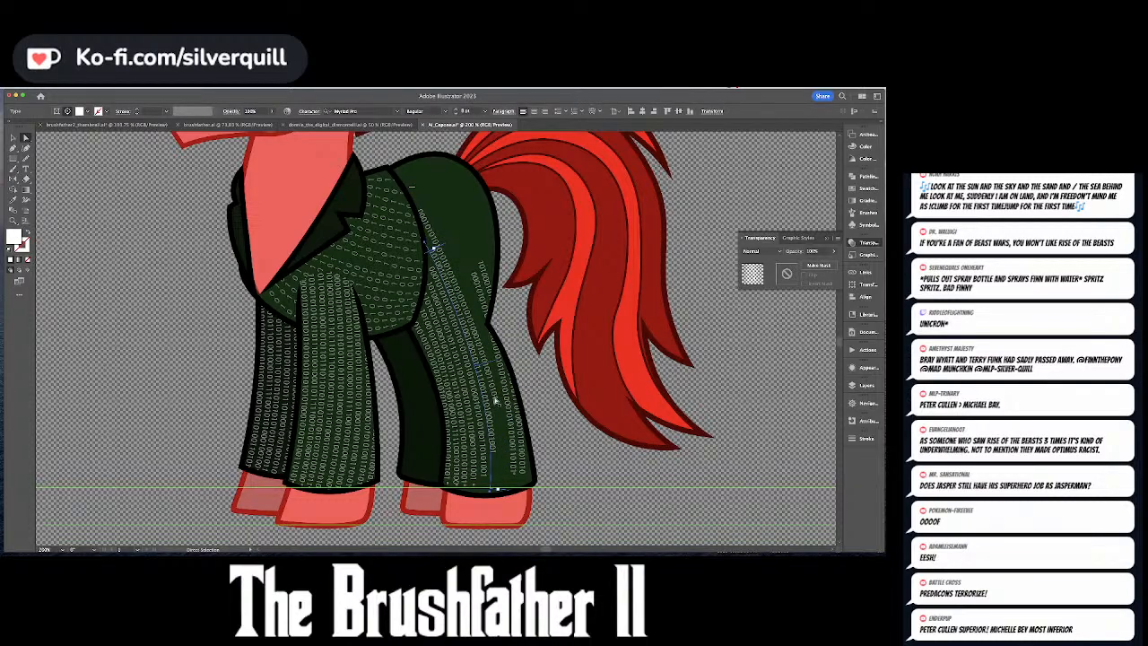
key(t)
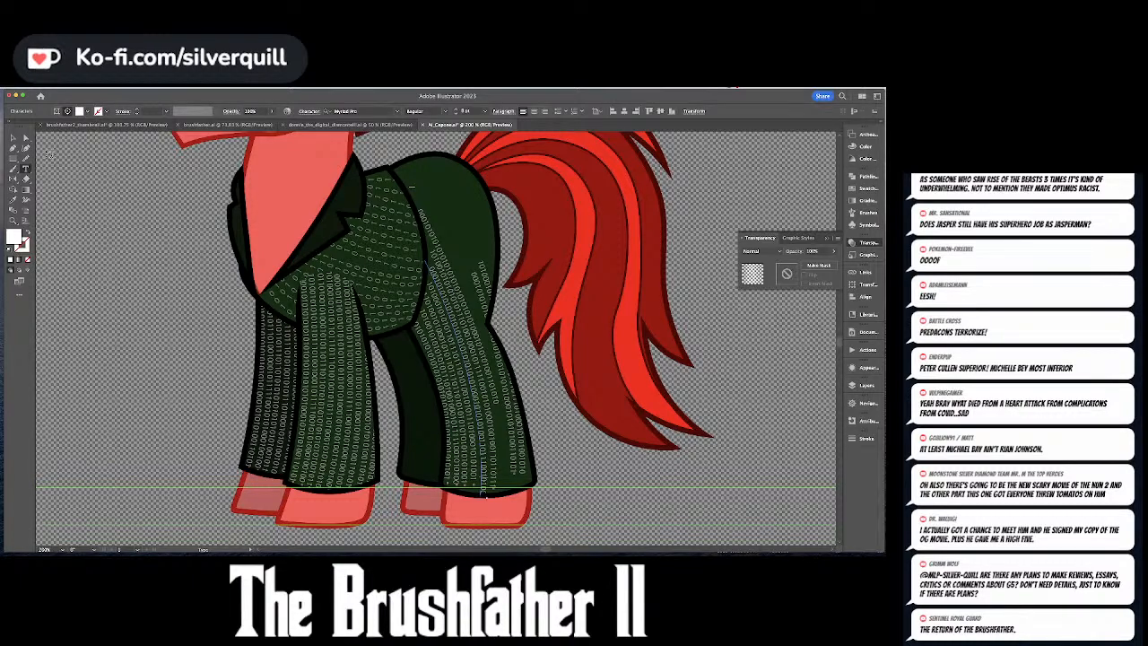
click(14, 138)
key(a)
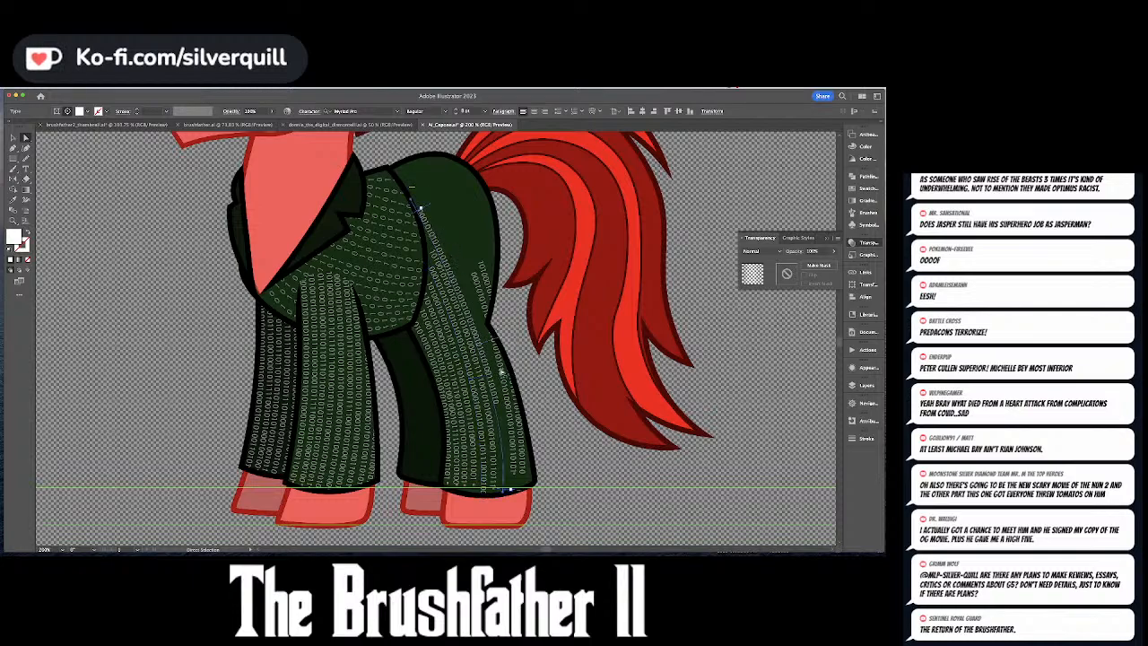
- Stretch the upper end of the rearmost full-leg text path up to the jacket hem and curve it along the leg
click(469, 268)
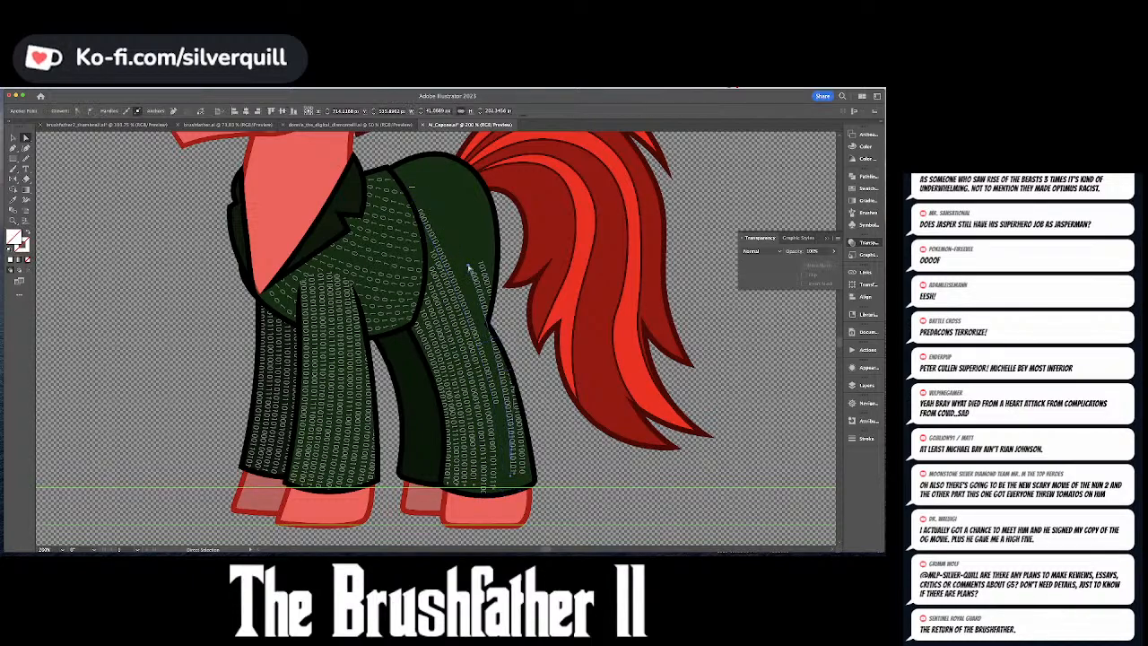
drag(468, 268, 437, 198)
key(shift+c)
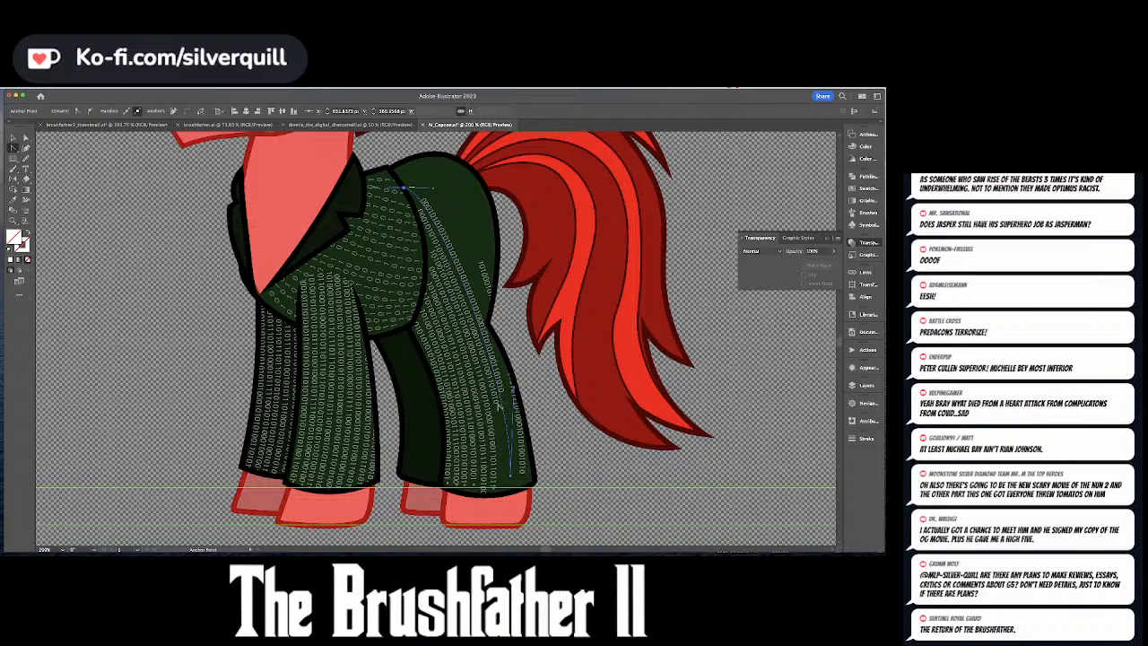
- Fill the neighbouring hind-leg line down to the cuff by appending the digits 1010101
key(a)
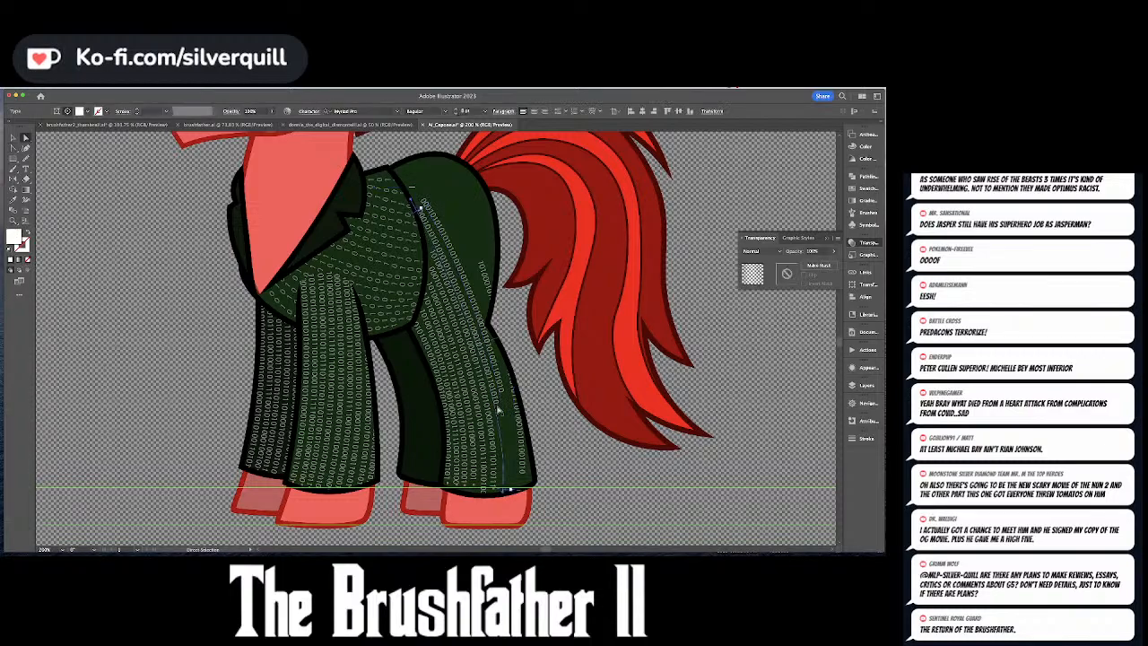
text(t)
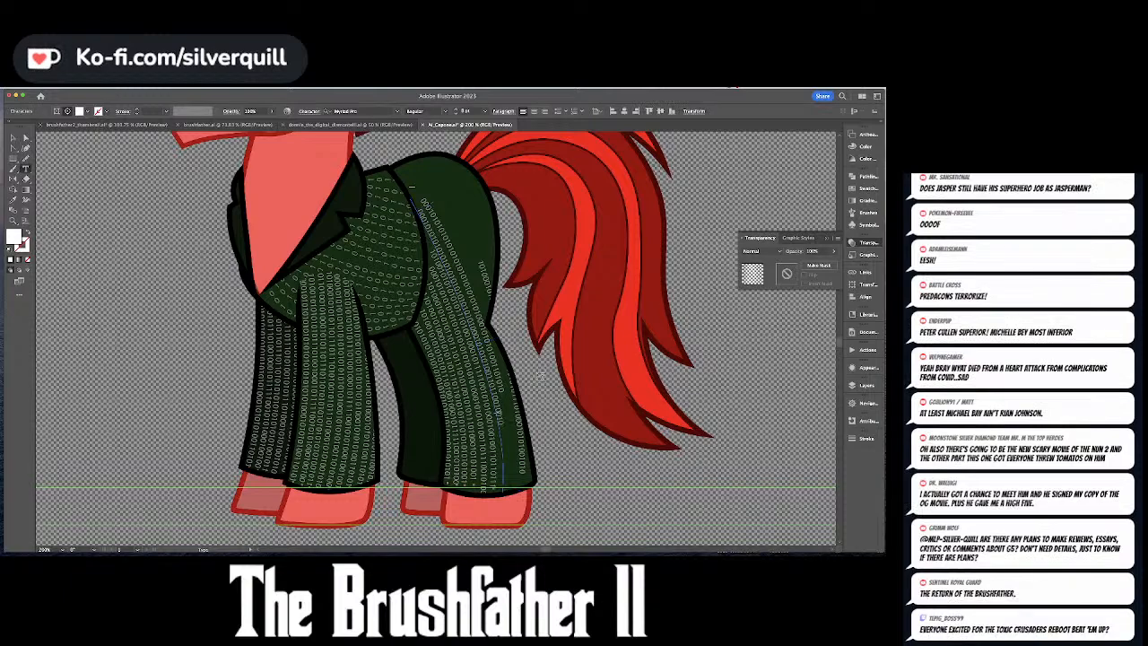
text(1010101)
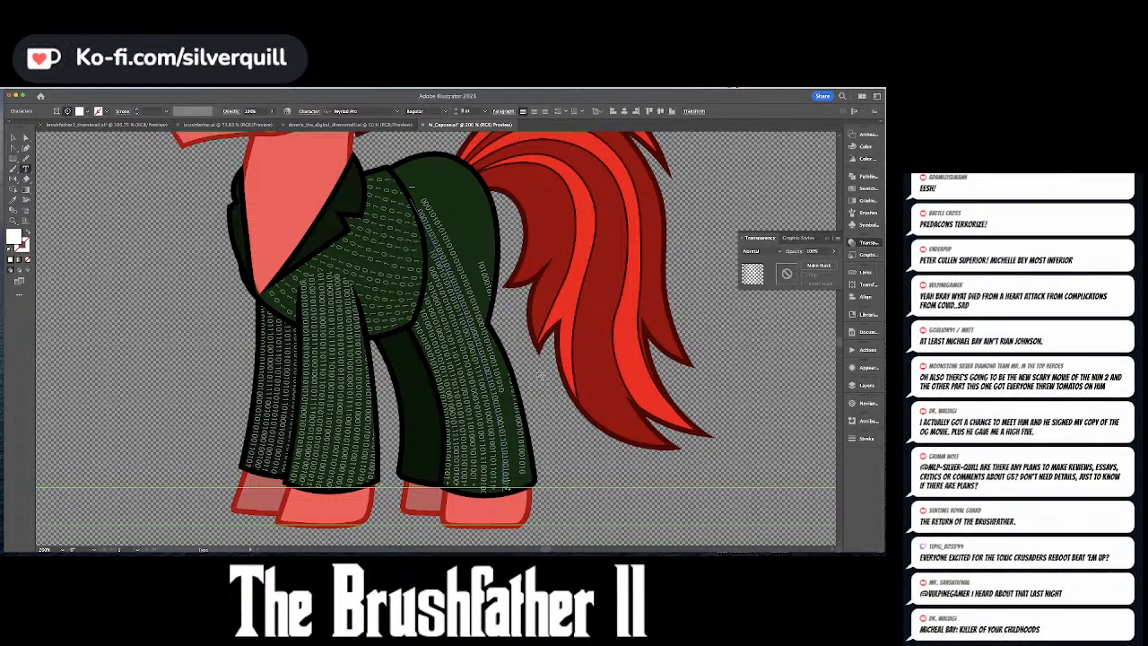
key(Escape)
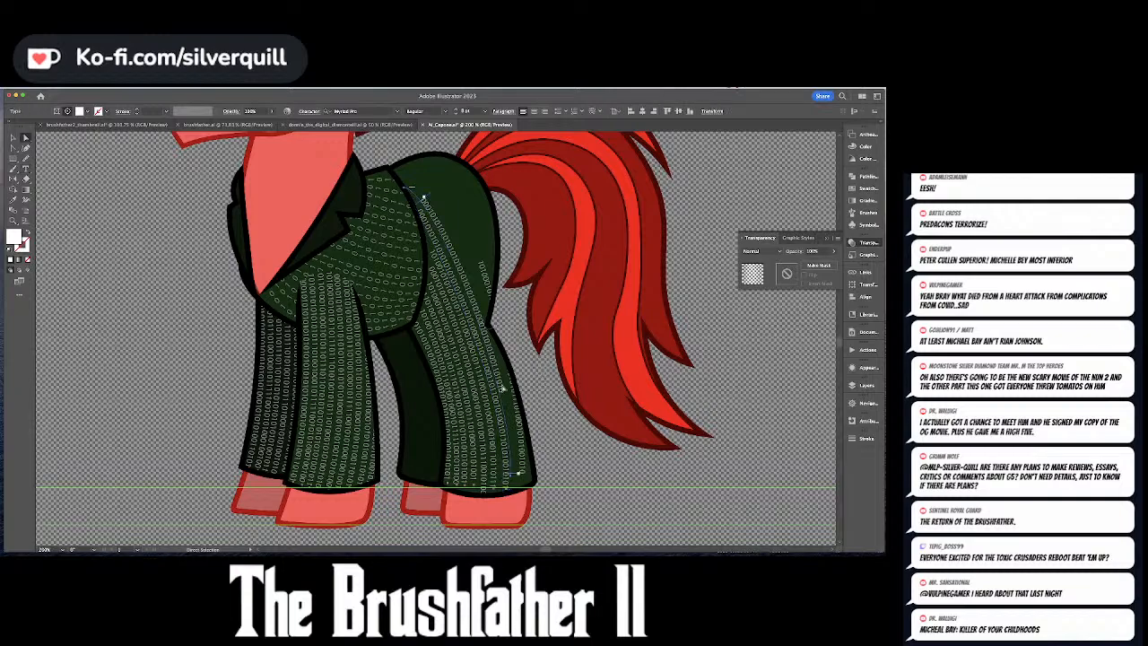
- Slide the stretched path's text start up to the jacket hem and append alternating 0 and 1 digits down toward the cuff
drag(429, 194, 411, 174)
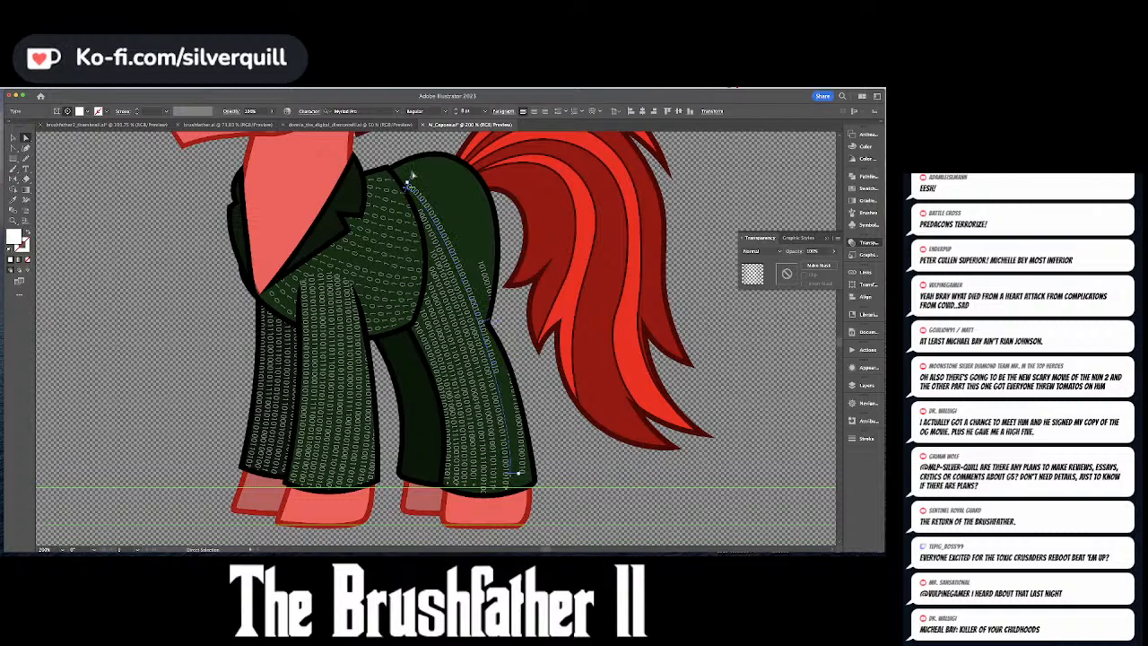
double_click(491, 359)
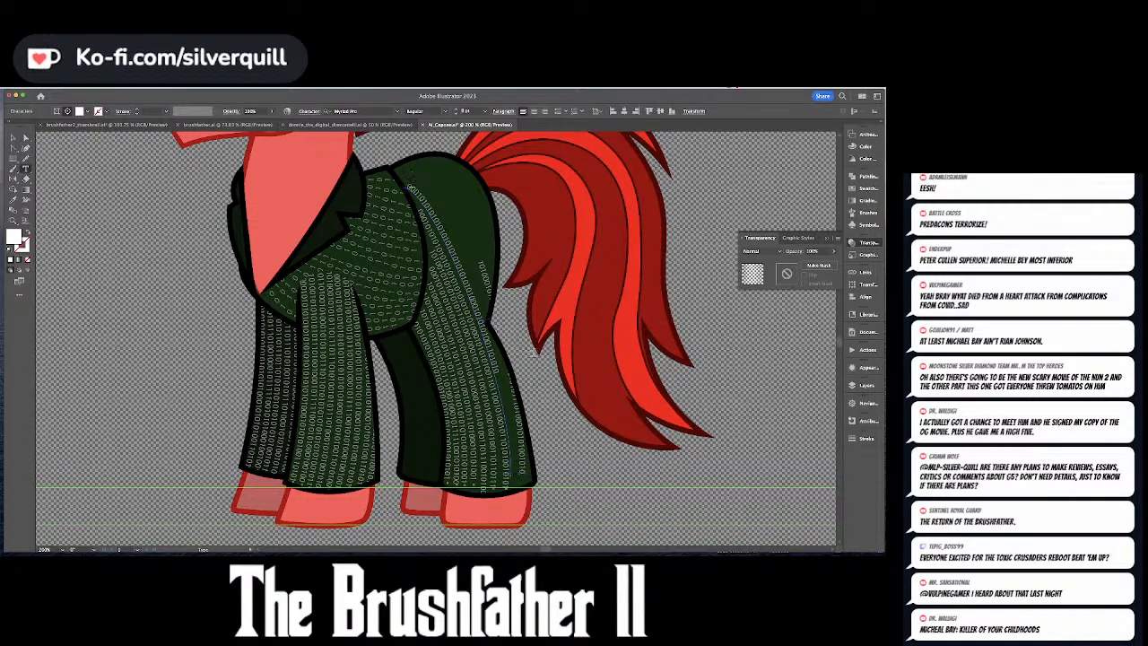
text(010101010101010101010101)
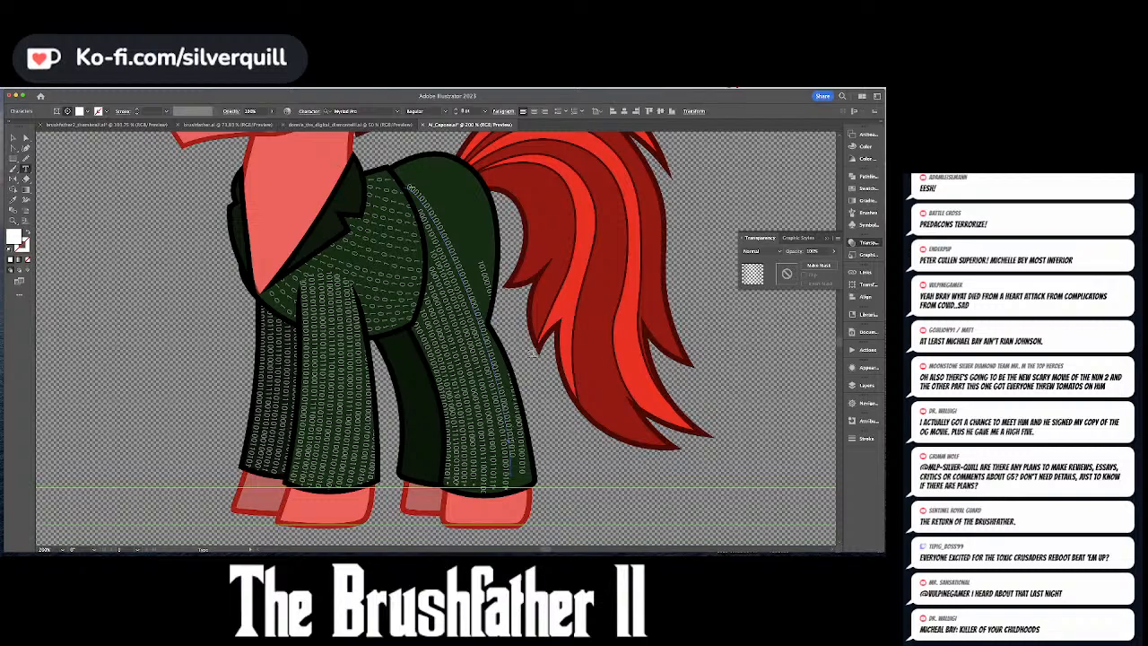
key(Escape)
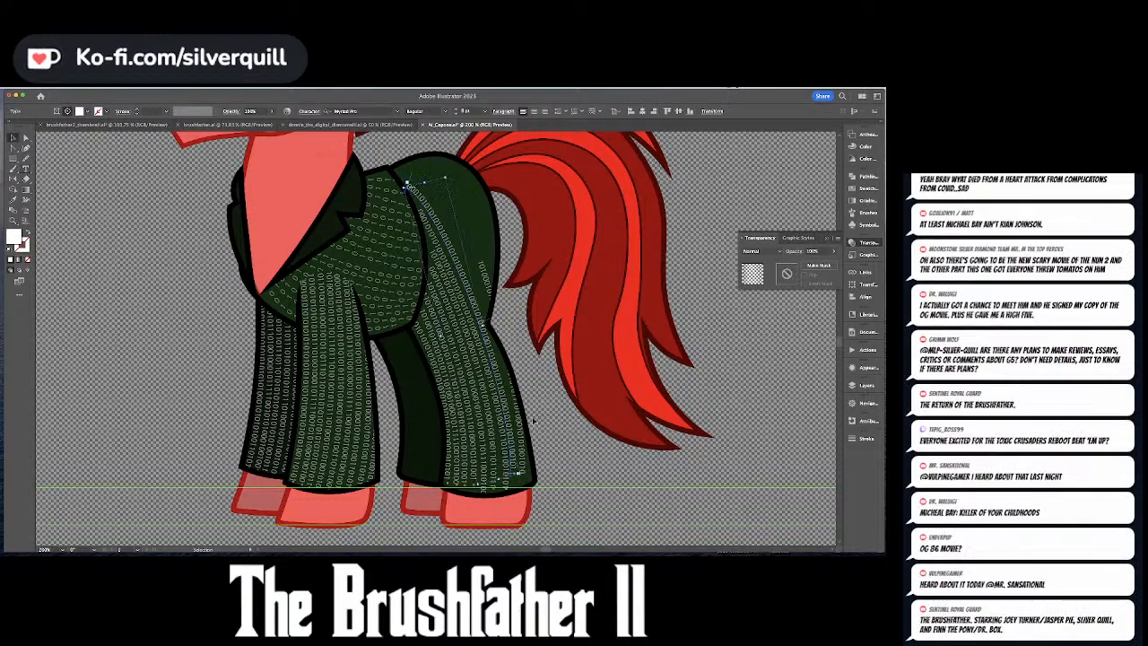
- Lower the bottom anchor of the same text path to the cuff edge, deselect it and check the whole character
click(513, 478)
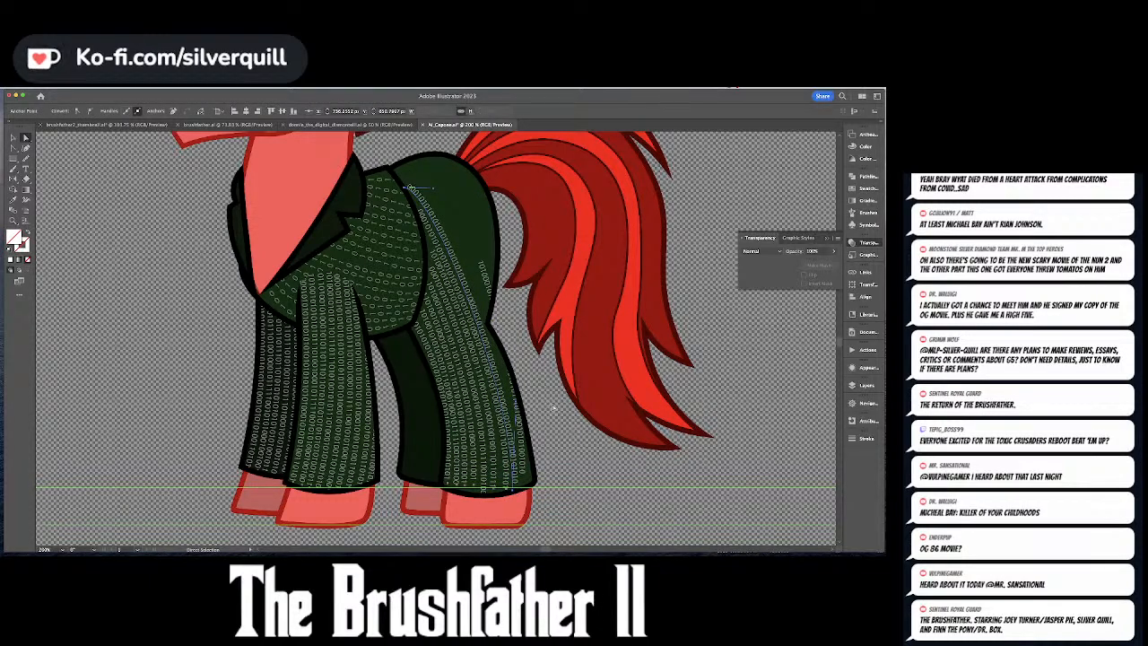
click(554, 408)
key(super+minus)
key(super+minus)
key(super+minus)
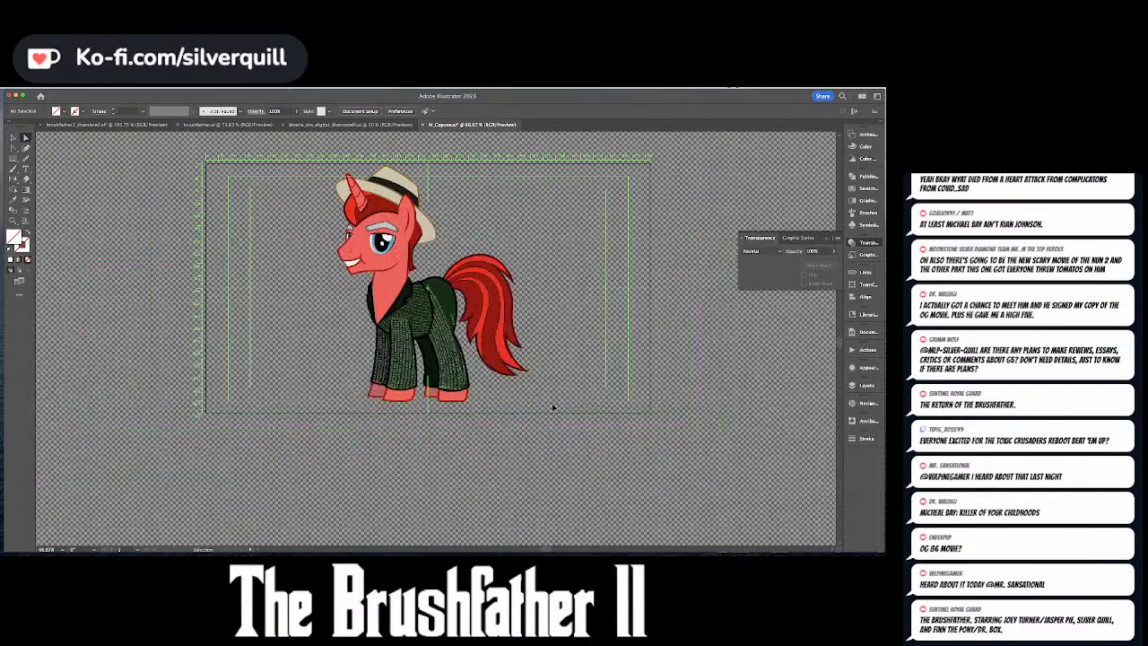
key(super+plus)
key(super+plus)
key(super+plus)
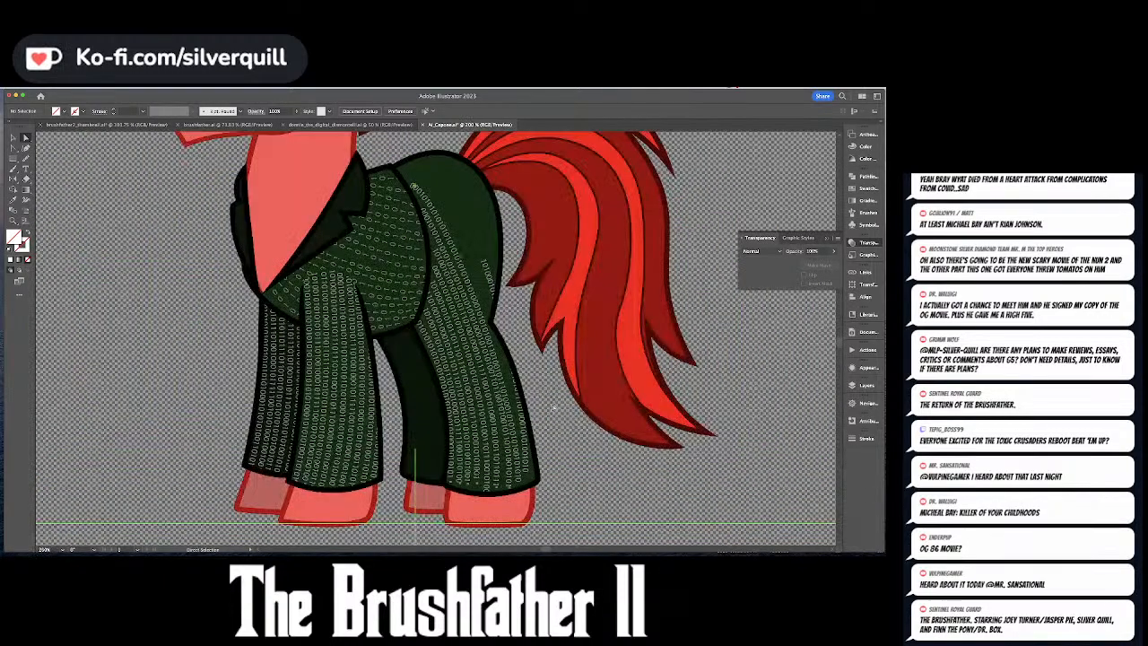
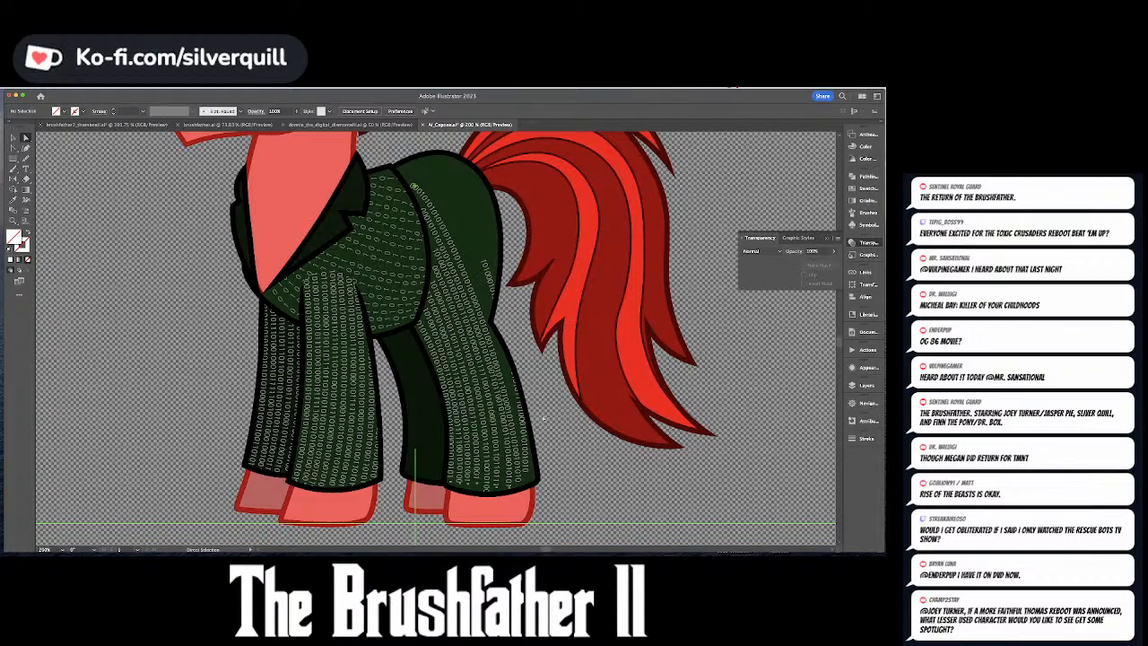
- Reposition the short rear line's lower end at the cuff and its upper end at the bend in the leg's back edge
click(528, 475)
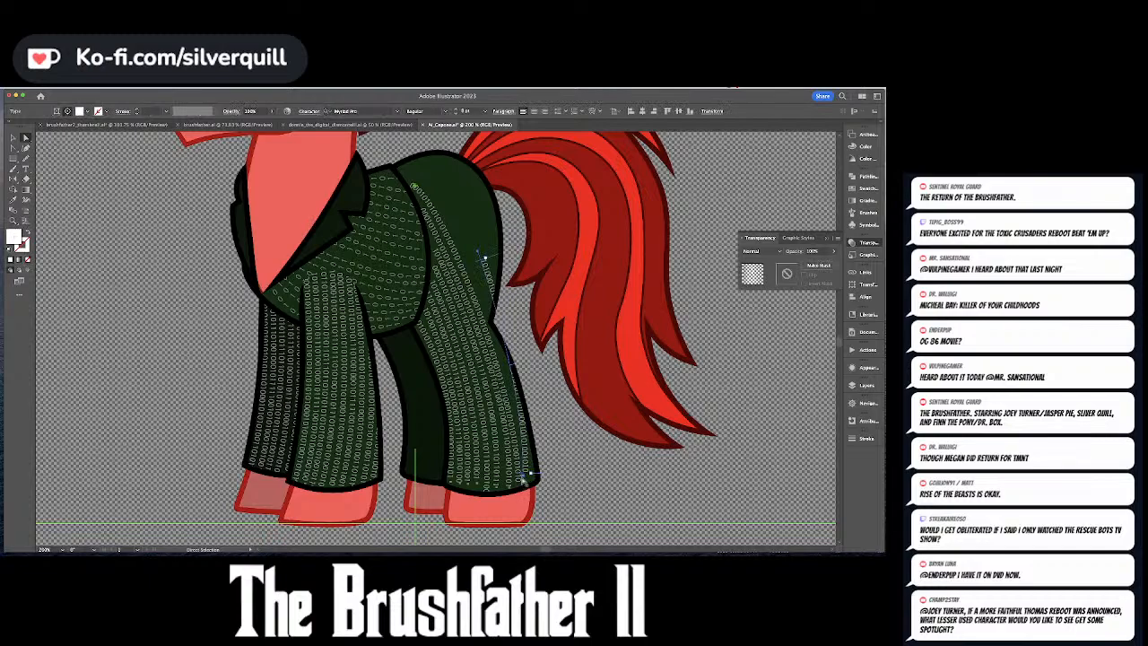
drag(524, 482, 528, 489)
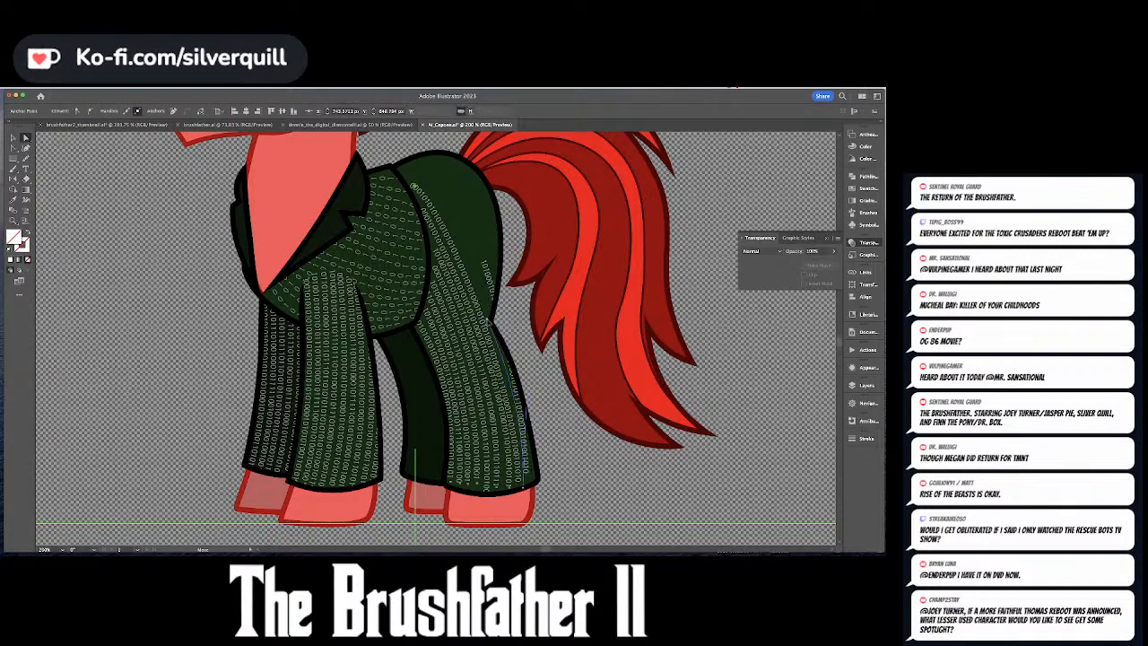
click(492, 328)
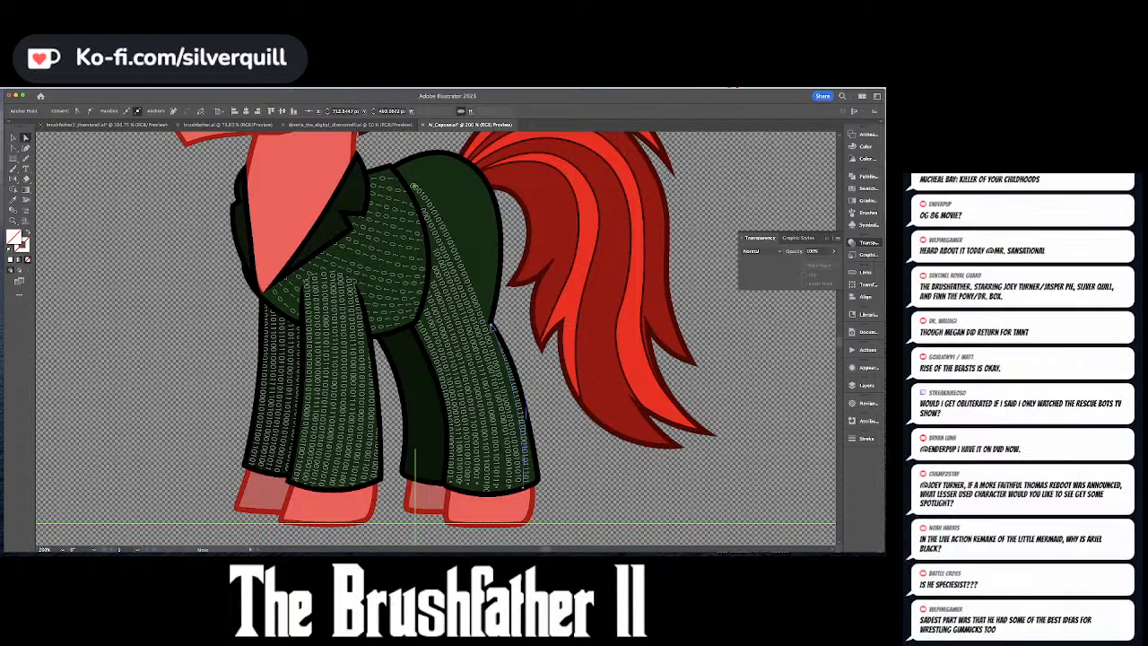
drag(492, 325, 492, 329)
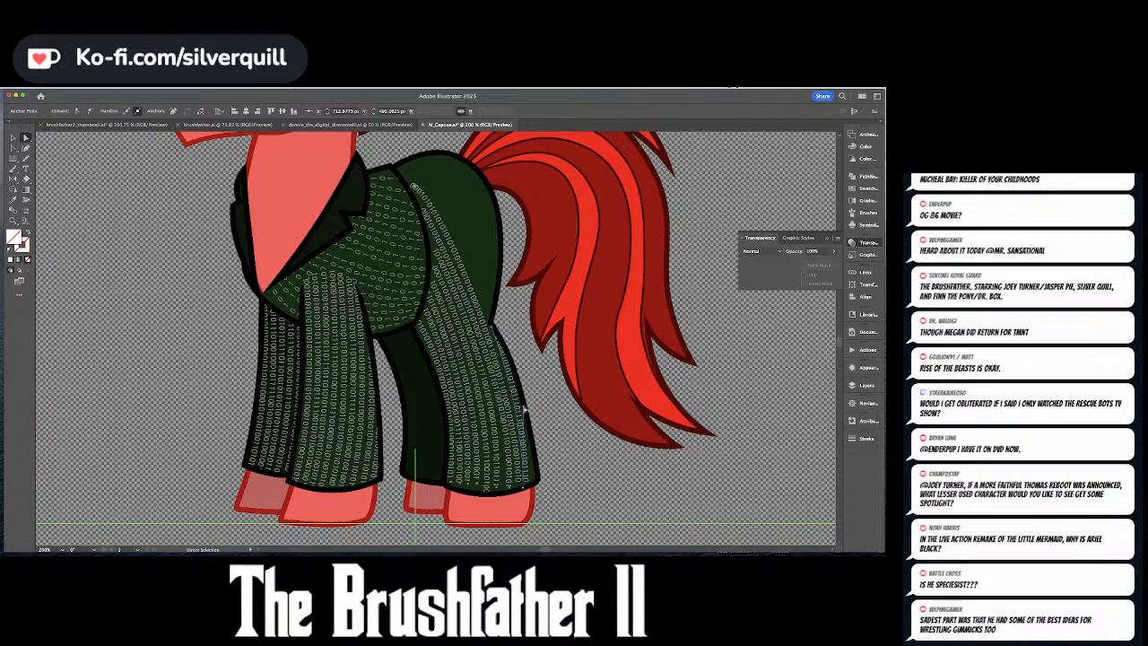
- Adjust the cuff ends of the two rearmost text paths to even out their spacing, then deselect them
click(523, 487)
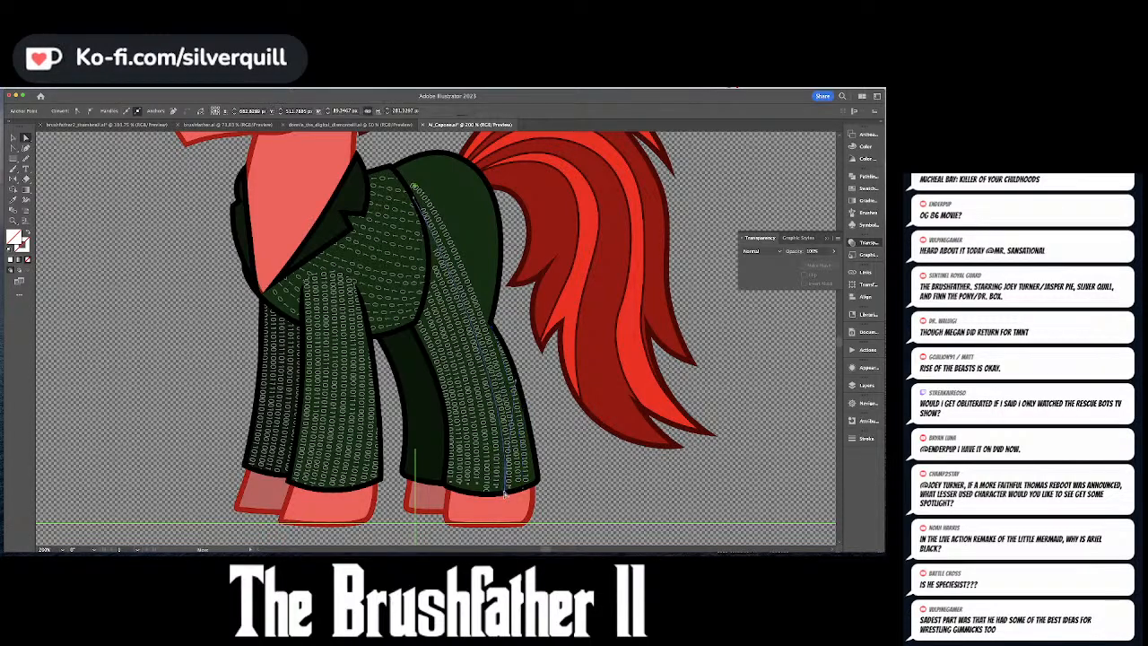
drag(498, 491, 504, 492)
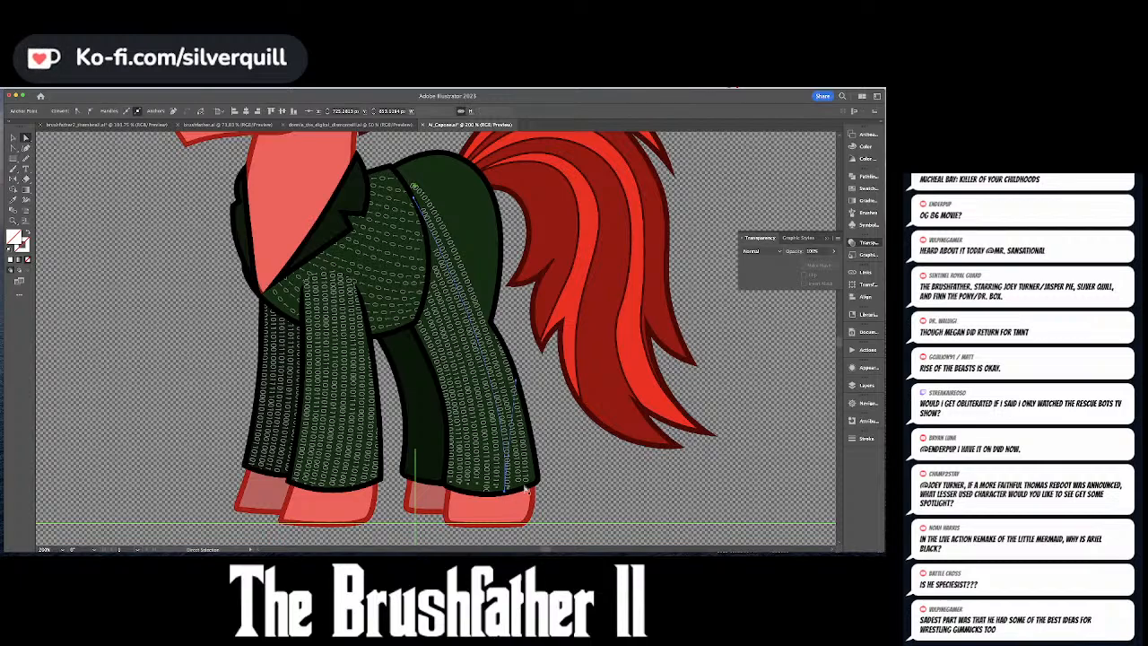
click(525, 485)
click(527, 484)
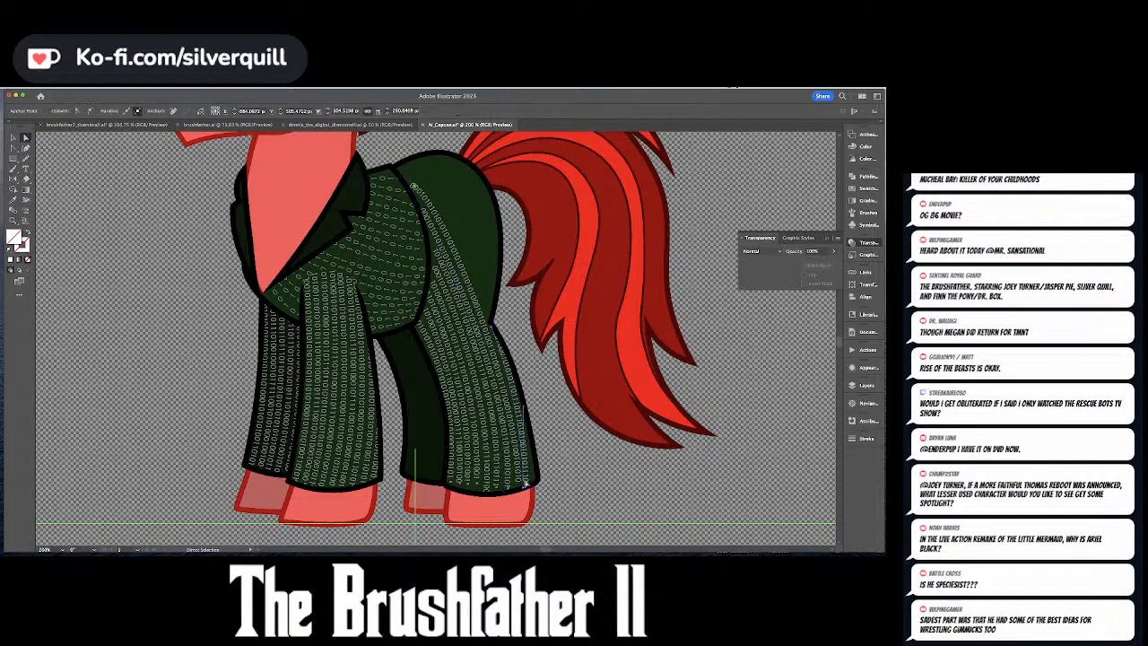
drag(526, 489, 530, 488)
click(563, 463)
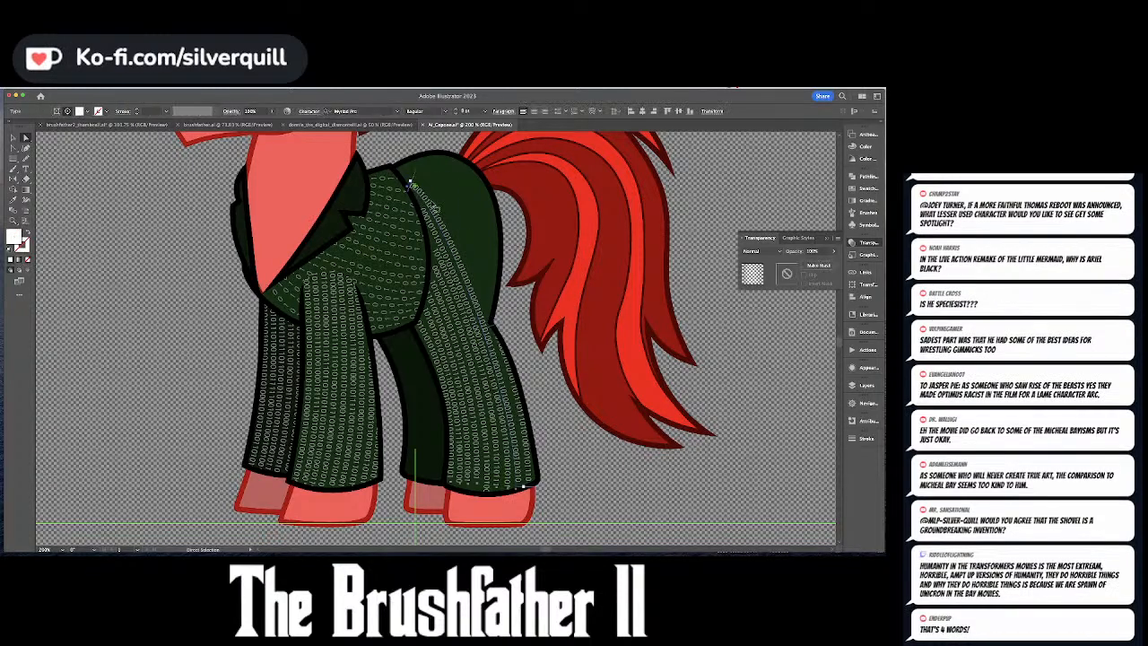
- Duplicate a binary text line onto the rump and reshape its path from the jacket hem to the leg's back edge
drag(448, 320, 460, 223)
click(441, 325)
key(e)
drag(534, 251, 454, 224)
key(a)
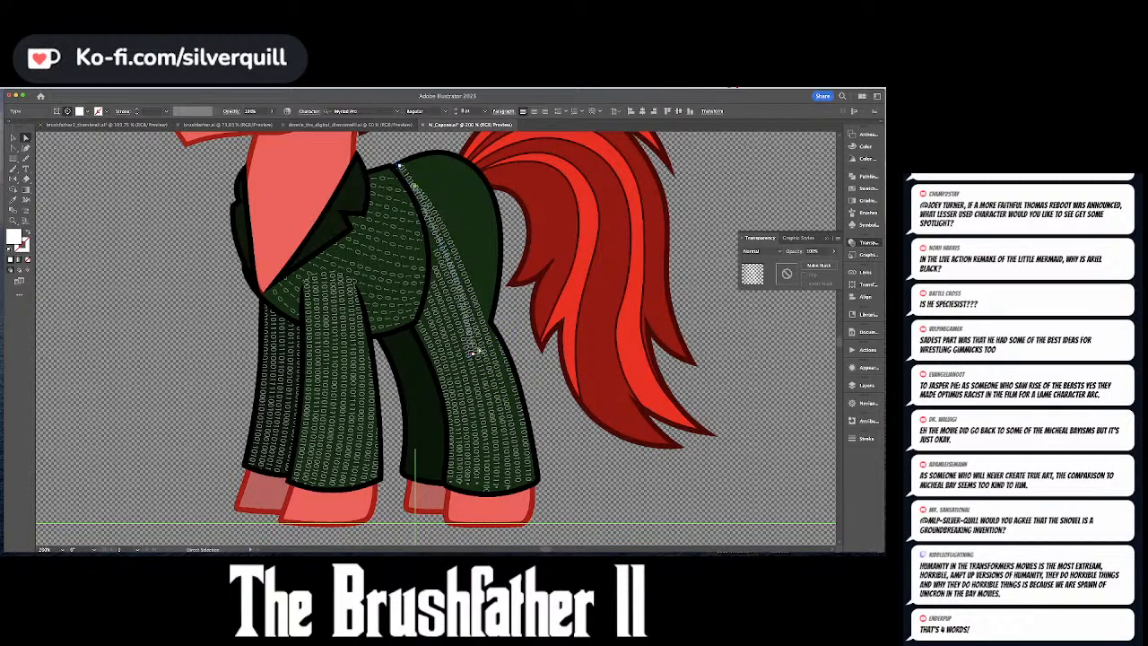
click(472, 355)
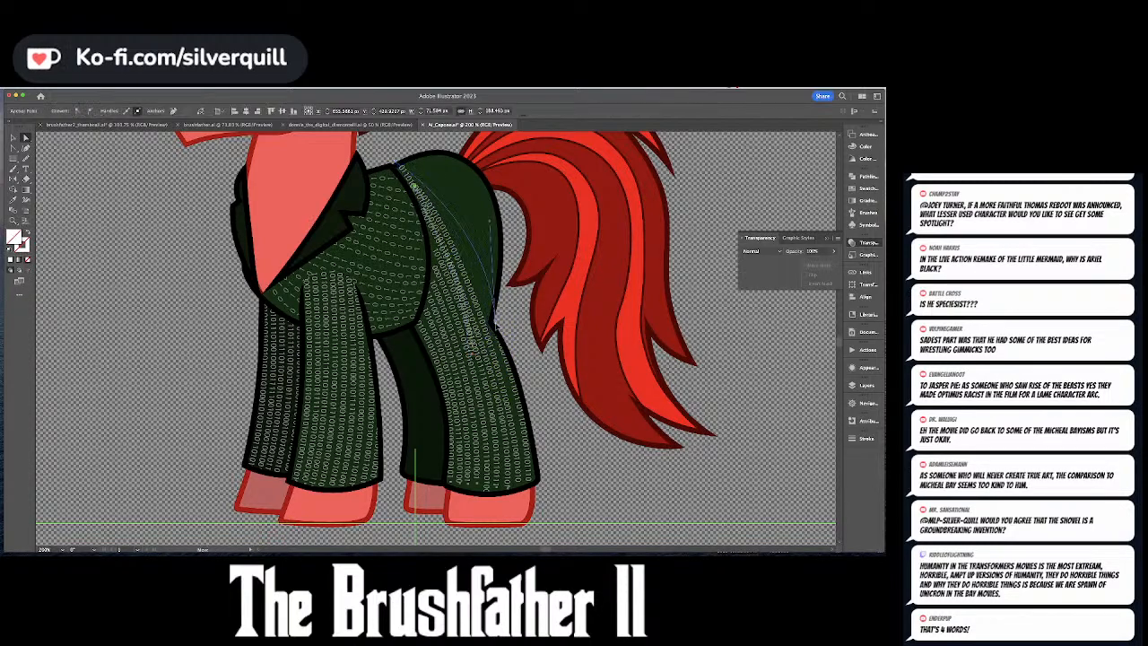
drag(496, 328, 400, 177)
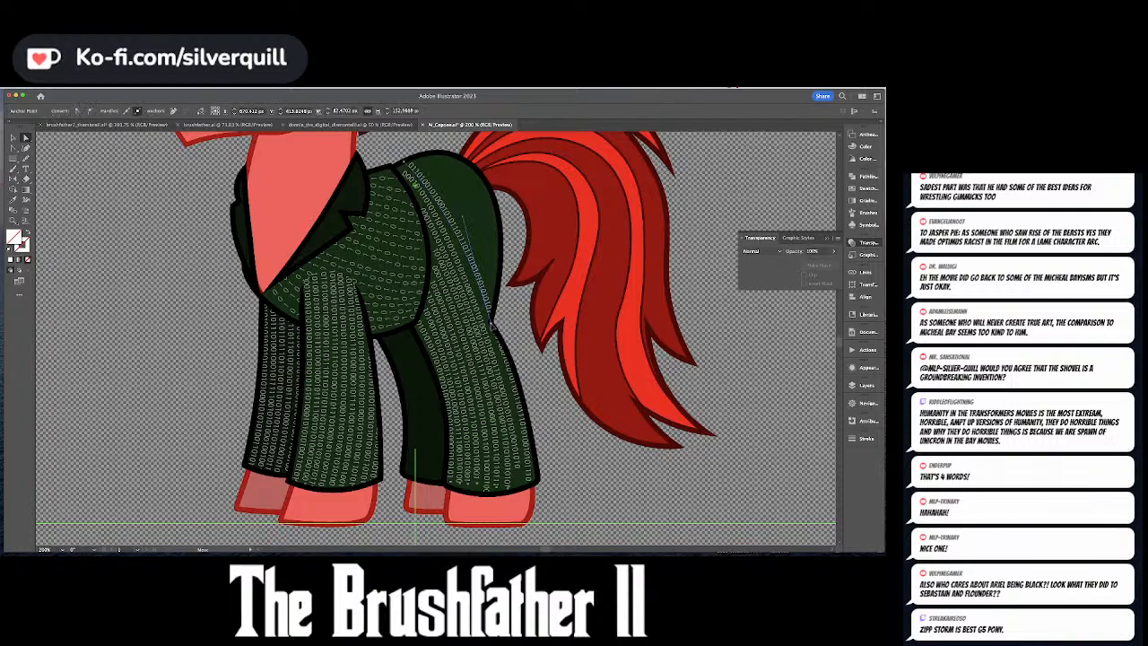
click(561, 282)
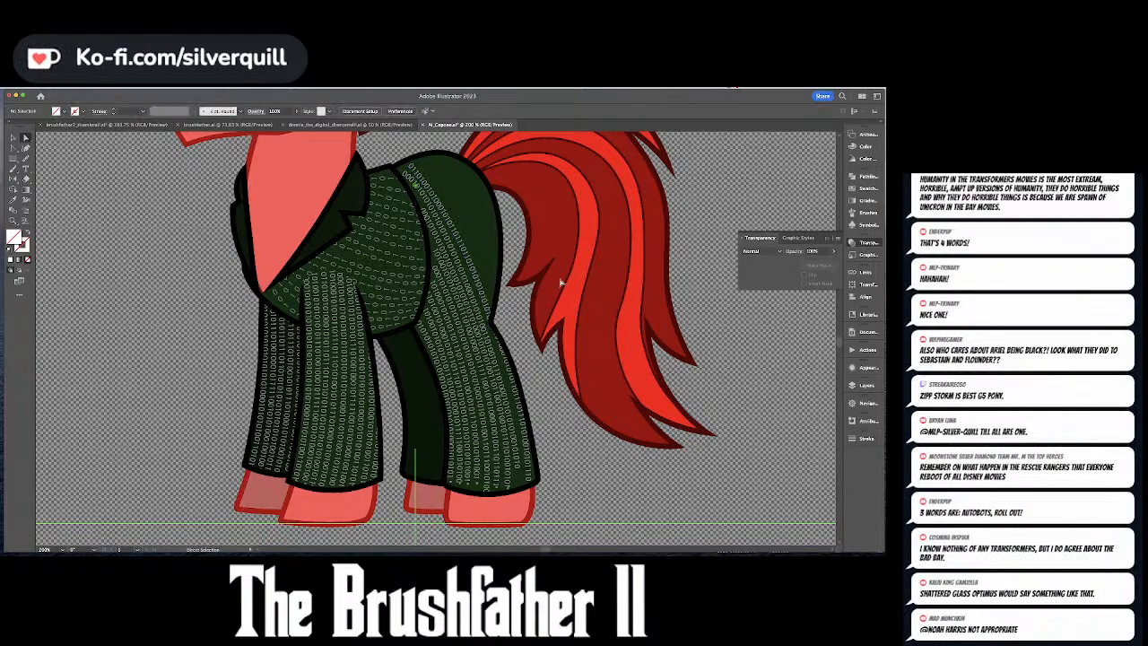
- Extend the digits of the full-length line nearest the leg's rear edge down to the cuff
click(508, 383)
click(526, 410)
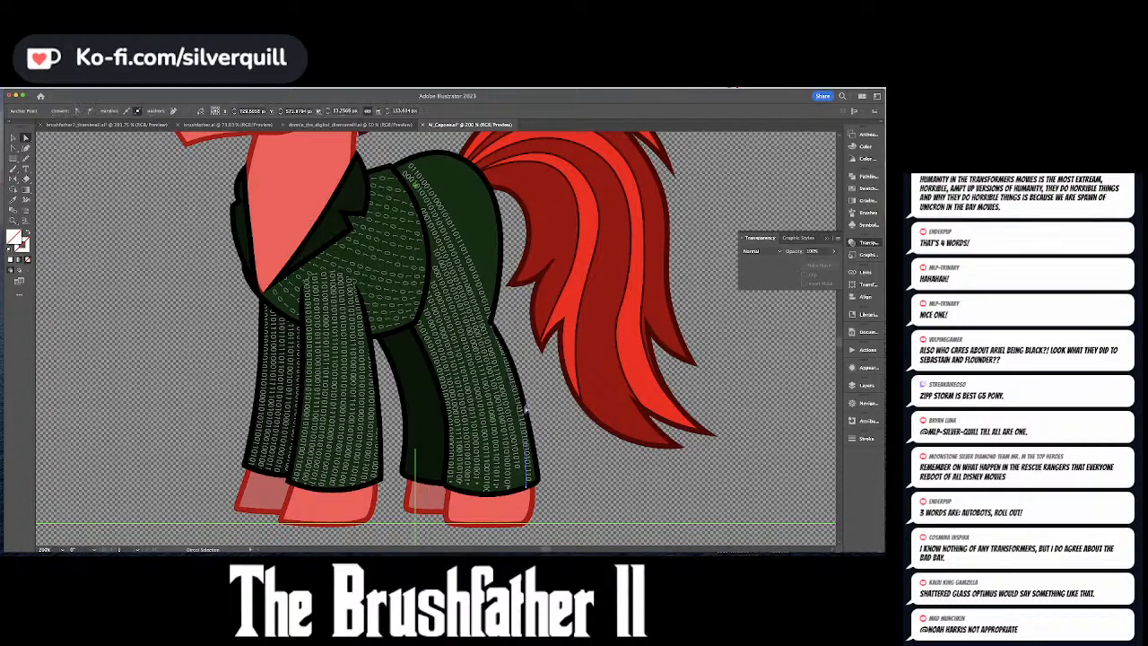
click(517, 490)
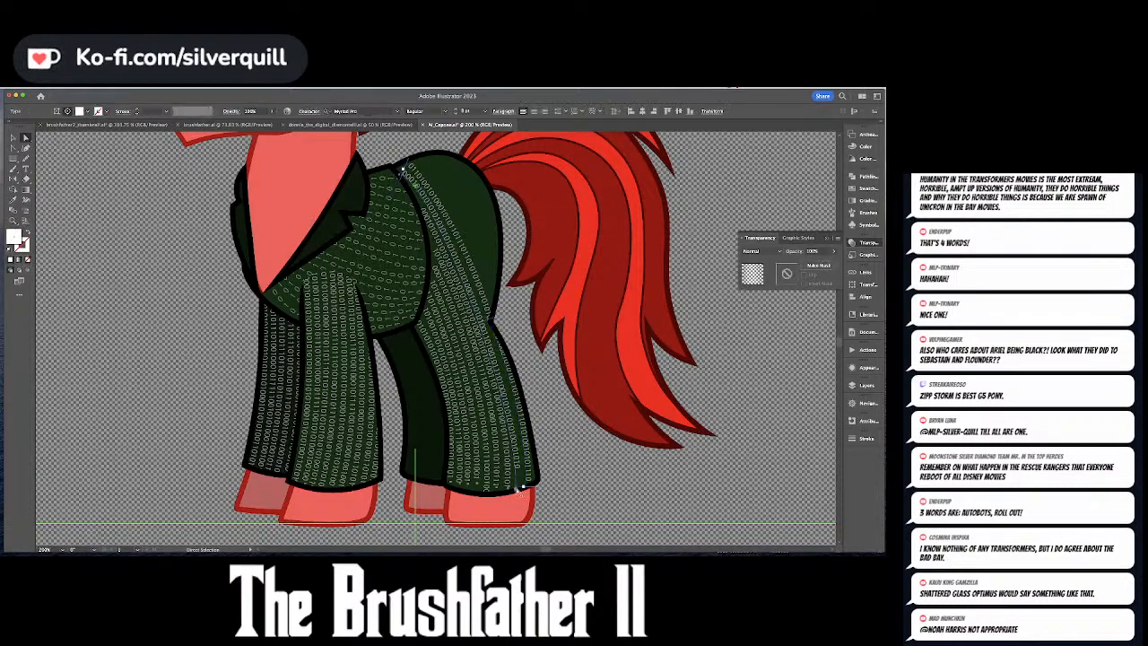
key(t)
click(517, 468)
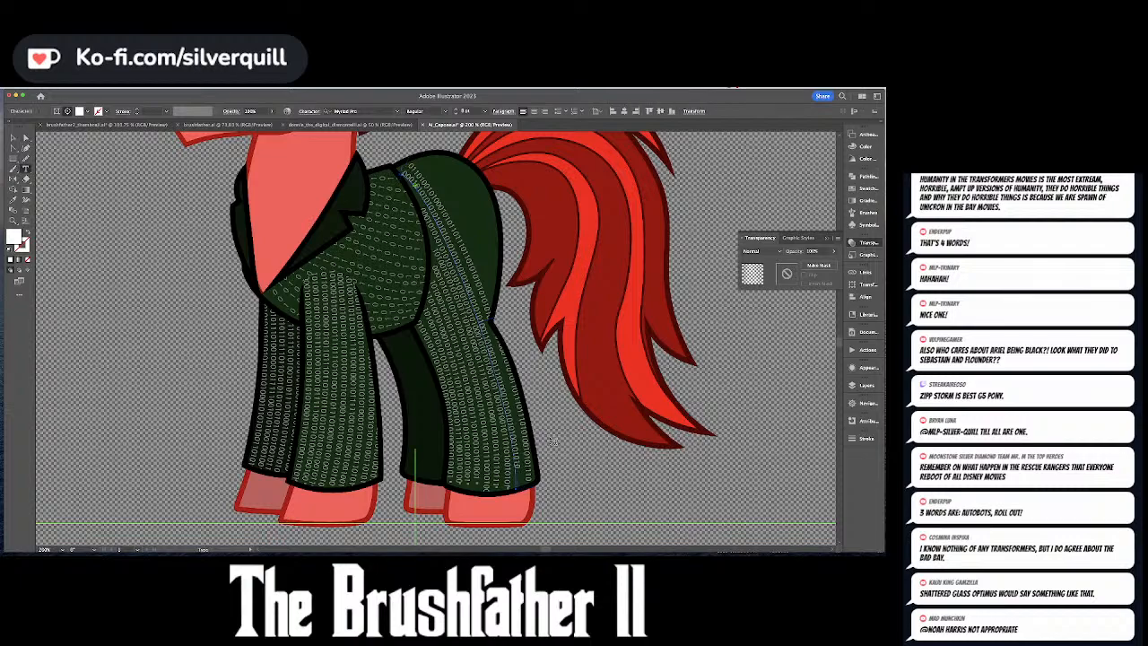
- Finish the binary text line along the hind leg's back edge and shift its lower path anchor slightly at the trouser hem
key(Escape)
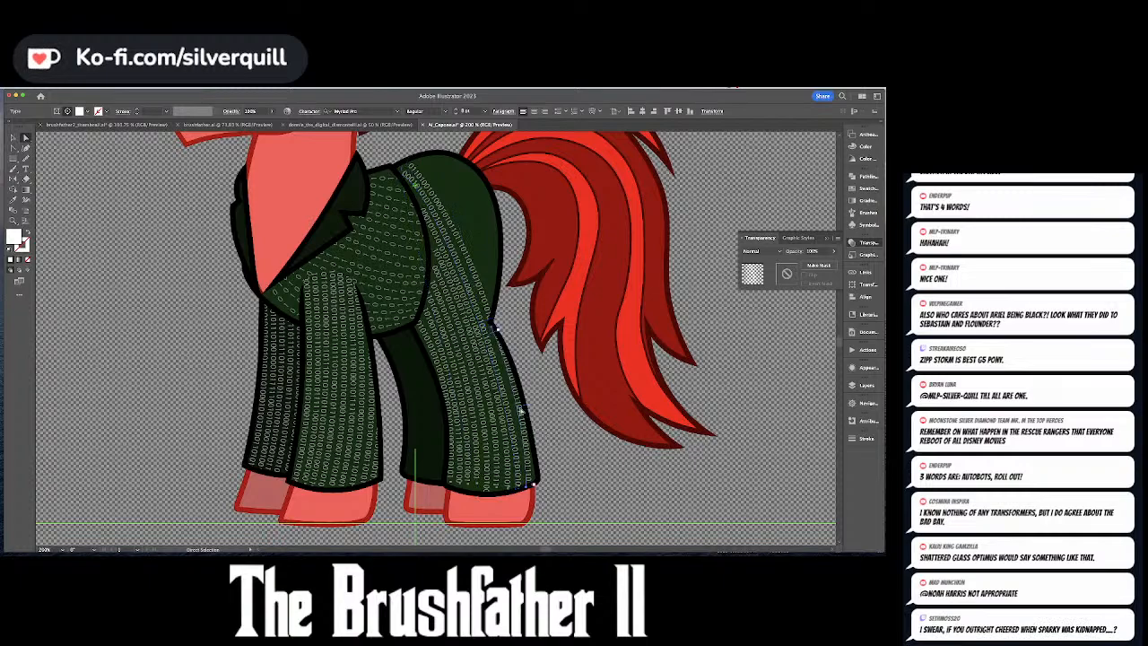
key(a)
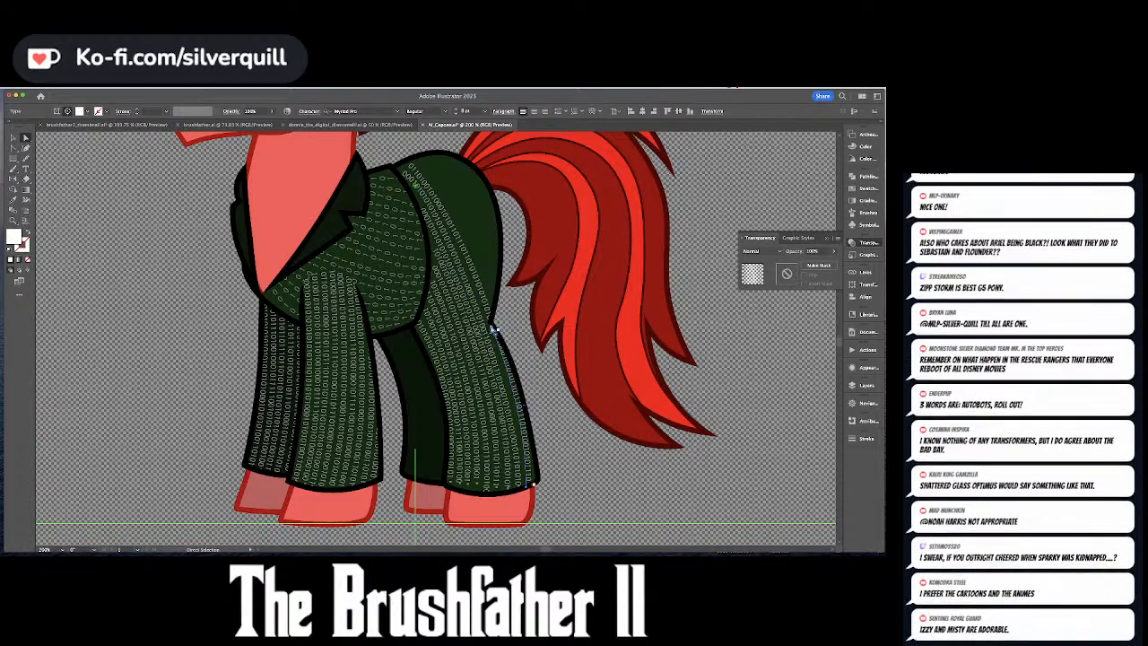
click(527, 491)
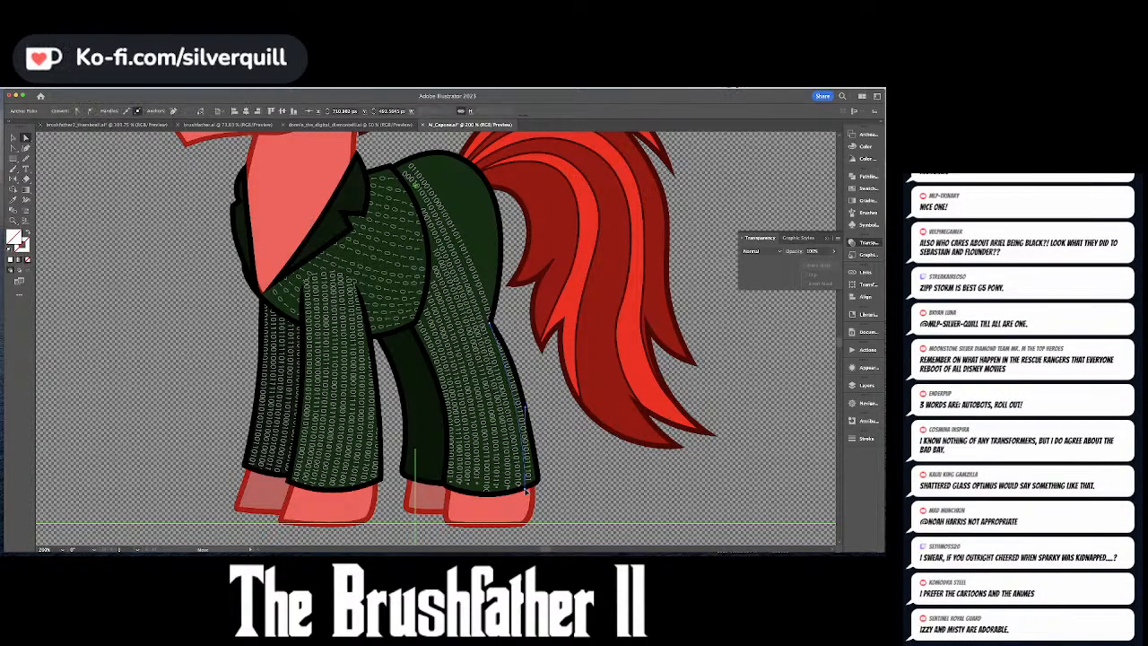
drag(527, 491, 525, 490)
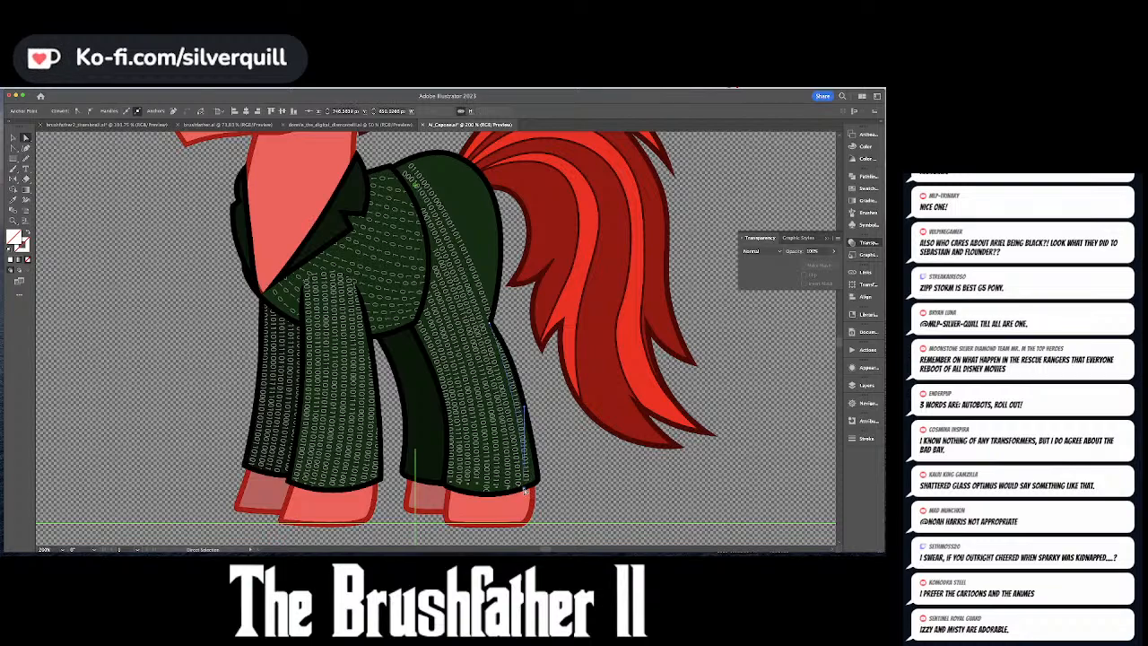
- Place binary text lines over the hip, angled along the flank, and reshape their lower path anchors to follow the leg's contour
click(494, 276)
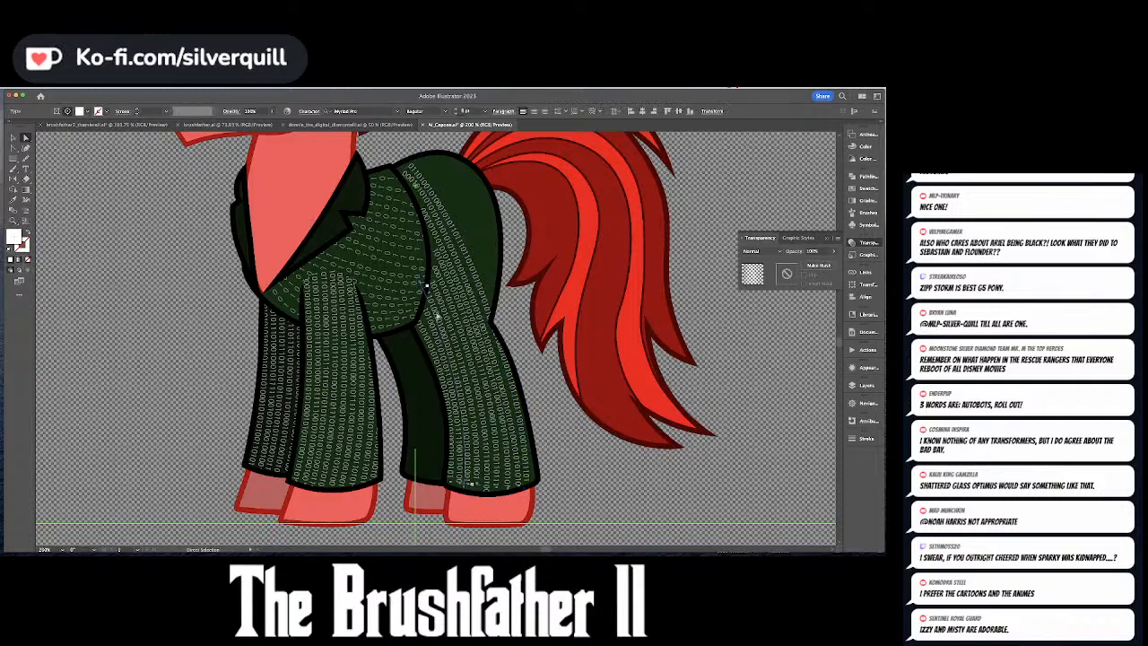
key(e)
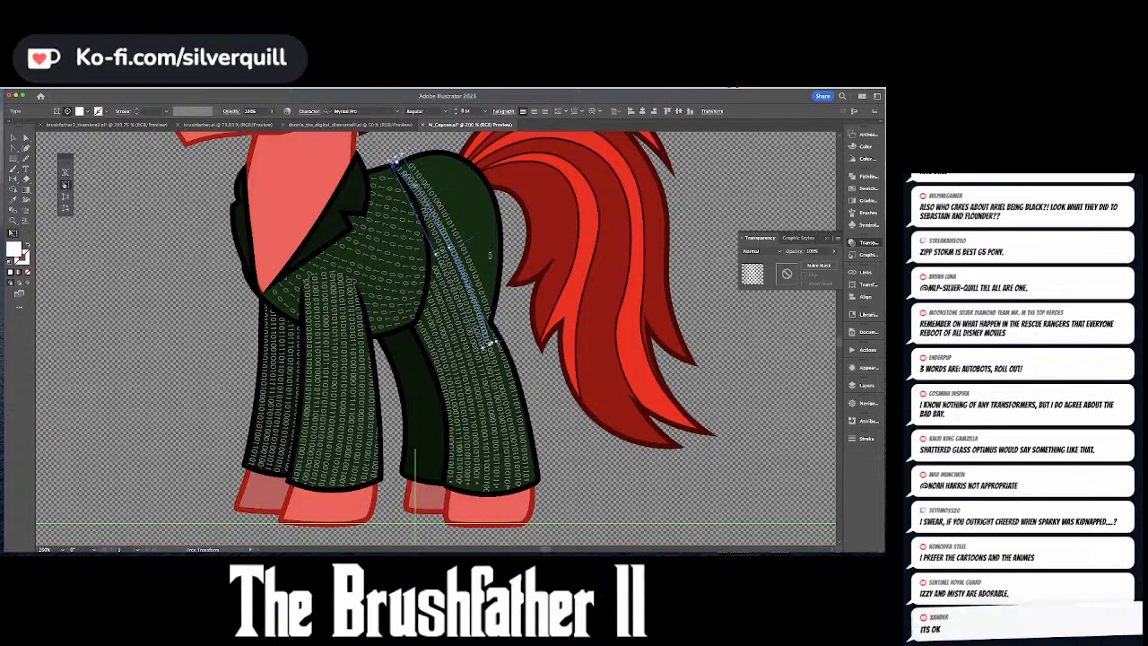
key(a)
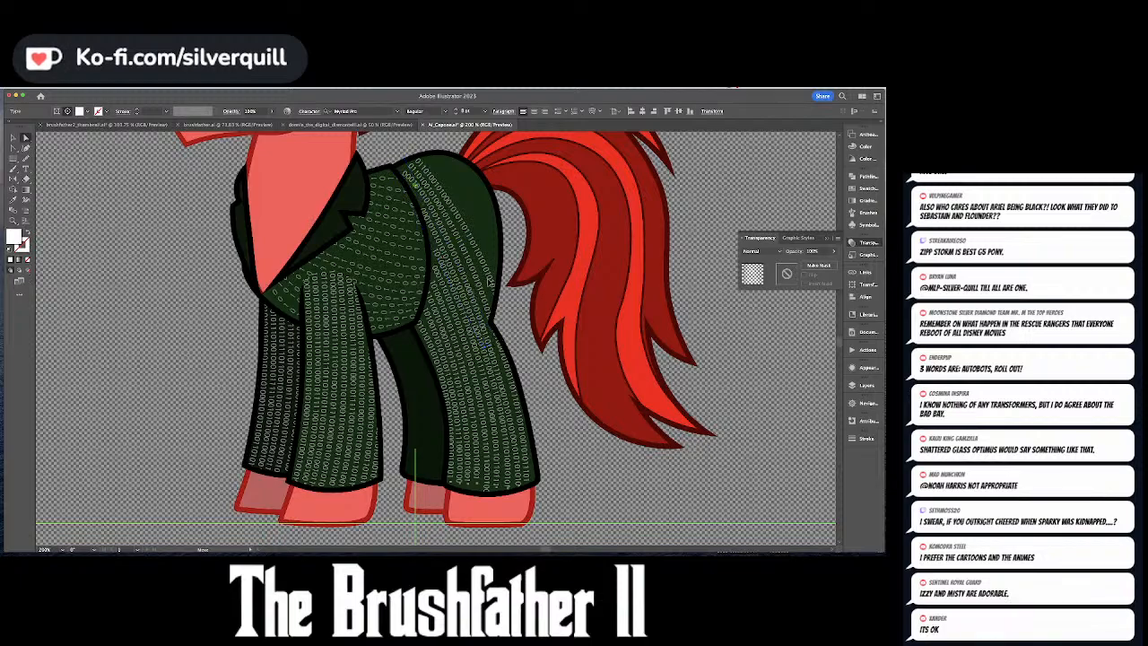
click(504, 341)
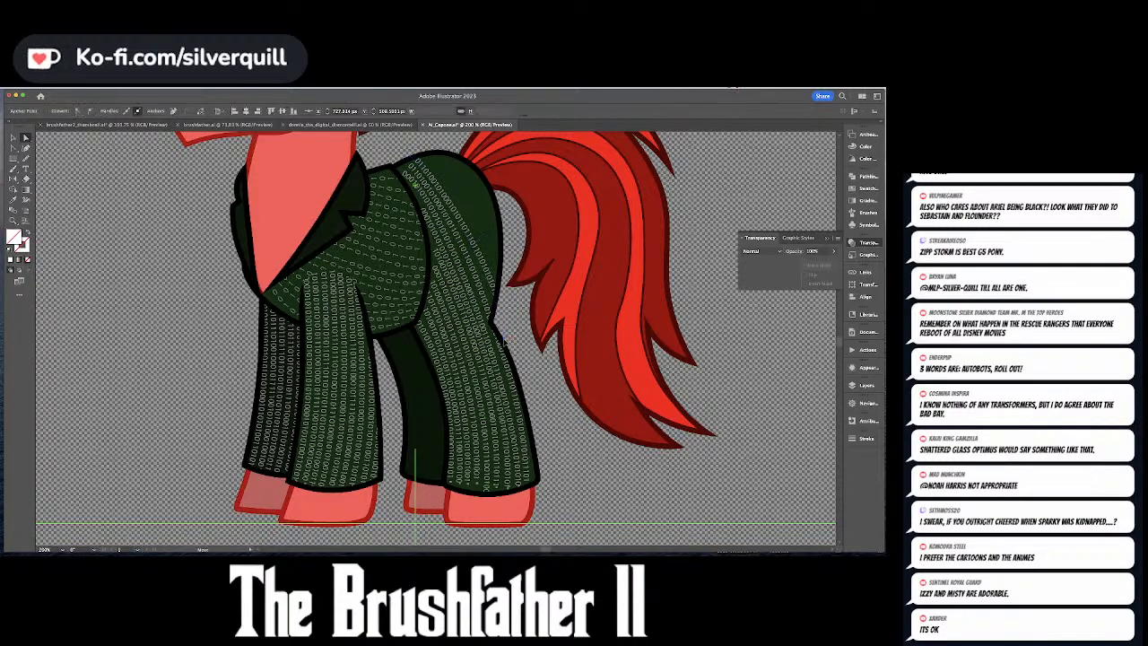
key(v)
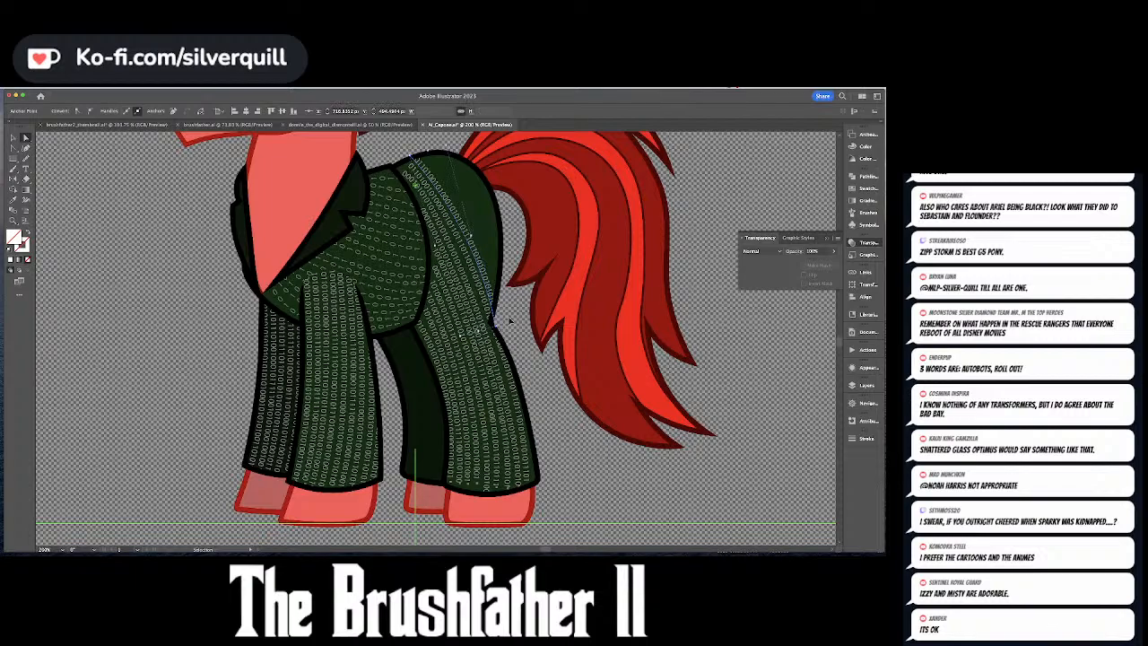
key(a)
click(509, 320)
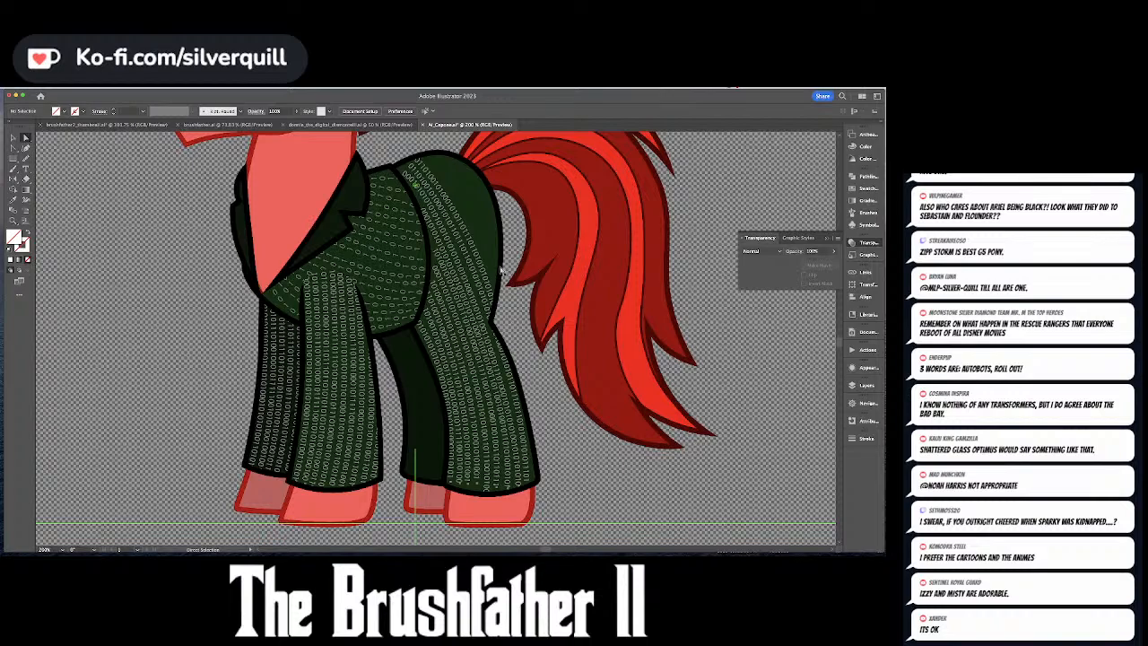
- Isolate the hind leg's clip group and add a binary text line down the rump, rotating it and bending its path to the curve
key(v)
double_click(427, 339)
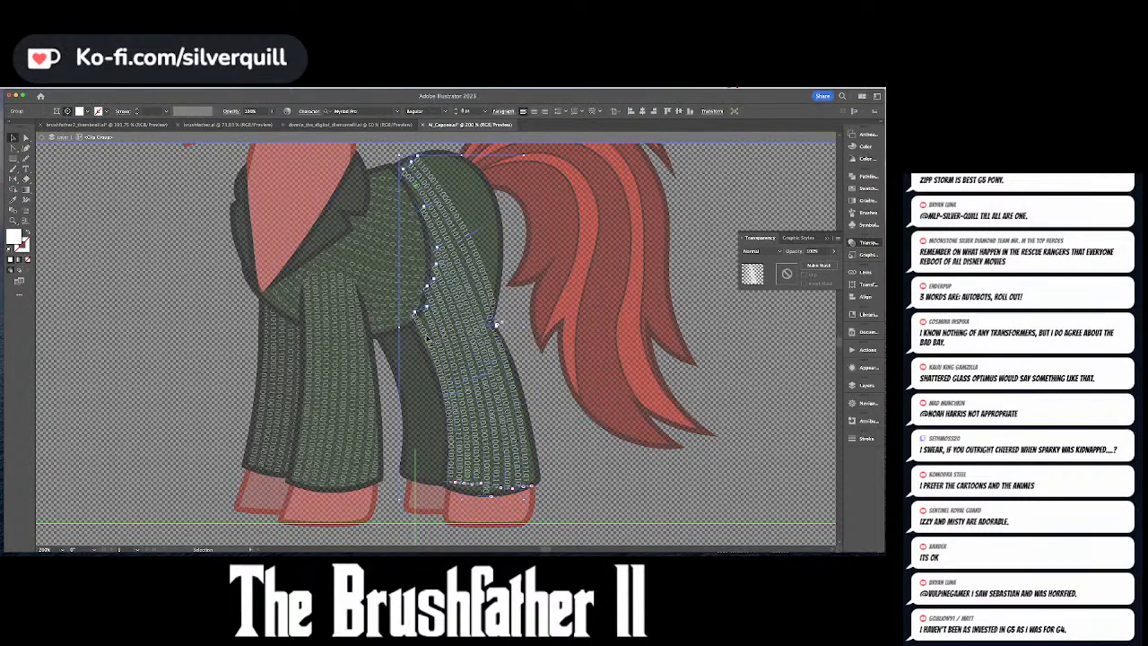
click(427, 339)
drag(428, 339, 467, 221)
key(e)
key(a)
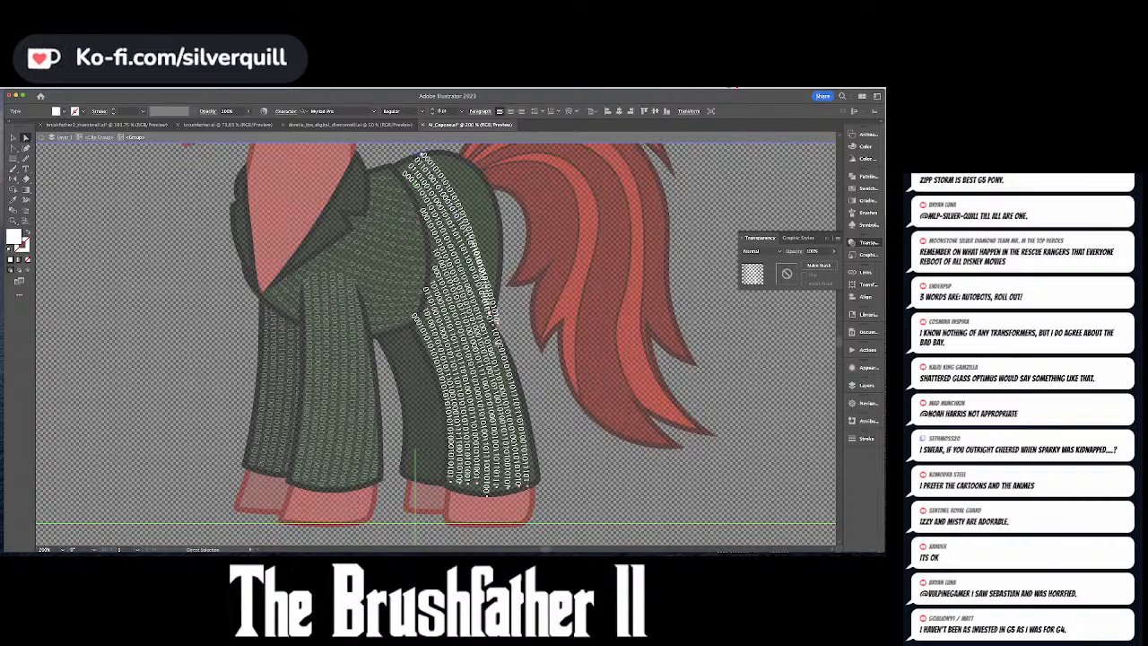
click(493, 316)
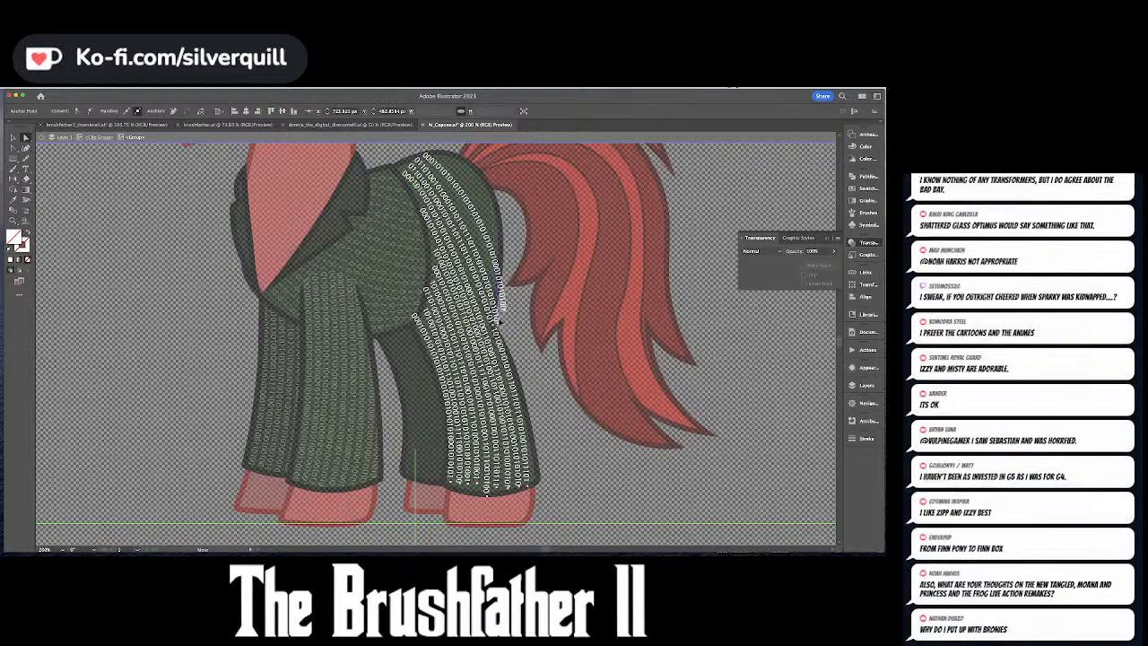
click(497, 219)
drag(497, 219, 483, 213)
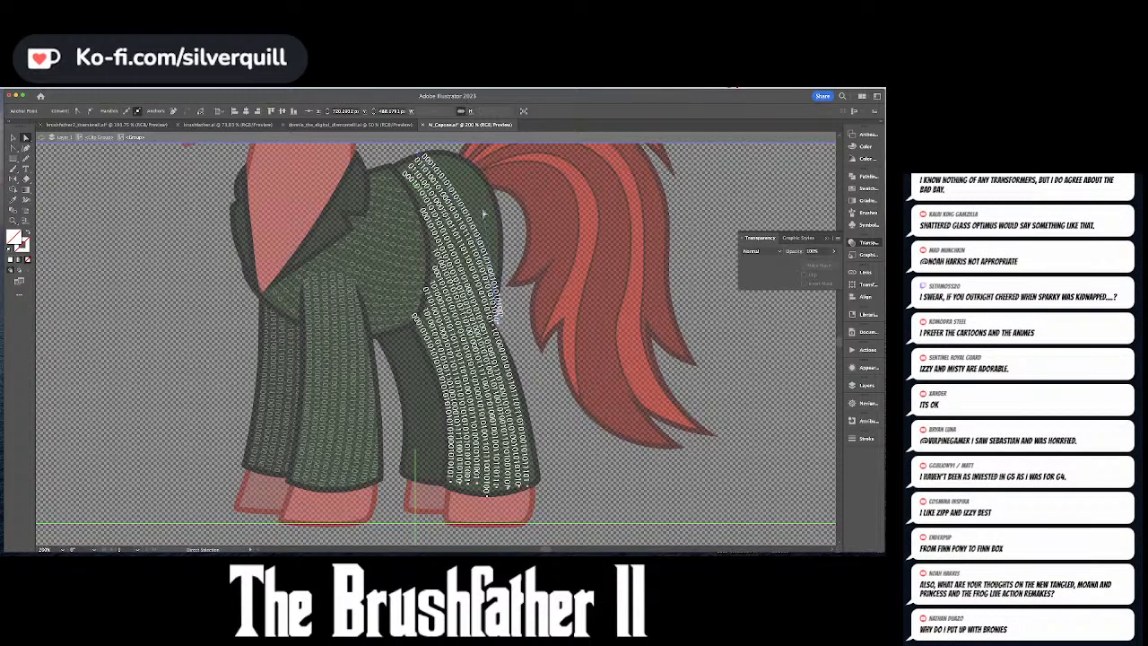
click(483, 214)
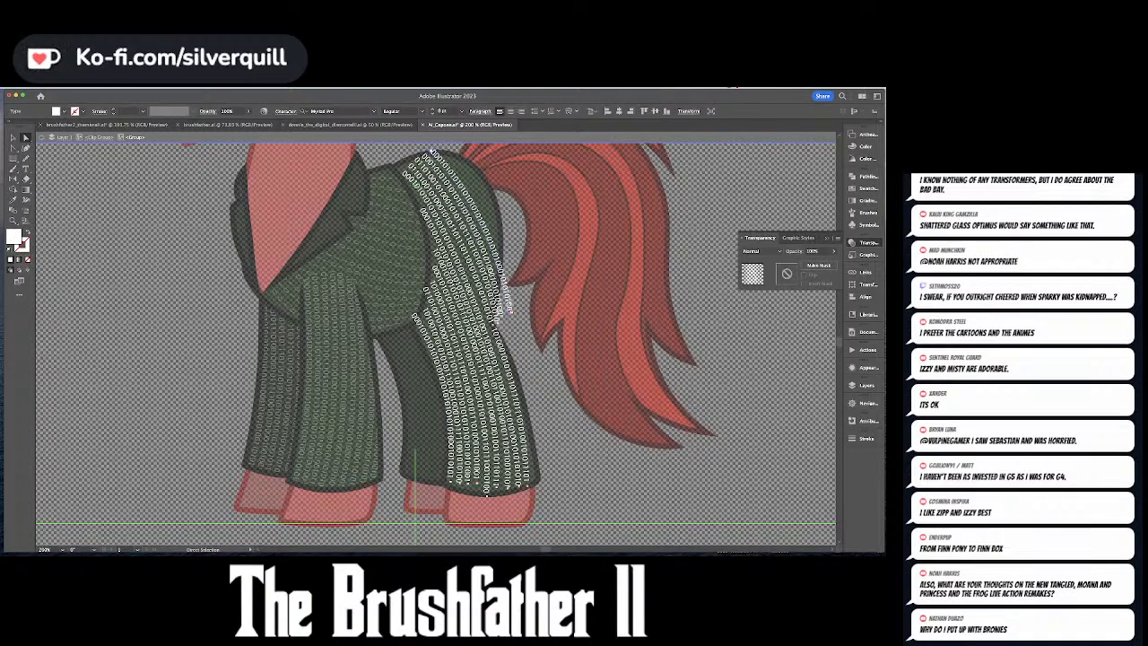
click(500, 308)
- Rotate the next rump text line outward and pull its lower path anchor in toward the back of the knee
key(v)
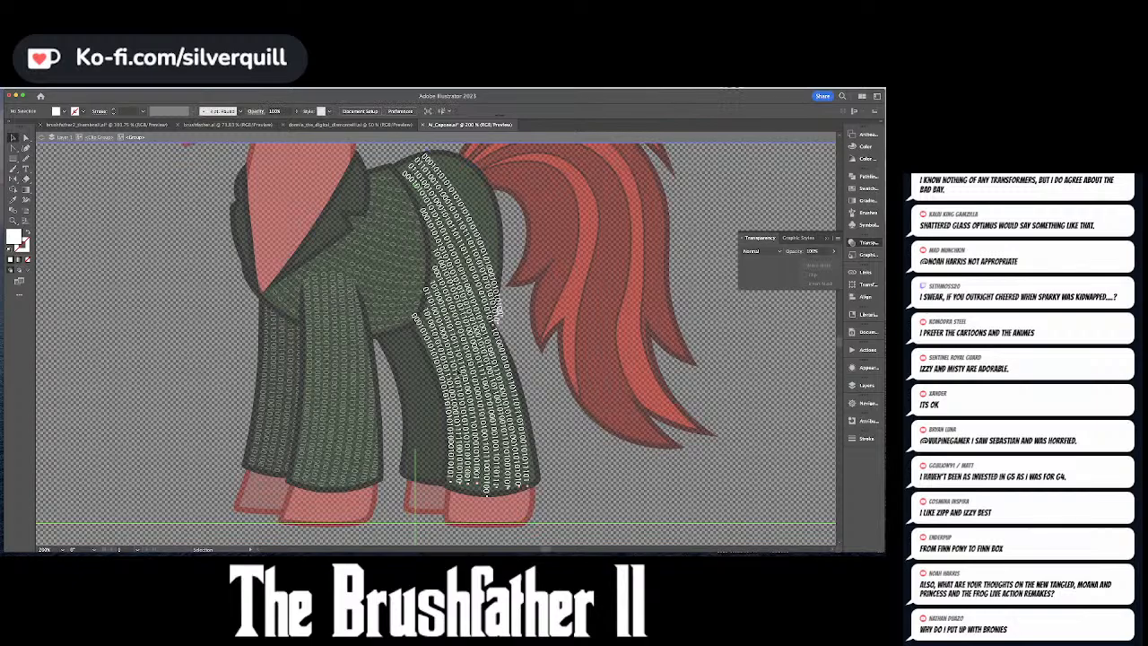
click(499, 316)
key(e)
drag(505, 347, 527, 338)
key(v)
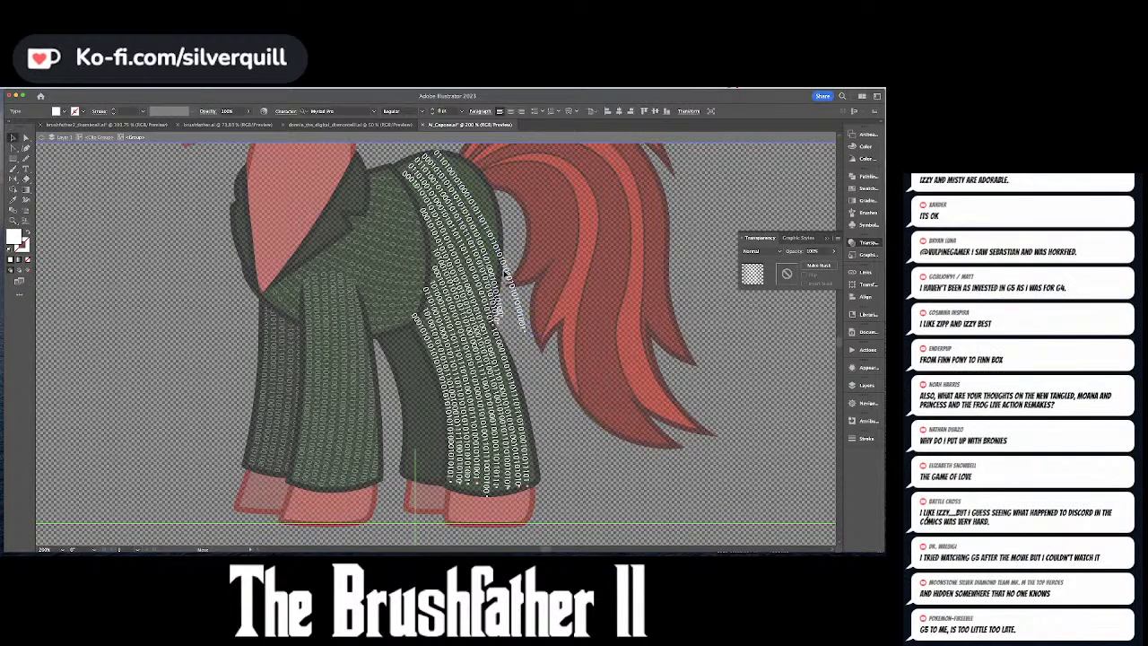
key(a)
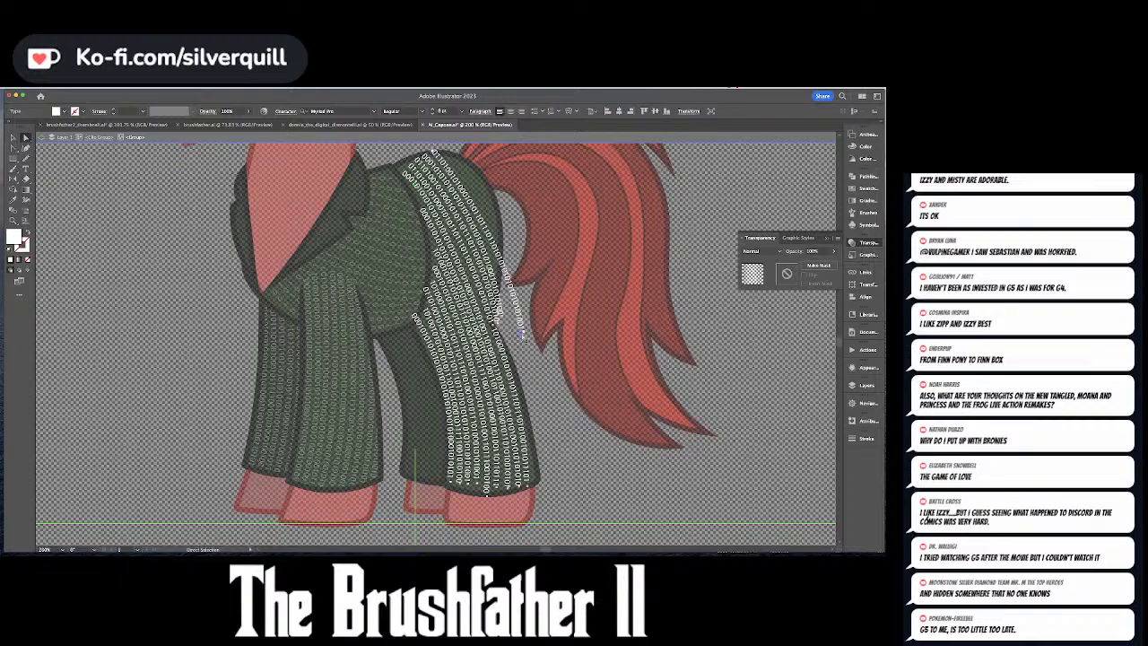
drag(524, 338, 508, 309)
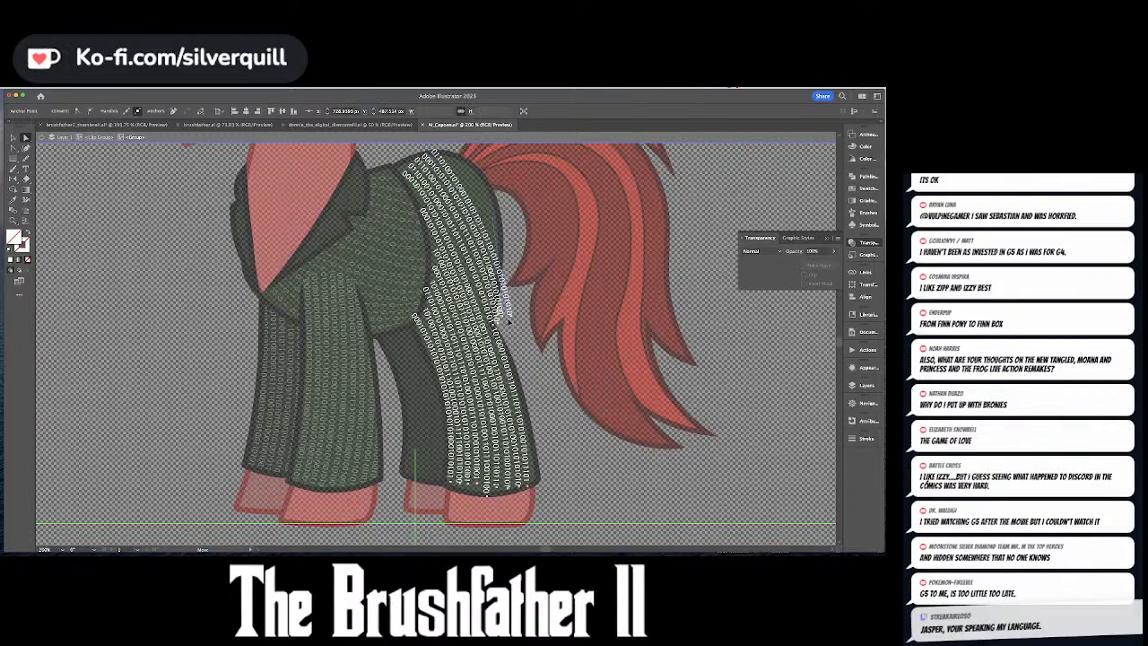
key(v)
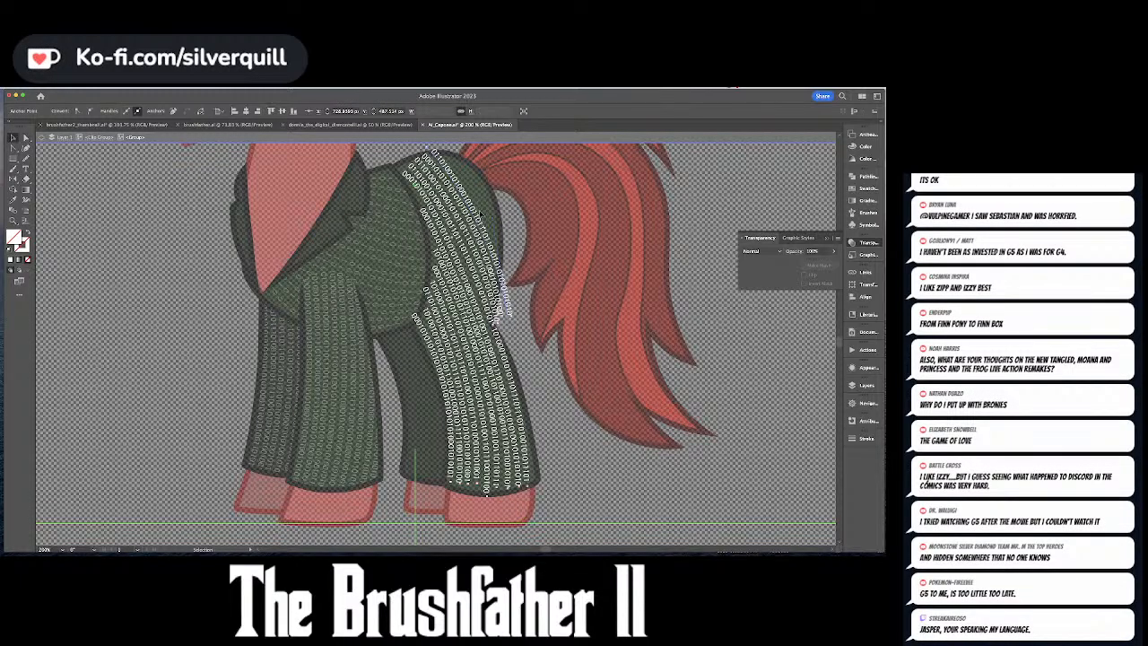
- Duplicate a binary text line to the rump's outer edge, adjust its angle and nudge it beside the previous line
click(502, 314)
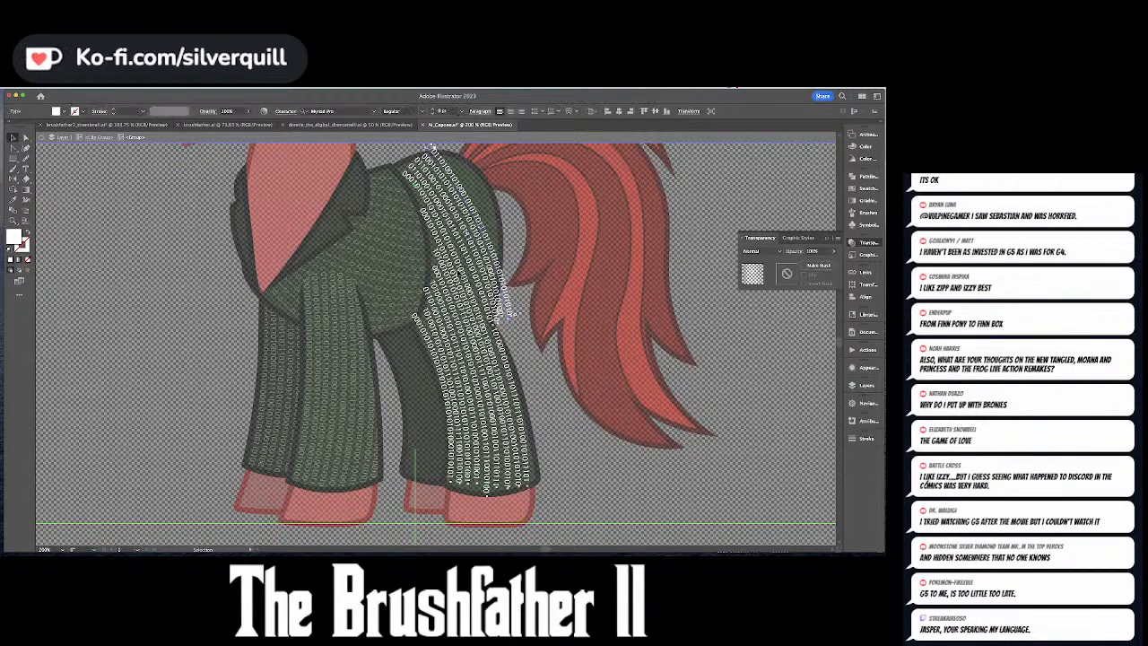
click(523, 316)
click(434, 331)
alt+drag(427, 307, 439, 150)
key(e)
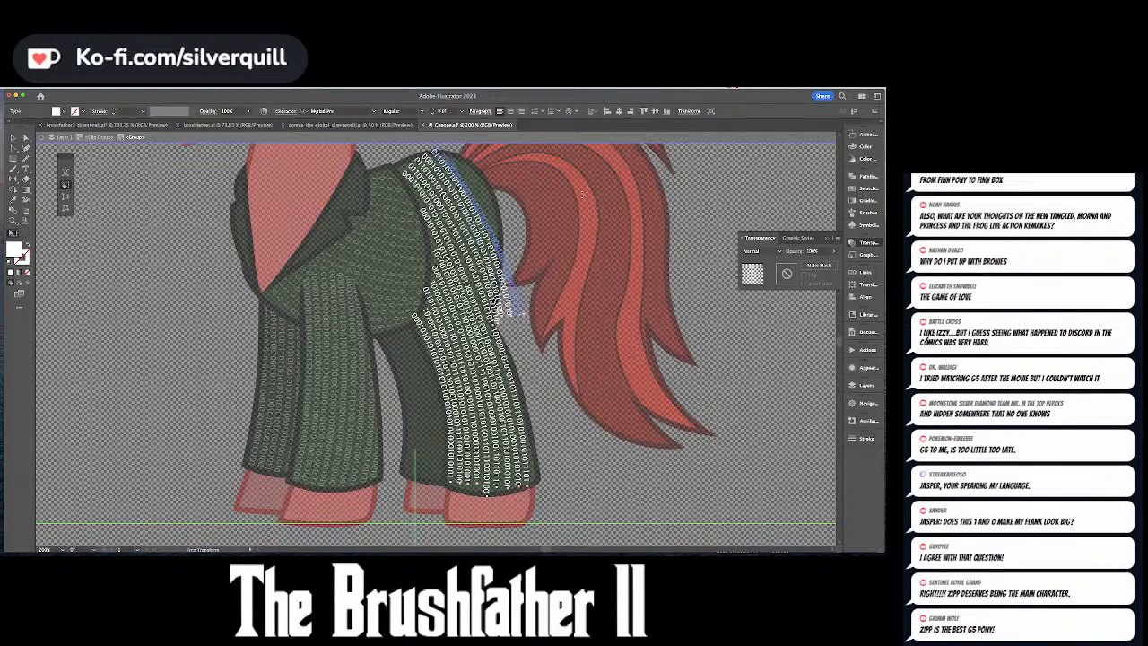
key(v)
drag(483, 214, 485, 210)
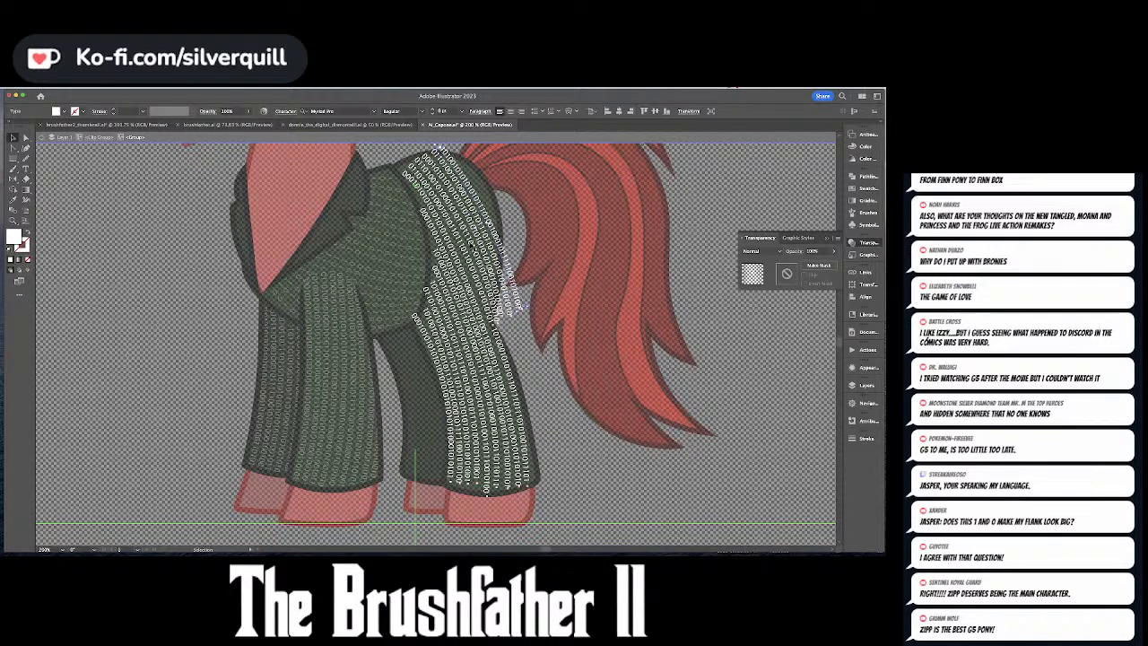
- Add one more rotated binary text line at the rump's tail side and exit the clip group's isolation
drag(448, 320, 498, 187)
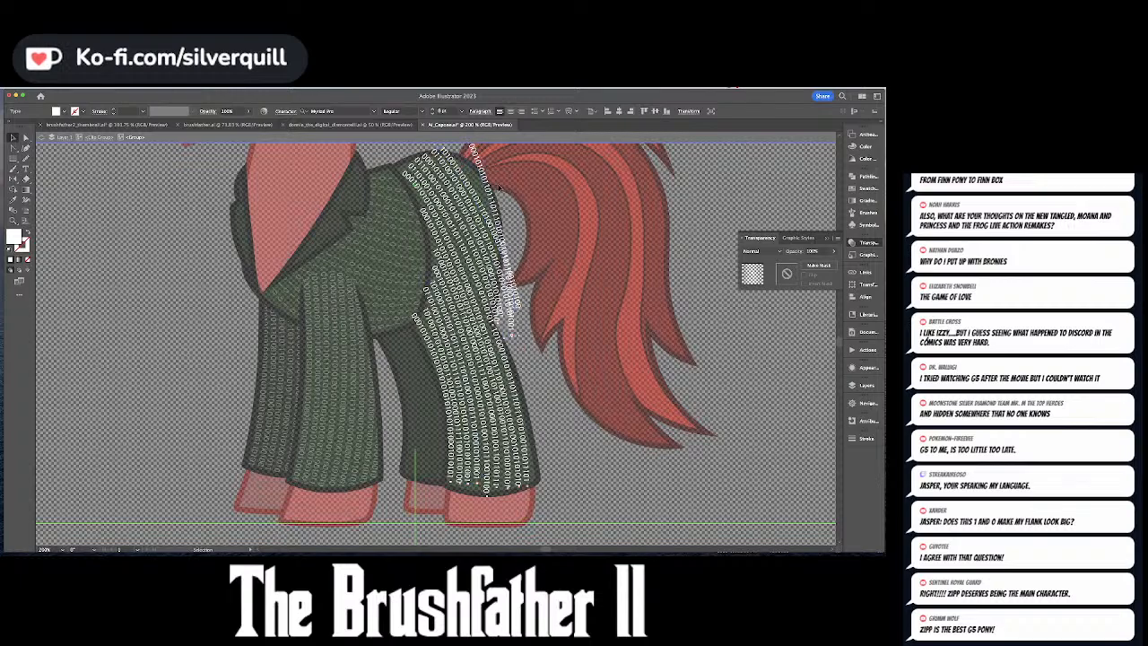
key(e)
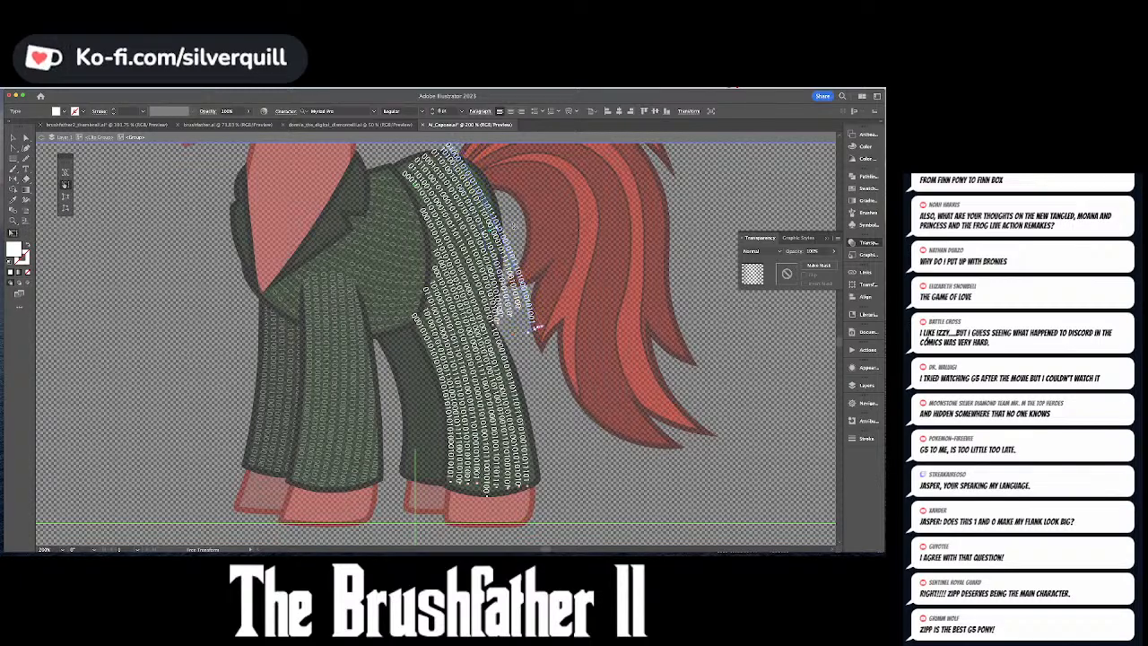
key(v)
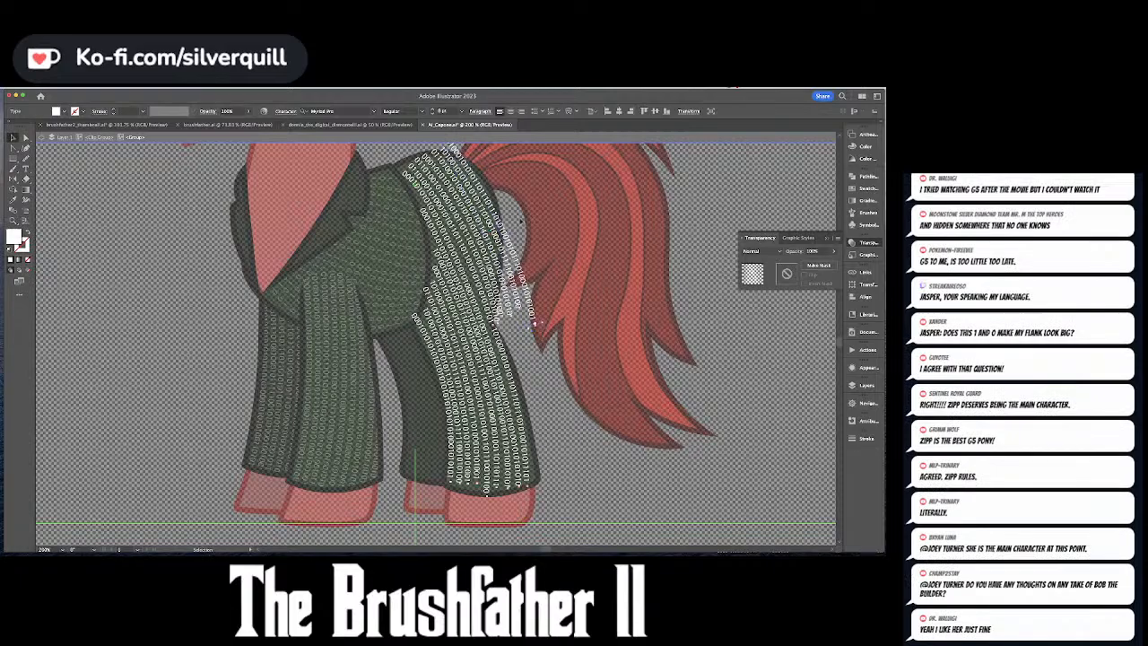
double_click(630, 249)
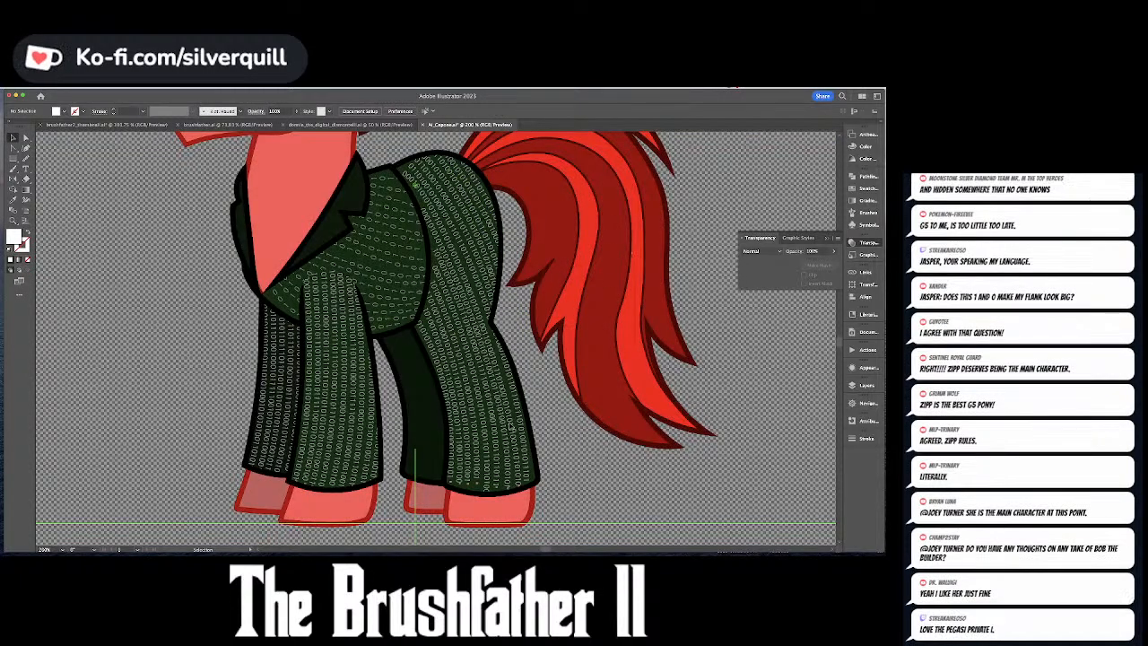
- Adjust the lower path anchor of the long binary text line near the hind trouser hem and deselect it
key(a)
click(512, 428)
click(519, 488)
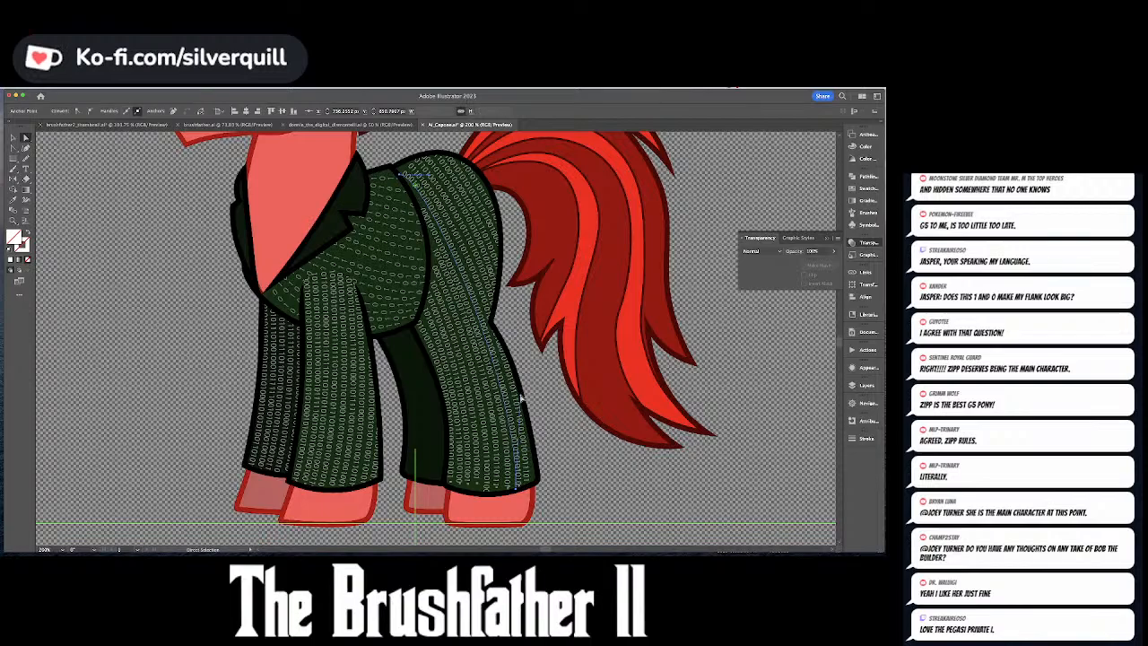
click(569, 370)
- Select the near hind leg's finished binary pattern group and shift a copy toward the dark far hind leg
key(super+minus)
key(super+minus)
key(super+minus)
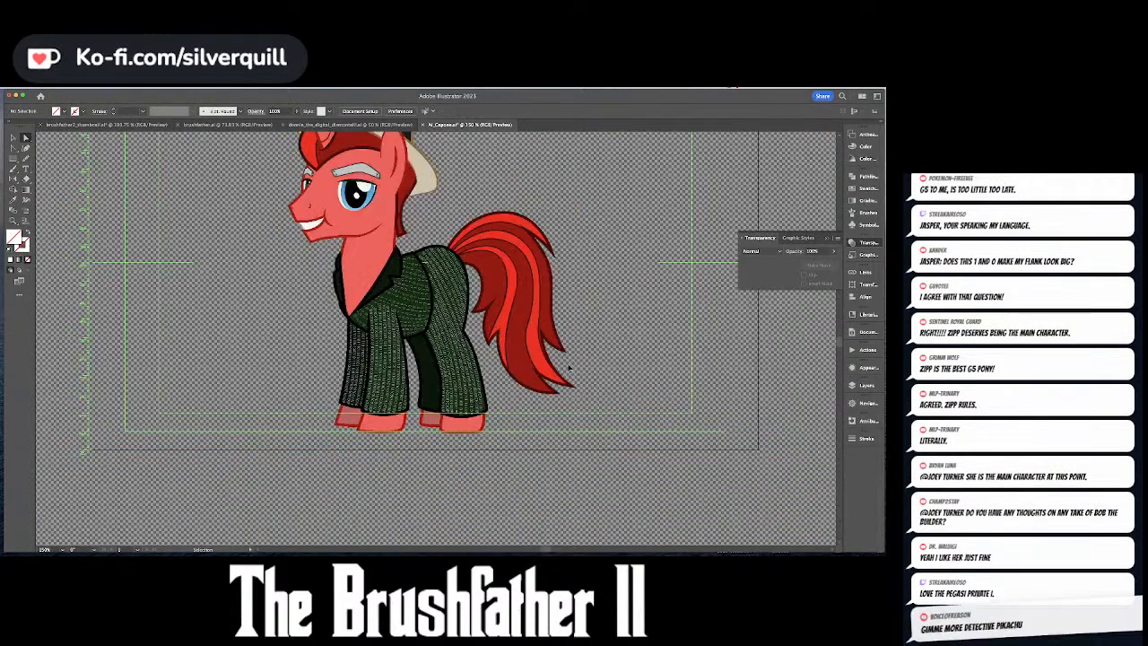
key(super+equal)
key(super+equal)
key(super+equal)
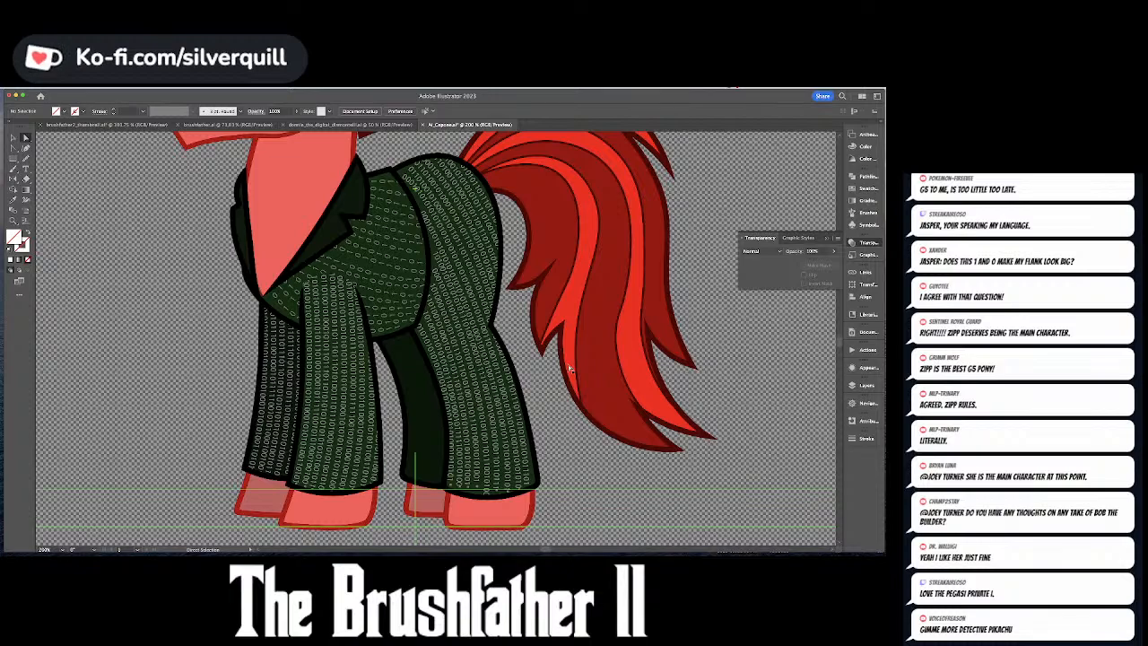
key(v)
click(489, 420)
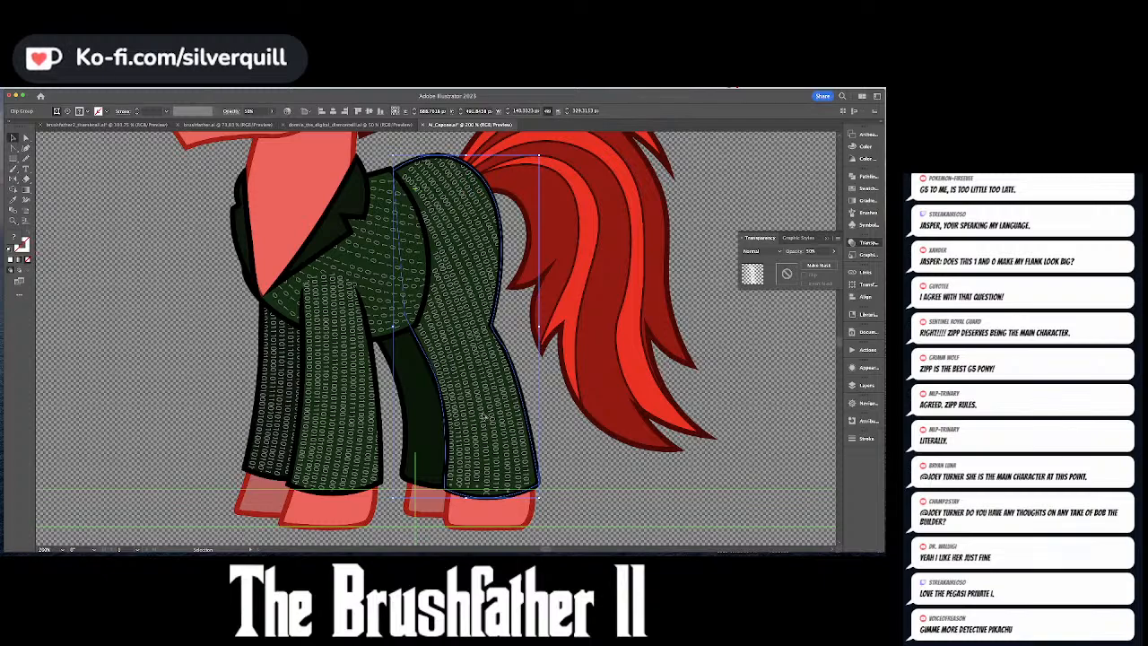
drag(487, 420, 444, 409)
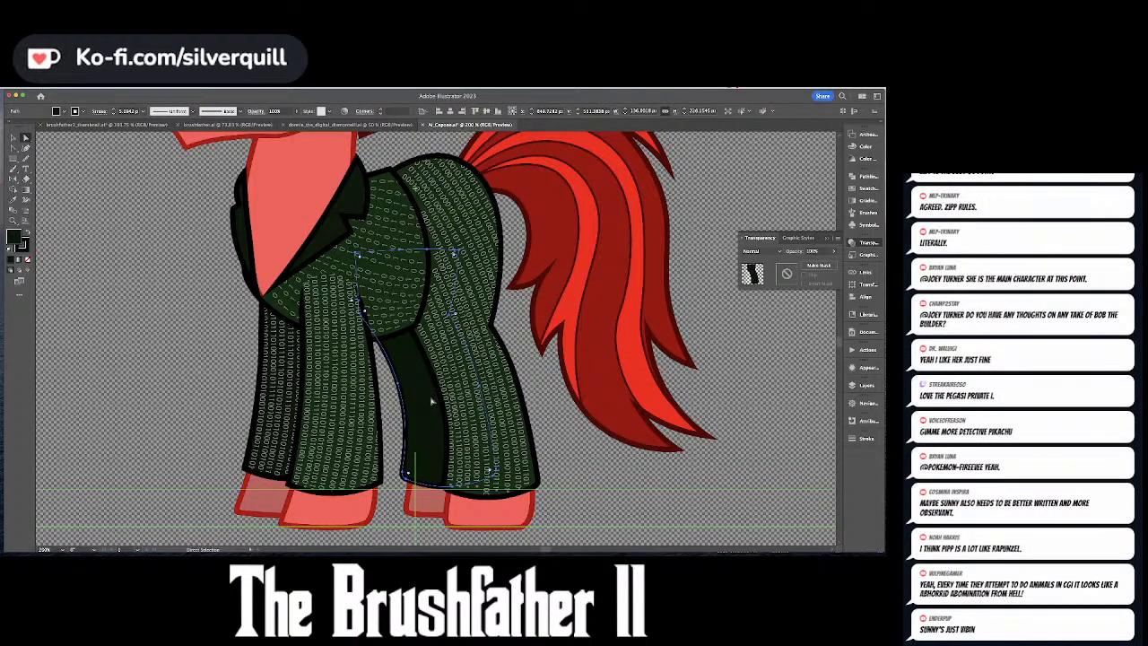
- Fit the copied binary pattern to the far hind leg's shape by pasting in front, and clear the selection
shift+click(431, 402)
click(432, 402)
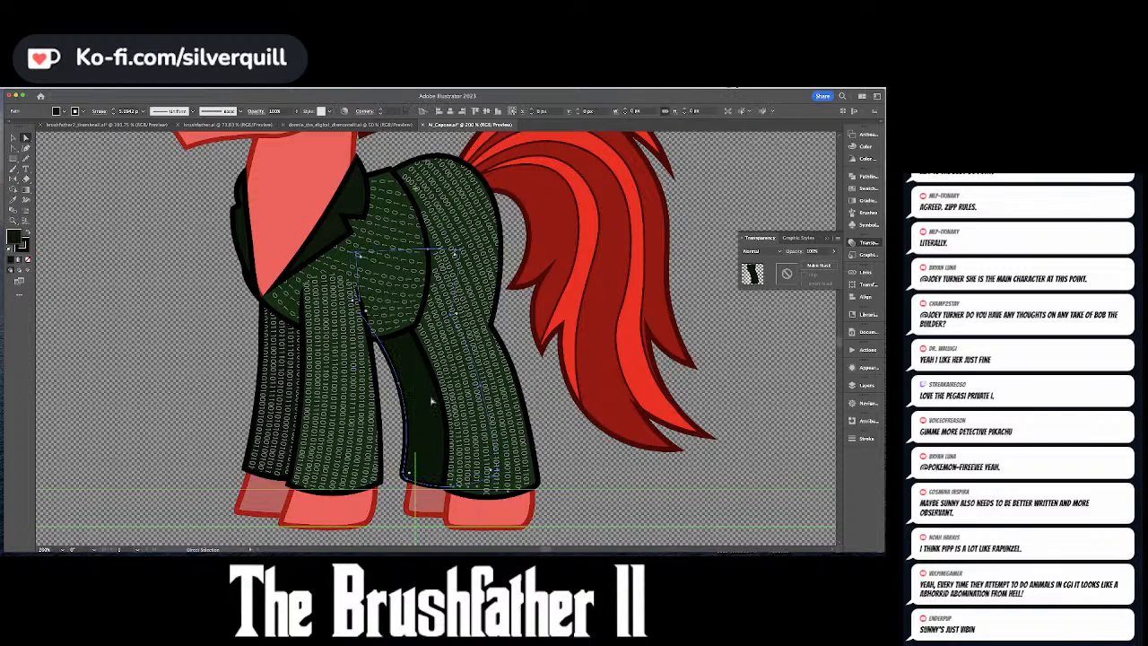
key(v)
key(super+f)
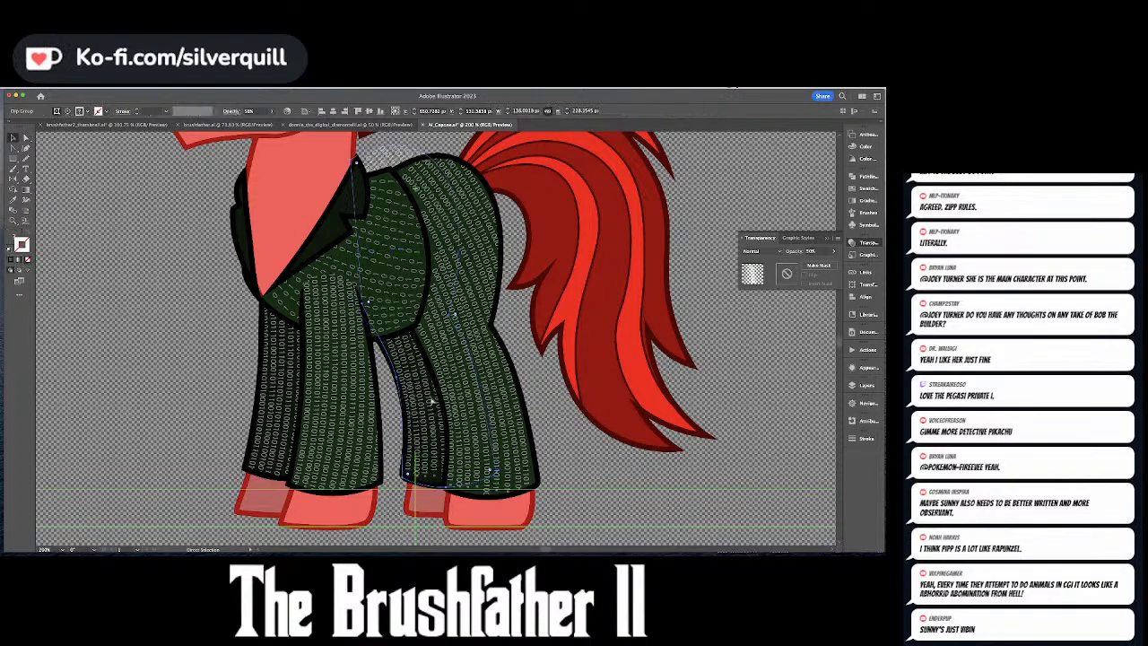
key(super+shift+a)
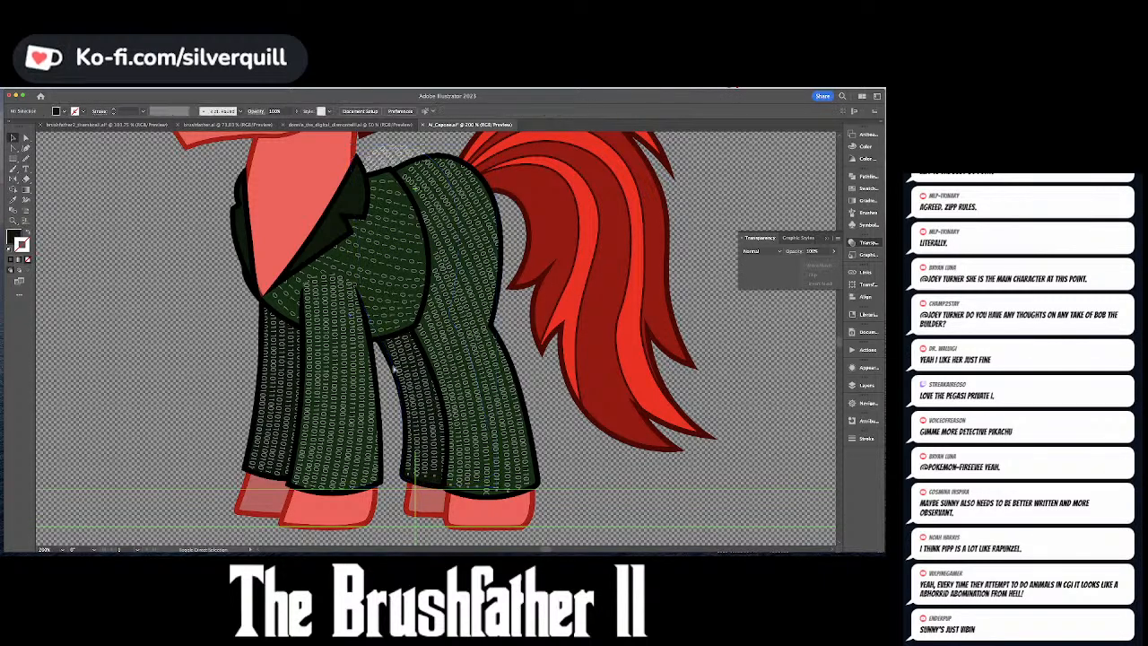
- Trim the far hind leg's clipping path by adding an anchor at the belly edge, deleting the excess anchors above it, and deselecting it
click(379, 340)
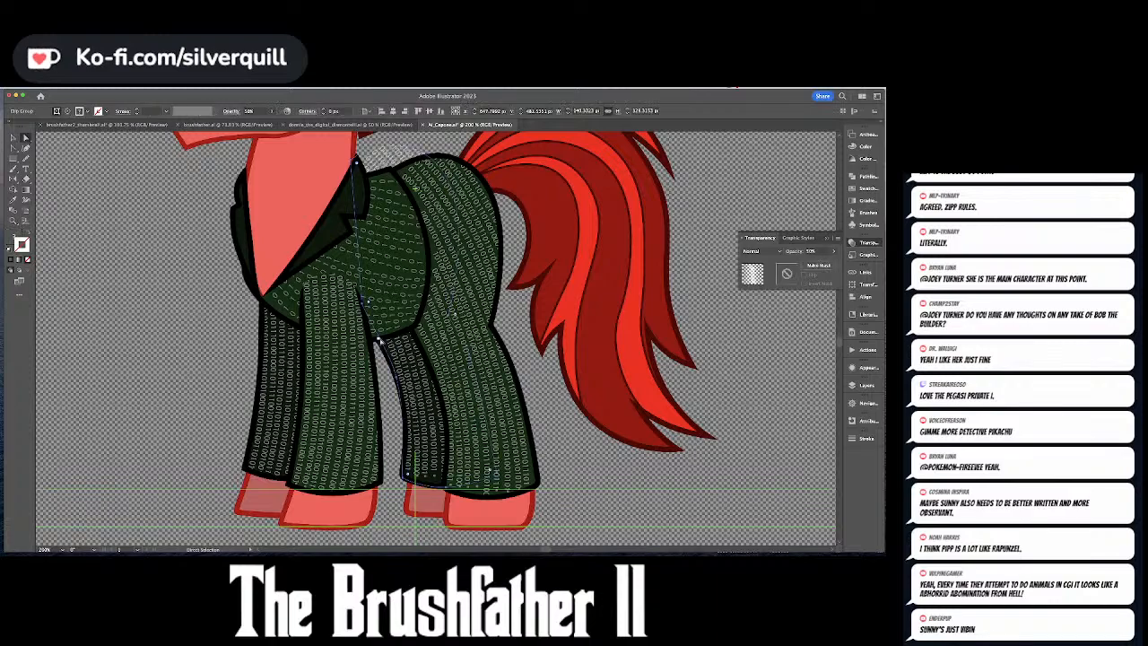
key(plus)
click(379, 340)
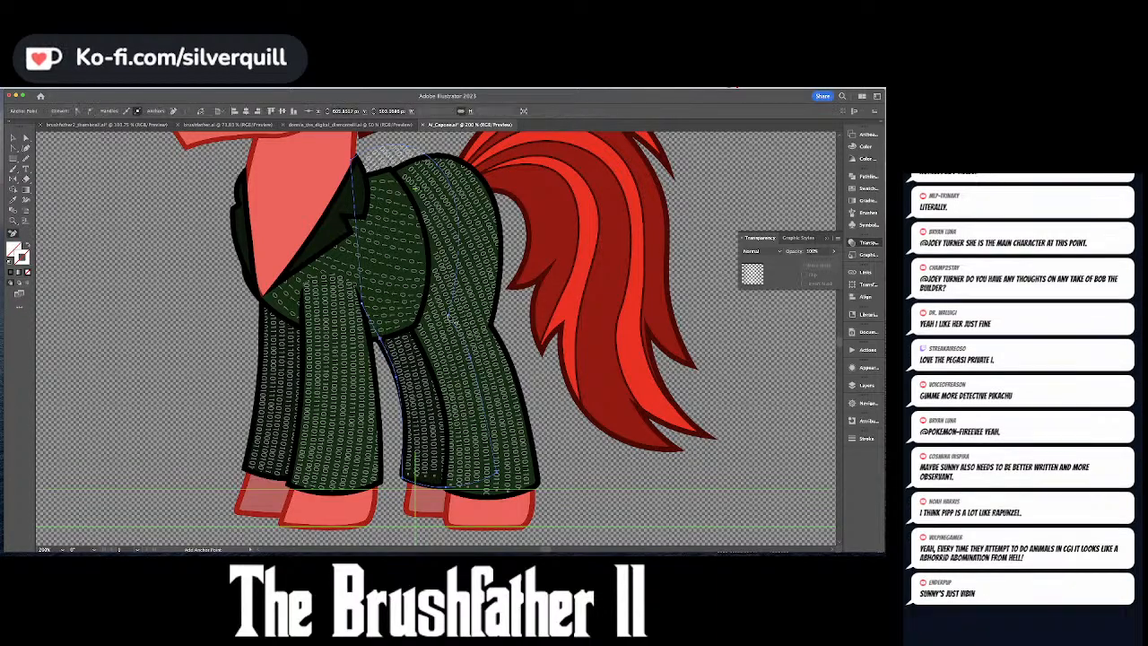
key(minus)
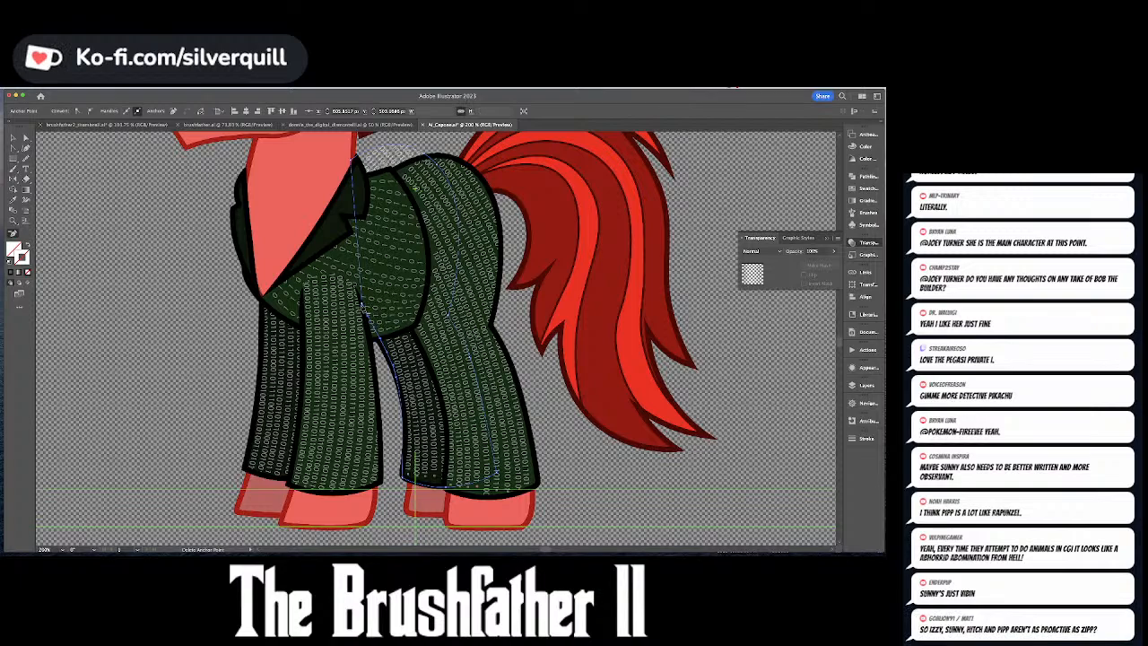
click(363, 306)
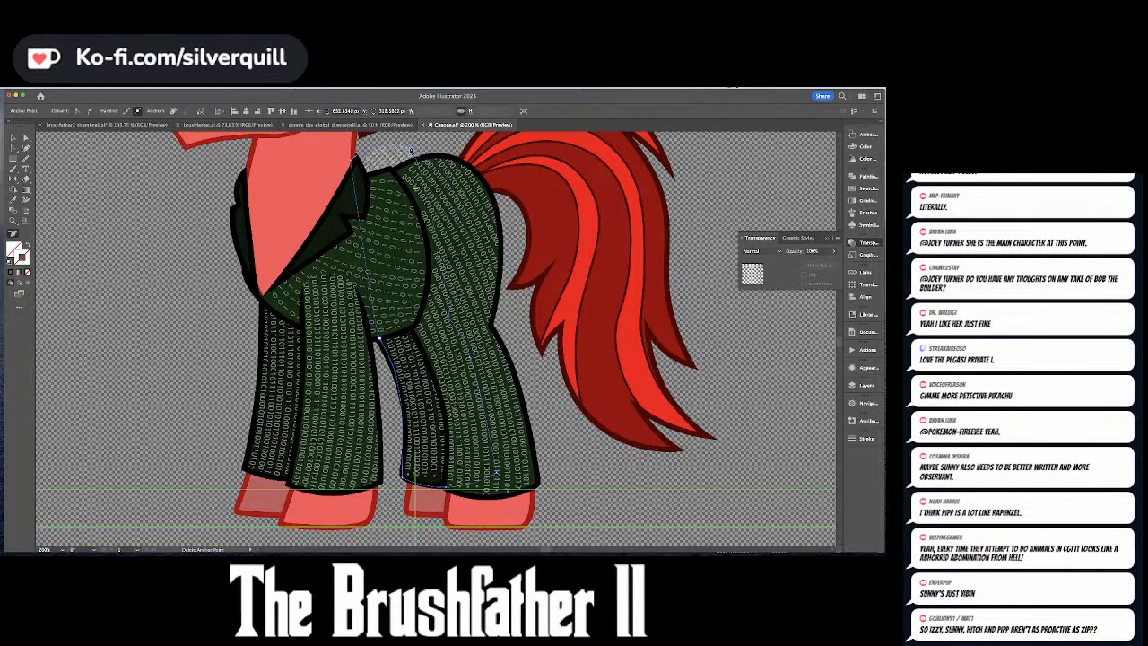
click(411, 151)
click(353, 162)
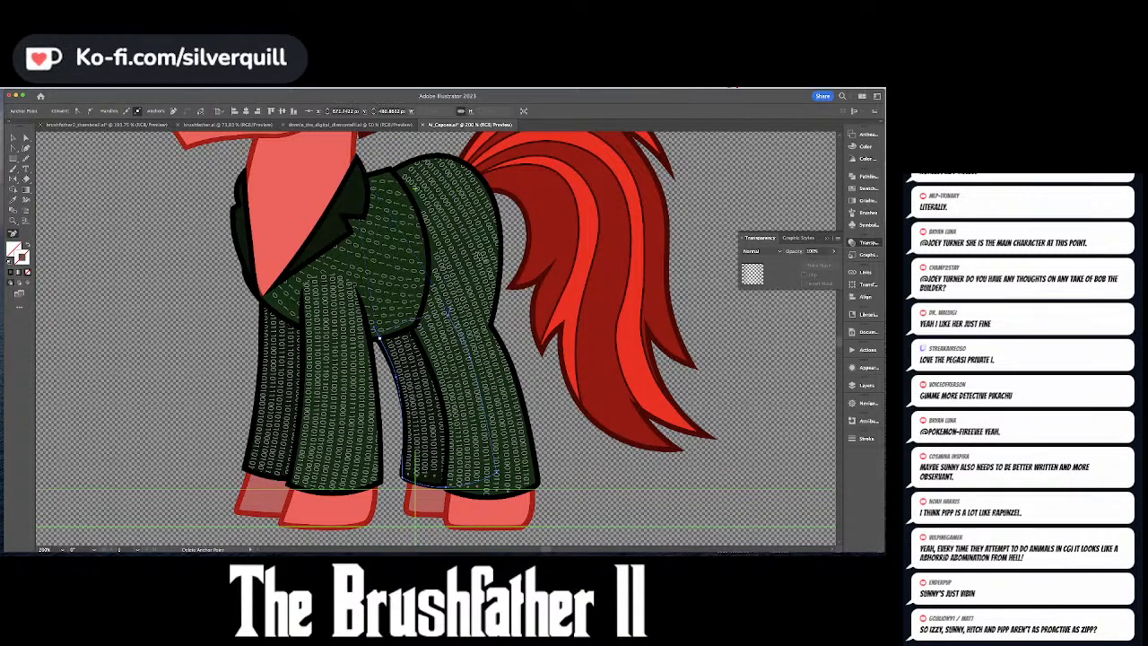
key(super+shift+a)
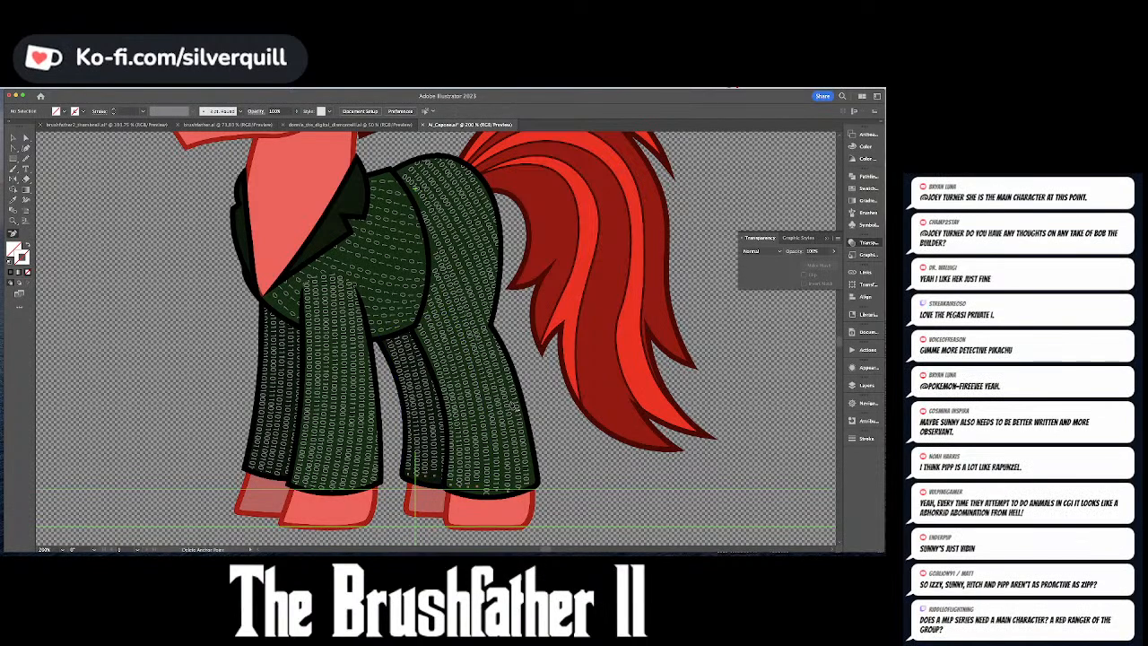
- Isolate the far hind leg's clip group, reposition the lower path anchor of a binary text line near the hem, and exit isolation
key(a)
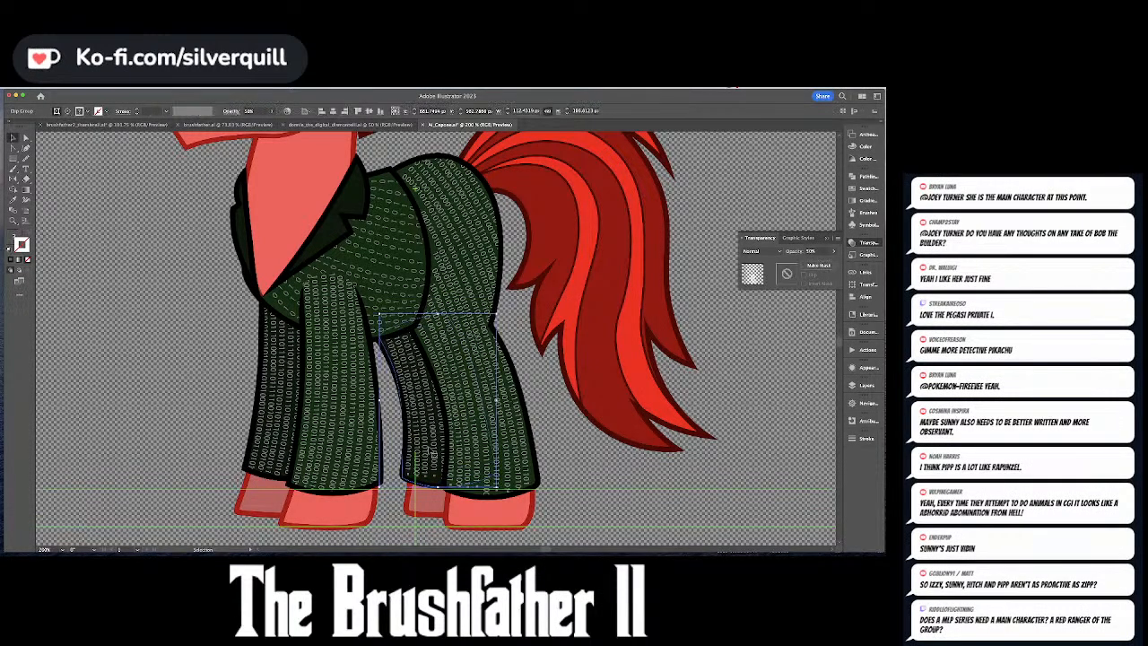
double_click(435, 462)
click(433, 478)
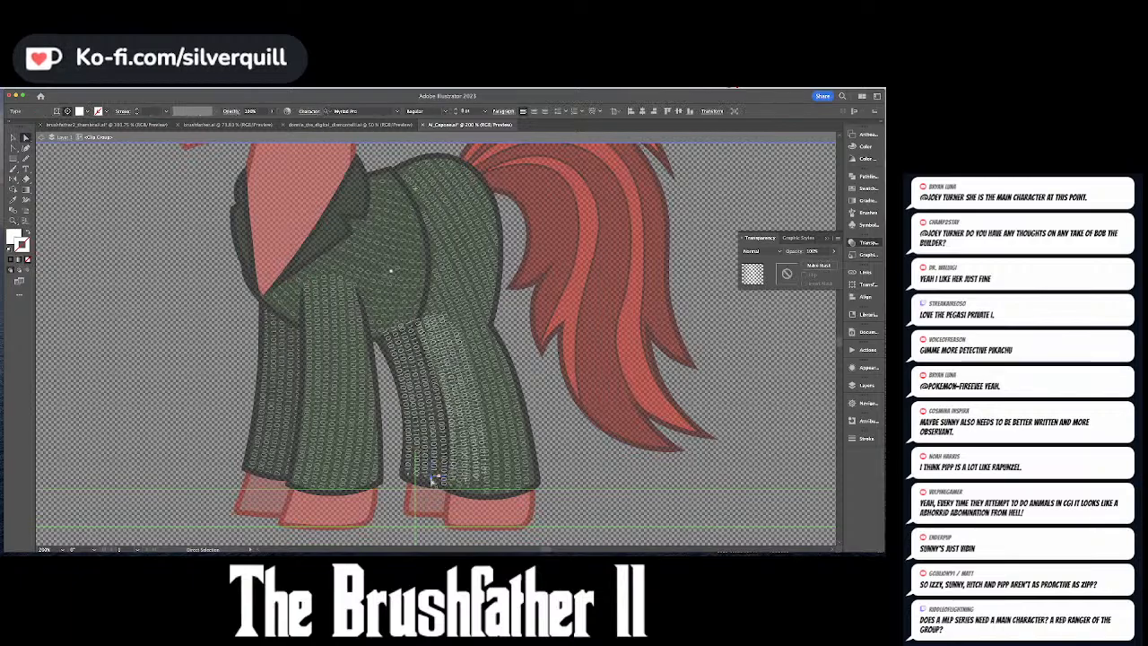
click(433, 491)
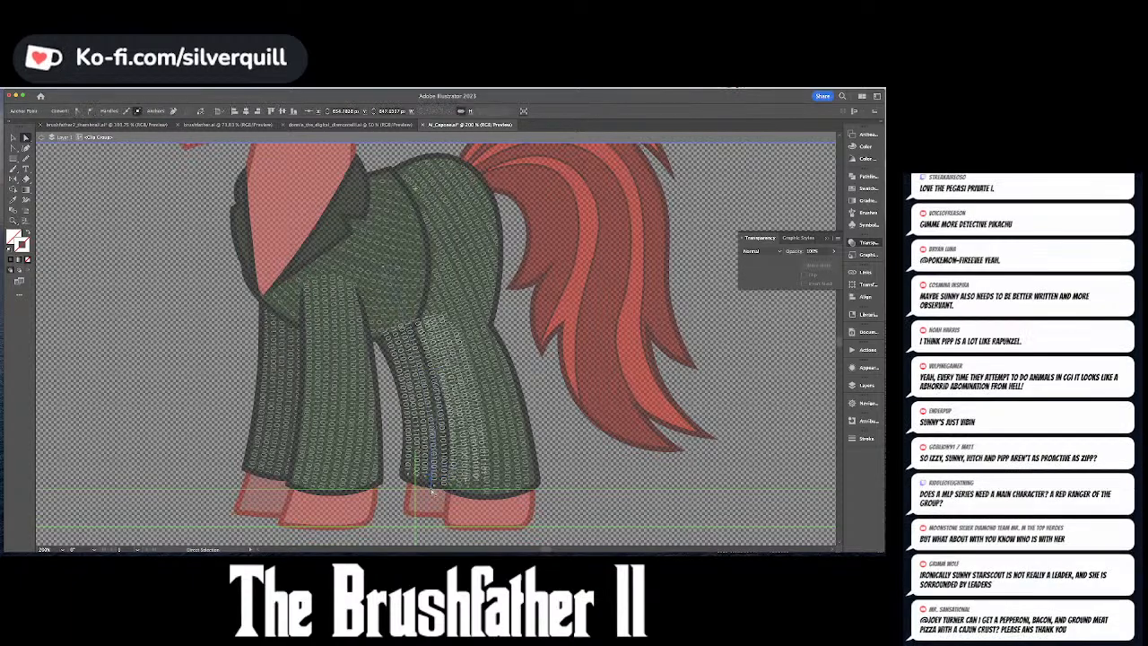
drag(431, 491, 419, 475)
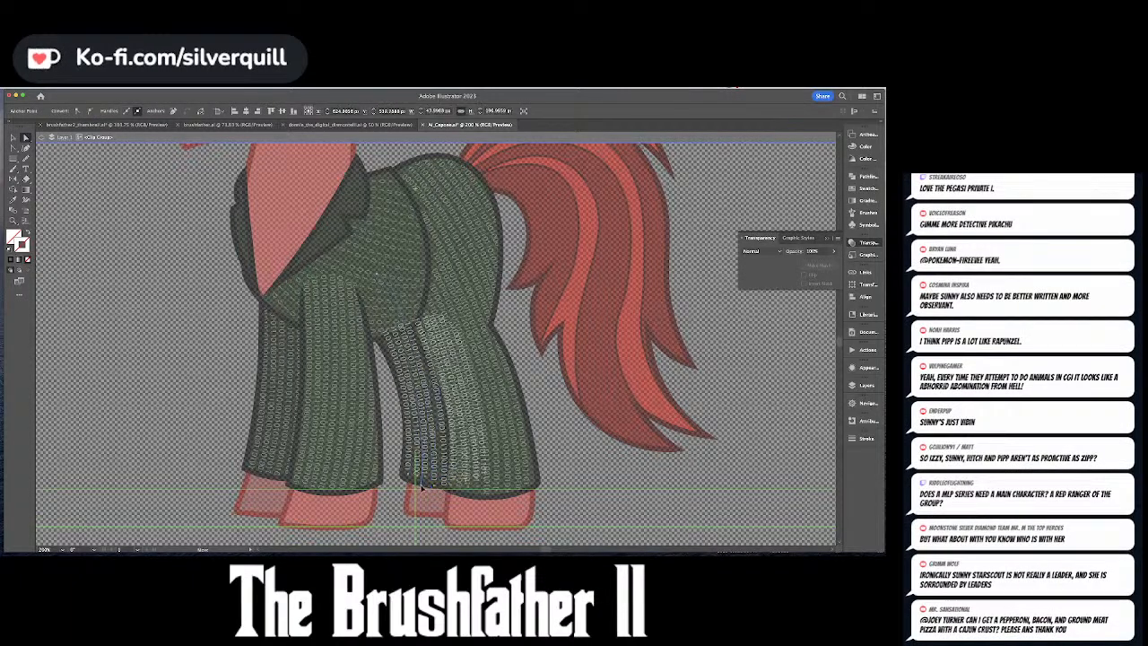
key(super+shift+a)
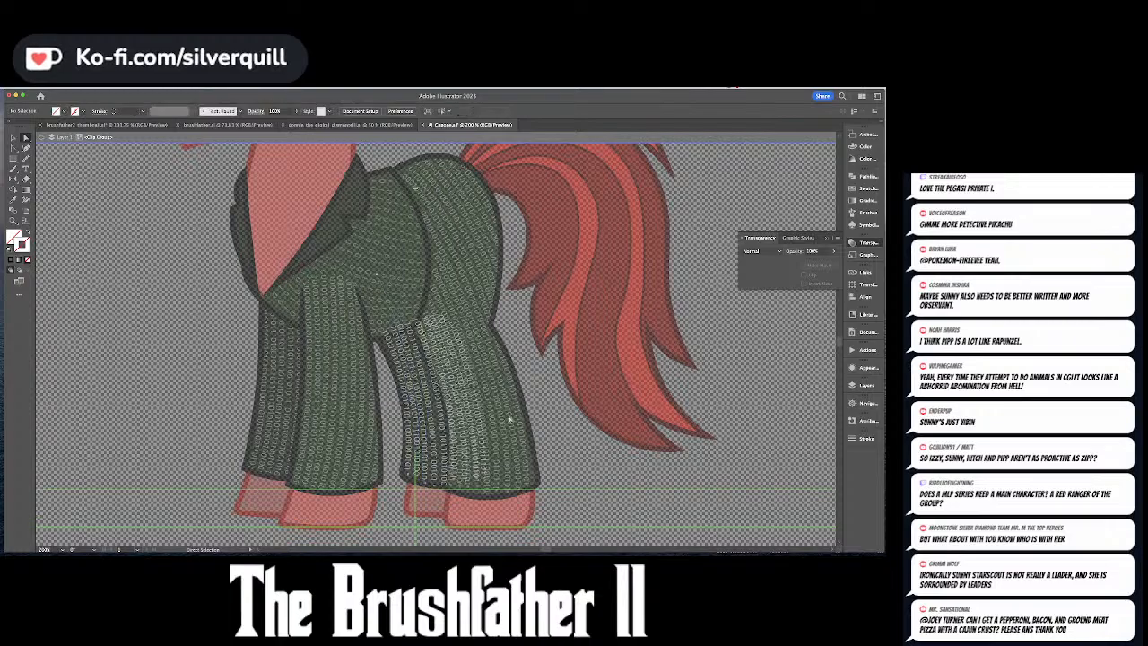
key(v)
key(Escape)
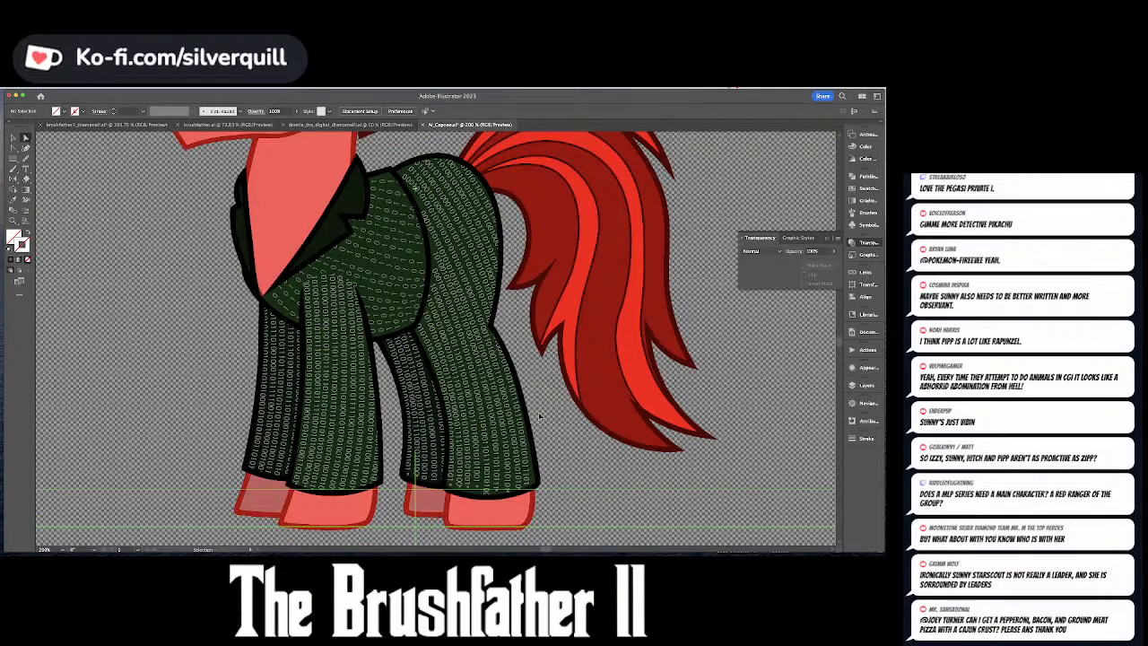
- Isolate the torso's clip group and fit a binary text line along the lower belly by adjusting its two end anchors
key(super+minus)
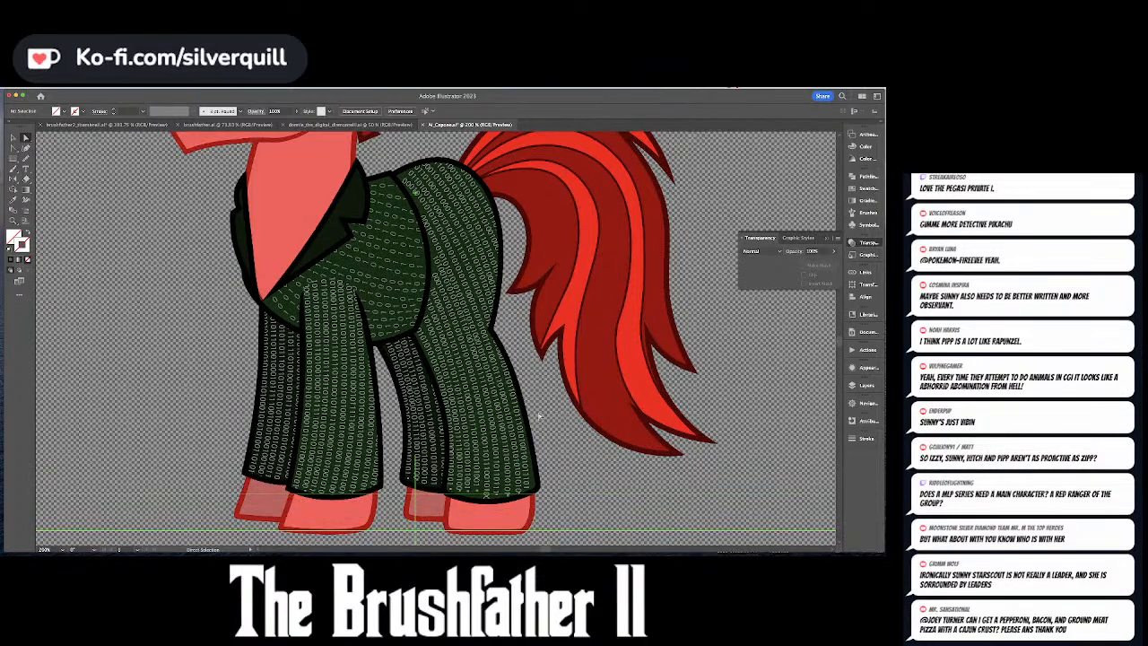
scroll(475, 377, up, 3)
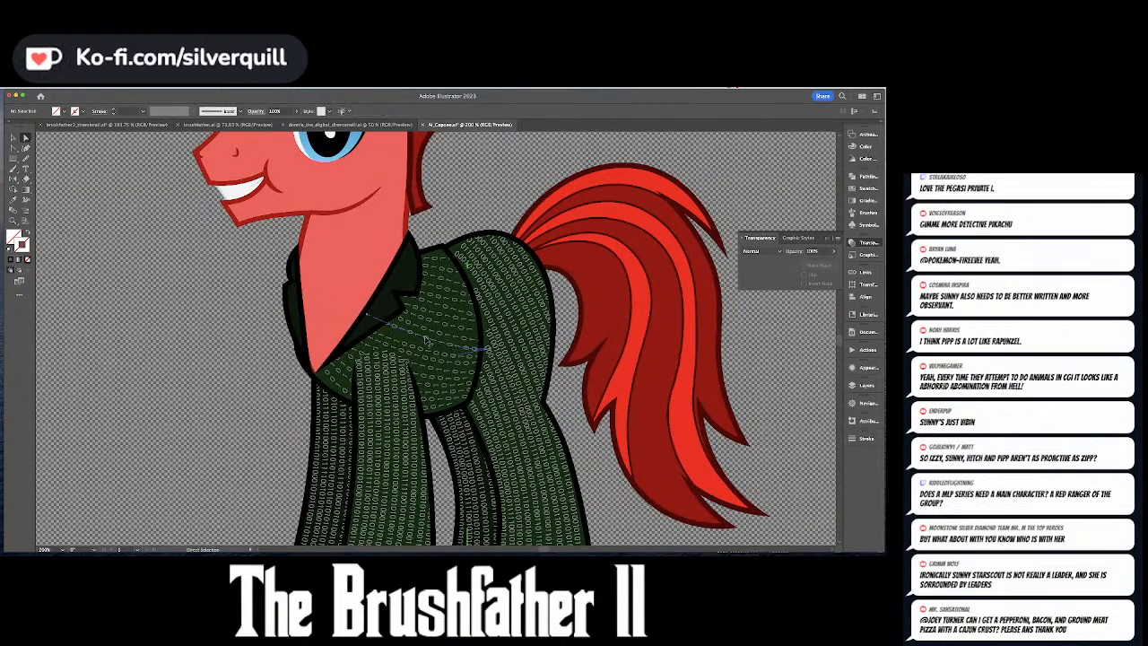
click(420, 346)
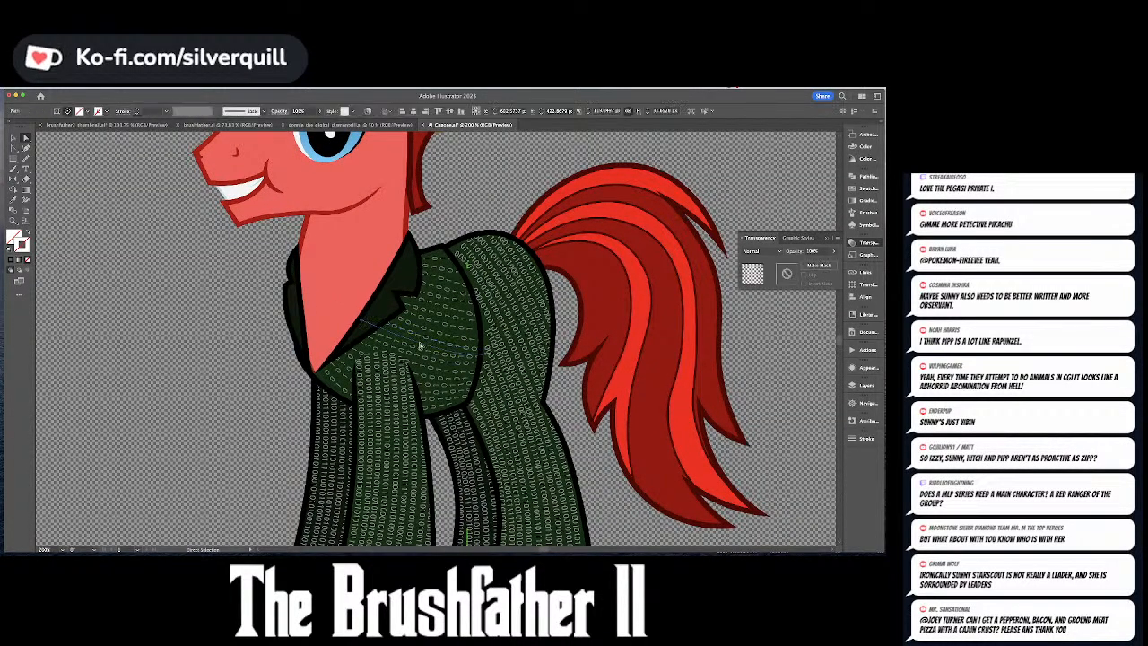
double_click(420, 346)
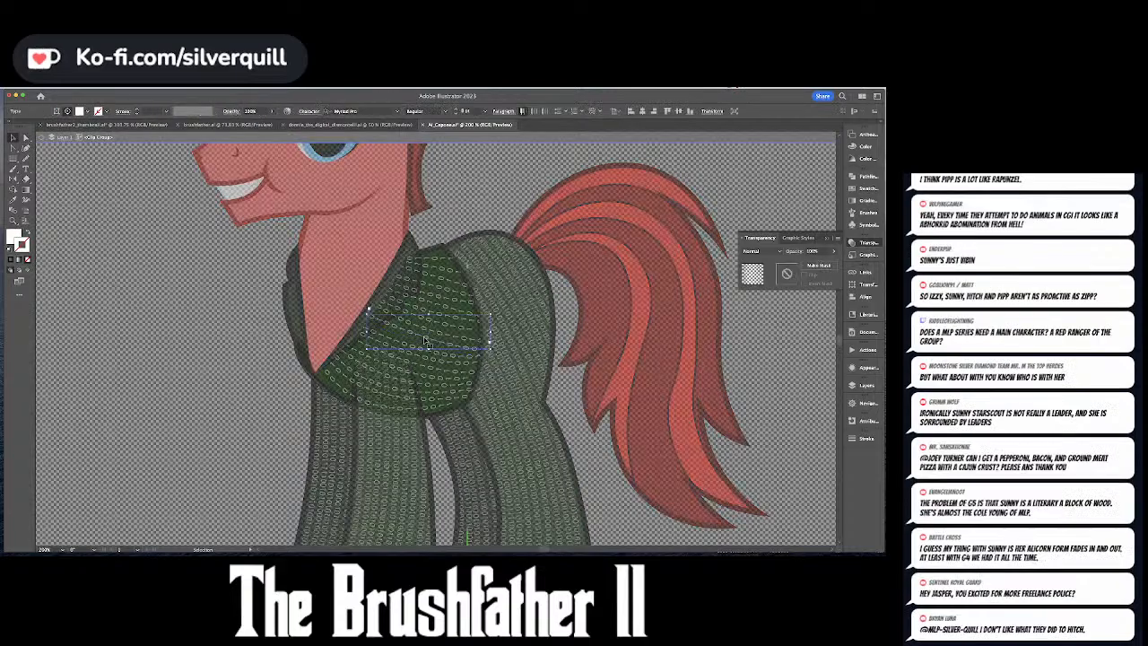
click(420, 346)
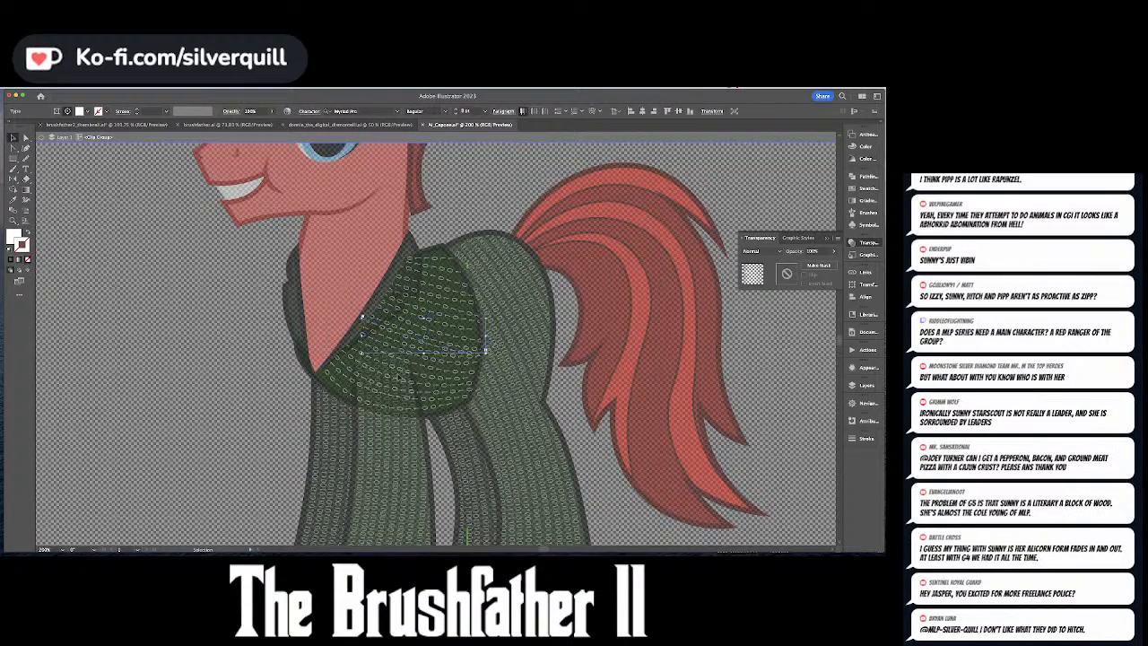
key(a)
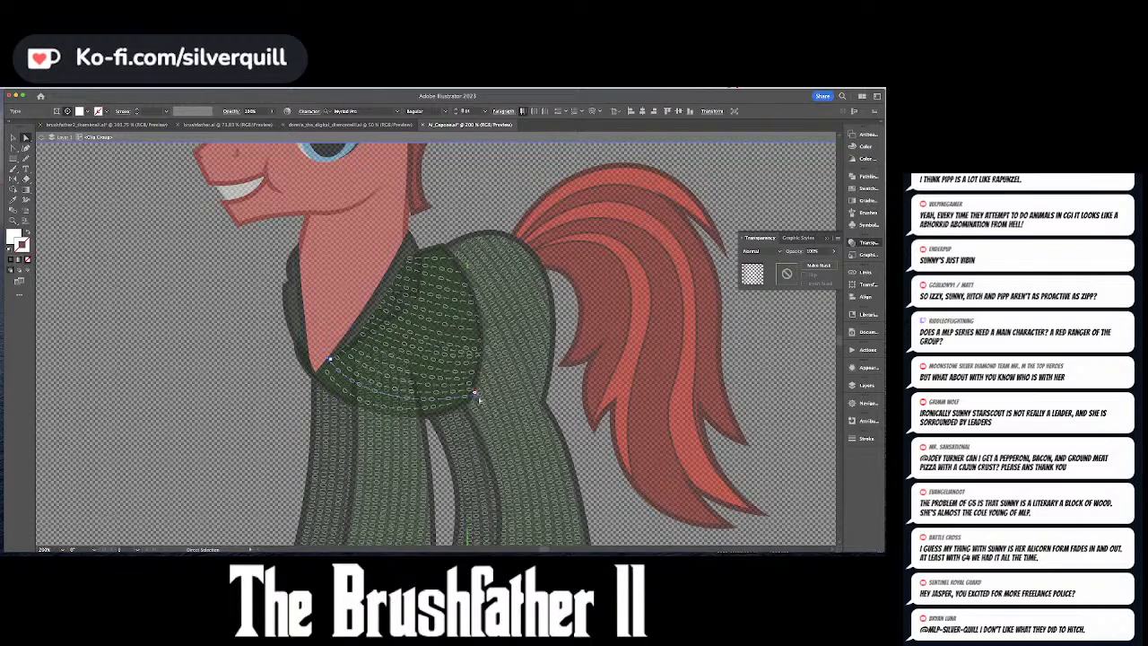
click(475, 394)
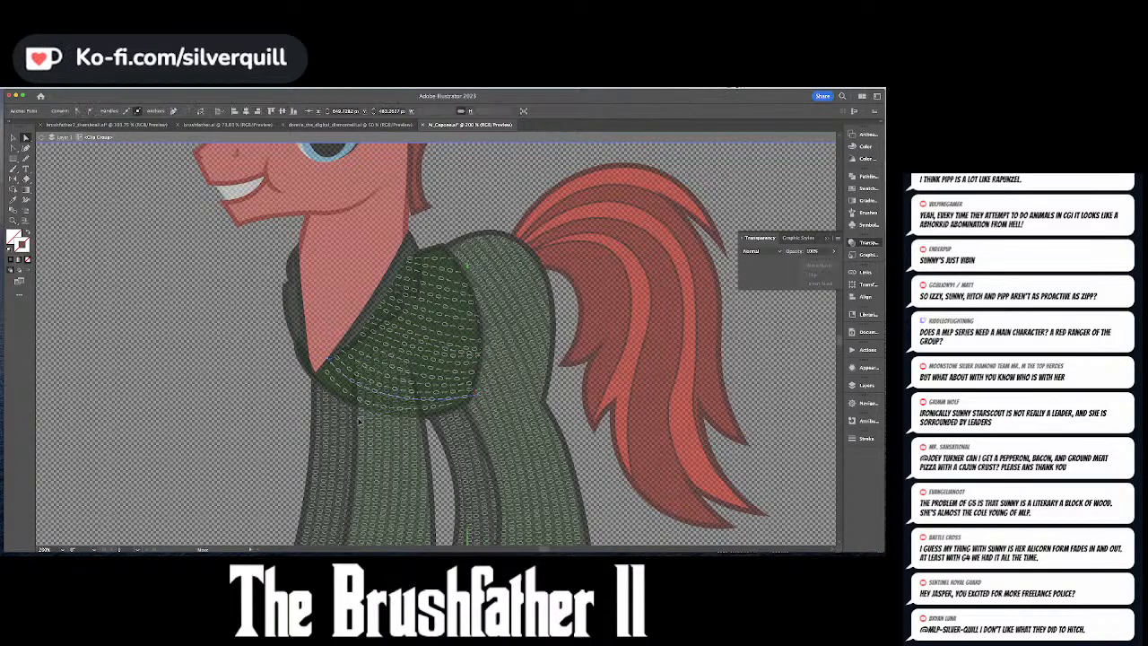
click(327, 362)
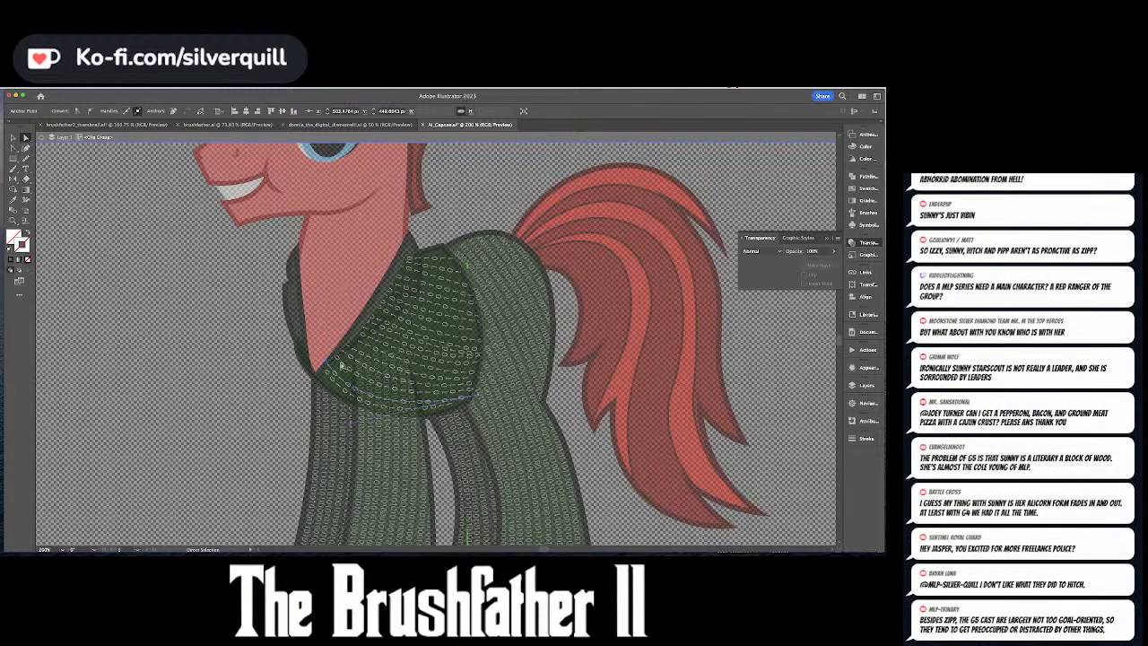
drag(327, 361, 331, 357)
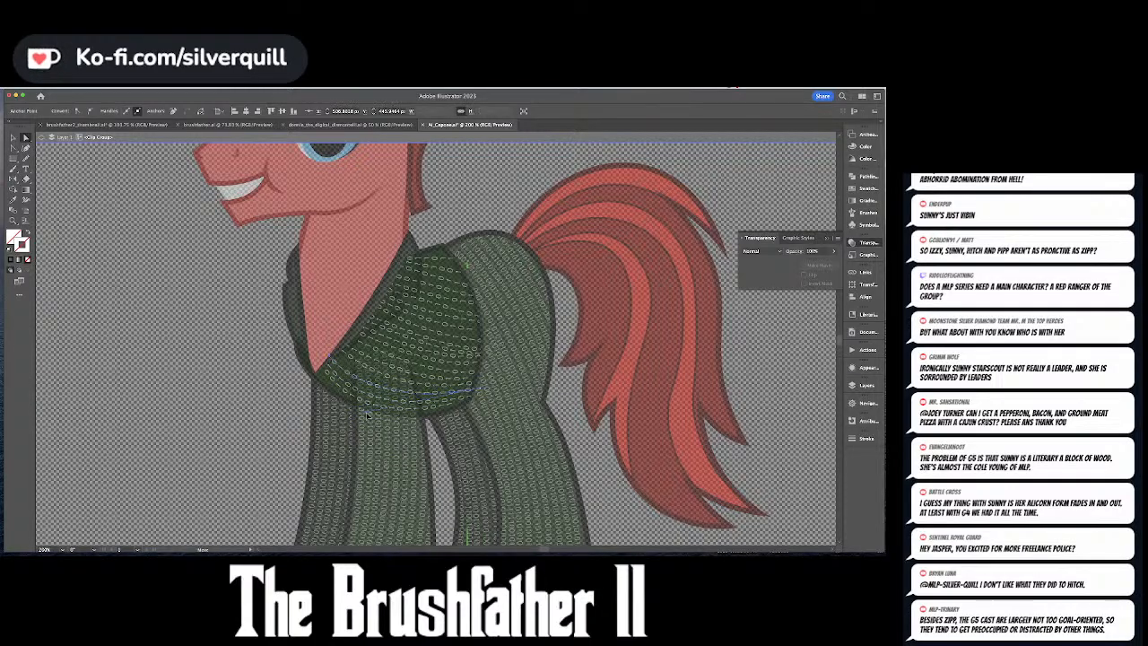
- Add another binary text line just above the lower belly line, fit its tail-side anchor to the jacket edge, and exit isolation
key(v)
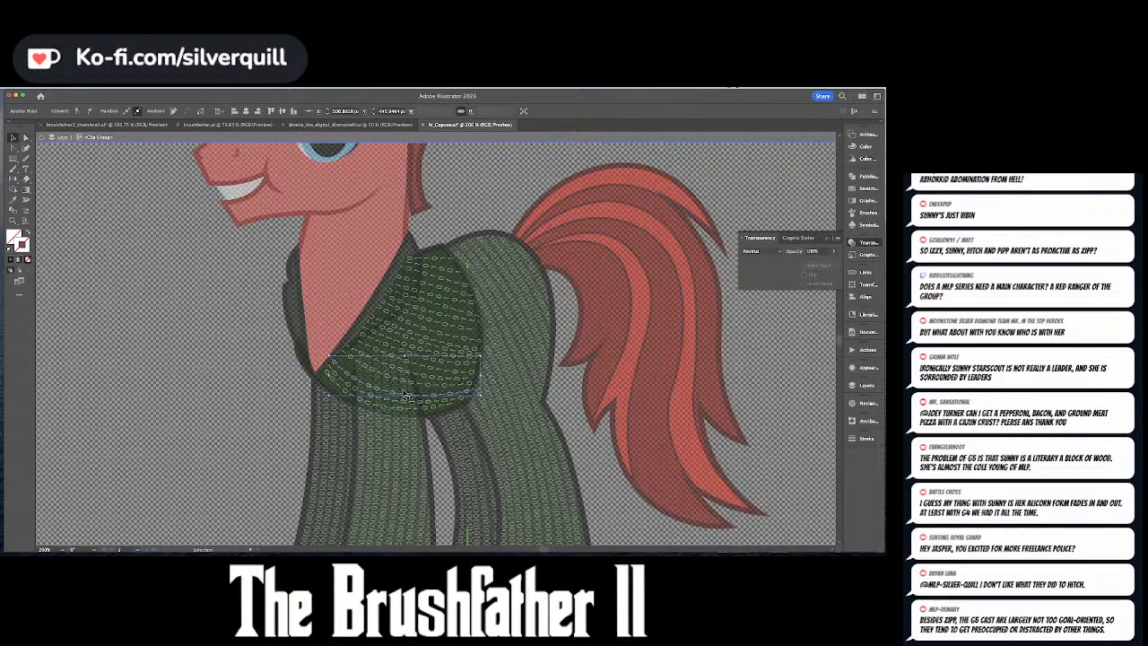
click(406, 395)
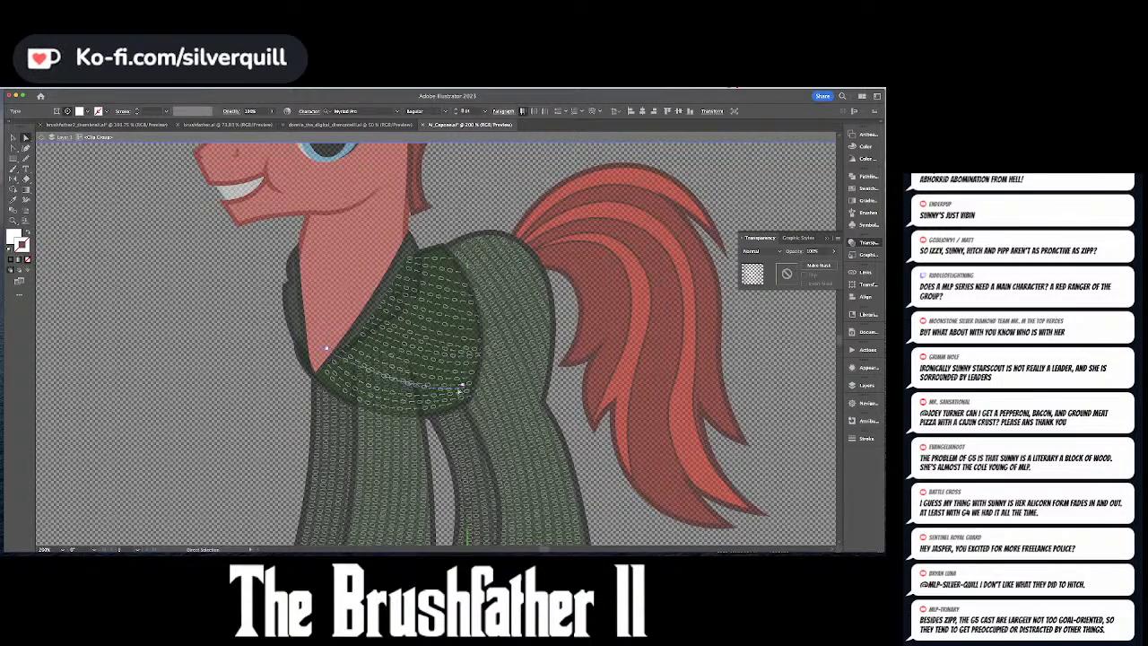
click(465, 392)
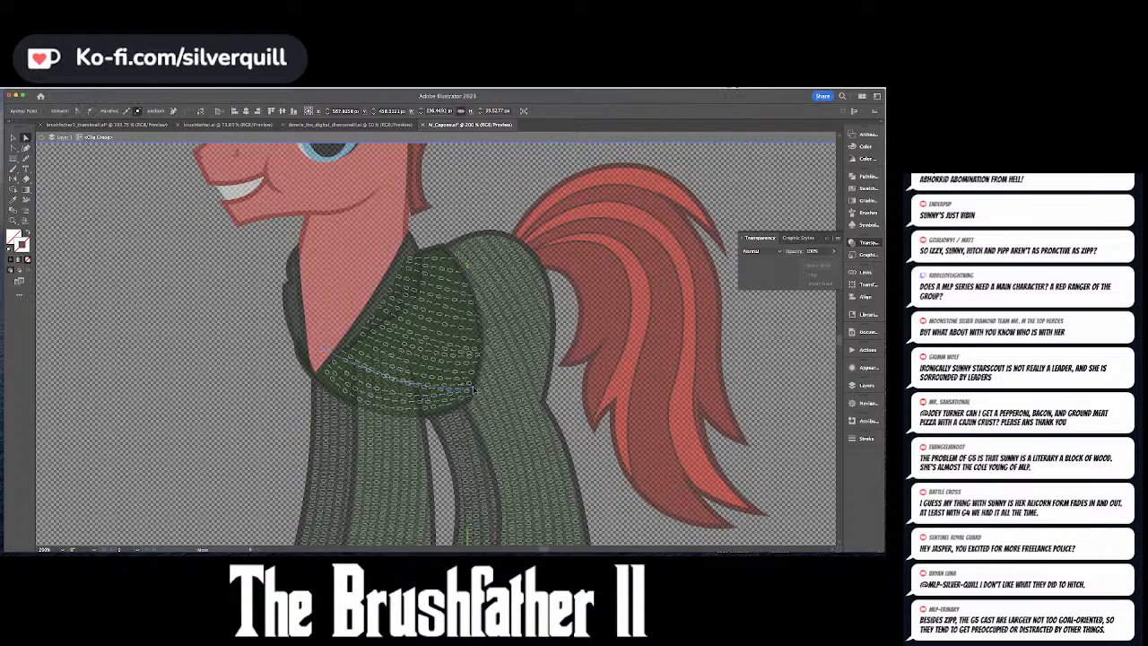
drag(474, 390, 473, 387)
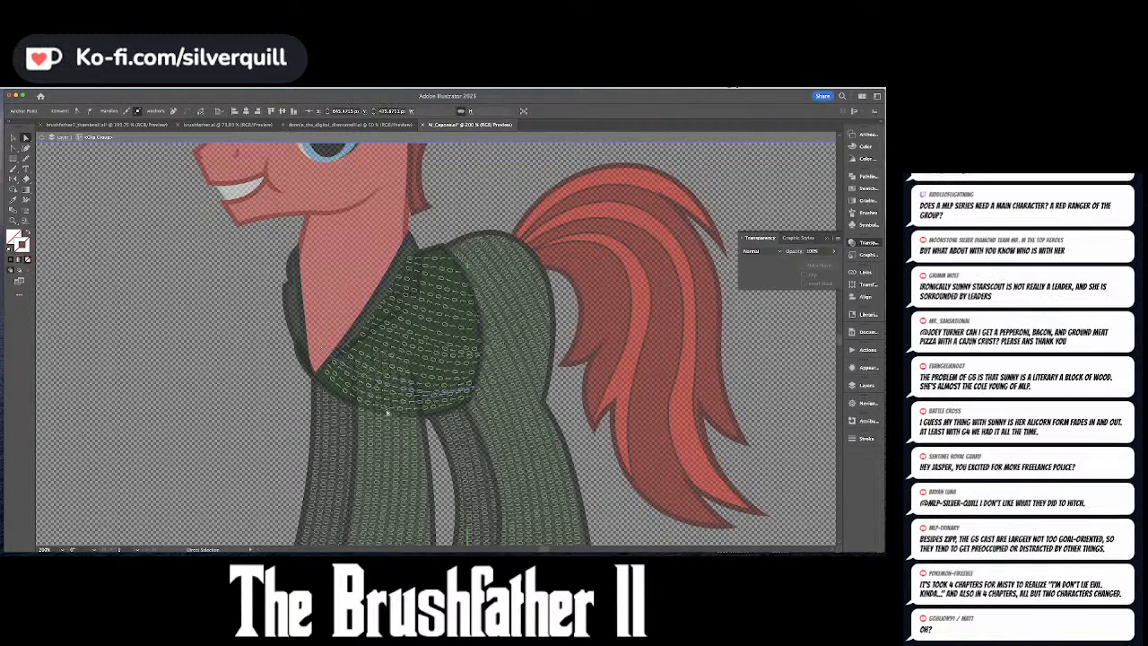
double_click(513, 393)
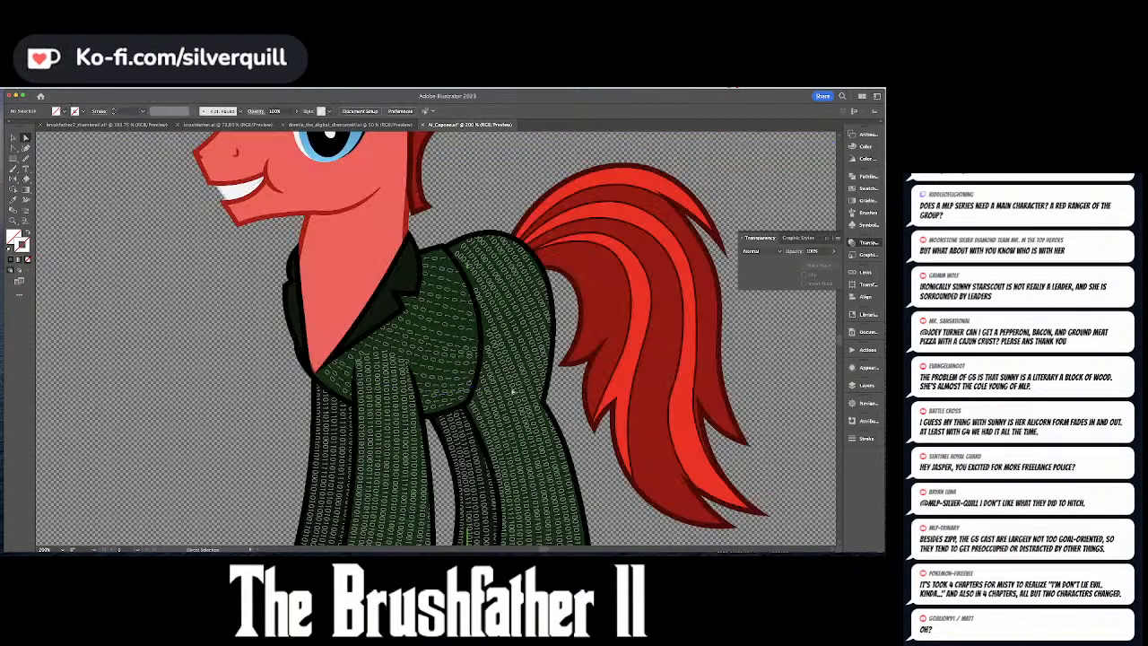
- Isolate the torso's clip group again and reshape the lower binary text line's end anchors and curve to span from lapel to jacket edge
key(super+minus)
key(super+minus)
key(super+minus)
key(super+minus)
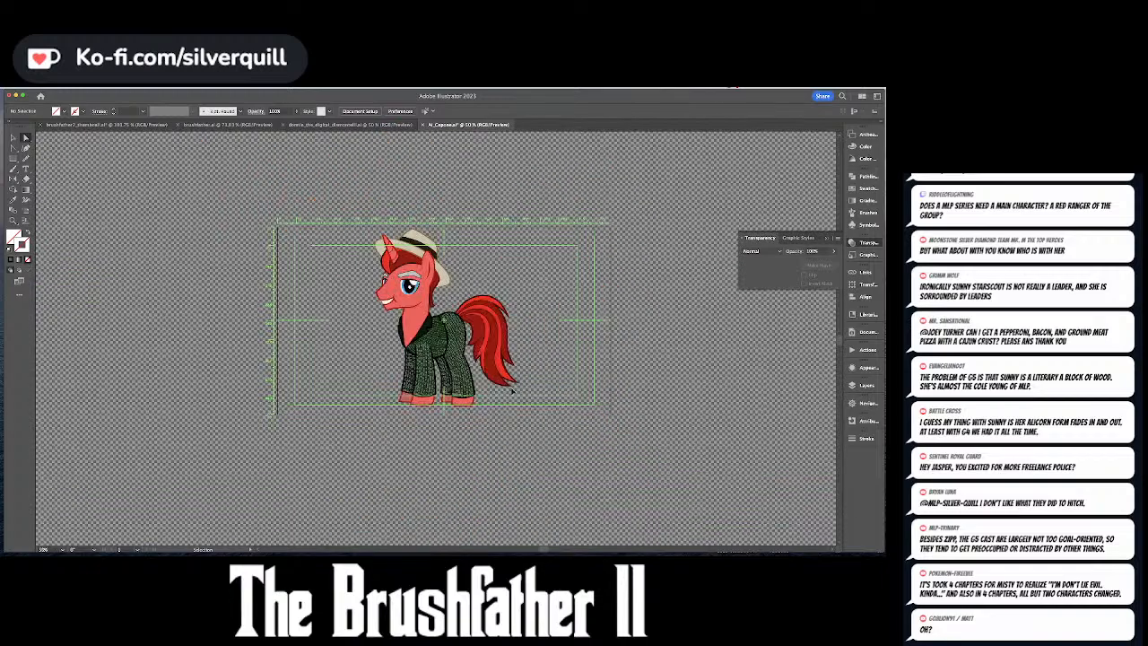
key(super+equal)
key(super+equal)
key(super+equal)
double_click(454, 353)
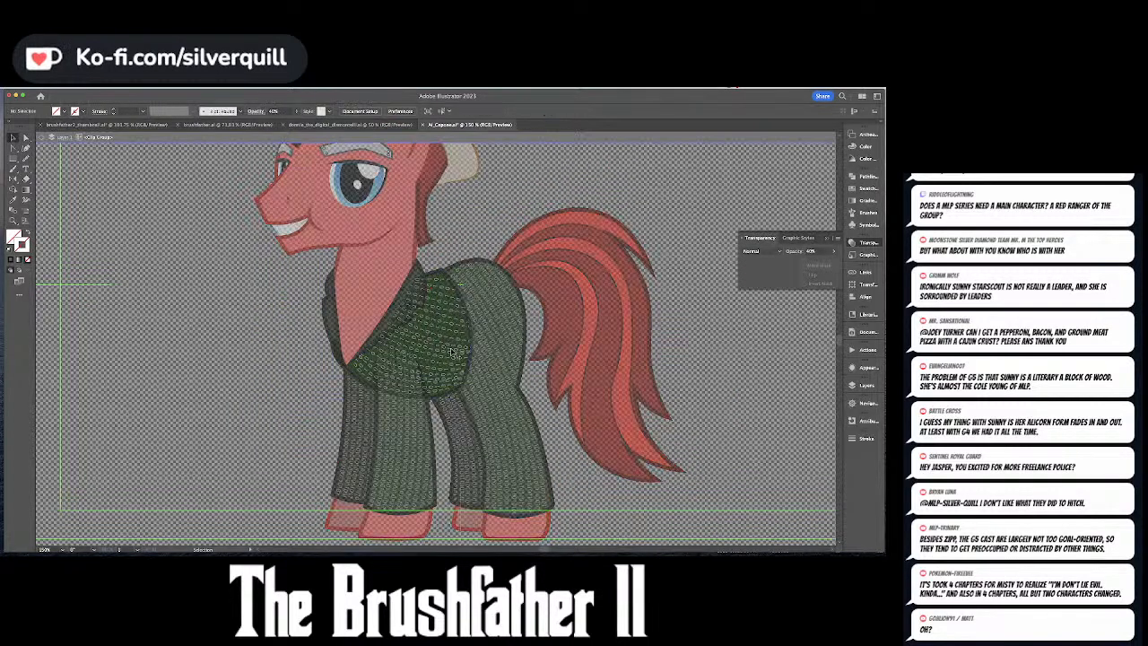
click(449, 352)
key(super+equal)
key(super+equal)
key(super+equal)
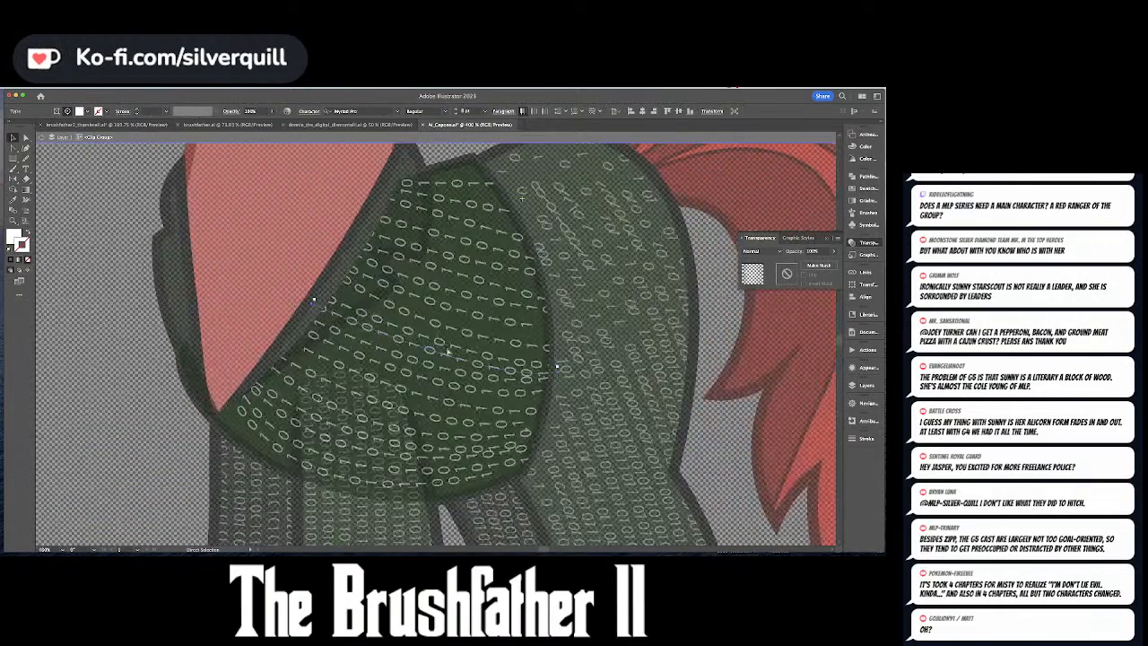
key(super+shift+a)
click(405, 411)
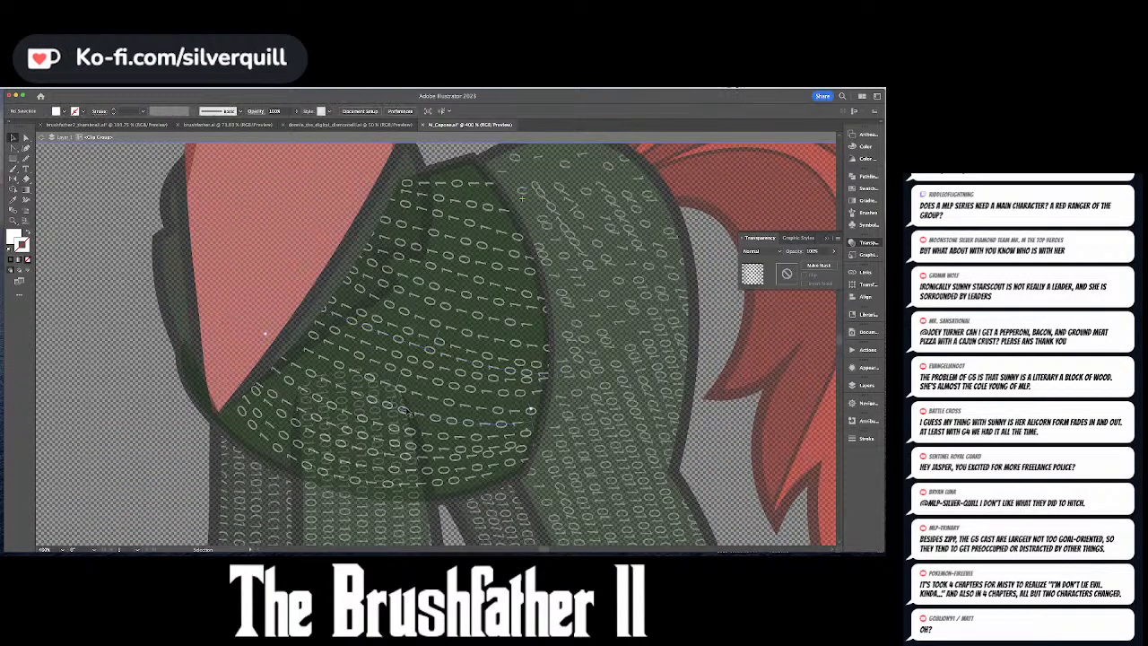
key(a)
click(262, 348)
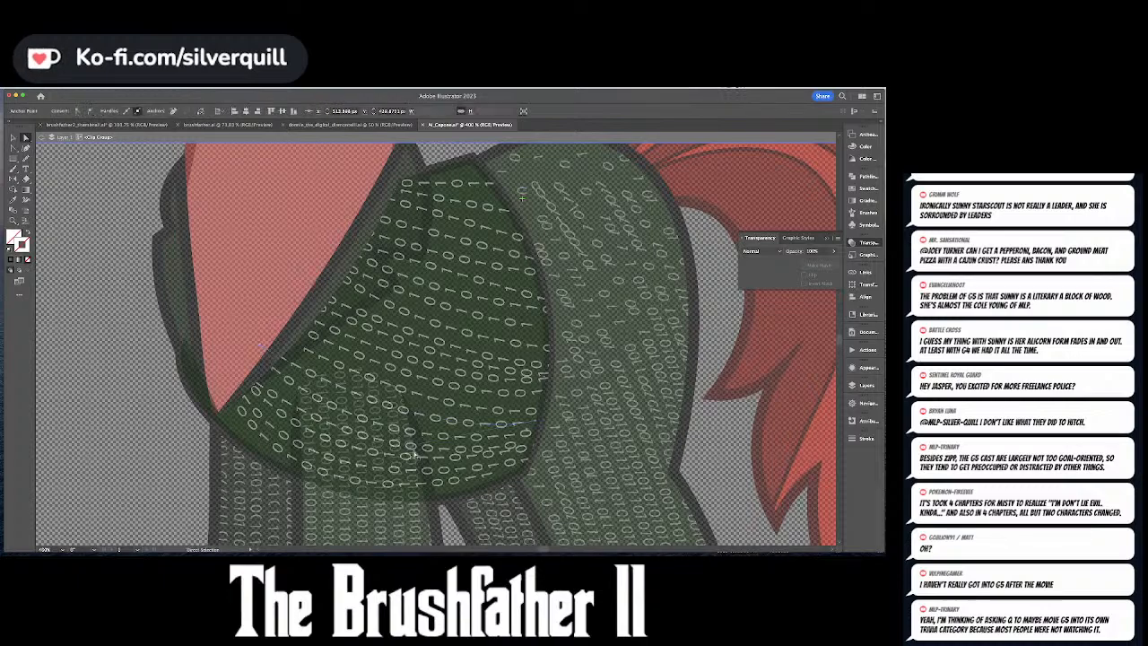
click(401, 453)
drag(389, 455, 405, 392)
drag(460, 431, 375, 451)
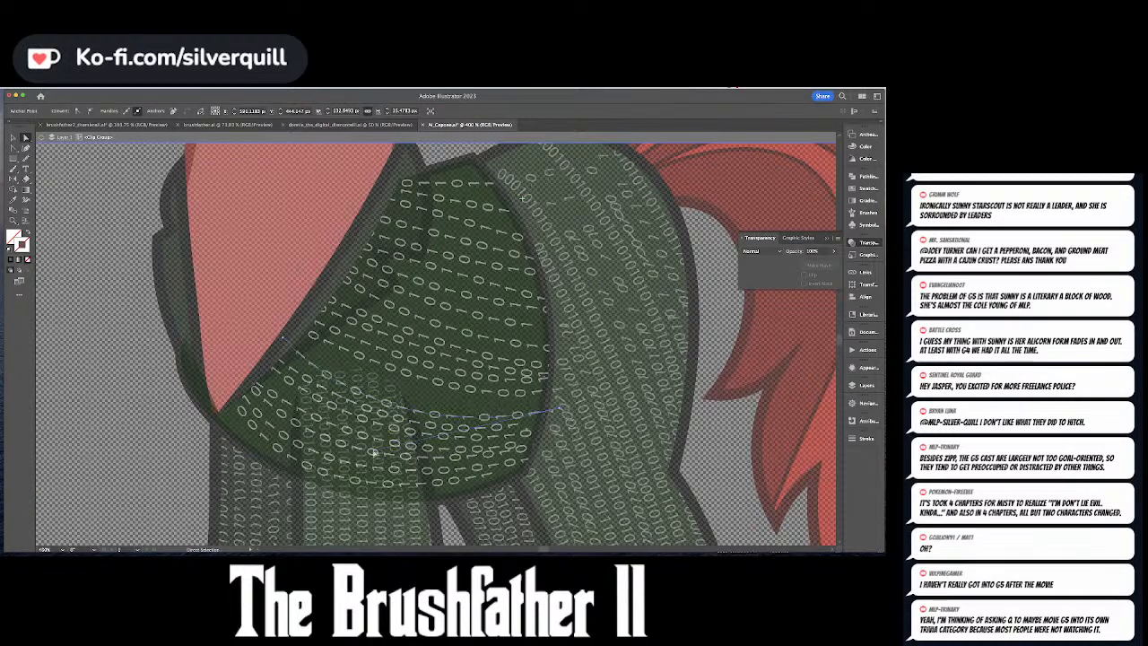
- Place a copy of the reshaped binary text line slightly higher on the torso and extend its tail-side anchor to the jacket edge
key(v)
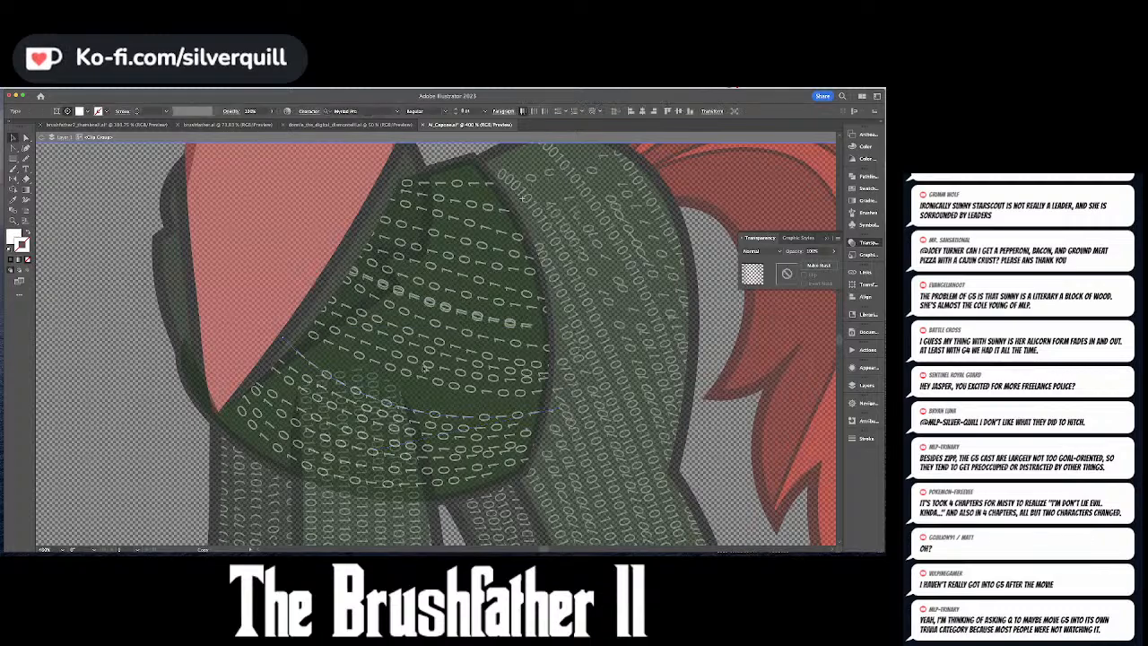
key(a)
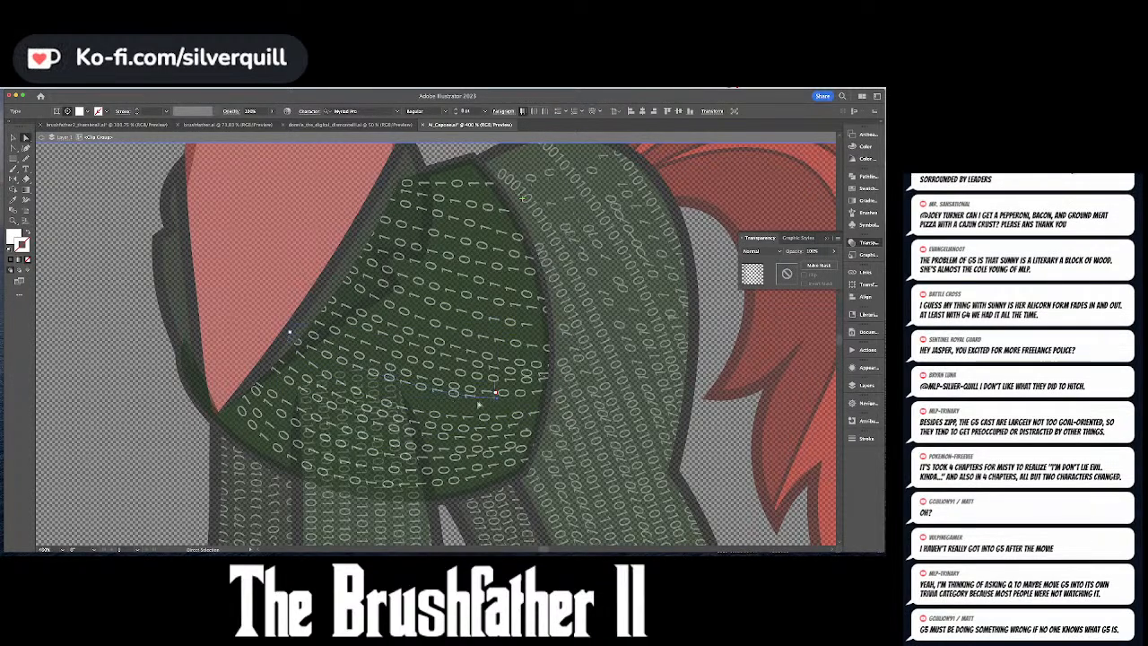
click(498, 401)
drag(498, 401, 473, 416)
key(v)
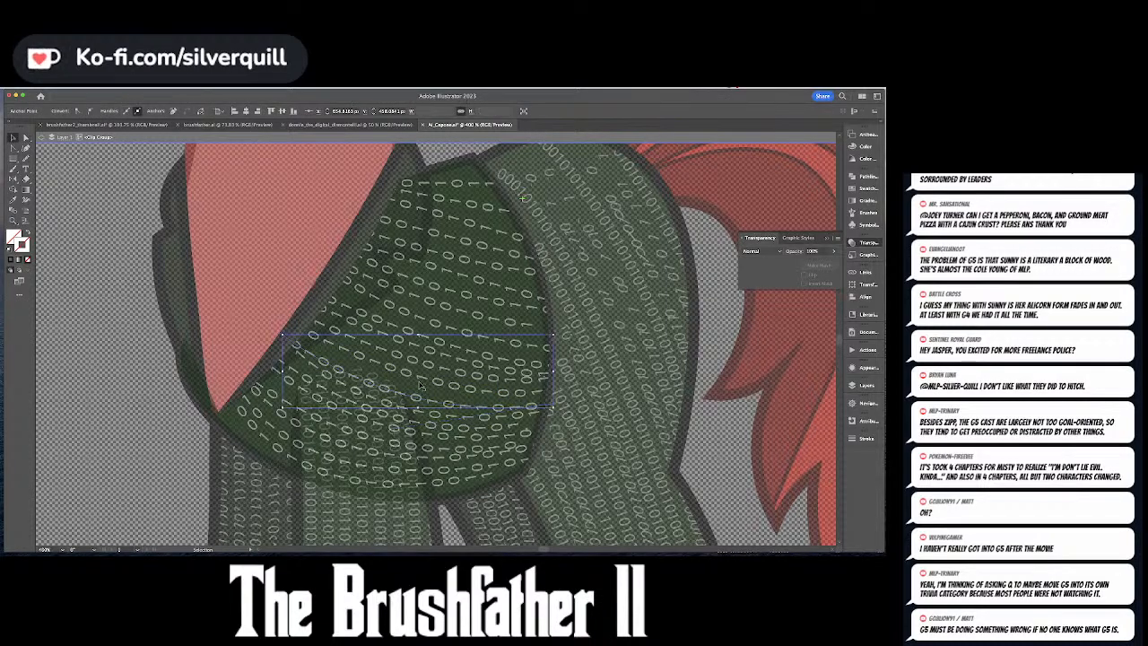
- Reshape the copied binary text line across the mid-torso, adjusting its lapel-side and tail-side anchors and its curve to follow the line below
click(427, 383)
key(a)
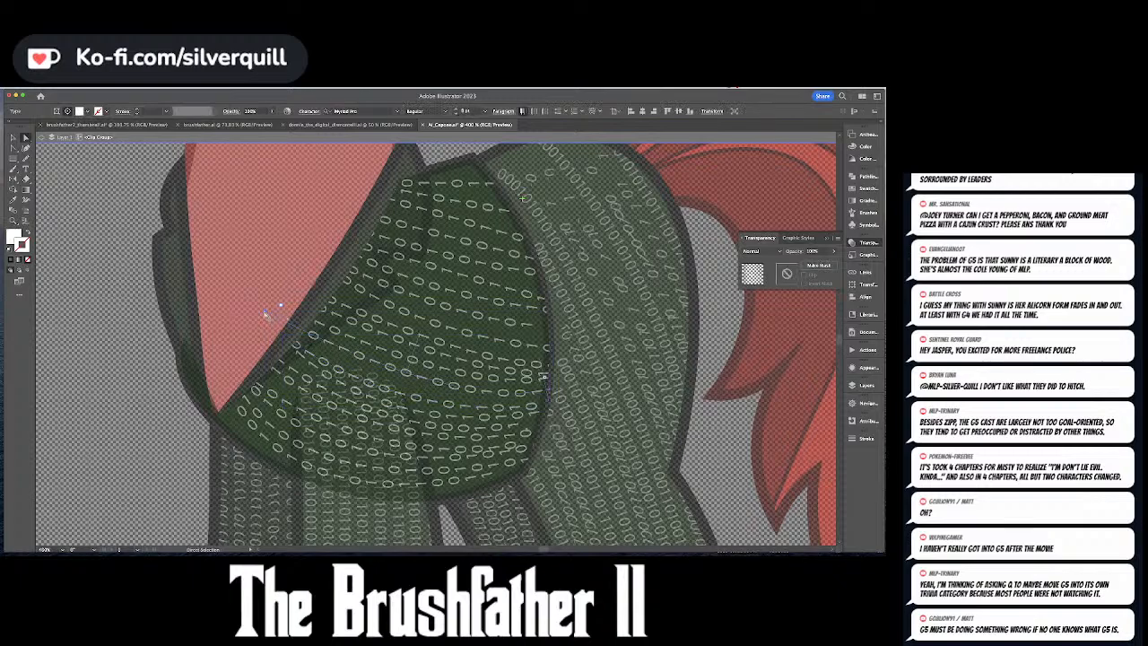
click(286, 326)
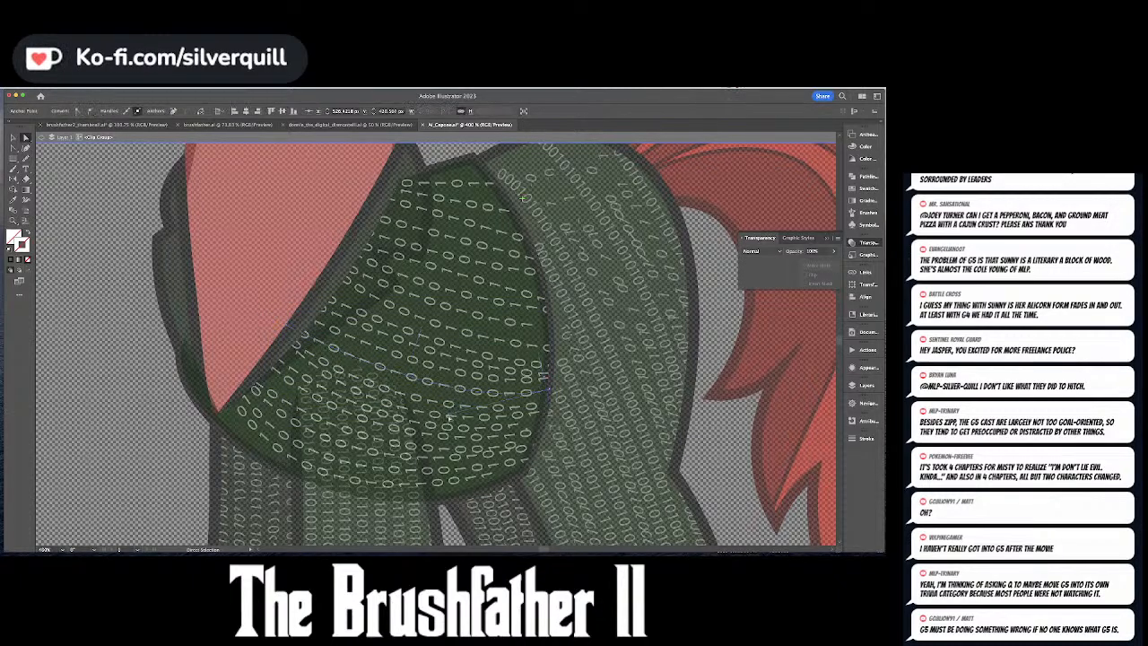
drag(449, 418, 435, 428)
click(489, 393)
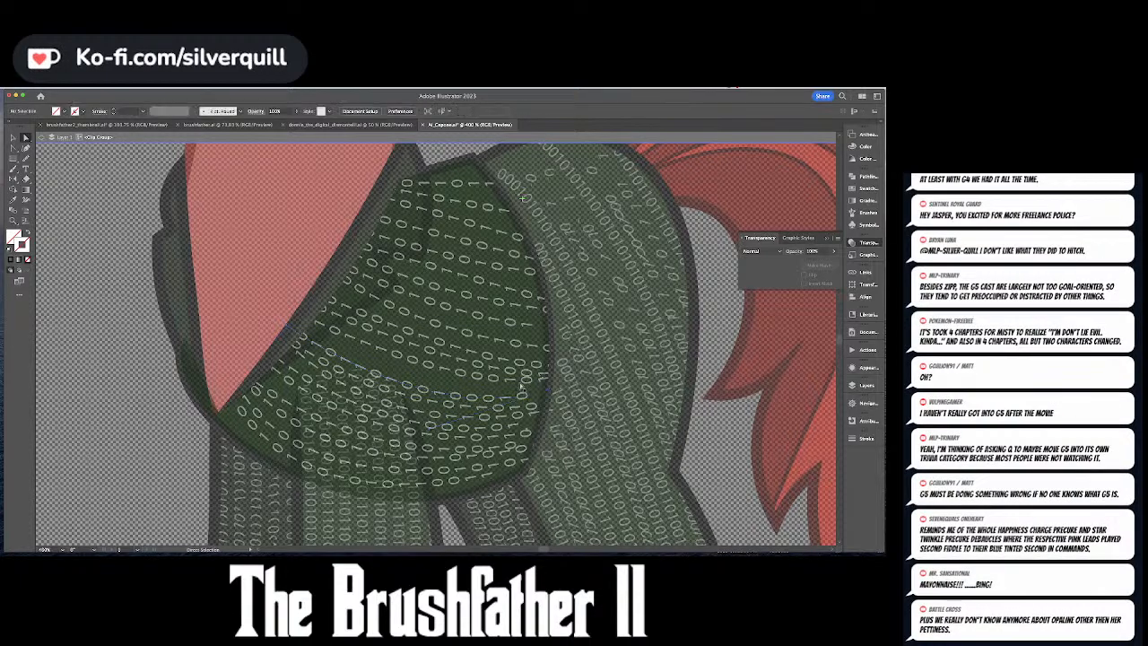
click(524, 384)
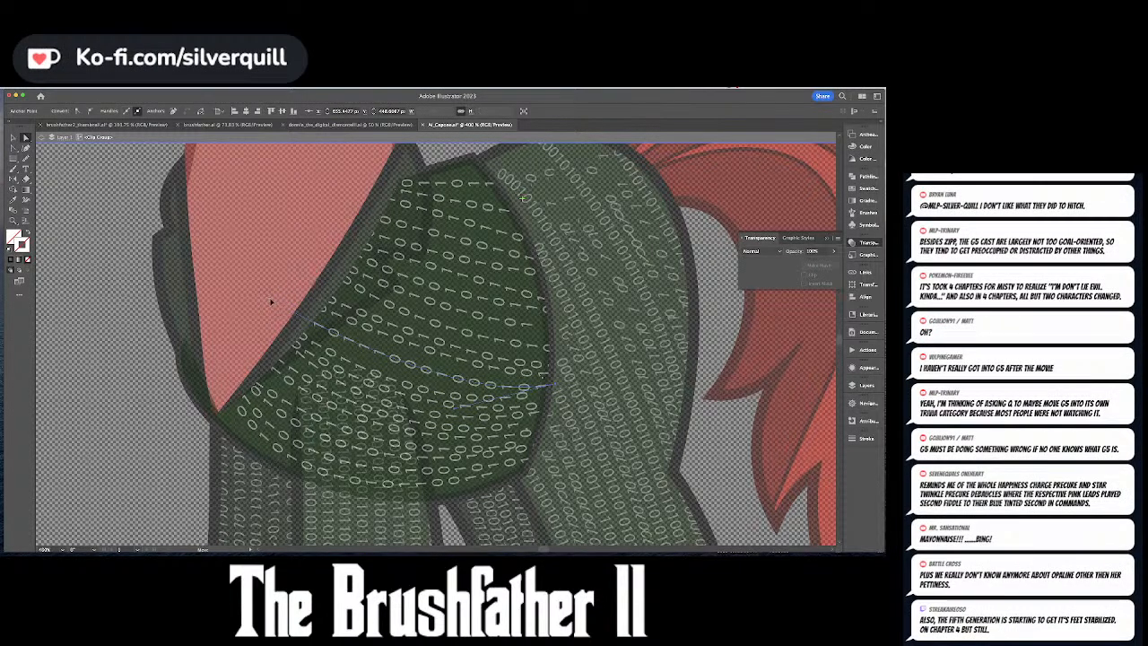
drag(271, 303, 426, 412)
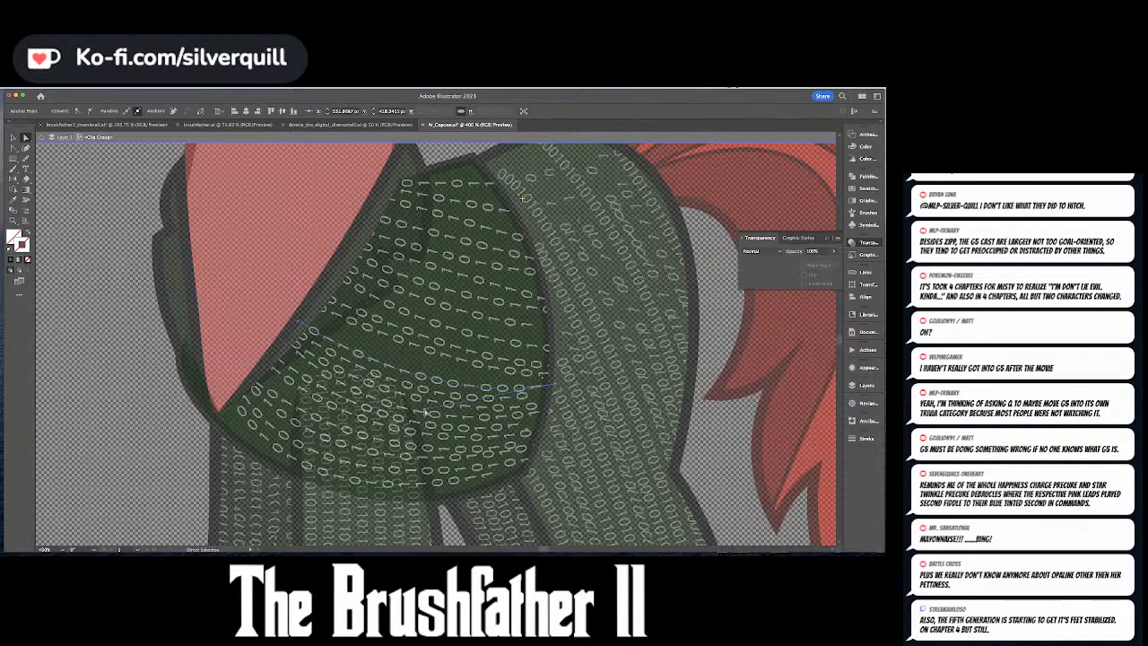
click(494, 374)
- Place a copy of the binary text line in the gap just above it and extend its tail-side anchor to the jacket edge
key(v)
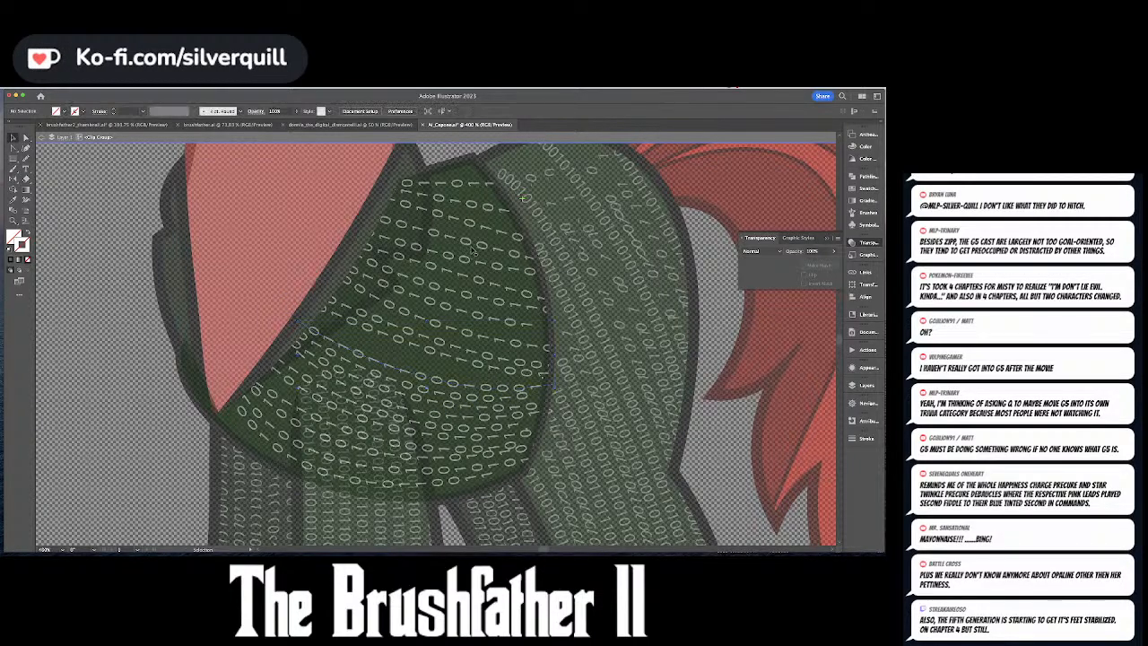
click(362, 330)
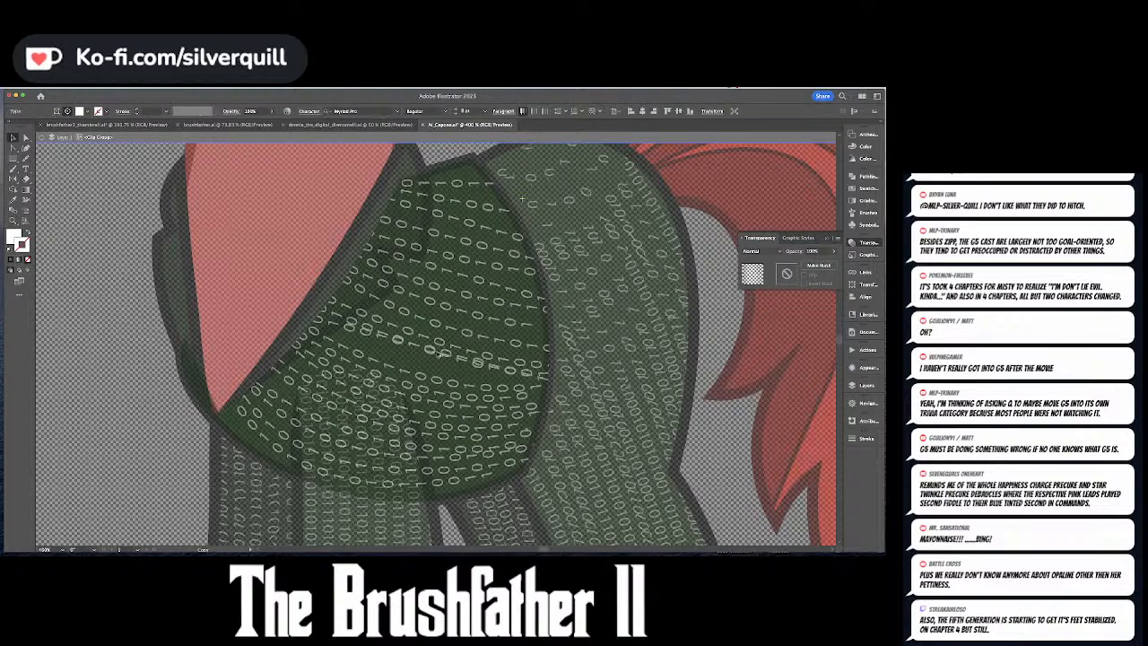
drag(362, 330, 393, 345)
key(a)
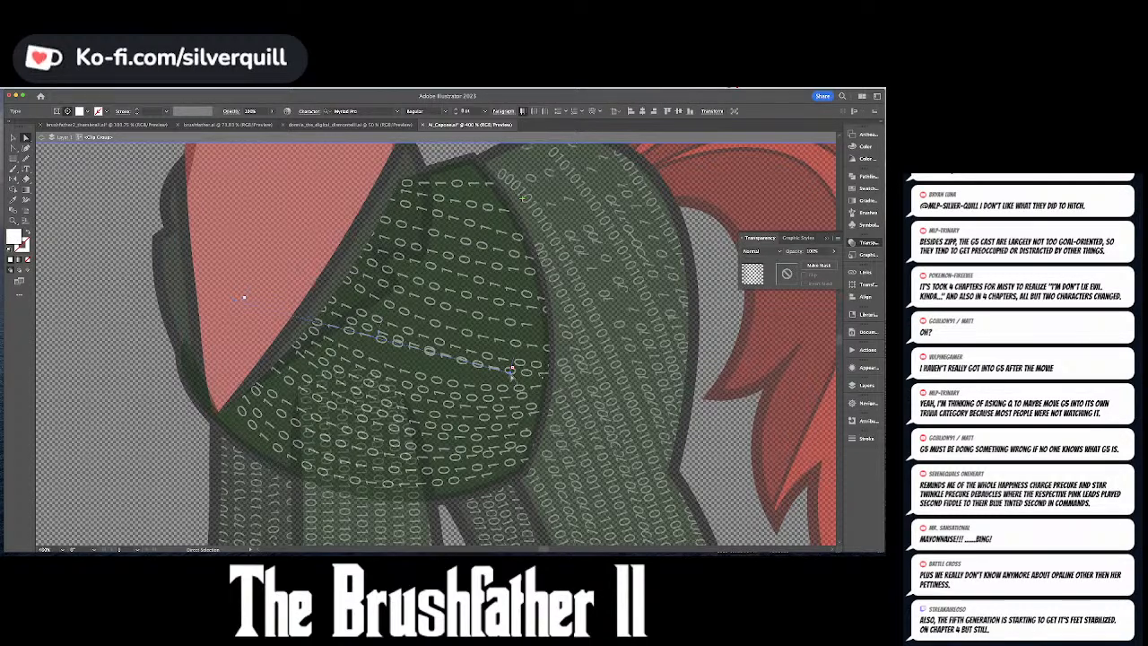
key(Delete)
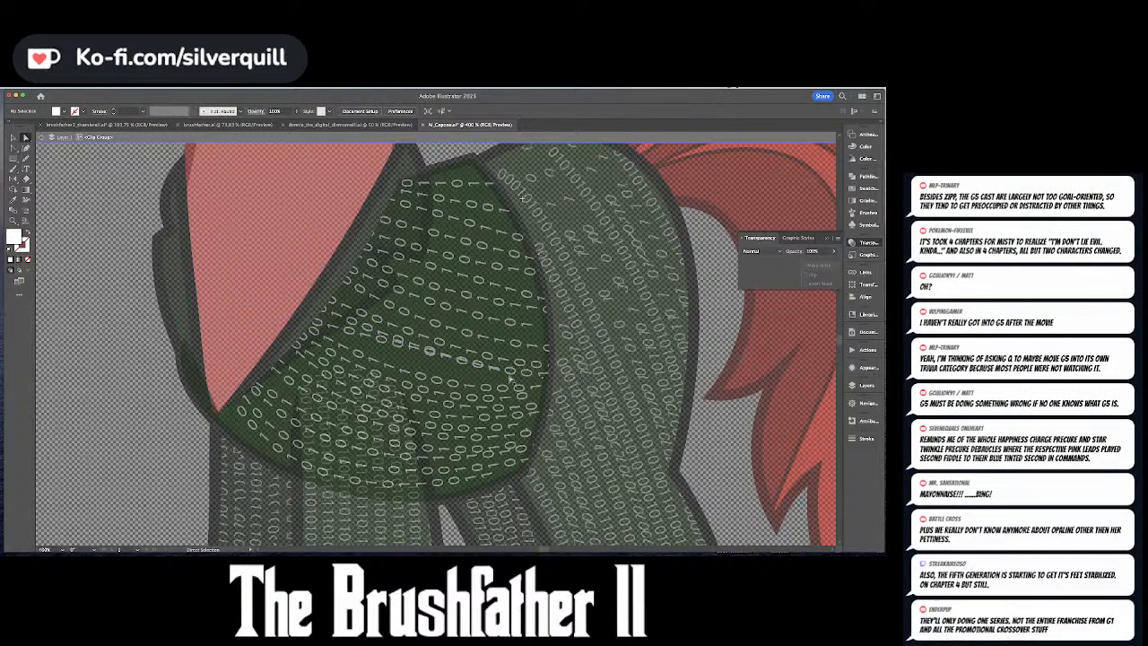
click(510, 372)
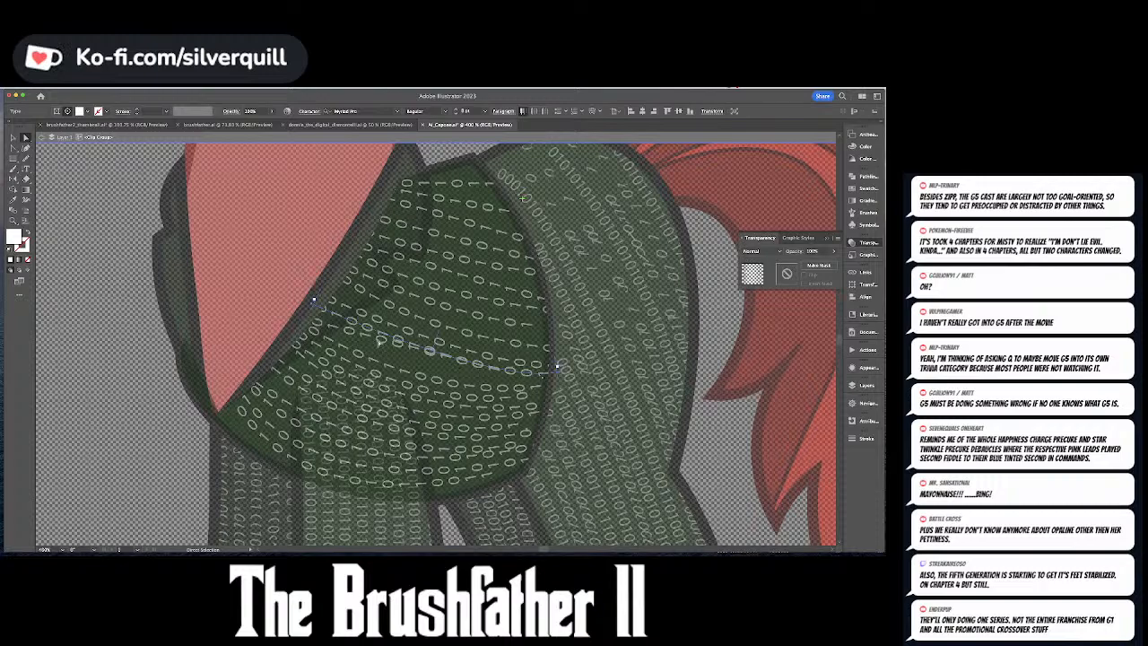
click(430, 351)
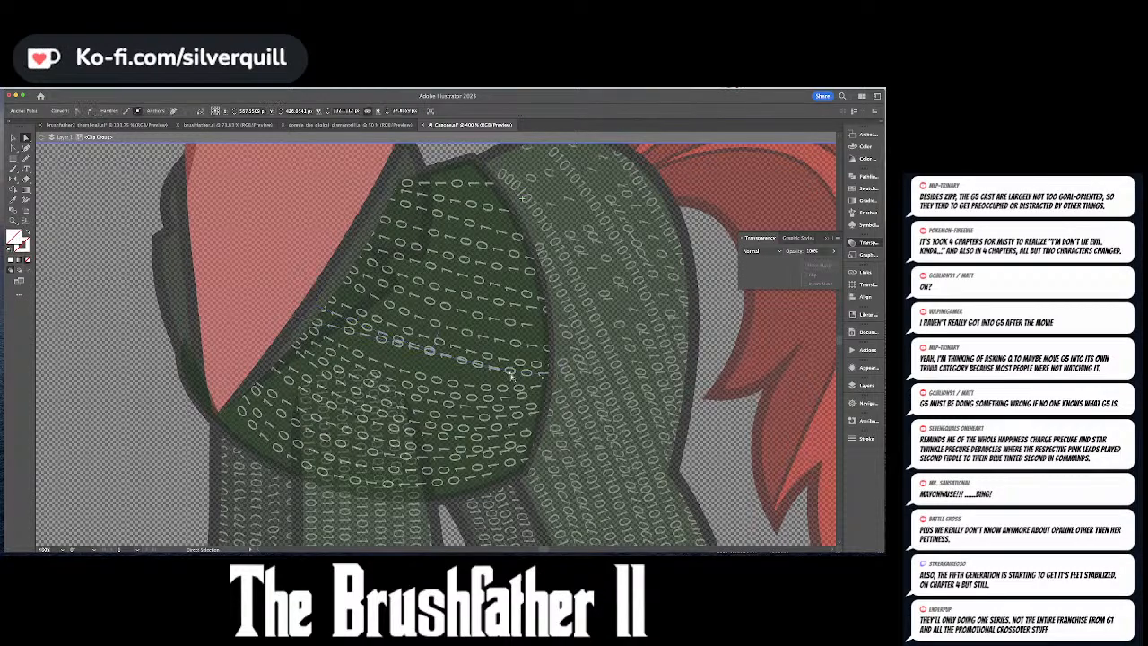
drag(509, 374, 544, 381)
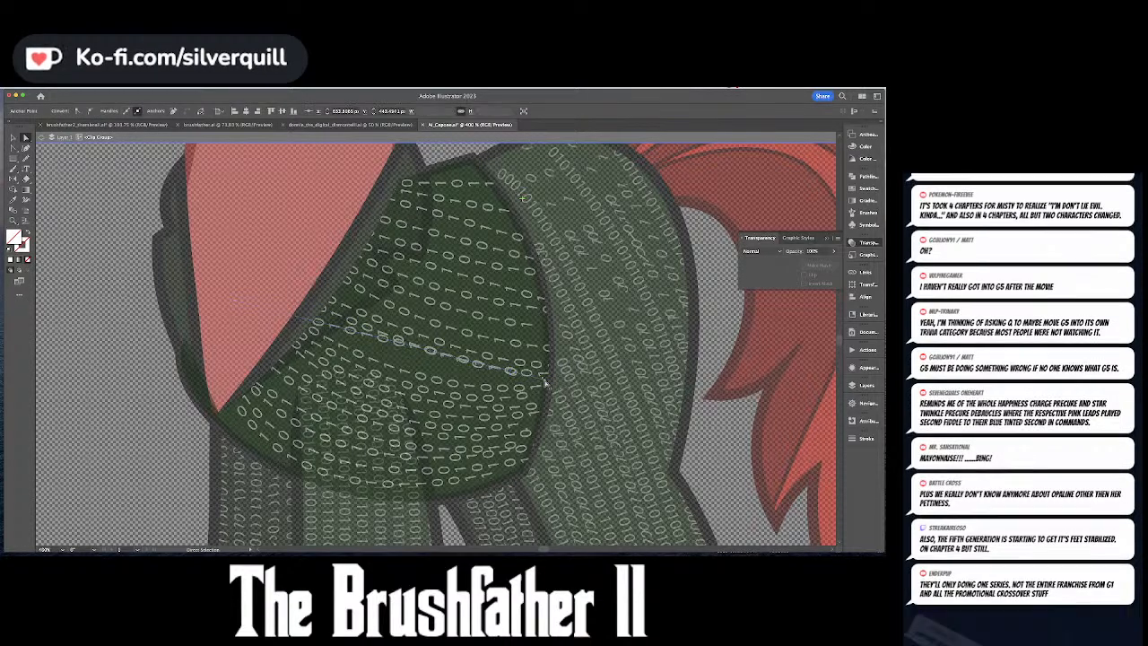
- Adjust the new binary text line's lapel-side anchor and curve to match its neighbours, and exit the clip group's isolation
key(shift+c)
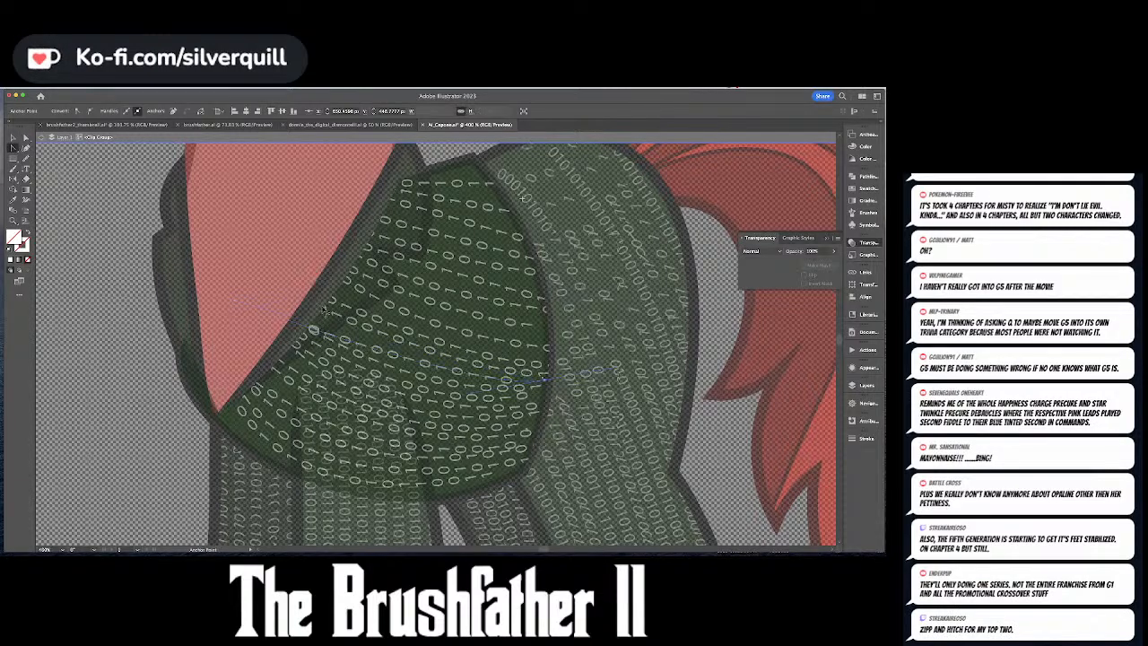
key(a)
drag(237, 303, 270, 299)
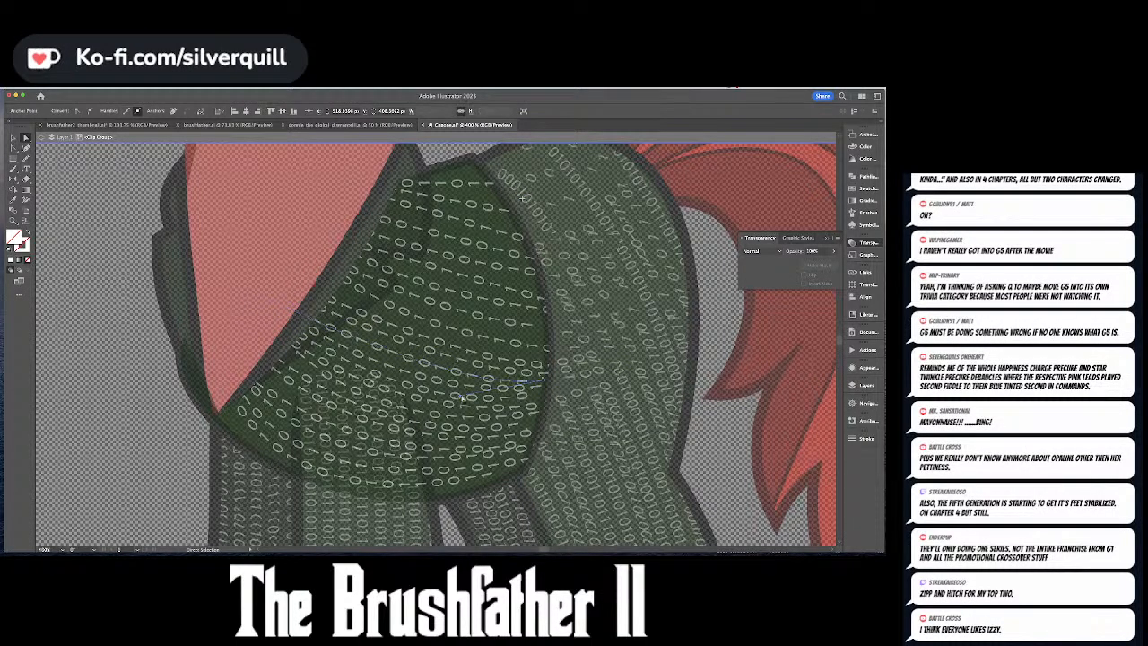
key(Escape)
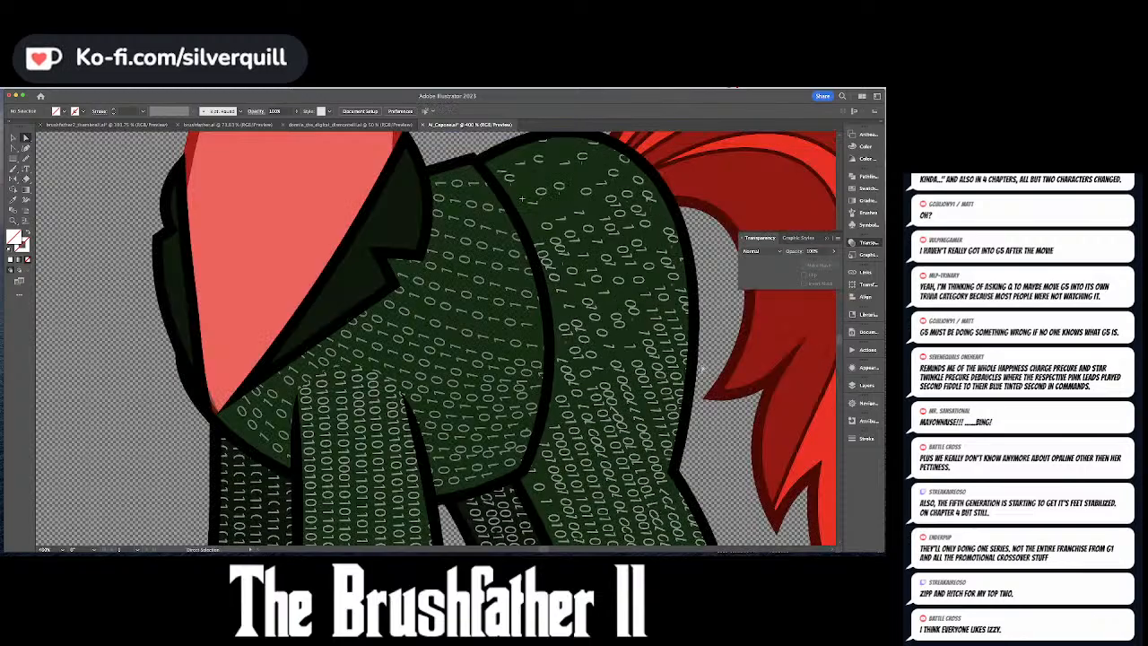
- Review the whole pony, switch to the browser, and examine the Al Capone 1959 film poster on IMDb as a costume reference
key(super+minus)
key(super+minus)
key(super+minus)
key(super+minus)
key(super+minus)
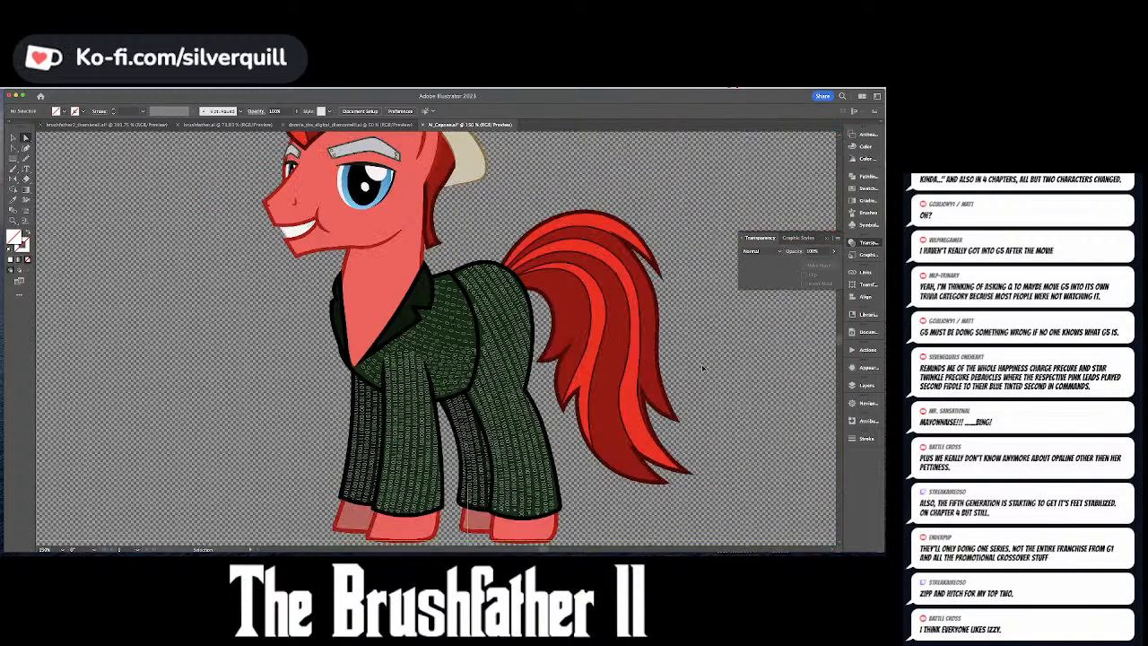
key(super+minus)
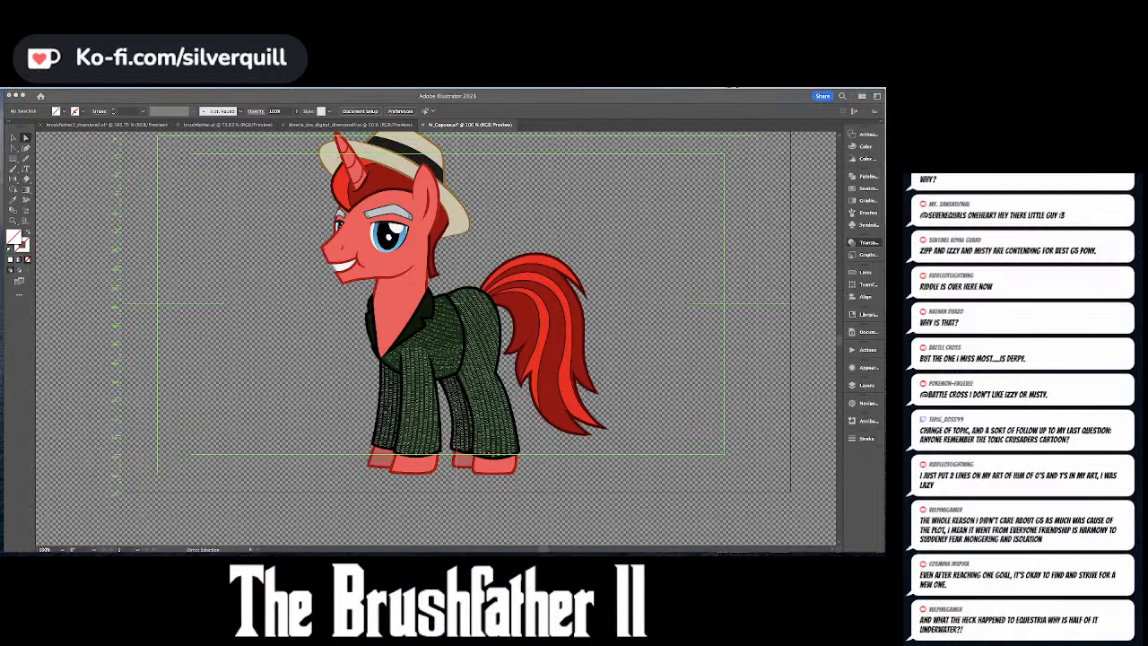
drag(413, 130, 314, 135)
drag(512, 140, 331, 99)
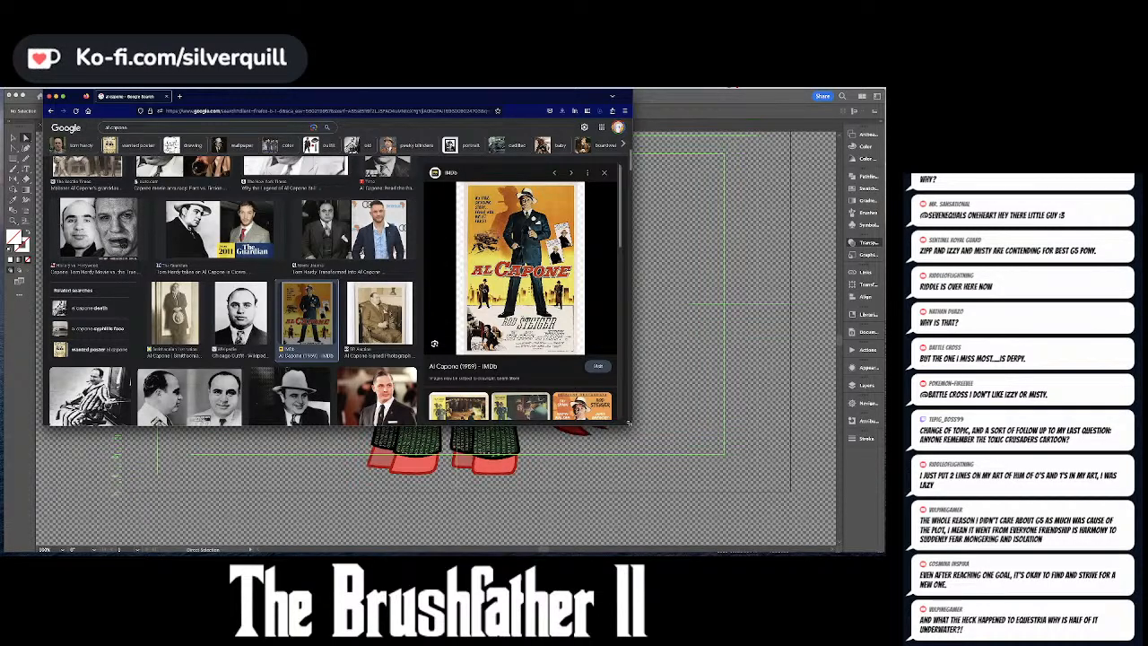
drag(629, 422, 657, 489)
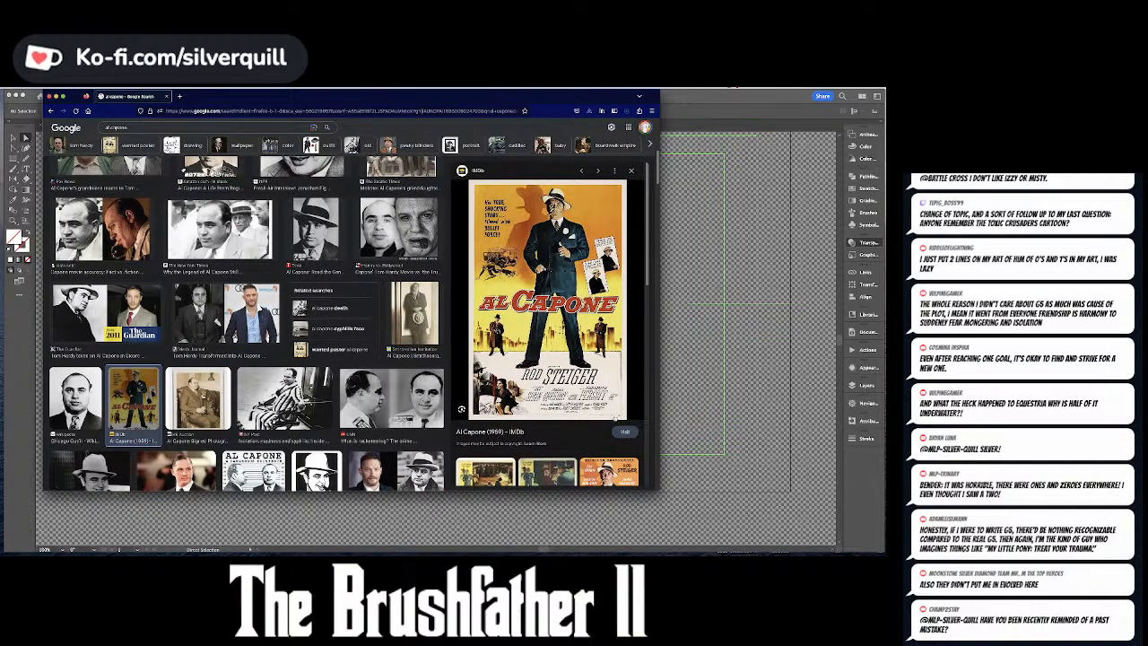
click(526, 274)
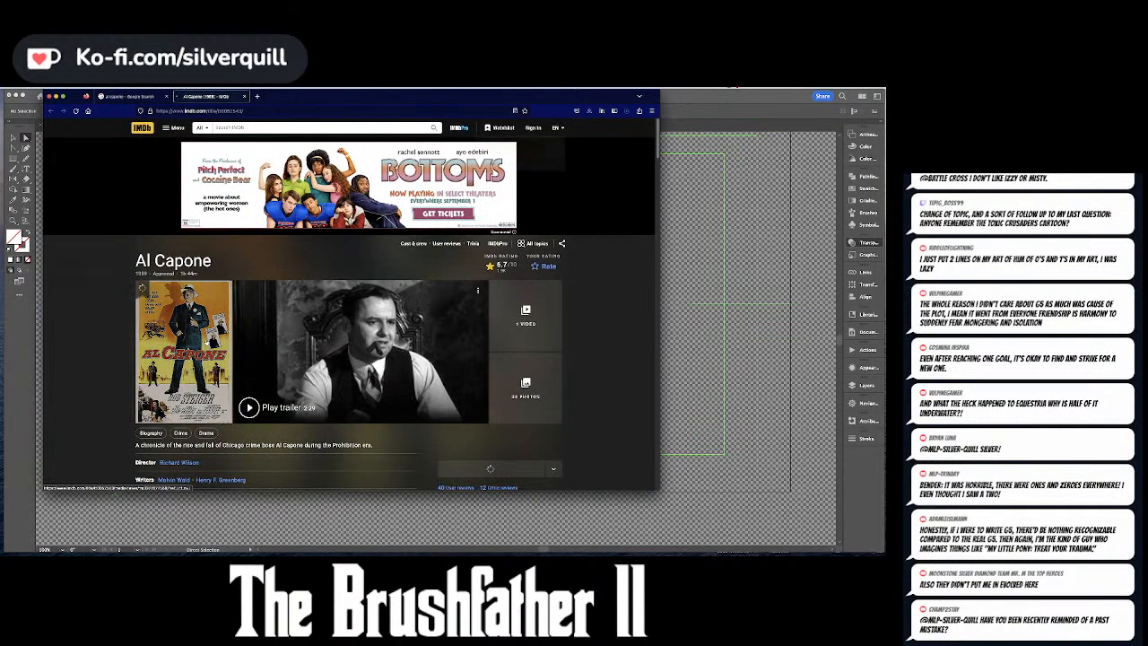
click(208, 342)
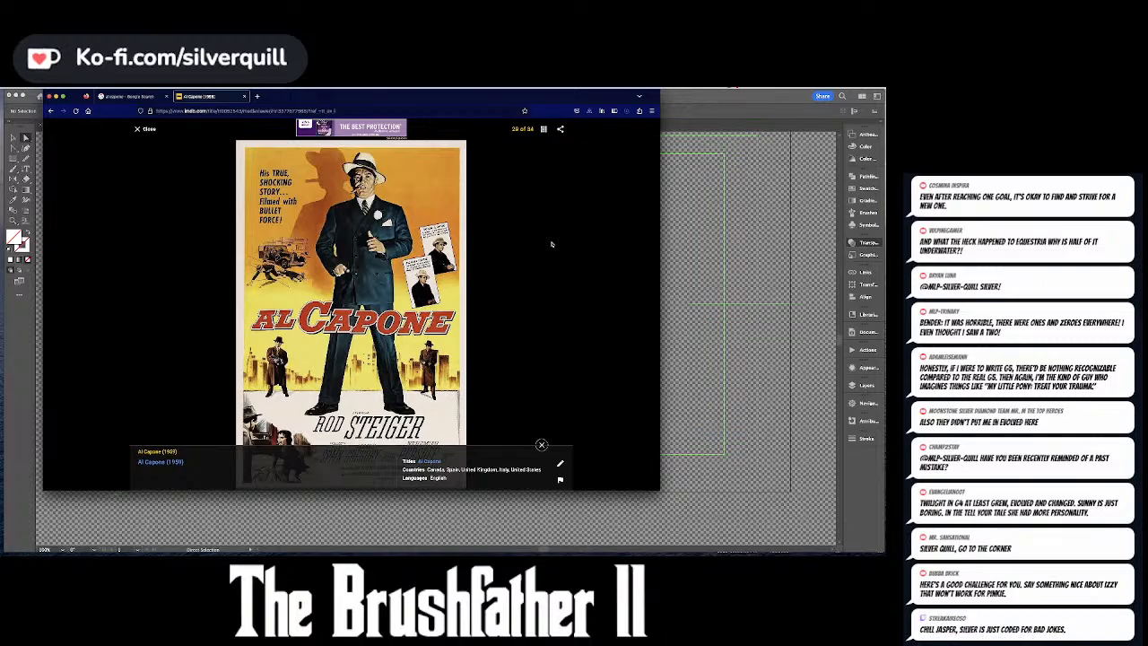
click(765, 256)
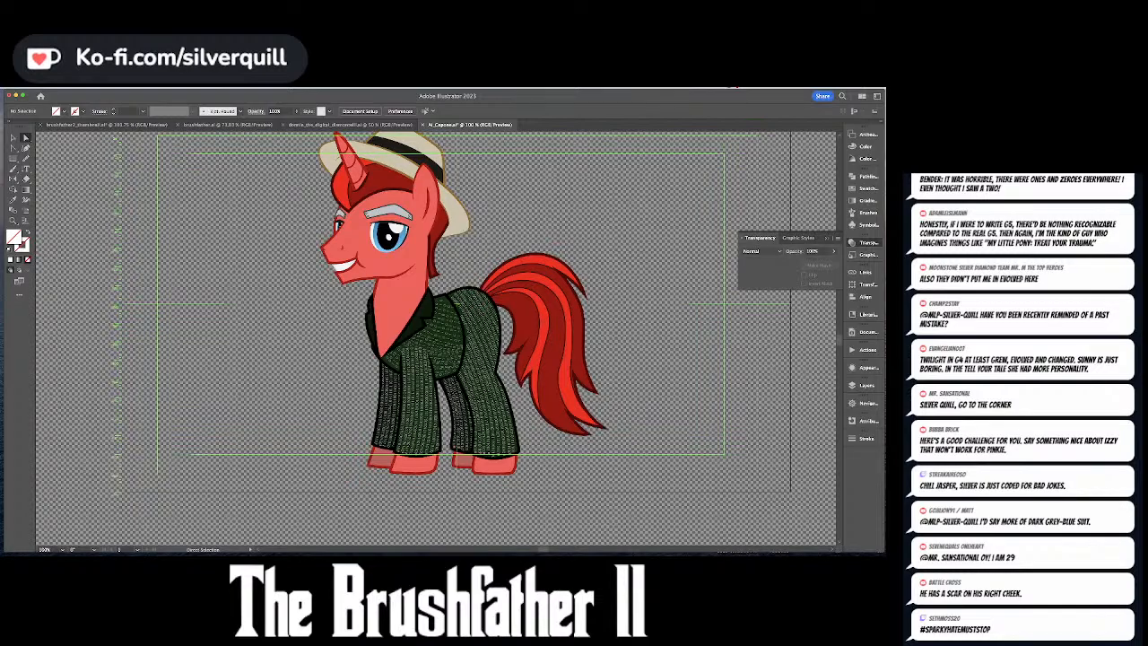
key(super+Tab)
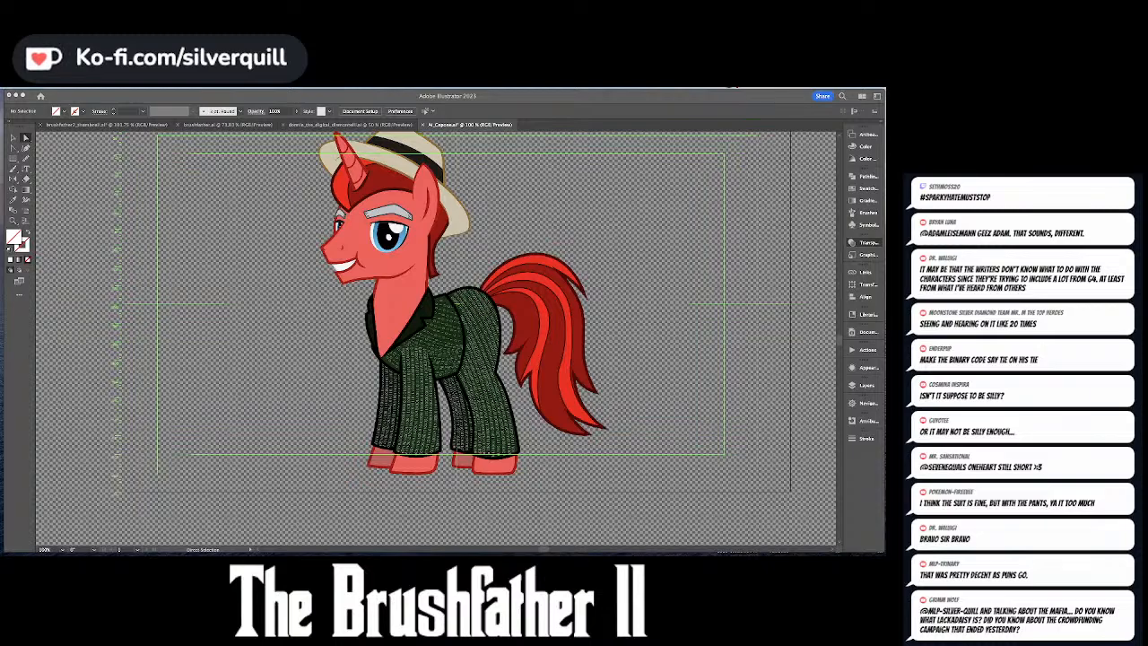
click(489, 240)
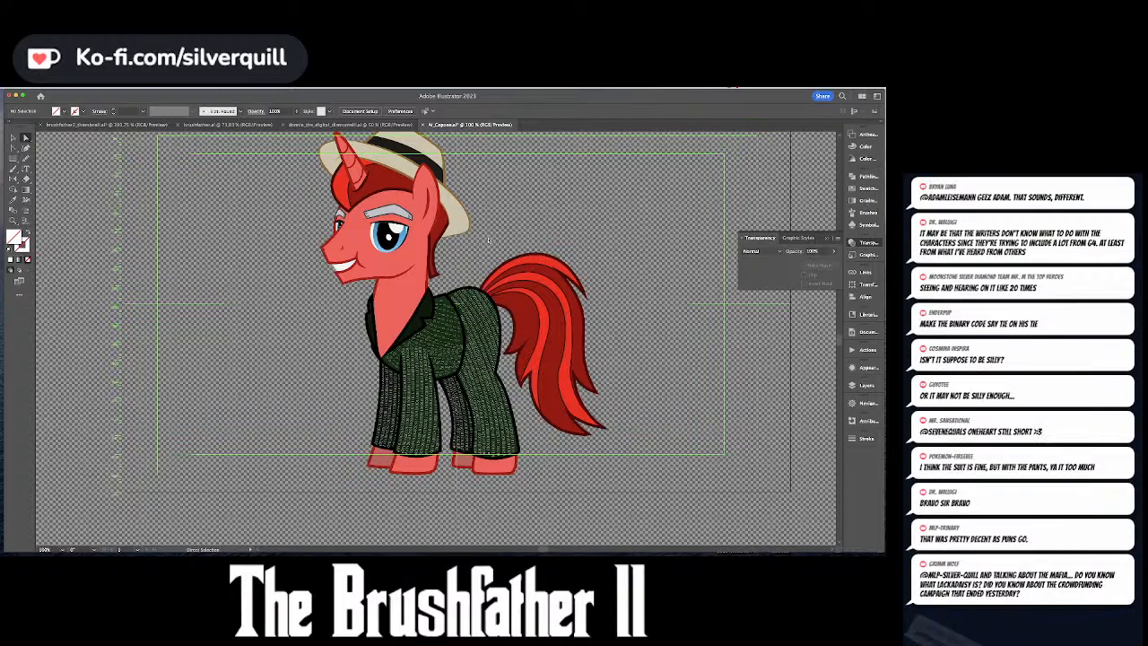
- Set the drawing colours to a white fill with a mid-grey stroke of about RGB 116, 117, 119
key(super+equal)
key(super+equal)
key(super+equal)
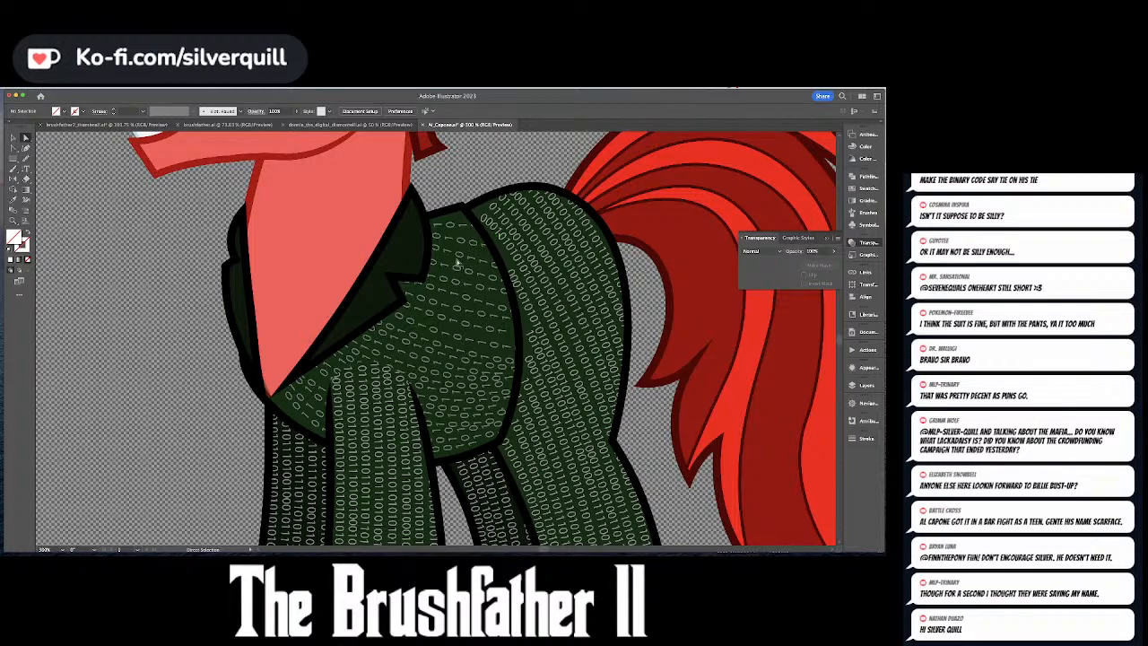
click(343, 235)
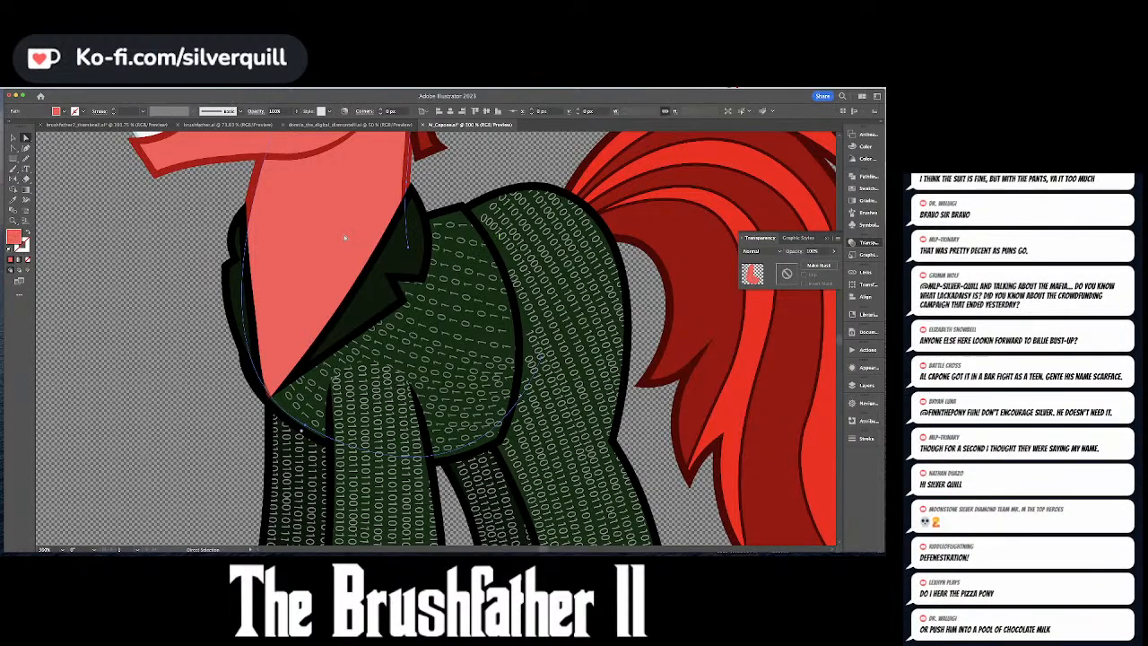
click(222, 235)
click(25, 249)
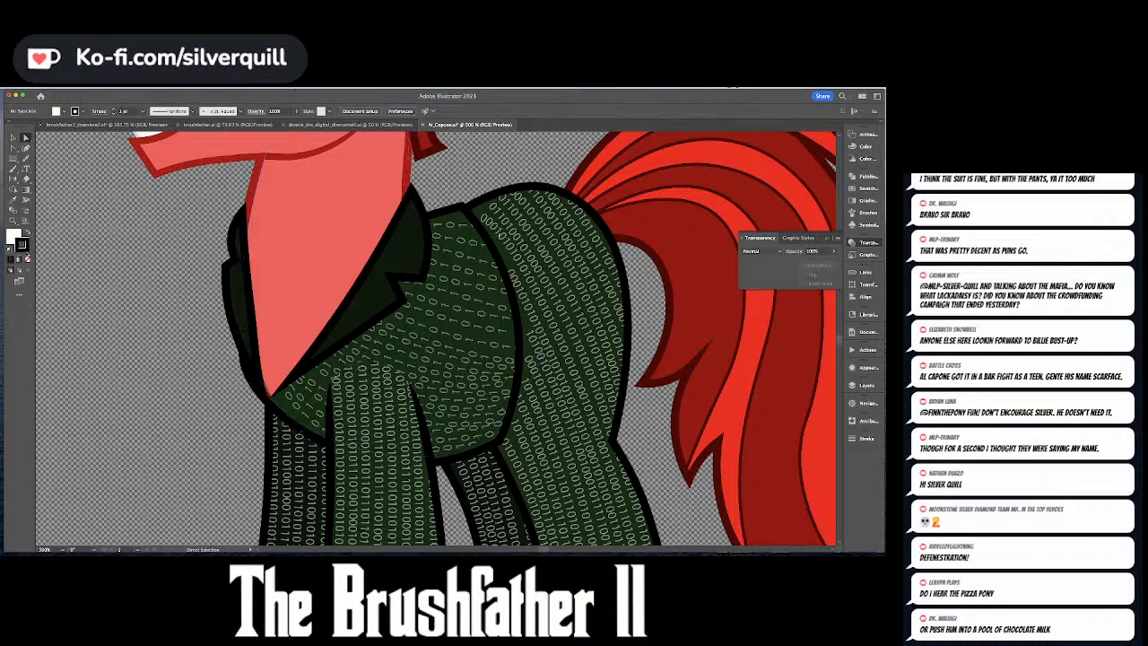
double_click(26, 250)
drag(474, 241, 455, 265)
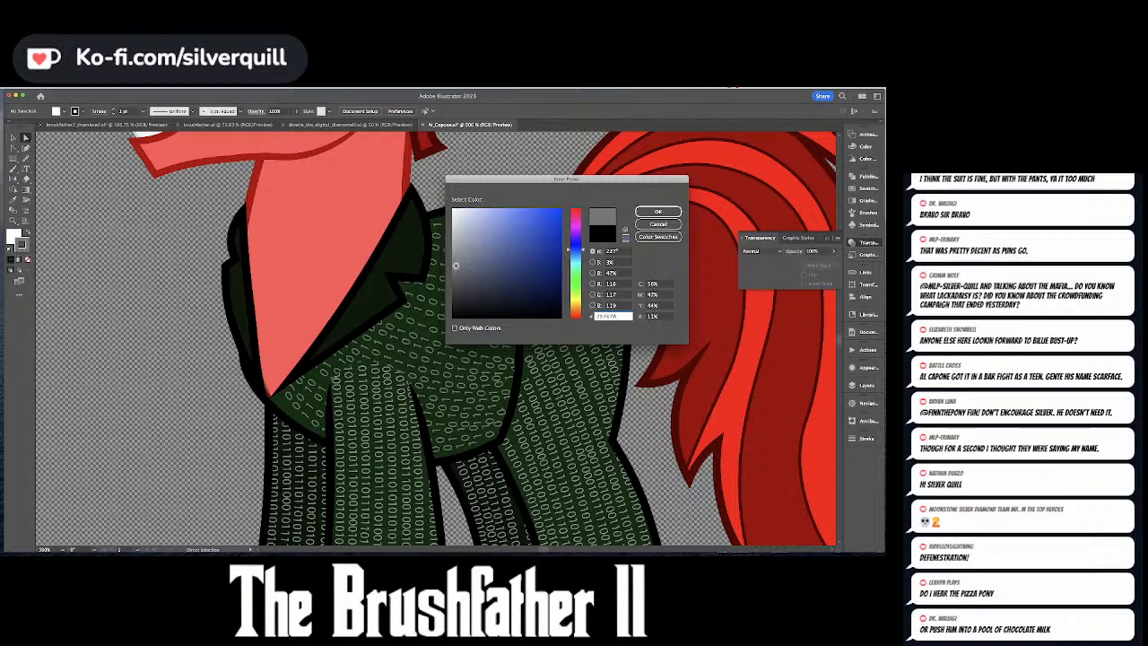
key(Return)
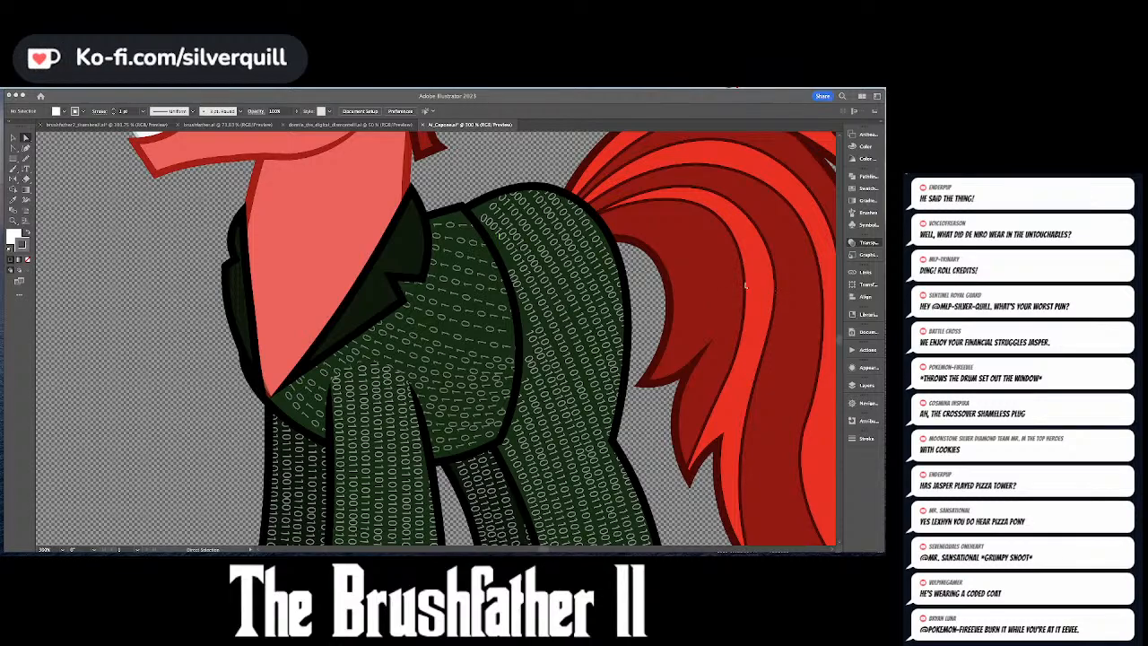
- Draw a closed four-cornered white collar band across the lower neck with the Pen tool and extend its front end toward the throat
click(320, 214)
key(p)
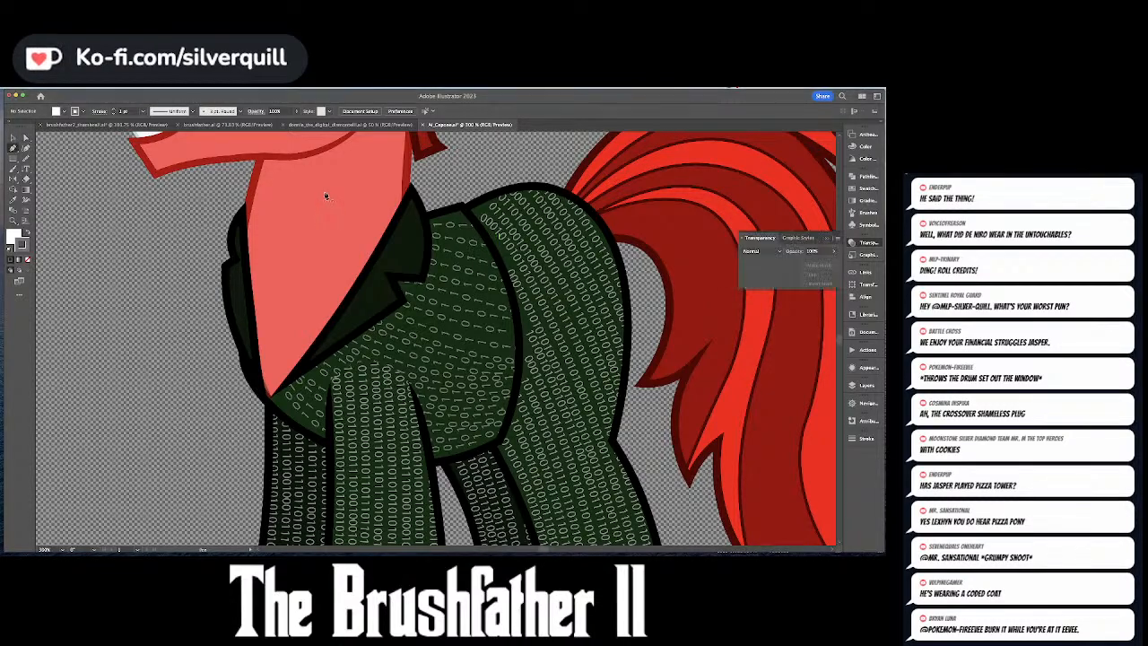
click(303, 195)
click(313, 228)
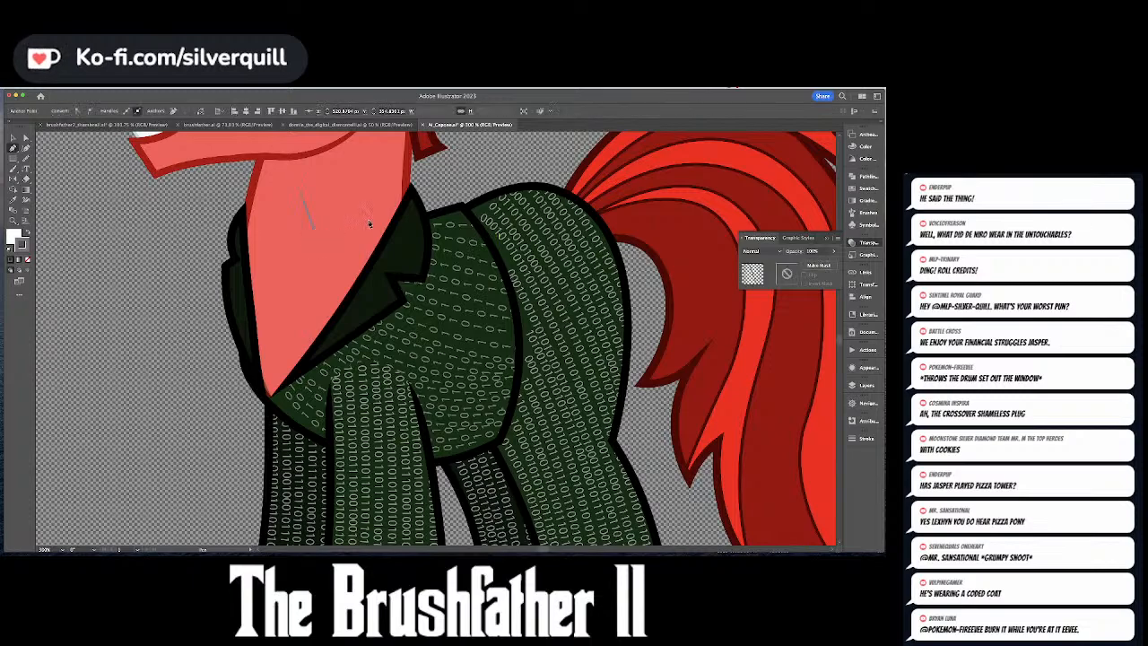
click(417, 216)
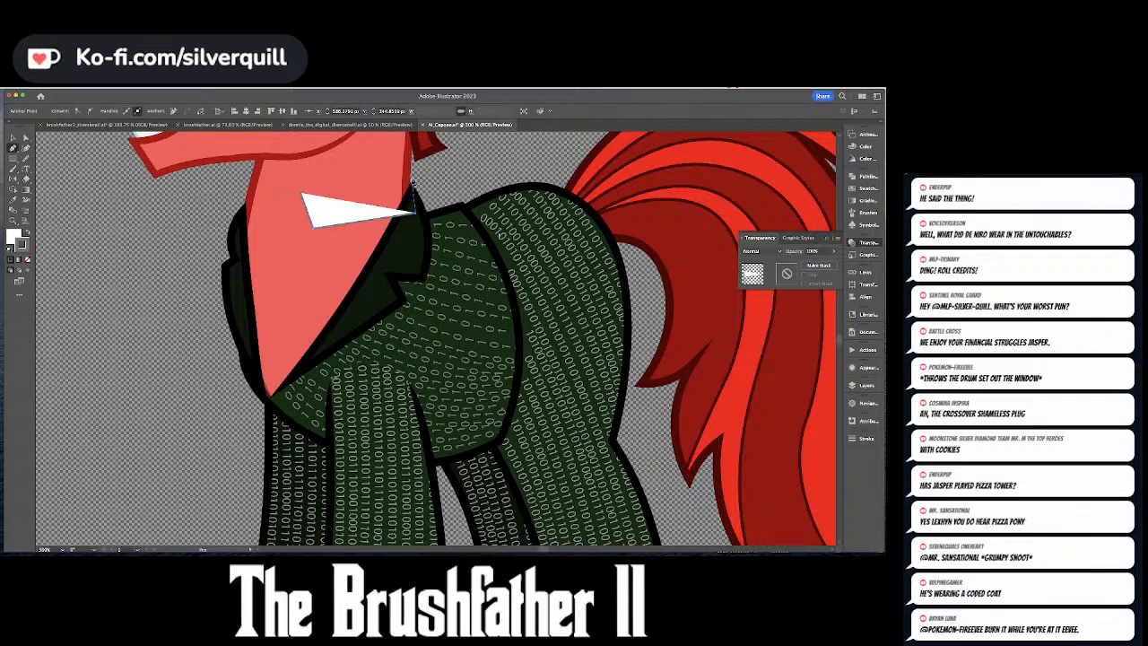
click(411, 174)
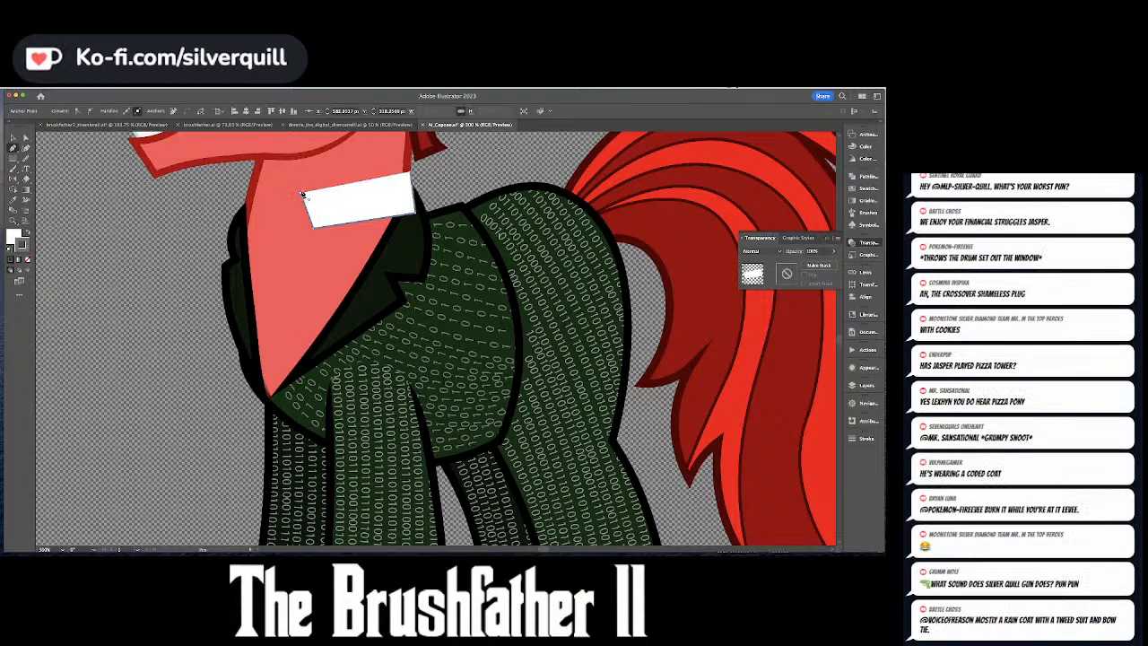
click(303, 196)
key(a)
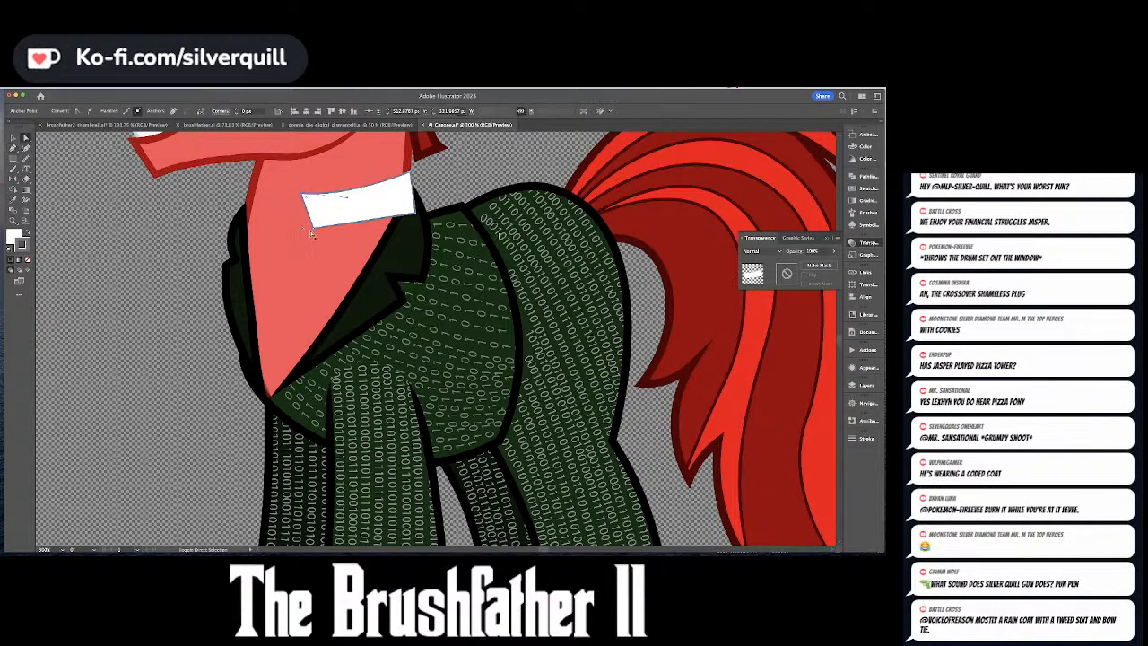
drag(314, 228, 298, 230)
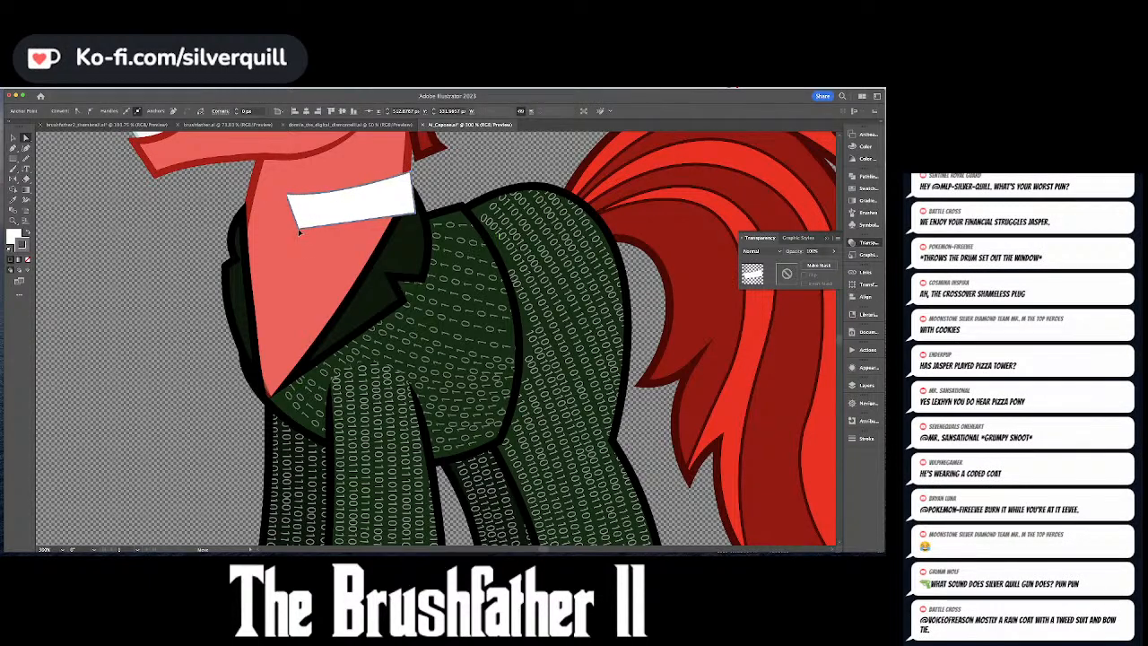
- Match the white collar band's stroke weight to the dark lapel outline by setting it to 5.1943 pt
click(412, 242)
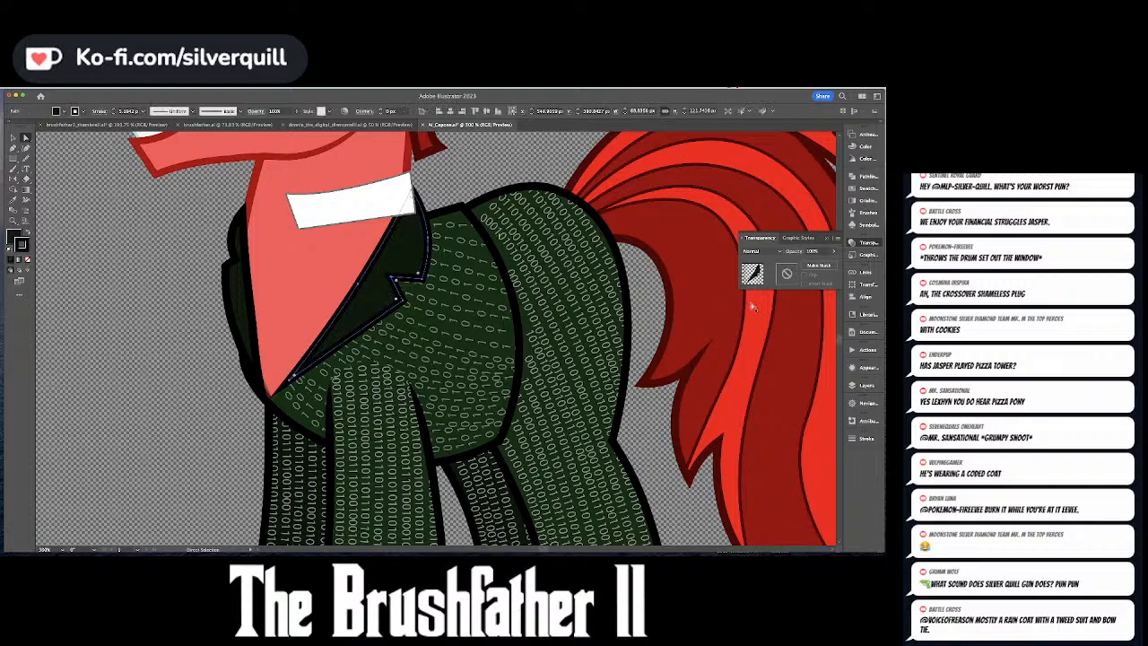
click(865, 438)
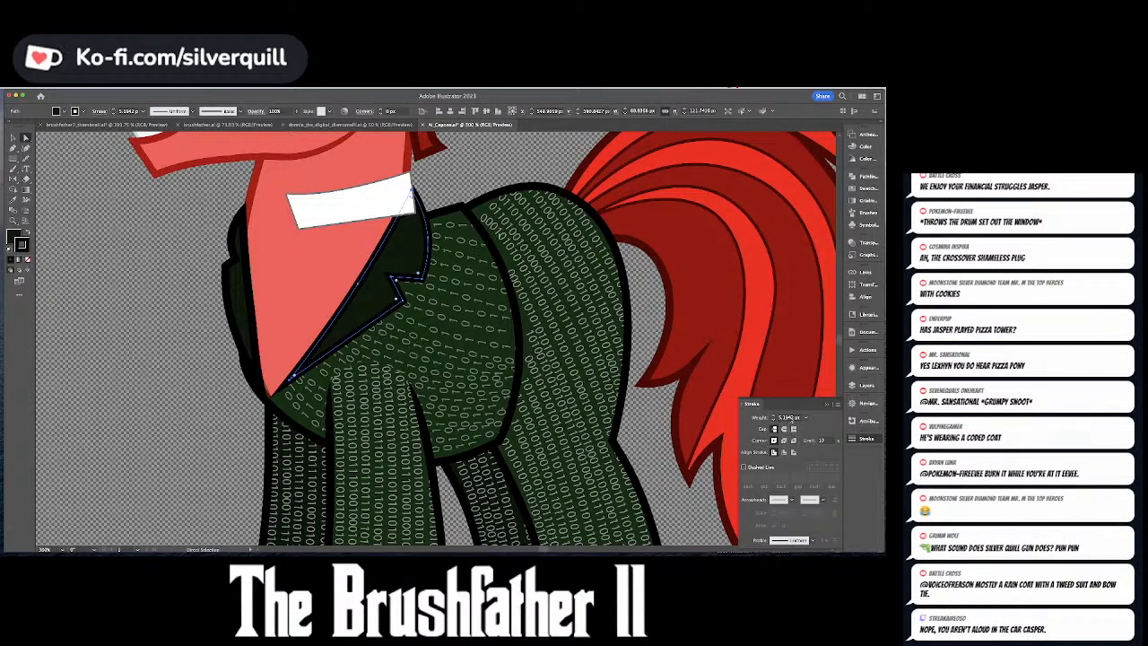
click(793, 418)
click(368, 210)
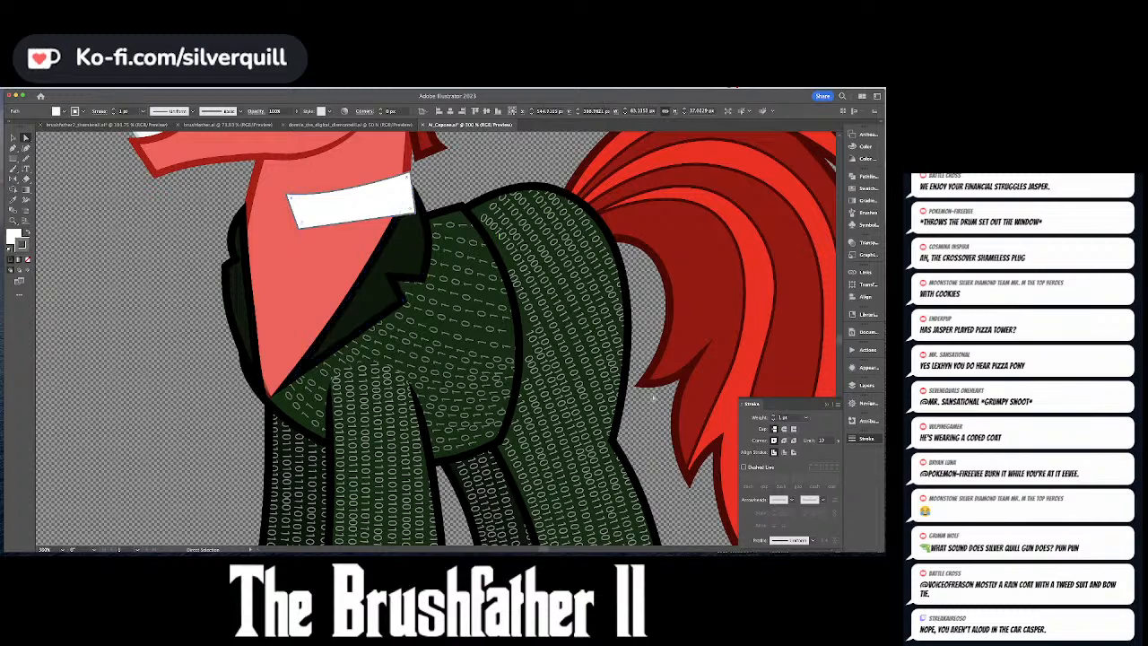
click(797, 420)
text(5.1943 pt)
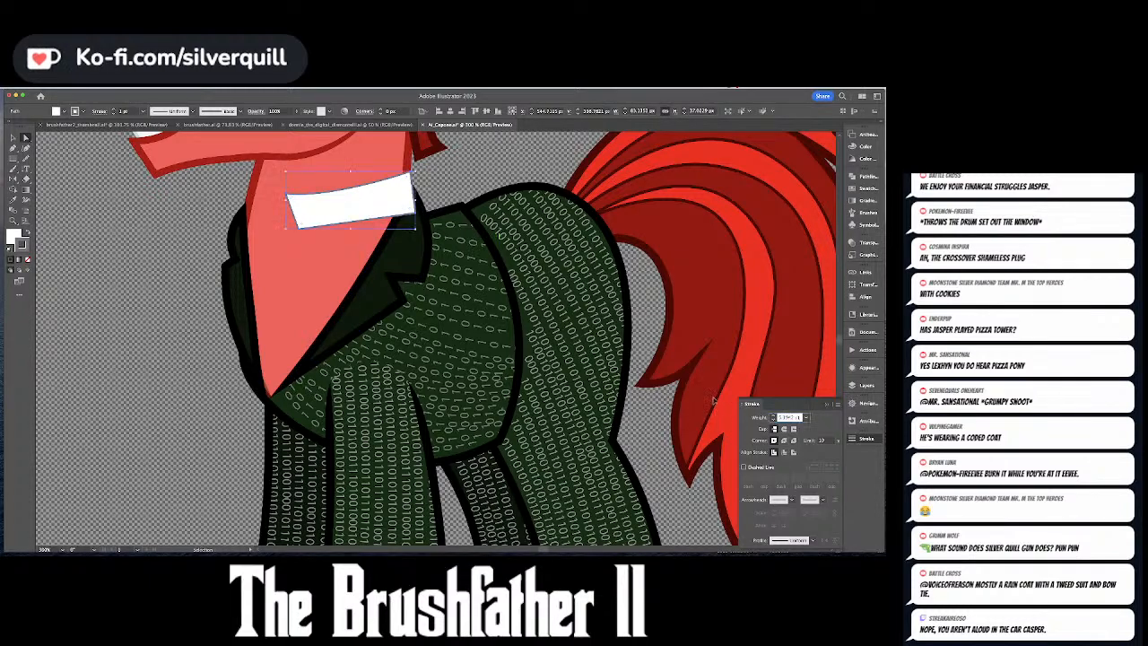
key(Return)
- Move the white collar band behind the dark jacket lapel in the stacking order
click(408, 177)
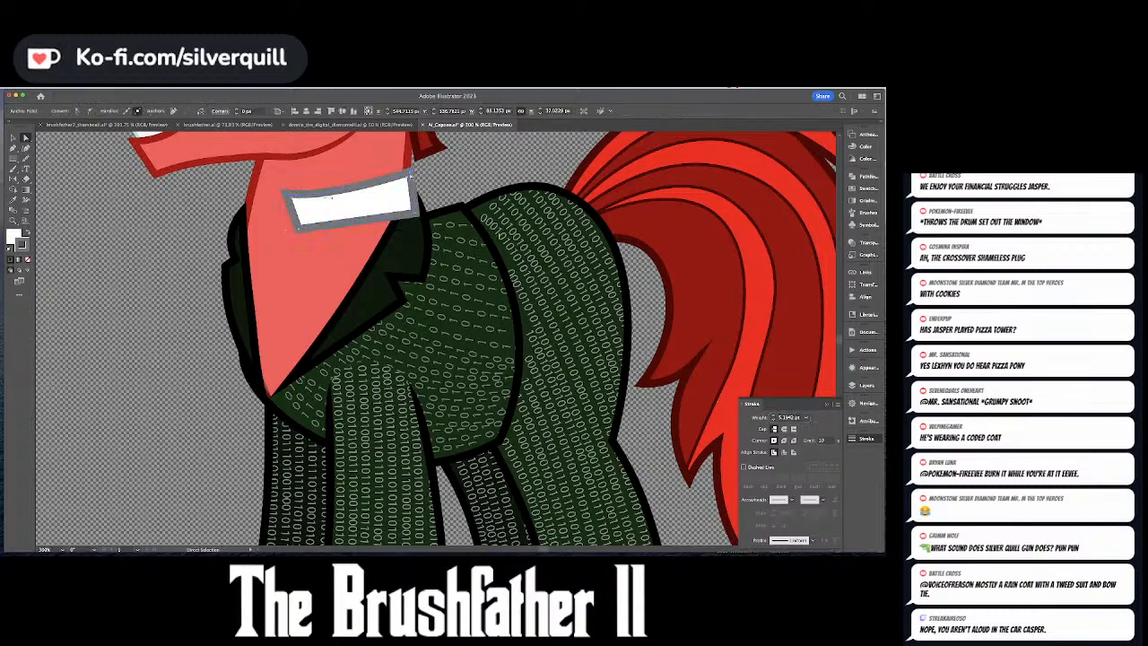
key(Delete)
click(372, 204)
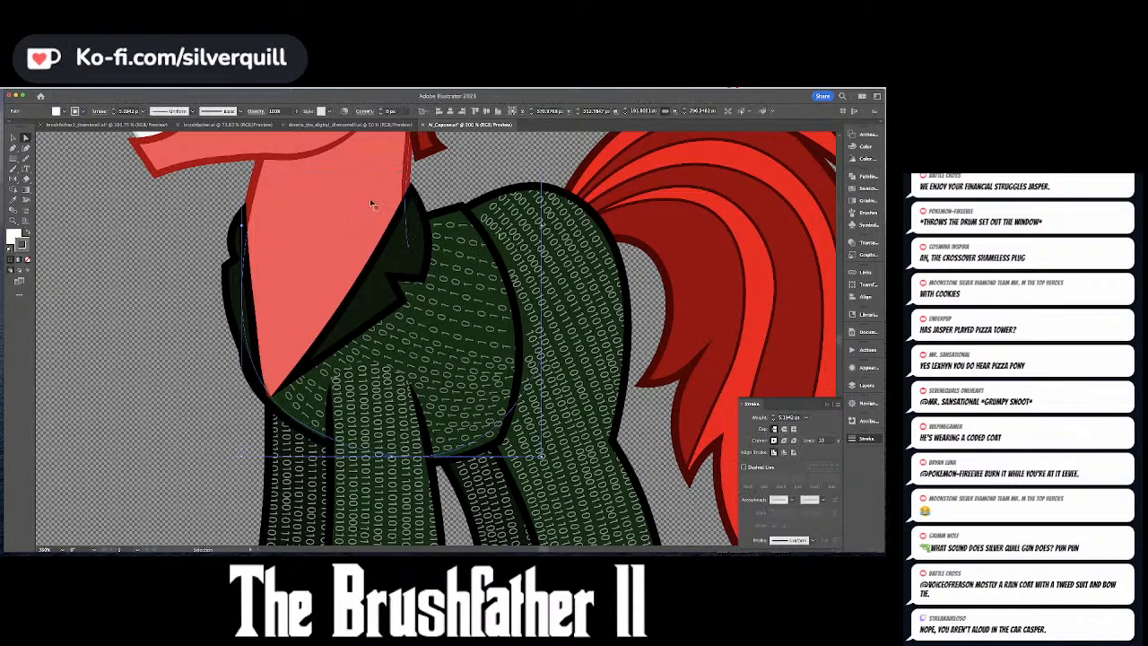
key(ctrl+z)
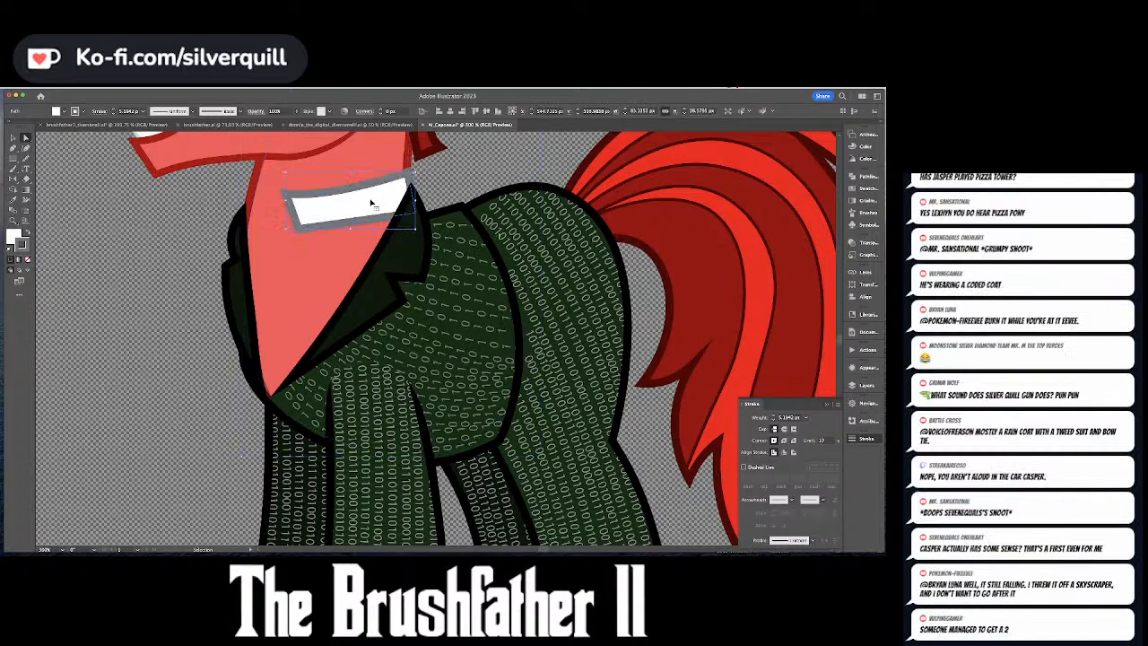
- Adjust the collar band's upper back corner and the lapel's tip so they meet neatly at the nape
key(a)
click(408, 177)
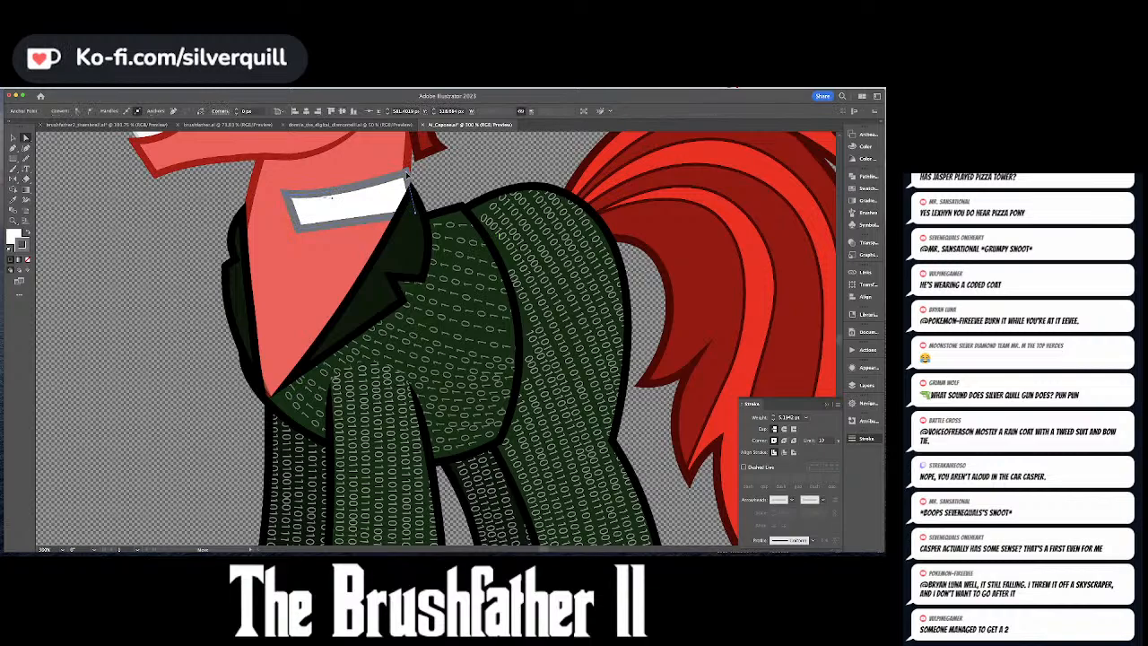
click(413, 186)
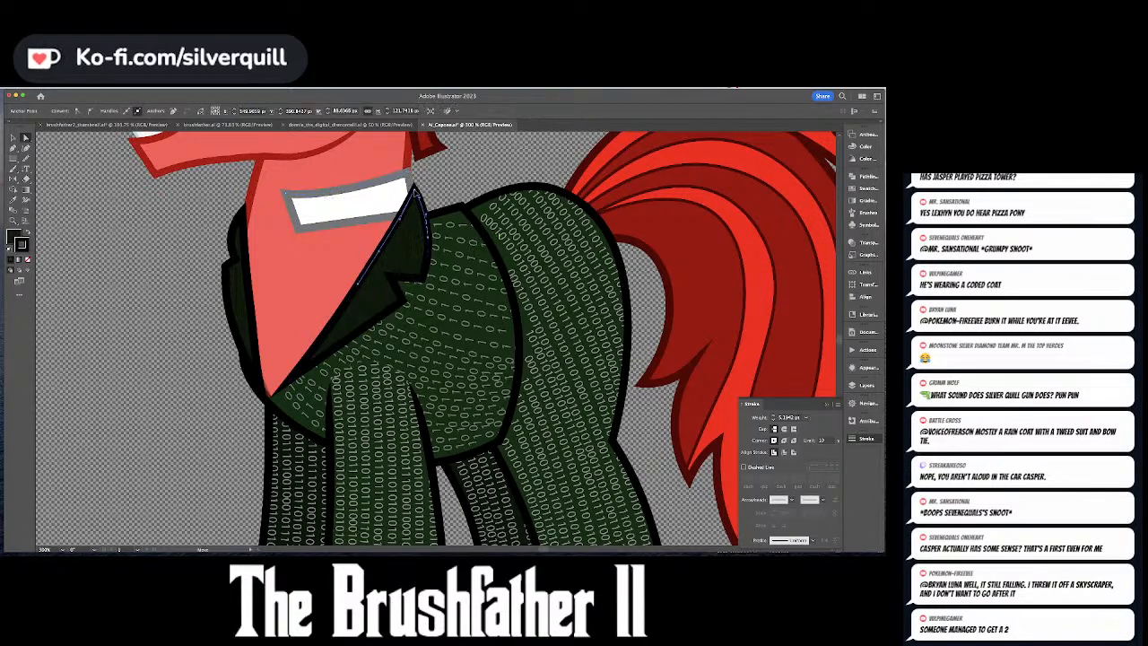
click(490, 195)
- Reduce the collar band's stroke weight to 3 pt and deselect it
click(332, 208)
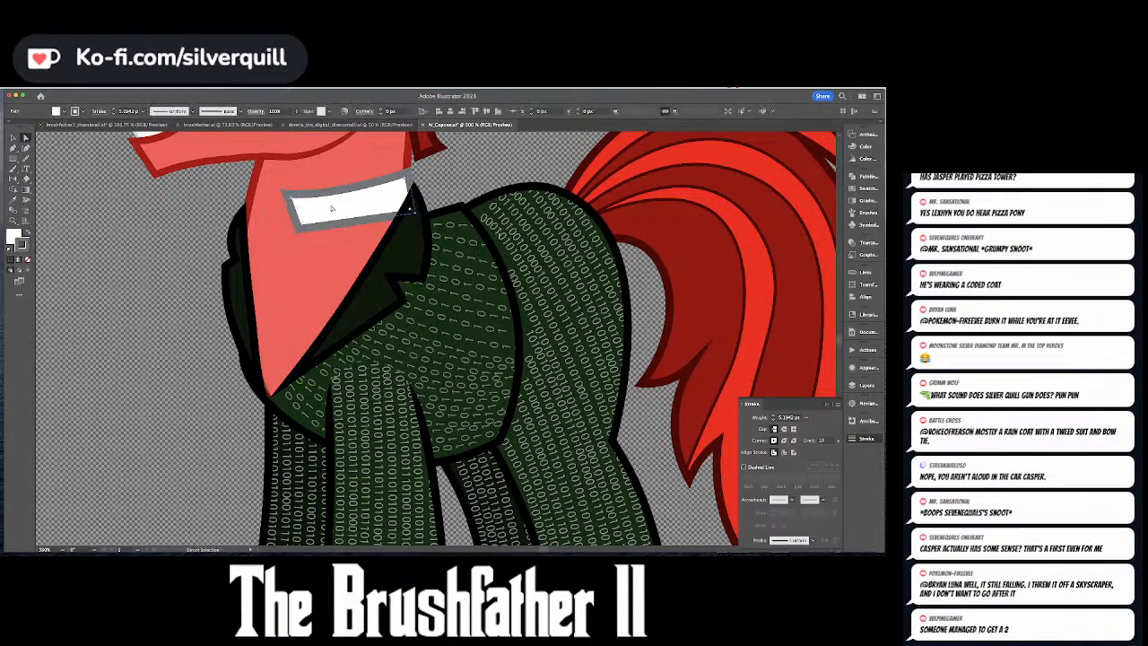
click(774, 421)
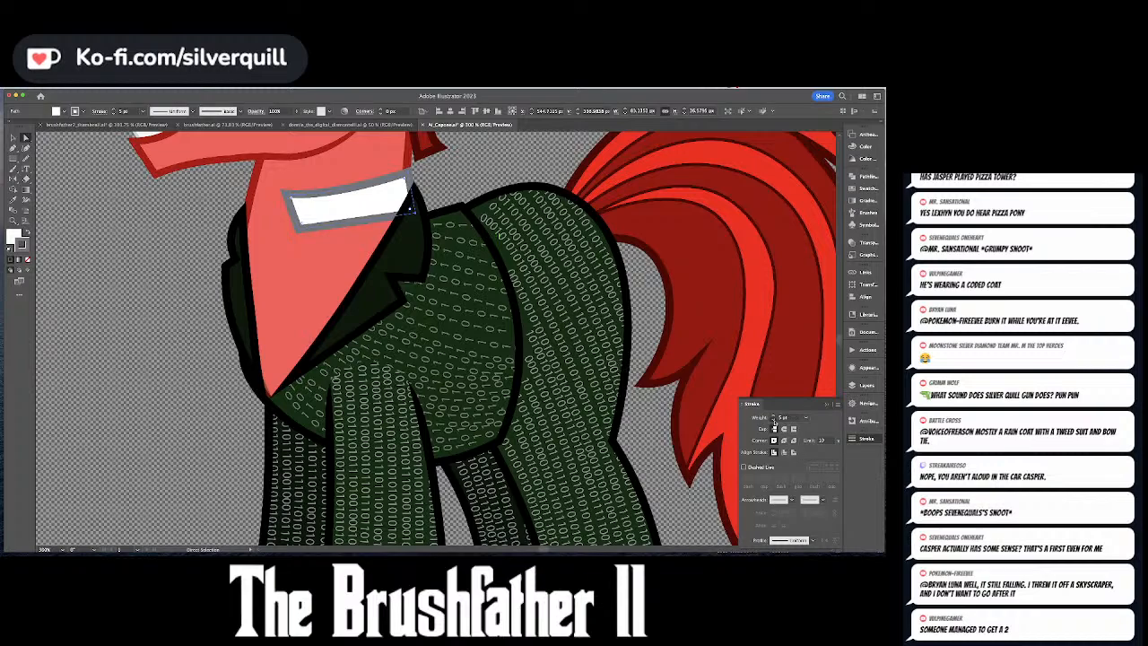
click(774, 421)
click(774, 420)
click(342, 235)
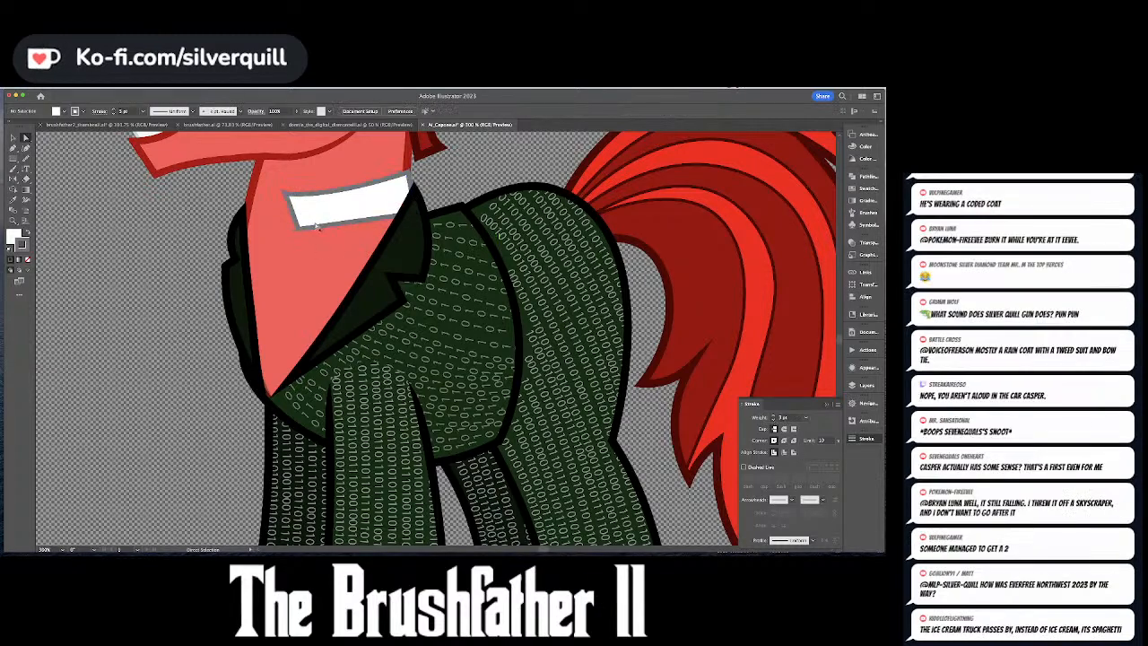
- Draw a small closed four-cornered white collar flap at the front of the neck with the Pen tool, starting beside the band's front end
key(p)
click(285, 194)
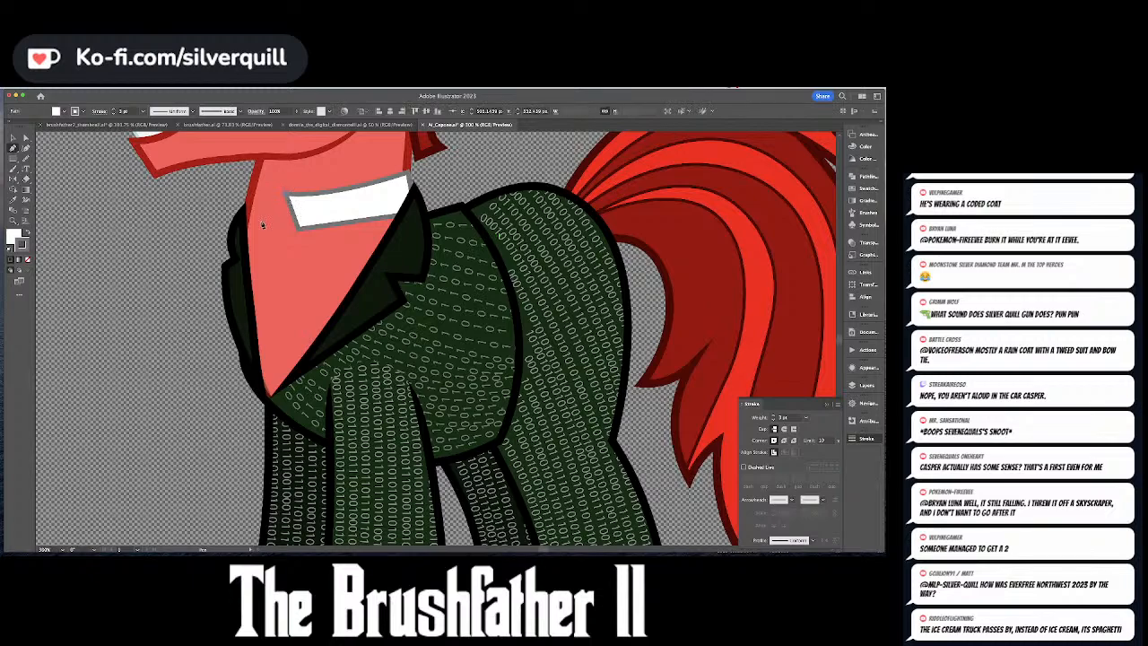
click(261, 225)
click(242, 213)
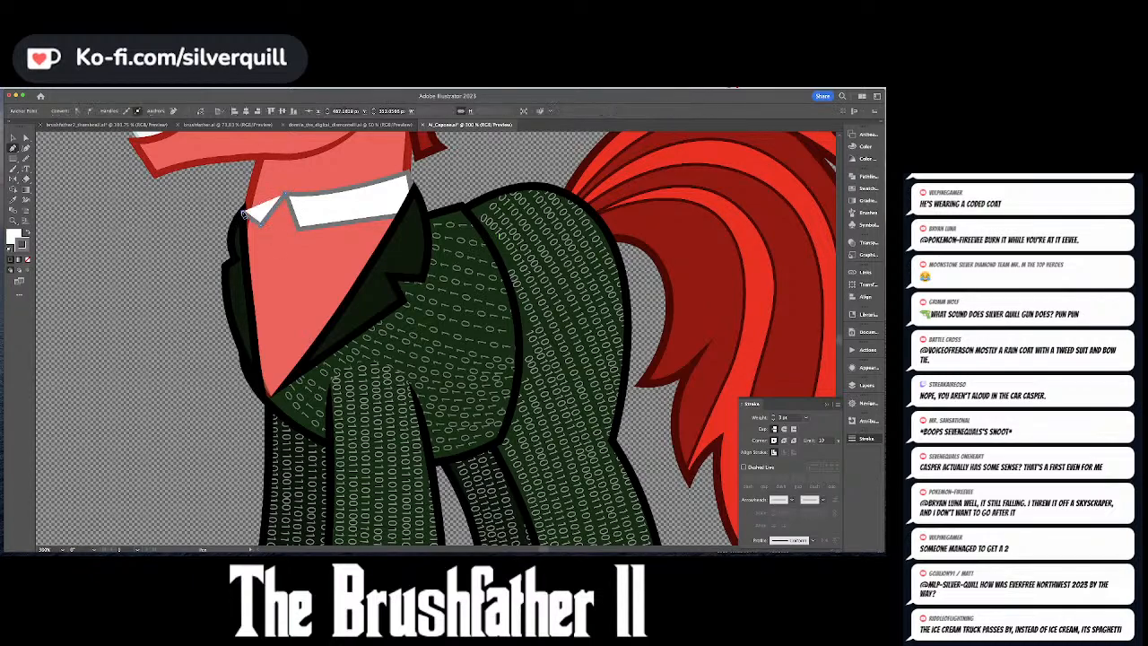
click(252, 183)
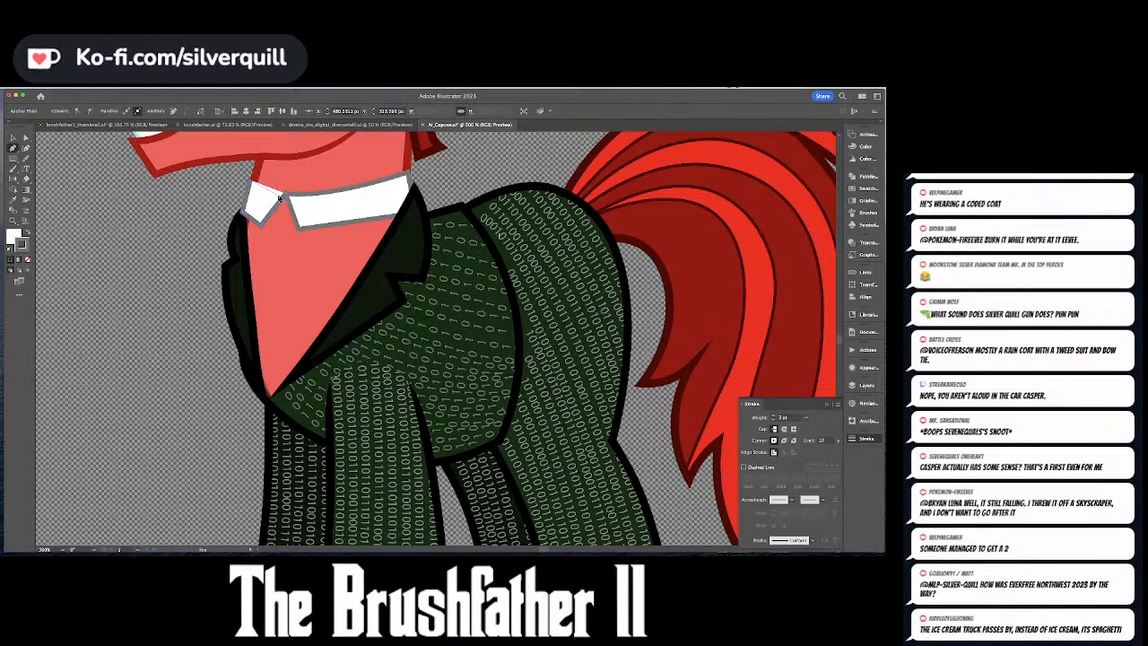
mouse_move(303, 196)
mouse_down()
mouse_move(267, 198)
mouse_move(286, 196)
mouse_up()
- Refine the small flap's inner corner beside the collar band and place the flap behind the front lapel
key(a)
click(411, 205)
click(283, 198)
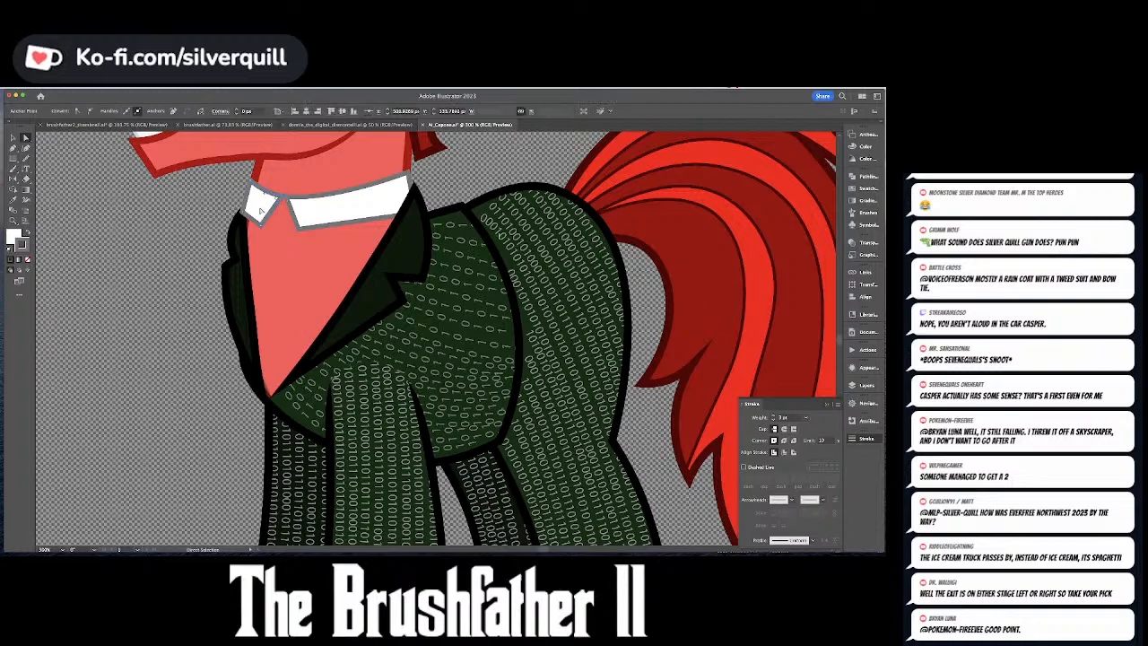
click(261, 211)
key(super+[)
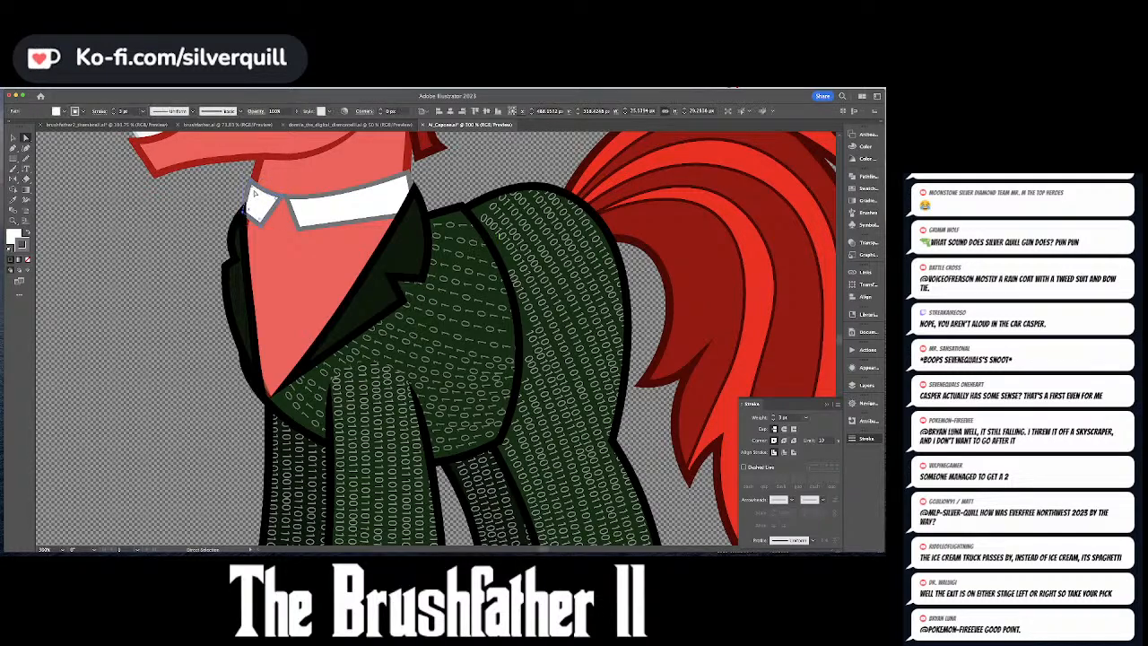
key(super+shift+a)
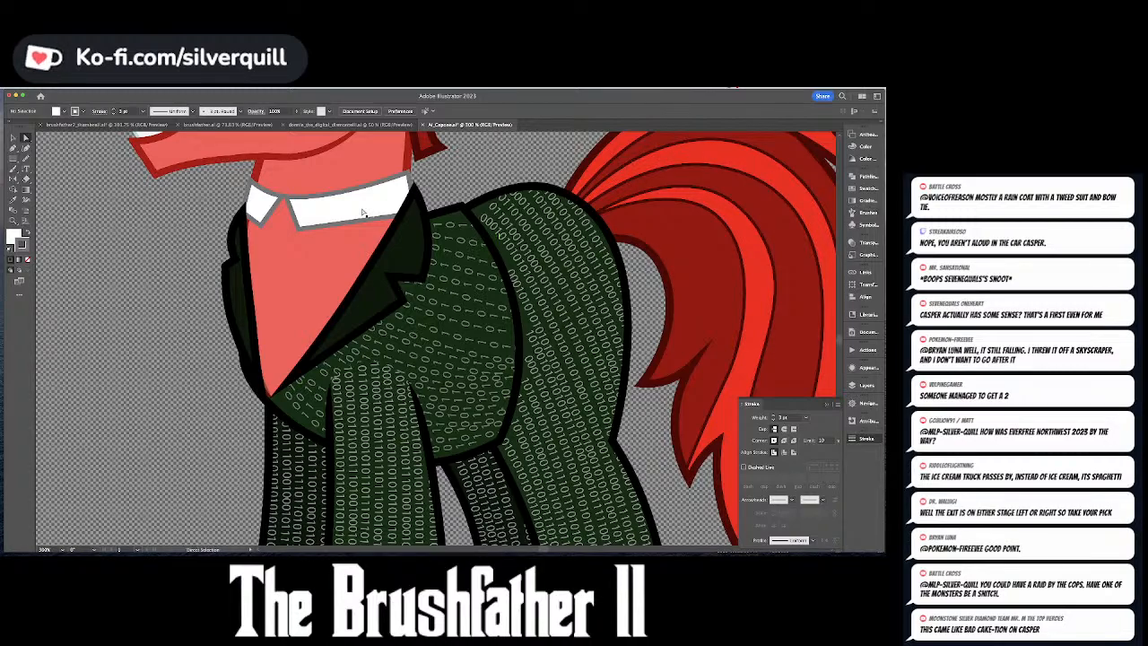
- Nudge the front lapel's tip and the lower points of both collar pieces so the collar sits neatly inside the jacket
click(243, 215)
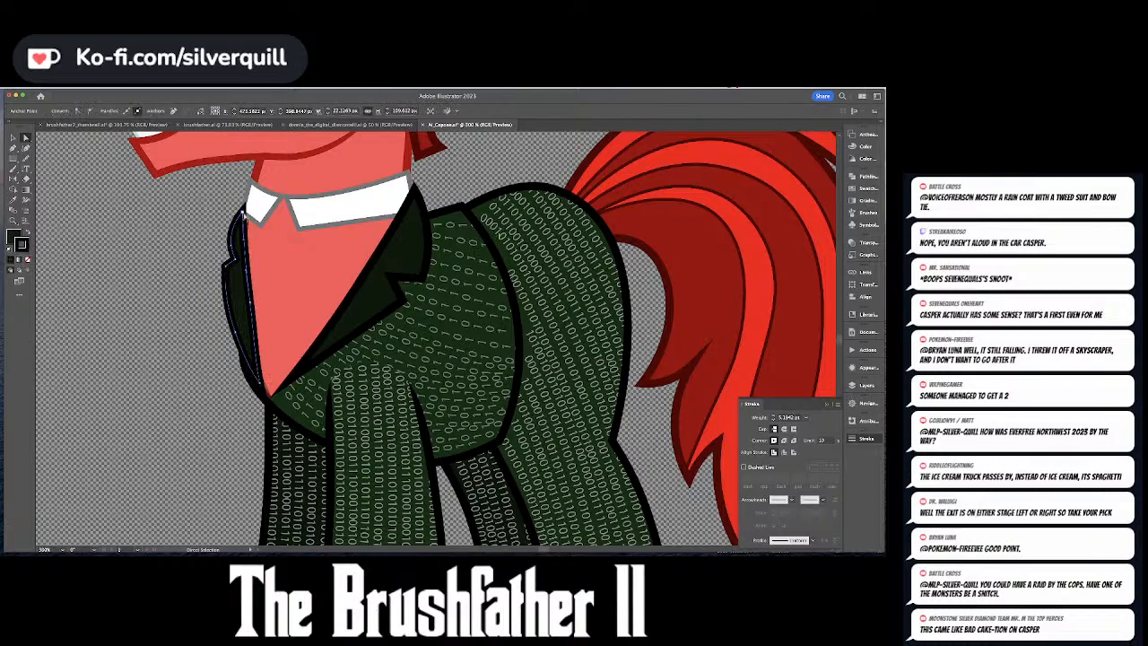
click(241, 213)
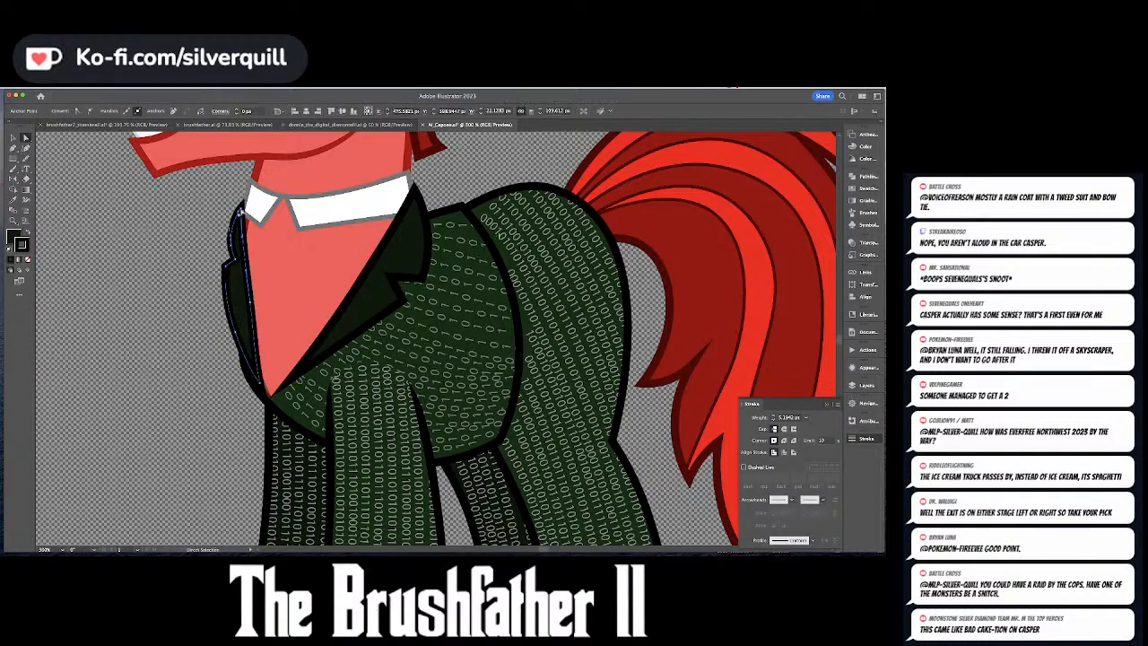
key(super+shift+a)
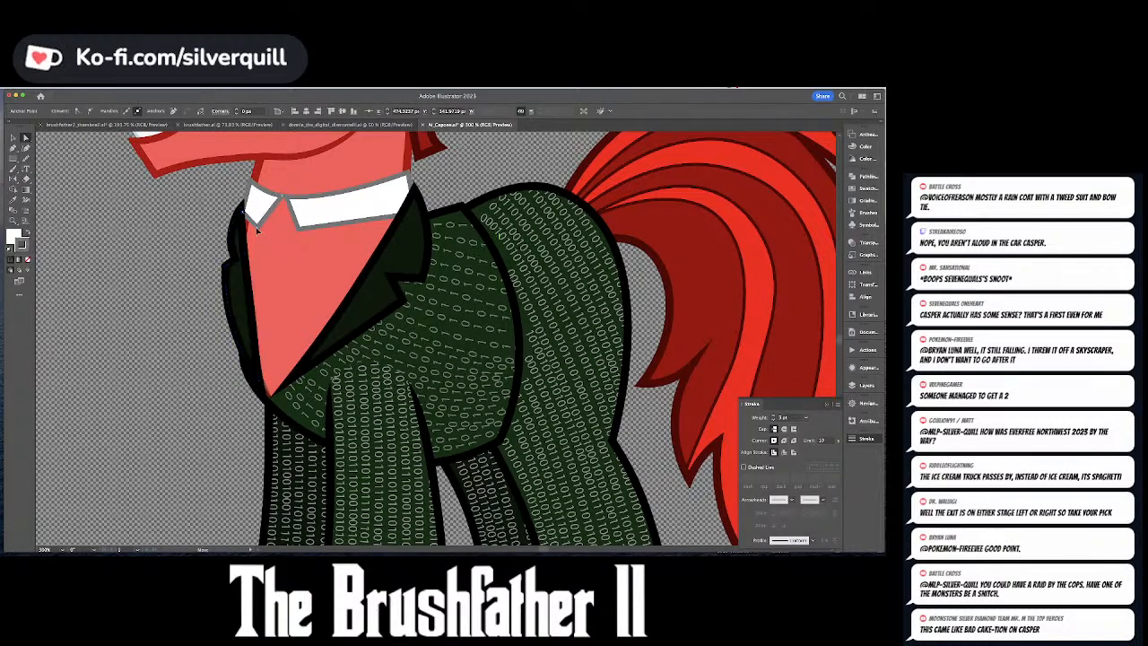
click(299, 230)
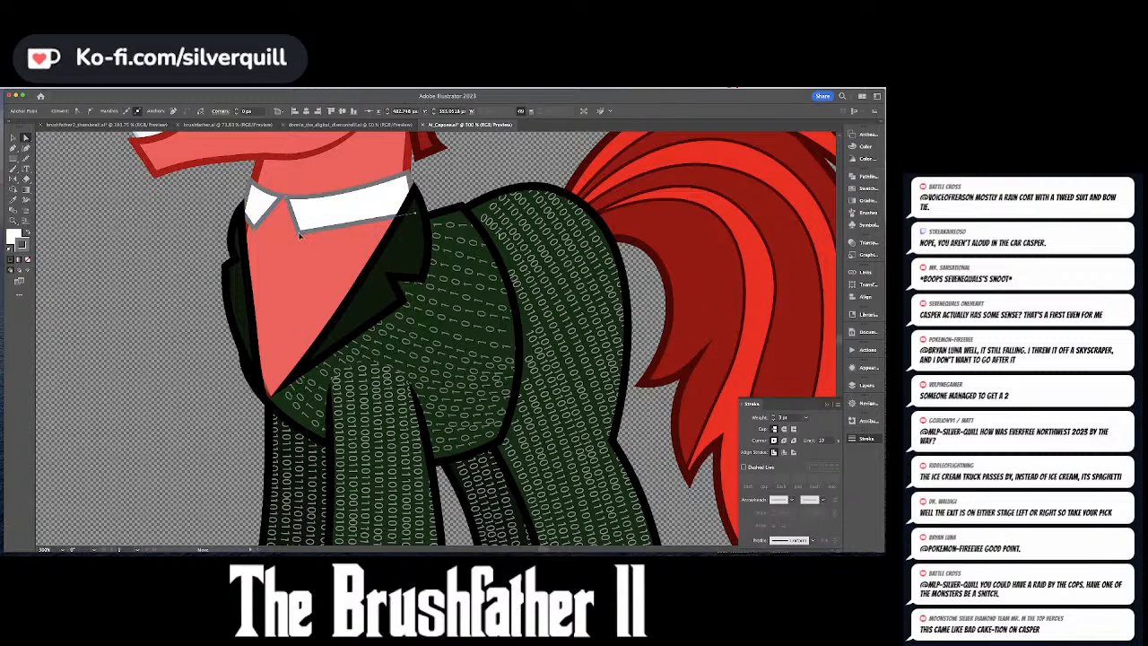
click(300, 231)
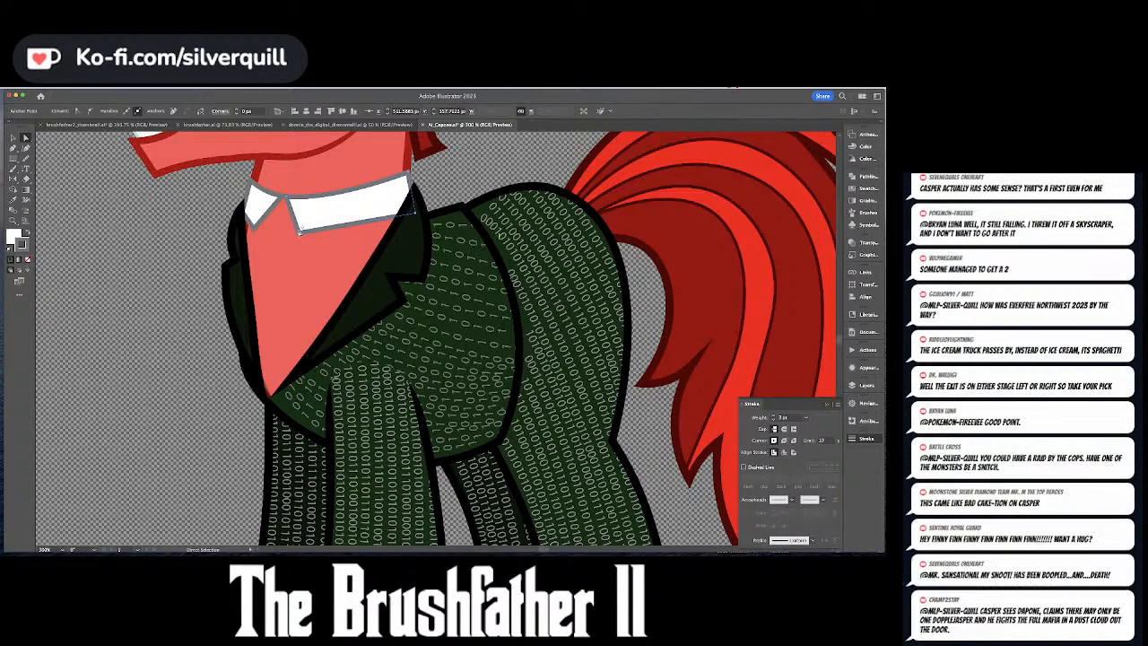
key(super+shift+a)
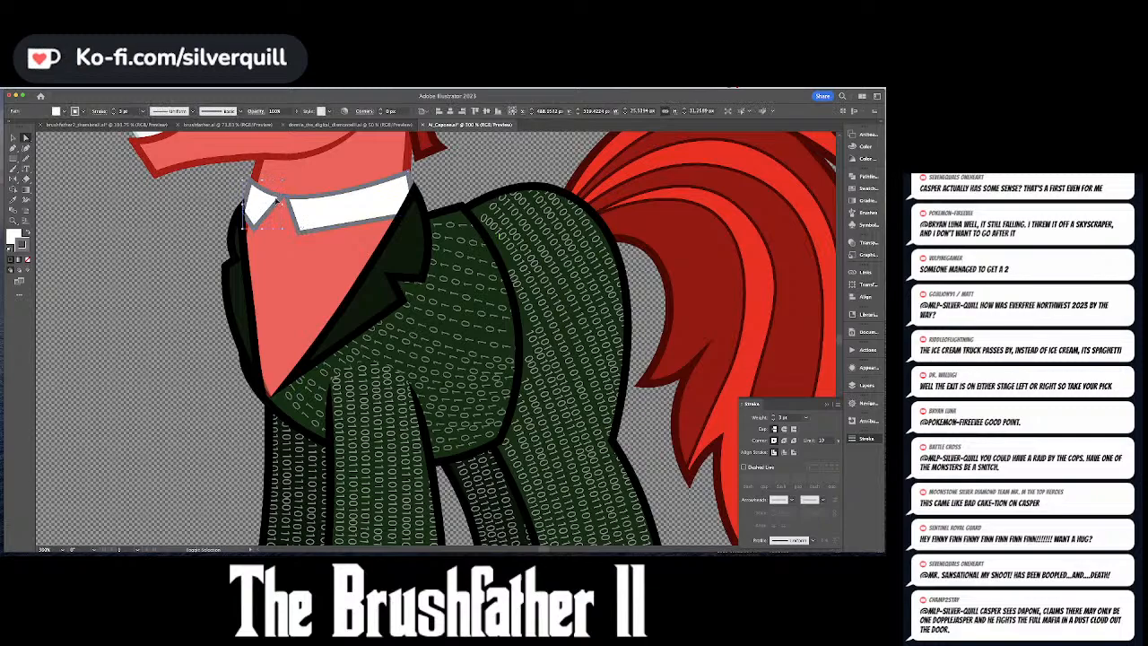
- Draw a white shirt front without a stroke over the open chest with the Pencil tool, and move it behind the collar and lapels
key(n)
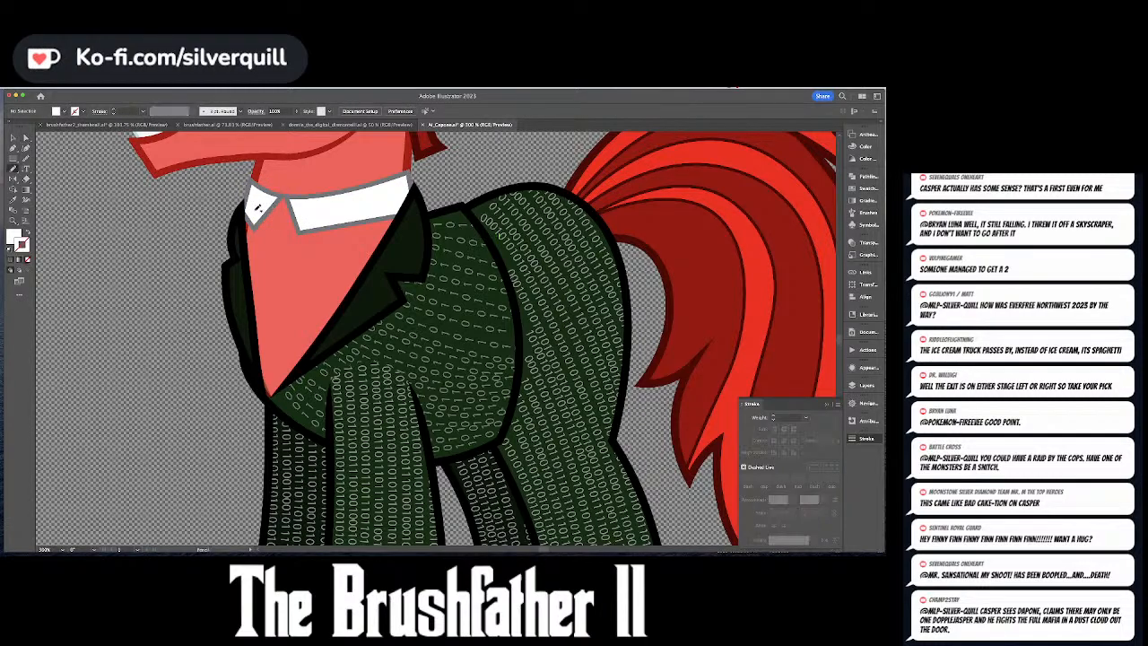
mouse_move(239, 235)
mouse_down()
mouse_move(245, 321)
mouse_move(405, 204)
mouse_move(262, 192)
mouse_move(253, 204)
mouse_up()
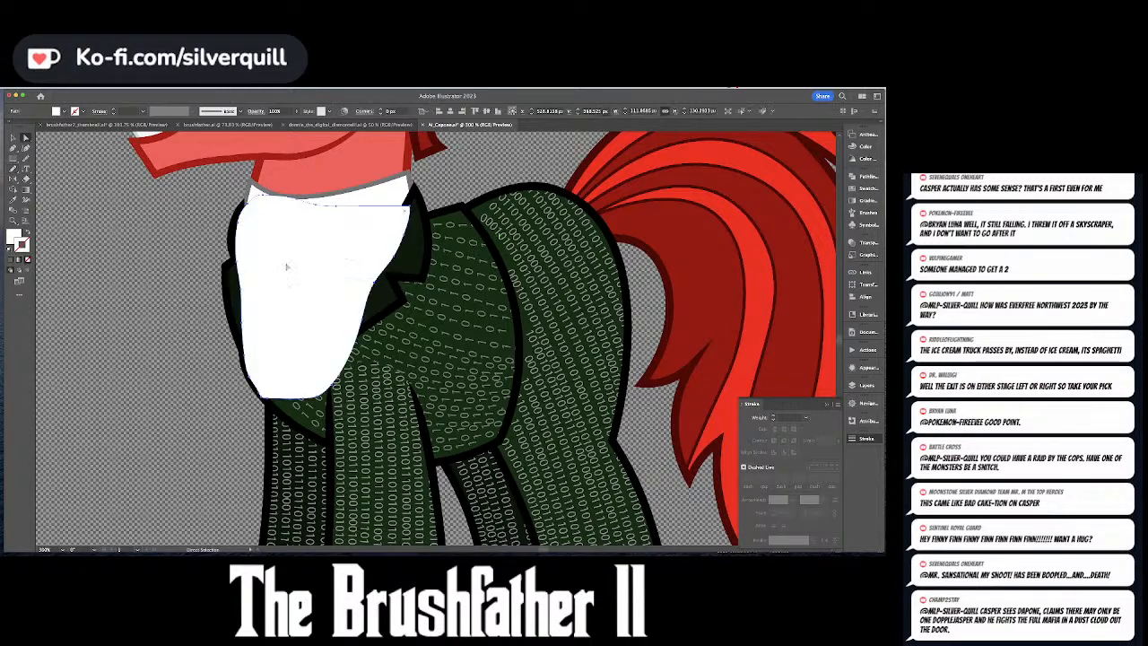
key(v)
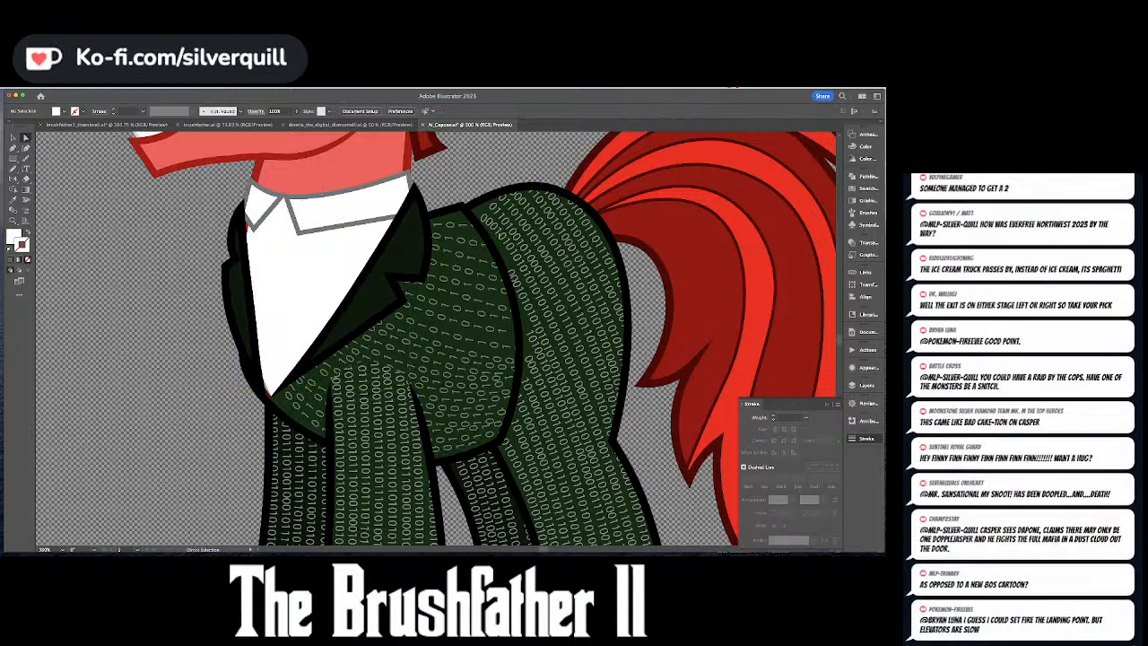
- Rearrange the white shirt front so it covers the red neck edge beside the front lapel
key(super+Tab)
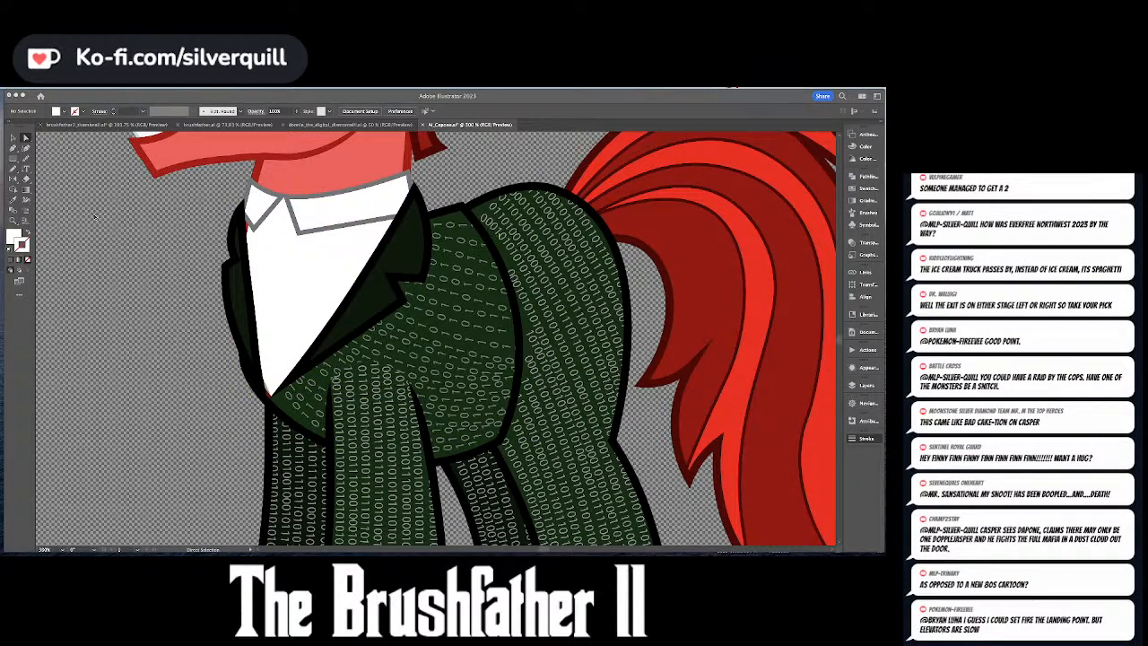
key(super+Tab)
click(262, 240)
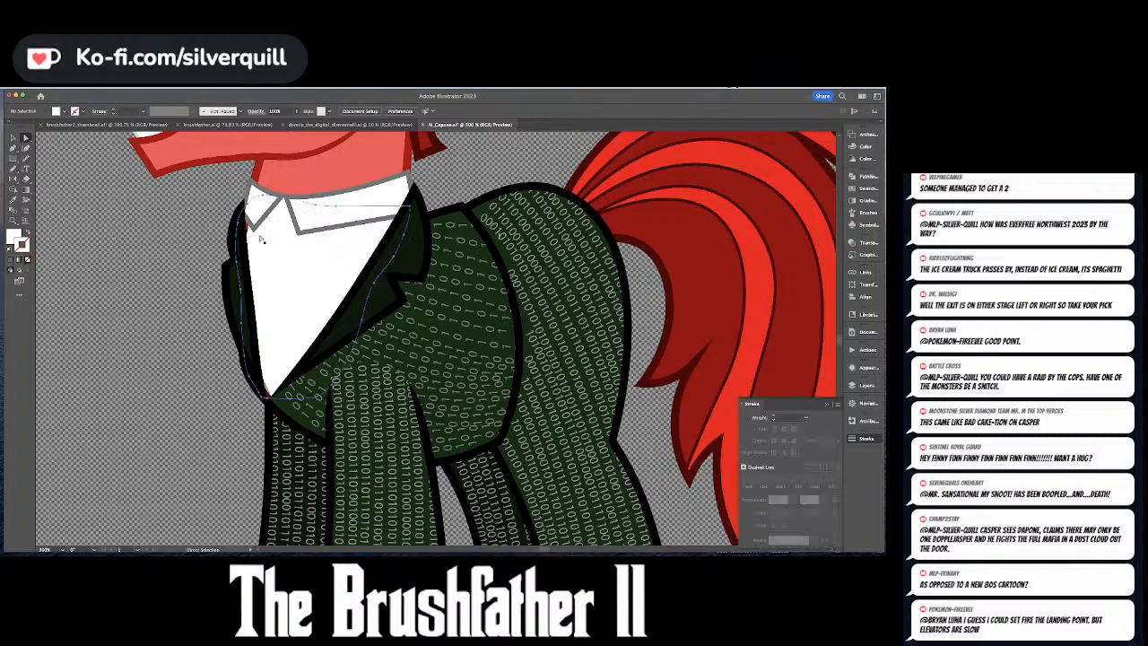
key(v)
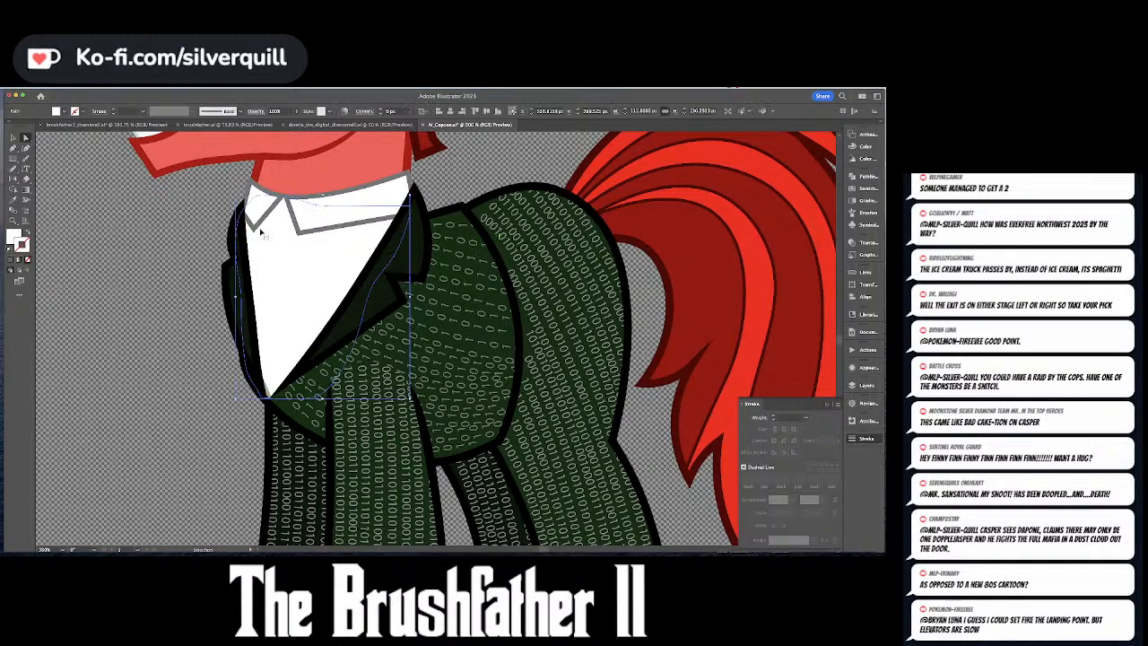
key(a)
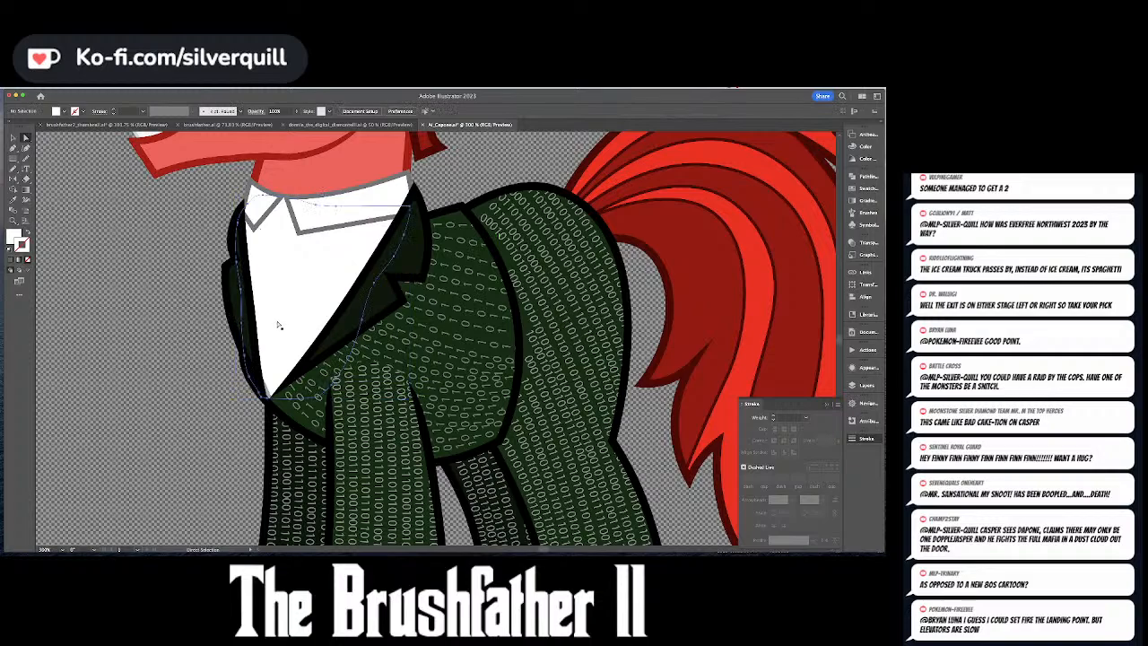
- Shift the jacket body's anchor at the bottom of the V-neckline slightly downward to tidy the shirt's point, and deselect
click(269, 392)
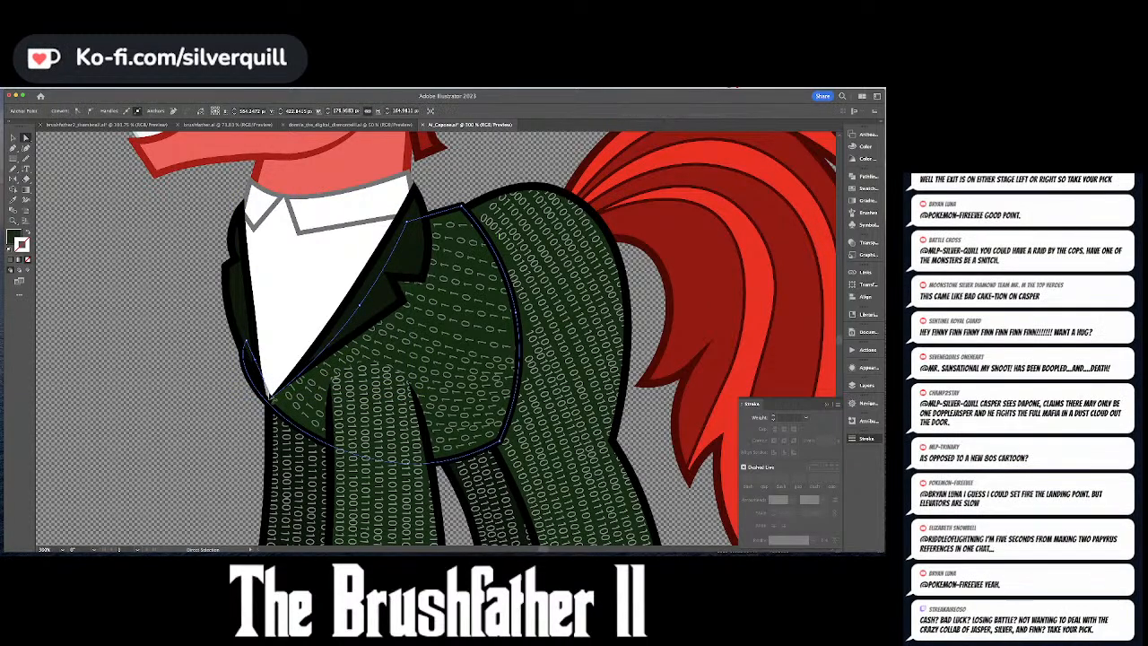
click(269, 398)
drag(269, 402, 268, 405)
key(super+shift+a)
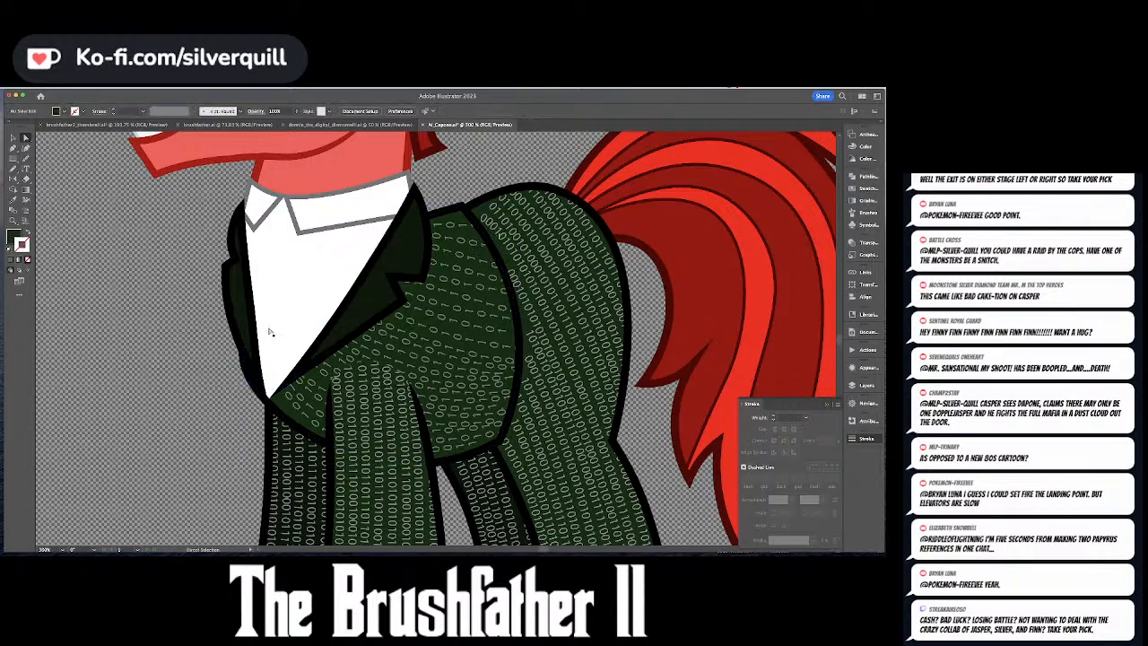
key(super+Tab)
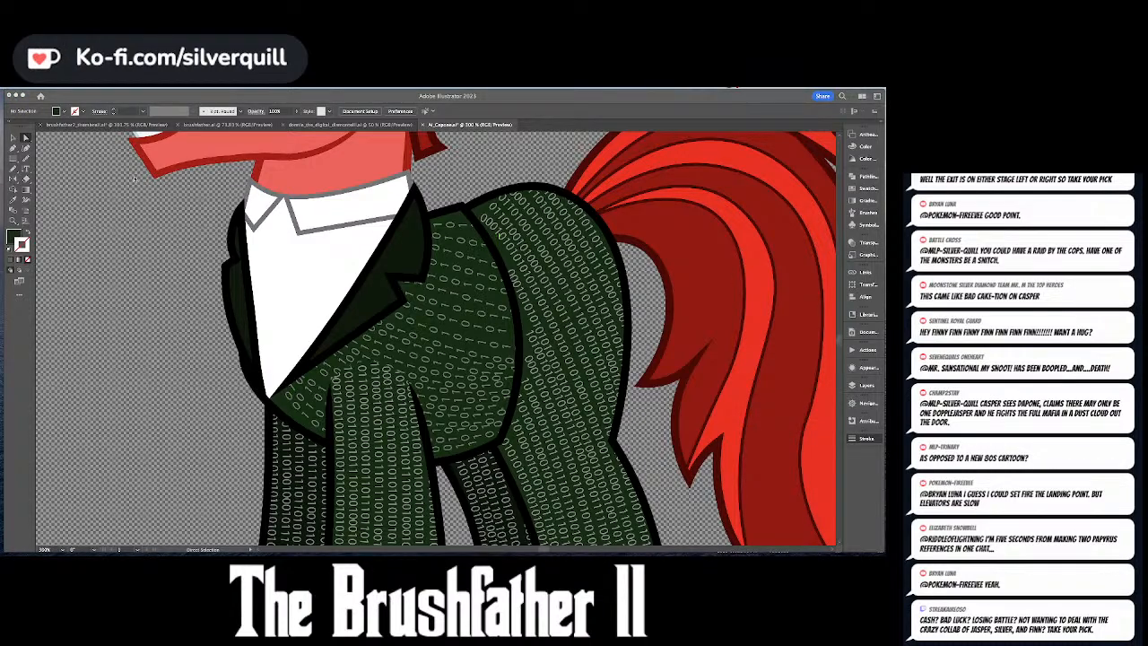
key(super+Tab)
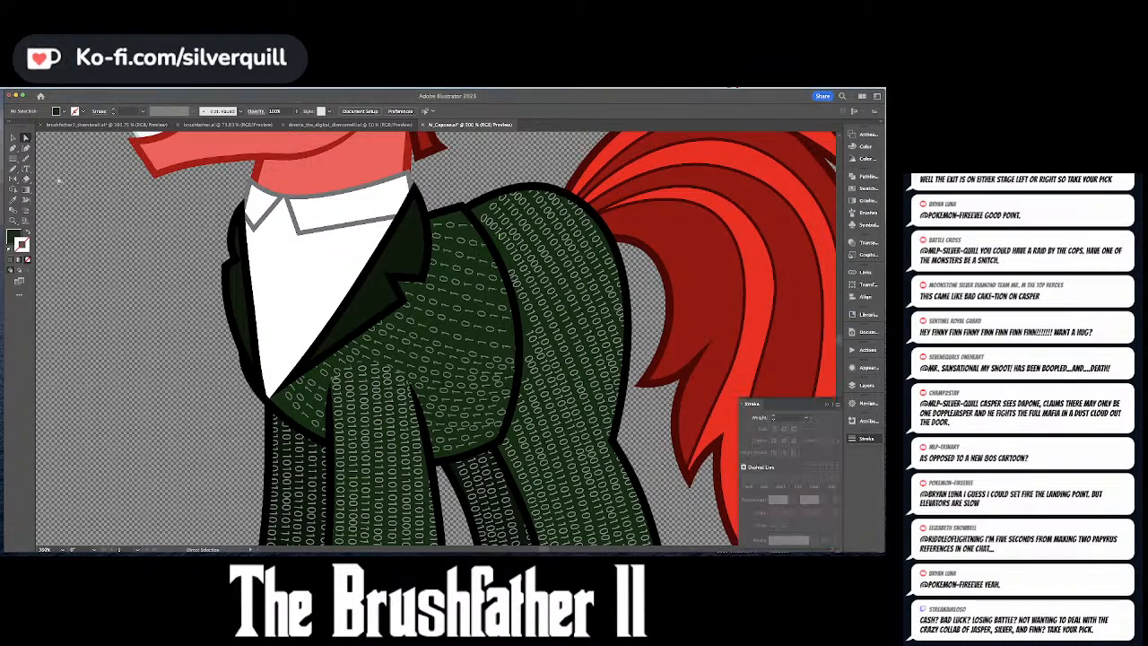
- Extend the front lapel's lower tip down to the bottom point of the jacket's V-neckline
click(351, 282)
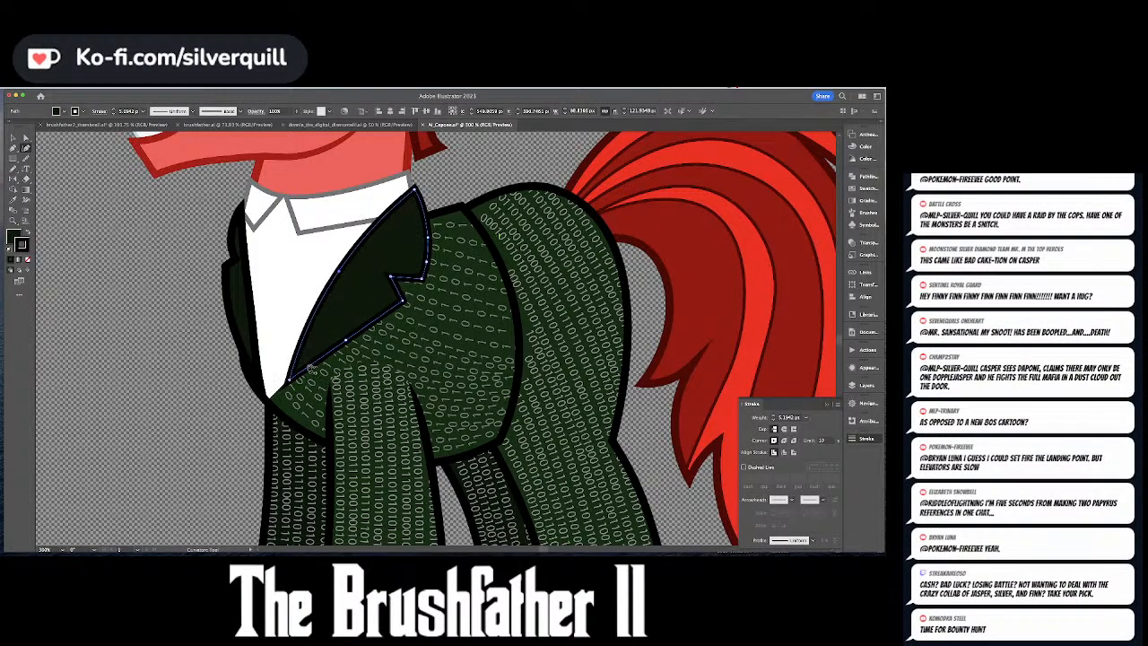
drag(289, 382, 270, 394)
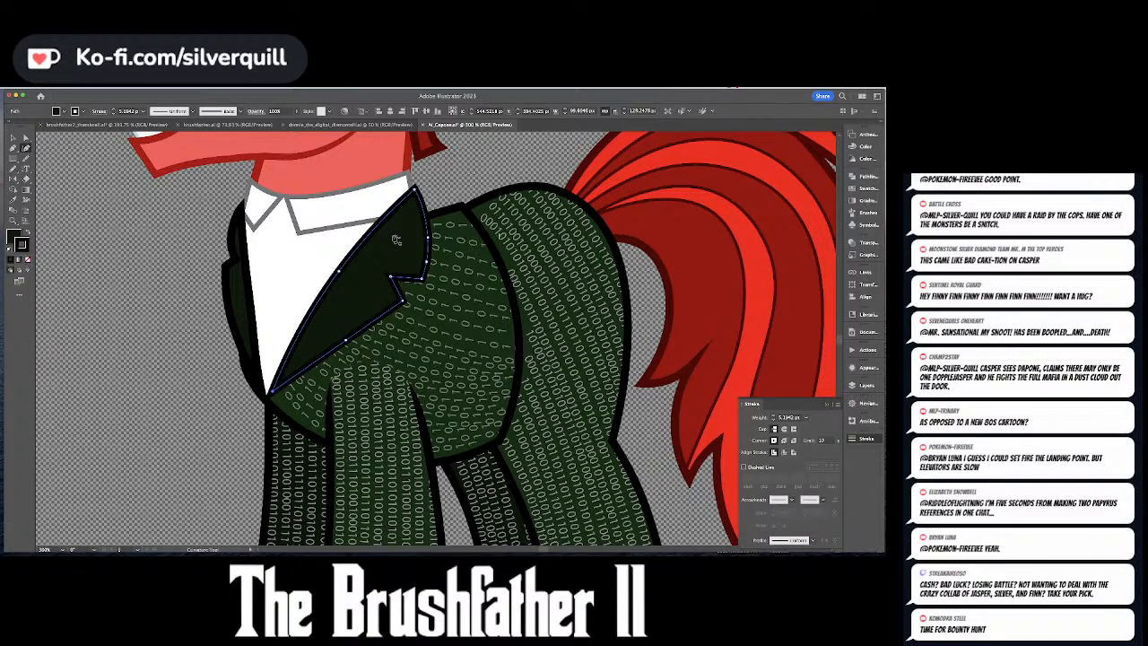
key(super+Tab)
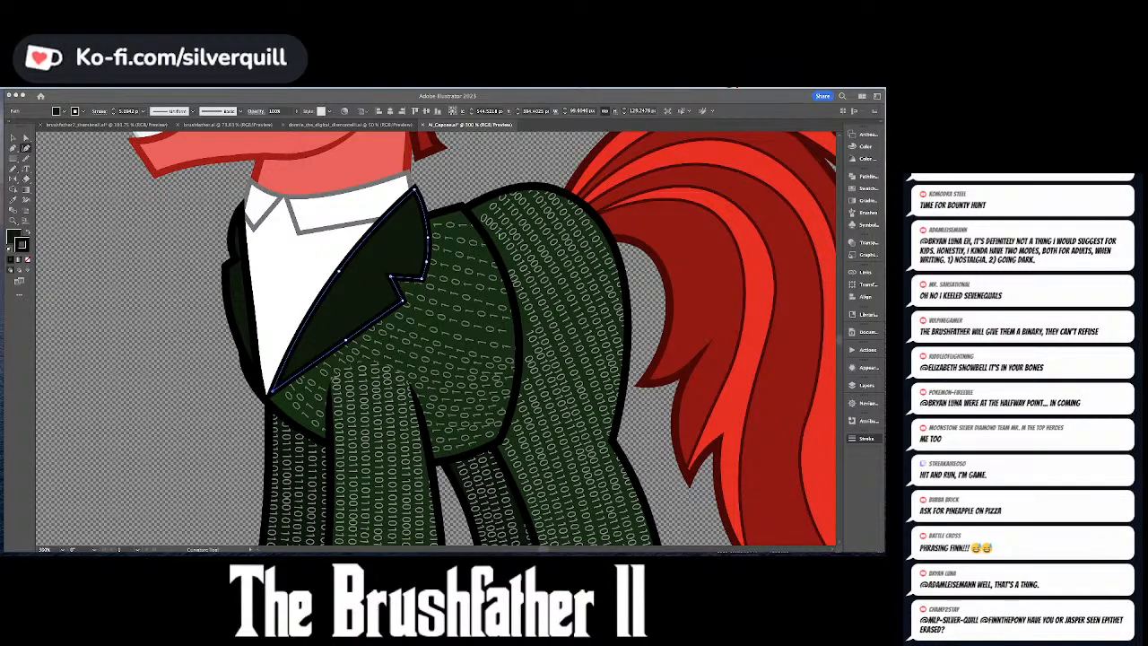
- Check the Al Capone film poster in the browser as a costume reference, and undo the stray curve beside the chest
click(173, 329)
super+click(173, 329)
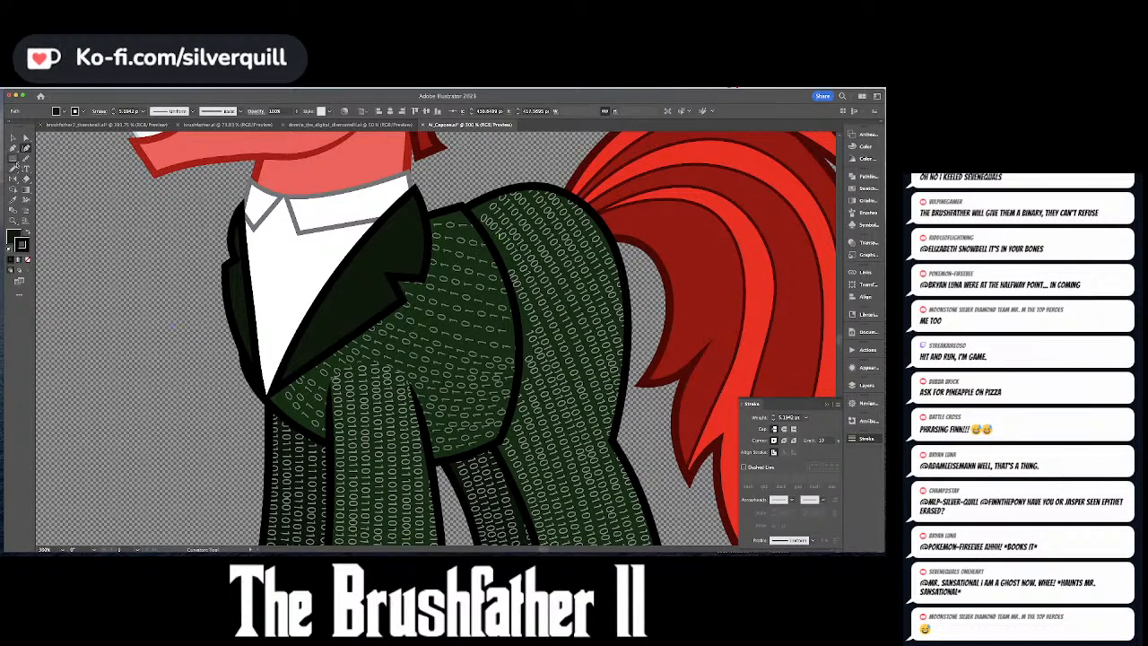
key(super+Tab)
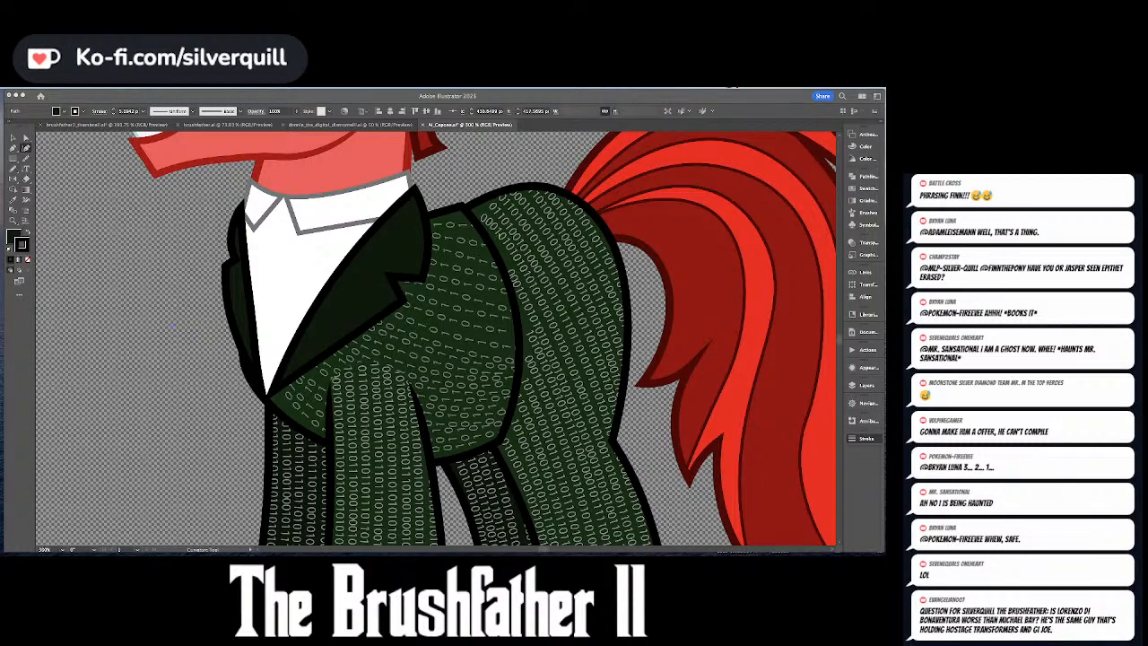
key(super+Tab)
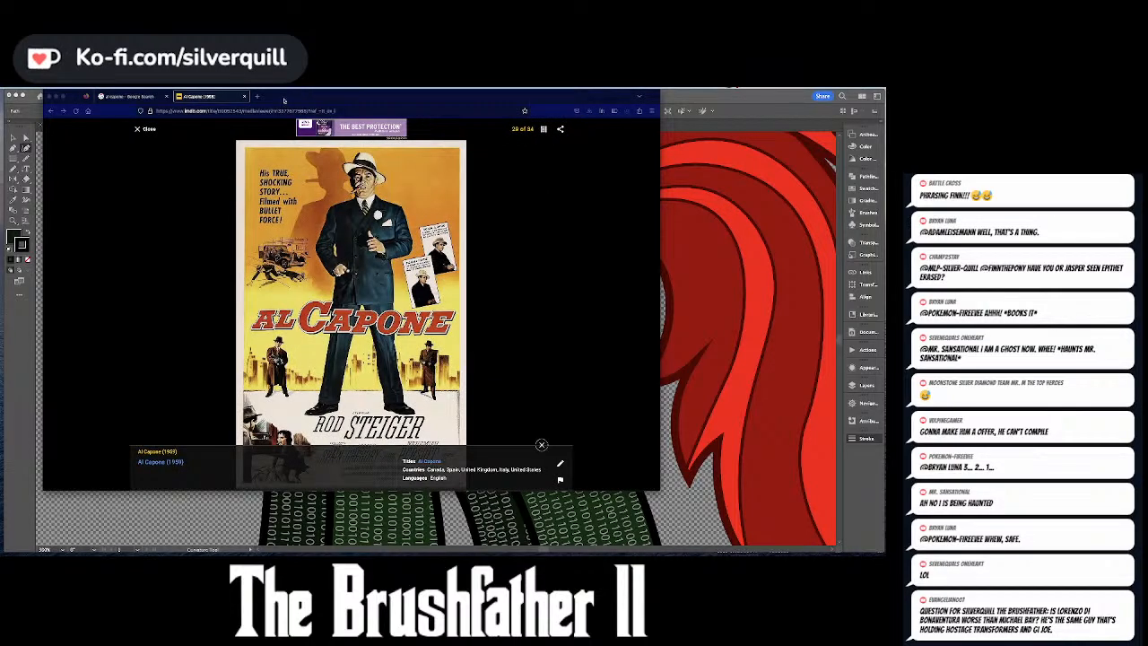
key(super+Tab)
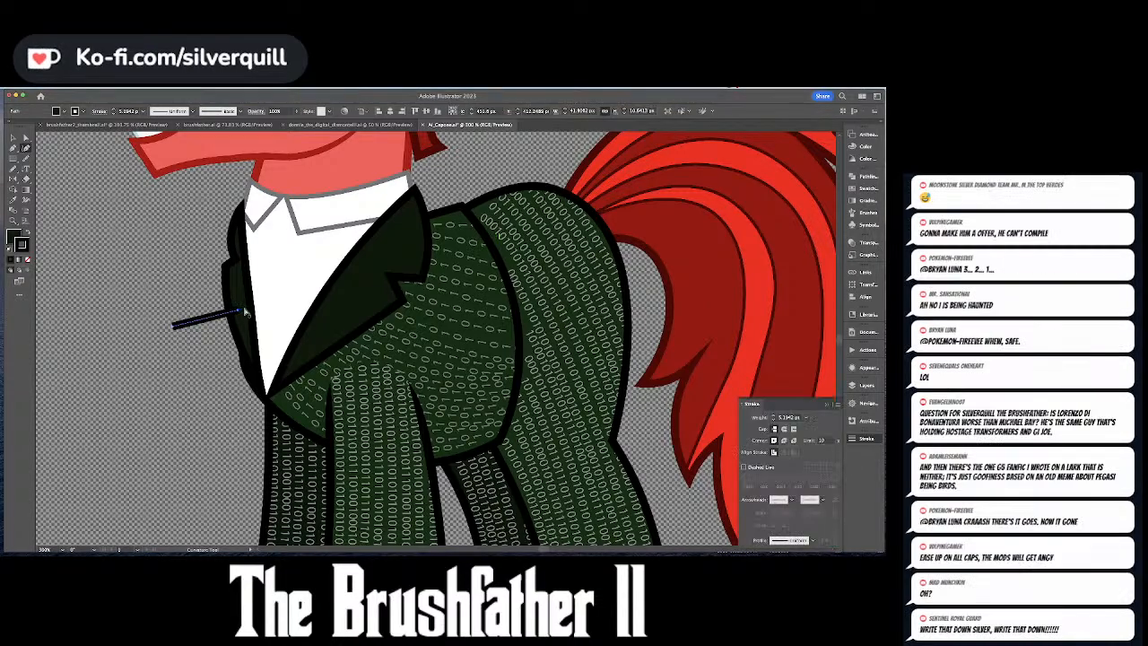
key(super+z)
- Try to shift the far lapel inward toward the bottom of the V-neckline, and undo the move
key(a)
click(245, 311)
click(323, 312)
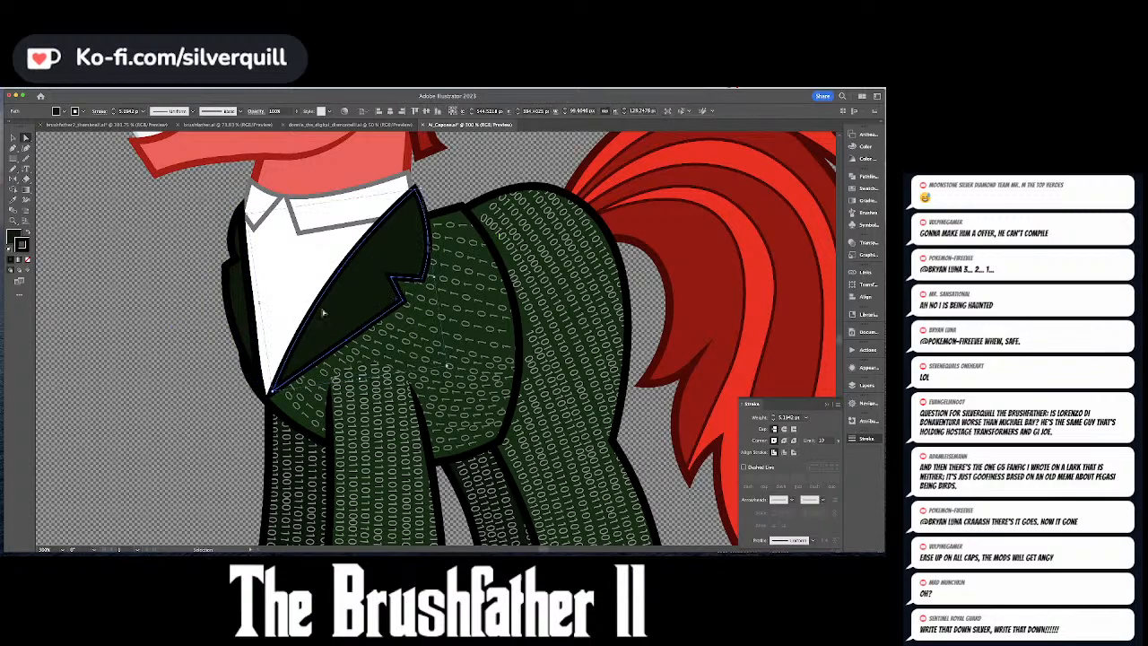
click(246, 328)
click(242, 322)
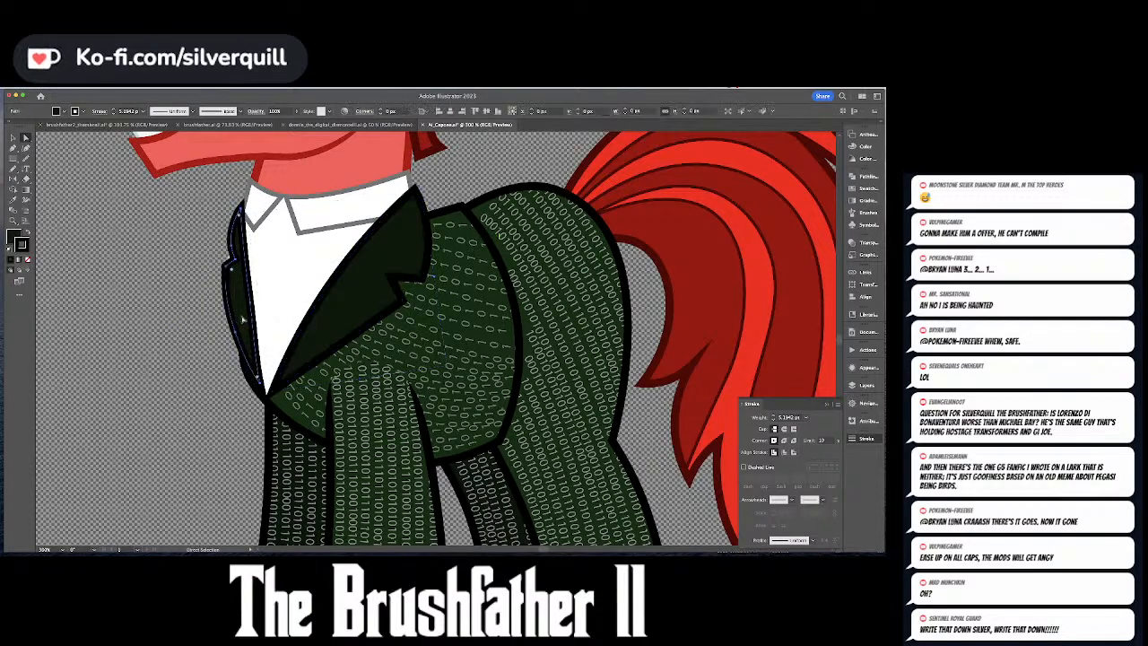
drag(262, 388, 276, 405)
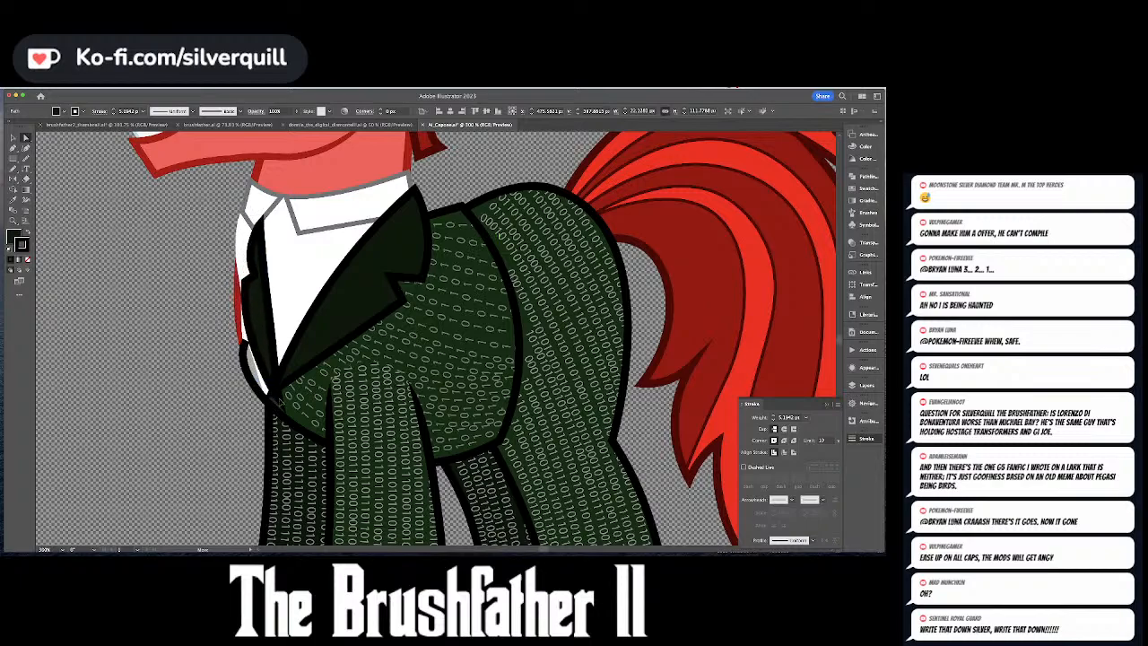
key(super+z)
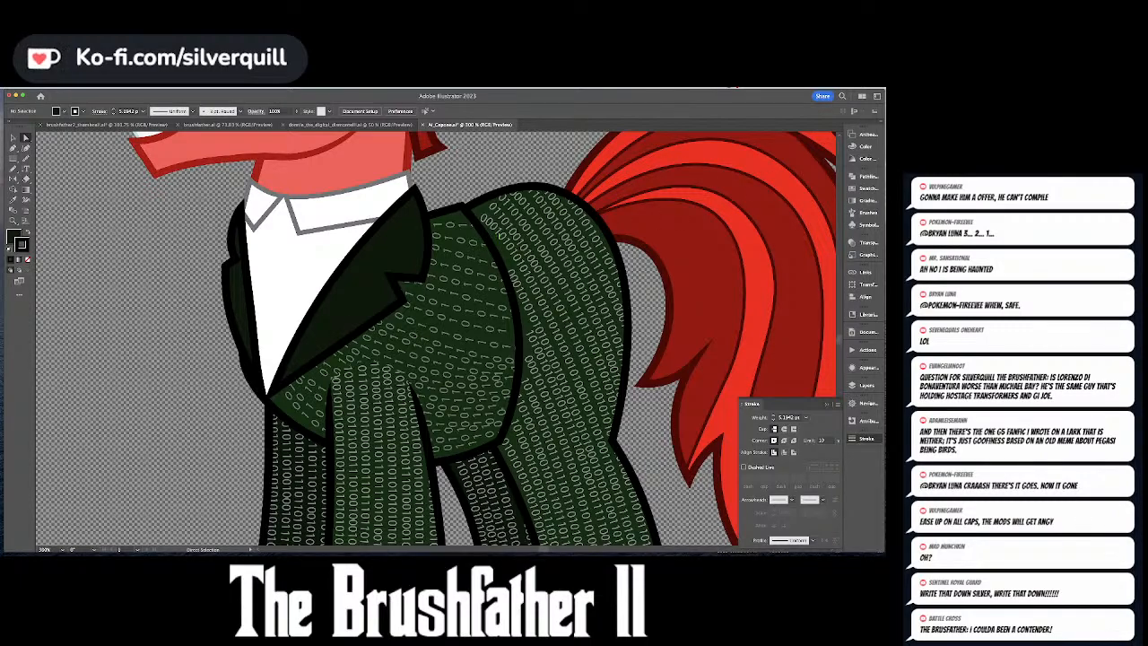
key(super+Tab)
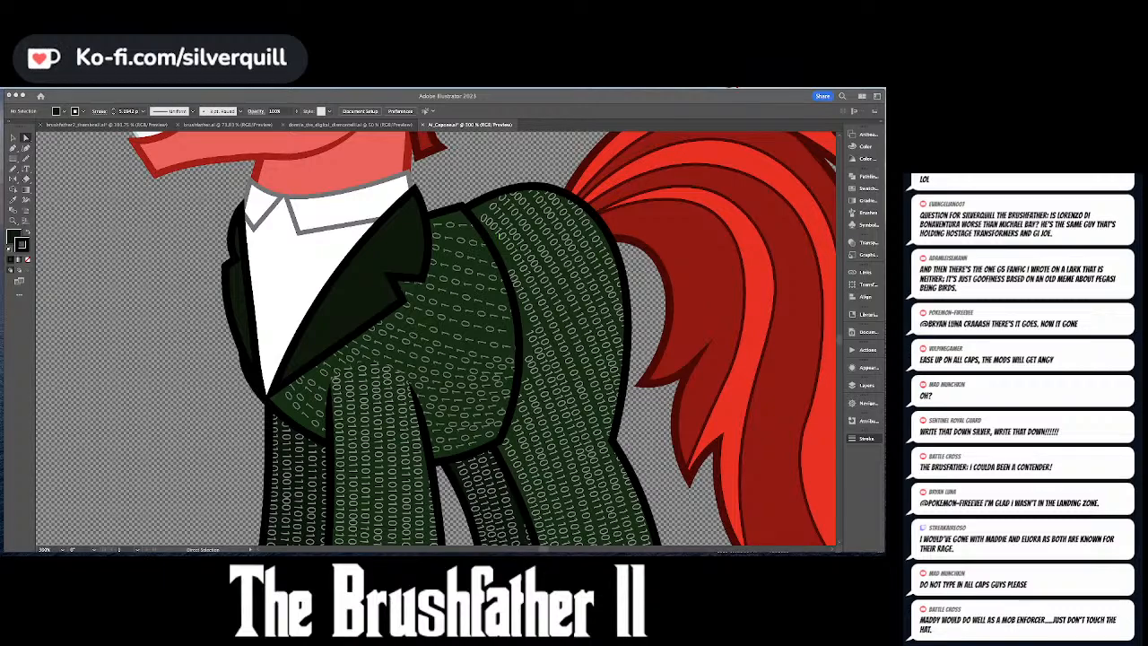
click(170, 259)
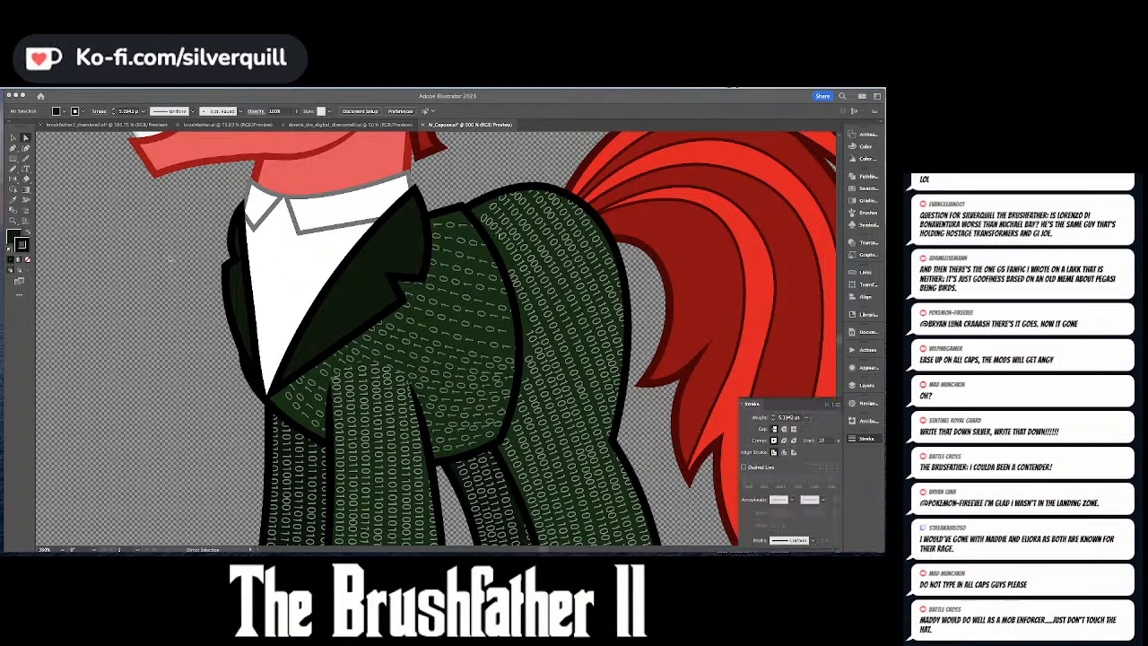
key(super+0)
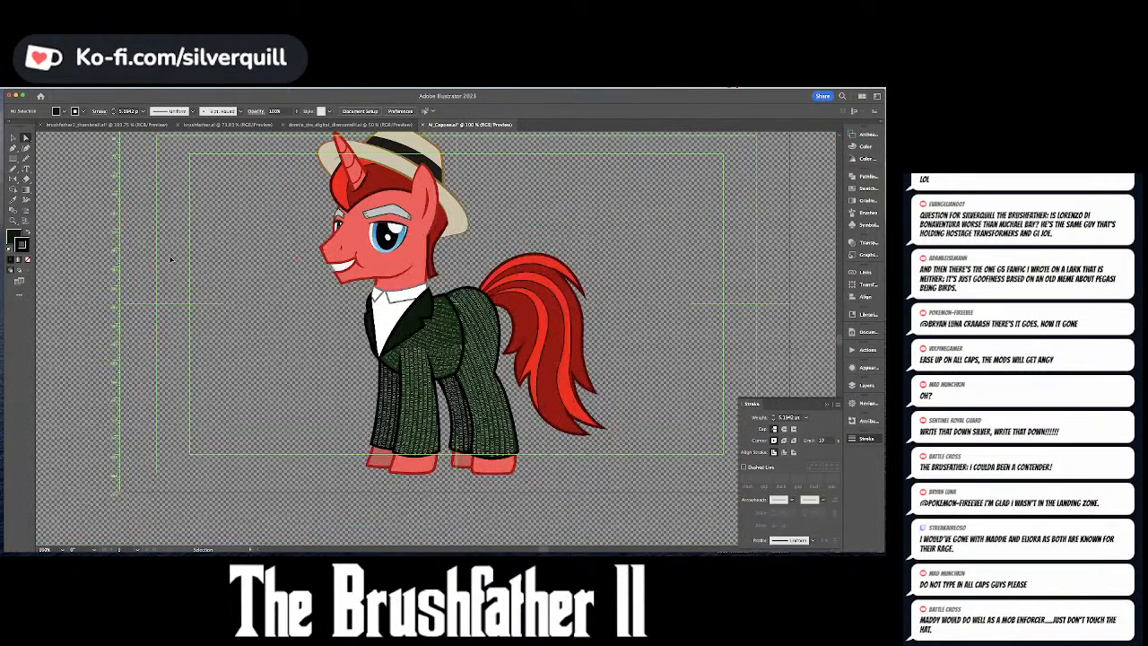
key(a)
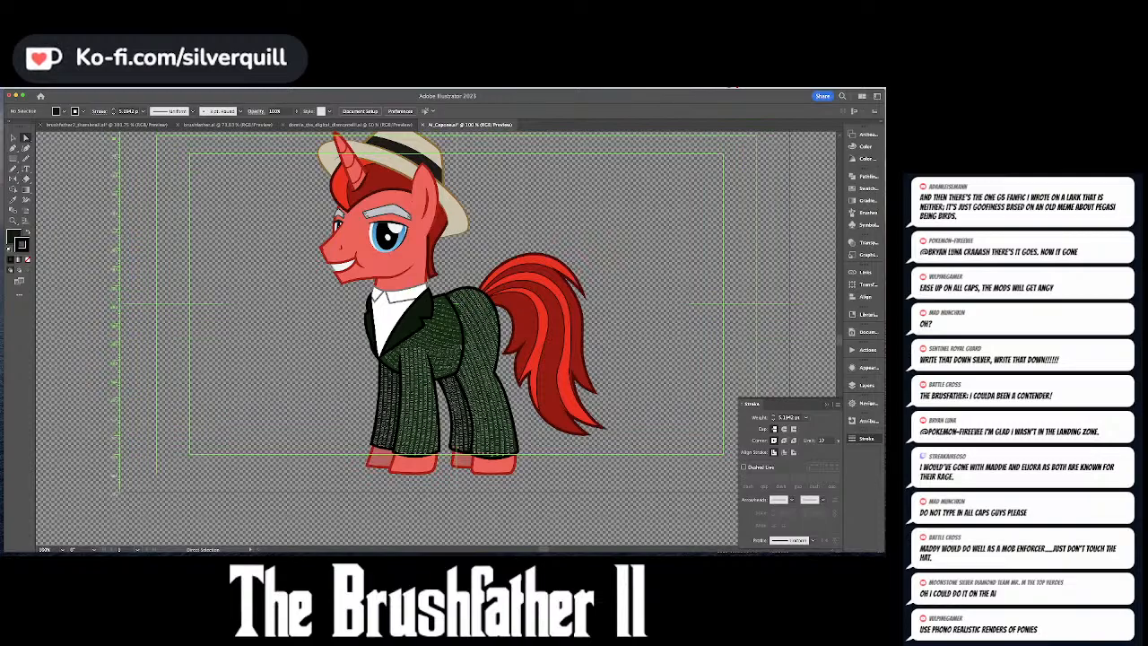
key(super+Tab)
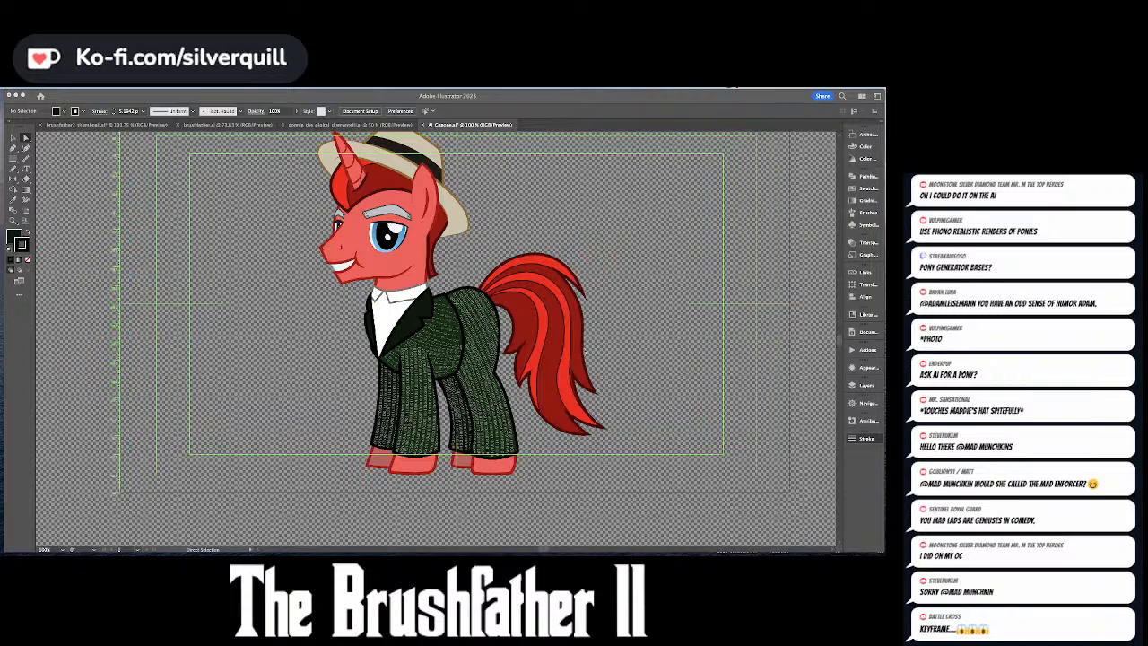
click(234, 290)
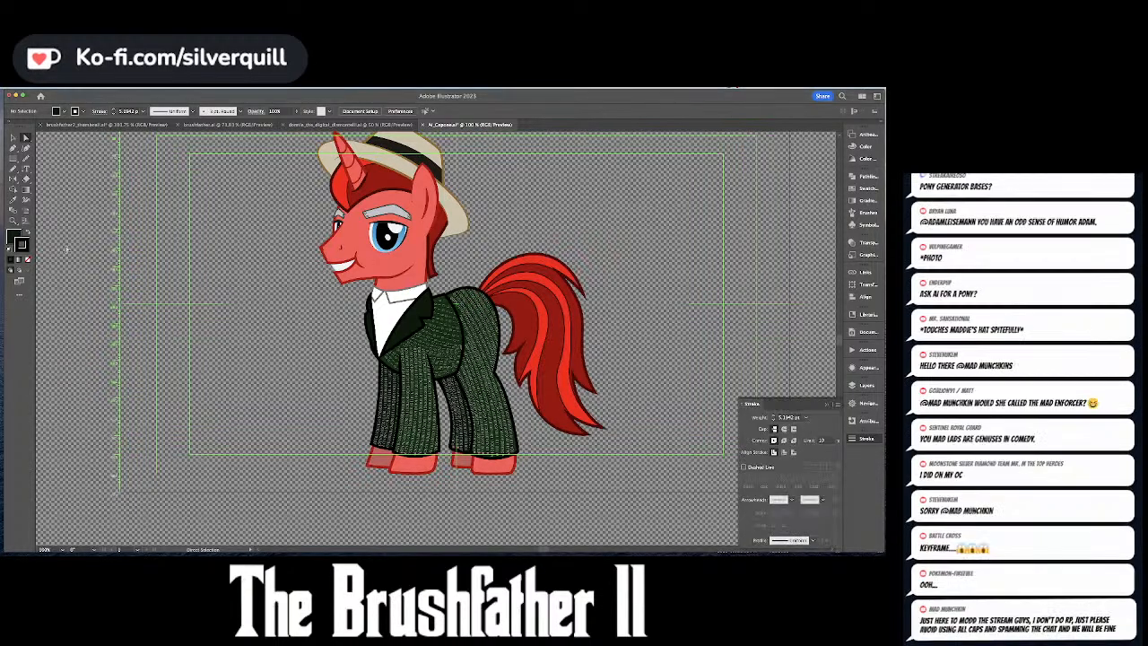
- Set the stroke colour to a dark olive gold and the fill colour to a pale yellow for the tie
double_click(21, 245)
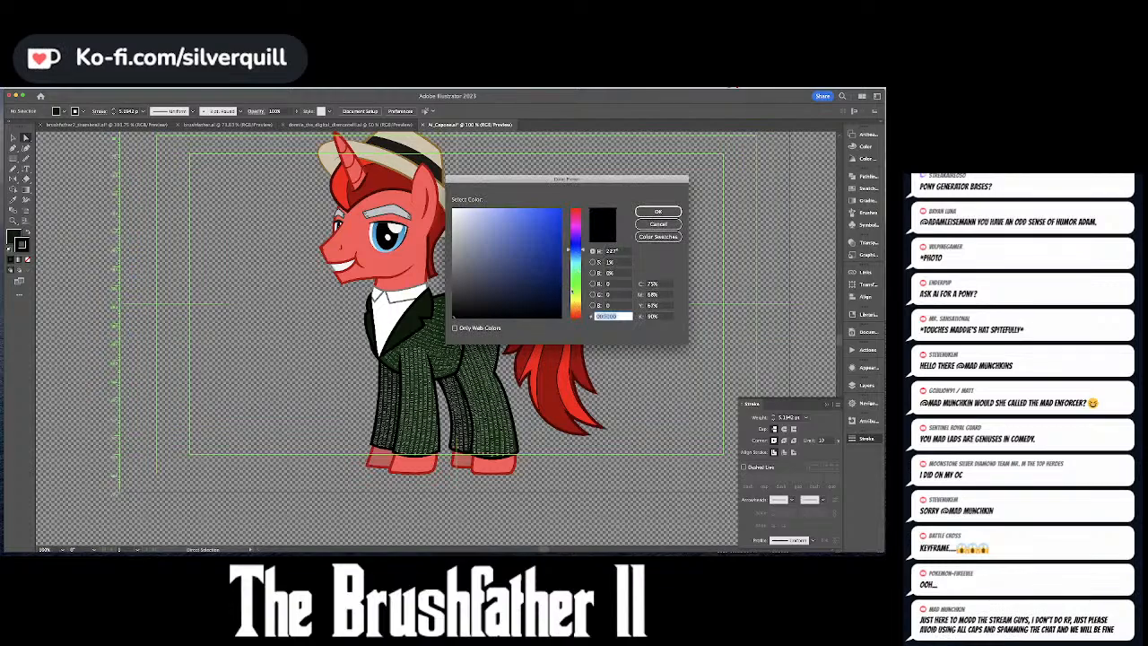
click(574, 301)
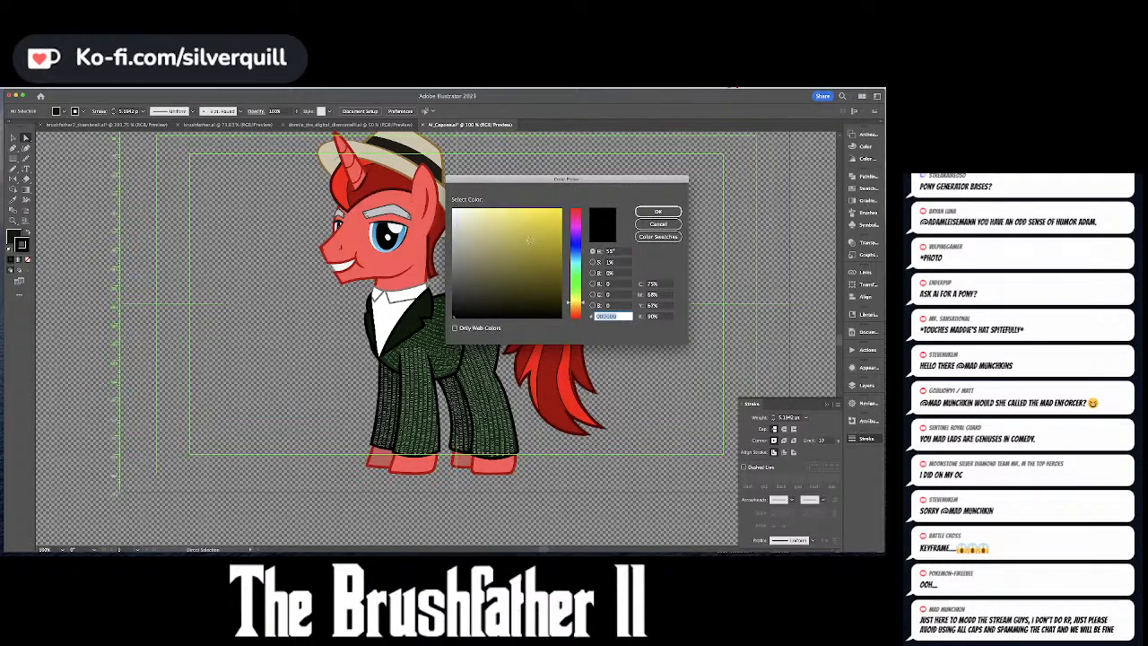
drag(529, 240, 530, 250)
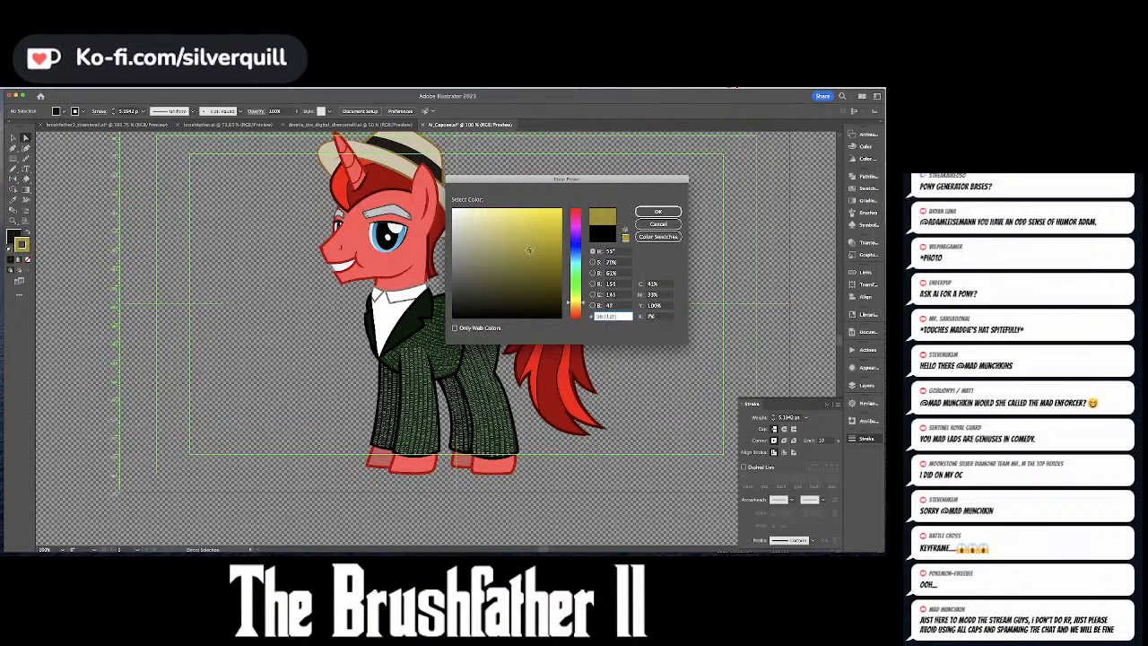
key(Return)
double_click(13, 236)
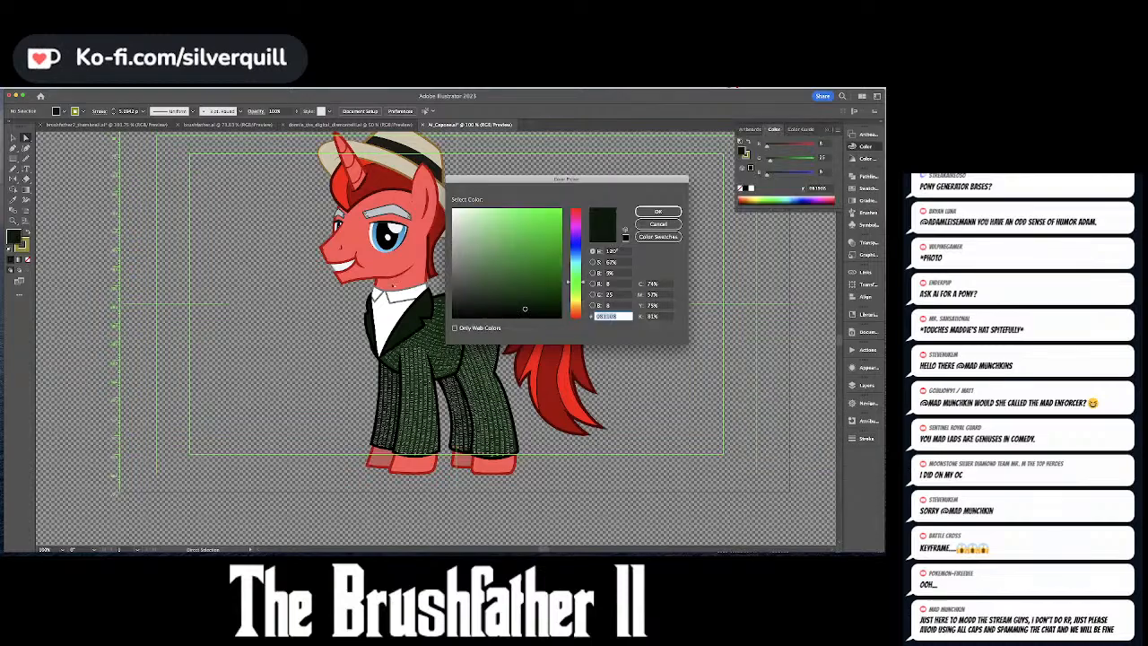
click(571, 298)
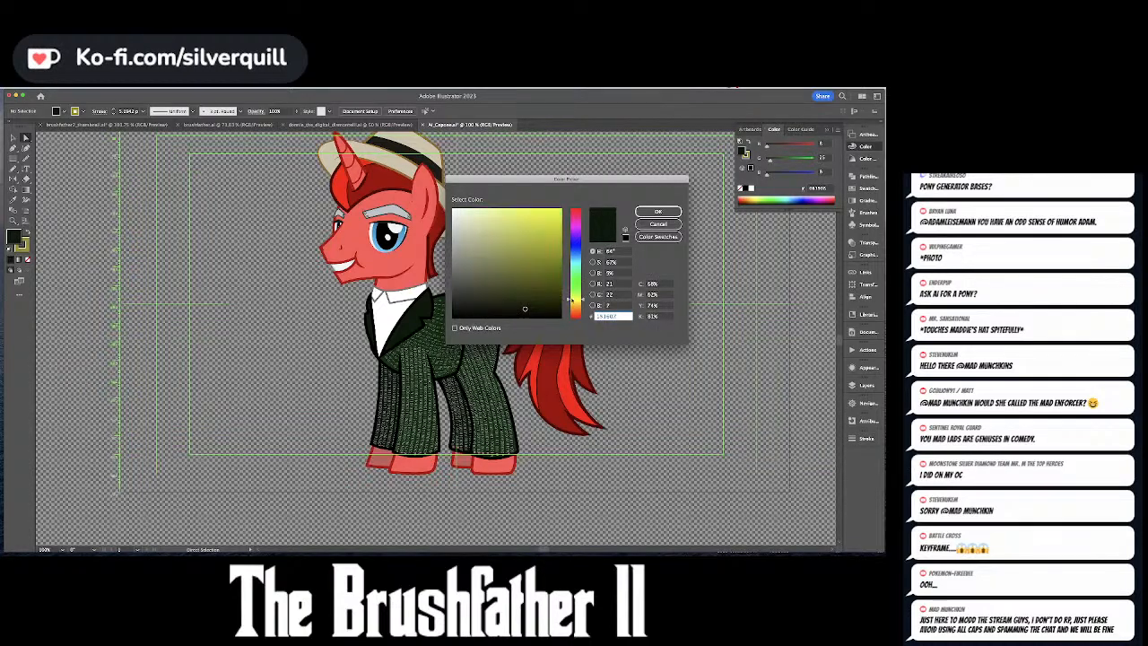
drag(525, 308, 508, 212)
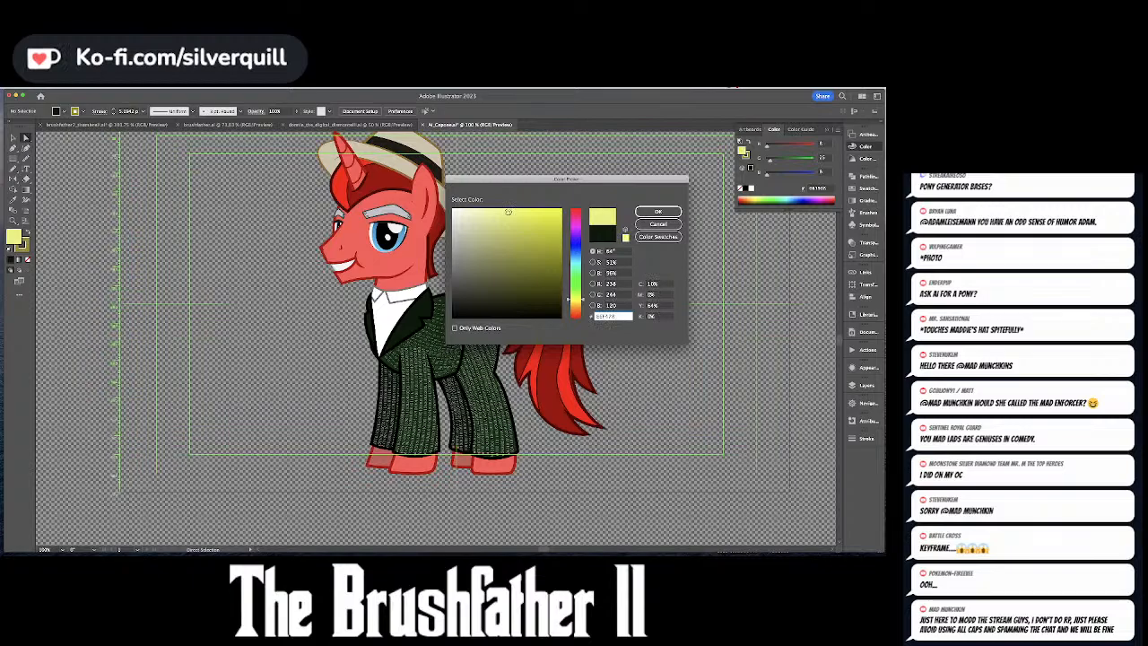
key(Return)
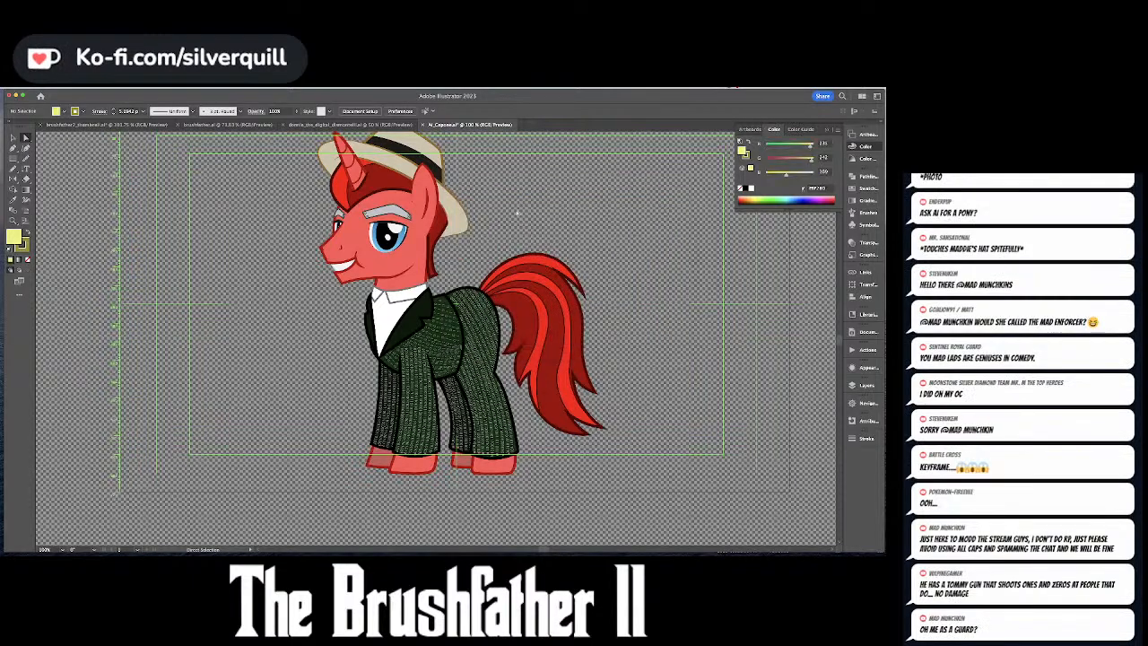
- Draw a closed five-sided tie knot just below the shirt collar's opening with the Pen tool
key(super+equal)
key(super+equal)
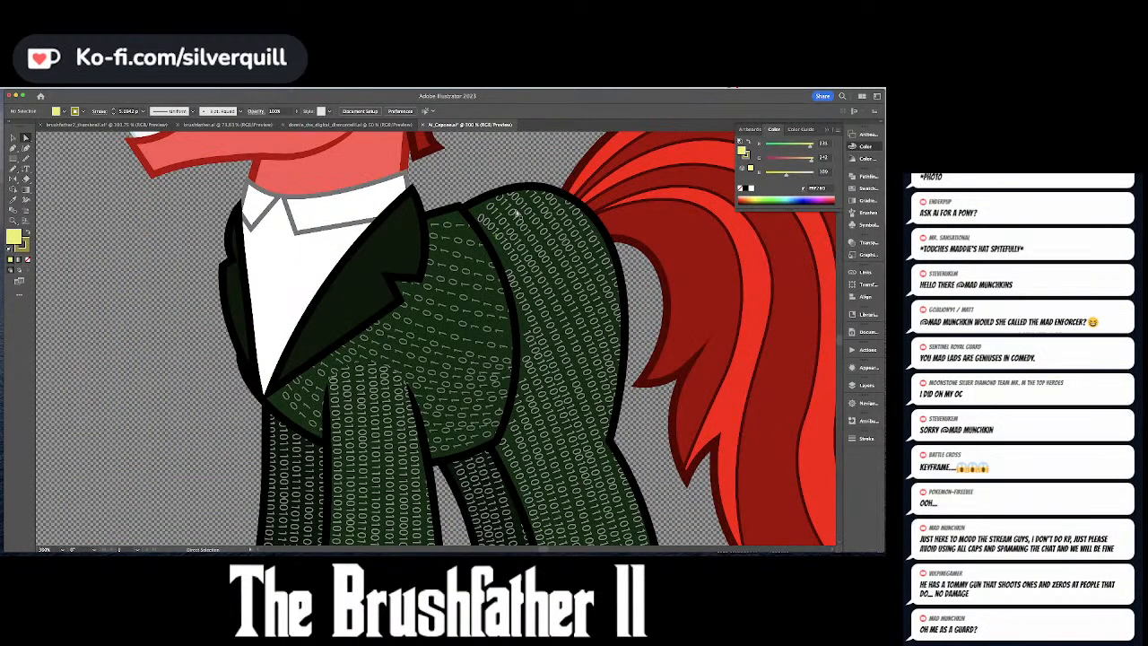
key(p)
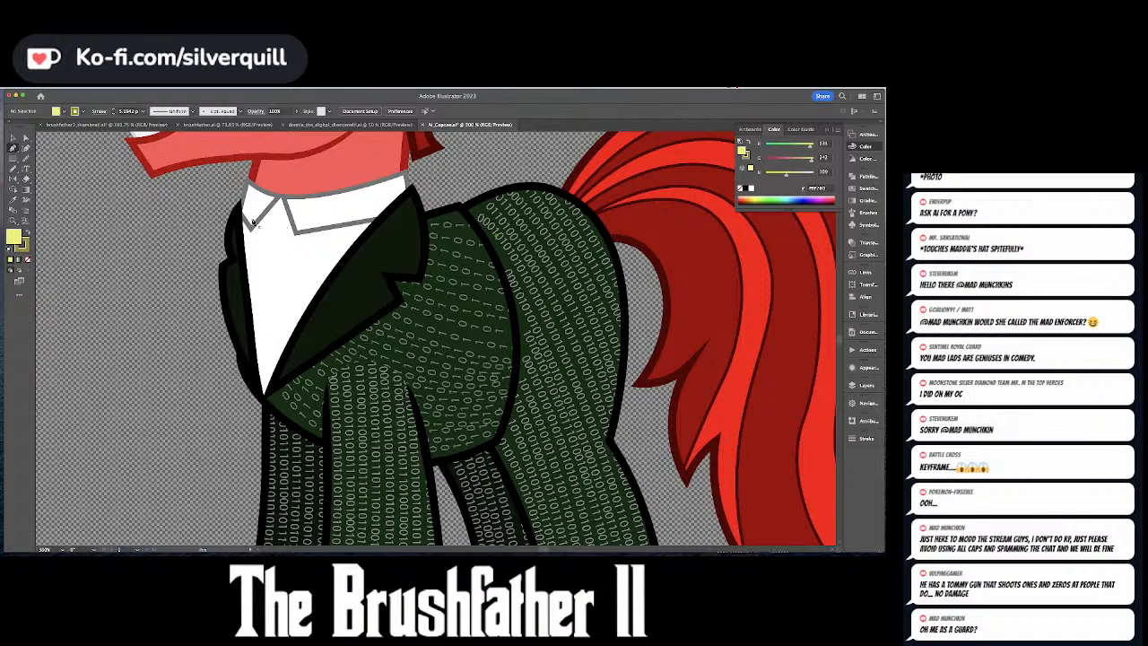
click(252, 218)
click(254, 258)
click(287, 260)
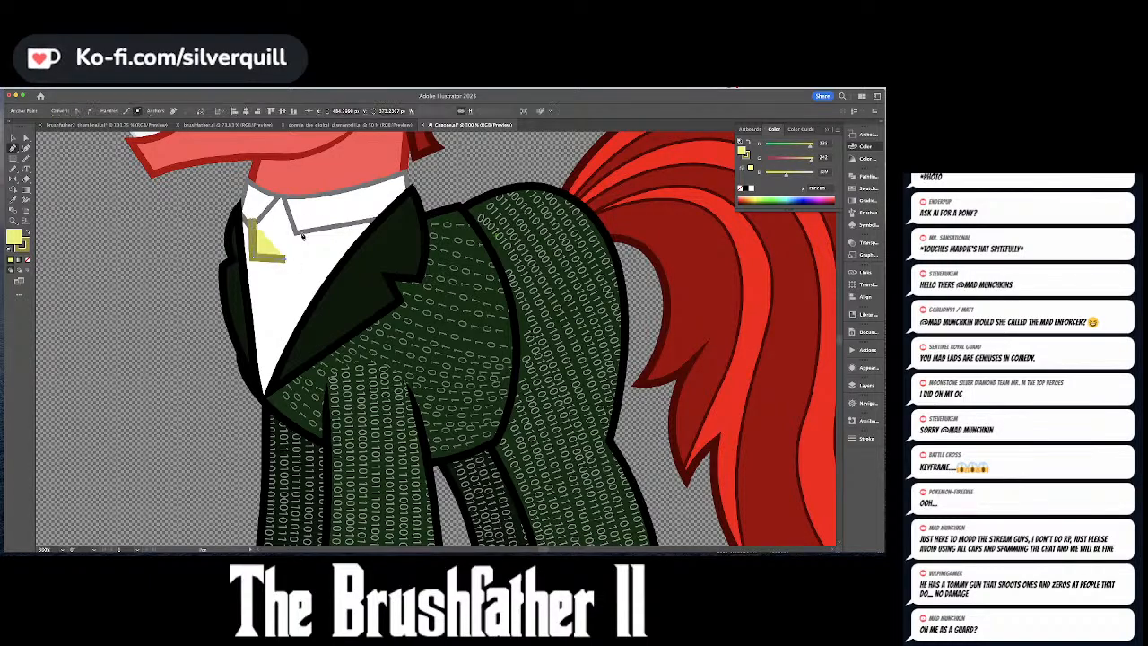
click(309, 218)
click(295, 205)
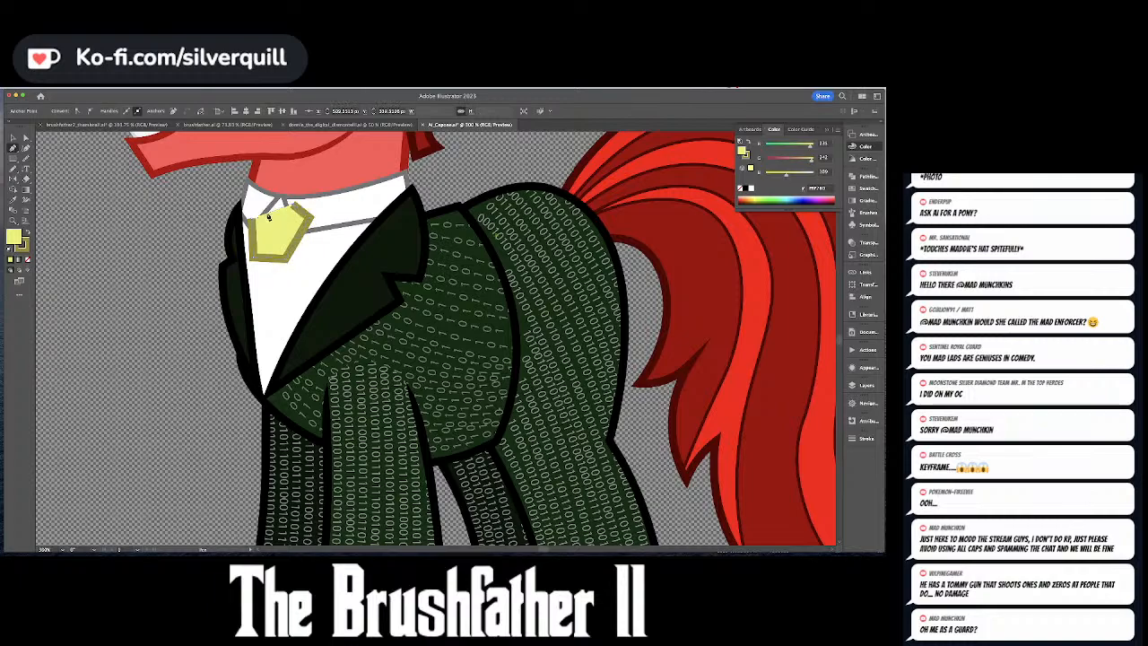
click(254, 220)
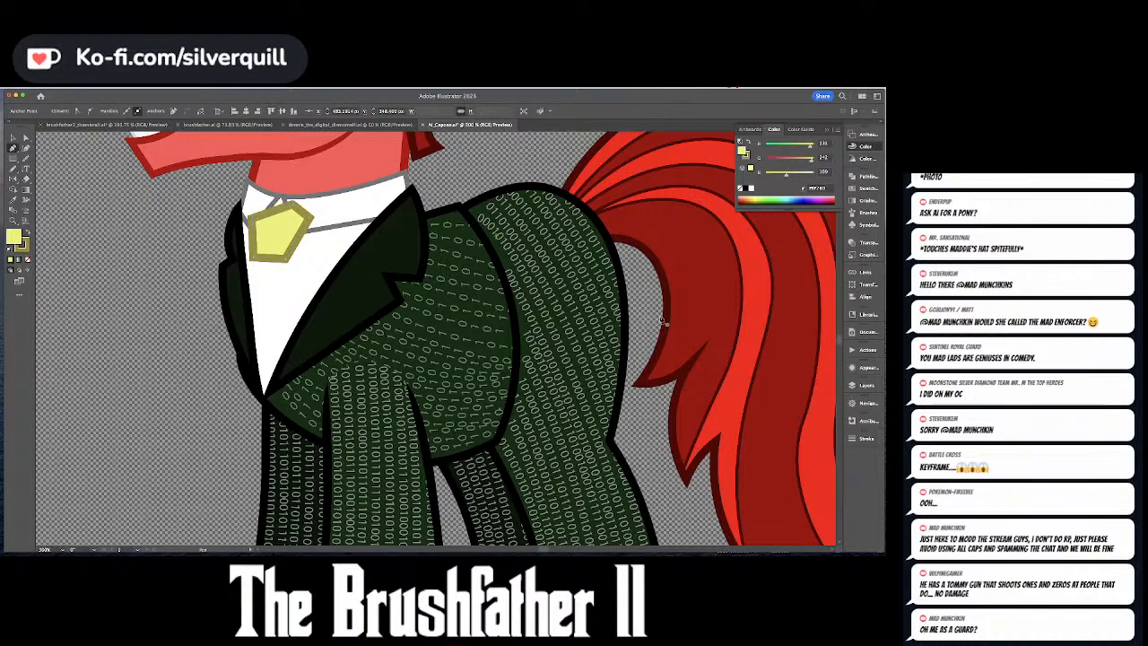
- Set the tie knot's stroke to 3 pt and tuck the knot behind the collar with its top corner in the collar gap
click(863, 438)
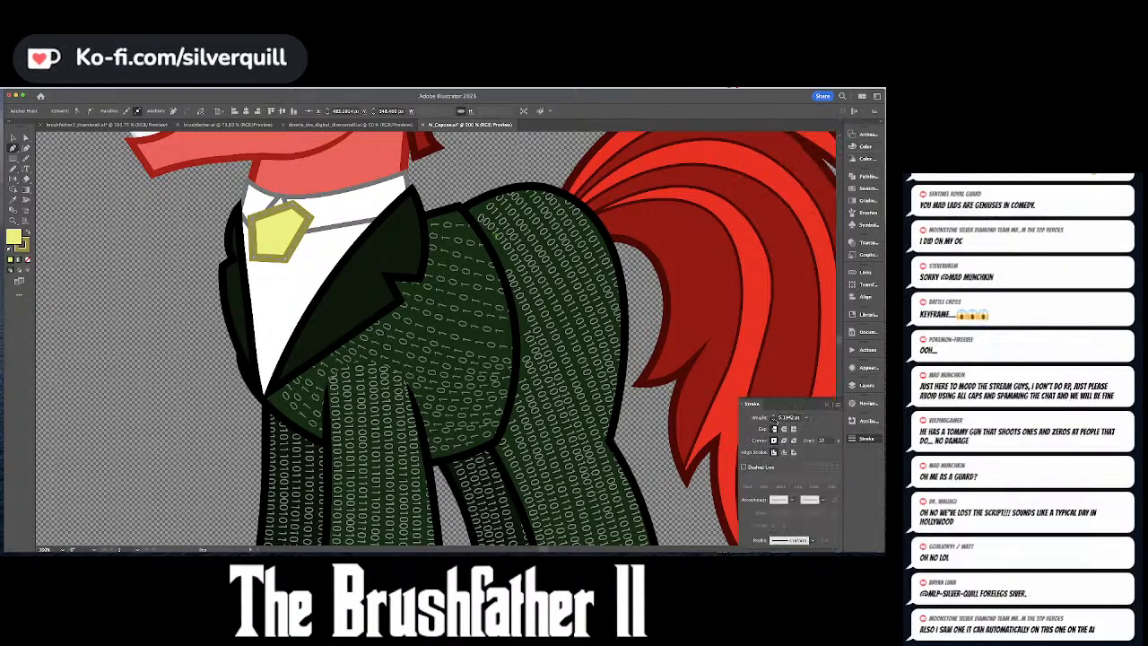
key(a)
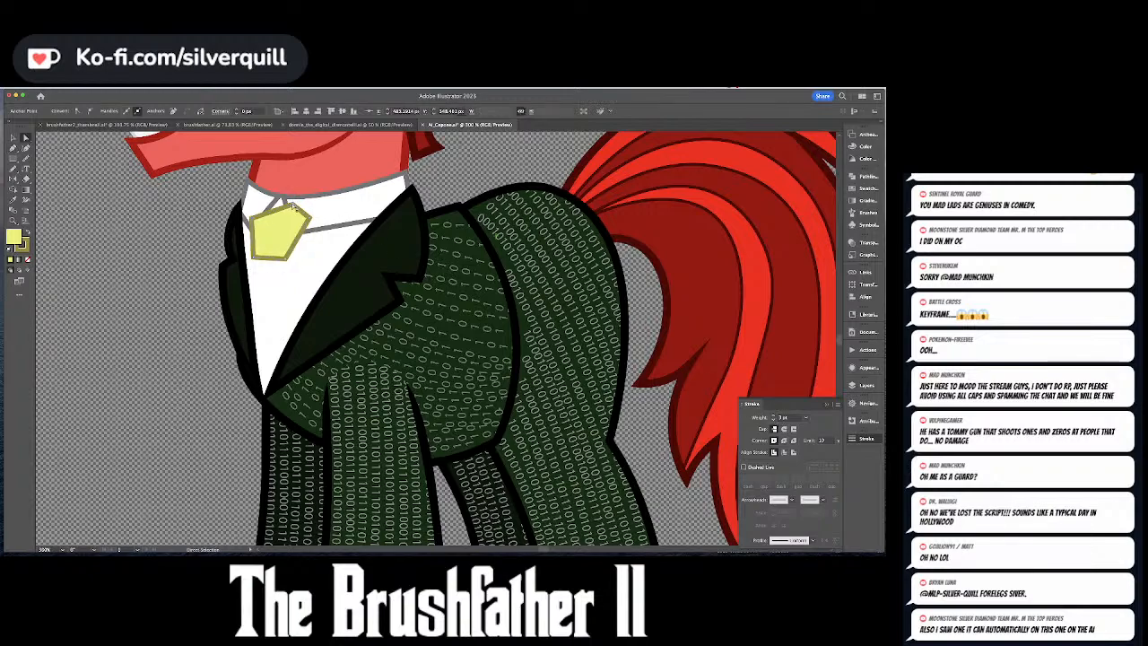
drag(295, 205, 280, 200)
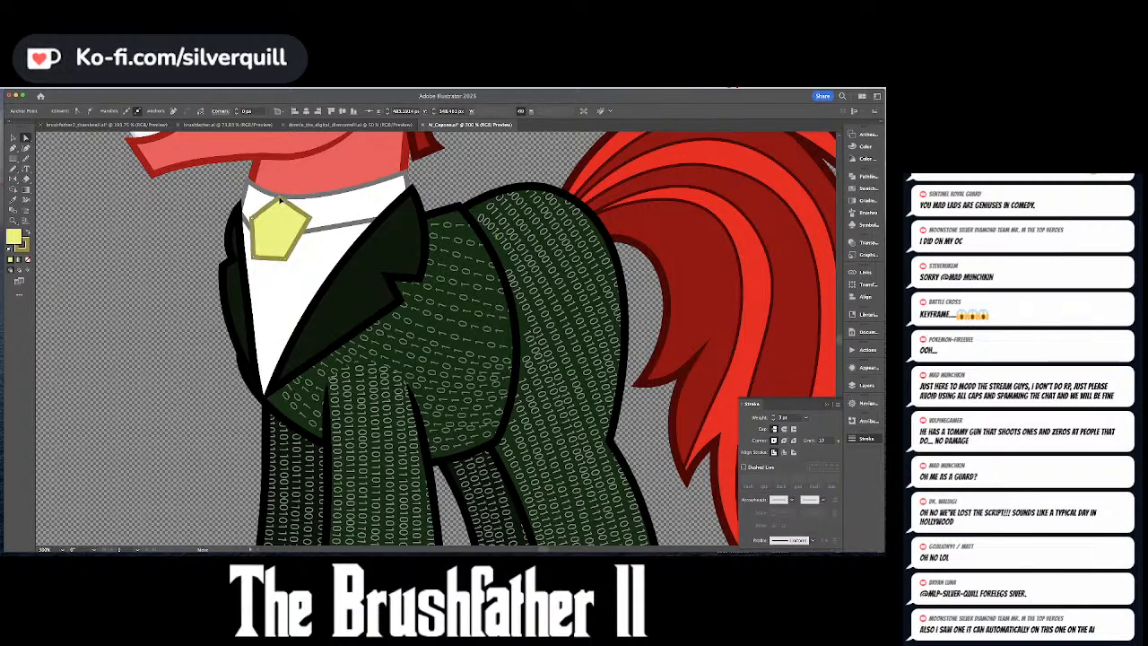
click(281, 201)
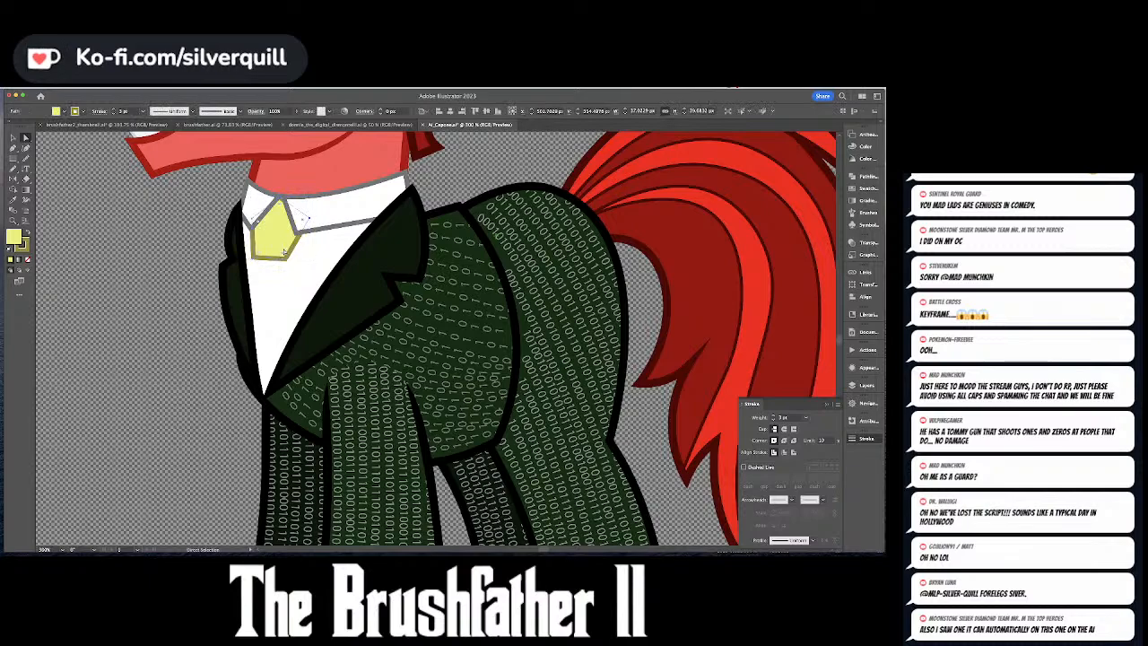
- Undo the last corner edits on the tie knot and round its top anchor into a wide curve with the Anchor Point tool
click(303, 222)
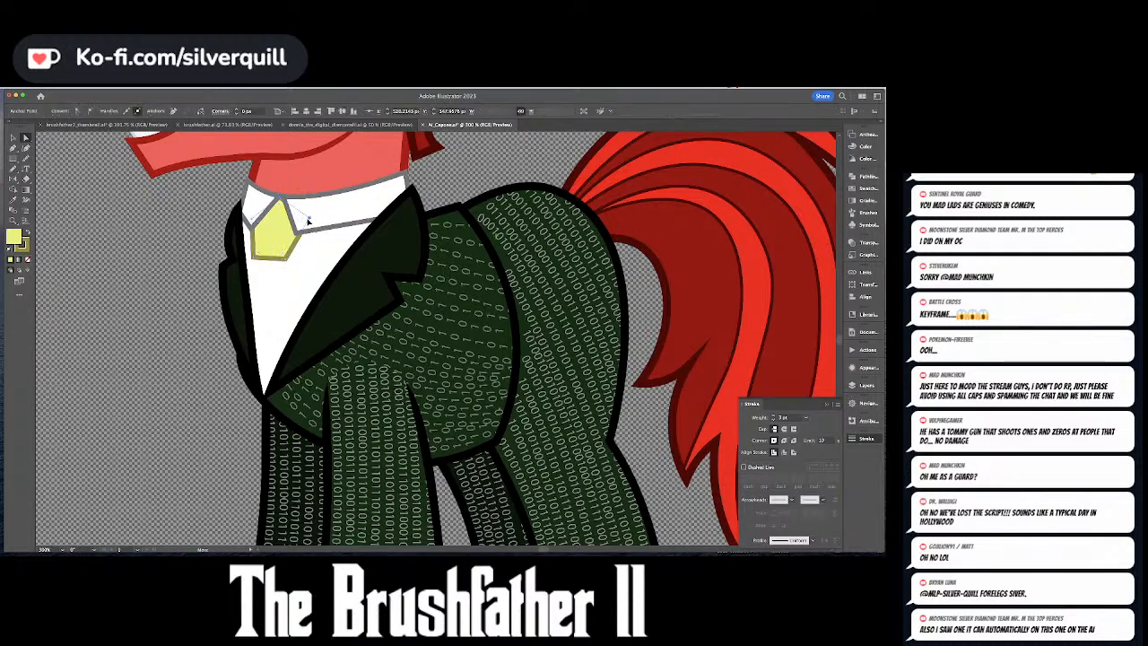
key(super+z)
key(super+z)
key(shift+c)
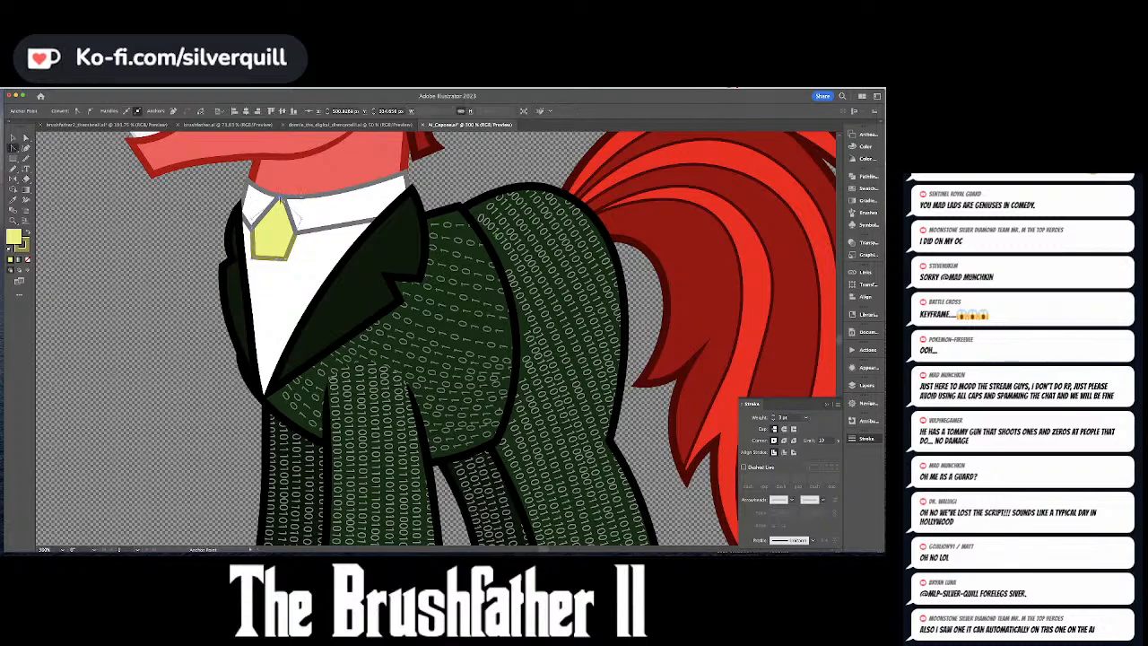
drag(279, 198, 255, 197)
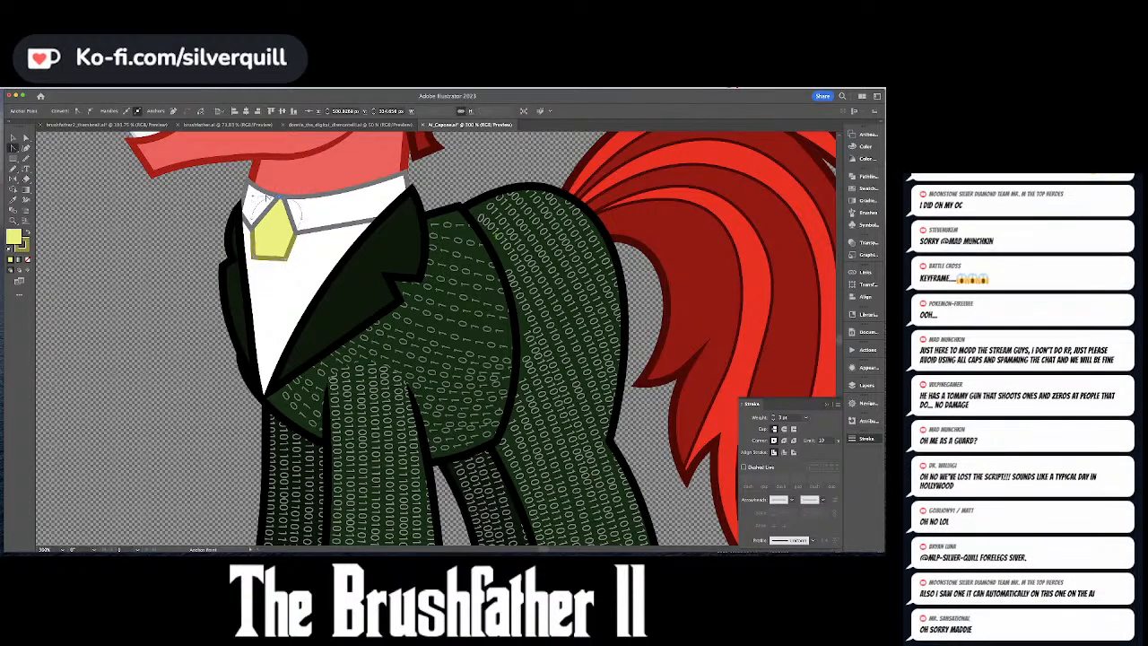
key(a)
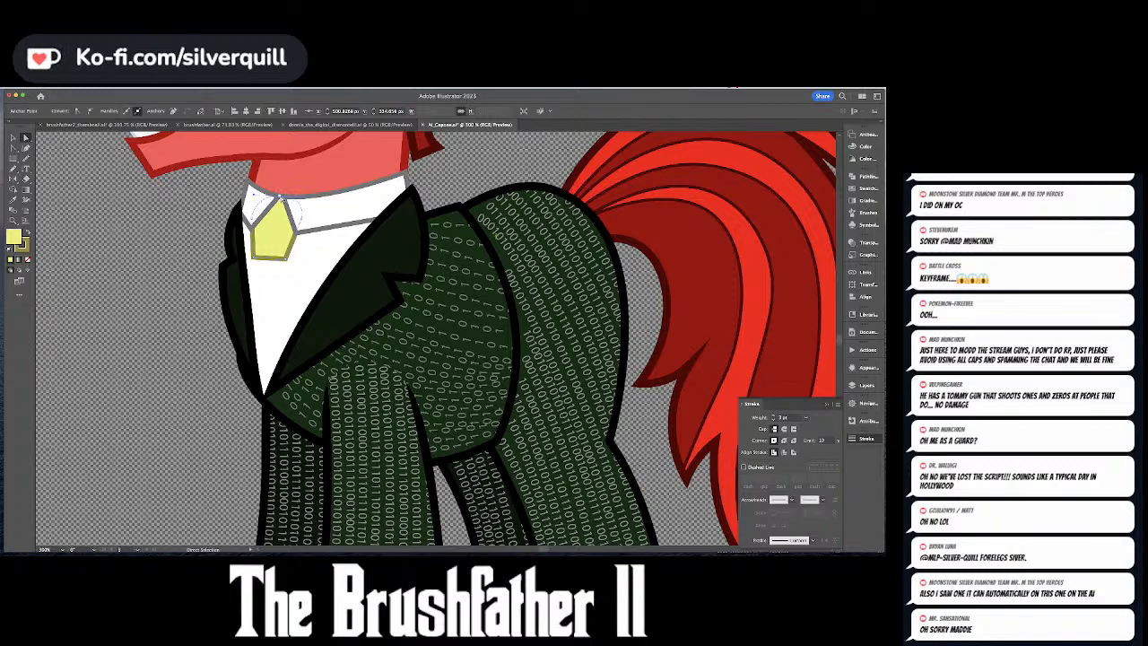
- Draw the closed tie blade with the Pen tool from the knot's lower edge to a point at the bottom of the V-neckline
key(super+shift+a)
key(p)
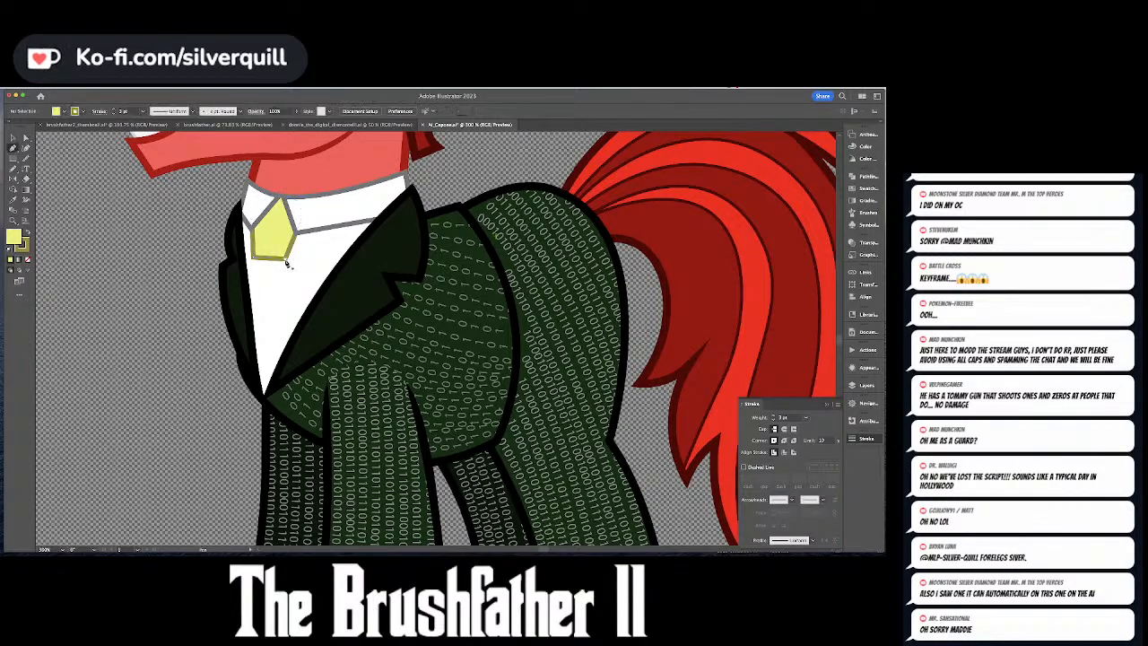
click(286, 262)
click(293, 355)
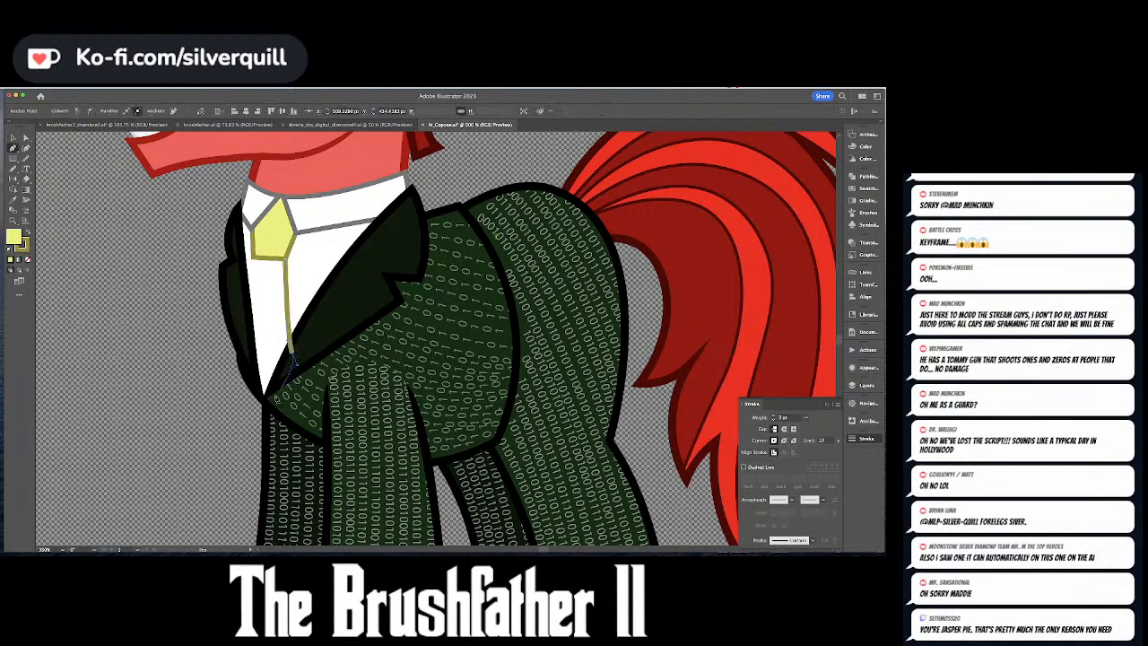
click(265, 395)
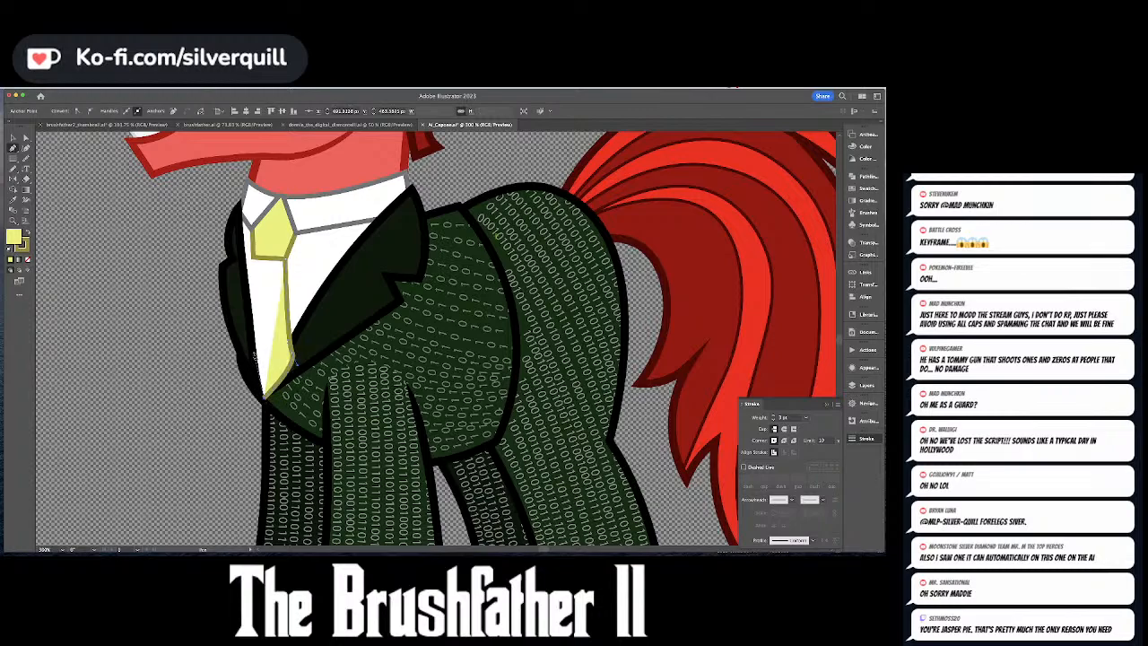
click(251, 355)
click(255, 257)
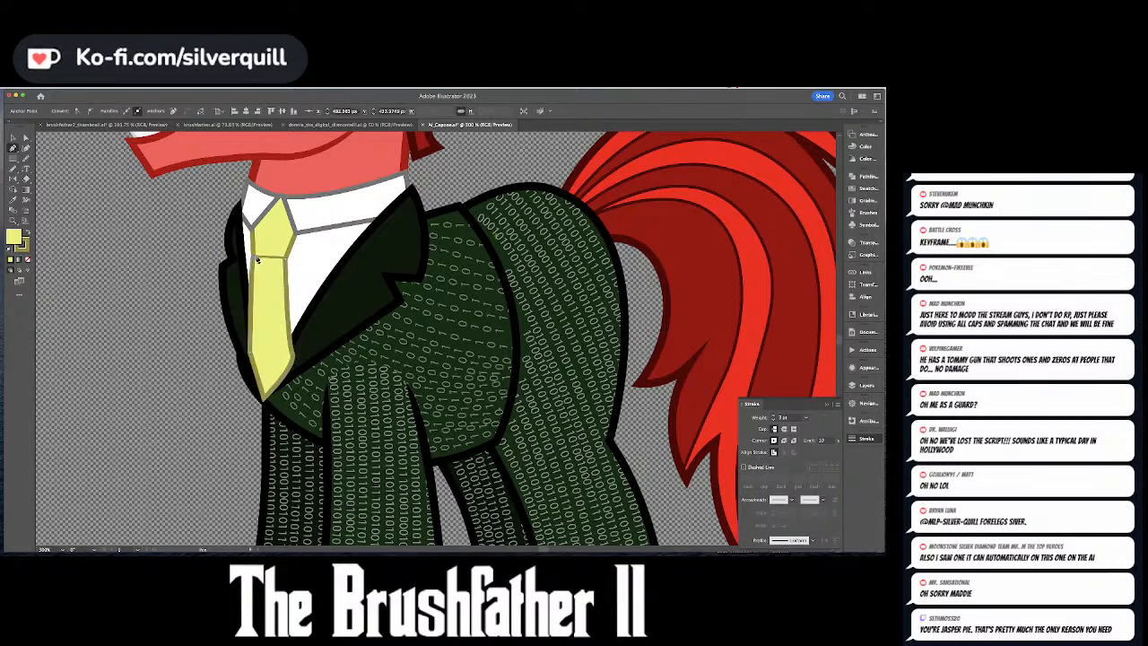
- Cut the tie blade and paste it directly in front of the white shirt shape, beneath the lapels
key(a)
click(269, 284)
key(super+x)
click(271, 283)
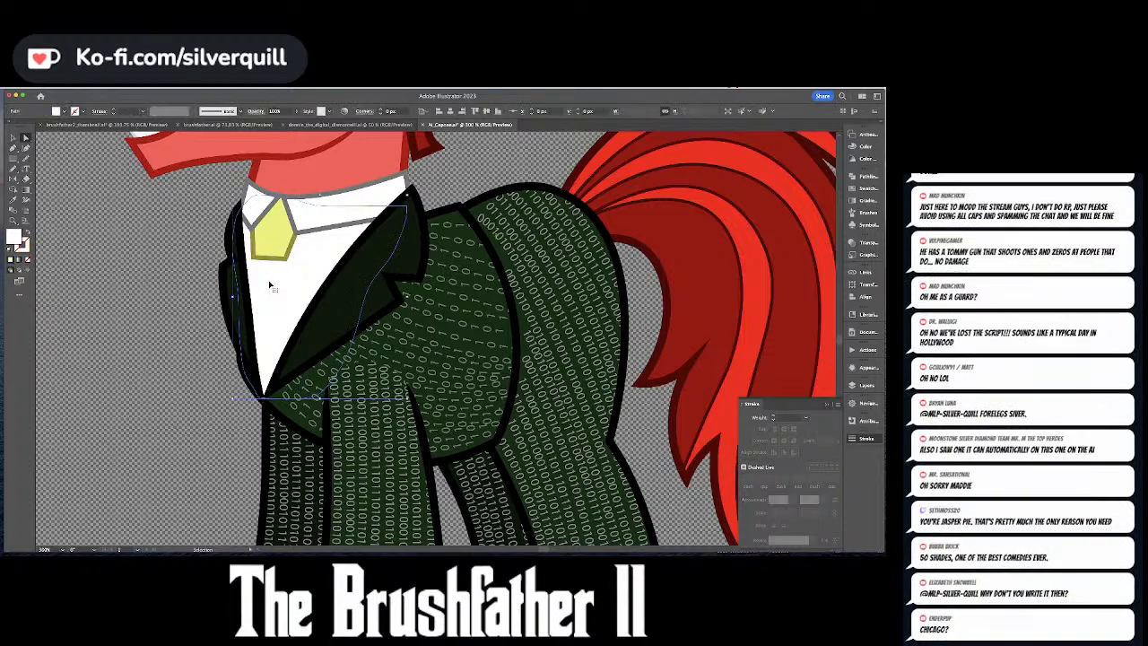
key(super+f)
key(super+shift+a)
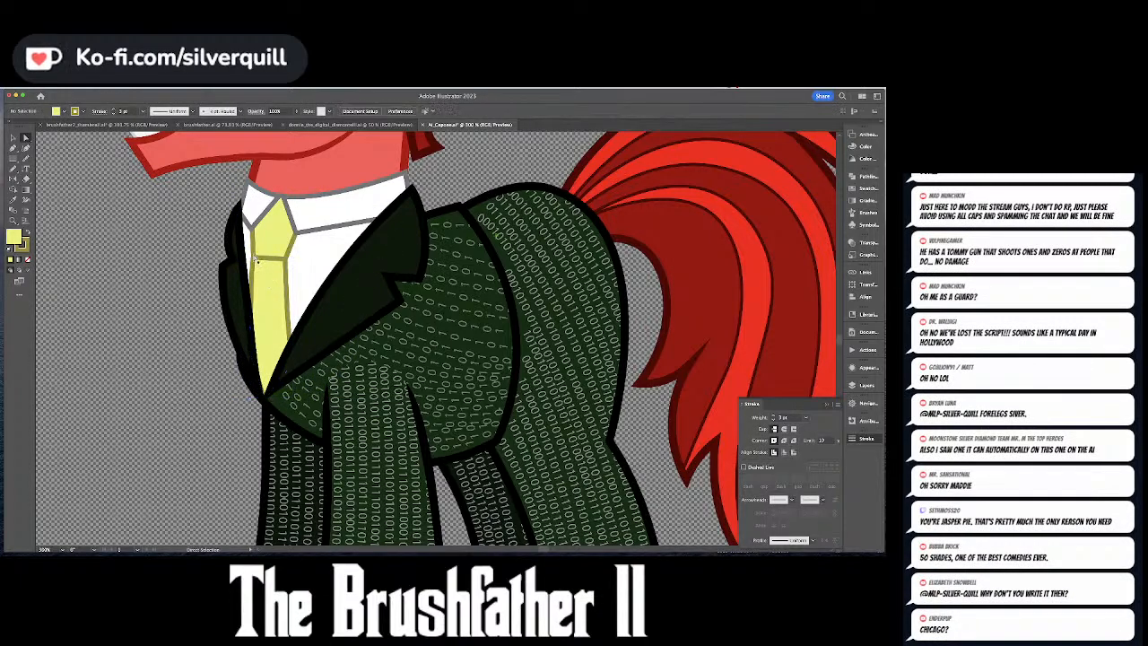
- Shift the shared corner of the knot and tie blade on the chest side slightly inward, using Outline view to locate the anchors
key(super+y)
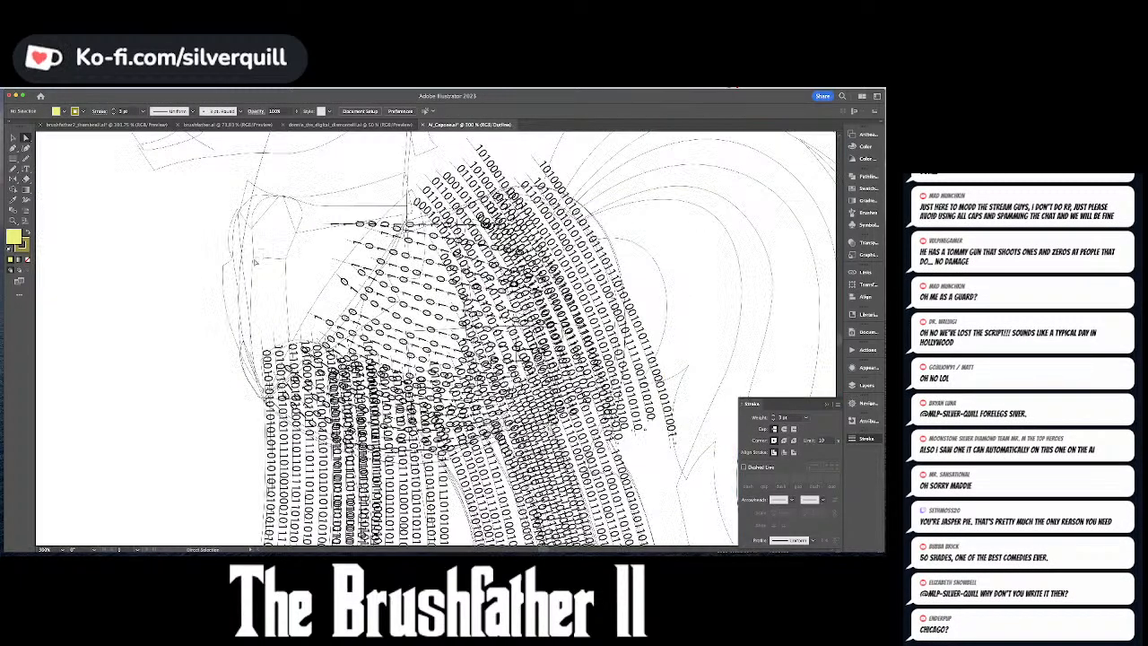
key(super+y)
click(254, 262)
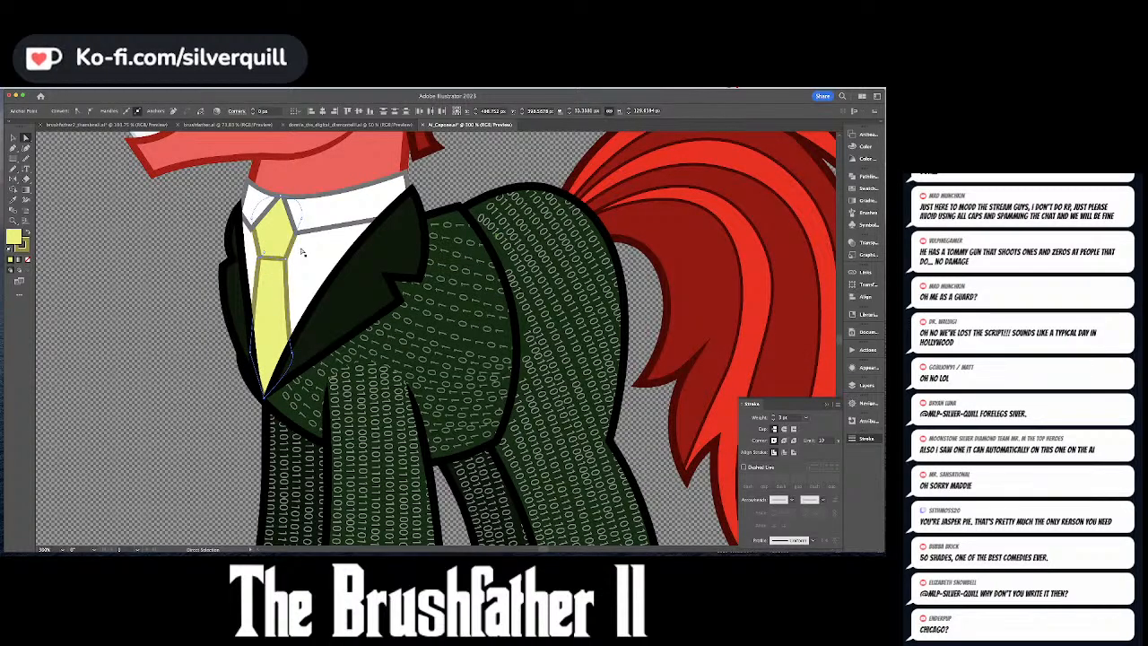
key(super+y)
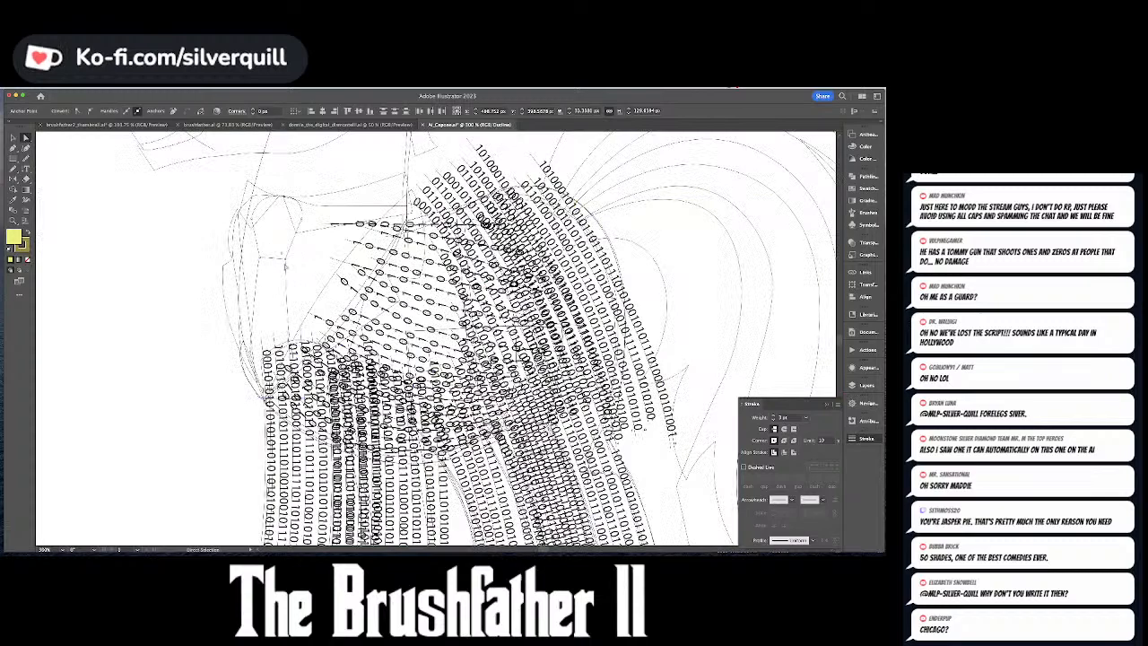
key(super+y)
click(153, 246)
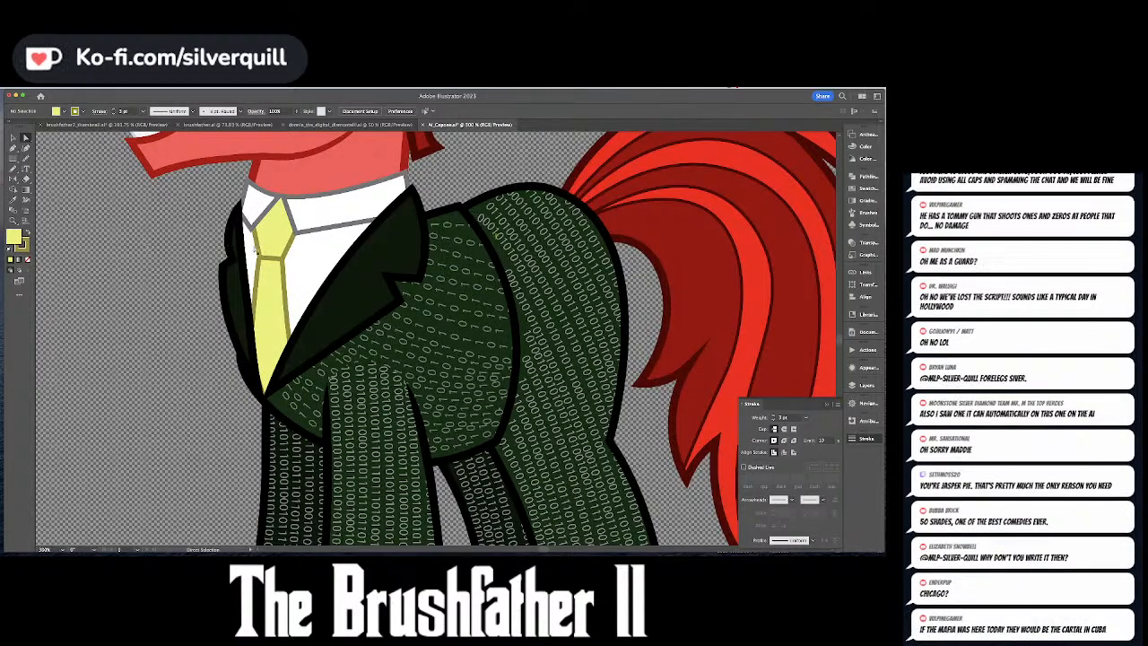
- Try removing the stroke from the tie knot
click(269, 239)
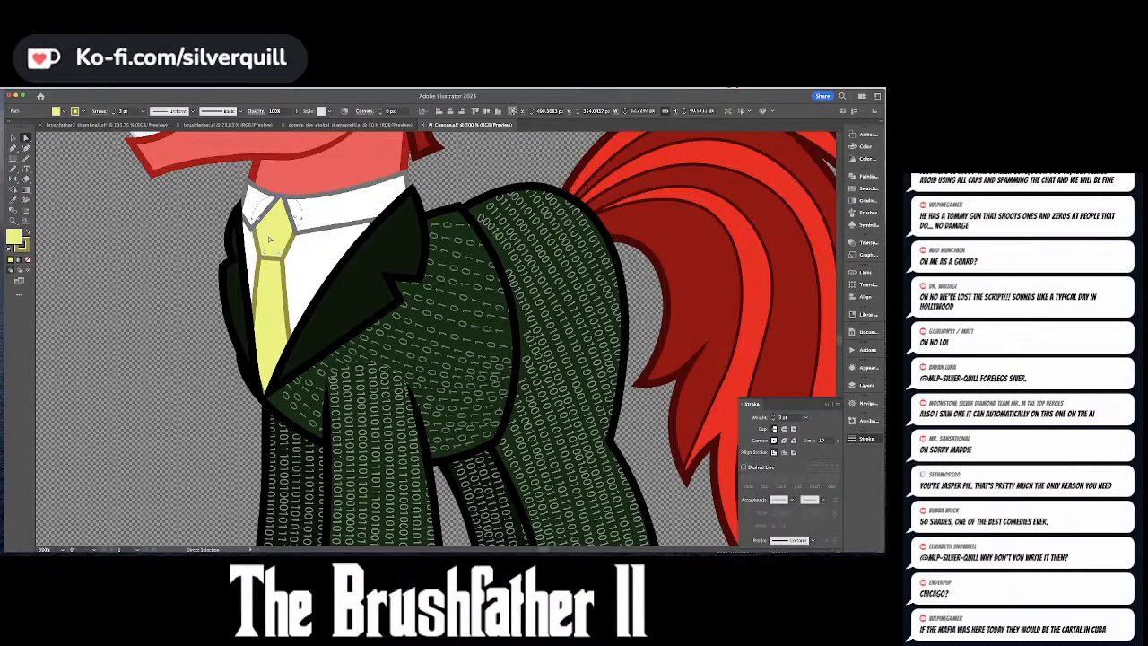
key(slash)
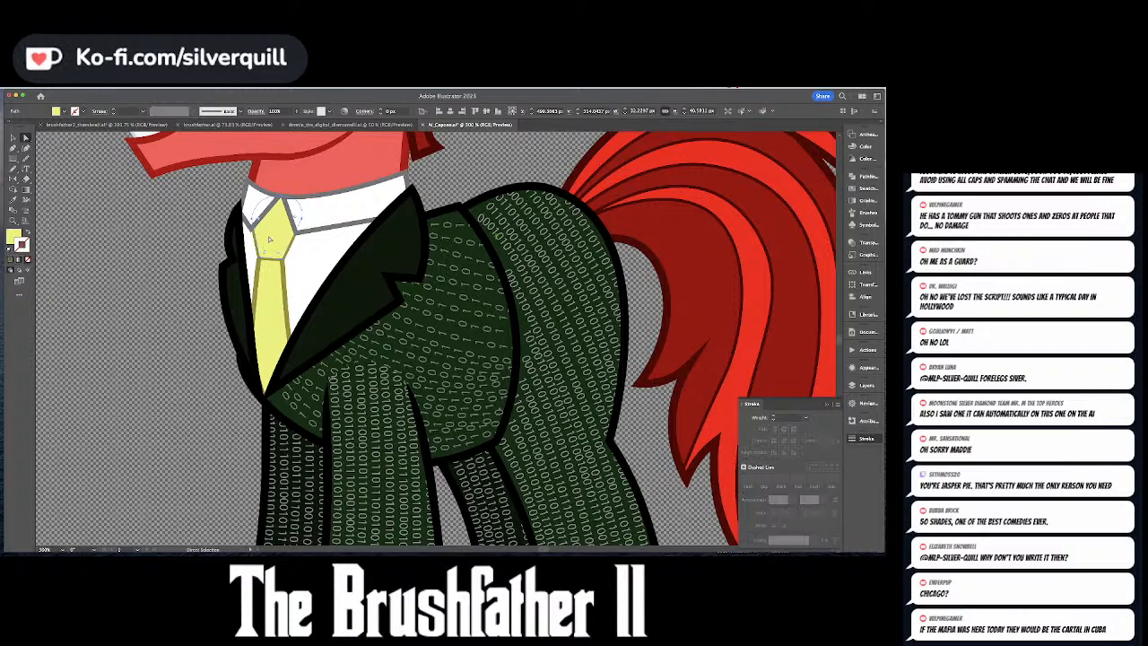
key(super+shift+a)
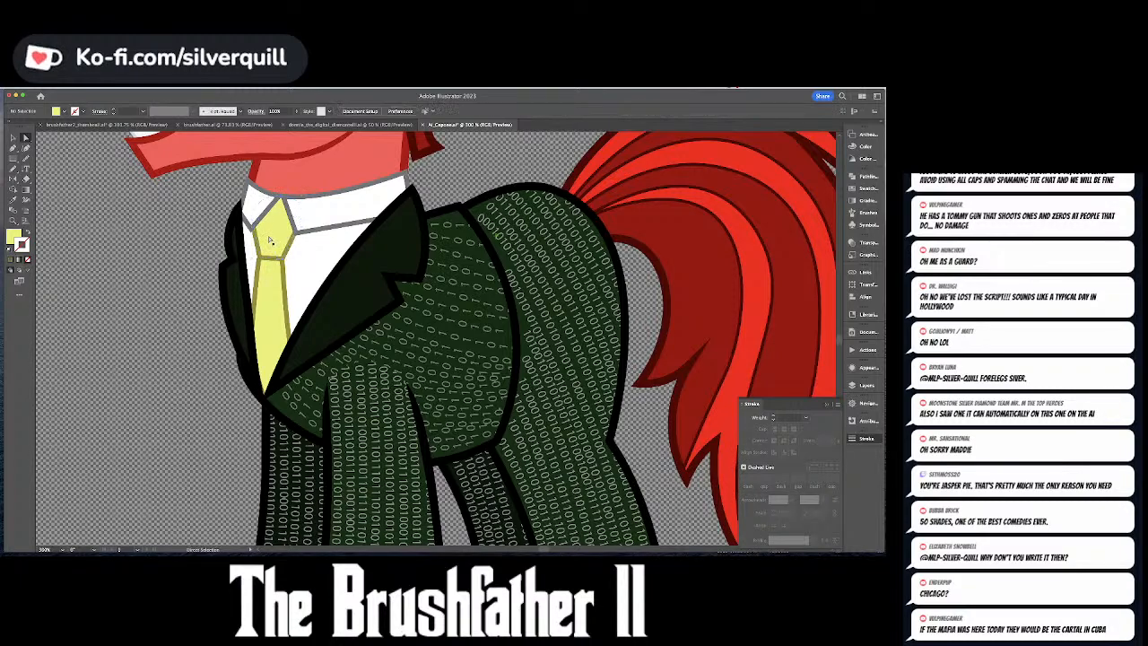
- Draw a diagonal line across the tie knot with the Pencil tool in Draw Inside mode
click(269, 239)
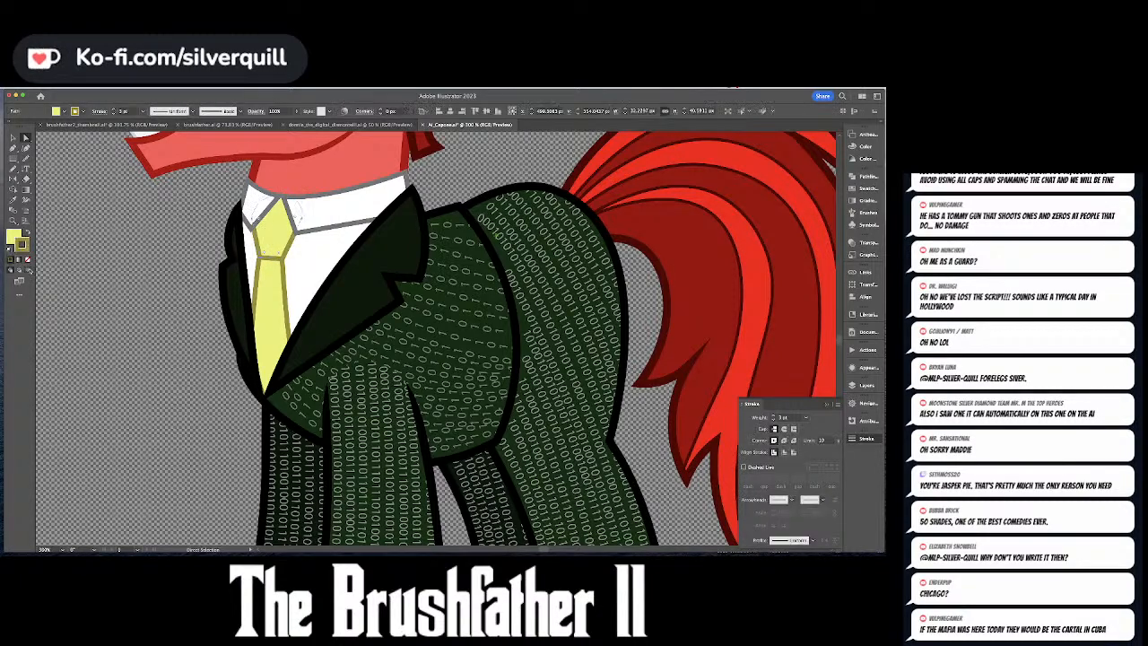
click(446, 362)
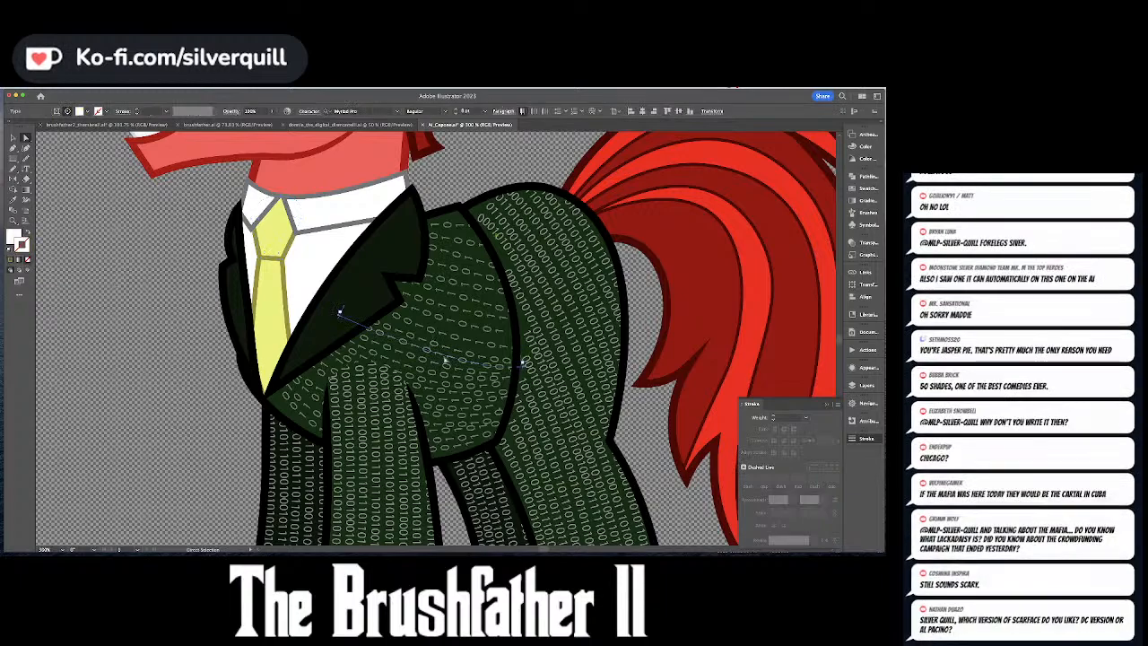
click(277, 224)
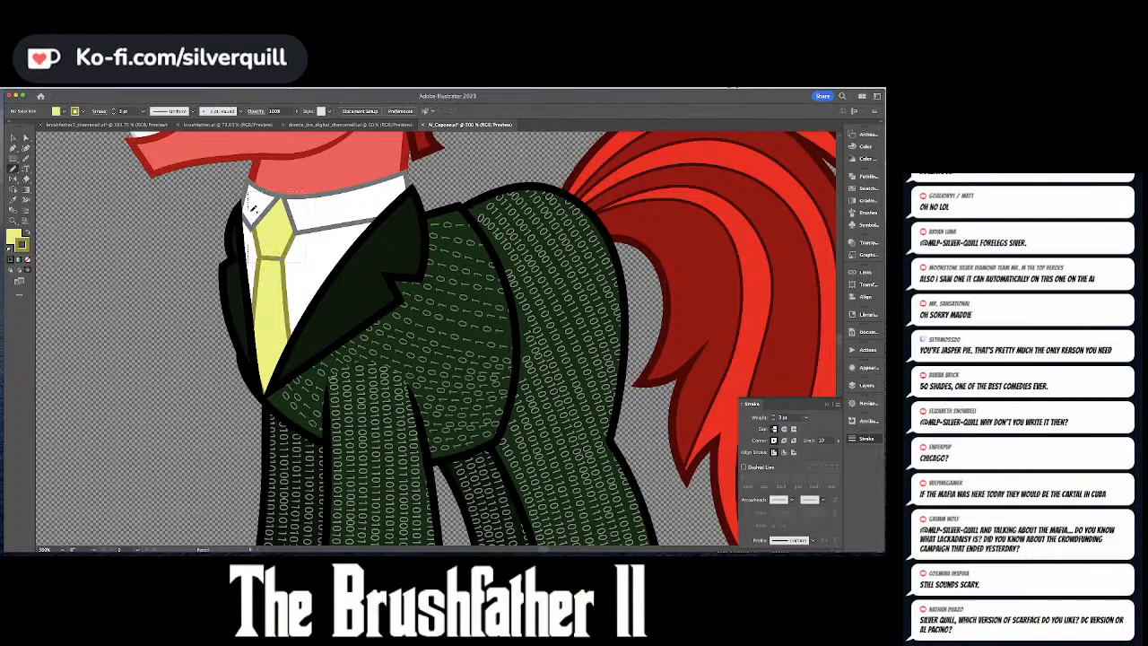
key(n)
key(super+shift+a)
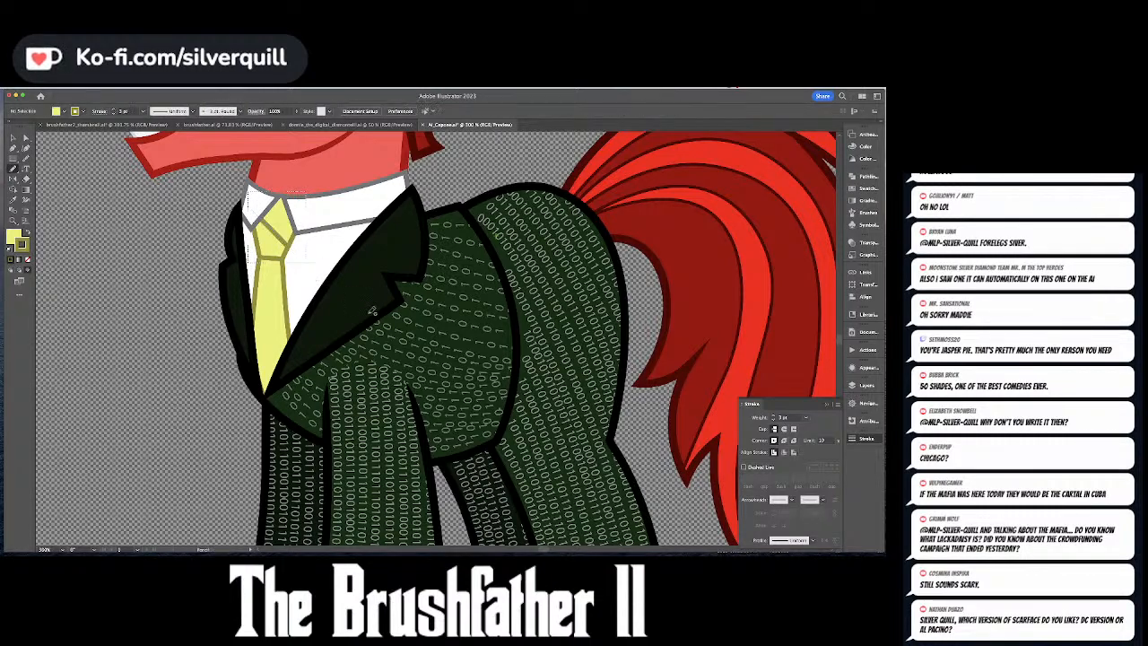
- Isolate the tie knot's clip group, paste a line of binary text into it and place the text diagonally across the knot
key(a)
key(v)
click(394, 356)
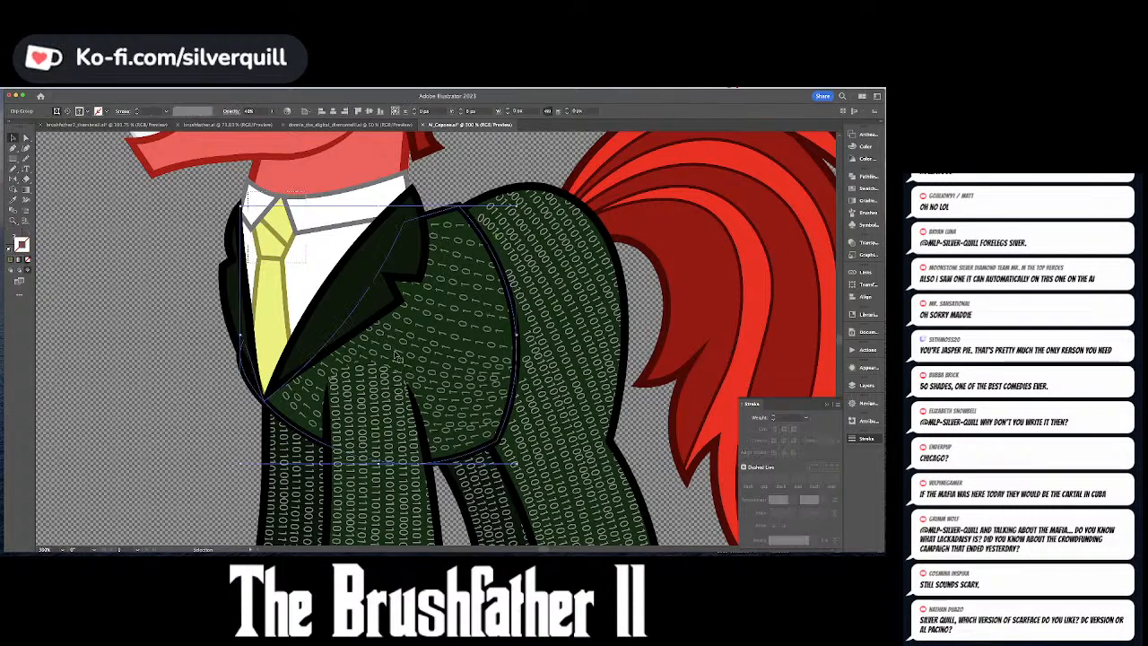
click(283, 240)
double_click(281, 241)
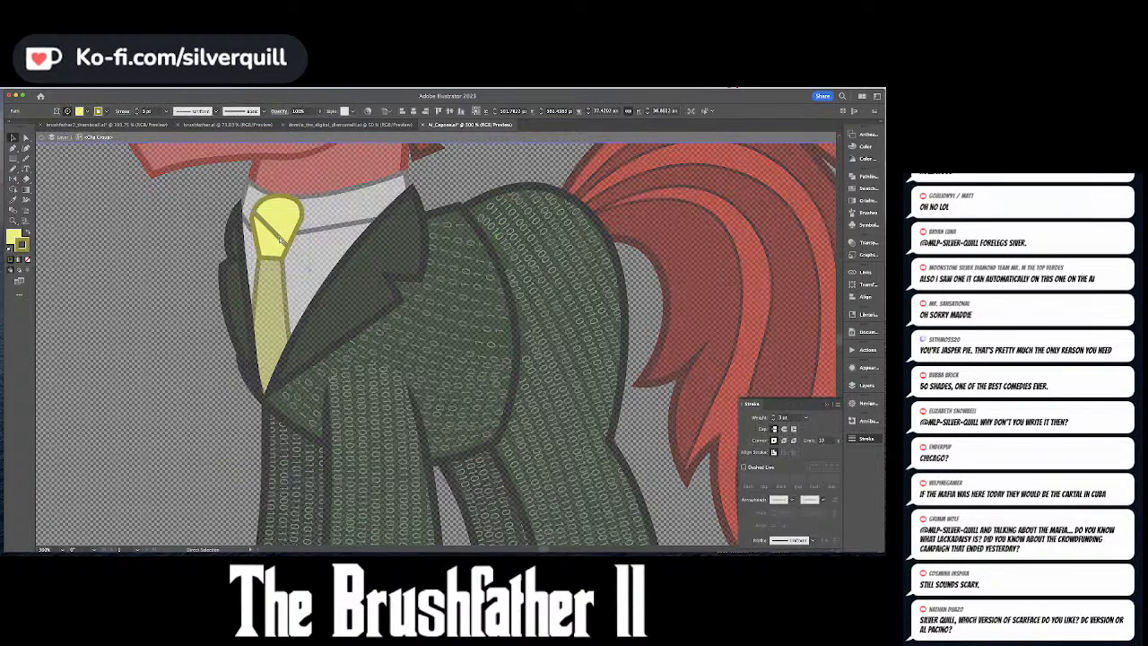
key(super+v)
drag(345, 325, 264, 216)
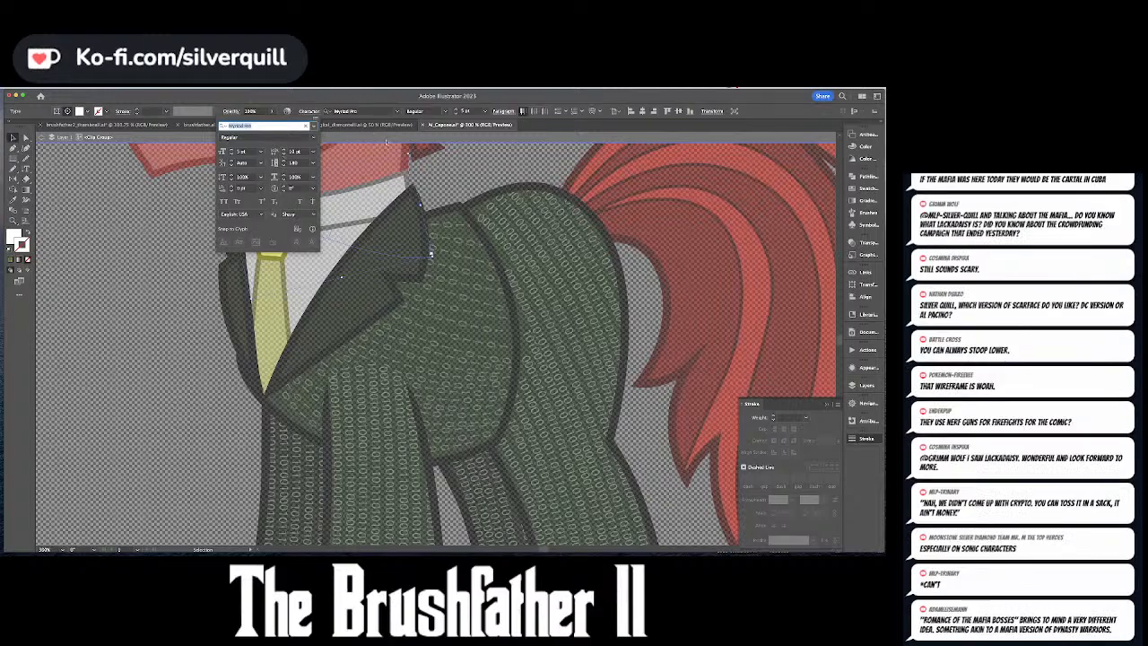
- Reduce the leading of the binary text on the tie knot
click(500, 112)
click(500, 111)
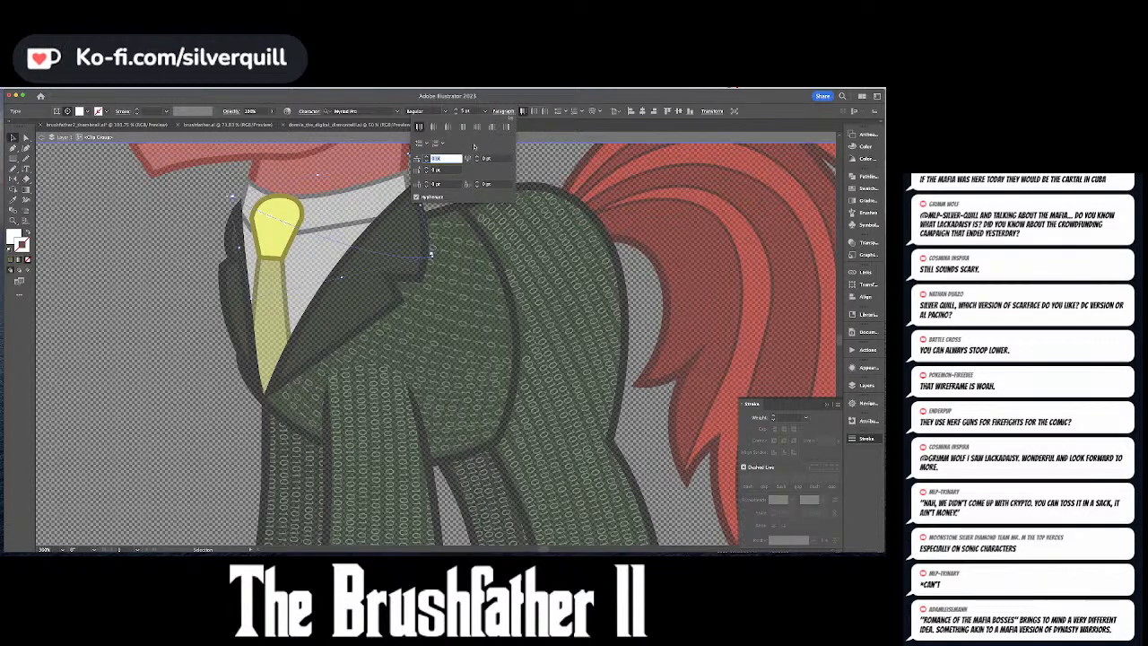
click(310, 112)
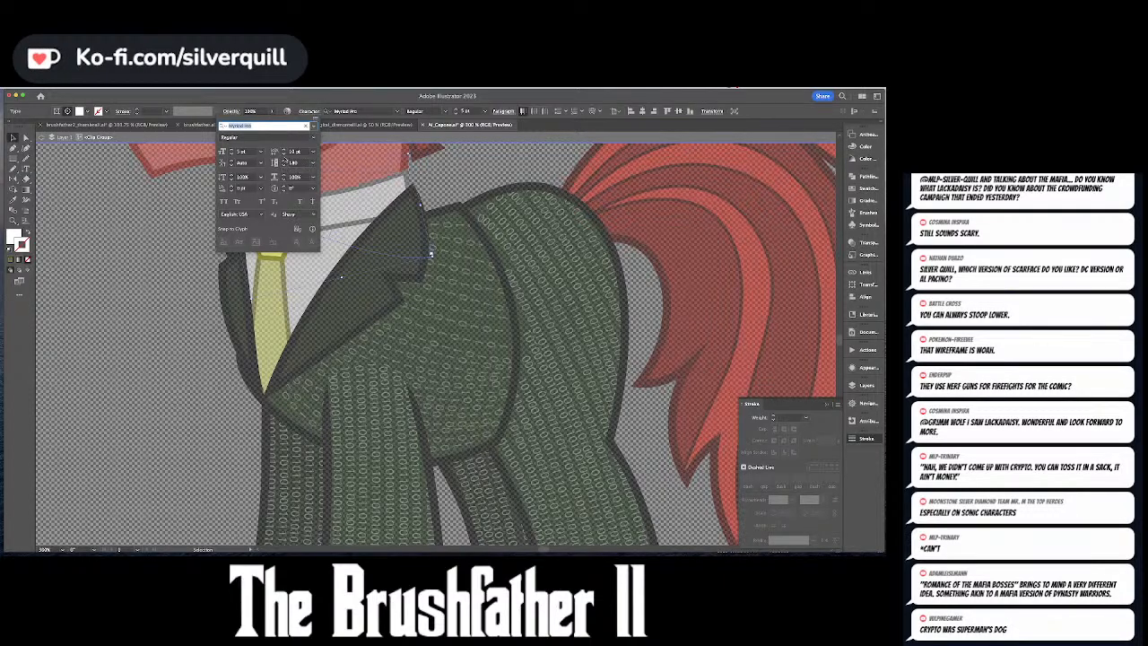
click(285, 154)
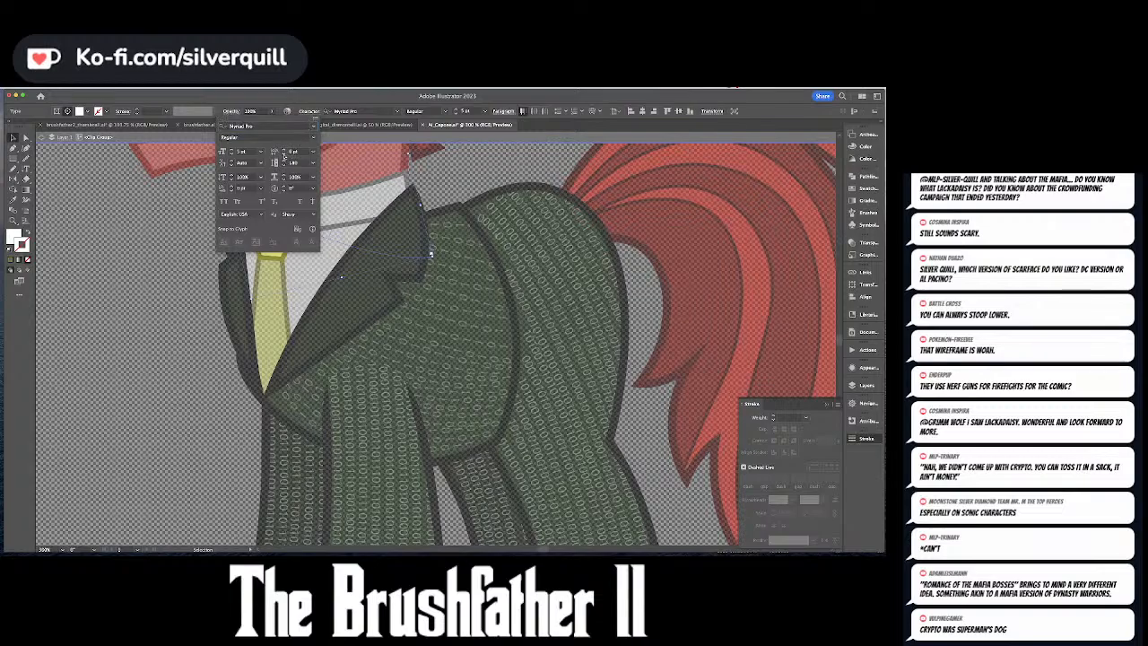
key(Escape)
- Set the tracking of the tie knot's binary text to 50
drag(329, 209, 523, 266)
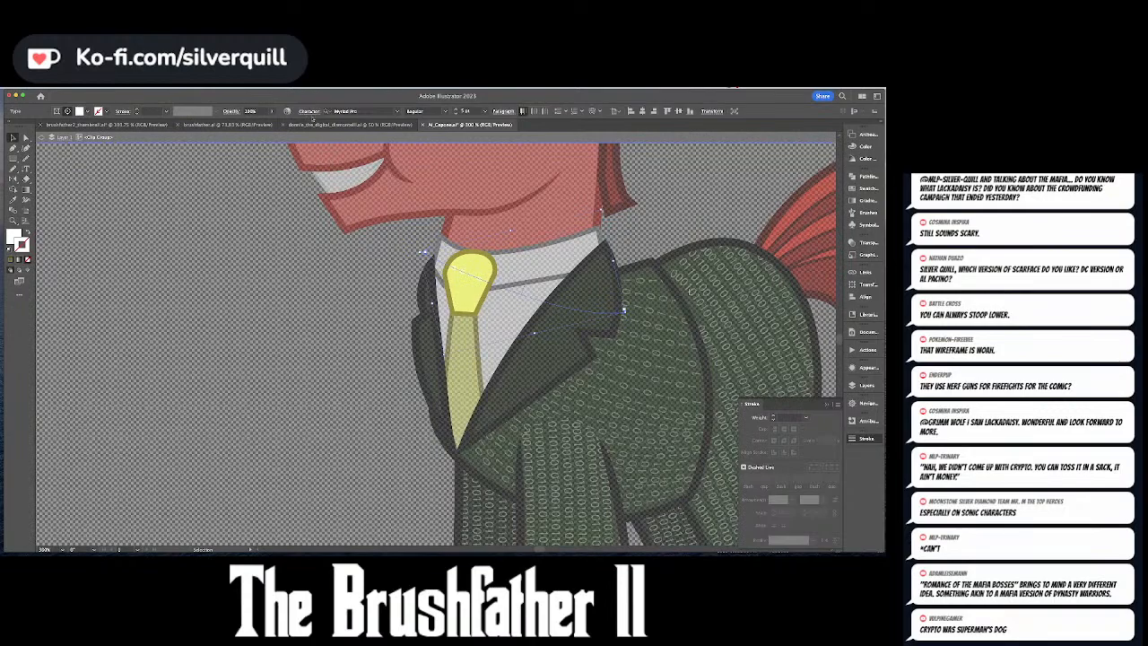
click(310, 111)
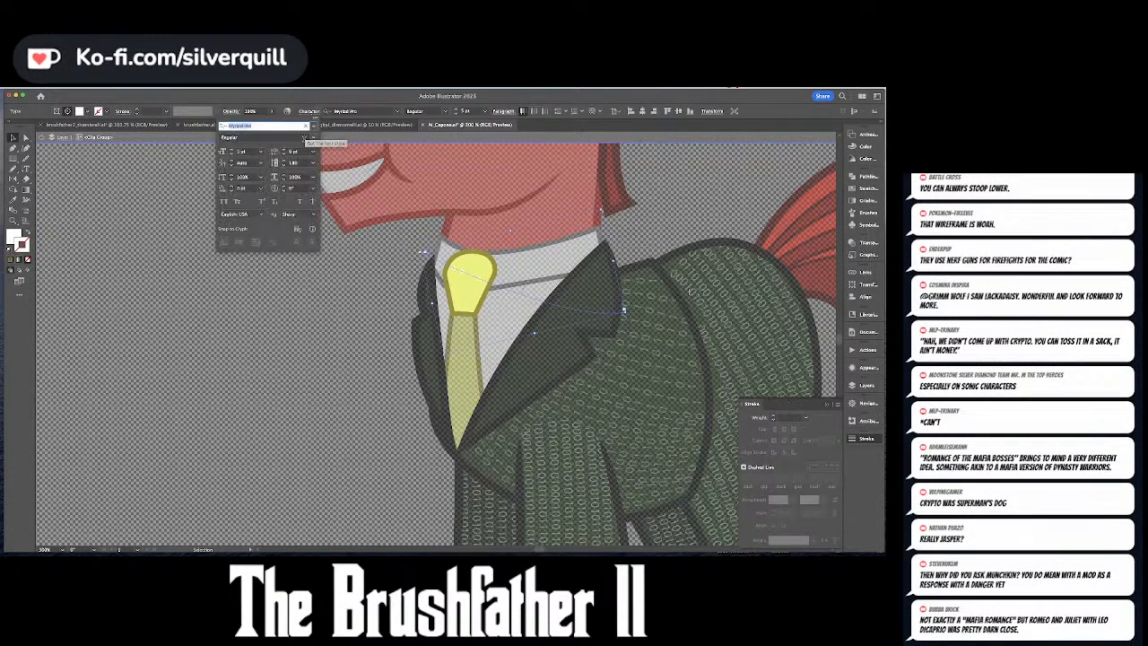
click(285, 166)
click(285, 166)
click(285, 166)
click(285, 166)
click(284, 166)
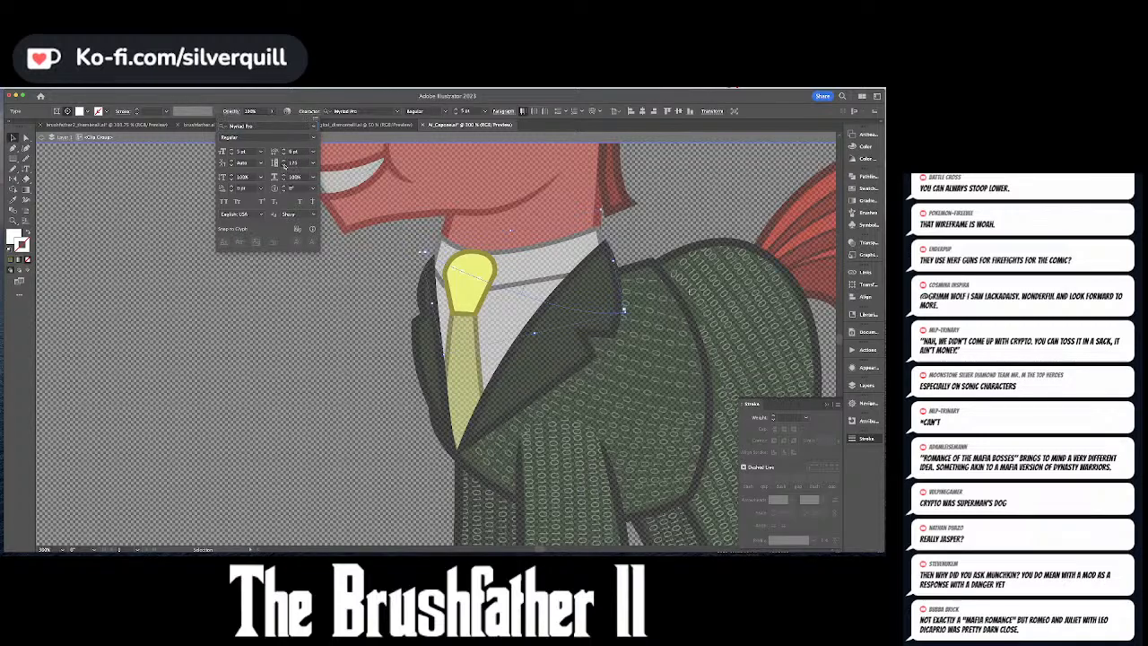
click(285, 166)
click(290, 163)
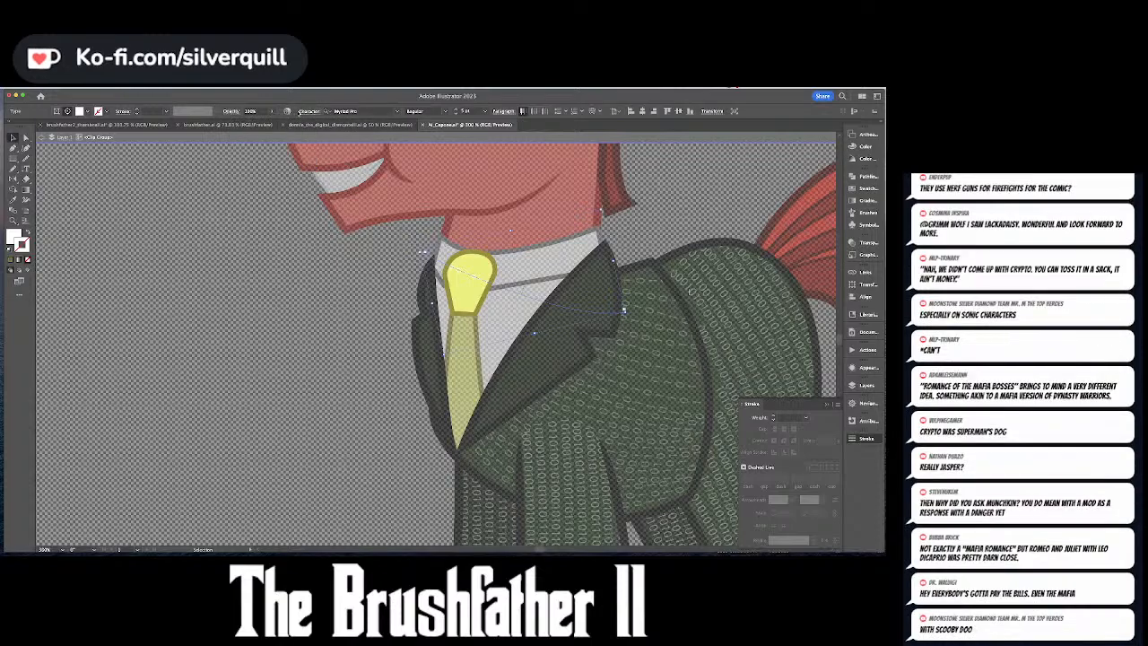
- Raise the leading of the tie knot's binary text slightly
click(303, 125)
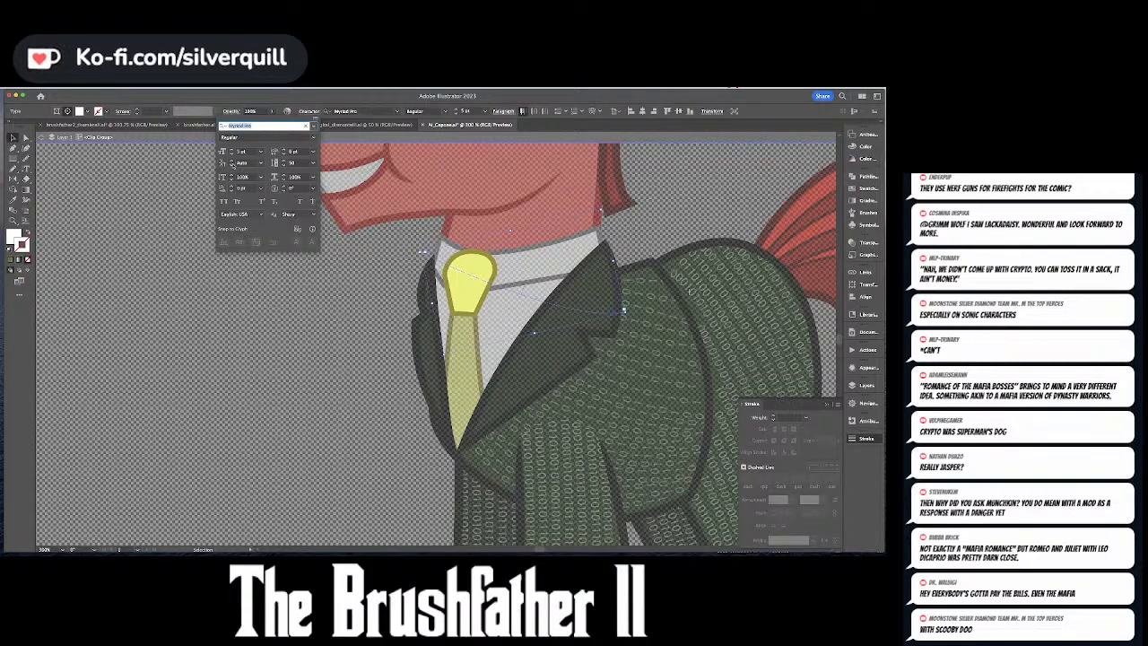
click(232, 164)
click(525, 335)
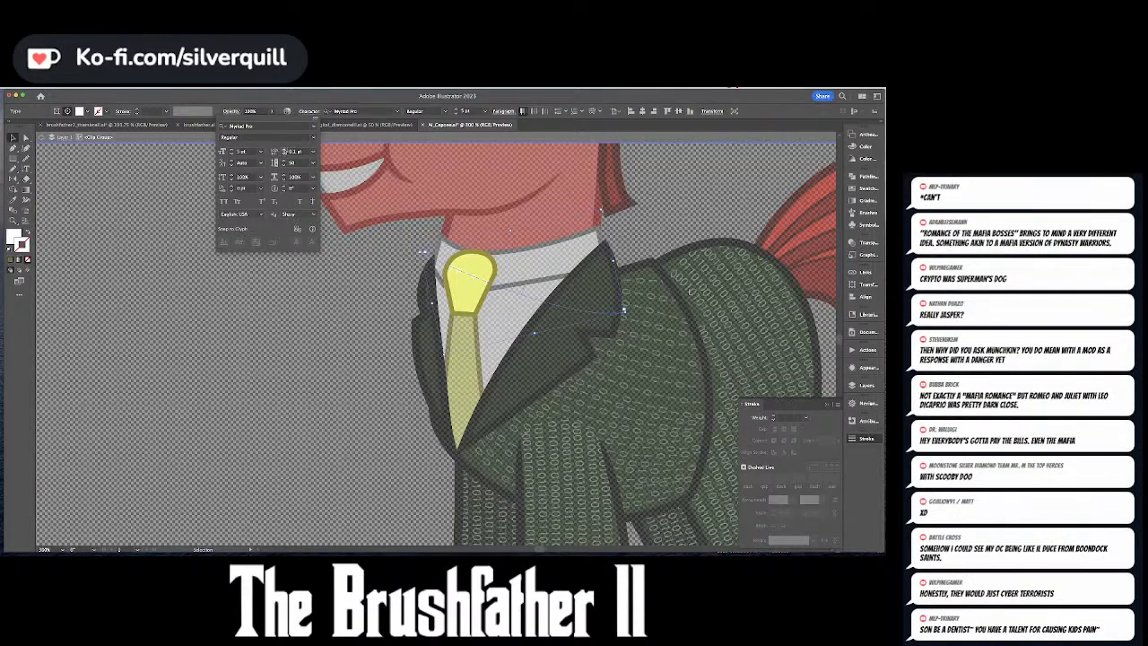
click(285, 150)
click(284, 165)
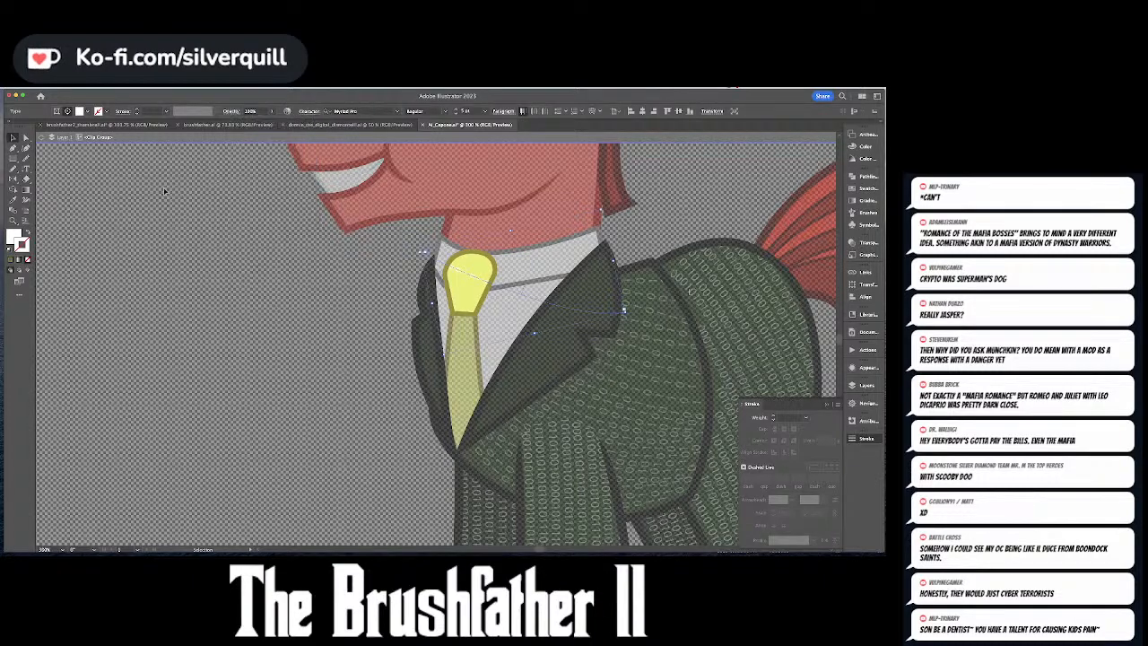
- Change the fill colour of the tie knot's binary text to dark blue, hex 1A2284
double_click(13, 235)
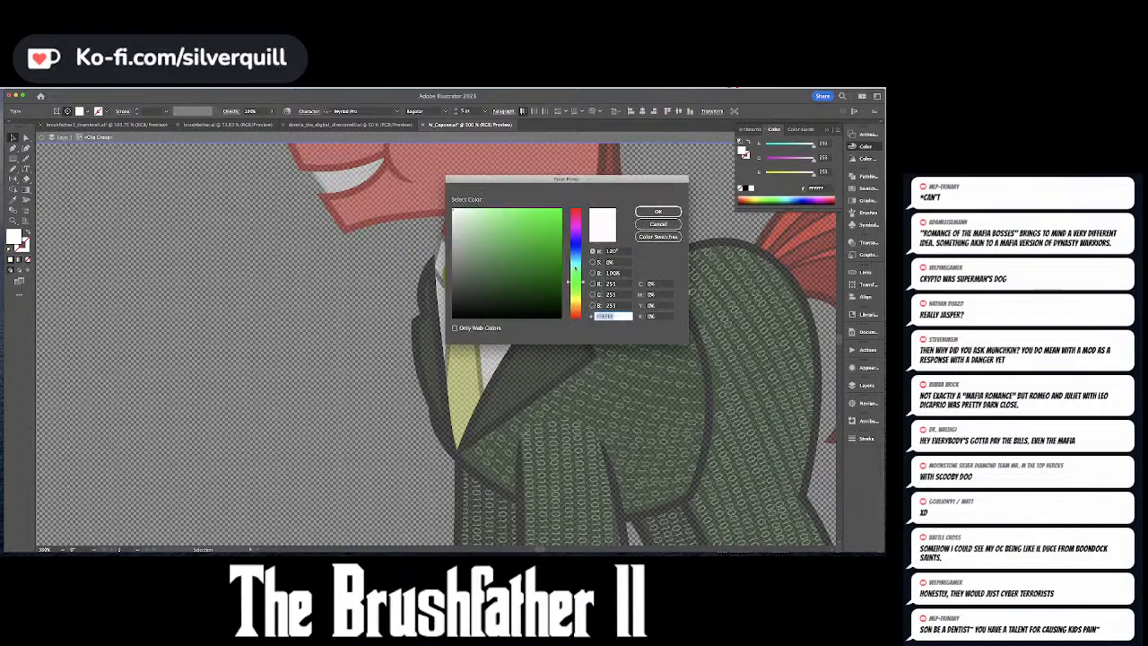
click(576, 245)
drag(527, 254, 540, 261)
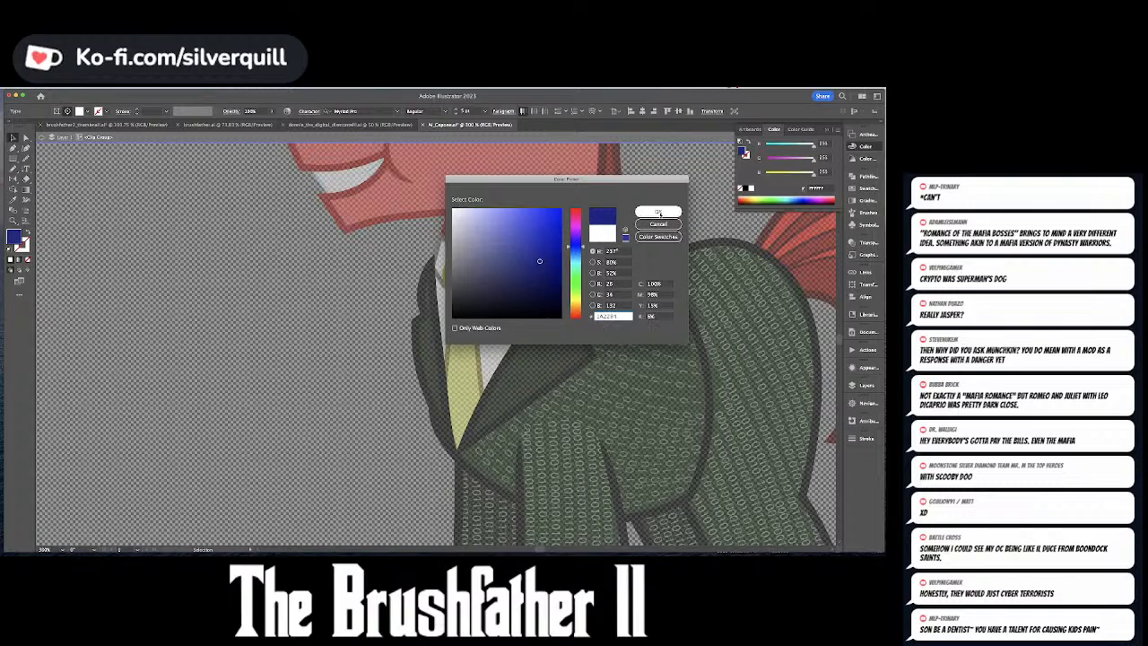
click(658, 212)
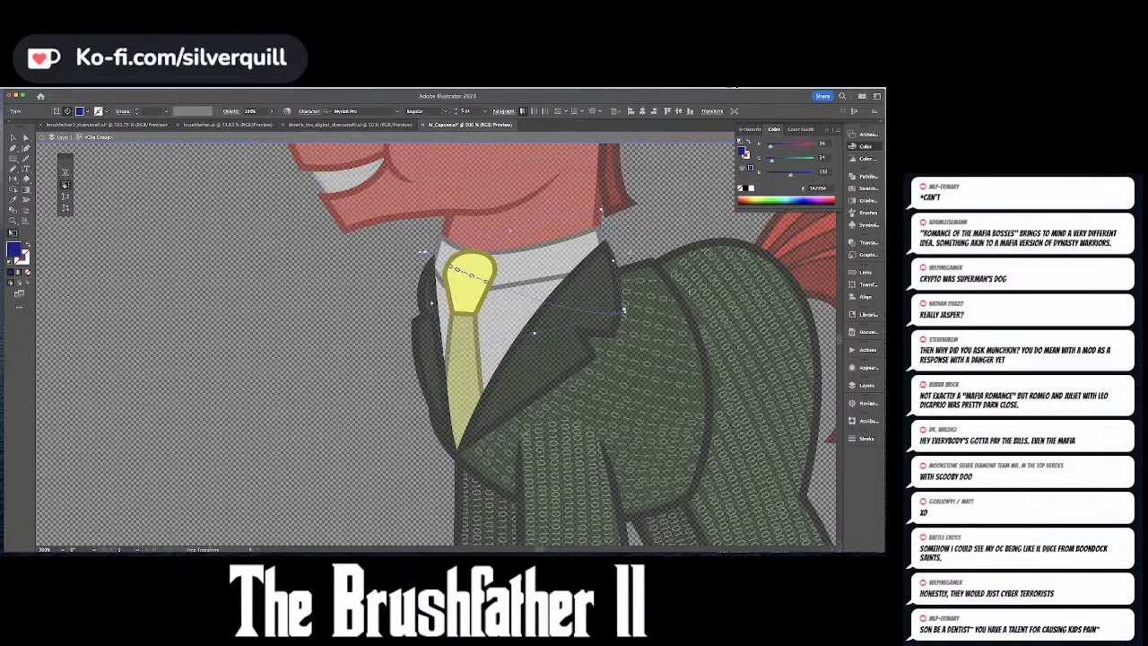
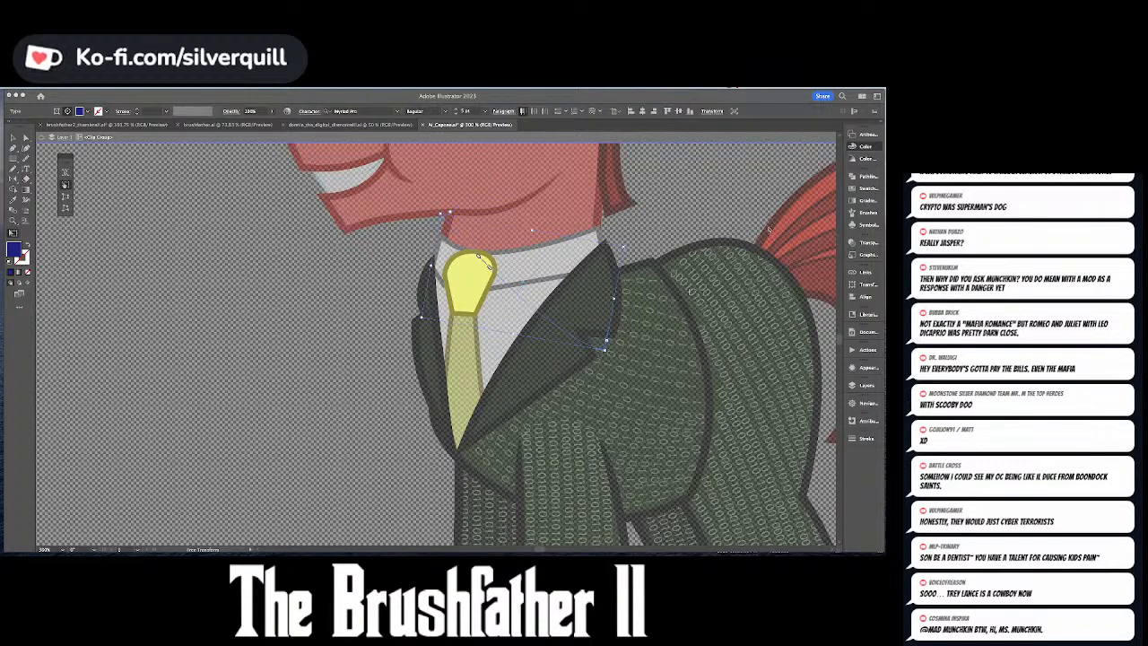
- Rotate and reposition the binary text with Free Transform so it slants down more steeply across the tie knot
click(489, 267)
drag(489, 267, 458, 273)
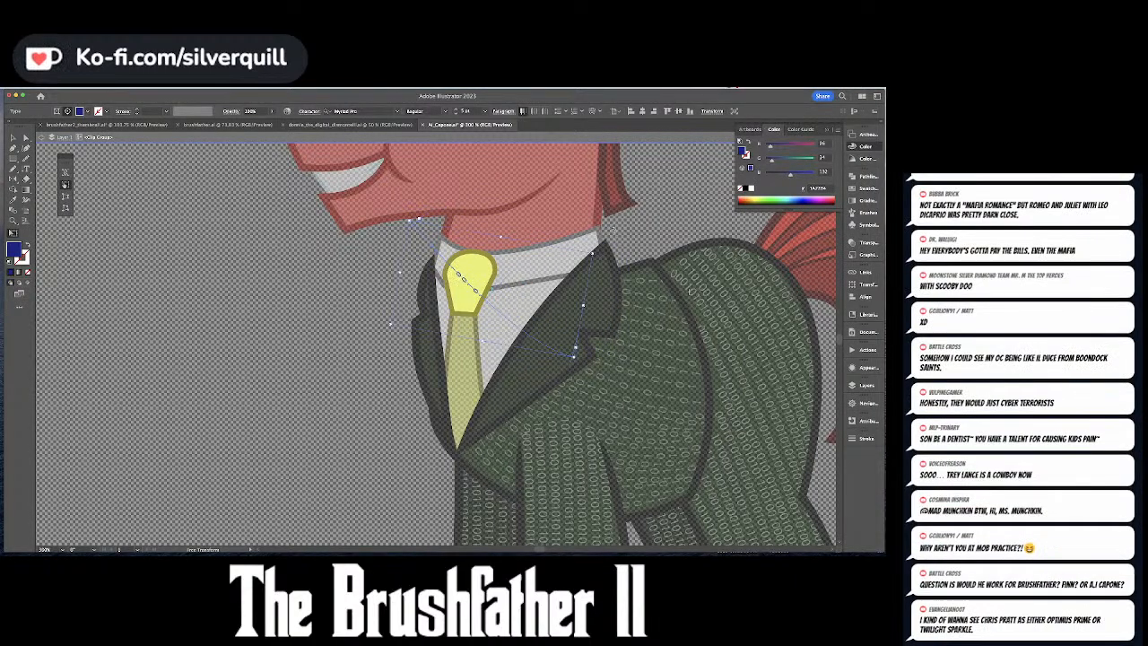
drag(596, 252, 599, 261)
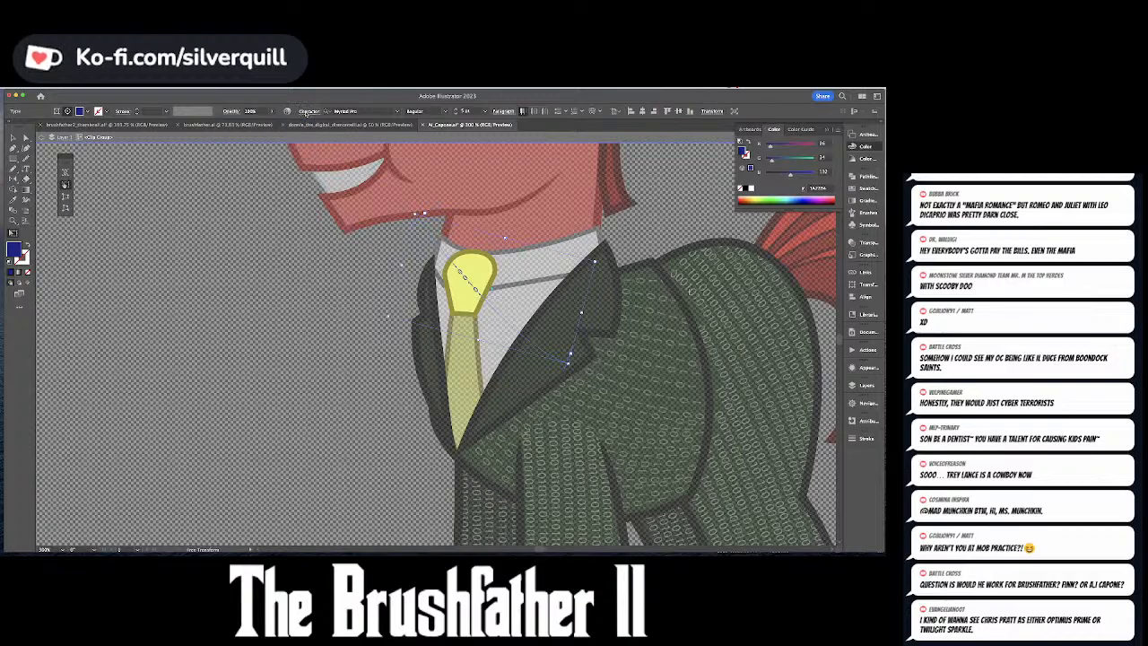
- Set the font style of the tie knot's Myriad Pro binary text to Bold
click(306, 113)
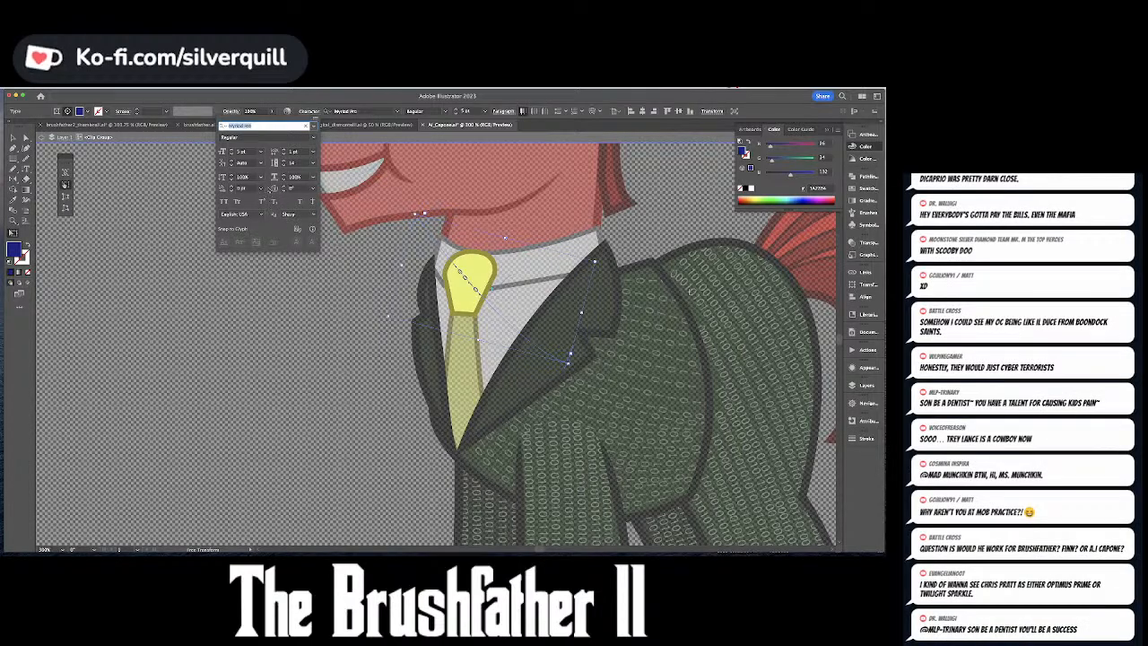
click(269, 138)
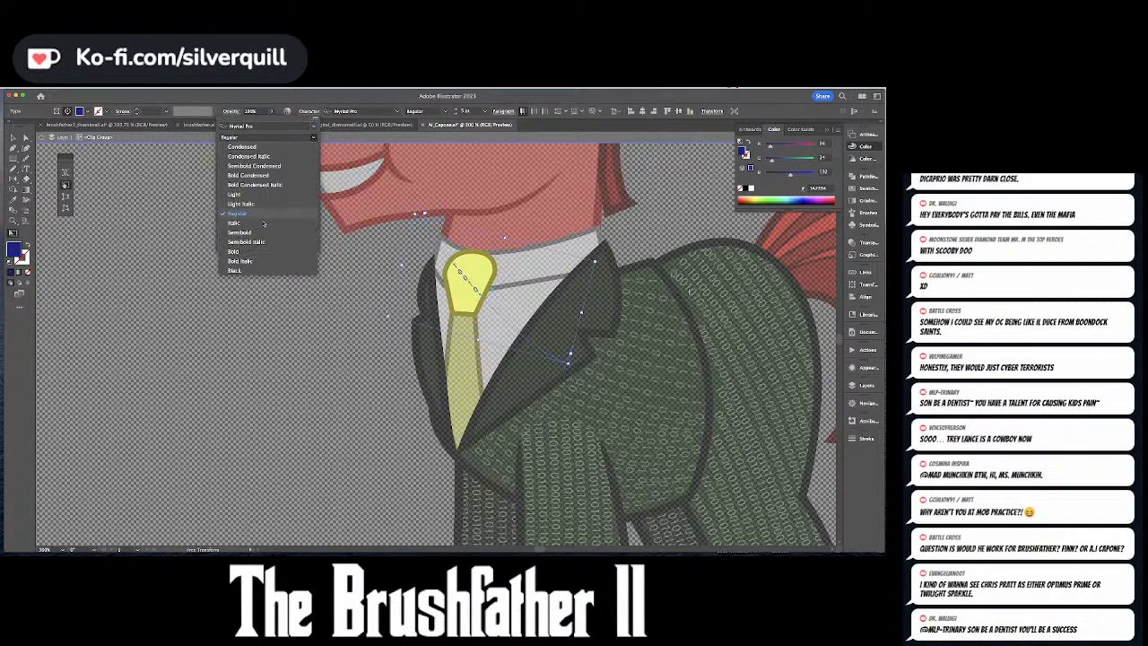
click(240, 258)
click(192, 237)
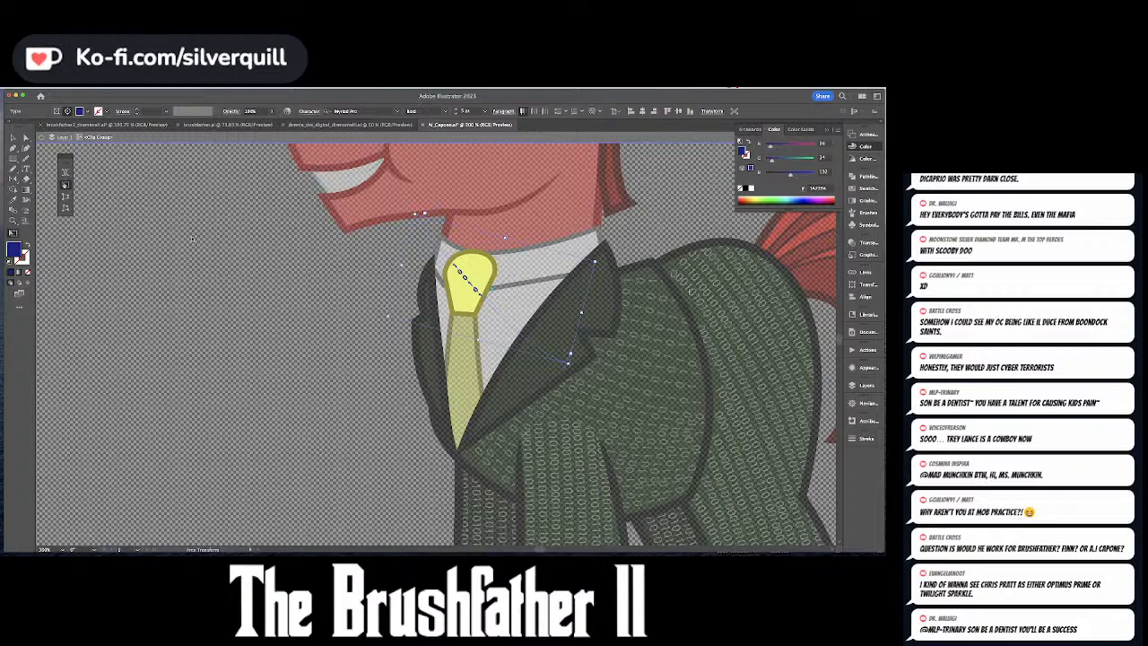
- Duplicate the diagonal binary text in parallel rows until they cover the whole tie knot, and exit the clip group
key(v)
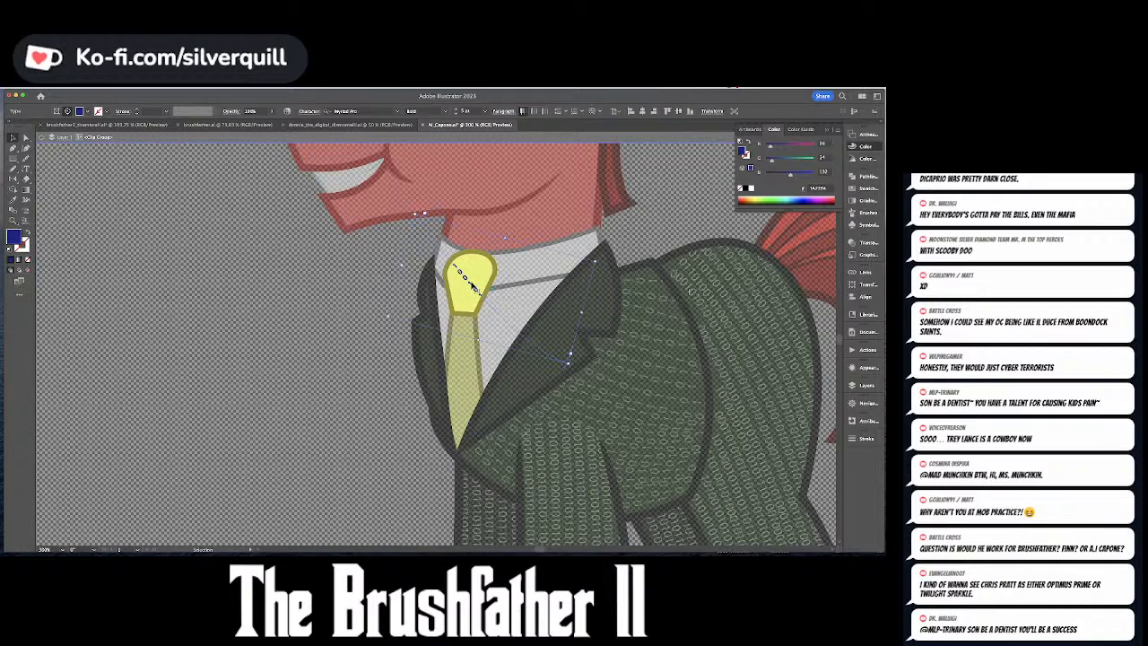
drag(472, 285, 484, 316)
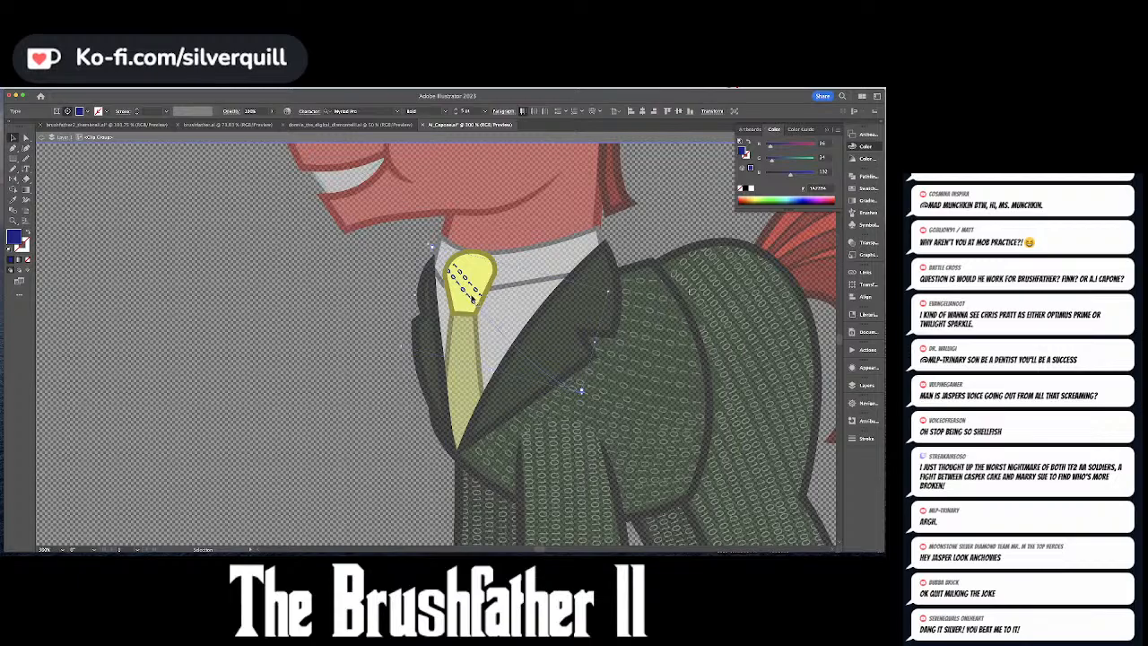
drag(472, 298, 505, 299)
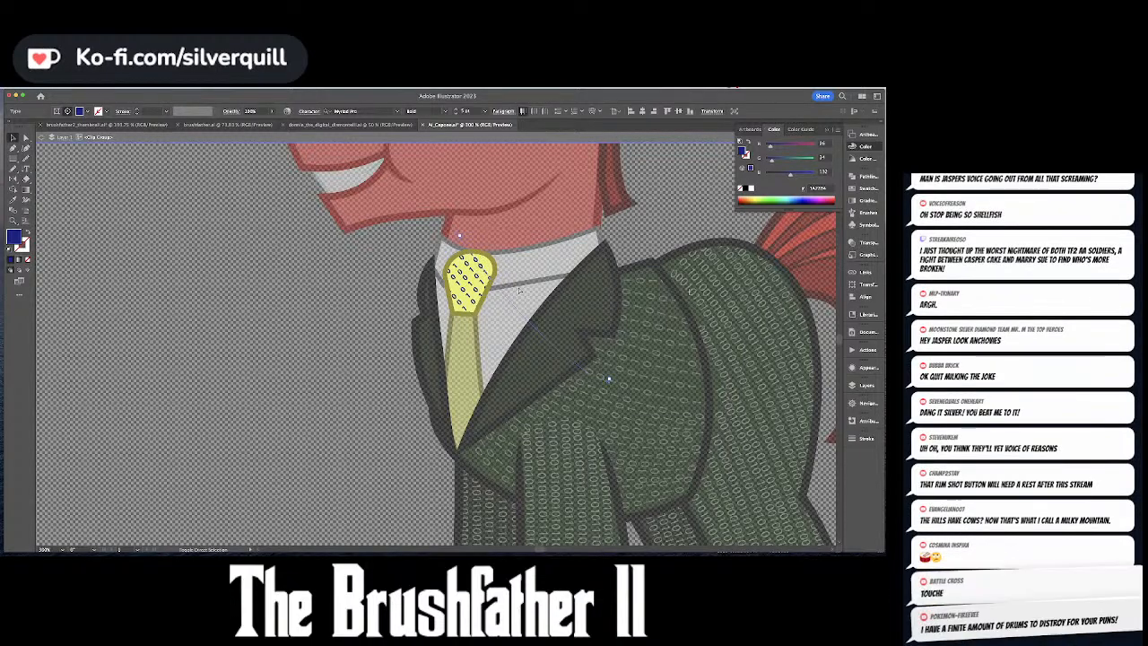
key(super+shift+a)
double_click(521, 288)
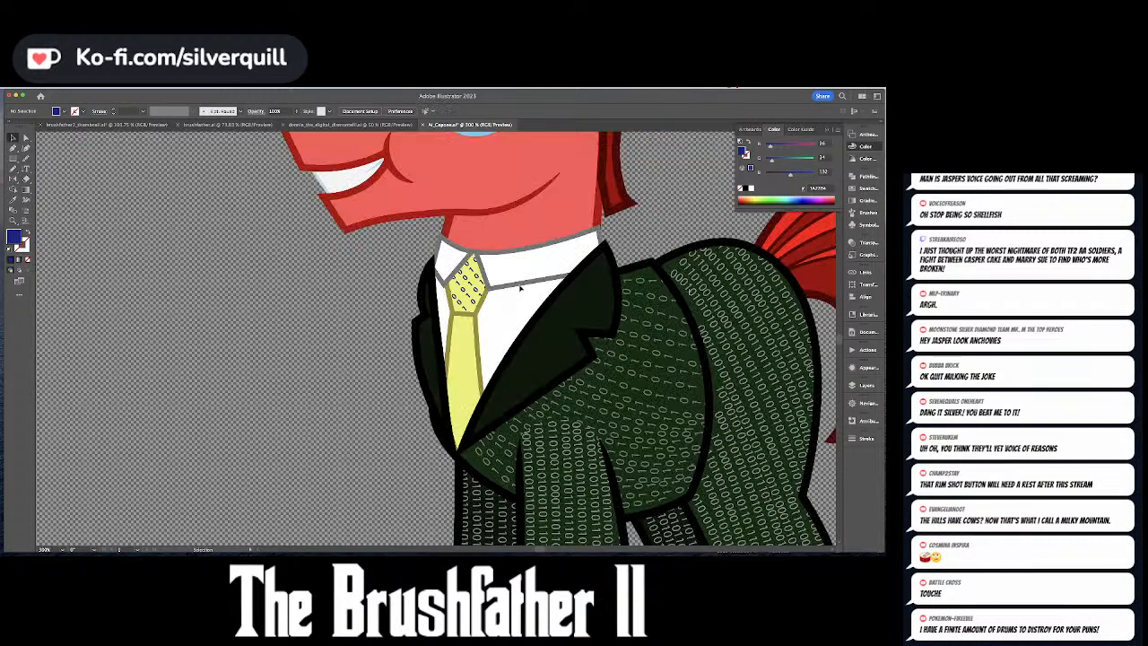
key(super+minus)
key(super+minus)
key(super+minus)
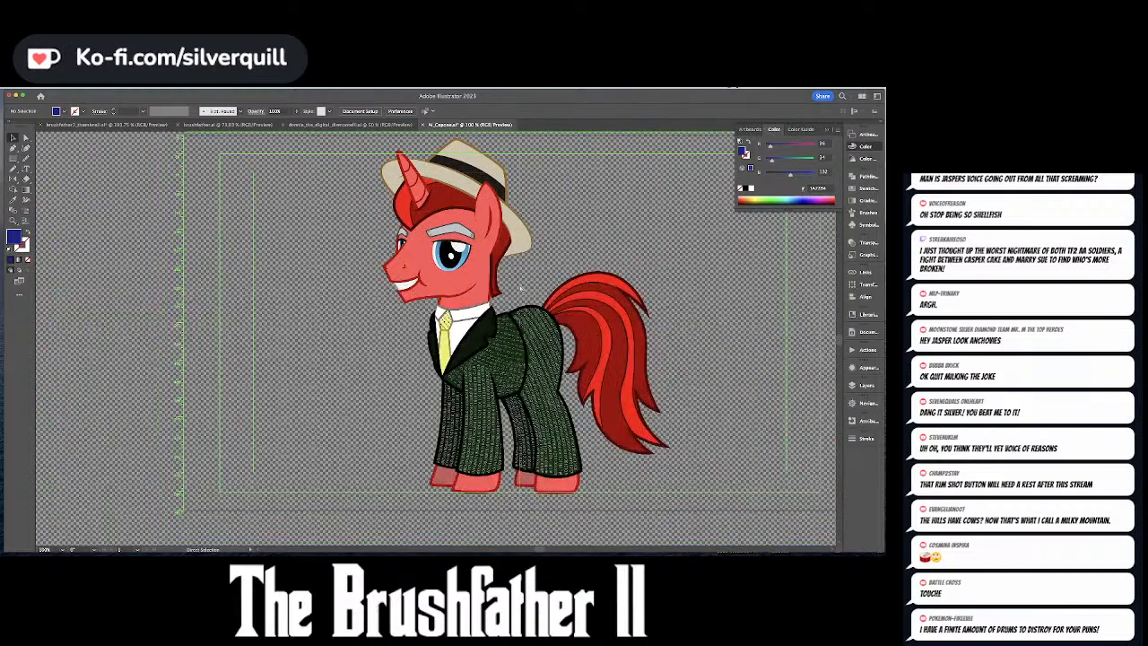
- Duplicate the lower tie shape and remove the stroke from the copy, keeping its yellow fill
key(super+equal)
key(super+equal)
key(super+equal)
key(a)
click(459, 348)
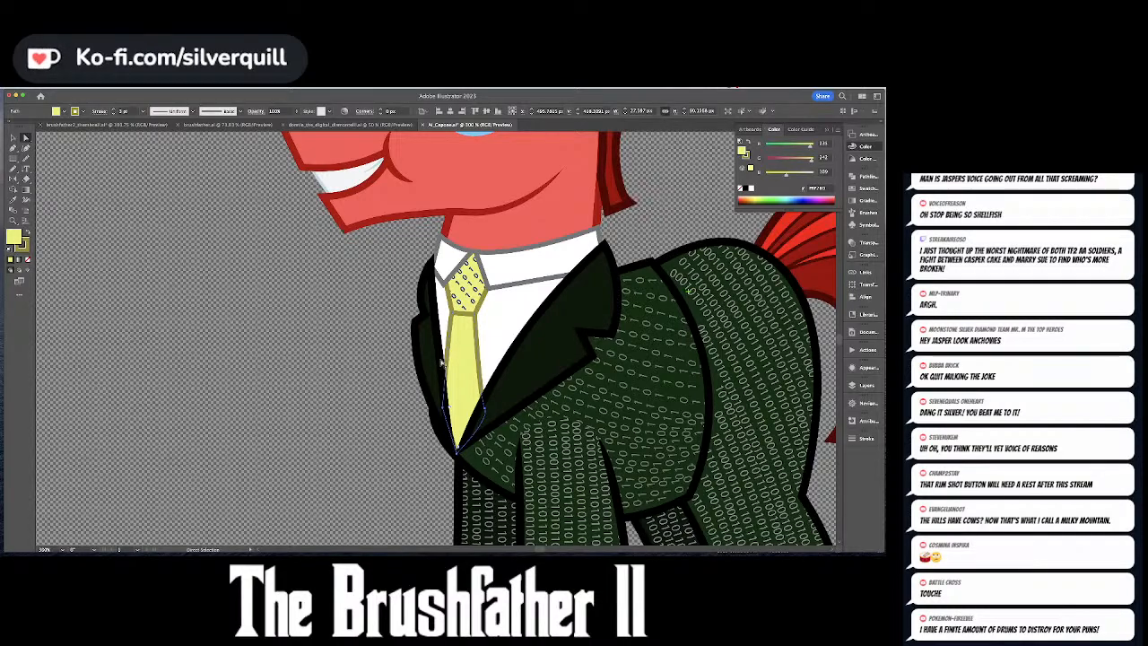
key(x)
key(v)
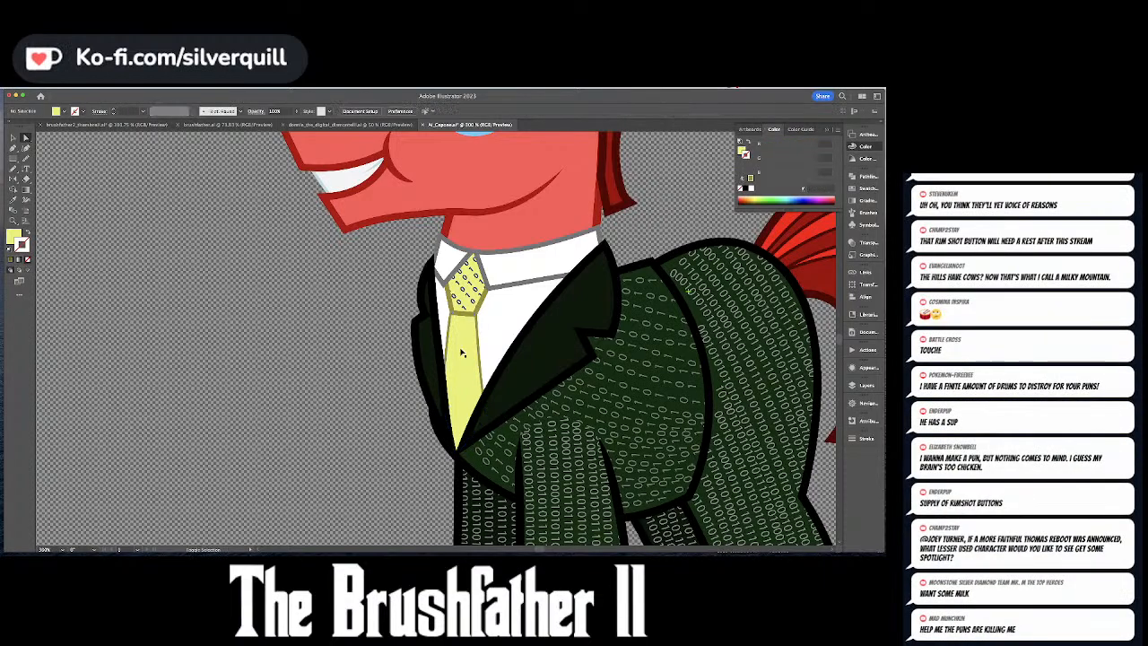
key(a)
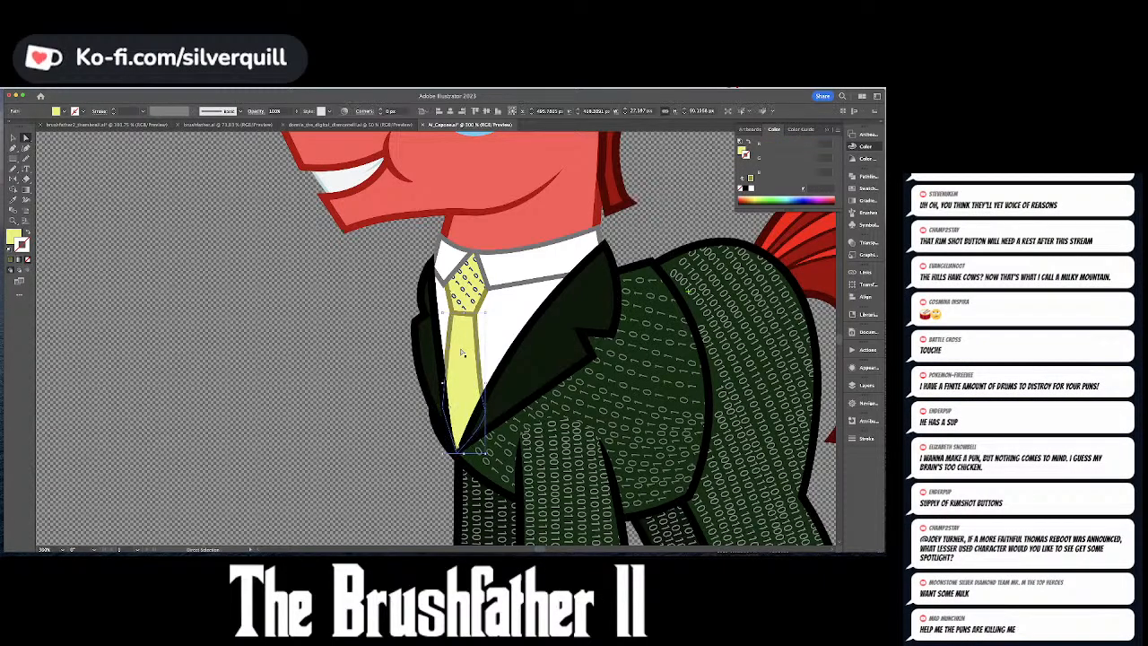
key(super+shift+a)
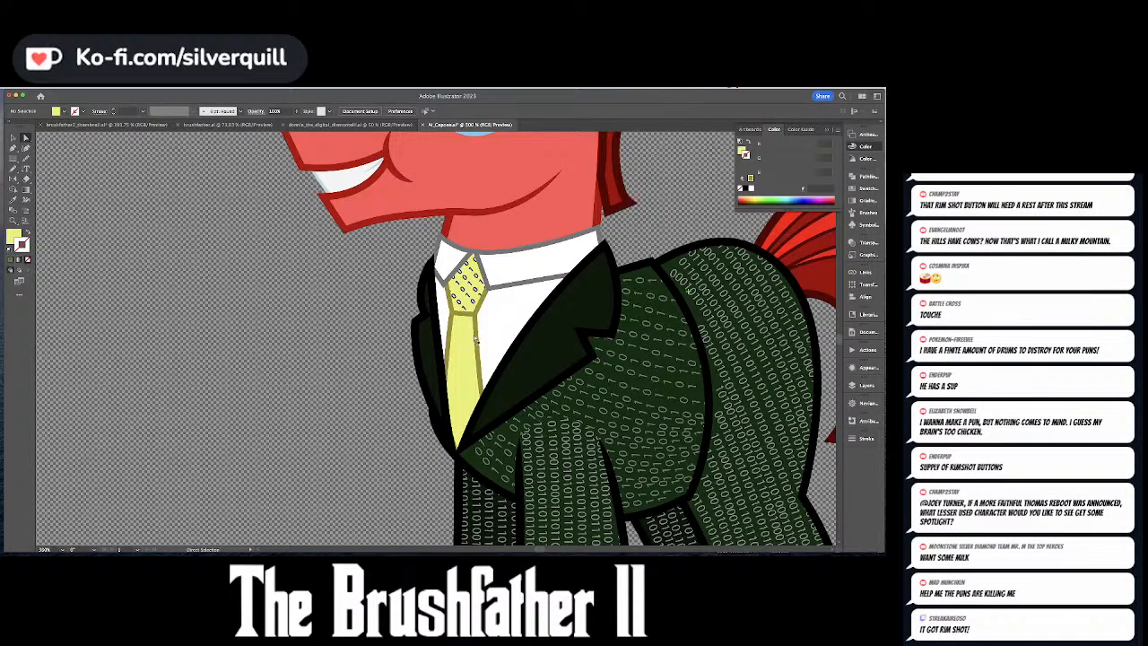
- Remove the fill from the stroked lower tie path so only its dark yellow outline remains
click(476, 338)
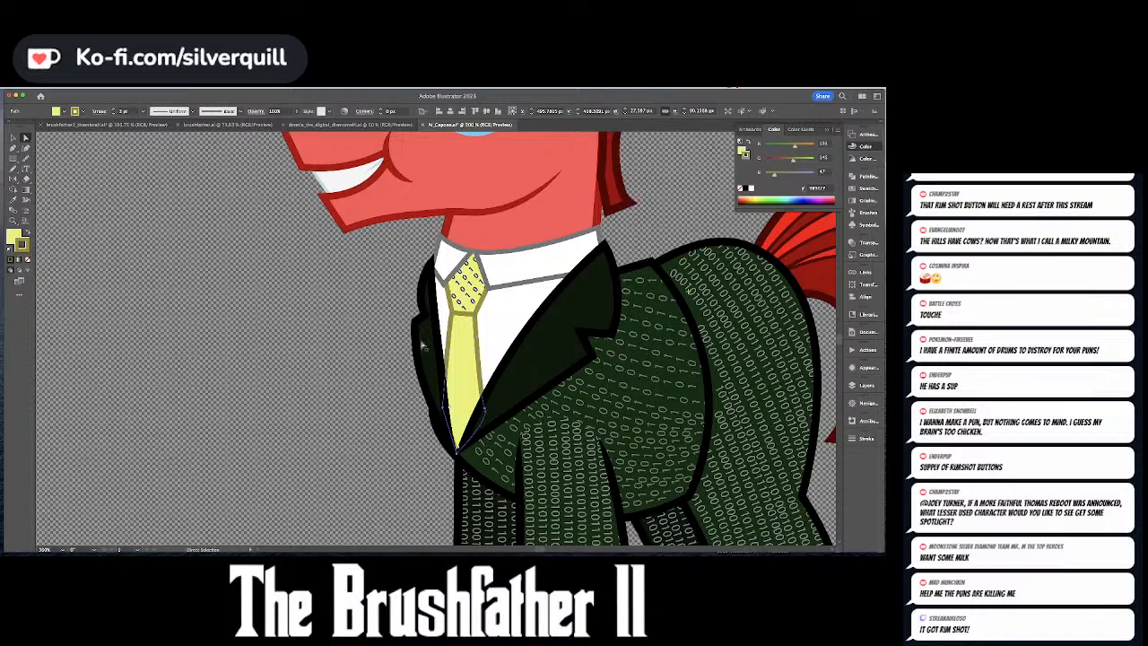
key(slash)
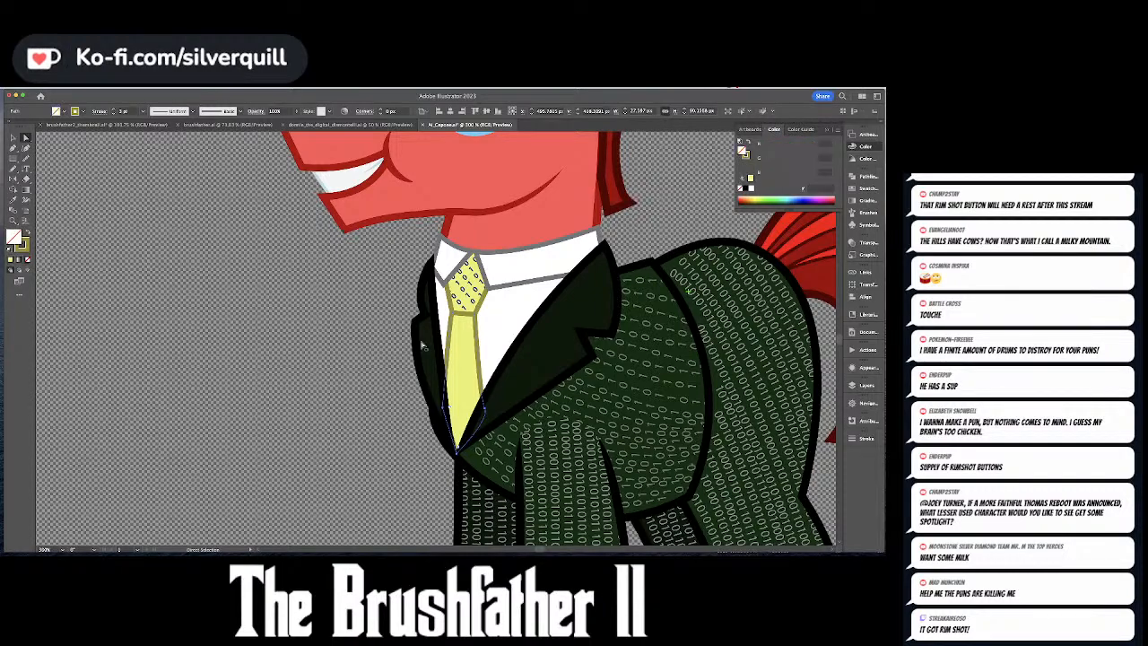
key(v)
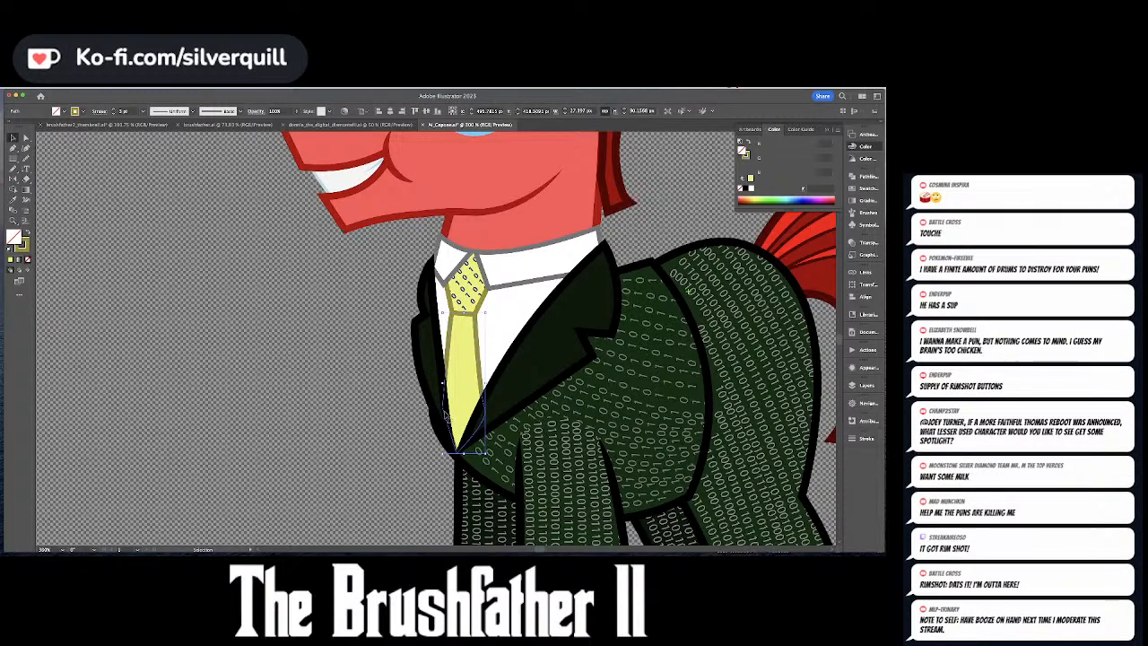
- Cut the lower tie's outline path with the Scissors tool at the widest point on each side
key(c)
click(443, 410)
click(484, 409)
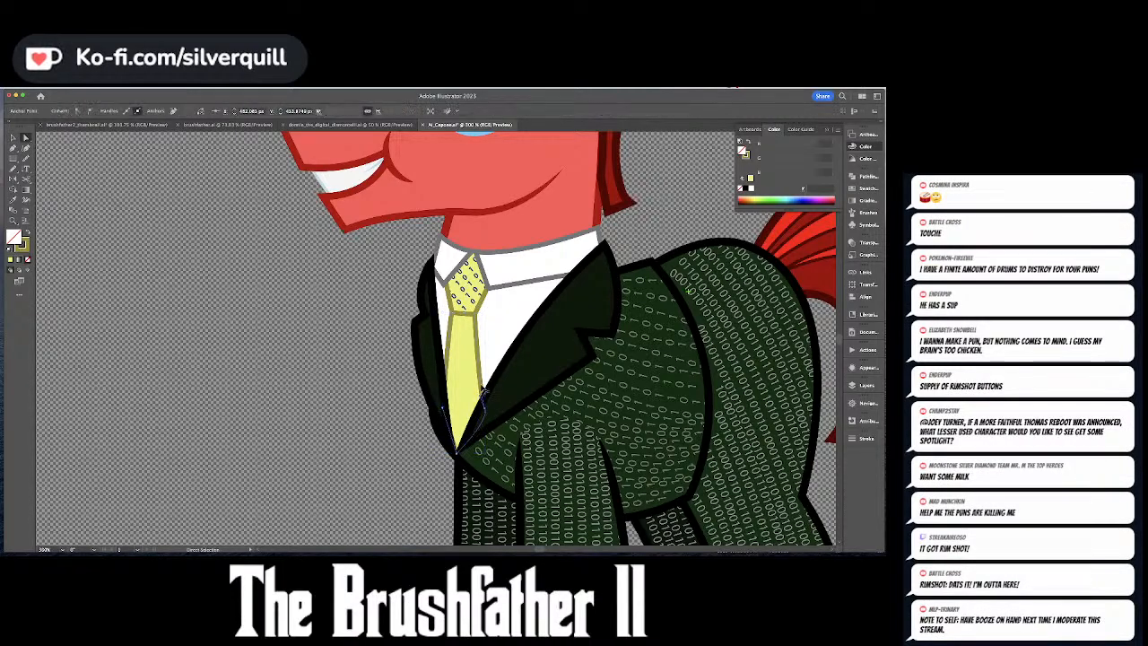
key(a)
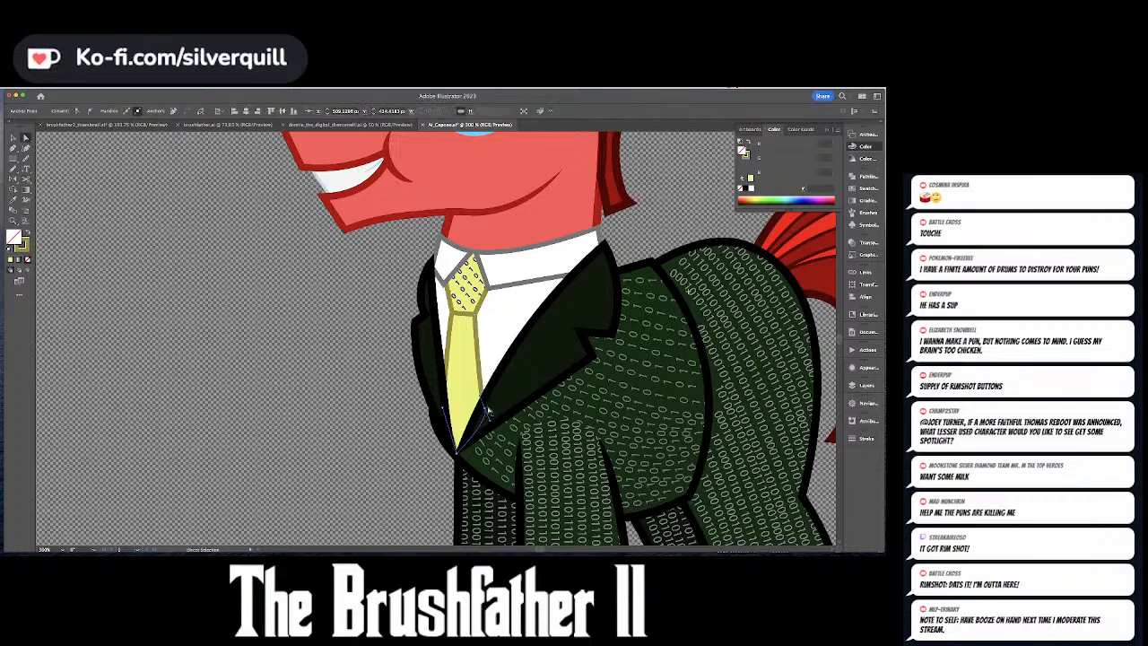
key(super+shift+a)
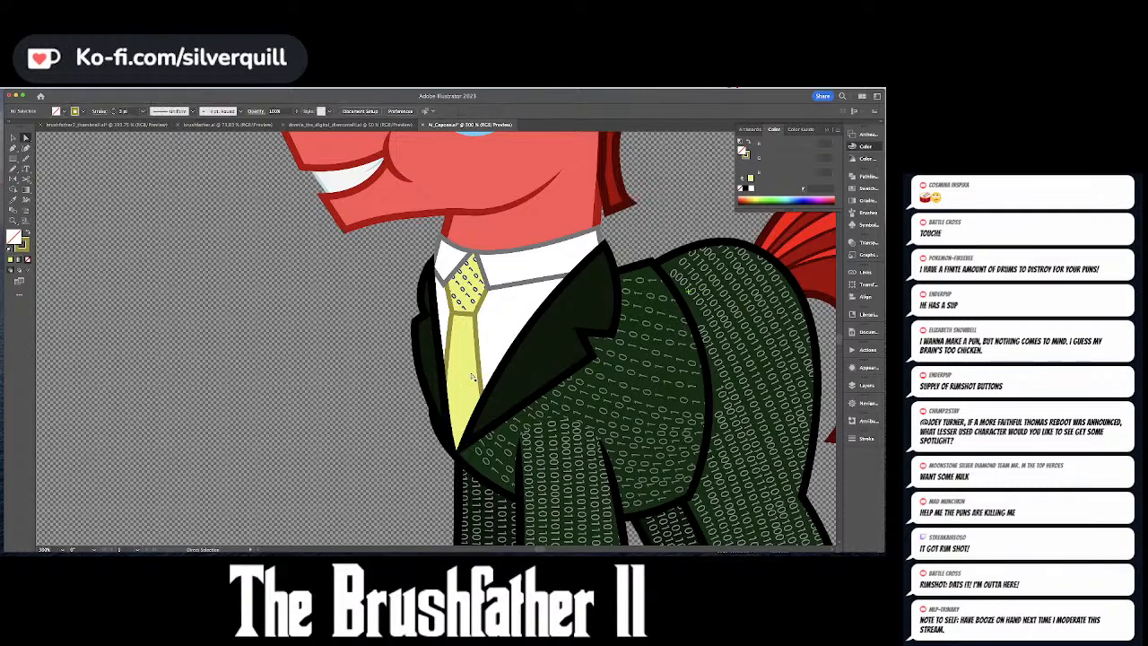
- Try to join the anchor points at the upper end of the lower tie's yellow fill
click(455, 316)
right_click(476, 316)
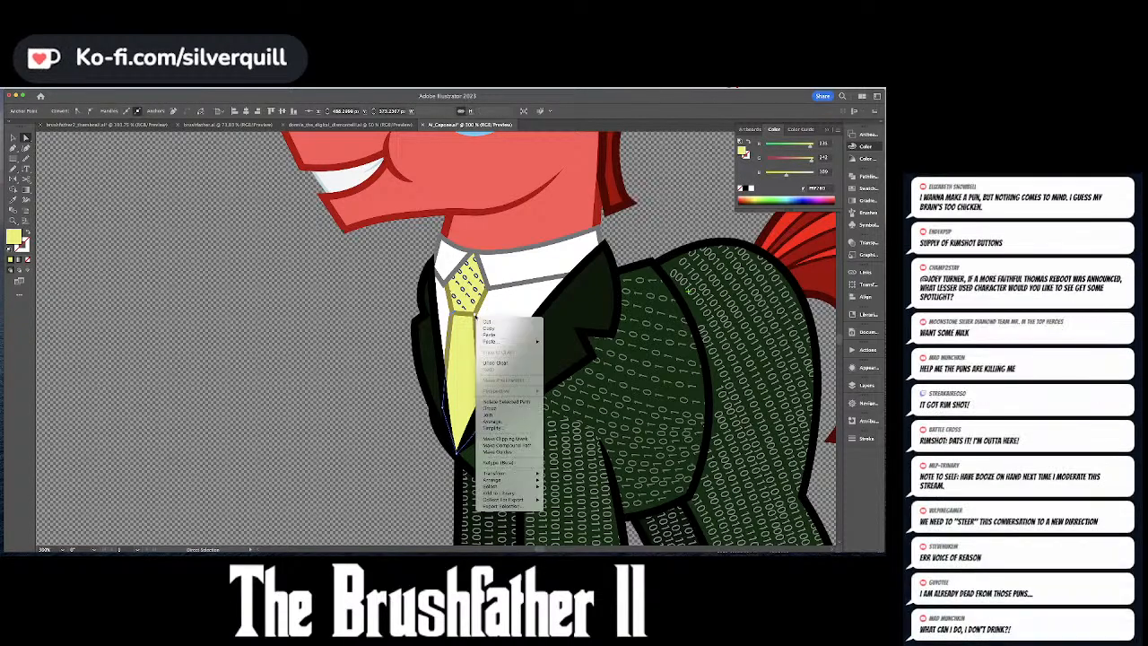
click(488, 414)
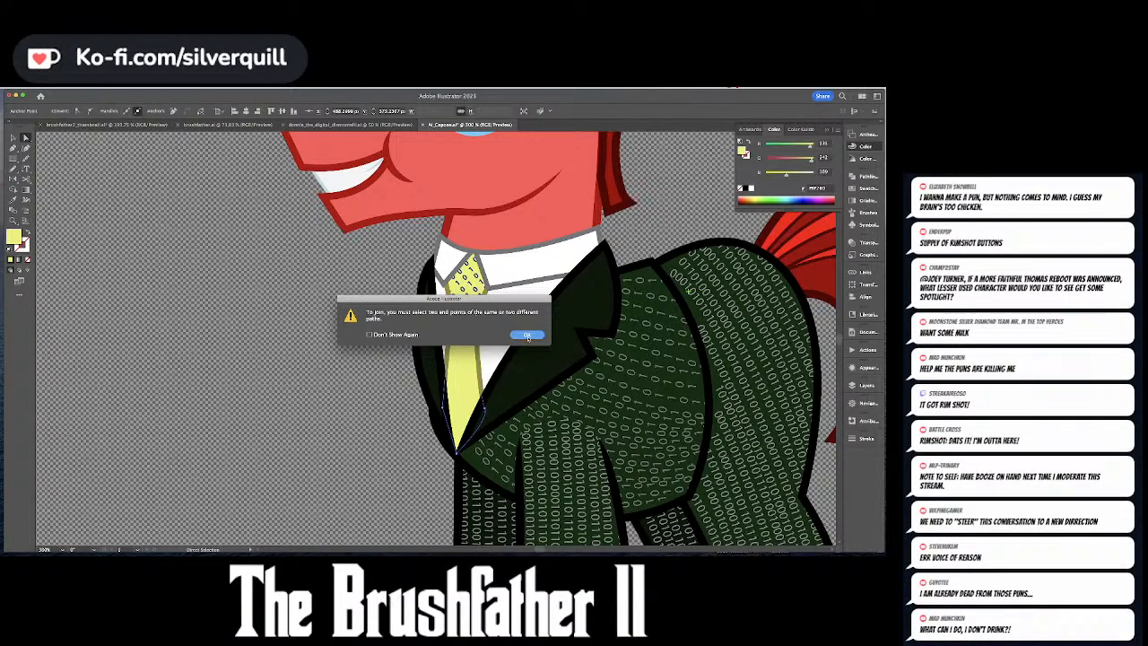
click(527, 336)
- Nudge the lower tie's yellow fill off the body to inspect its anchor points, and return it to its original place
click(466, 349)
key(shift+Left)
key(shift+Left)
key(shift+Left)
key(shift+Left)
key(shift+Left)
key(shift+Left)
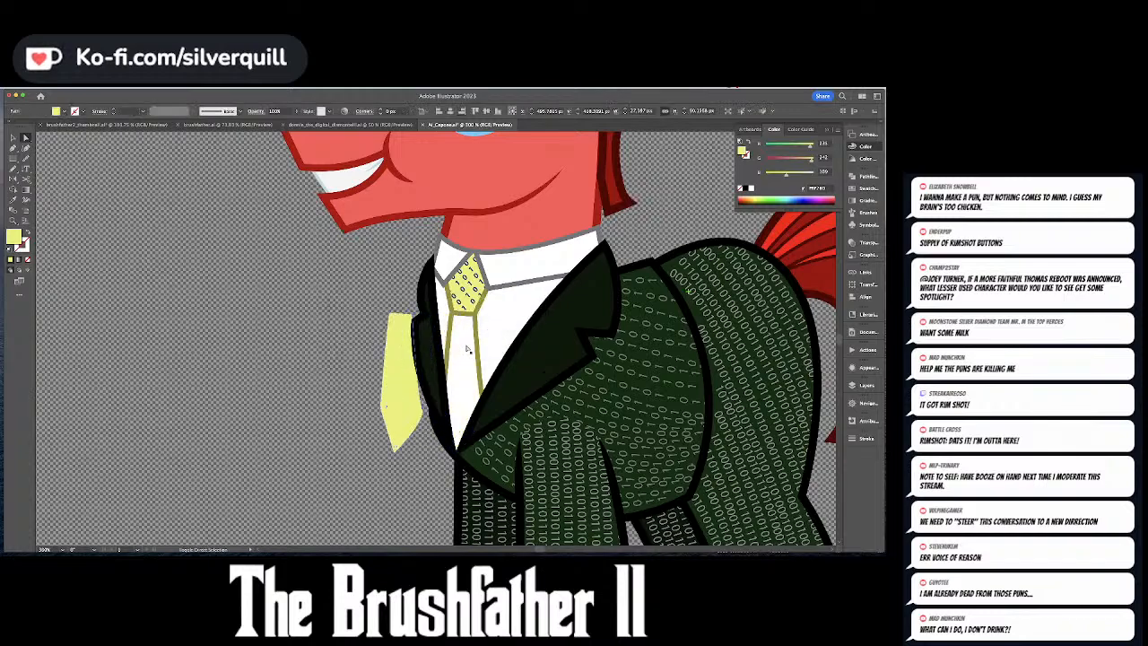
drag(340, 290, 401, 324)
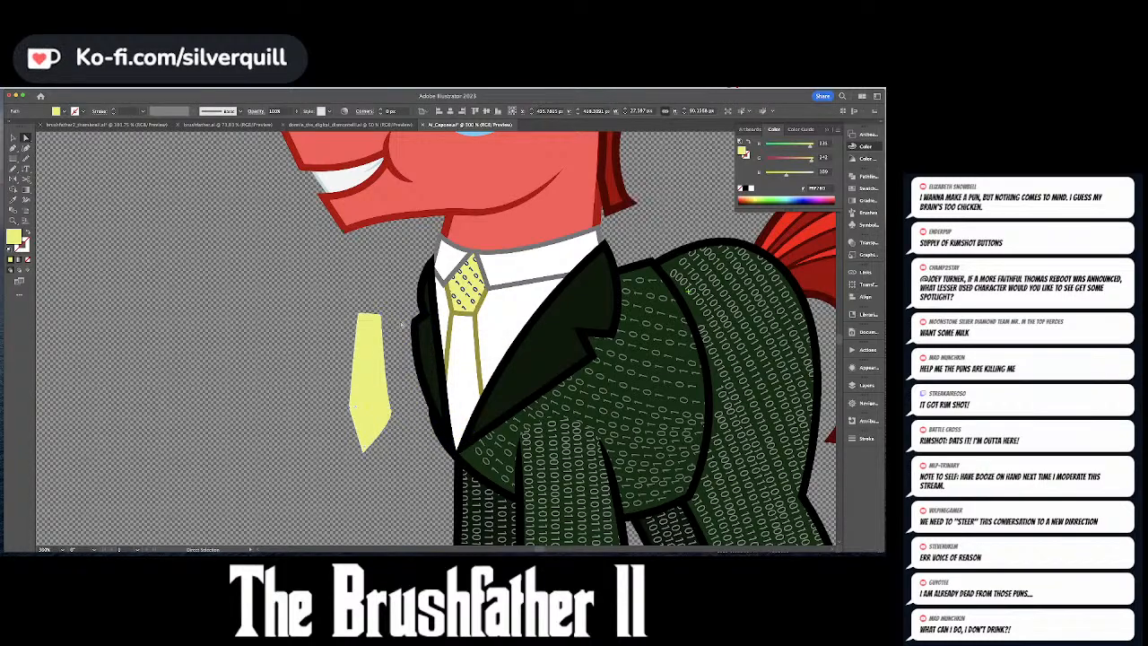
key(a)
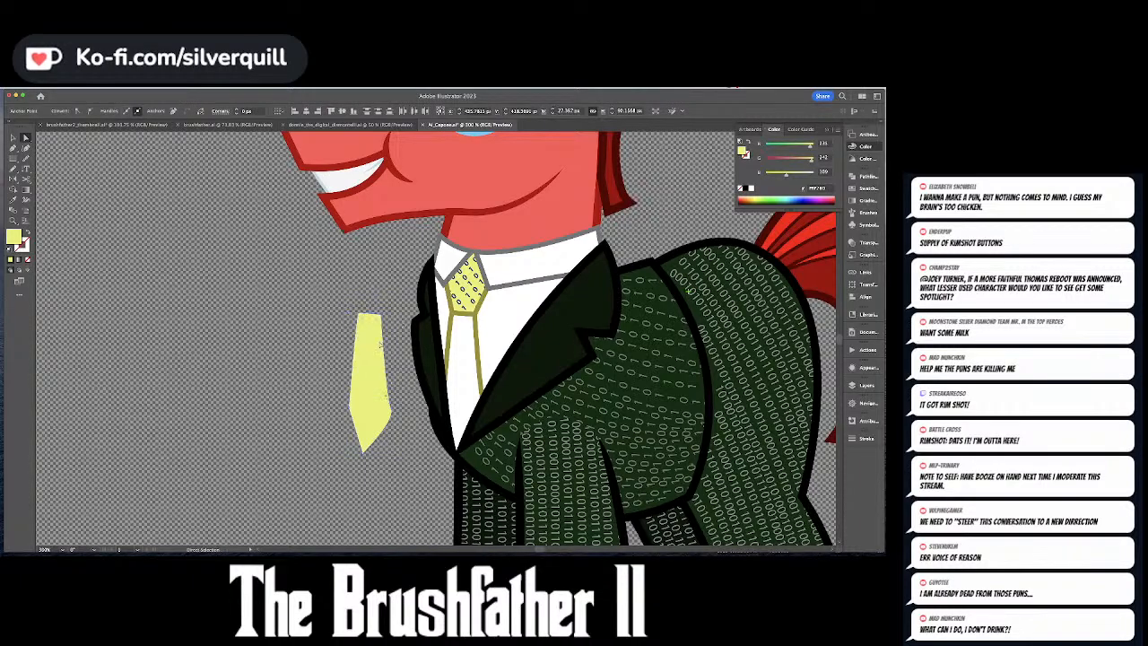
click(377, 349)
key(shift+Right)
key(shift+Right)
key(shift+Right)
key(shift+Right)
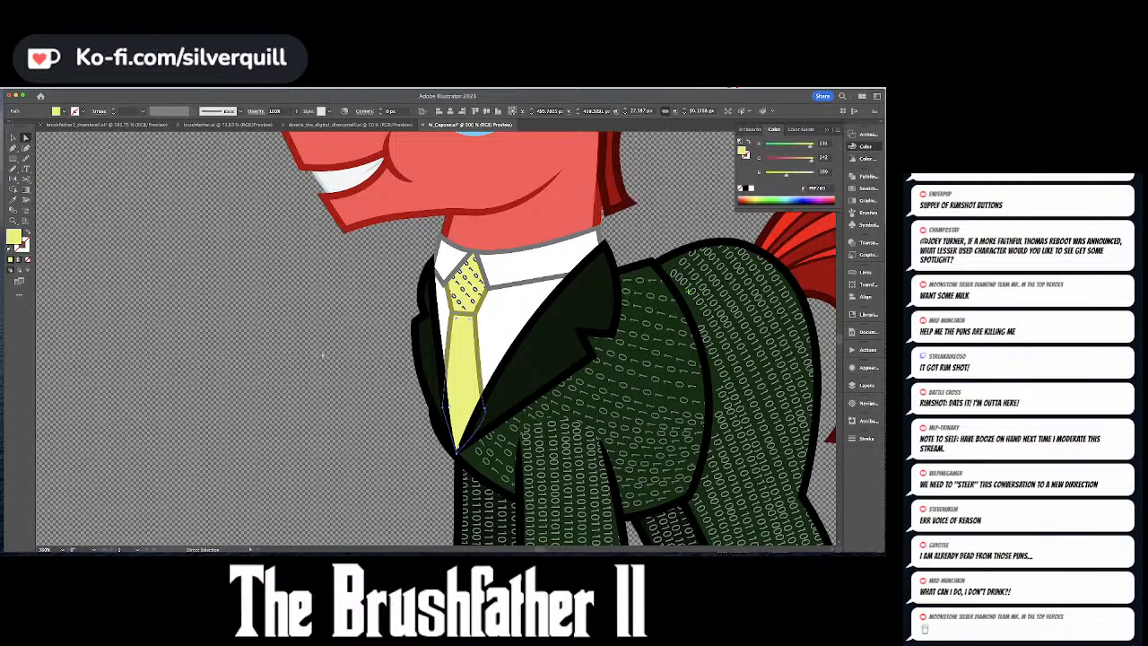
- Copy the dark blue binary text lines from the tie knot's clipping group and leave isolation mode
key(v)
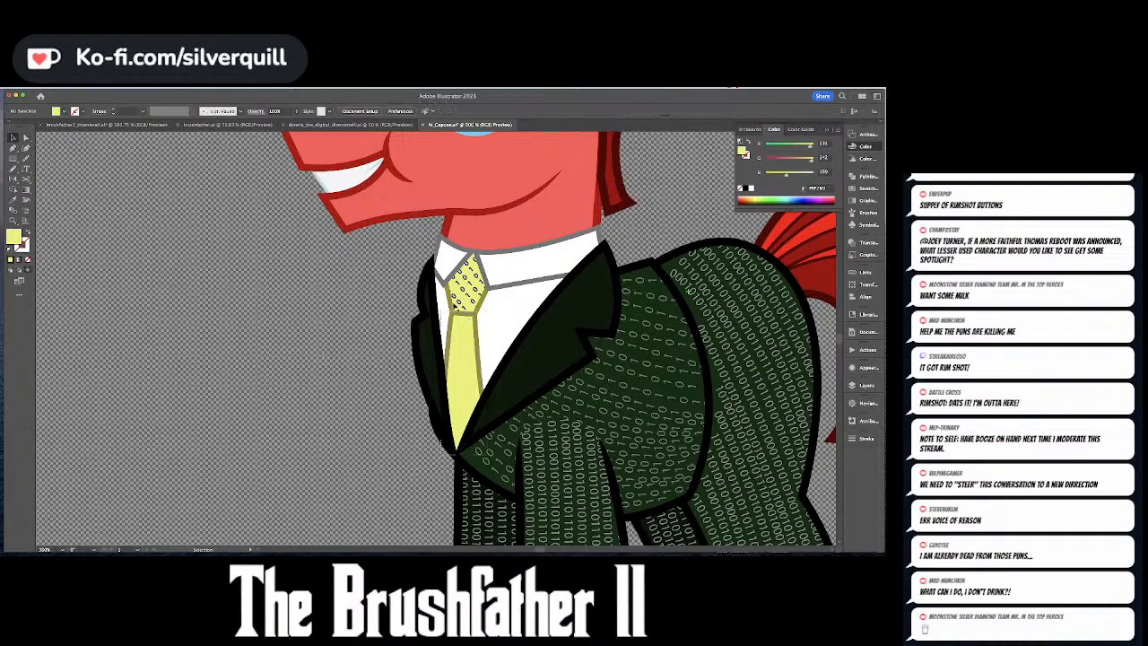
double_click(459, 300)
shift+click(464, 289)
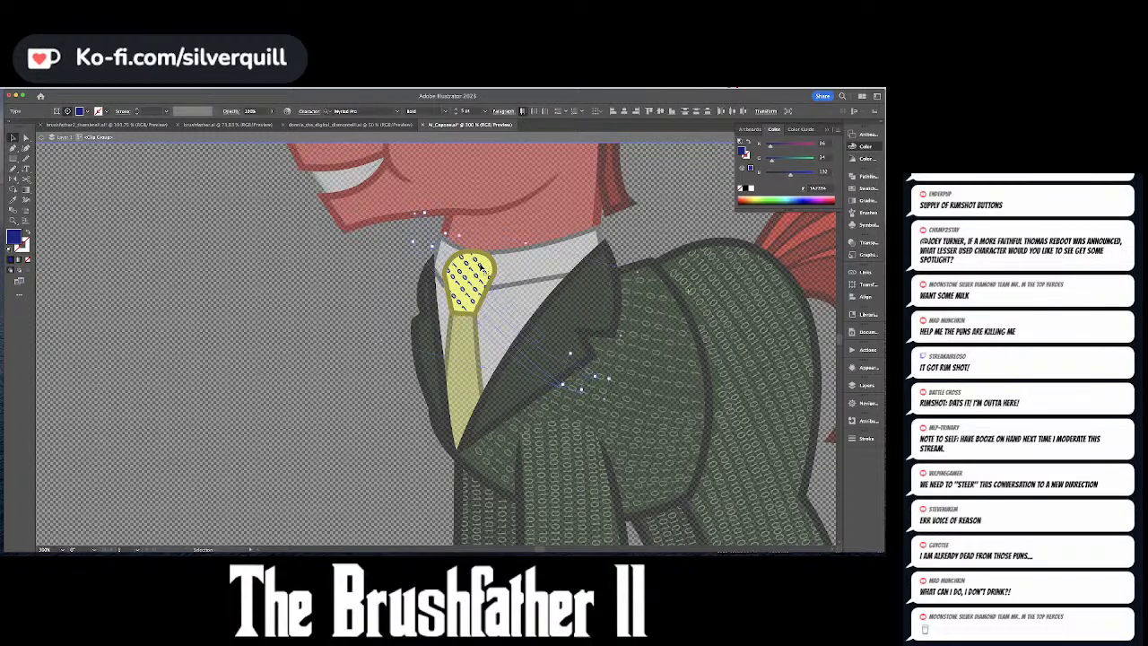
key(Escape)
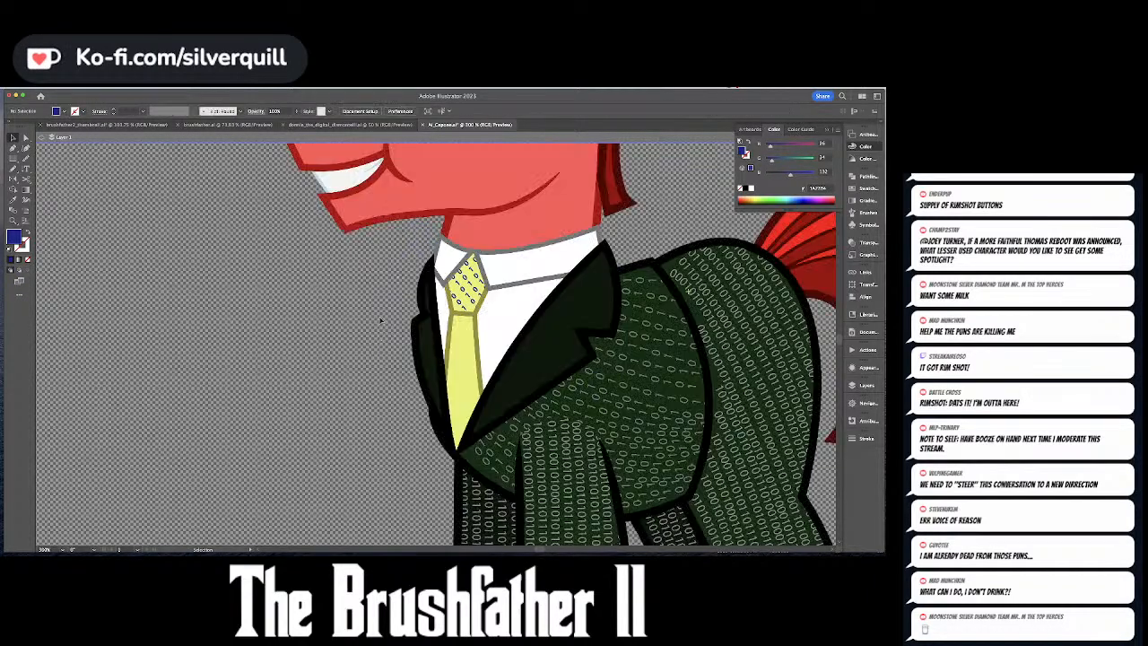
click(456, 348)
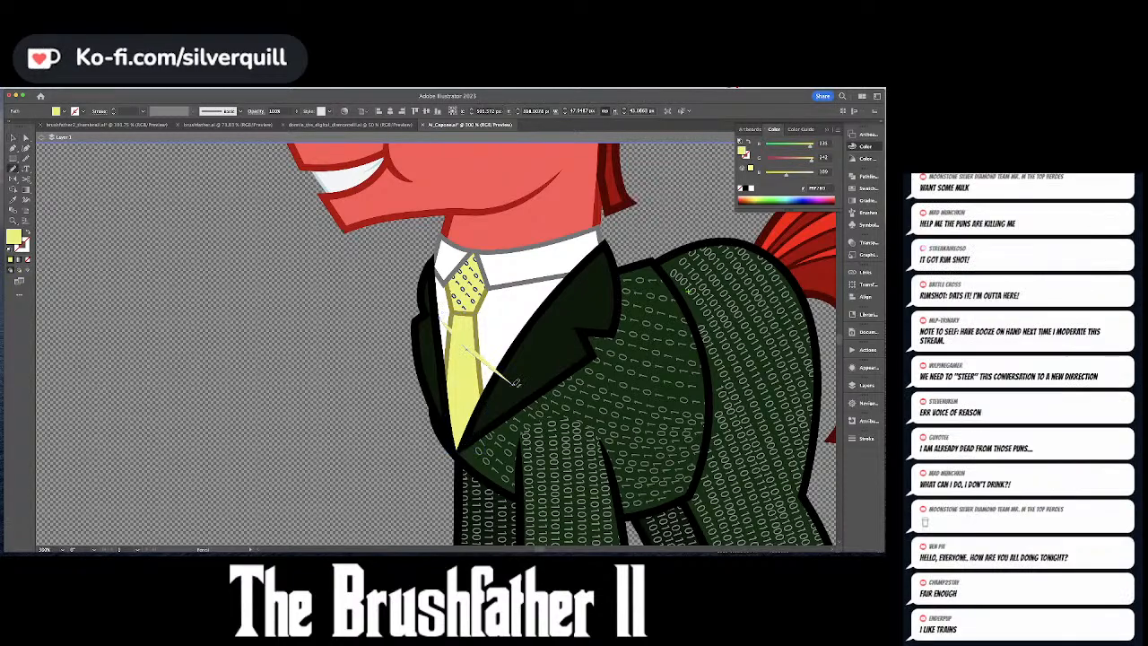
key(a)
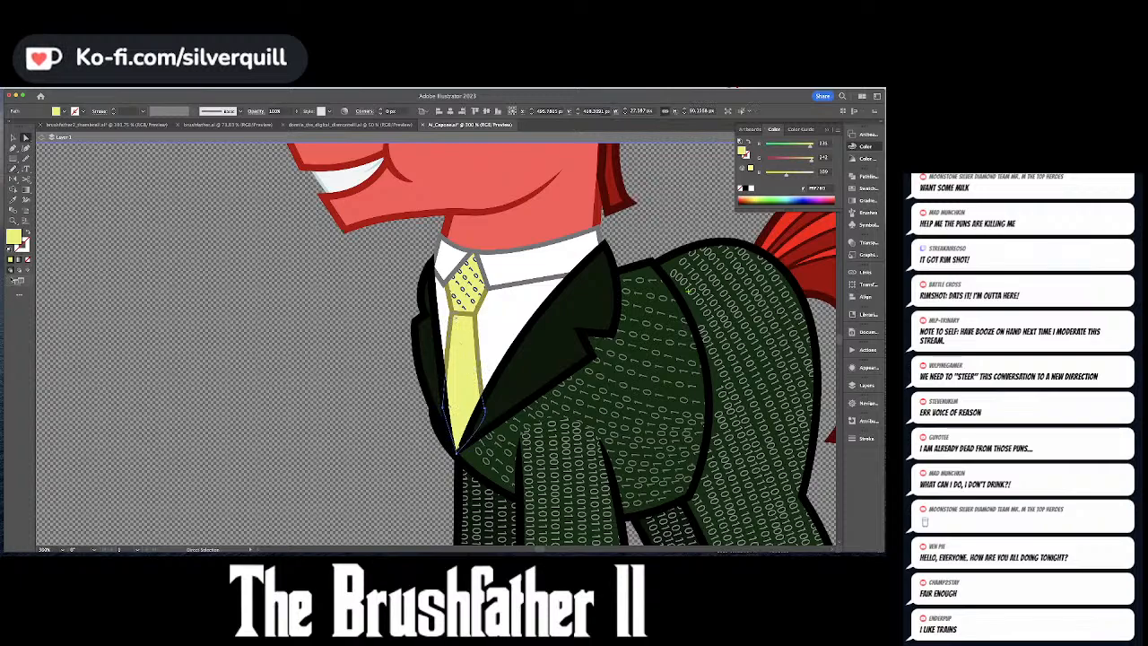
click(269, 305)
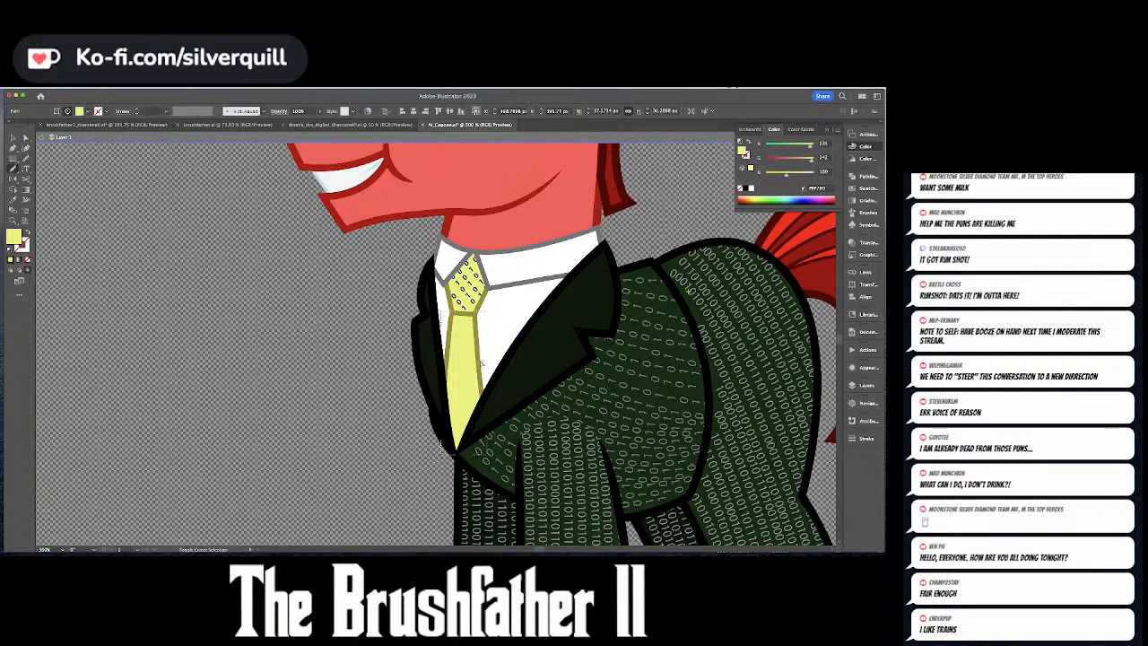
click(469, 357)
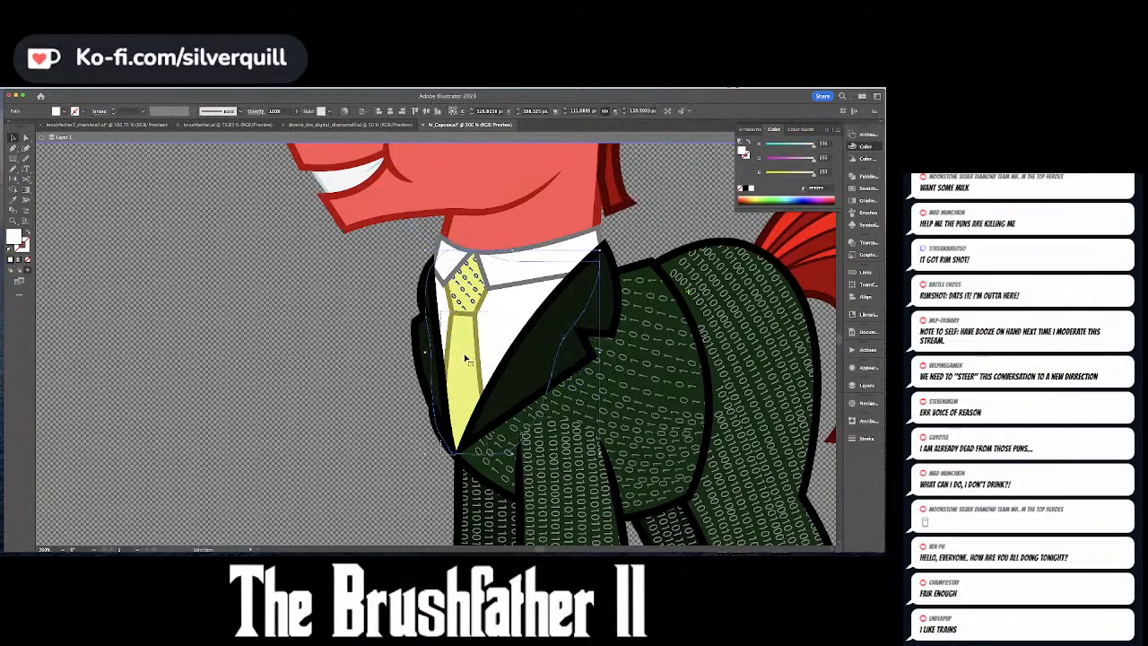
key(v)
double_click(464, 360)
key(a)
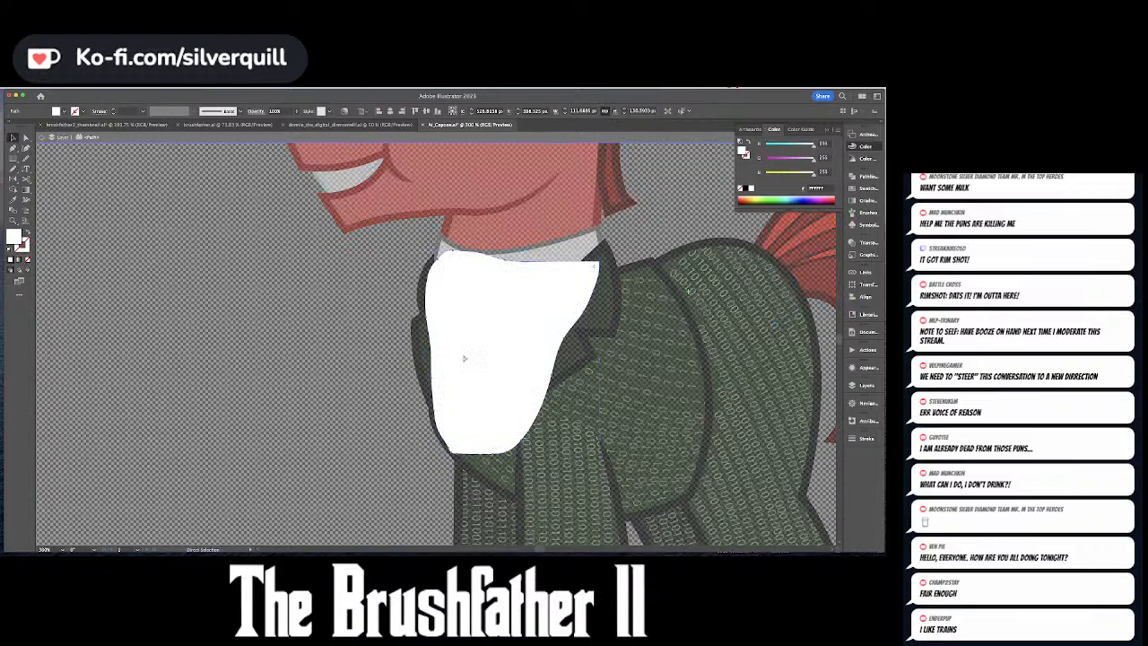
key(Escape)
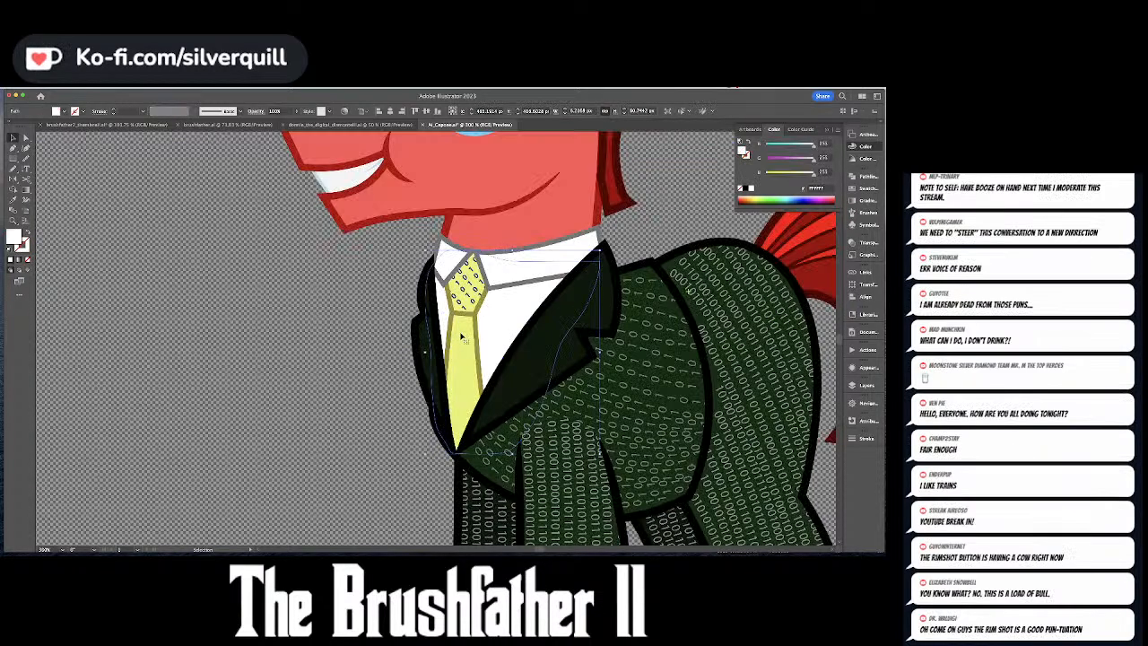
- Show the document's layer list and collapse the expanded groups to reach the lower tie's objects
click(866, 385)
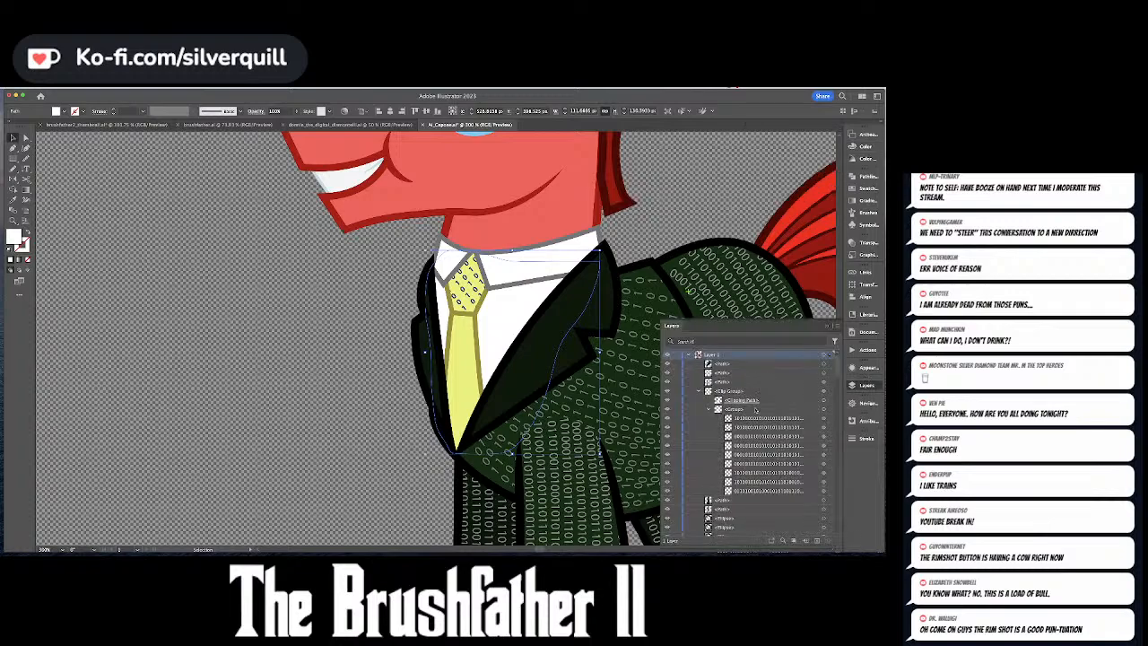
click(700, 391)
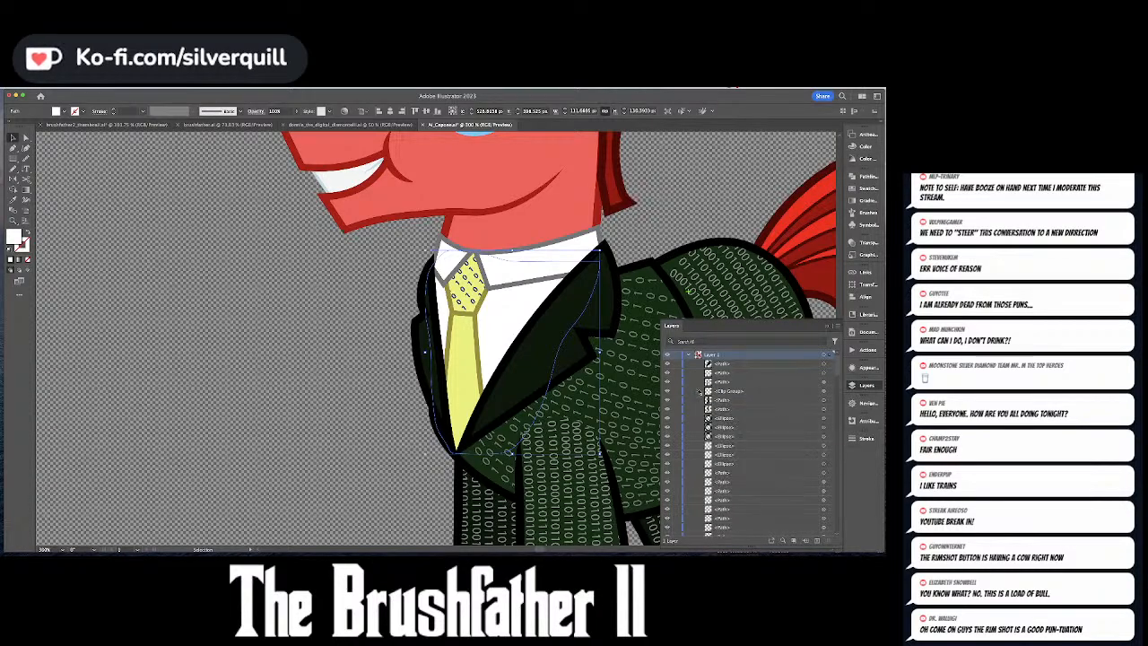
scroll(725, 444, down, 5)
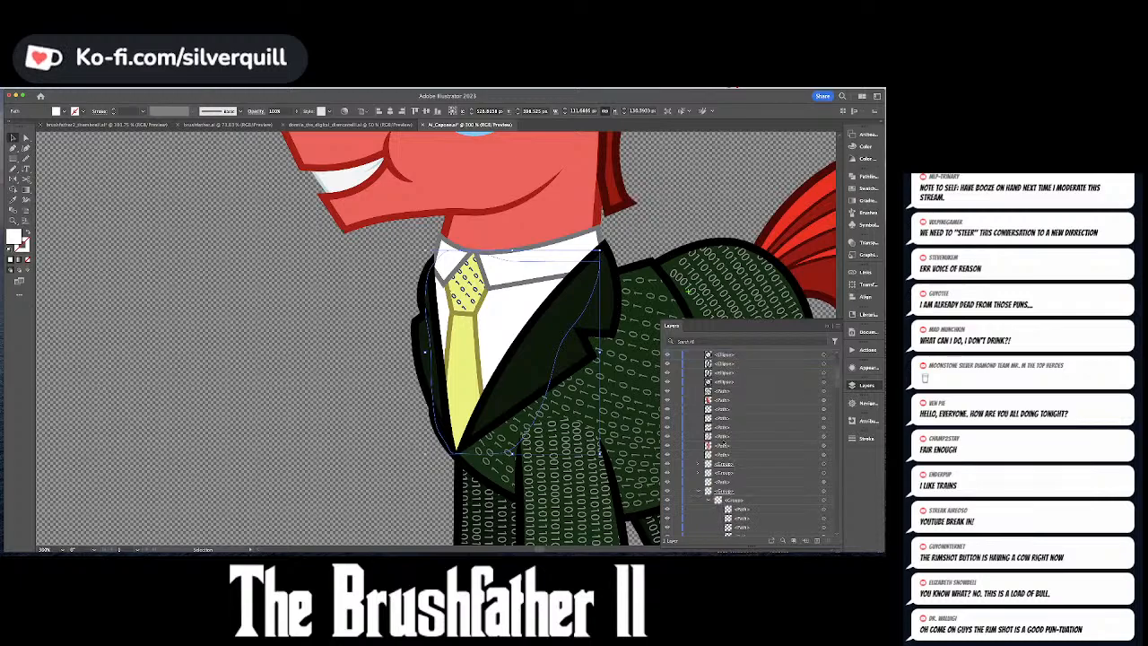
scroll(724, 439, down, 10)
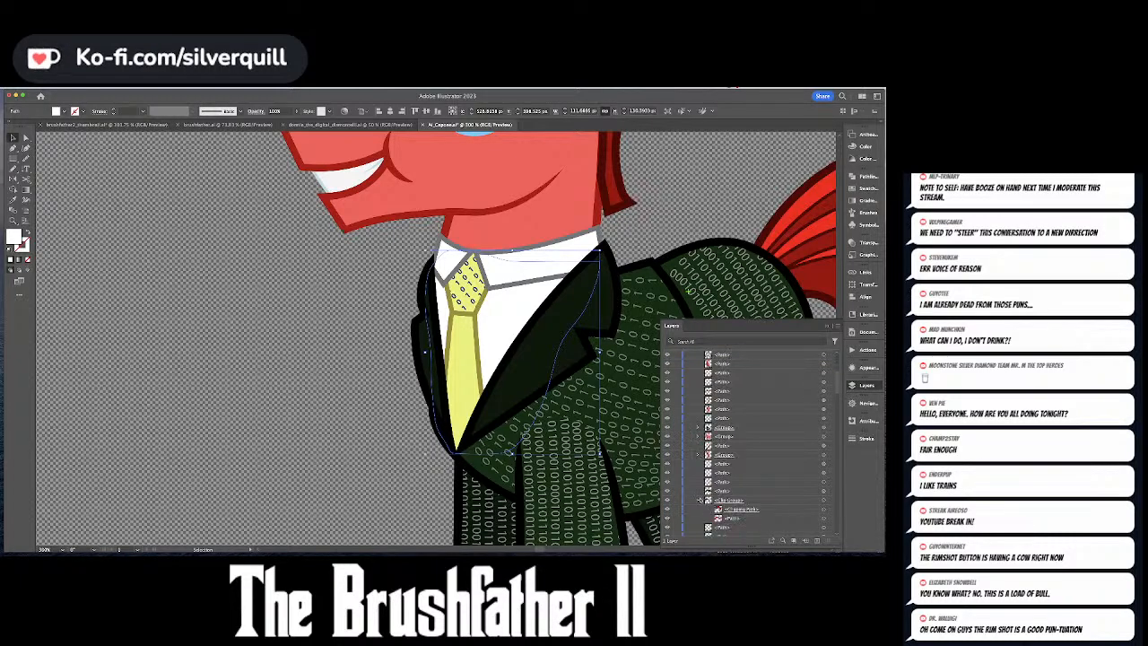
click(699, 500)
scroll(700, 499, up, 15)
key(a)
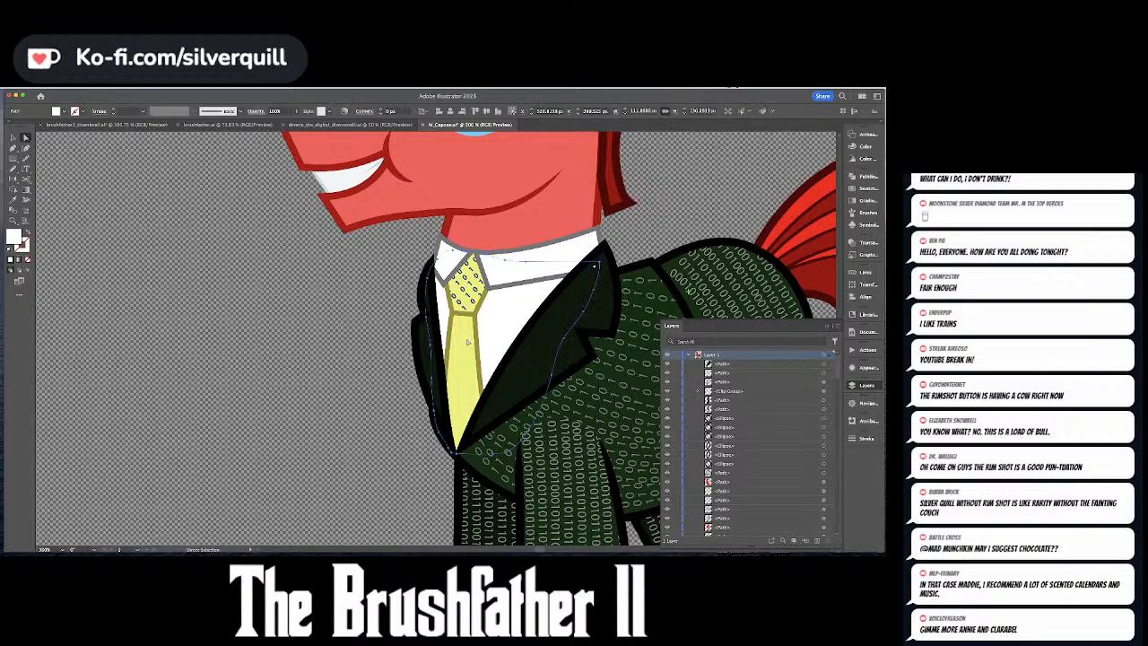
click(479, 337)
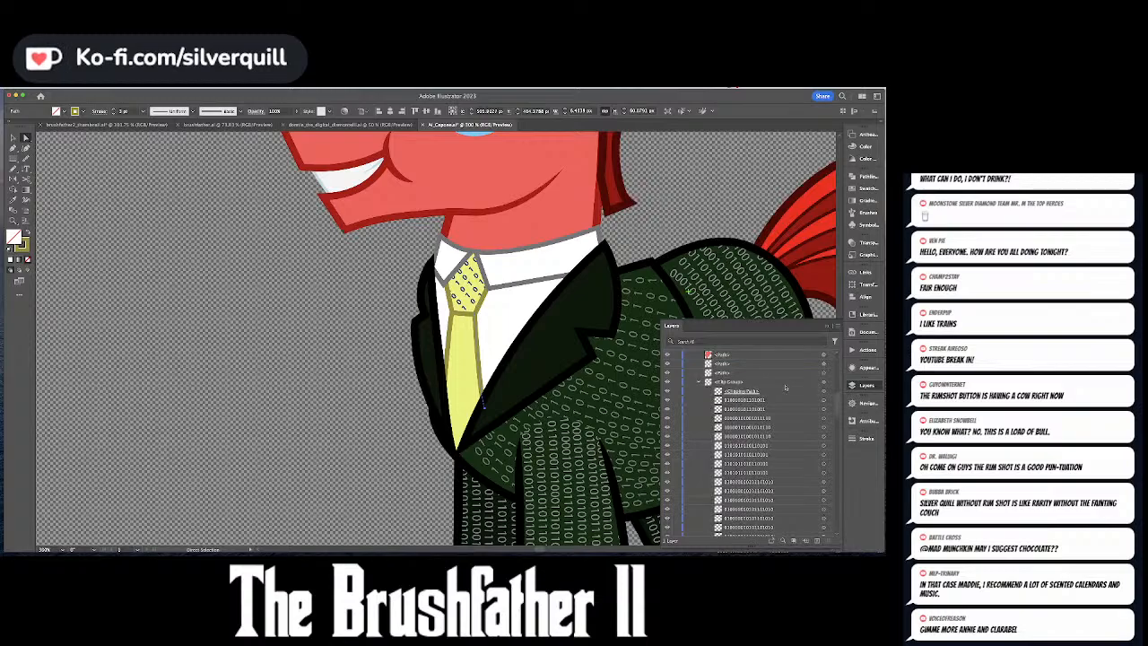
click(701, 382)
scroll(701, 381, down, 1)
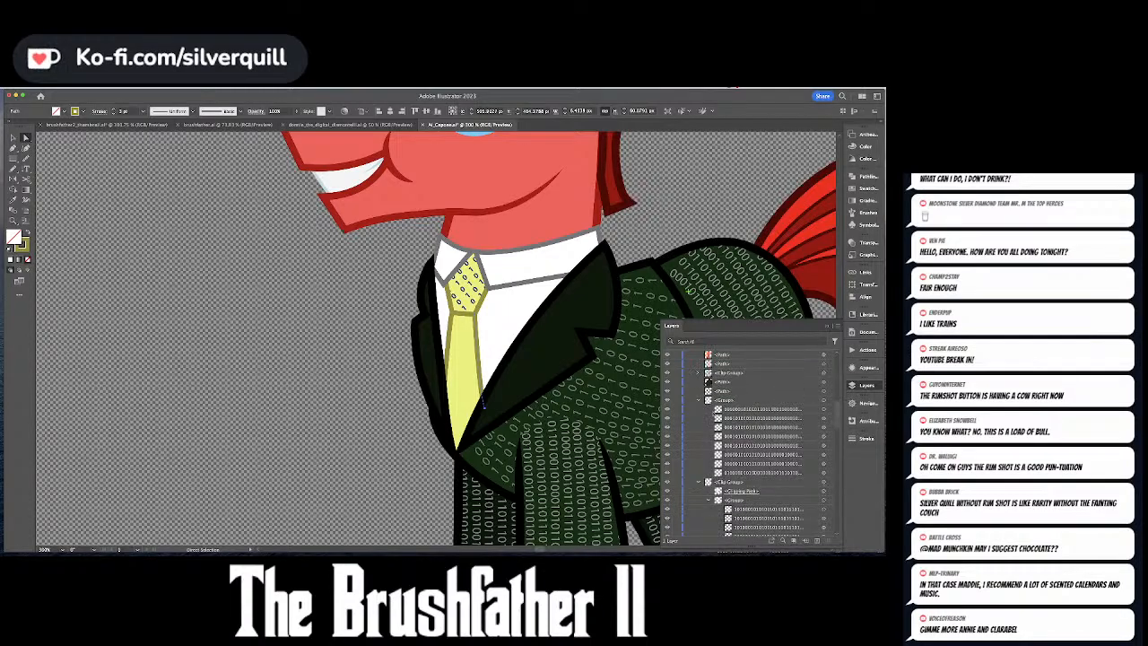
click(697, 400)
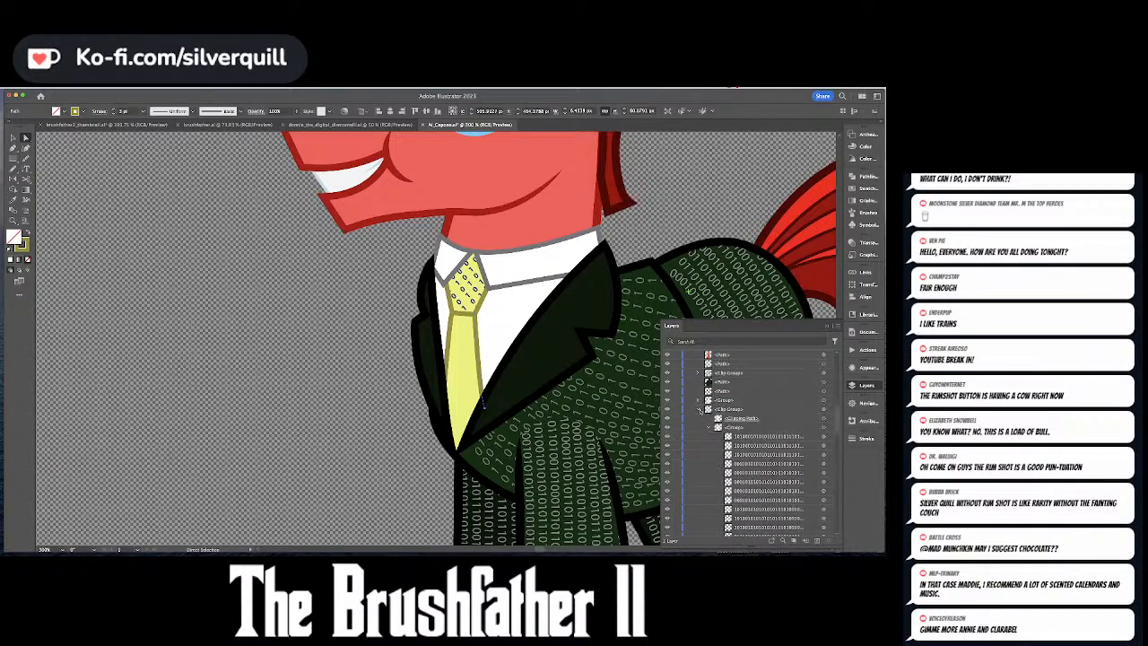
click(700, 410)
scroll(700, 410, down, 5)
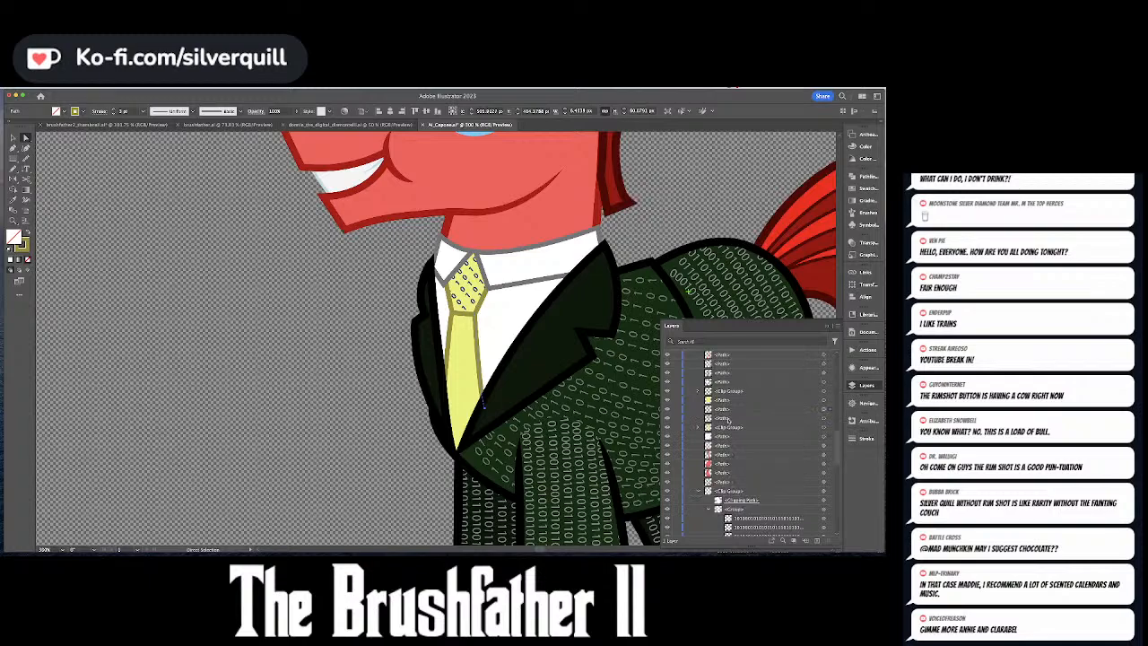
- Target the clipping path in the lower tie's clip group and paste the copied binary text lines in front
click(824, 419)
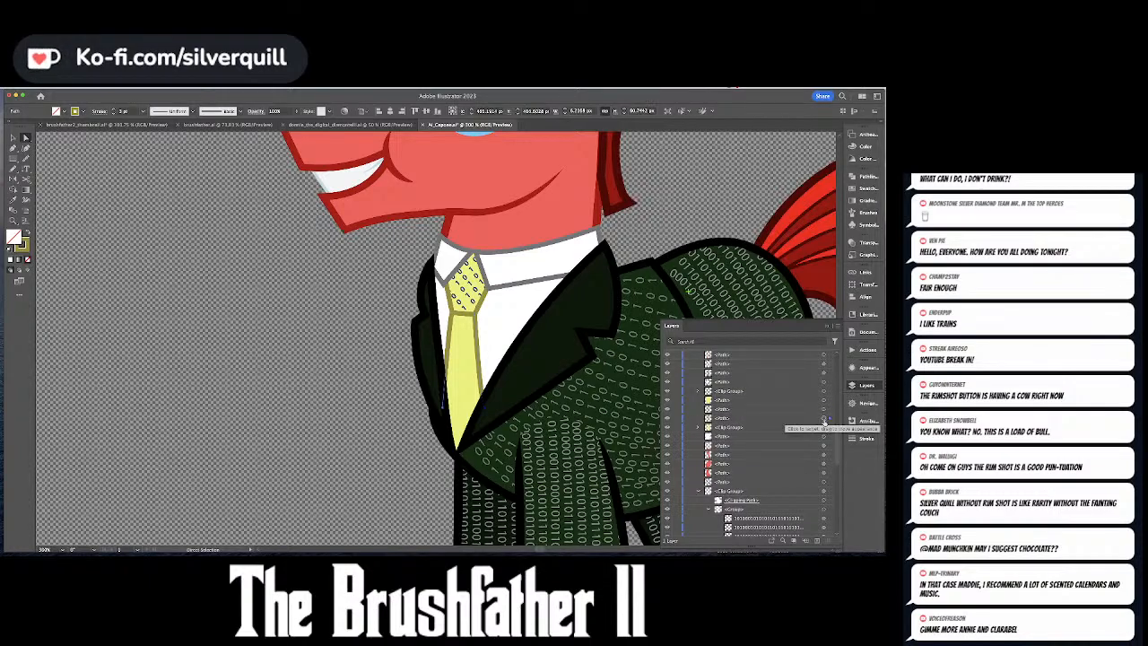
click(825, 428)
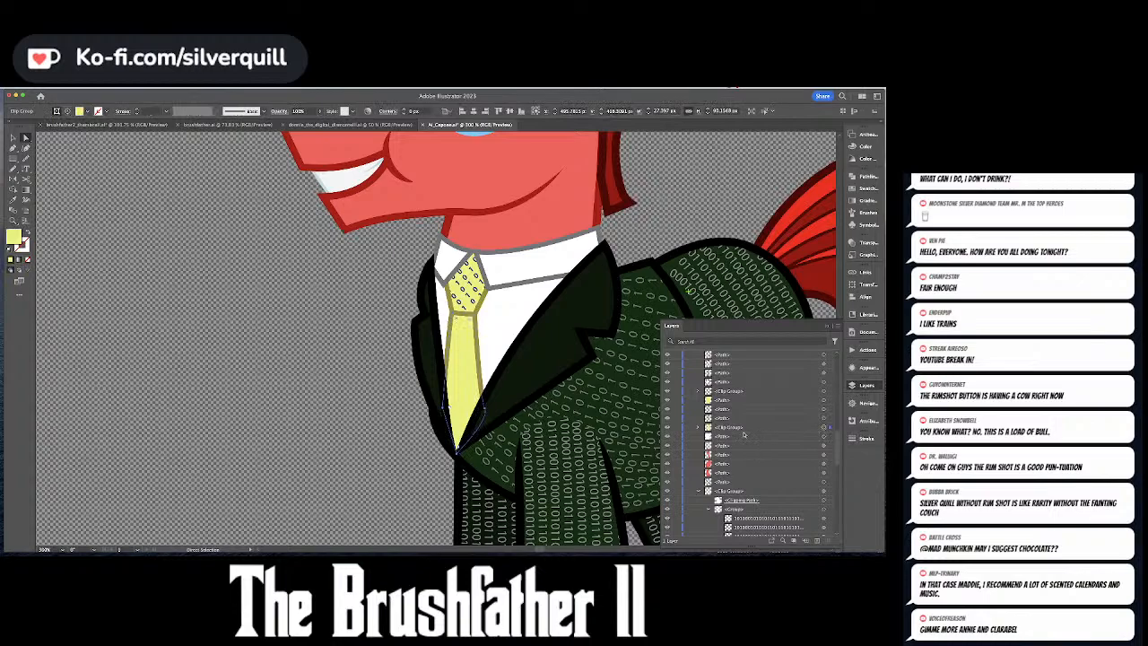
click(698, 427)
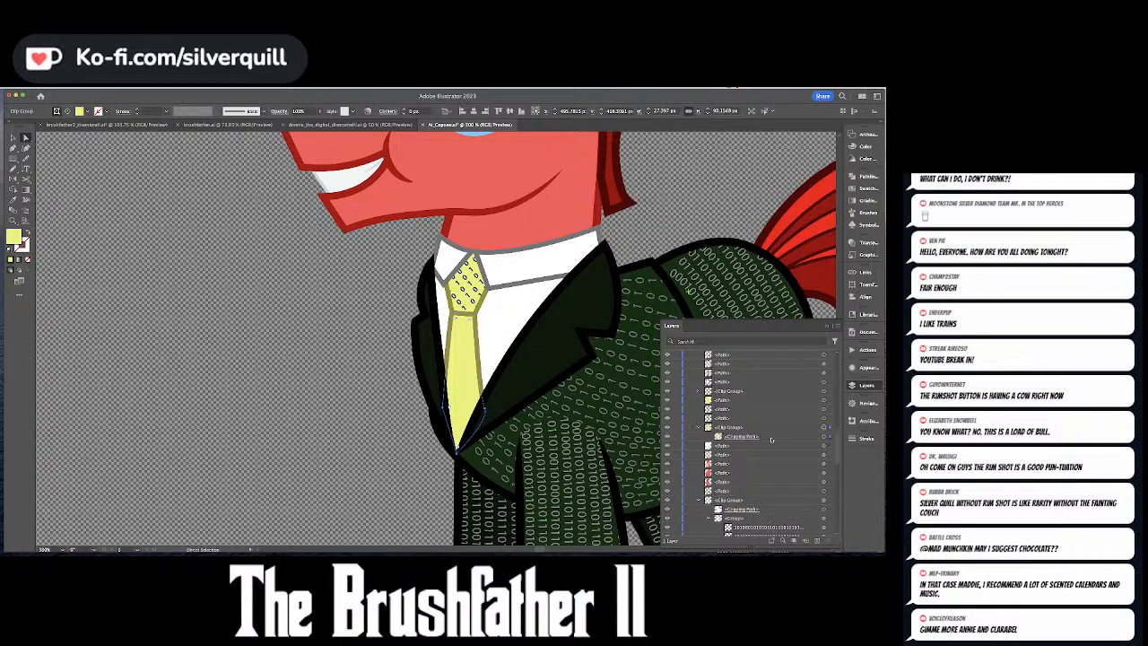
click(824, 437)
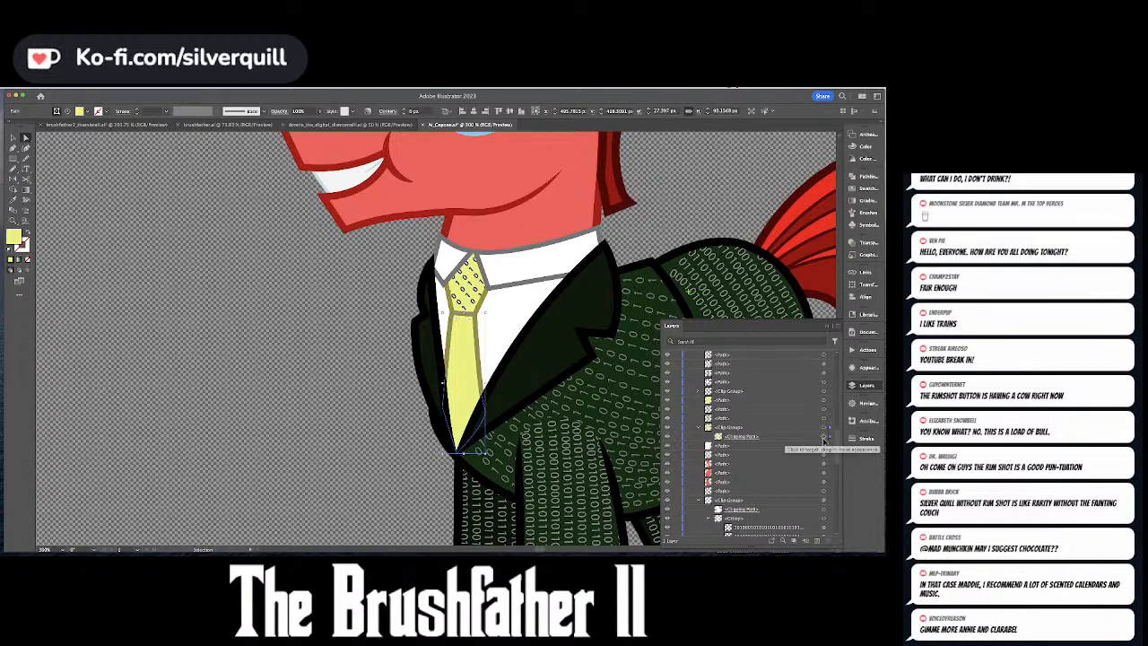
key(super+f)
key(v)
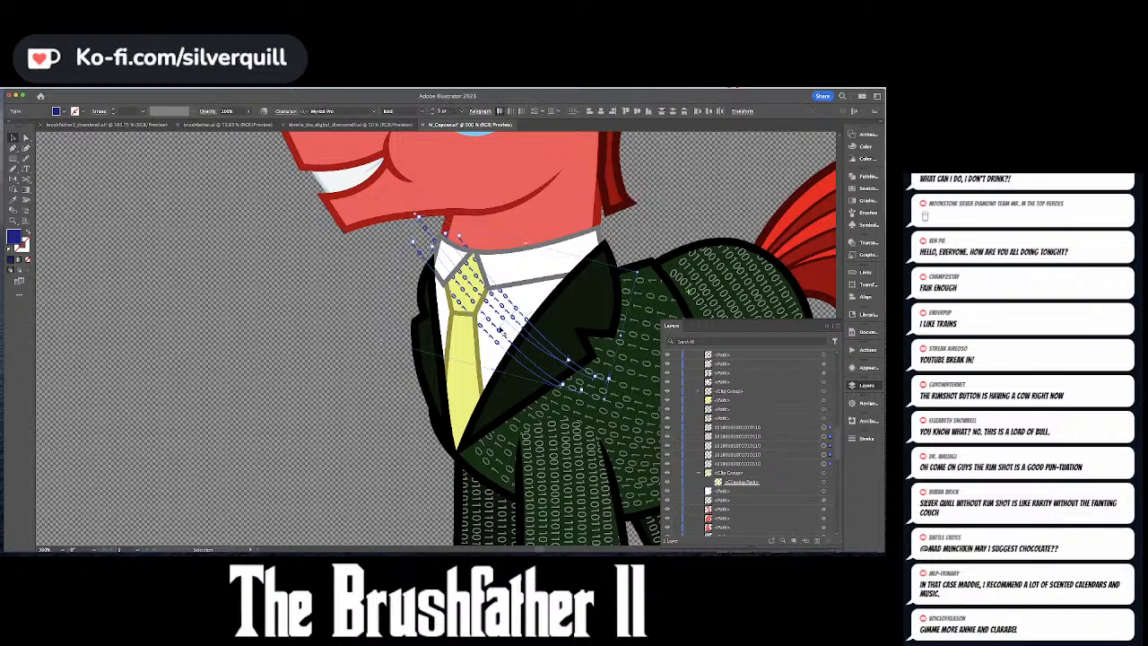
- Group the pasted binary text lines and move the group into the lower tie's clip group
shift+click(500, 332)
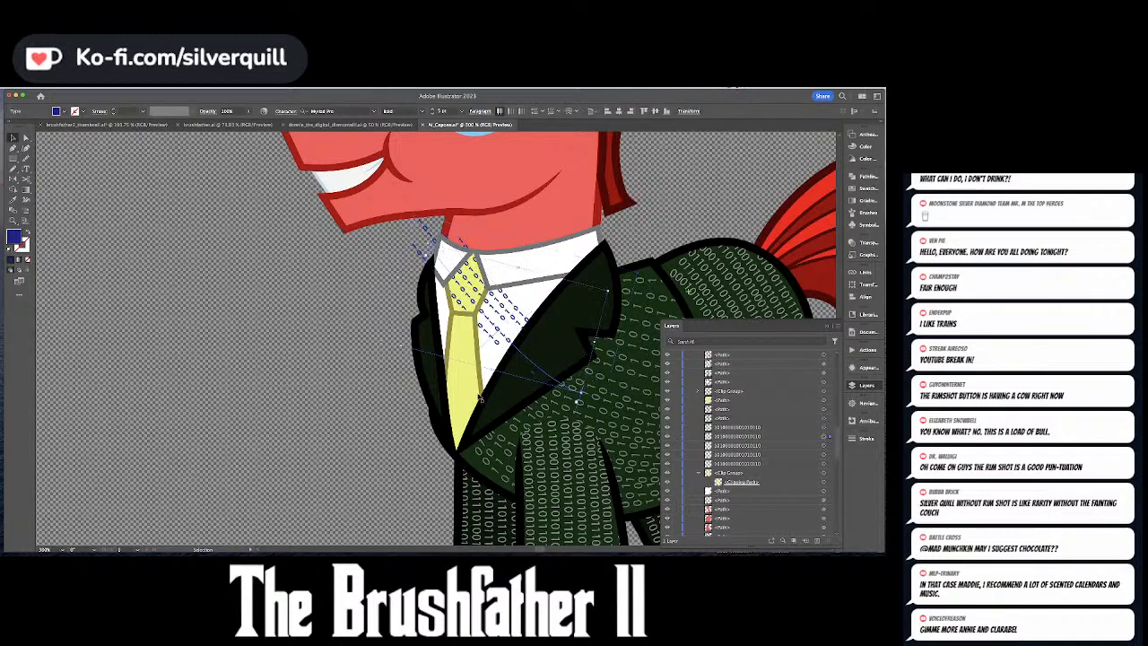
shift+click(502, 332)
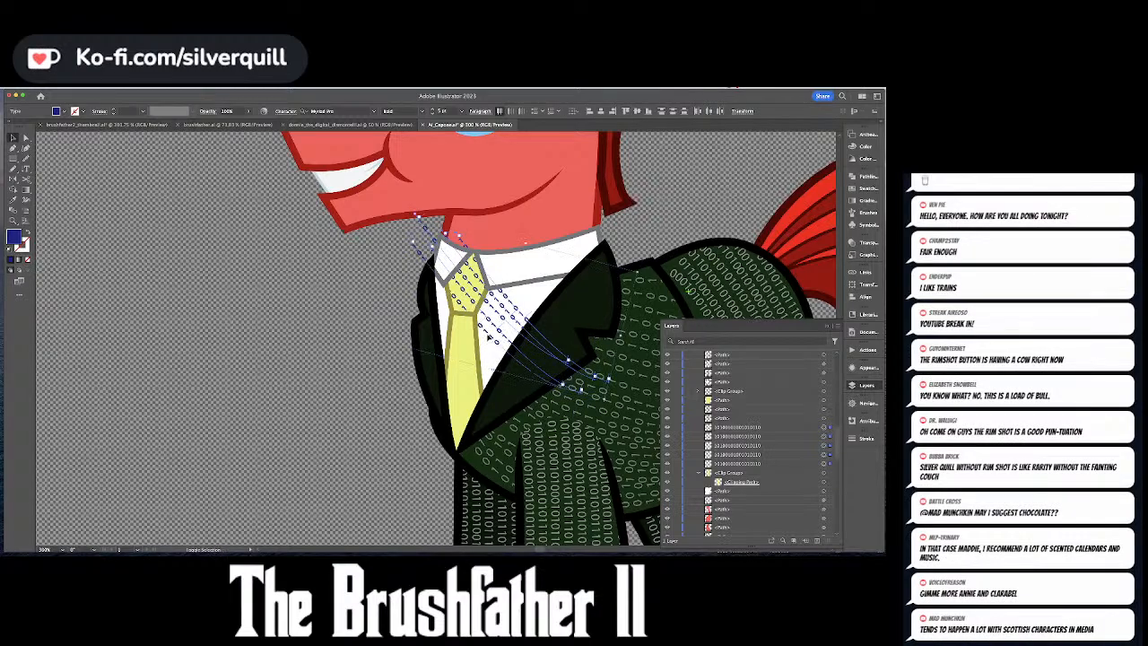
key(ctrl+g)
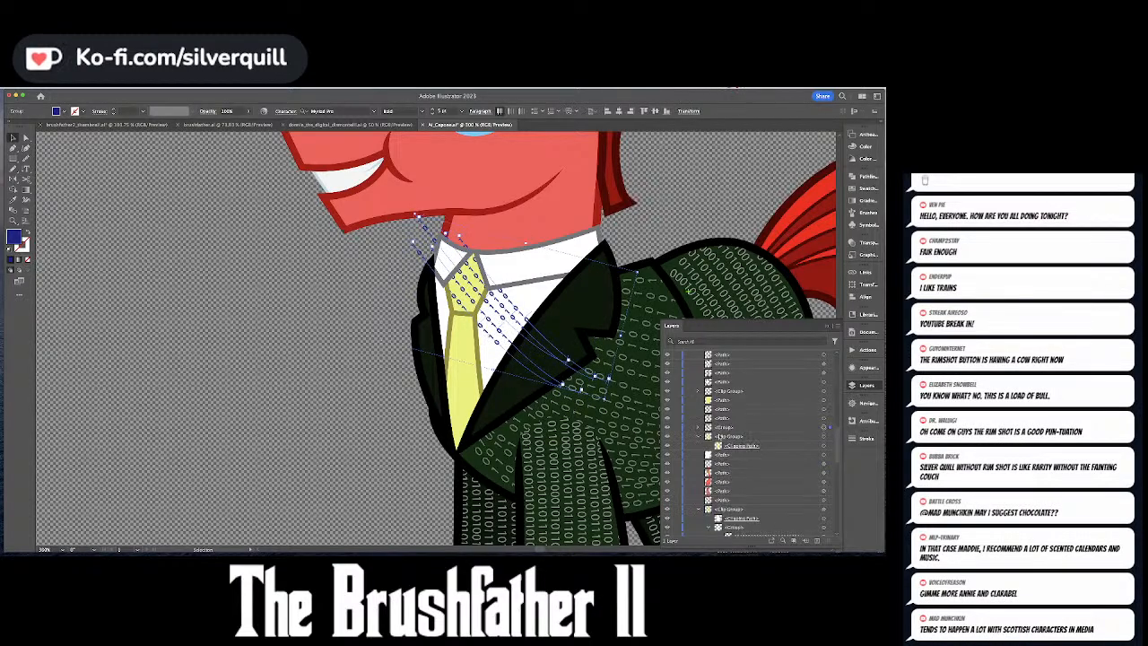
drag(714, 435, 725, 452)
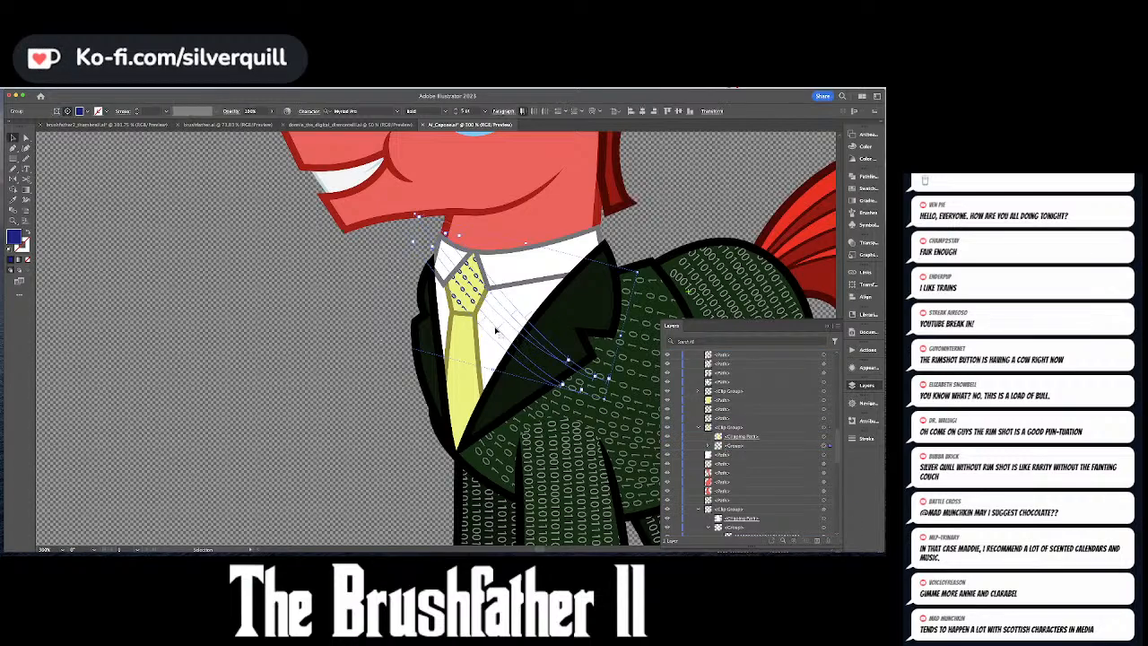
- Place the clipped binary text group over the lower tie and rotate it slightly in isolation mode
drag(504, 330, 478, 408)
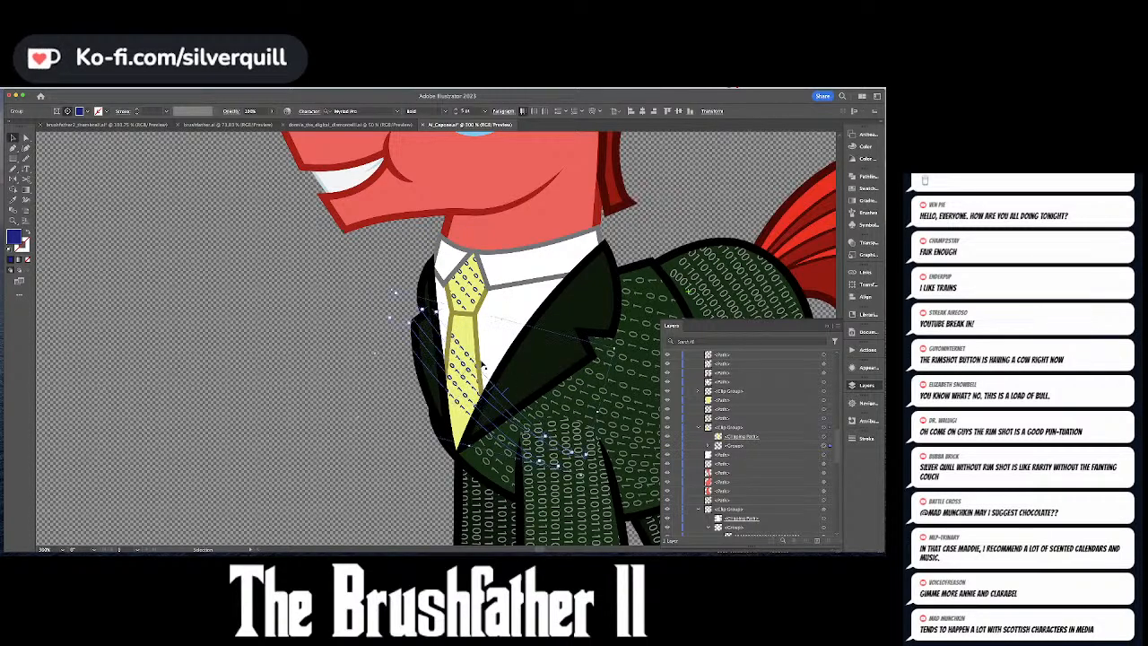
double_click(465, 368)
click(464, 368)
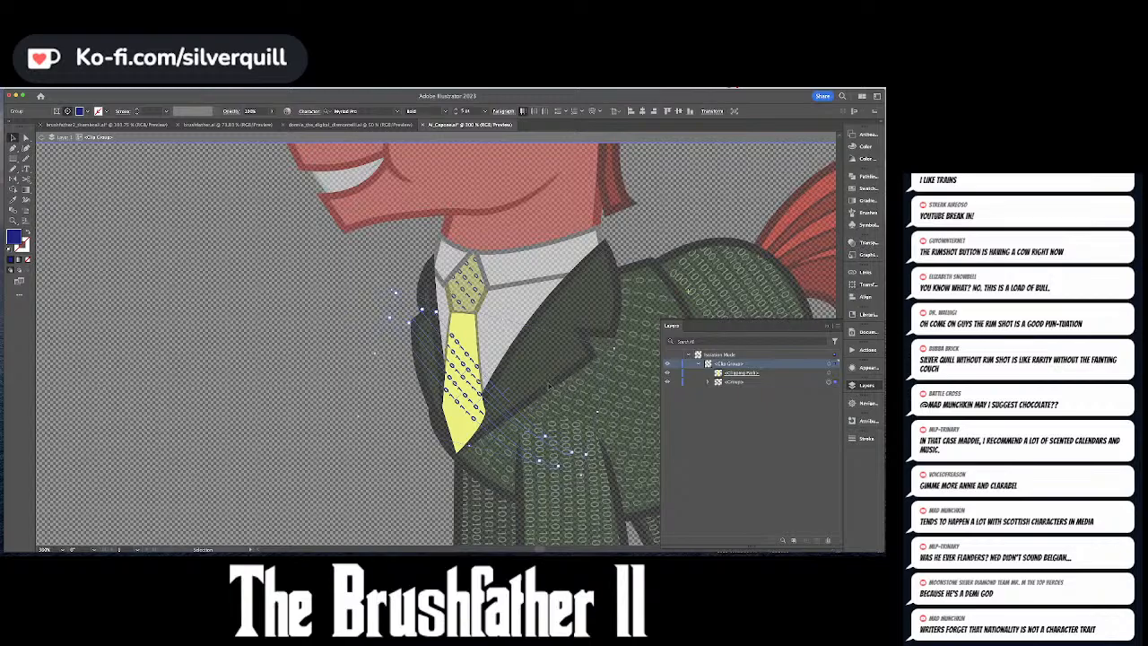
key(e)
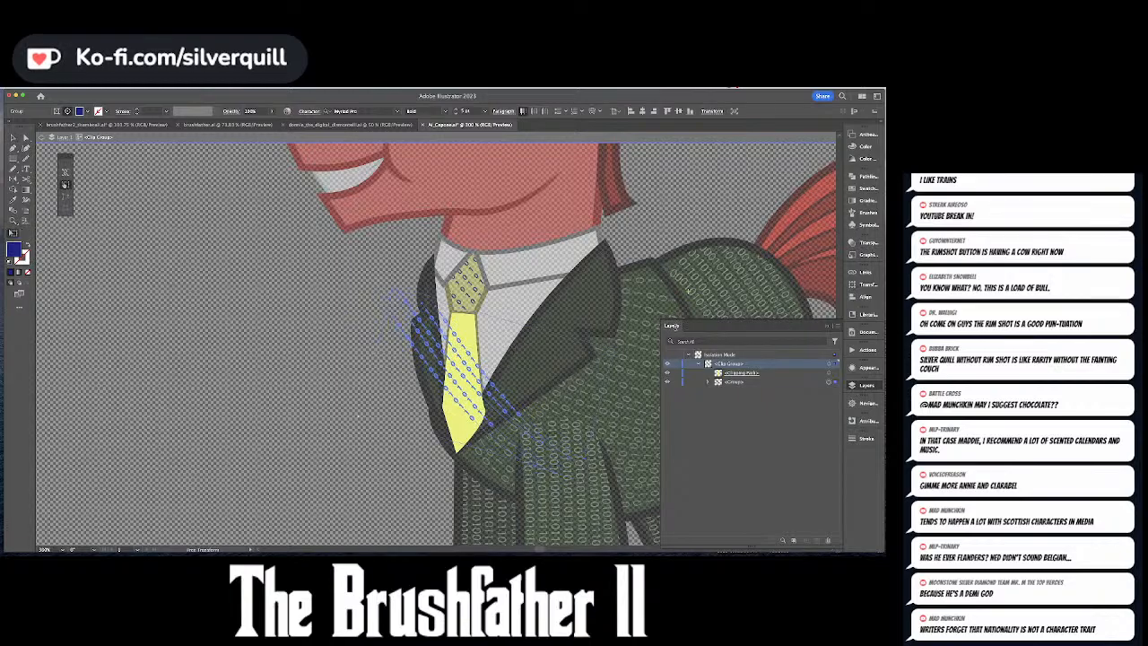
key(super+shift+a)
key(a)
click(467, 410)
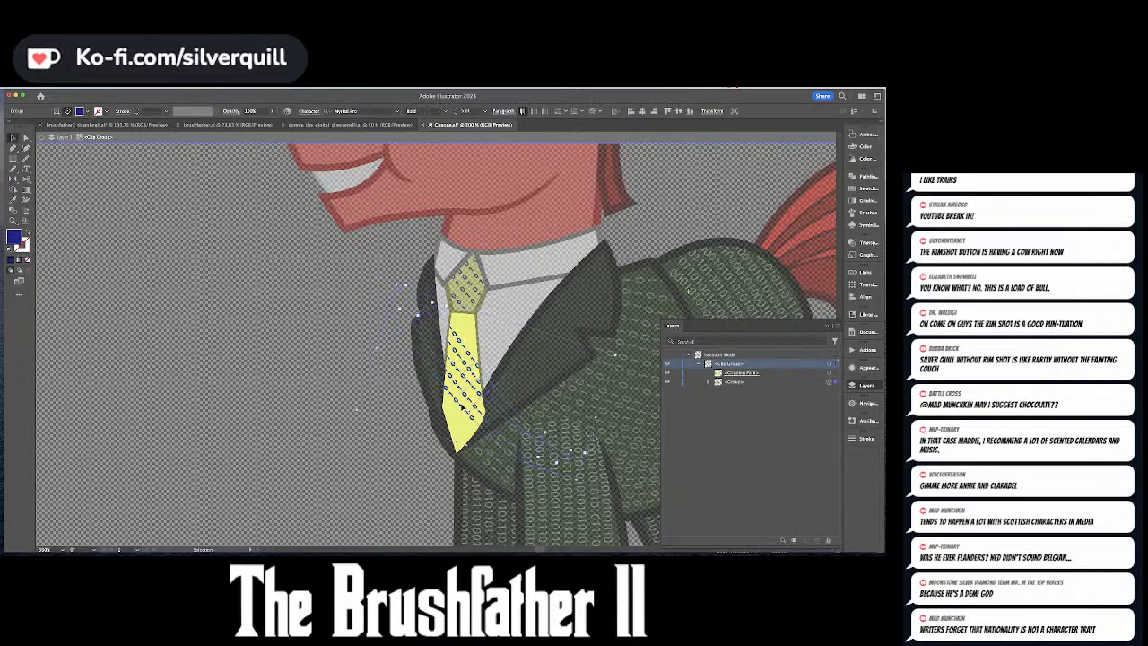
key(super+shift+a)
click(465, 409)
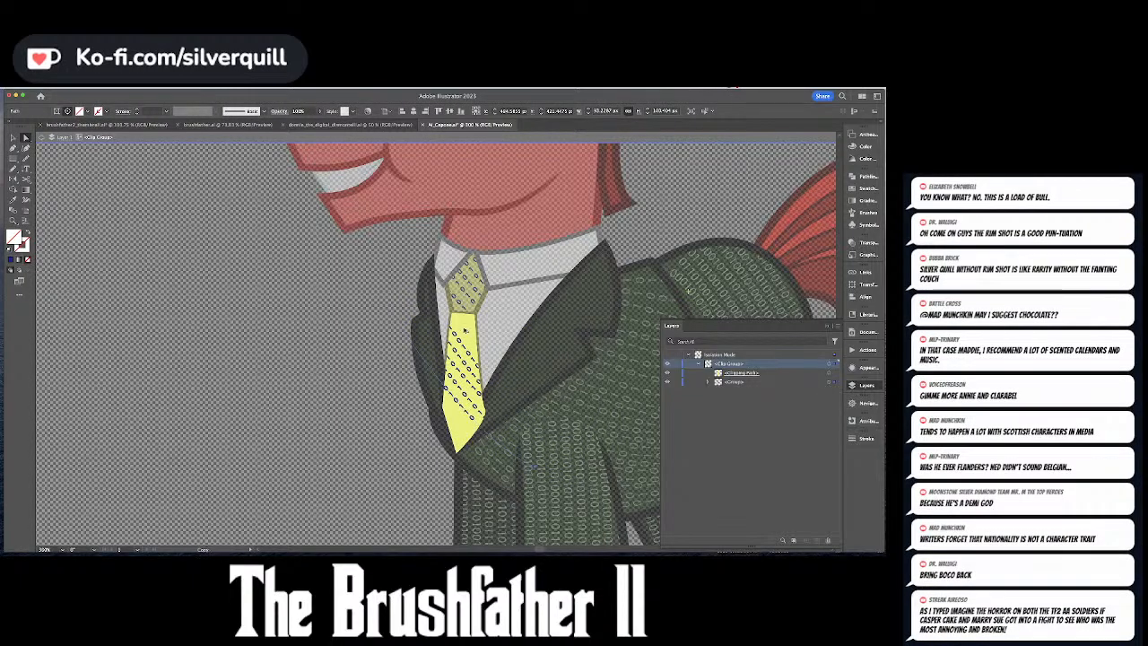
- Isolate the lower tie's binary text group, rotate its uppermost text line slightly and move it up along the tie
click(473, 357)
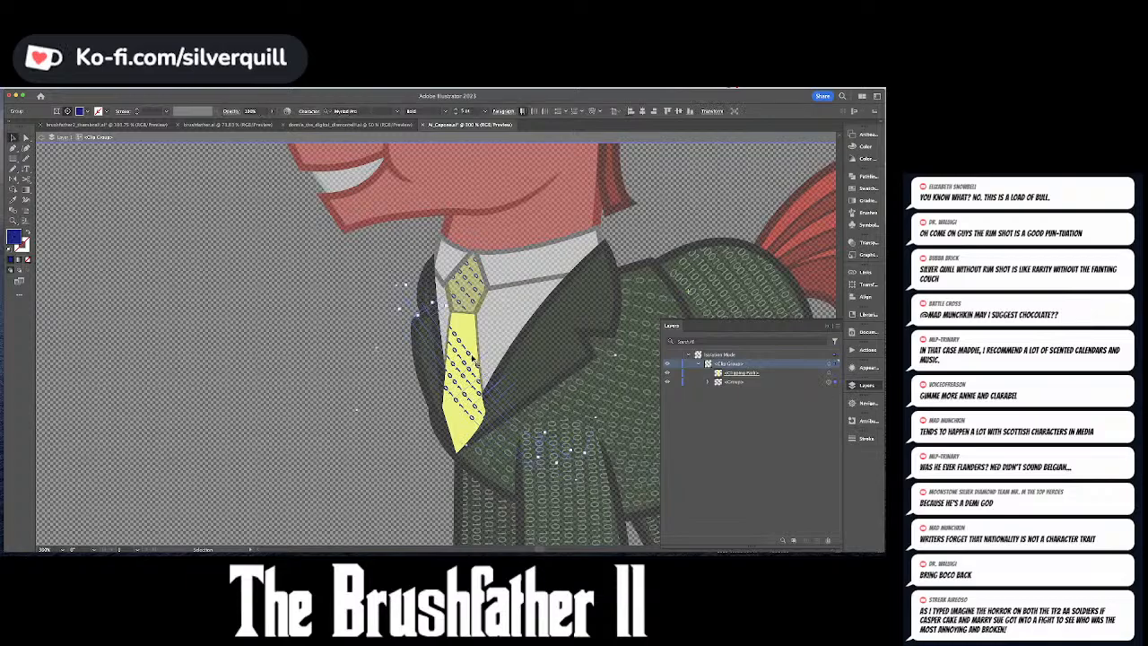
double_click(473, 357)
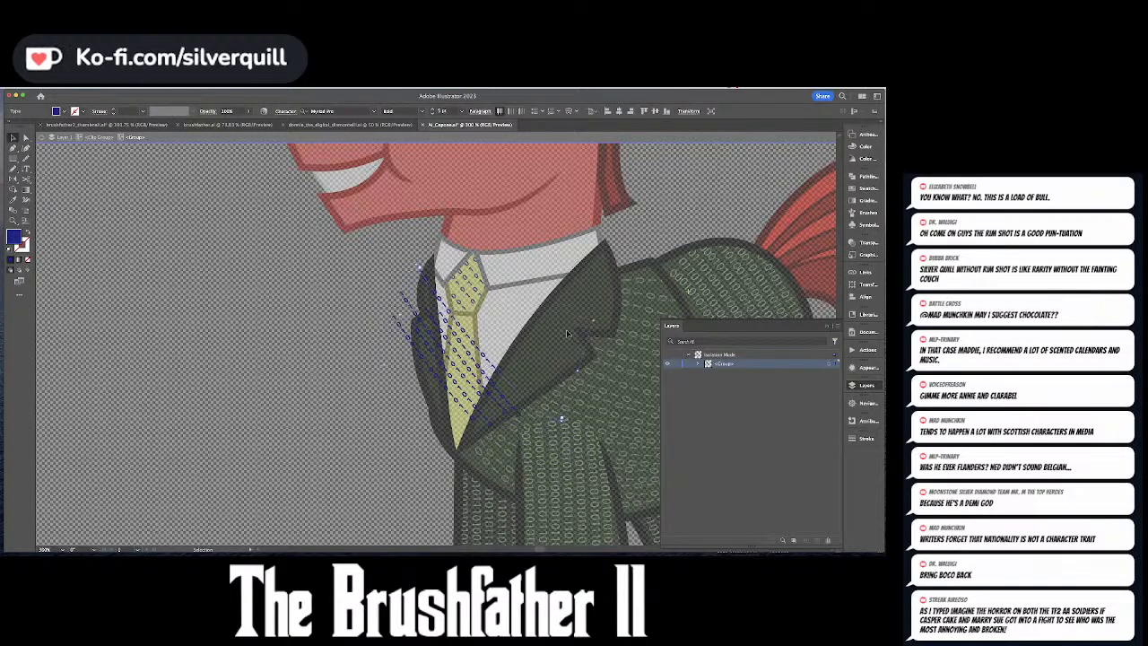
key(e)
drag(655, 338, 655, 341)
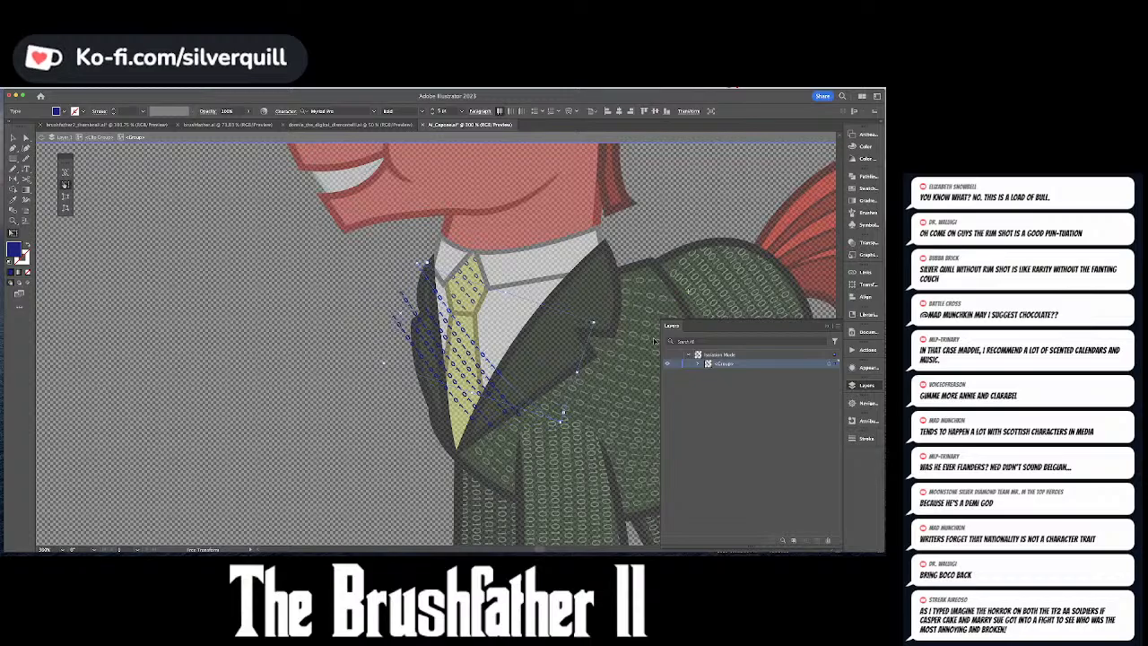
key(v)
drag(492, 357, 483, 340)
key(super+shift+a)
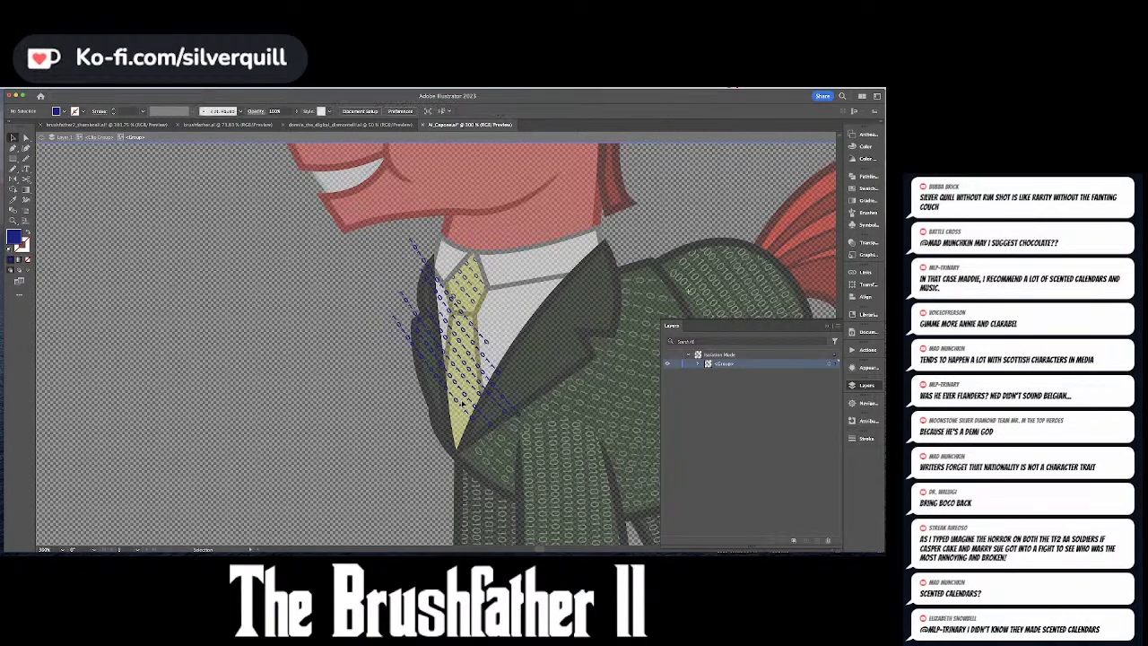
- Copy a binary text line down to cover the lower tie's tip, adjust its spacing and leave isolation mode
click(460, 404)
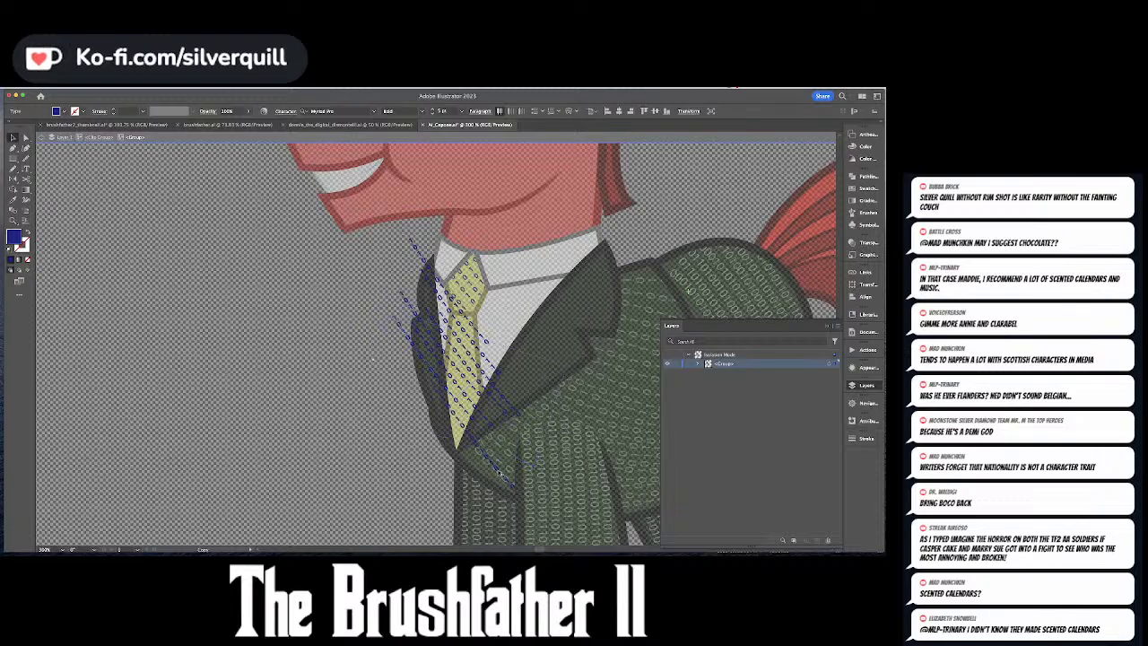
drag(460, 404, 506, 465)
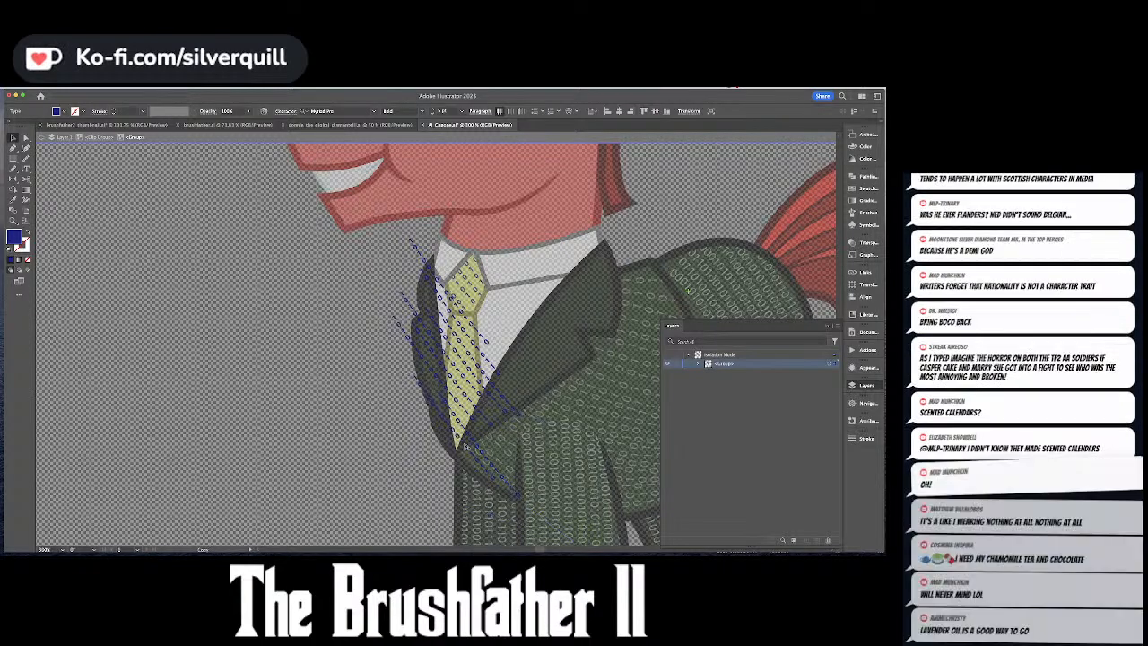
drag(457, 432, 467, 449)
key(super+shift+a)
key(Escape)
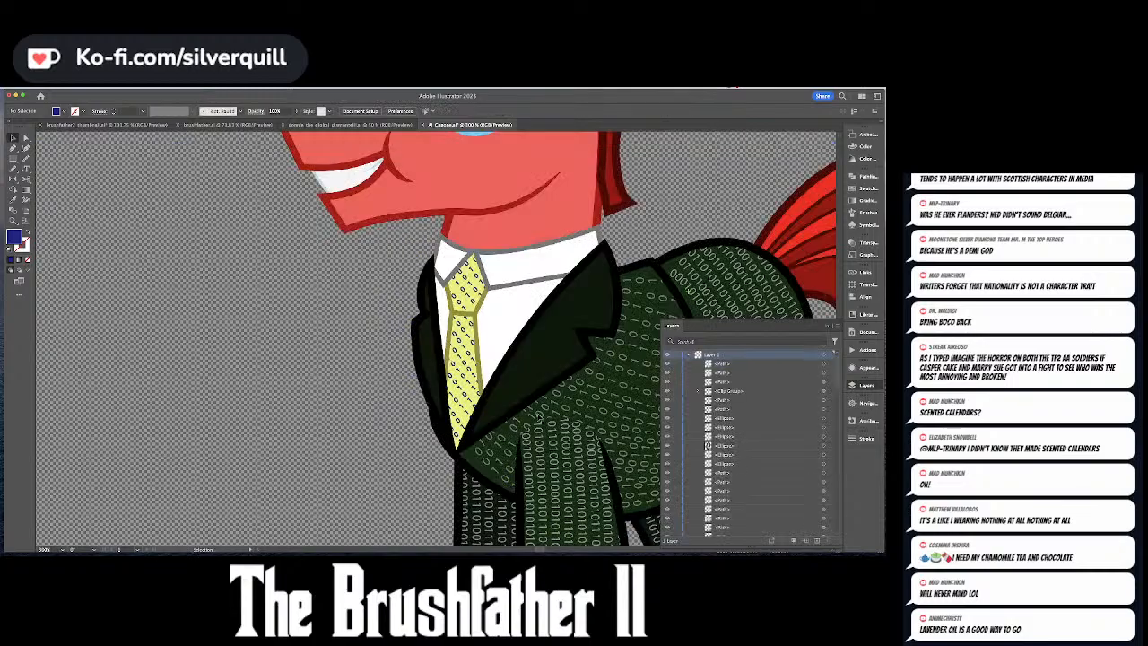
- Fit the whole pony in view and collapse the expanded clip groups in the layer list
key(super+0)
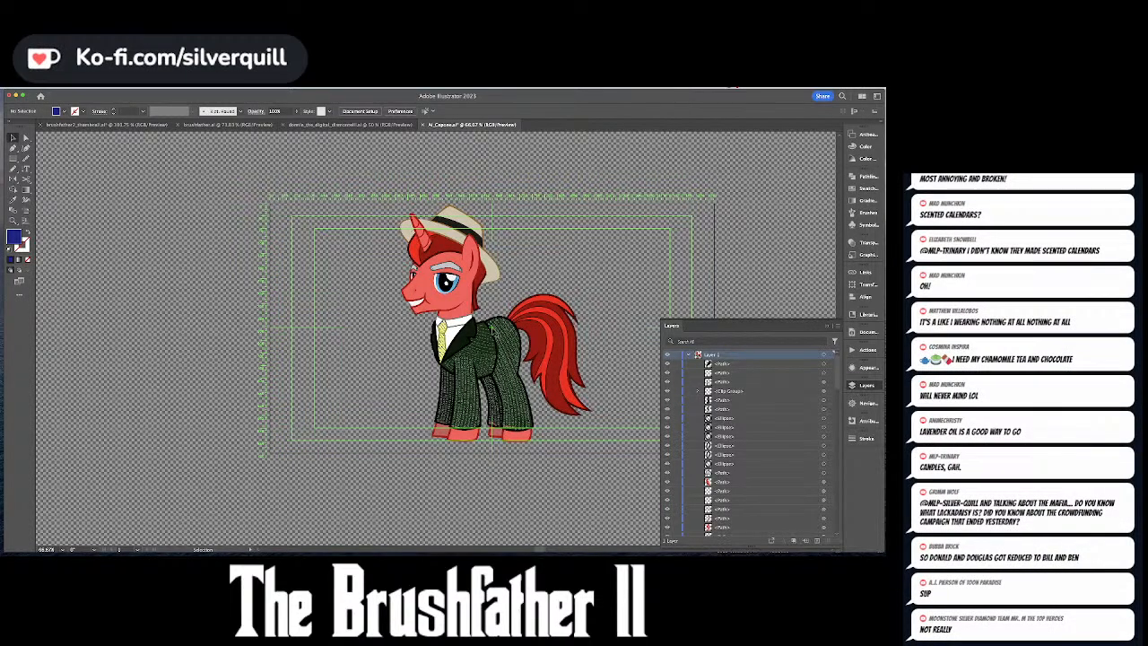
scroll(698, 437, down, 3)
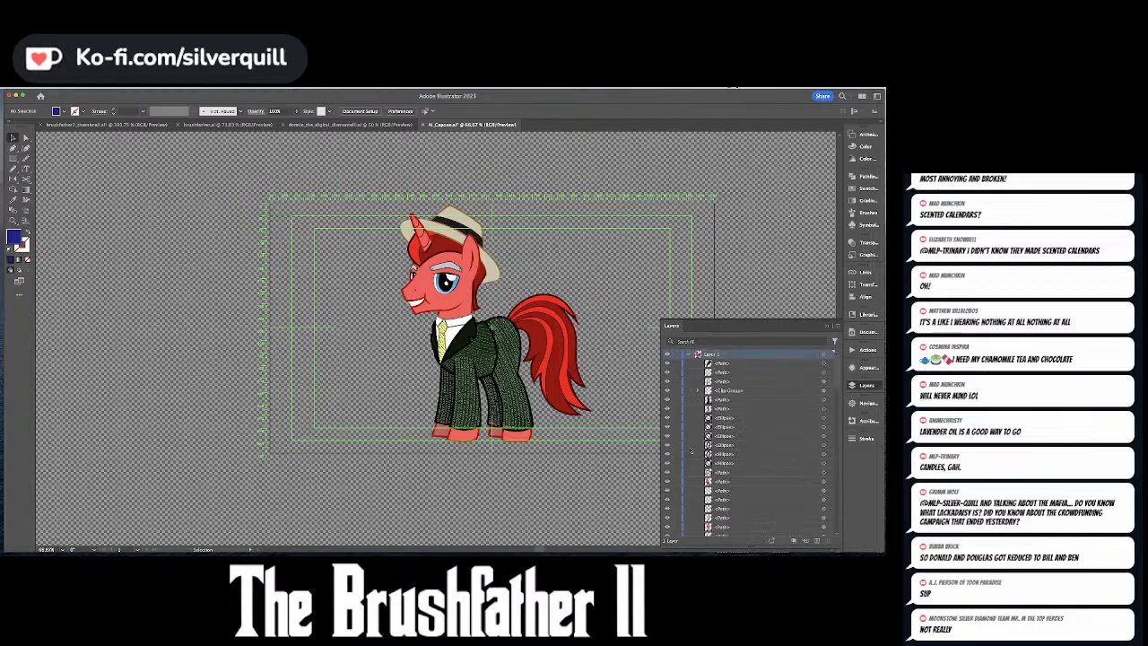
scroll(698, 437, down, 5)
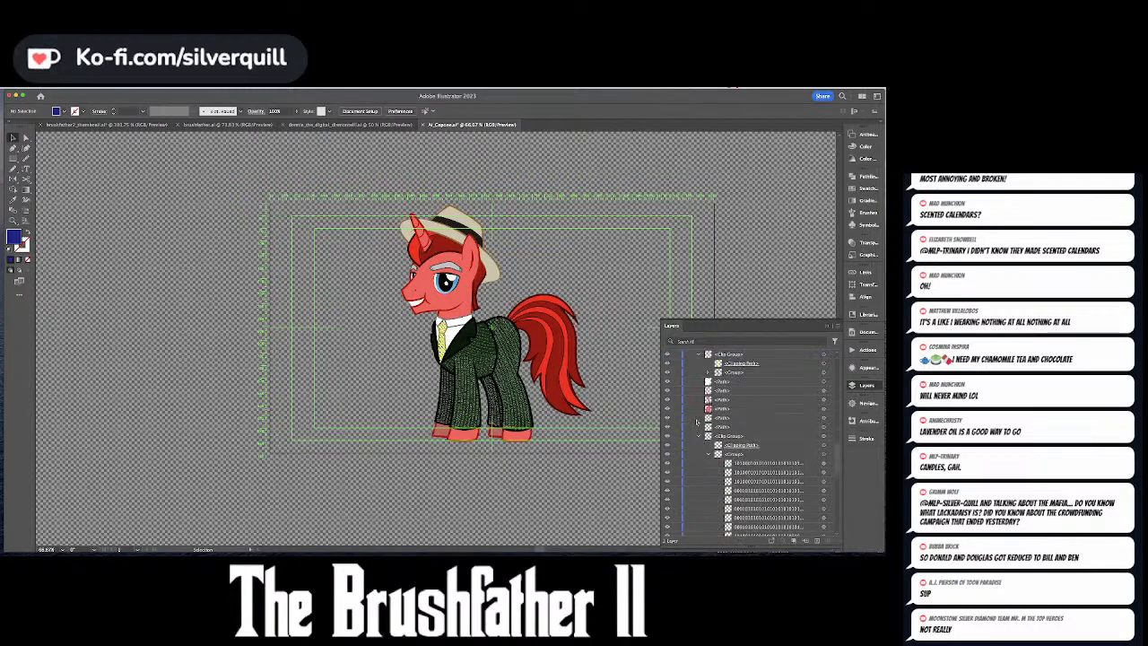
scroll(699, 437, down, 5)
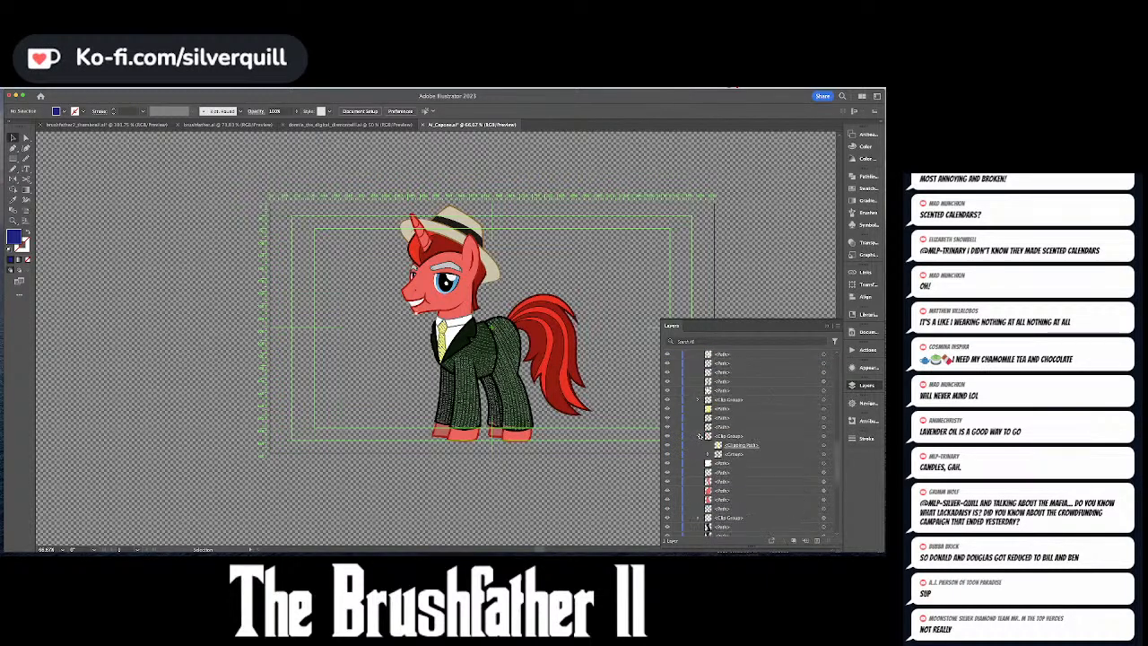
scroll(699, 437, down, 5)
click(699, 437)
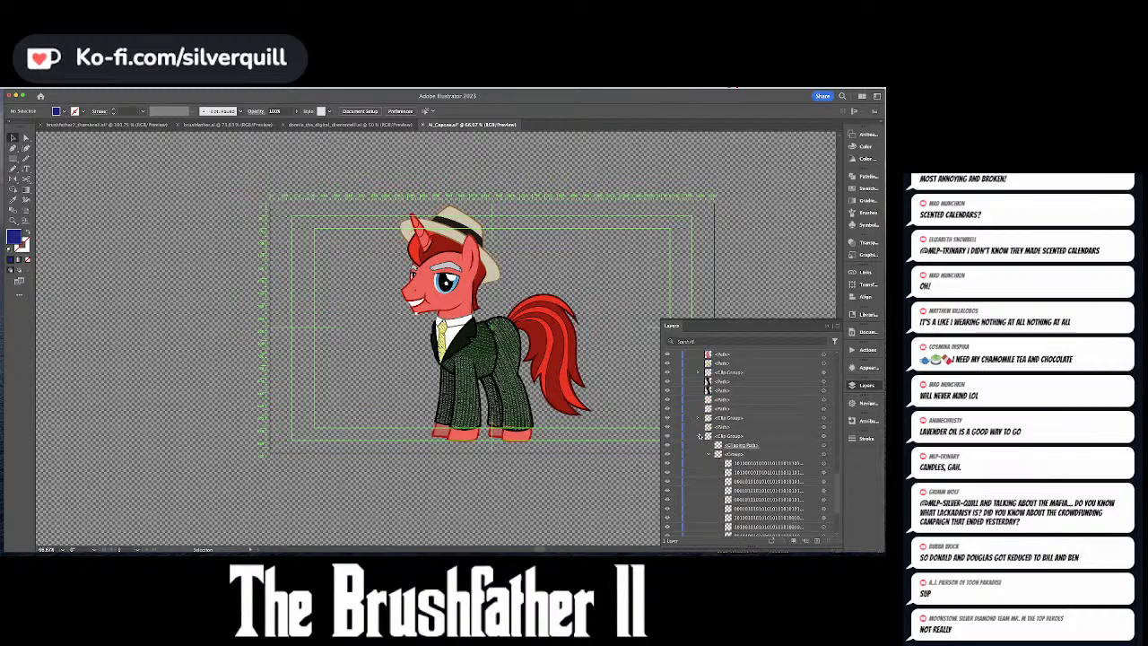
click(699, 437)
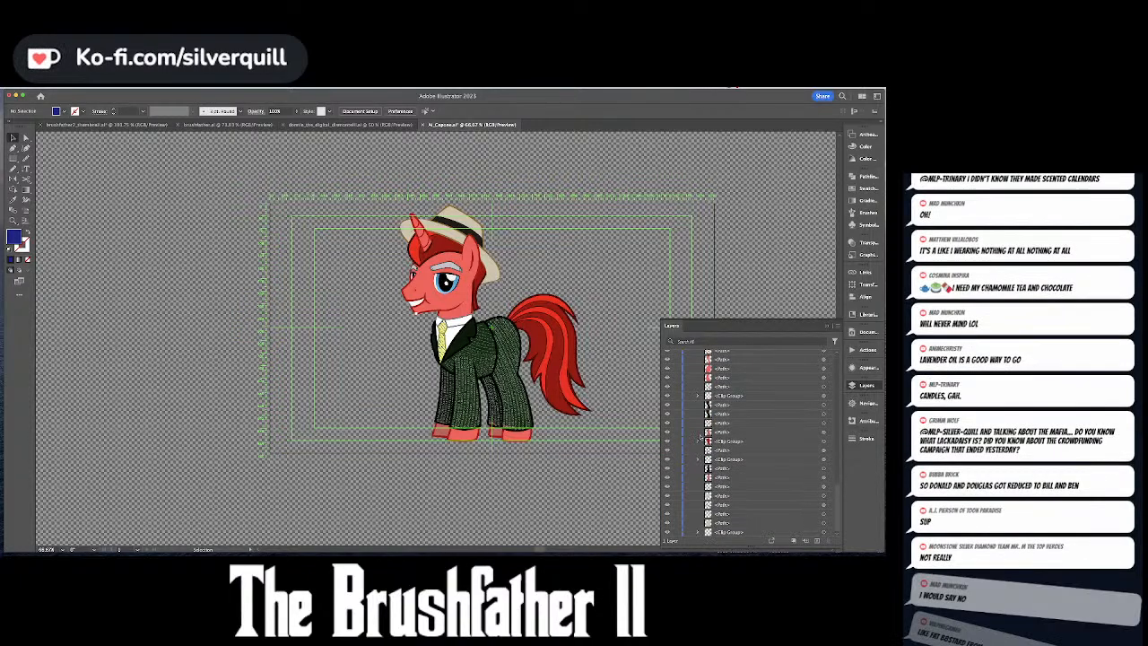
- Hide the binary text clip groups on the suit's near hind leg and near front leg
click(517, 395)
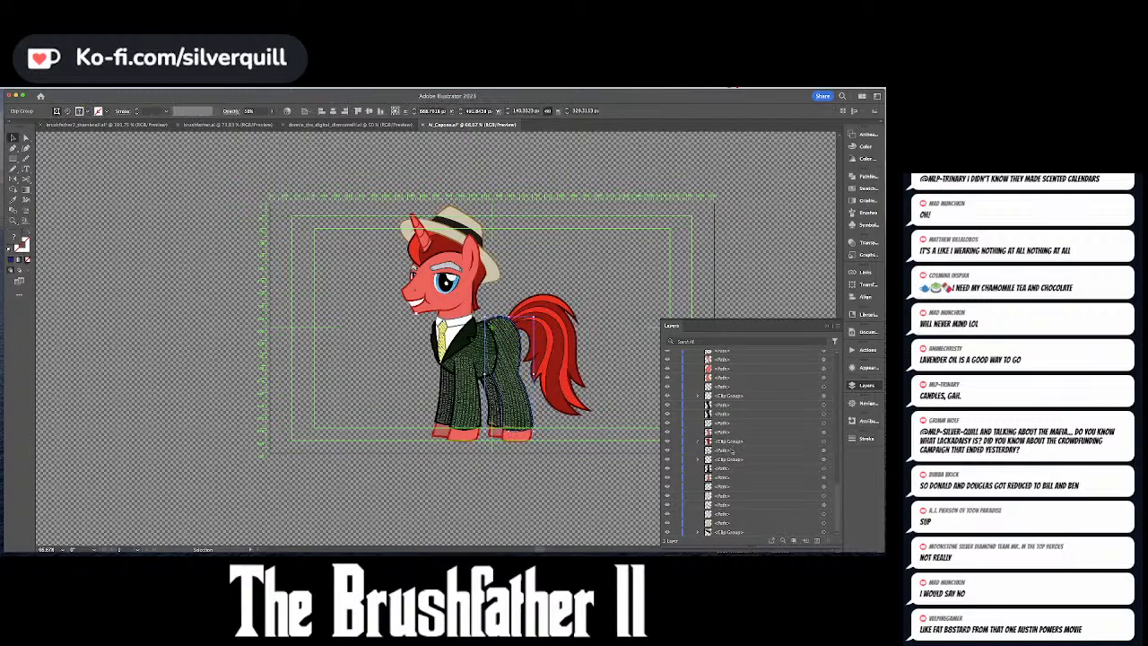
scroll(731, 451, up, 10)
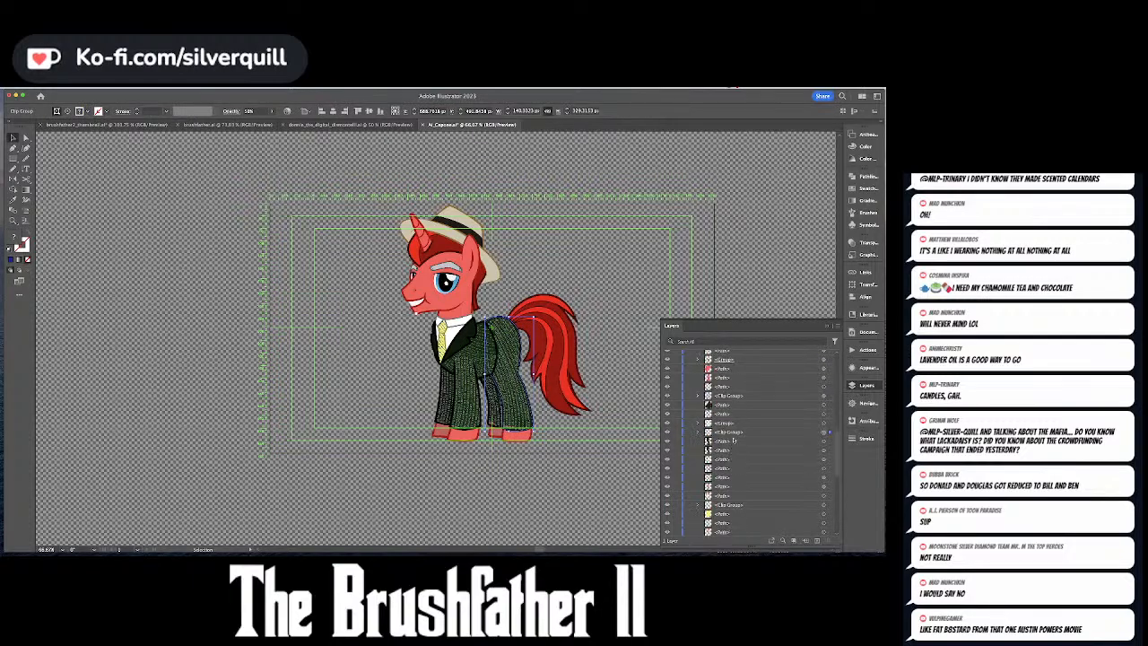
click(667, 432)
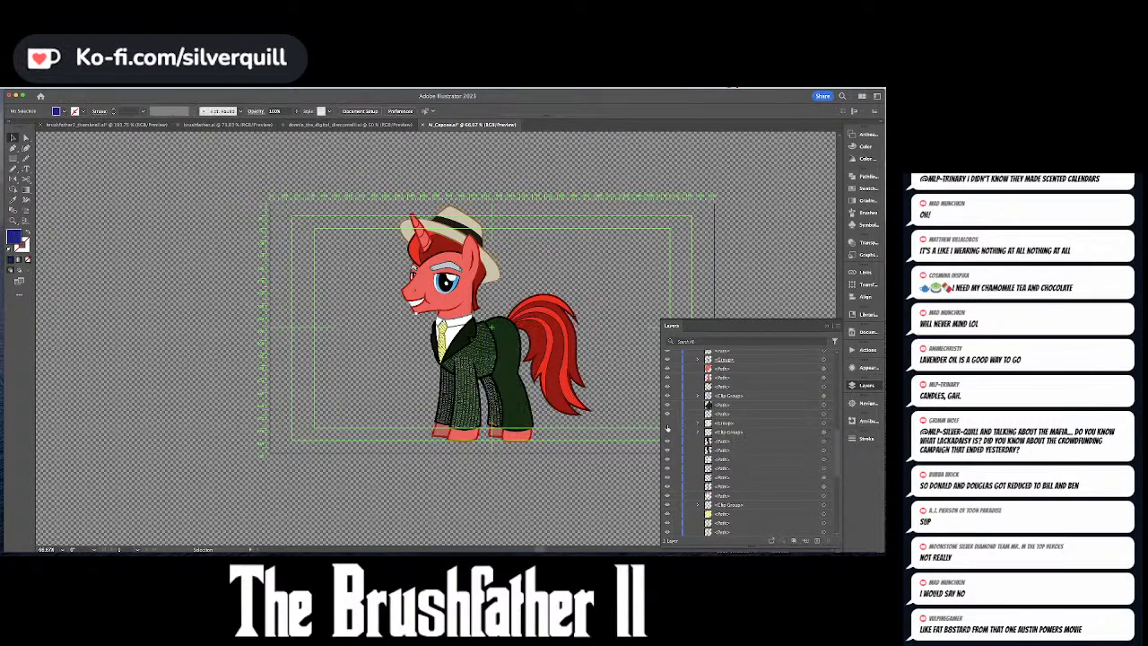
click(478, 387)
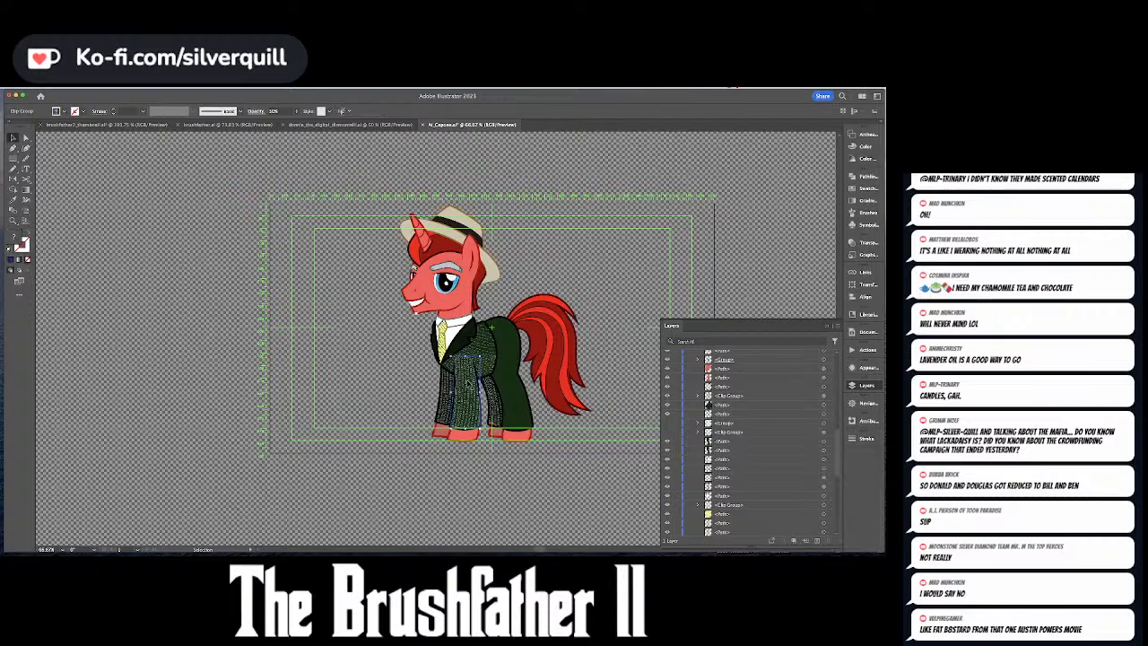
scroll(753, 485, up, 4)
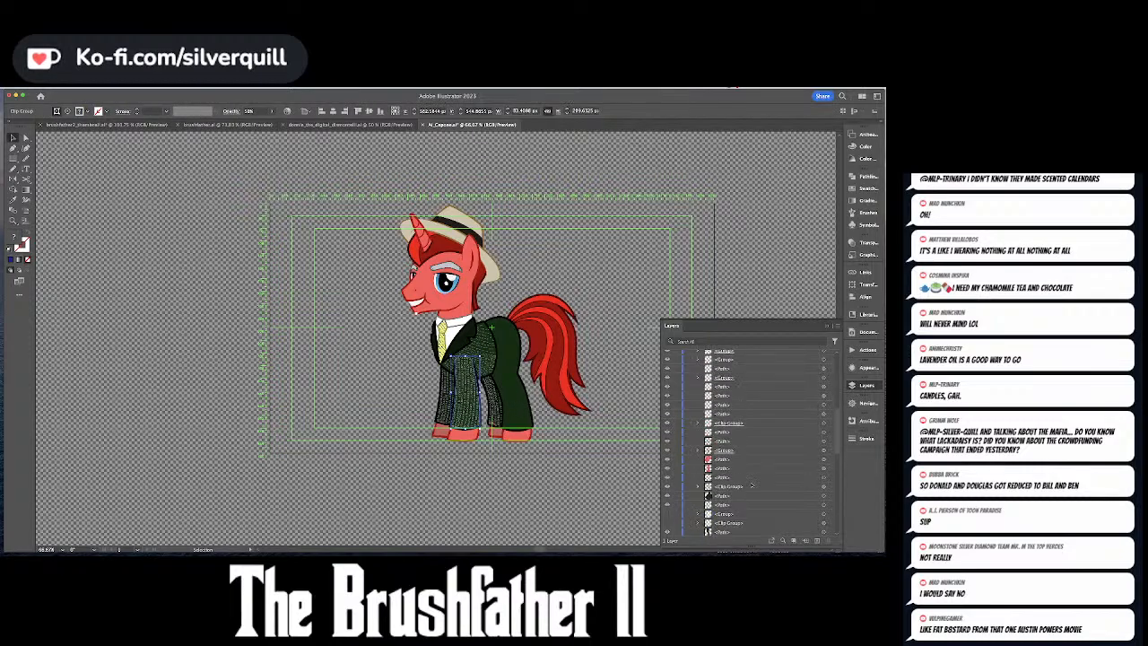
scroll(753, 485, up, 15)
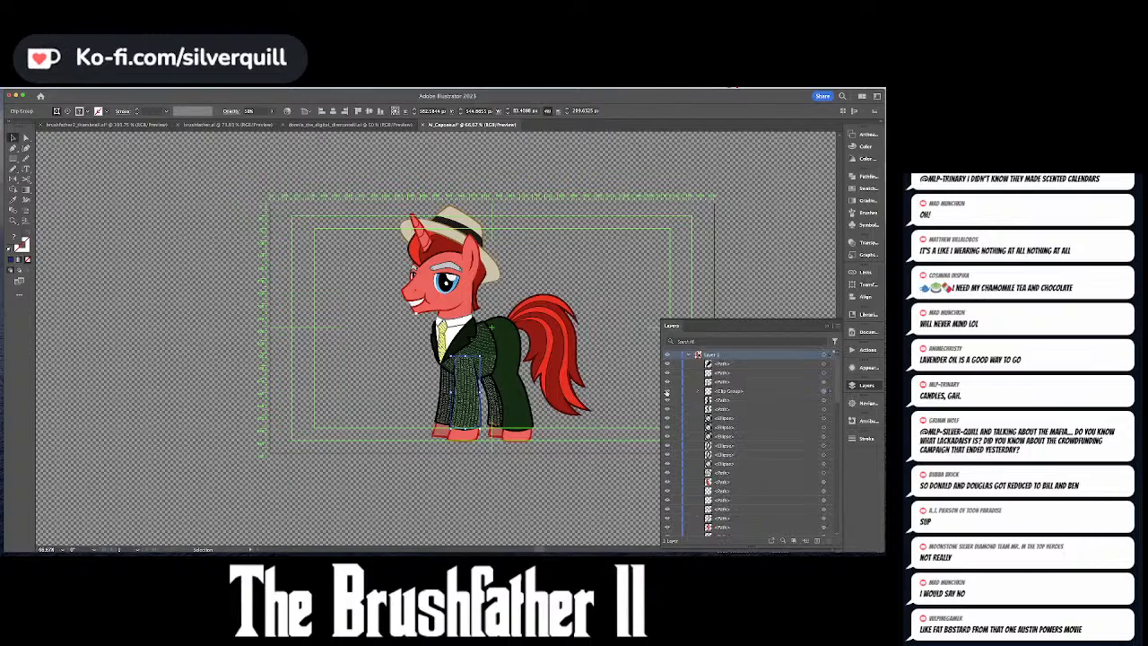
click(667, 391)
click(667, 391)
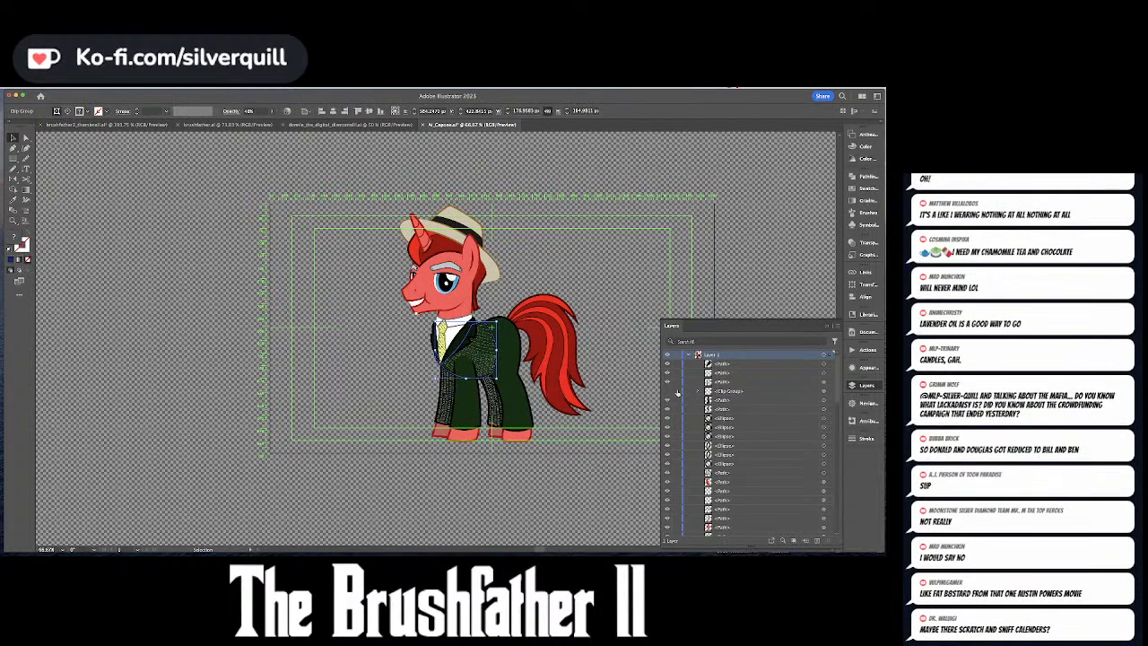
- Hide the binary text clip groups on the suit's torso, far hind leg and far front leg
scroll(679, 392, down, 10)
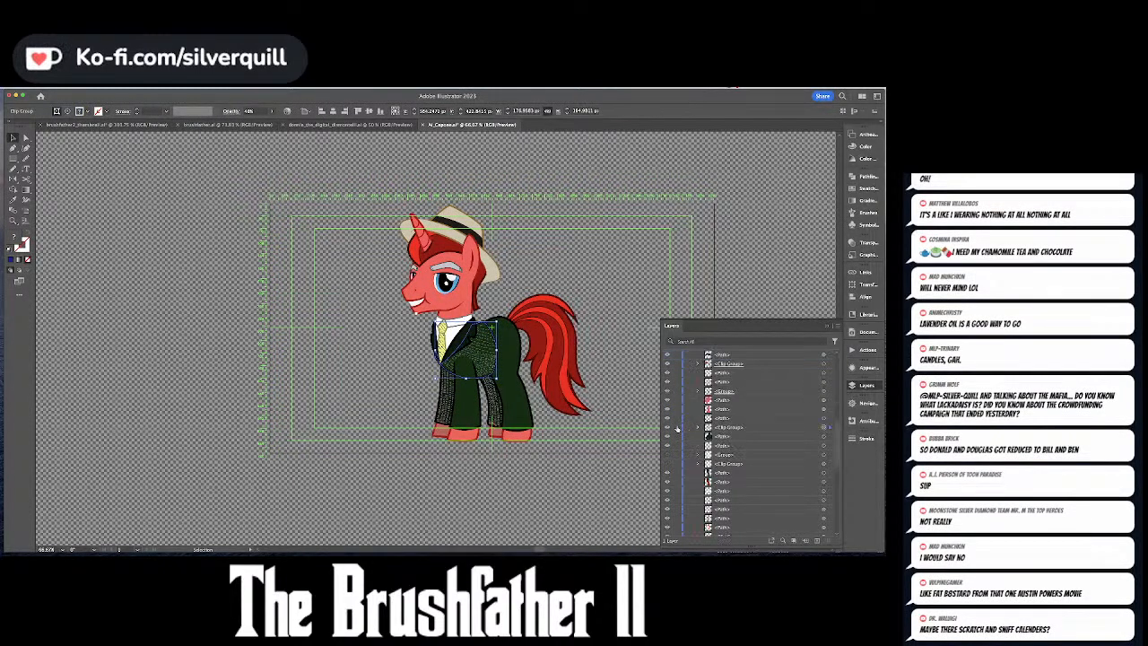
click(667, 427)
click(515, 405)
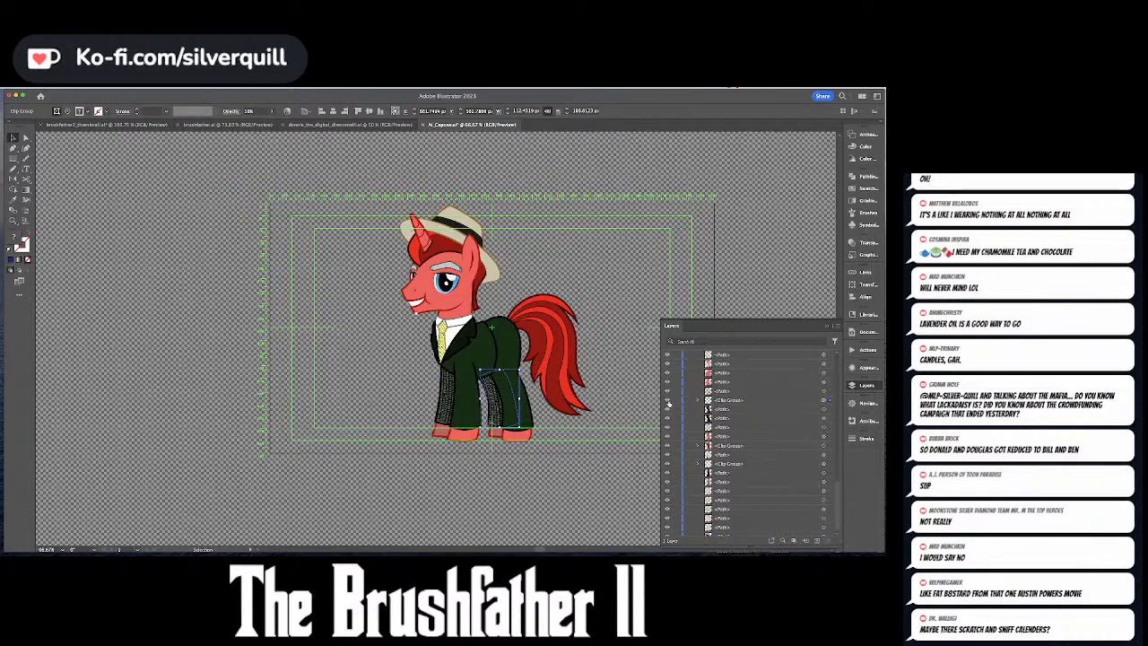
click(668, 404)
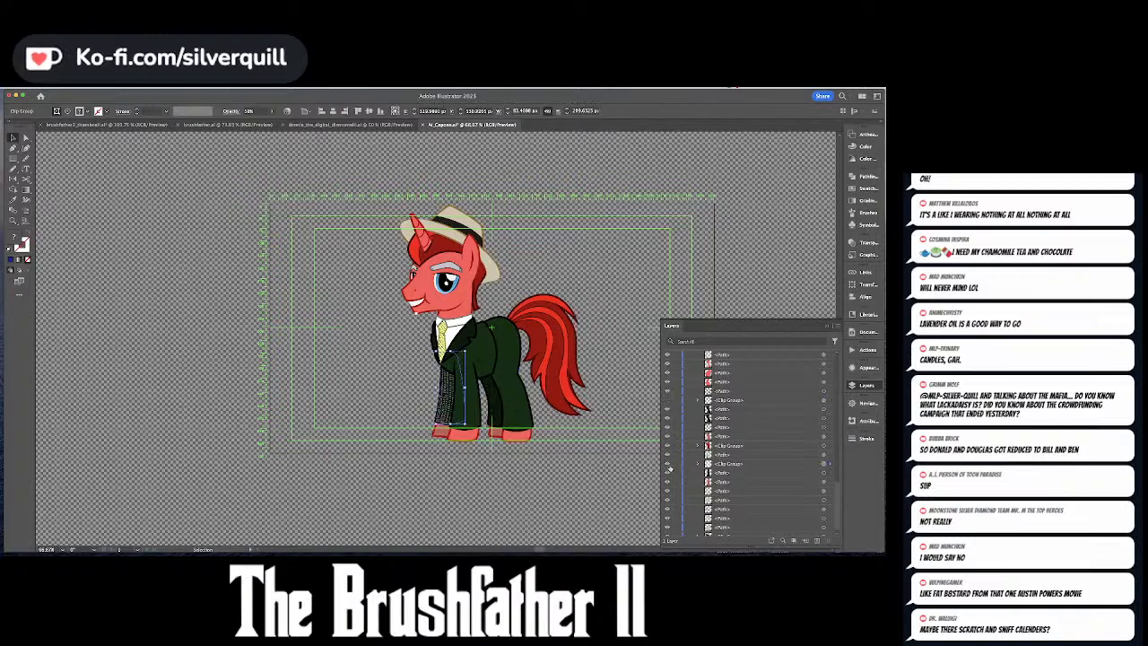
click(436, 479)
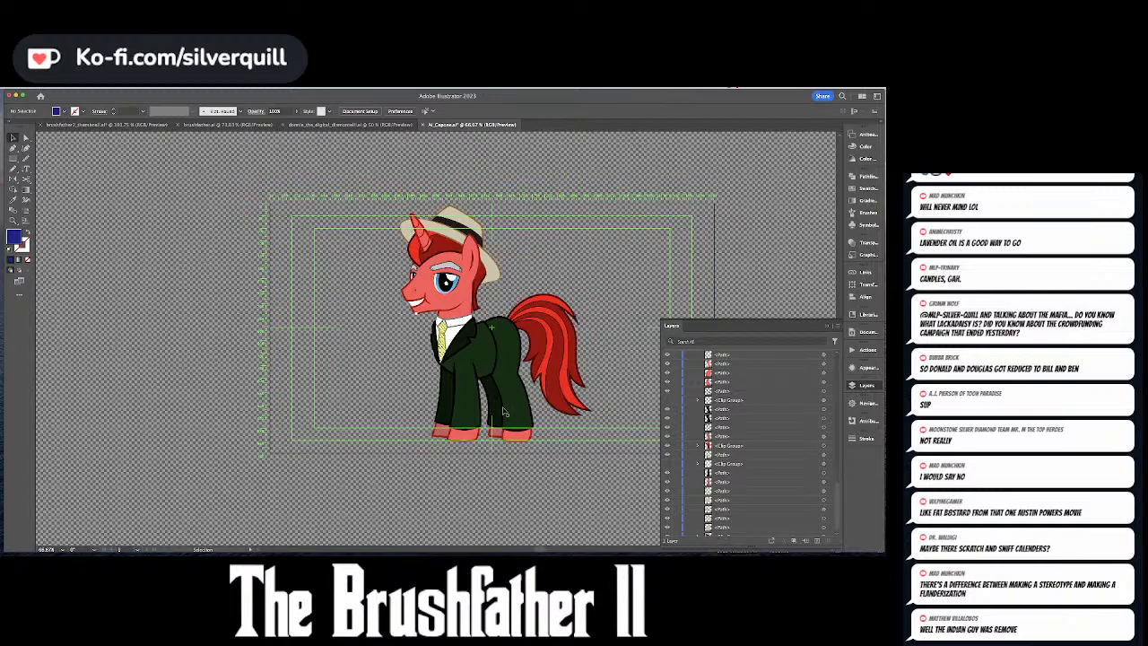
- Isolate the lower tie's clip group and set its binary text's font size to 7 pt
key(a)
click(457, 361)
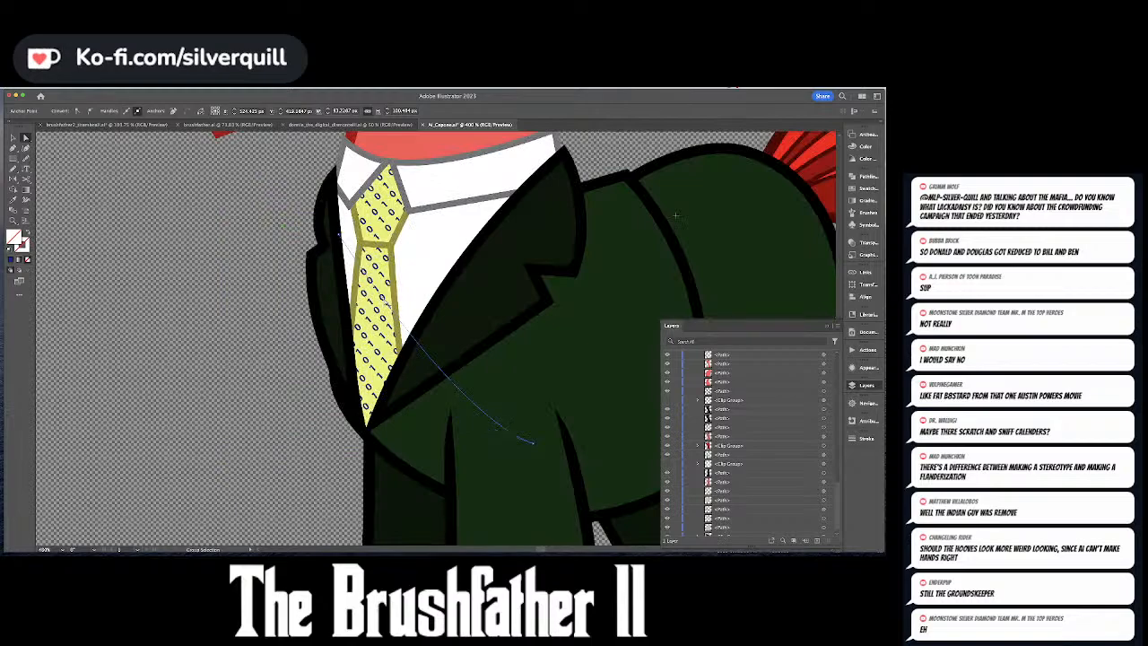
key(v)
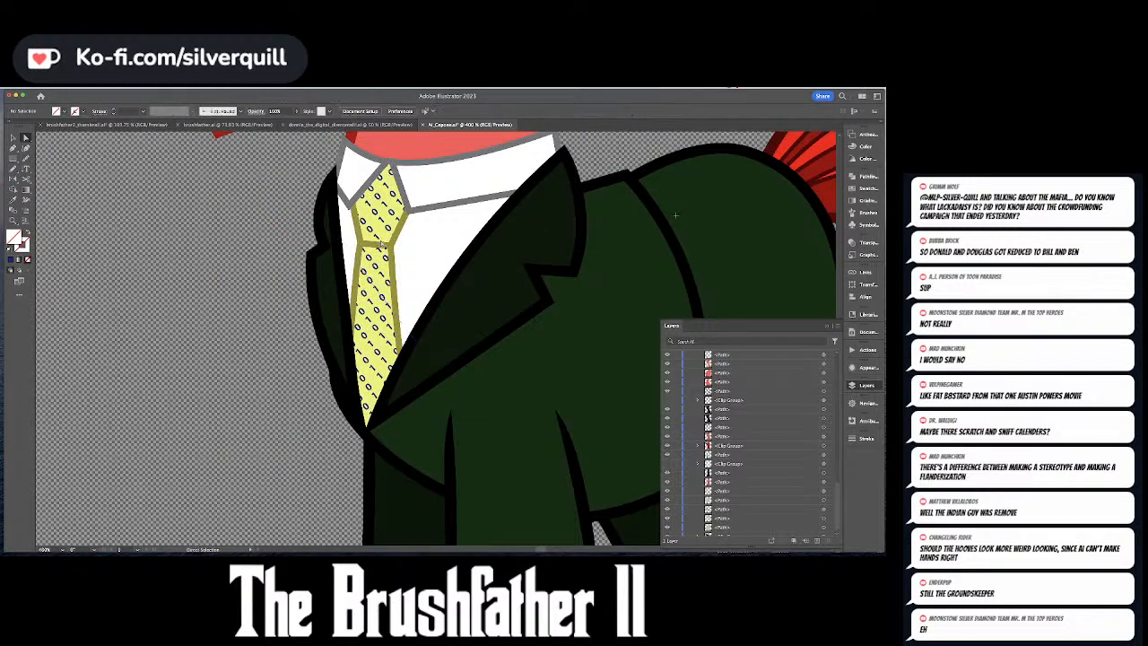
double_click(380, 276)
click(381, 275)
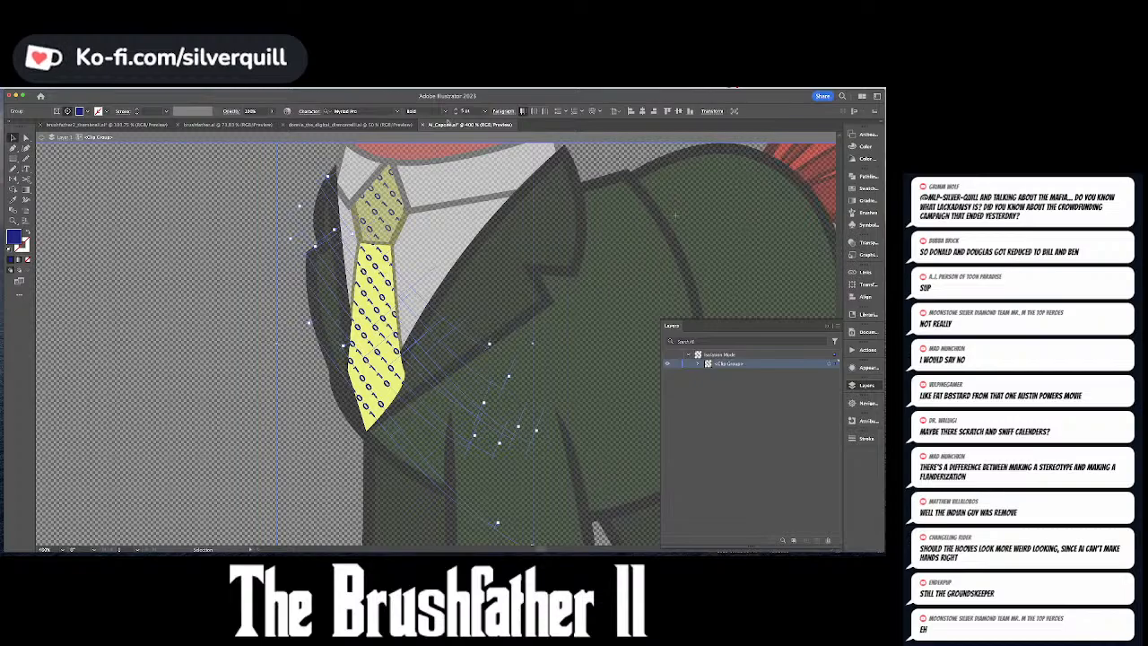
click(456, 110)
click(455, 110)
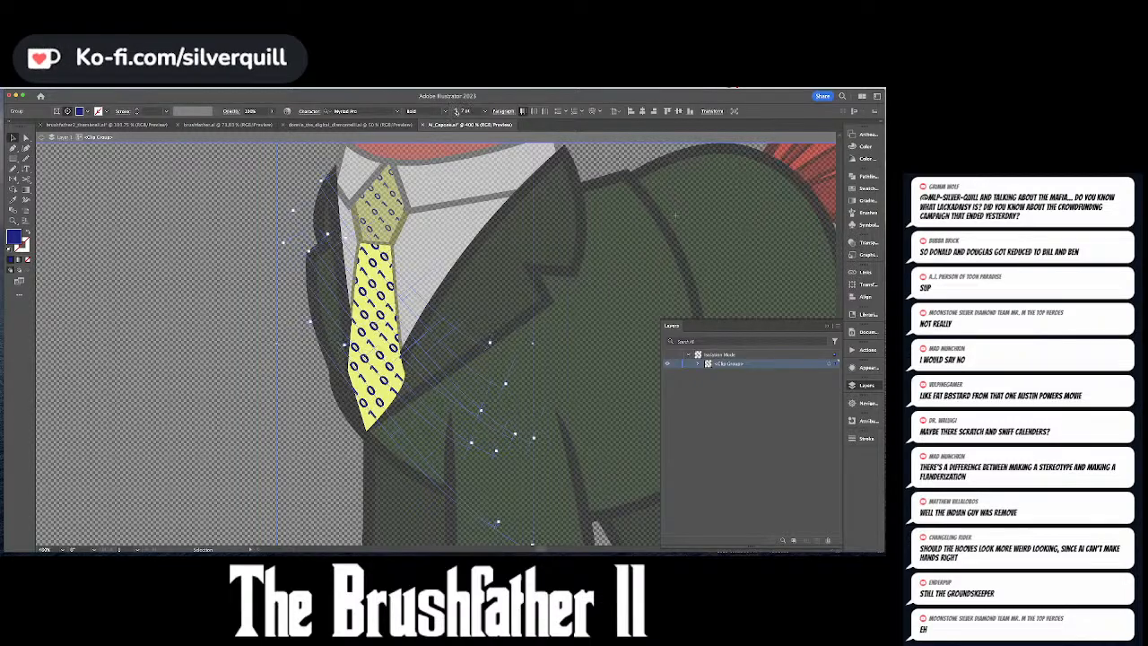
- Adjust the font size of the digits on the tie's lower part and reposition the digits inside the tie knot
click(455, 109)
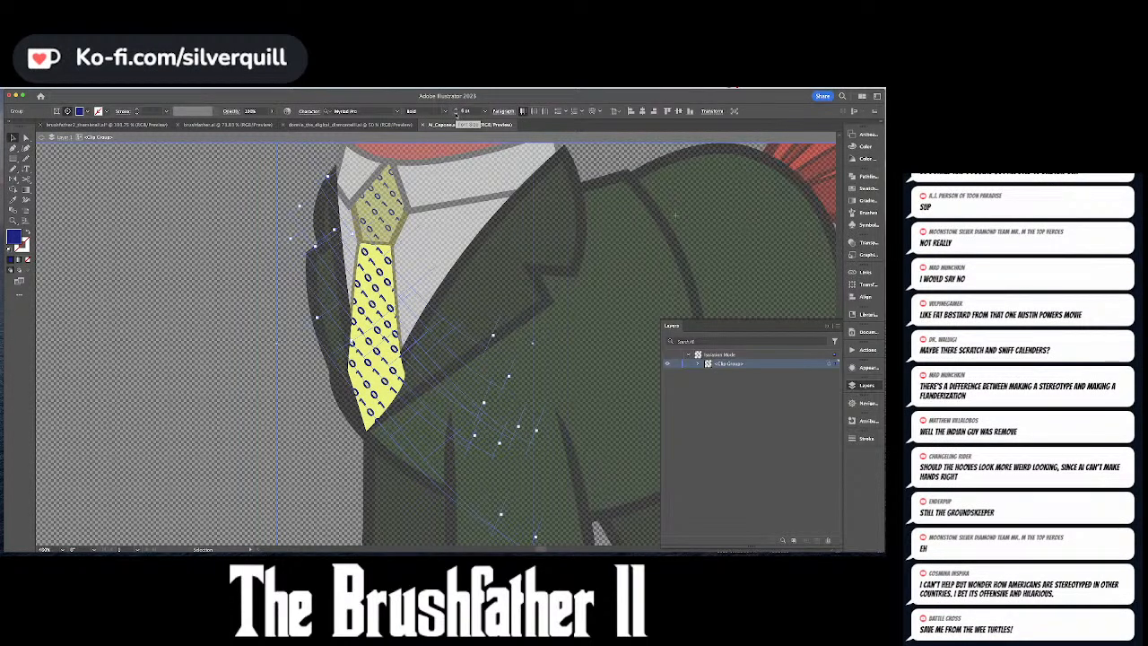
key(Escape)
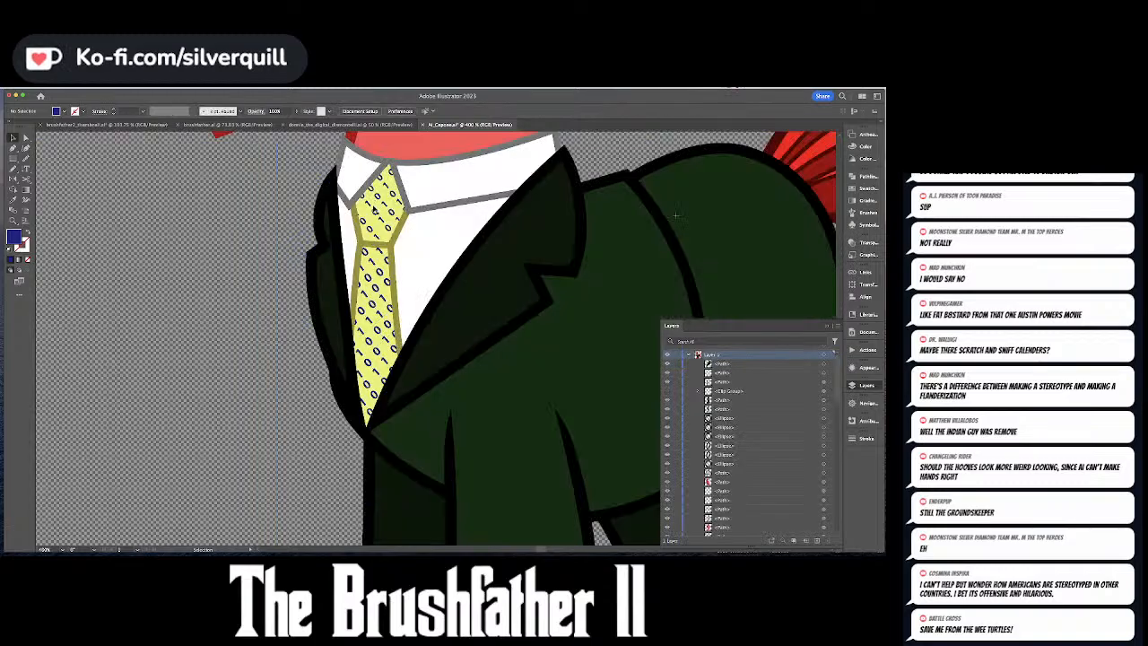
double_click(377, 212)
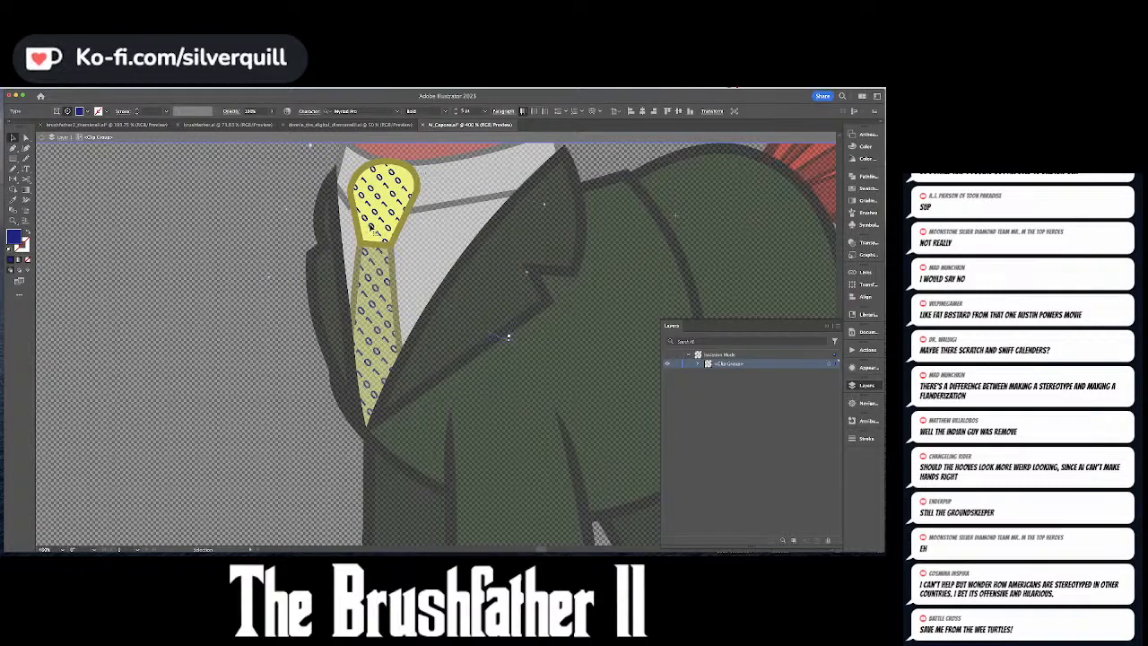
key(b)
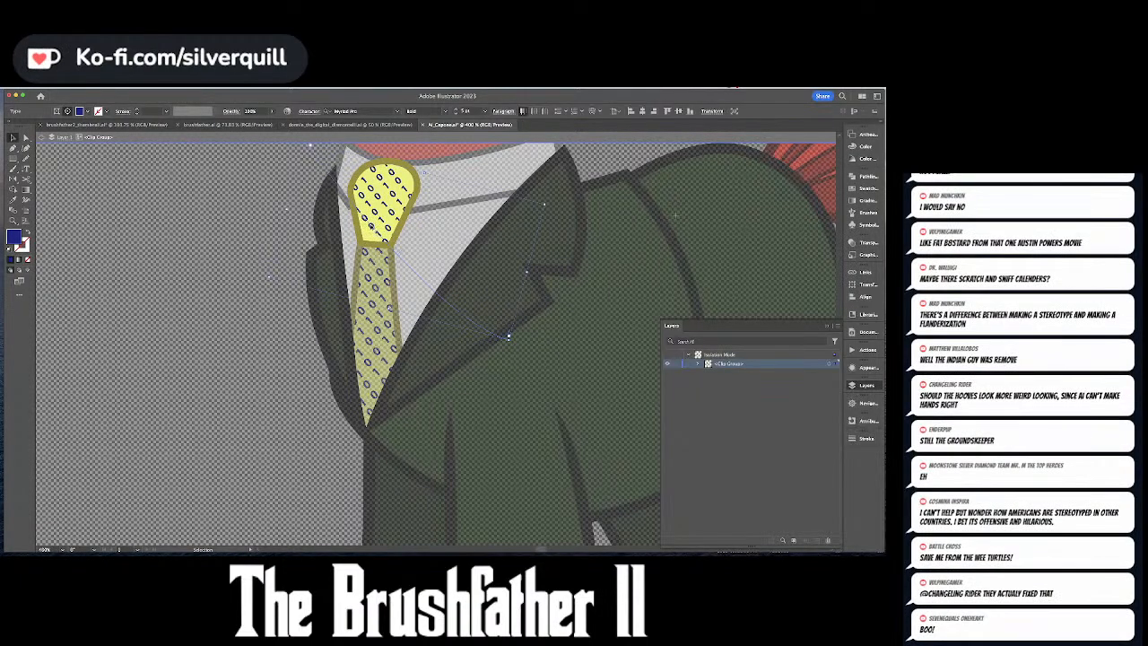
key(v)
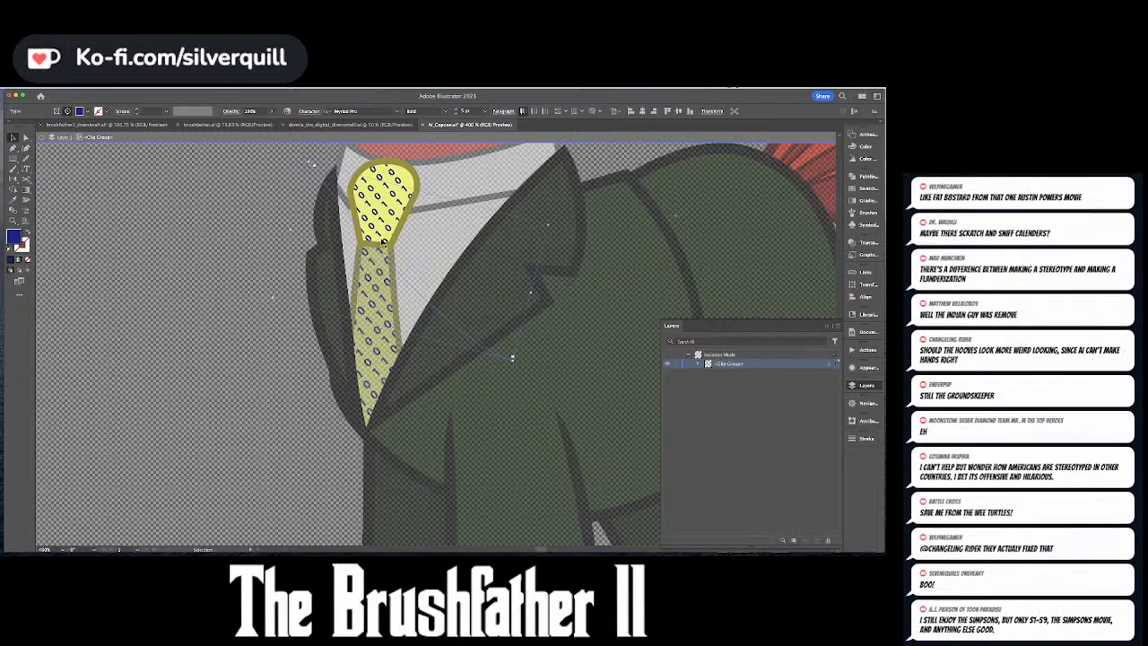
key(Escape)
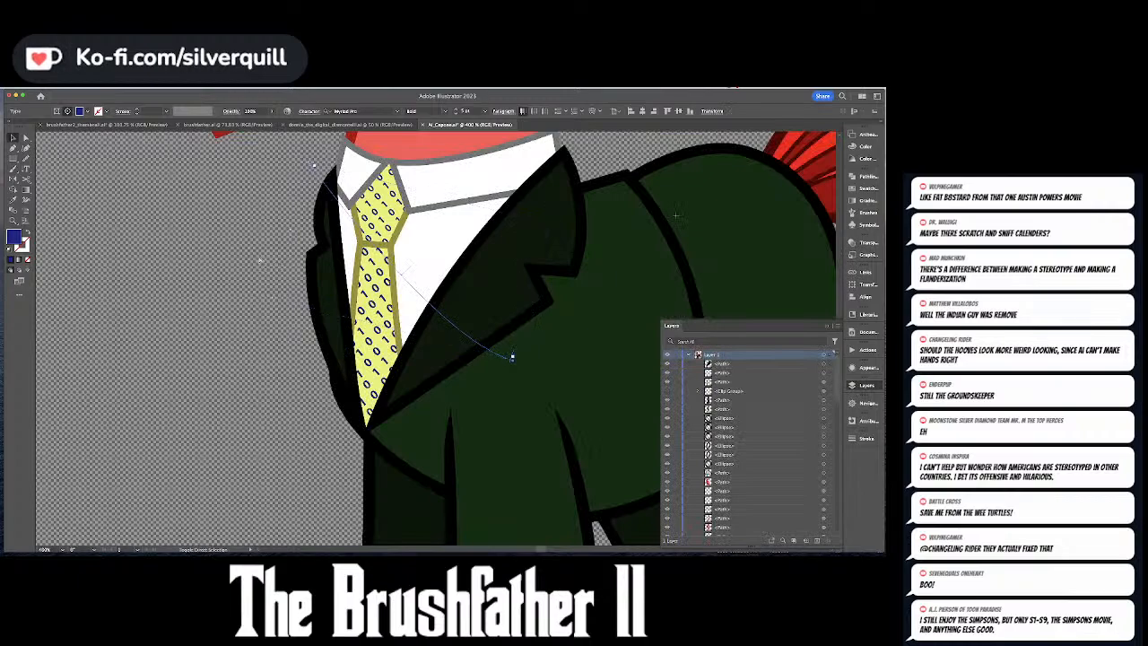
key(super+shift+a)
key(a)
key(v)
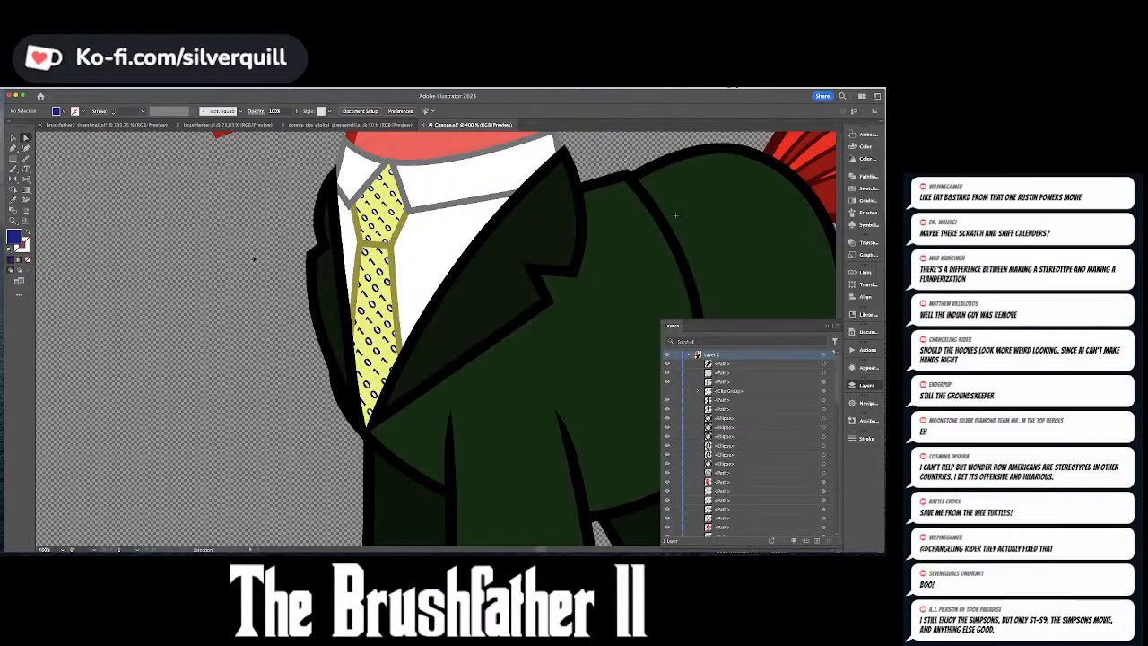
- Give the binary digits on the tie's lower part a 0.25 pt stroke in their own dark blue, sampled with the Eyedropper
key(super+1)
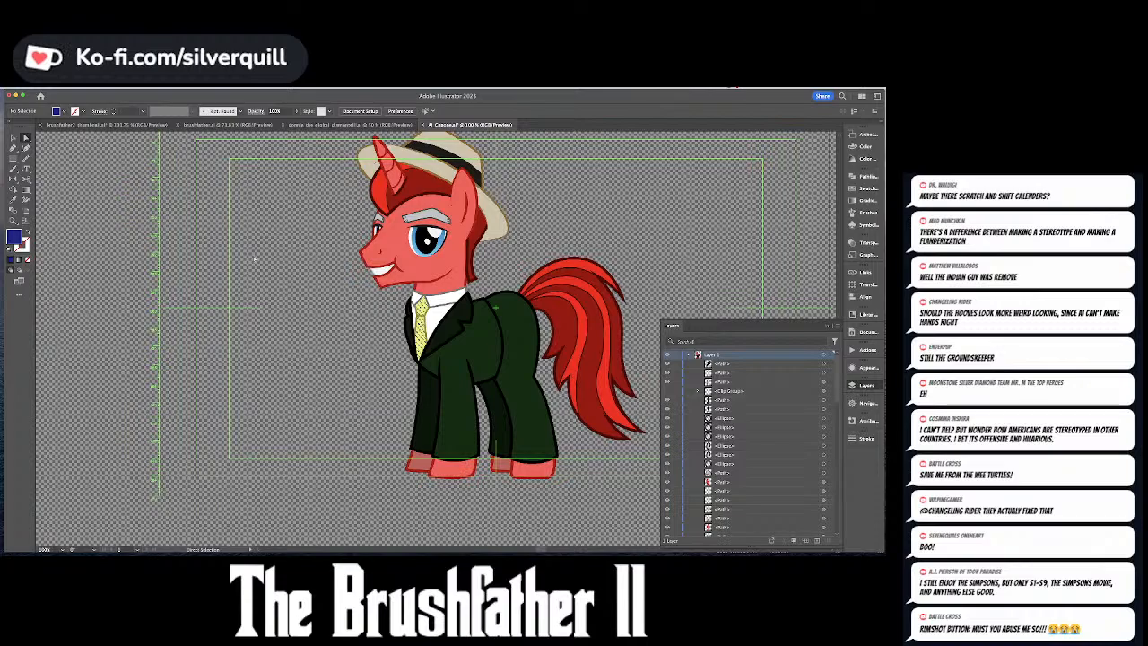
key(super+Tab)
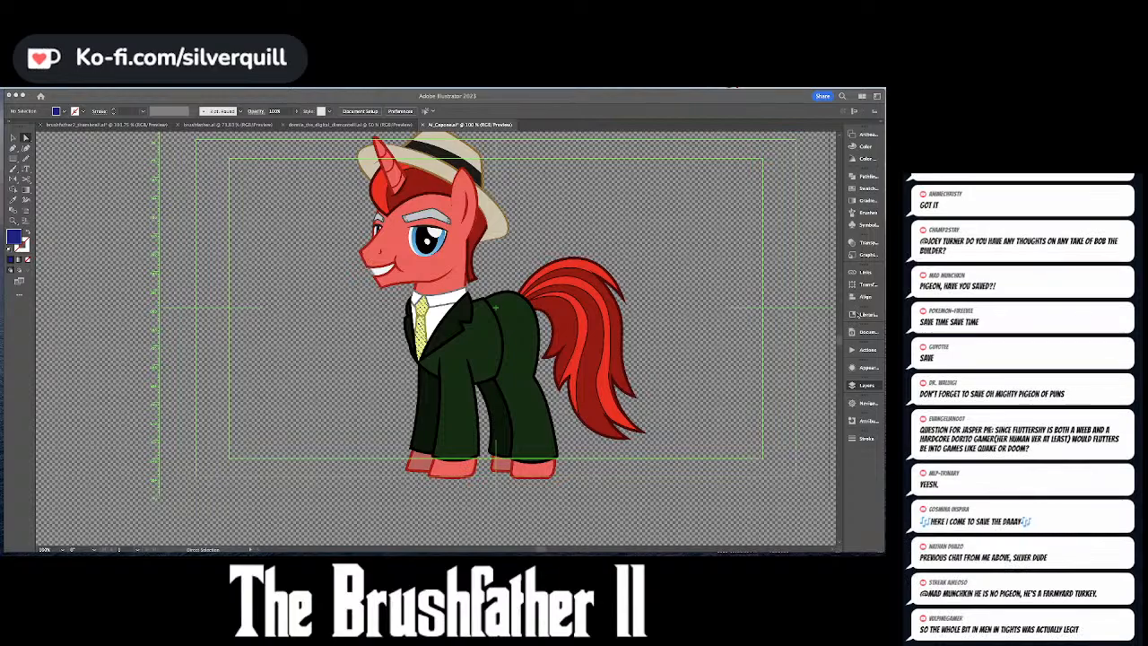
key(F7)
drag(670, 245, 612, 247)
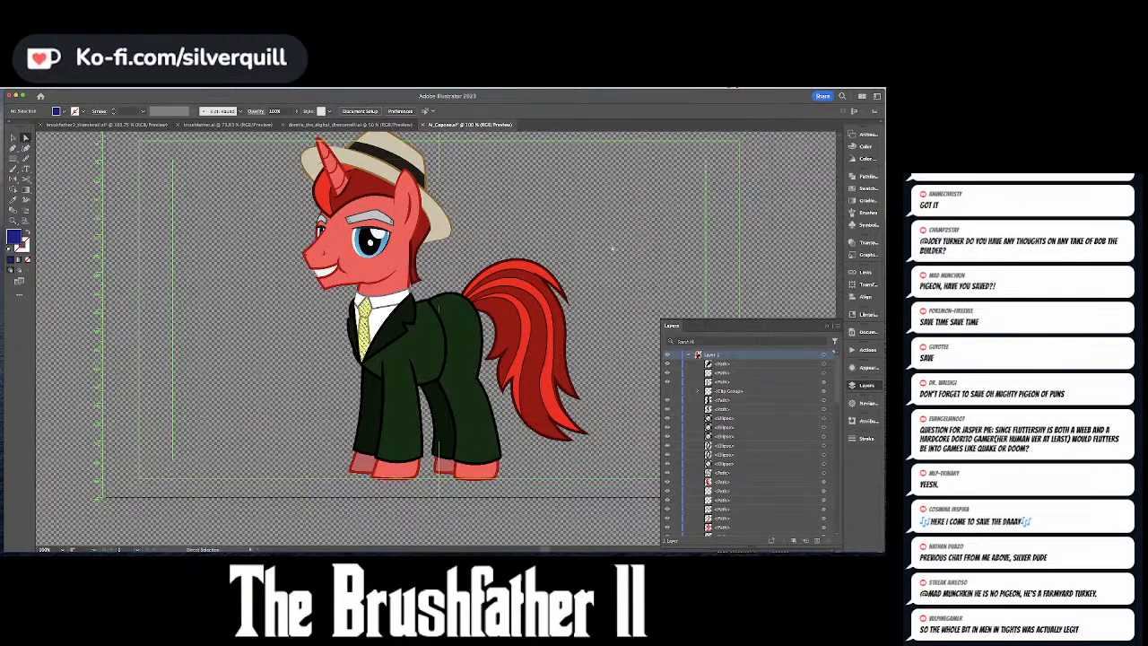
key(super+equal)
key(super+equal)
key(super+equal)
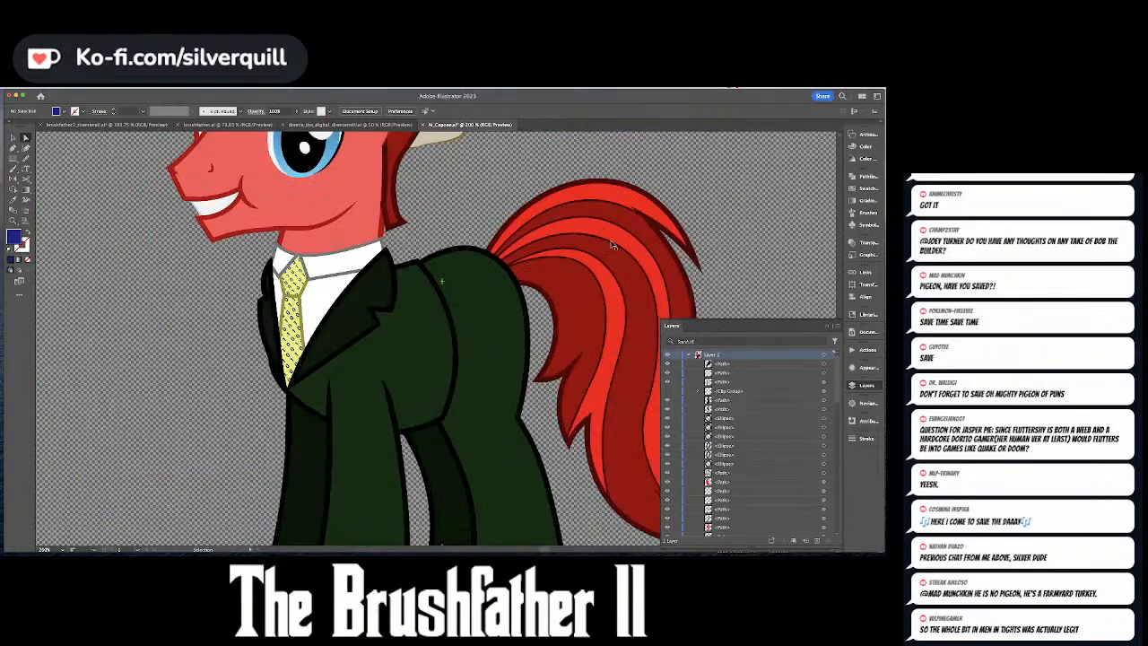
double_click(230, 300)
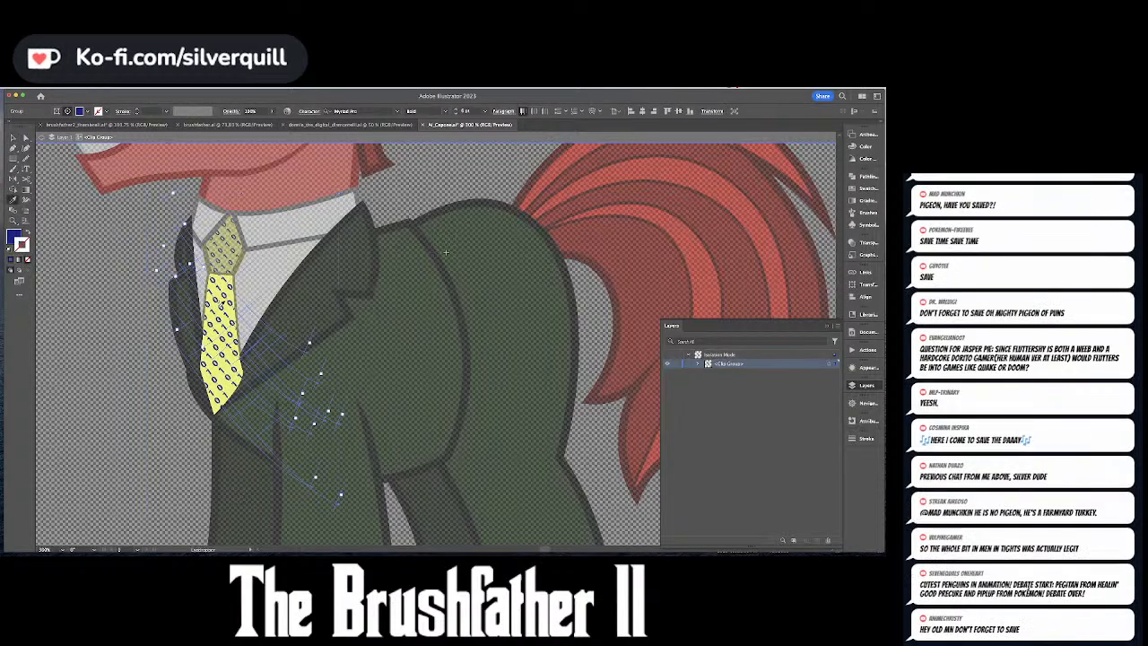
click(221, 303)
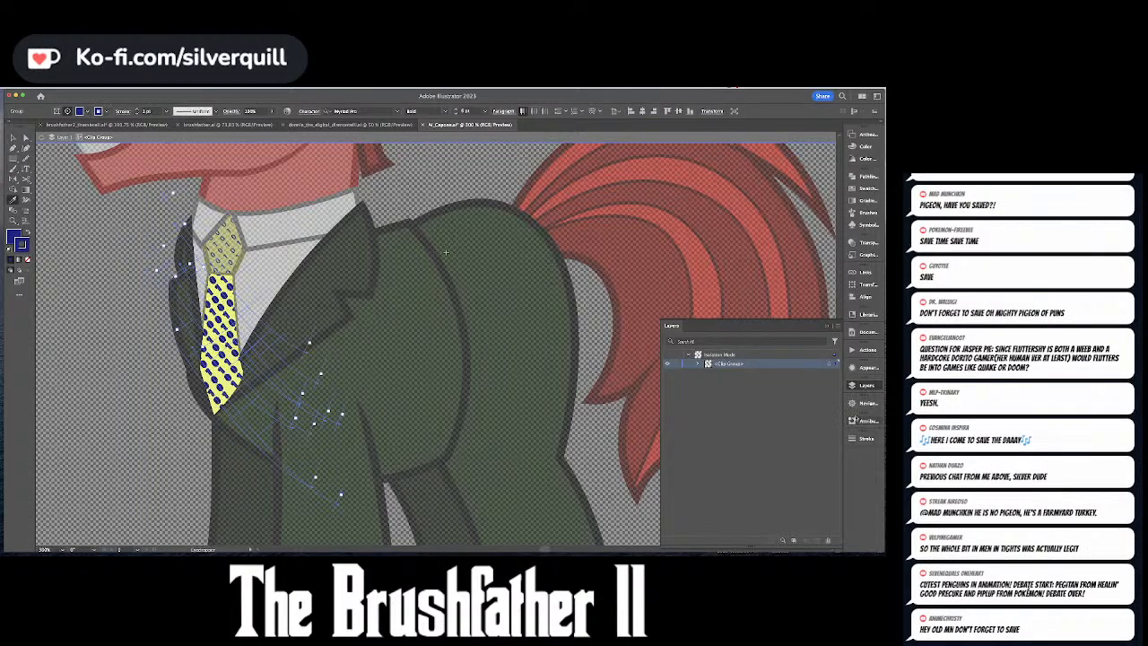
click(863, 438)
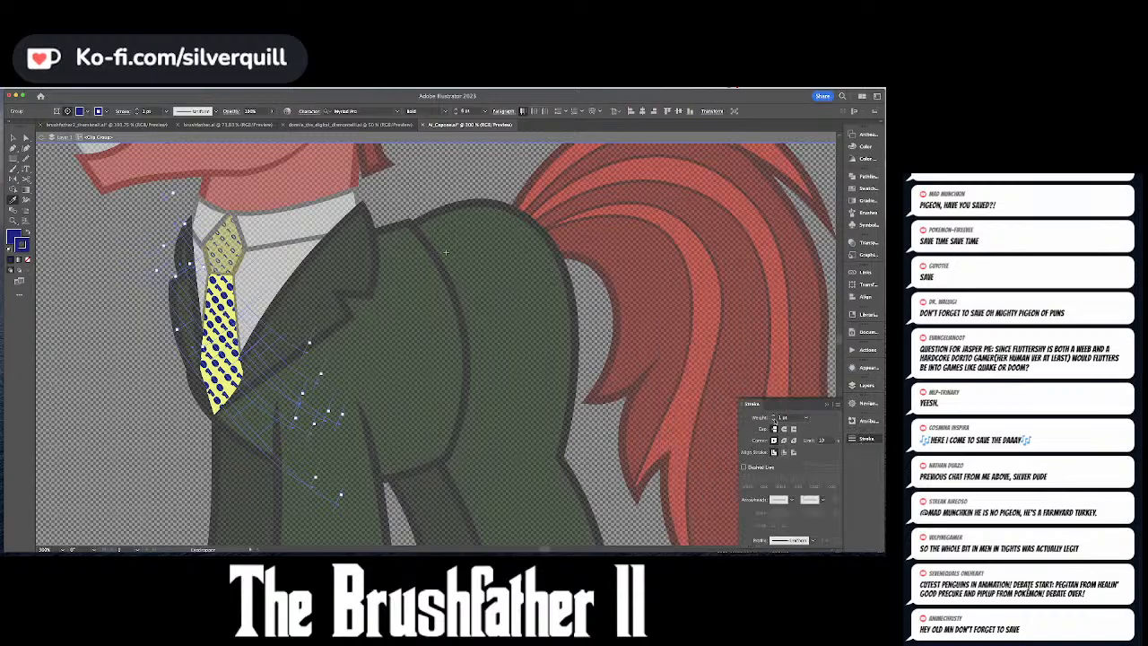
triple_click(774, 421)
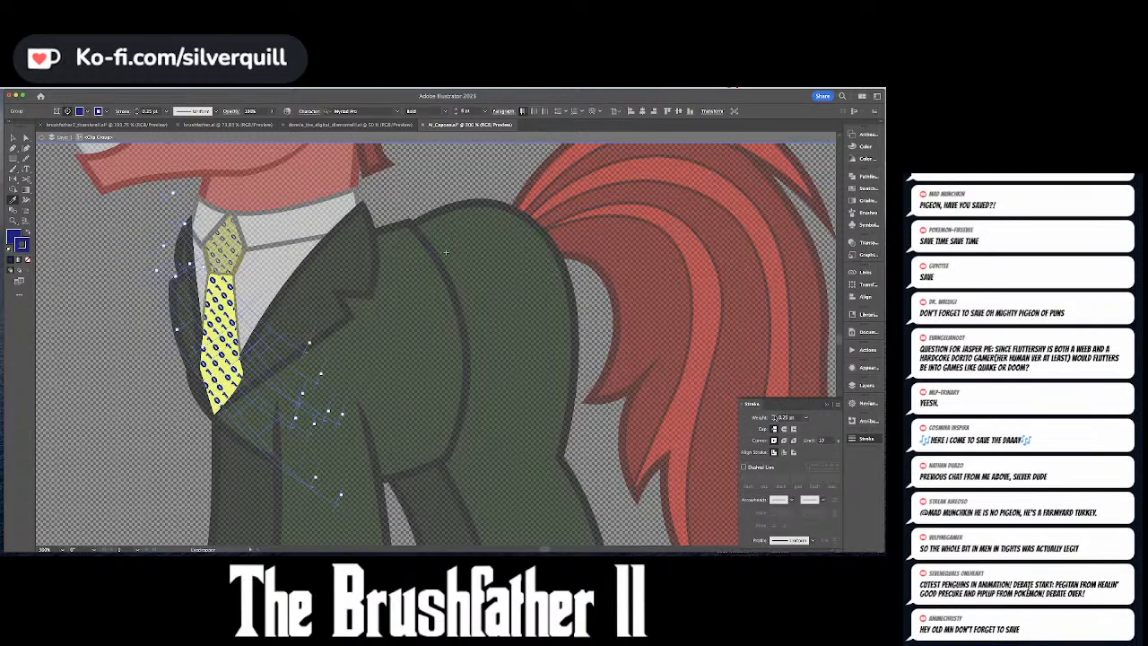
super+click(316, 257)
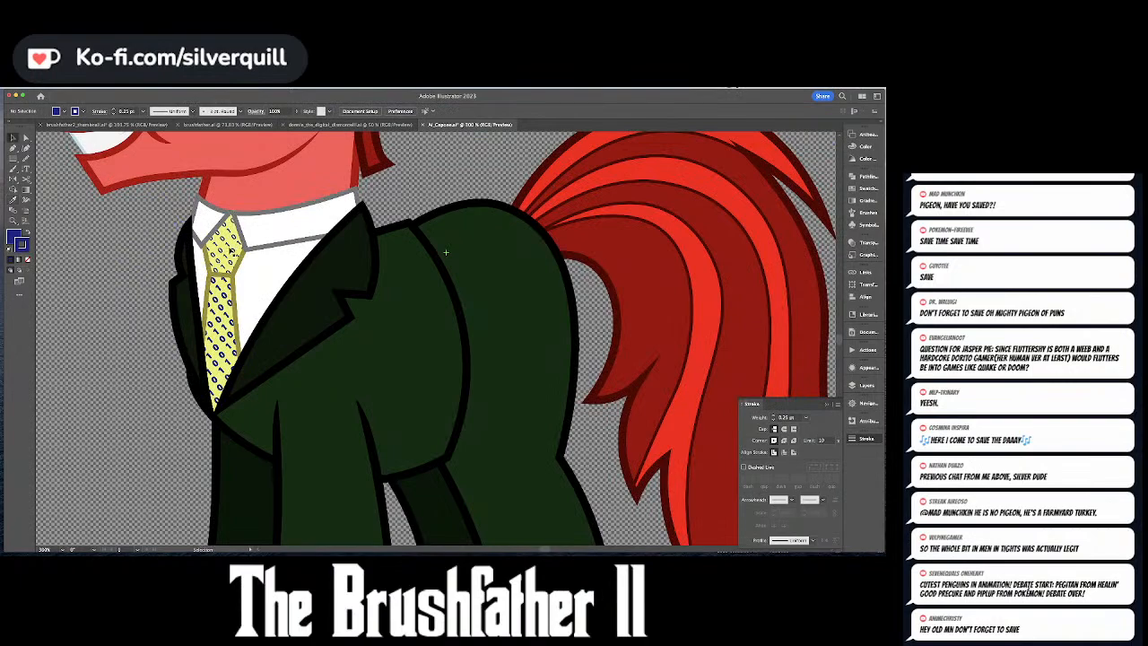
- Isolate the tie knot's clip group and select its rows of binary digits together
click(229, 249)
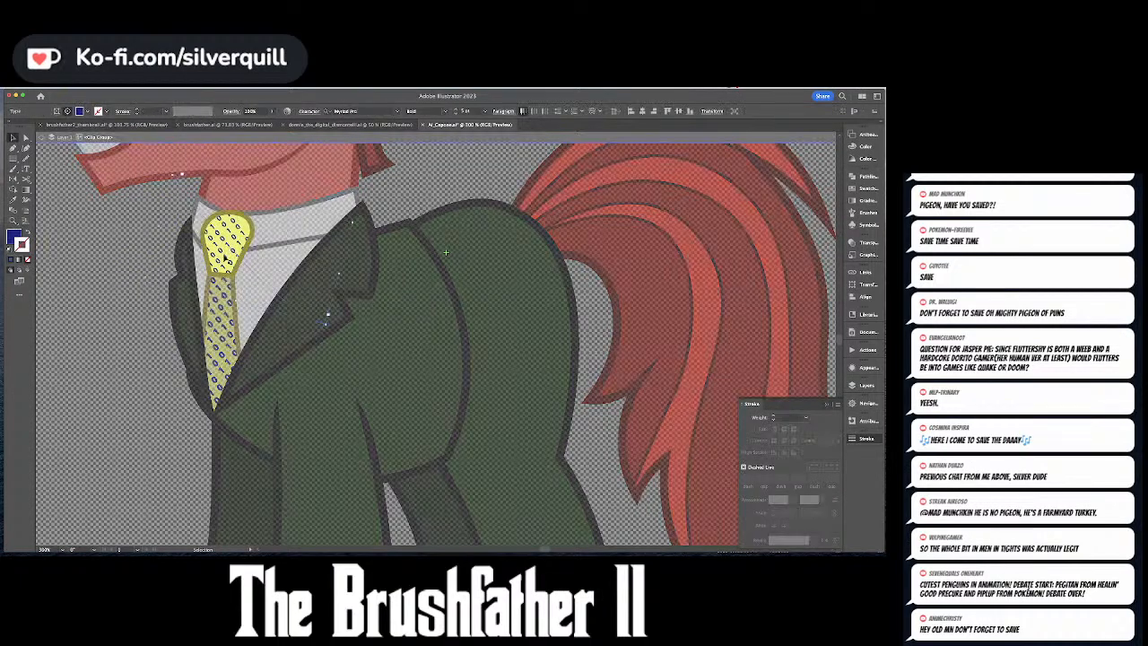
shift+click(224, 258)
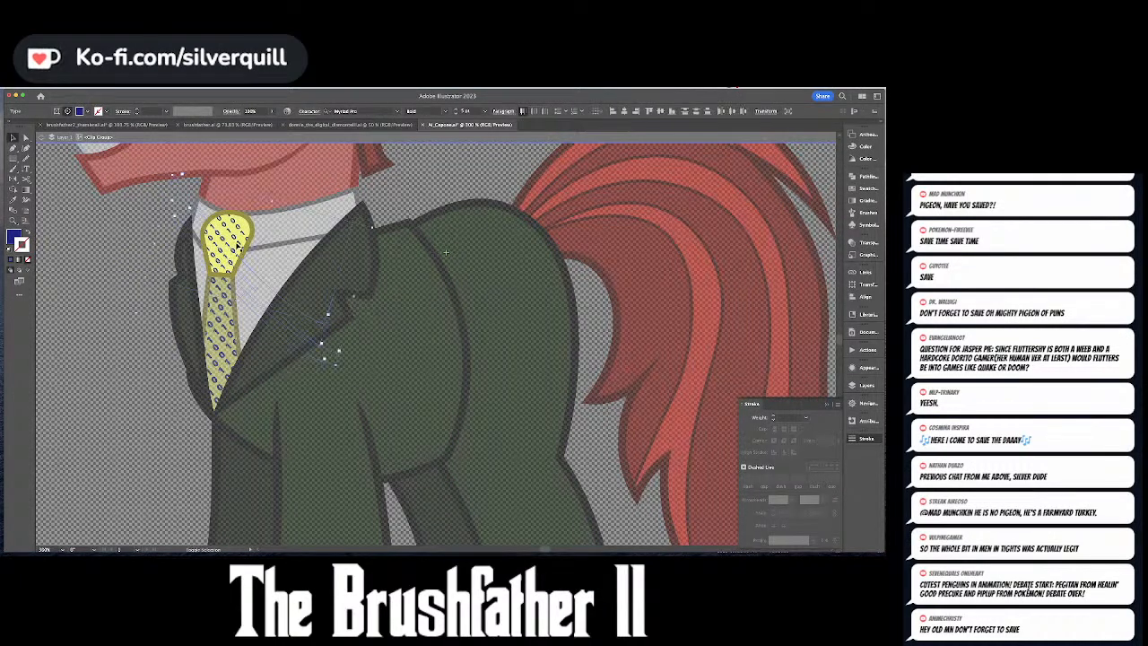
shift+click(243, 232)
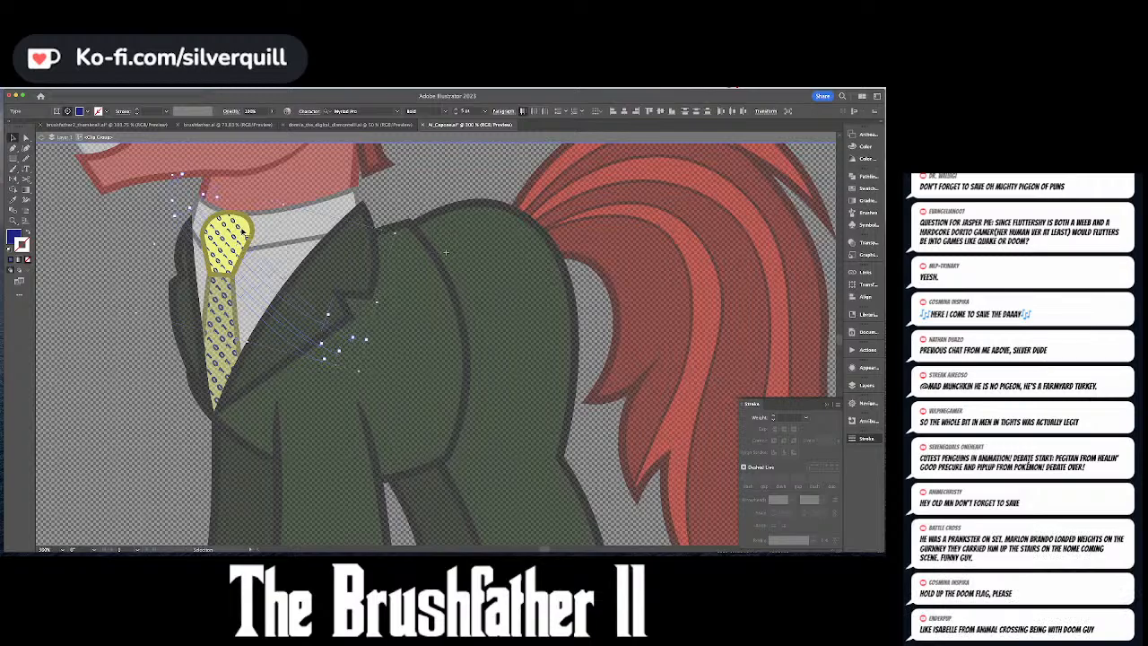
key(i)
click(228, 237)
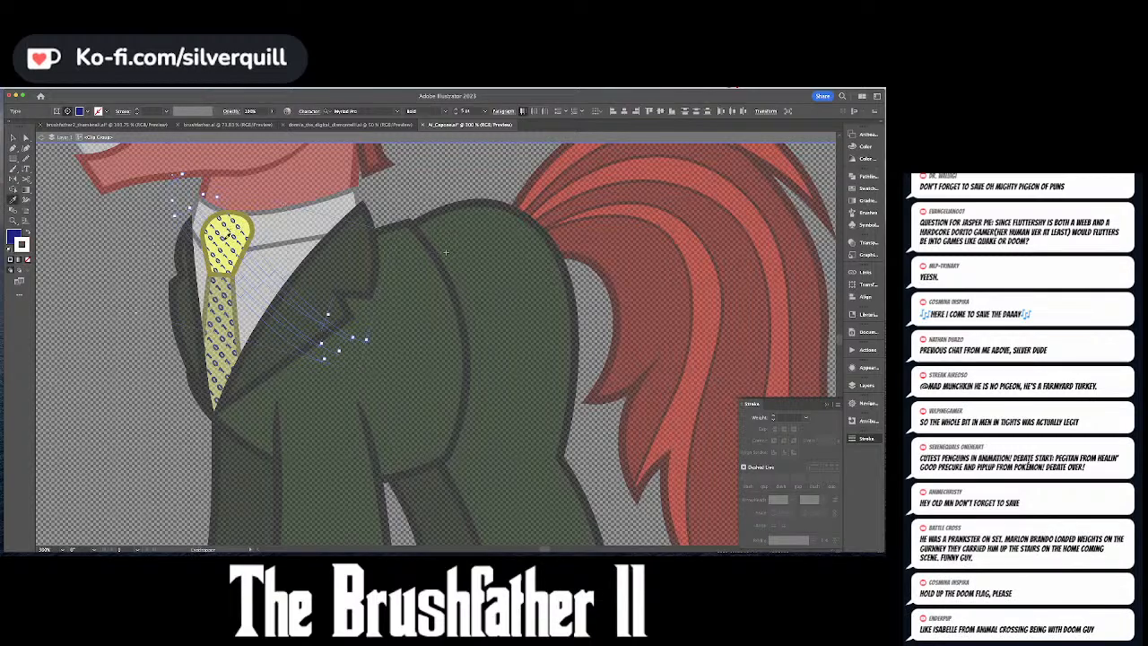
click(227, 256)
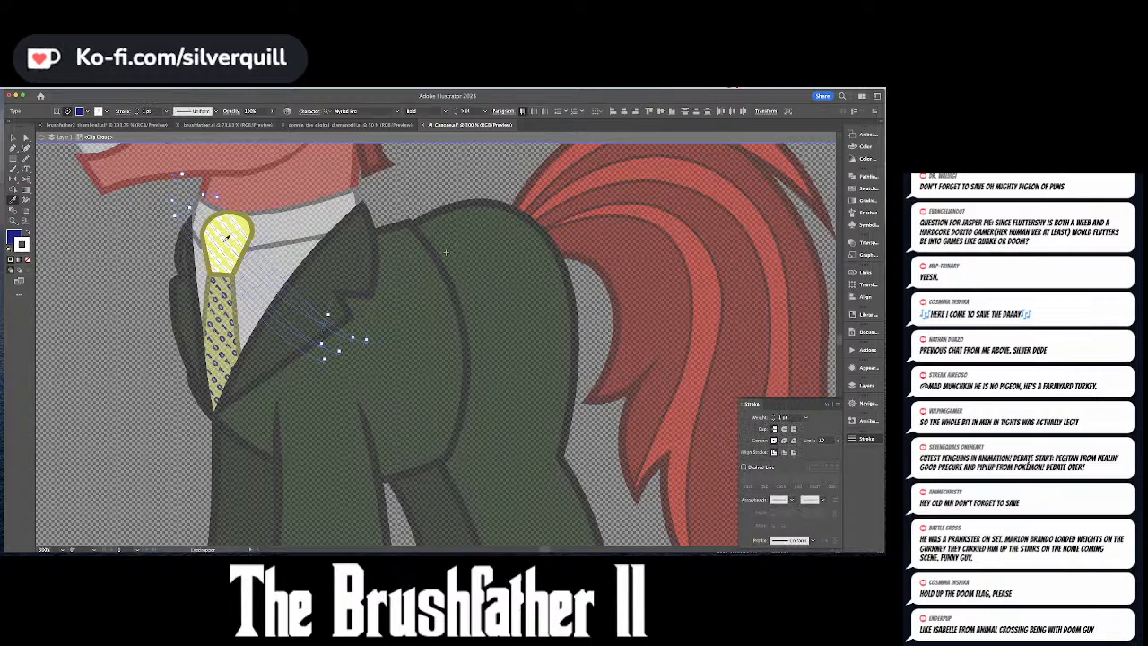
key(super+z)
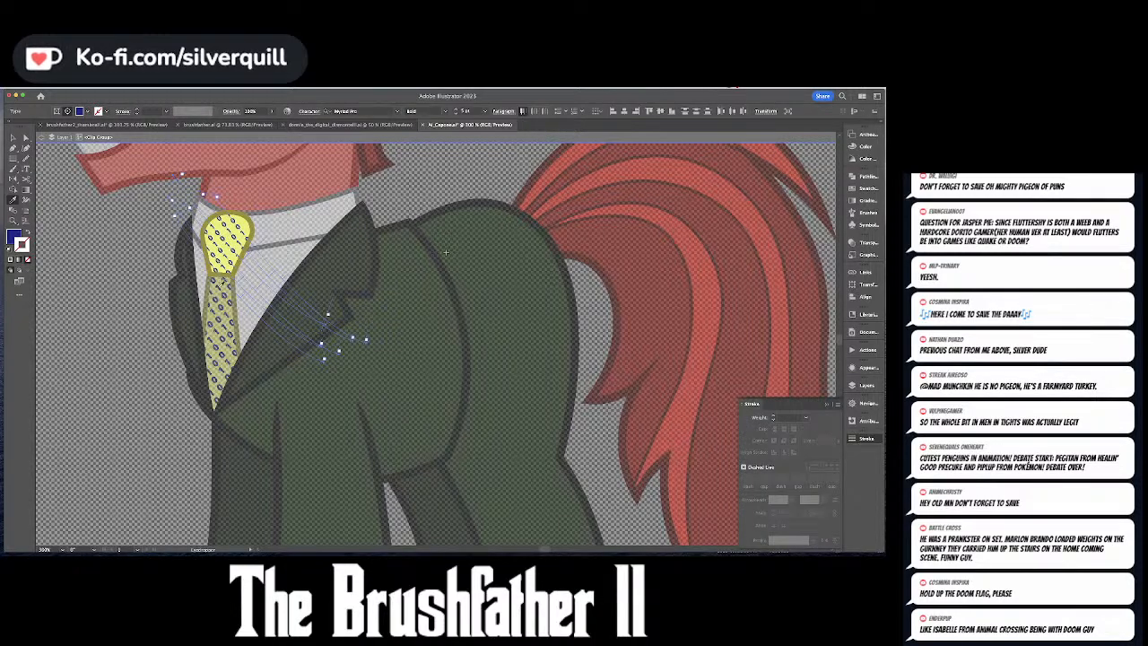
key(super+z)
- Copy the fill colour of the knot's digits and apply it as their stroke colour, 1A2284
double_click(13, 236)
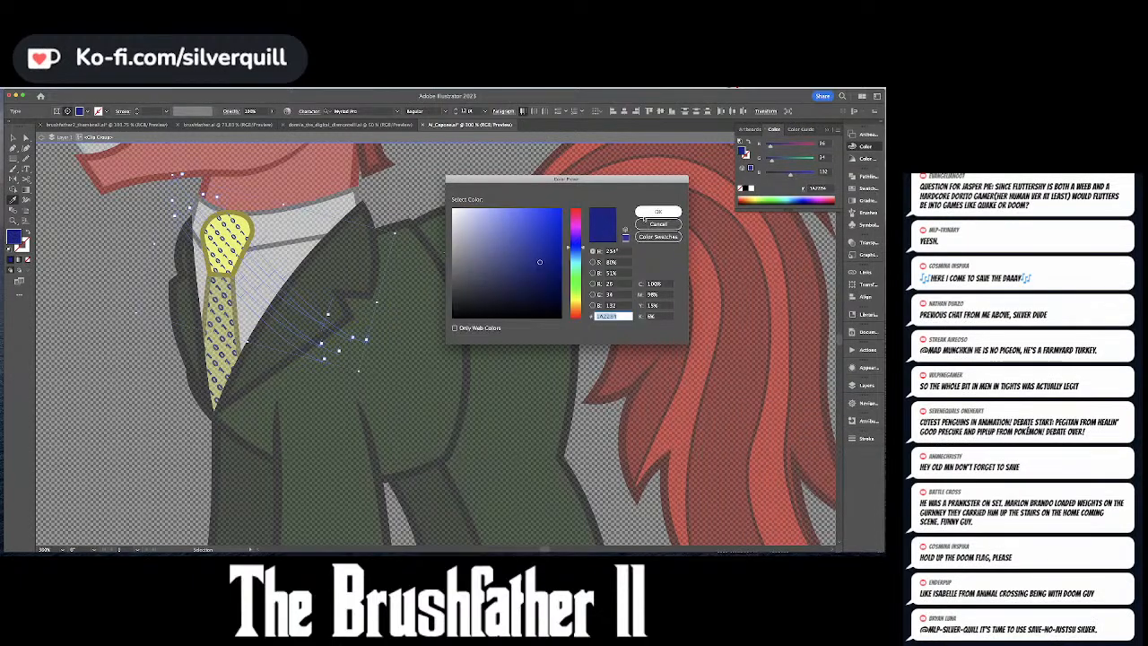
click(644, 217)
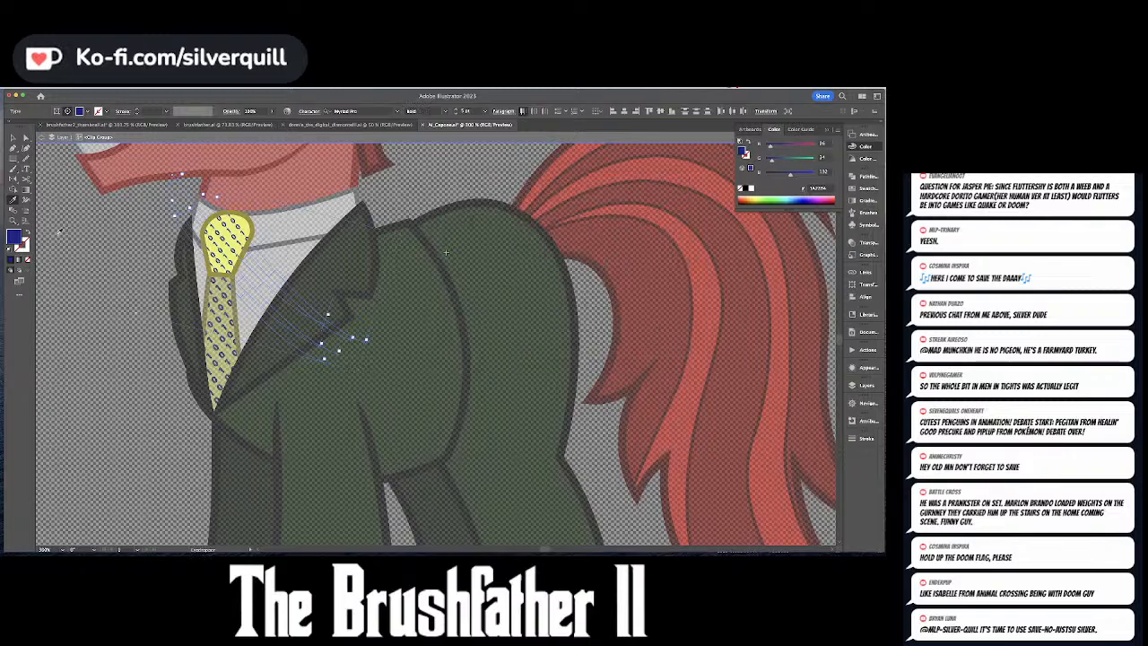
double_click(22, 245)
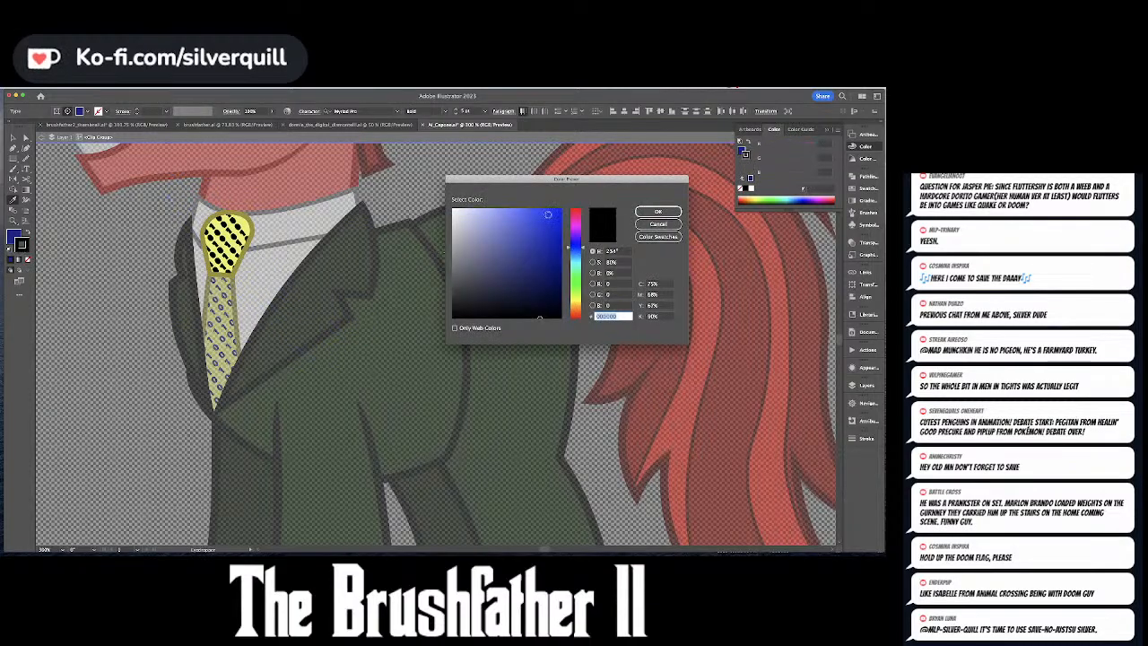
text(1A2284)
key(Tab)
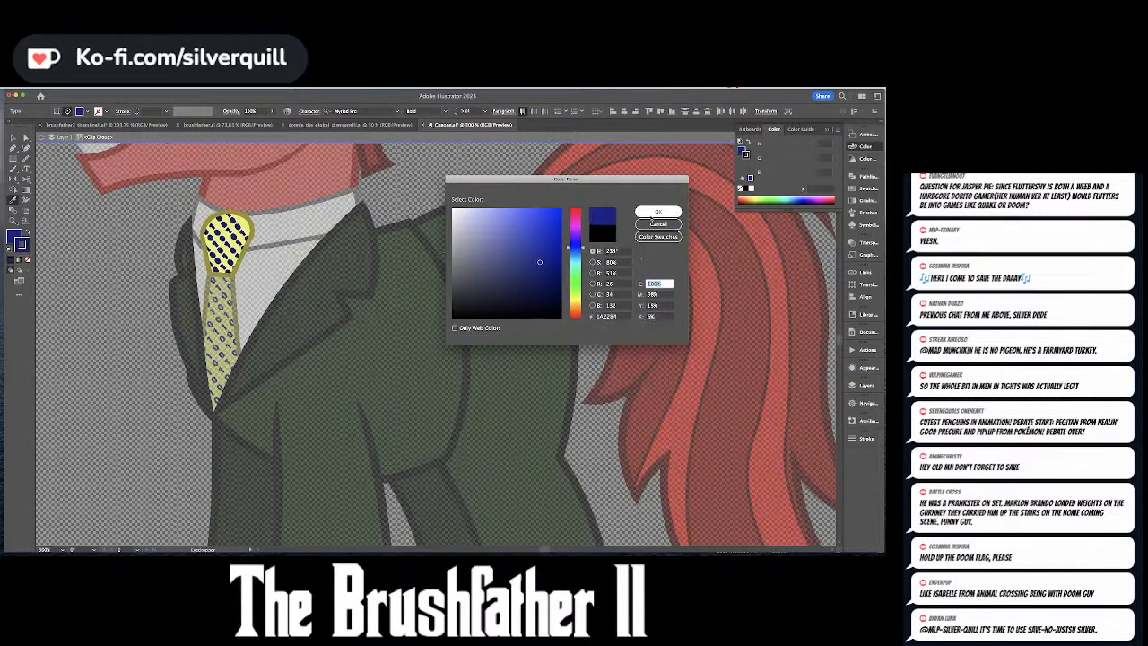
key(Return)
- Set the stroke weight of the knot's digits to 0.25 pt and leave the clip group's isolation mode
click(866, 438)
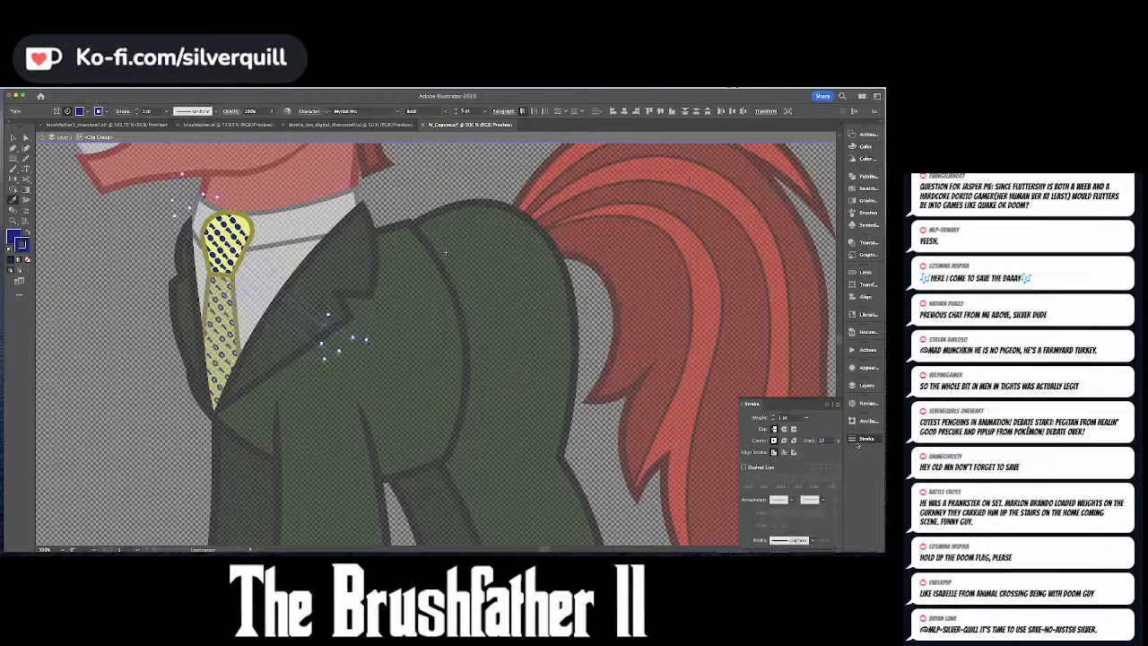
click(785, 417)
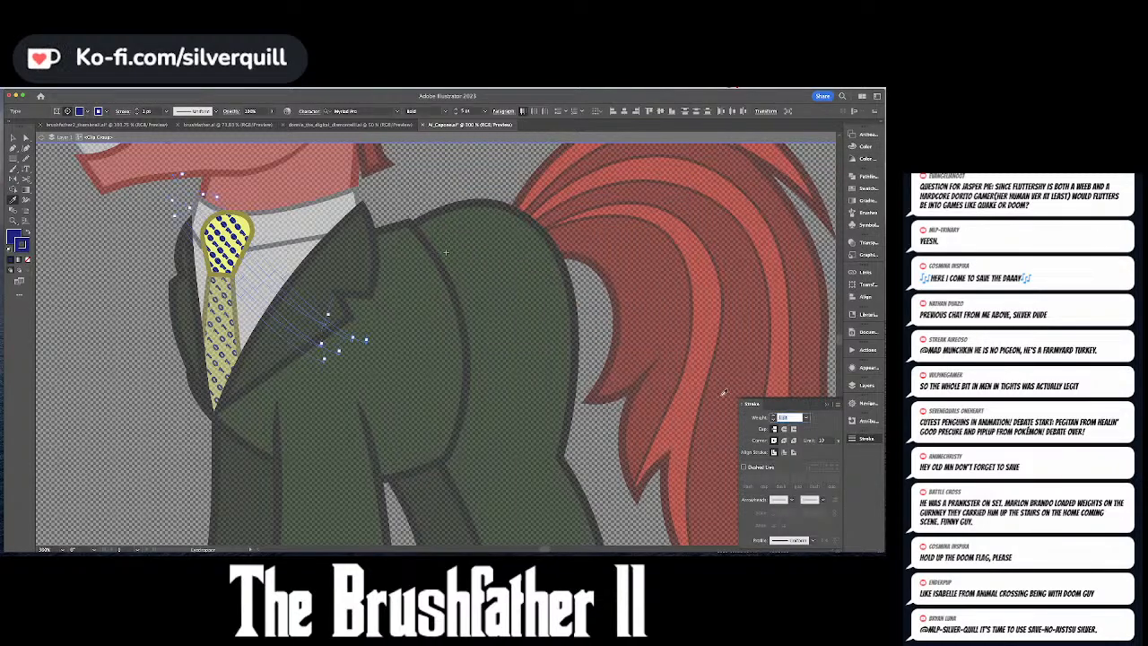
text(0.25)
key(Return)
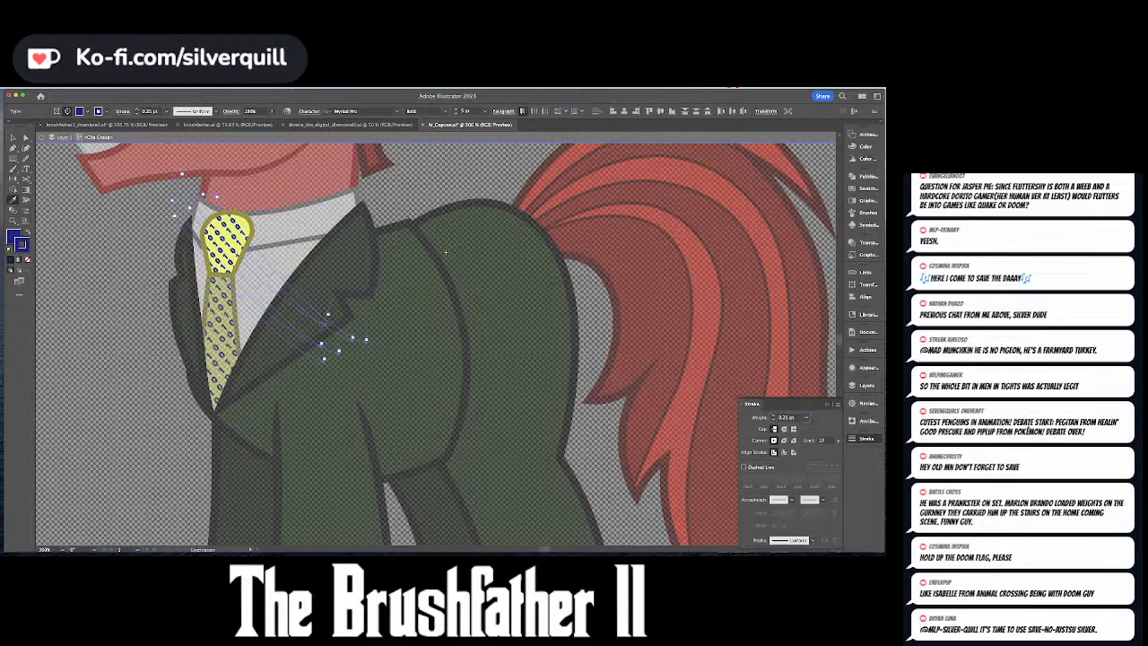
key(Escape)
key(v)
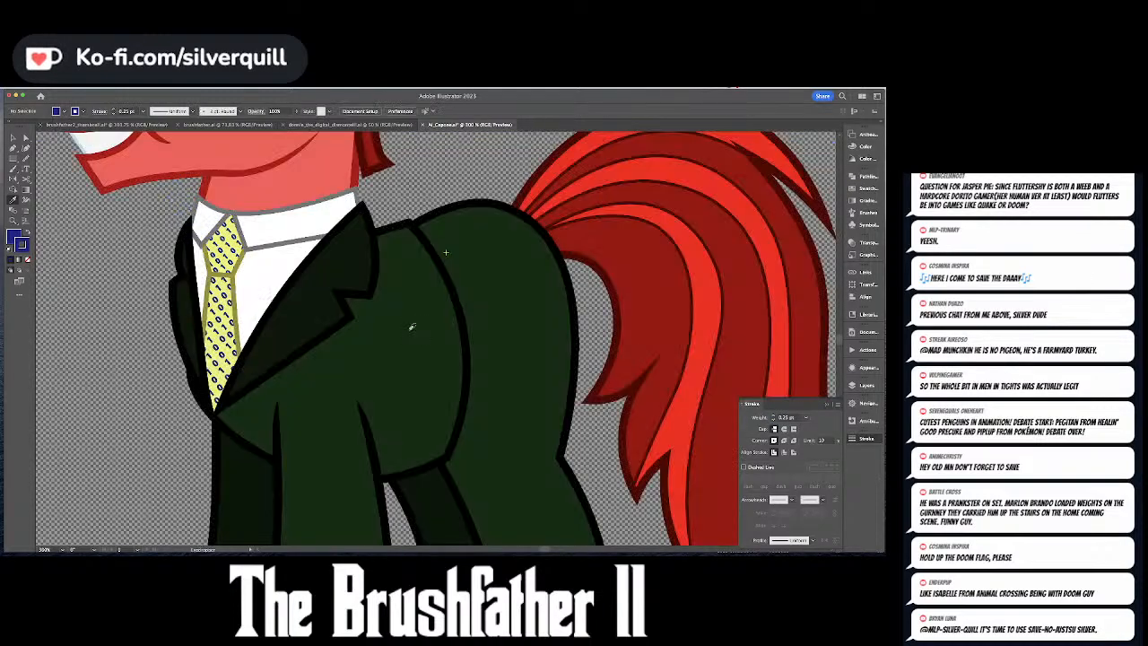
- Change the fill of the shirt front and collar pieces from white to a pale bluish grey, and deselect them
key(a)
click(262, 261)
shift+click(257, 237)
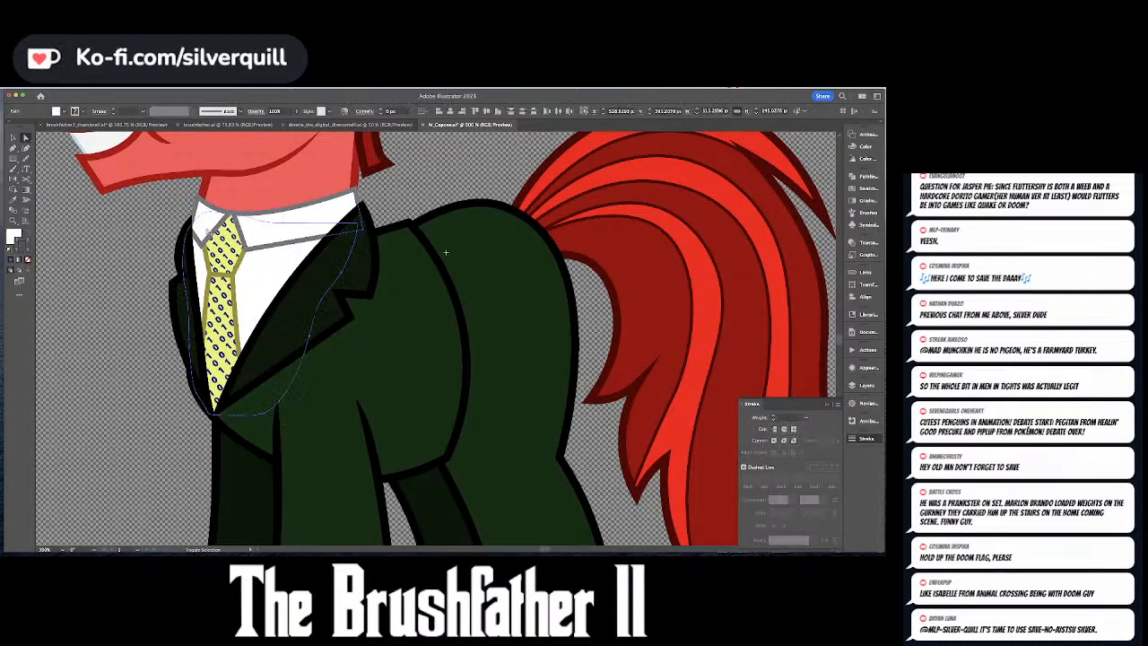
double_click(14, 236)
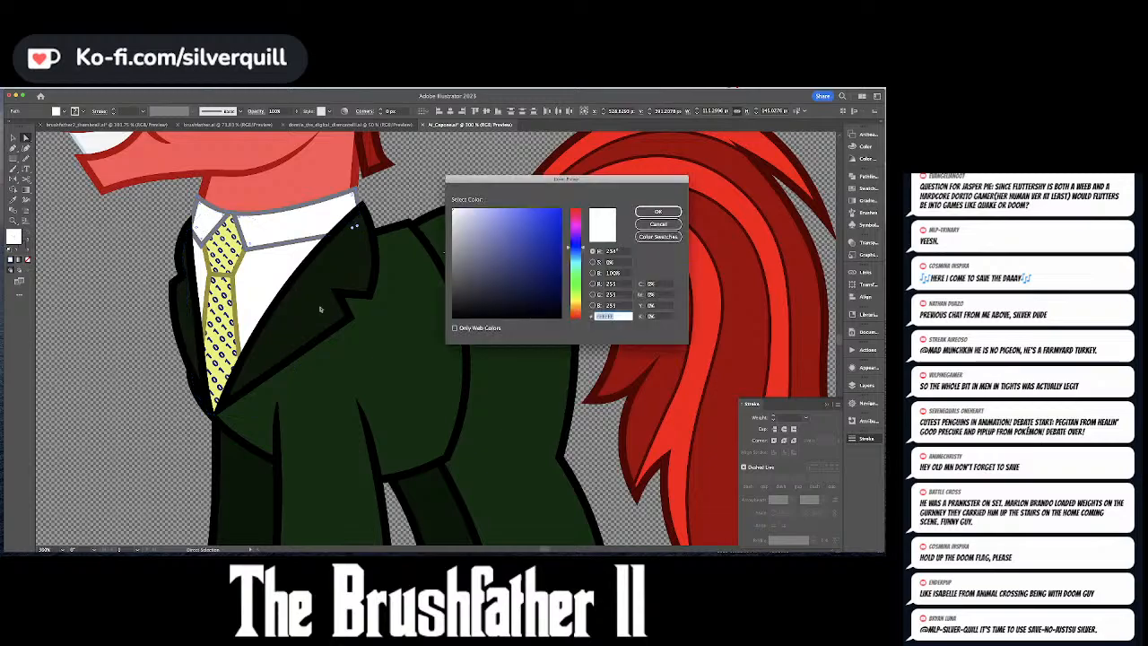
click(458, 215)
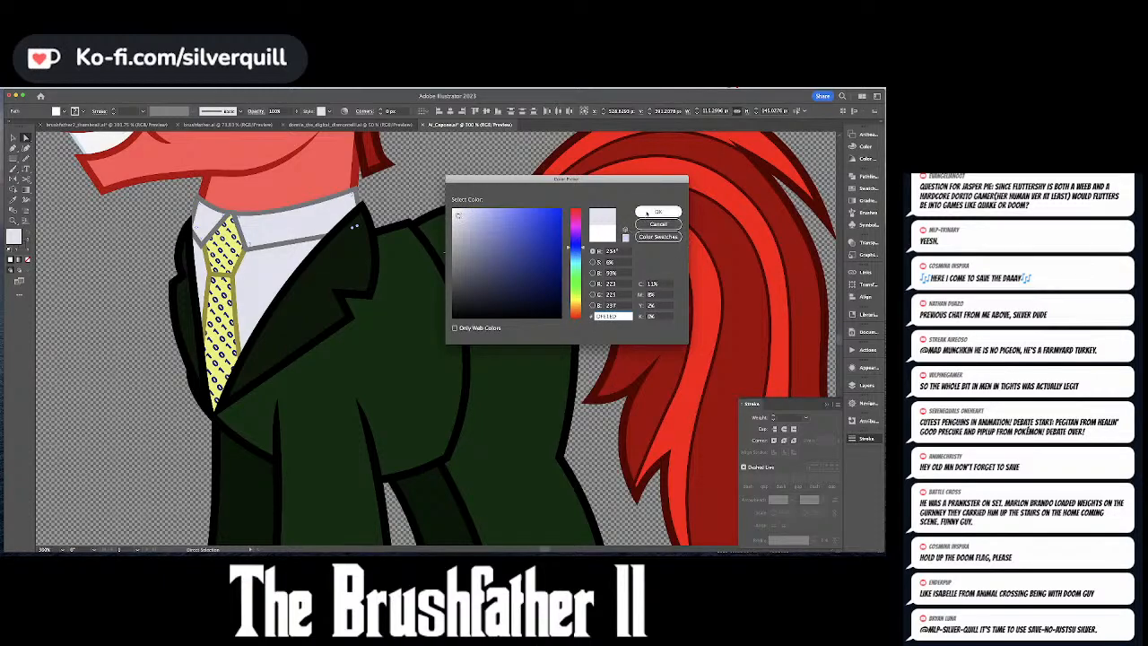
click(658, 211)
key(super+shift+a)
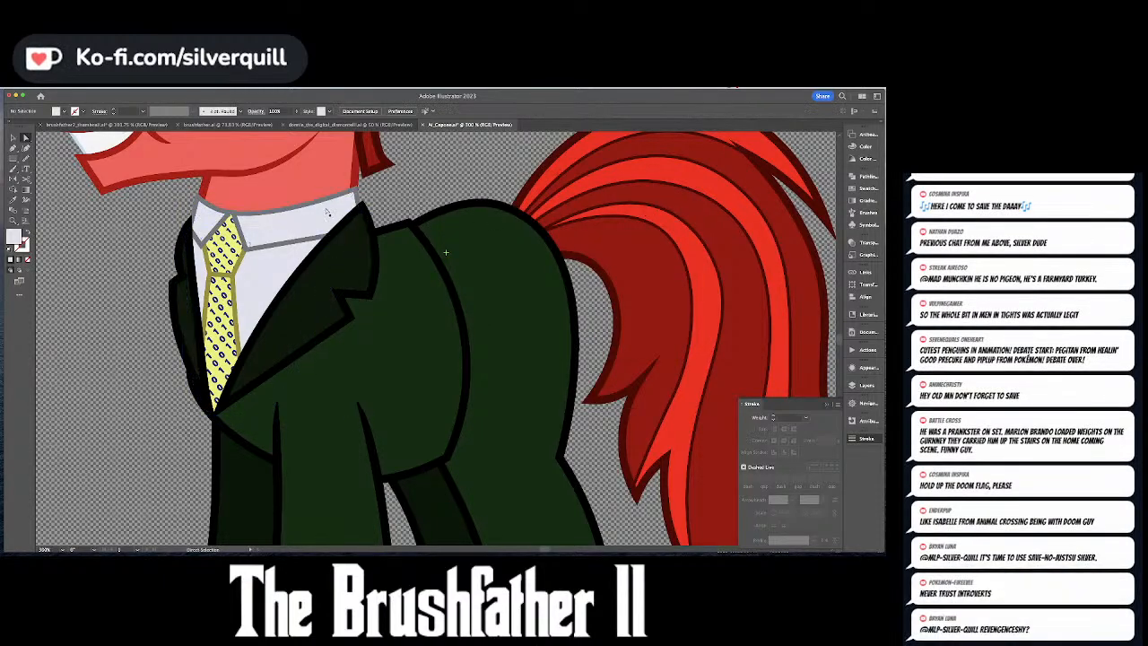
key(space)
drag(324, 202, 311, 266)
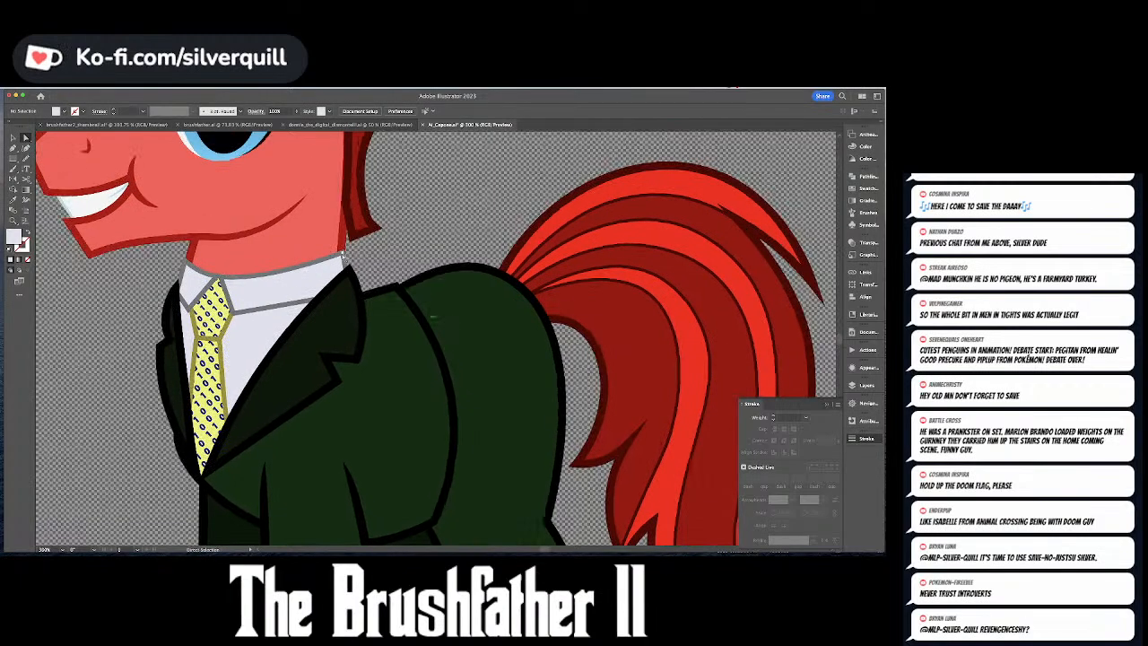
click(343, 256)
click(419, 252)
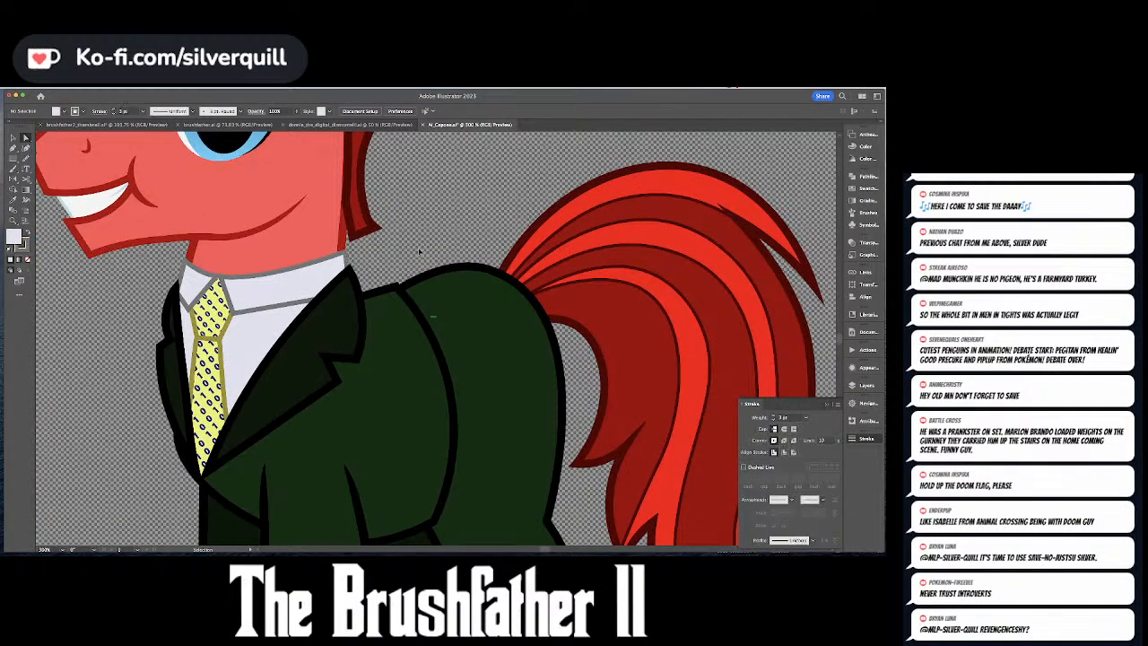
key(super+minus)
key(super+minus)
key(super+minus)
key(super+minus)
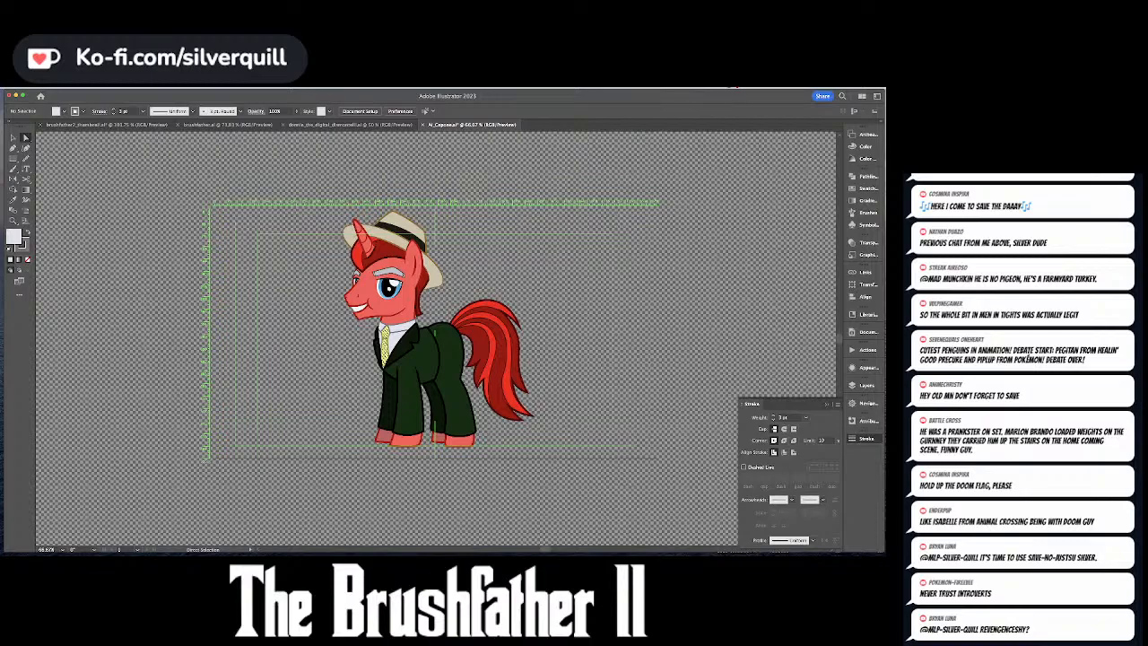
key(super+Tab)
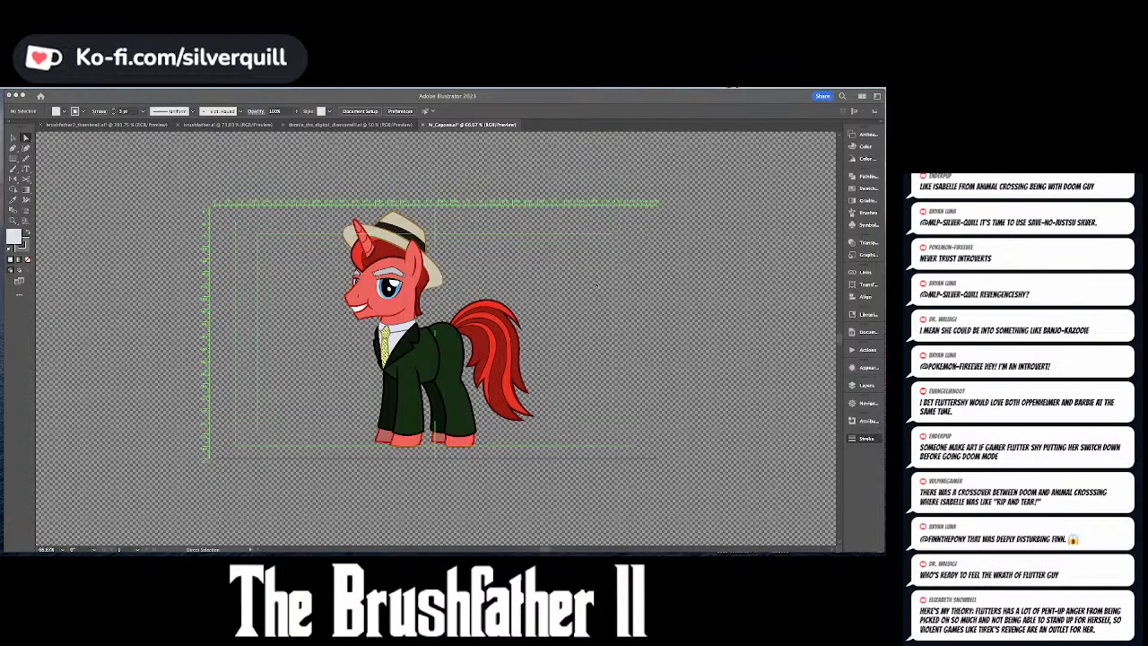
key(super+F10)
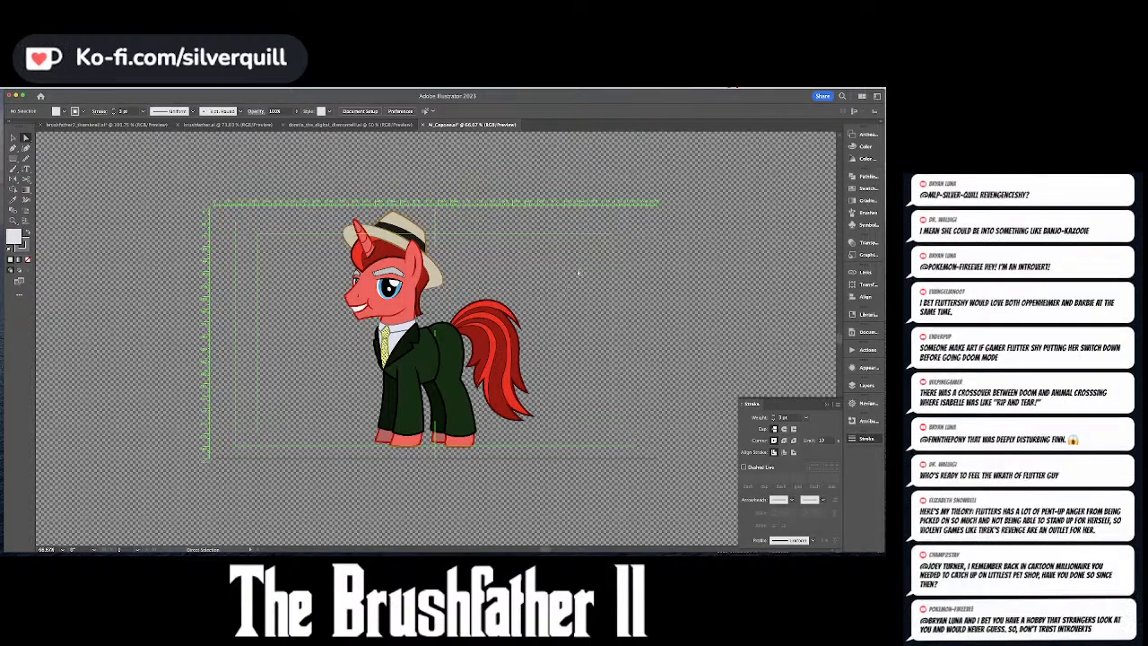
scroll(579, 281, down, 1)
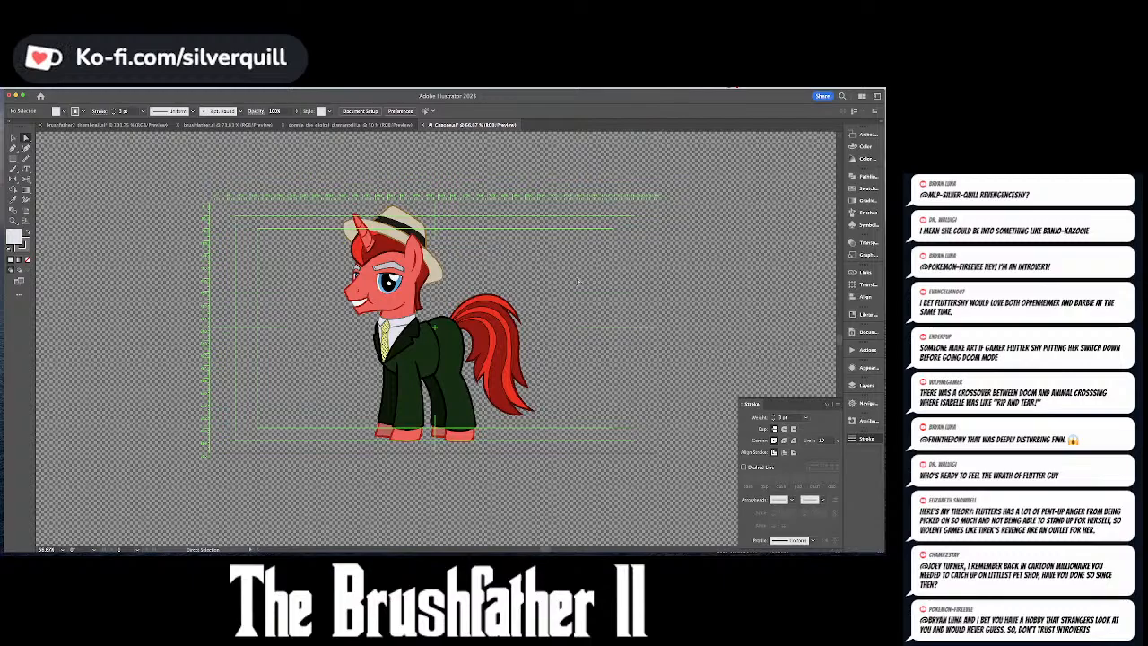
key(super+1)
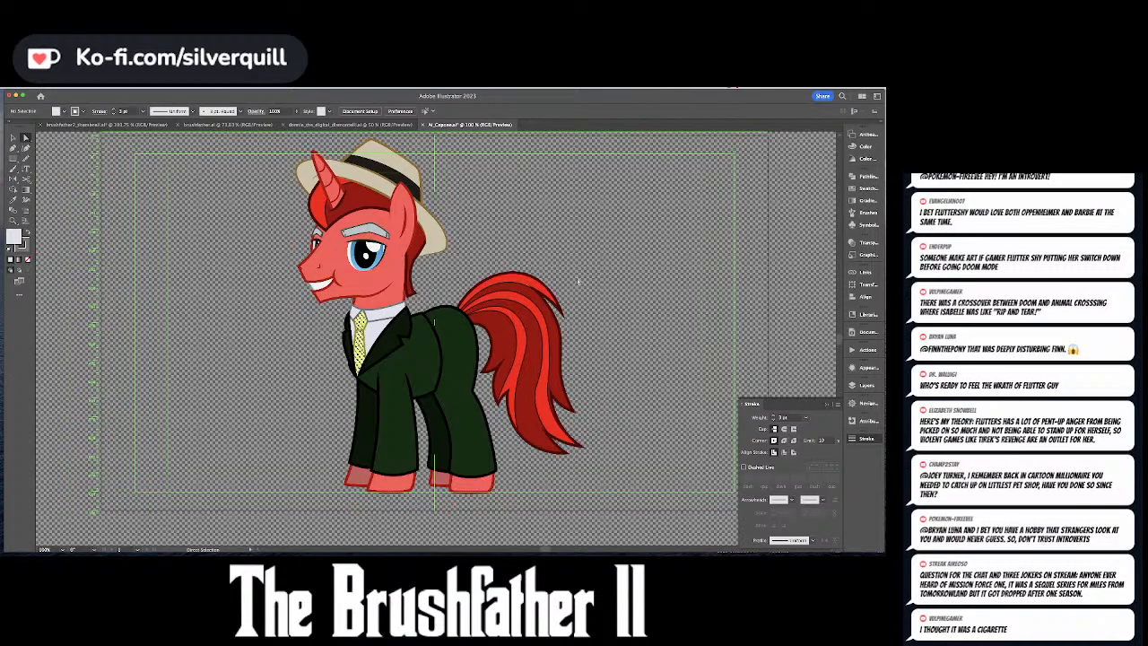
click(852, 242)
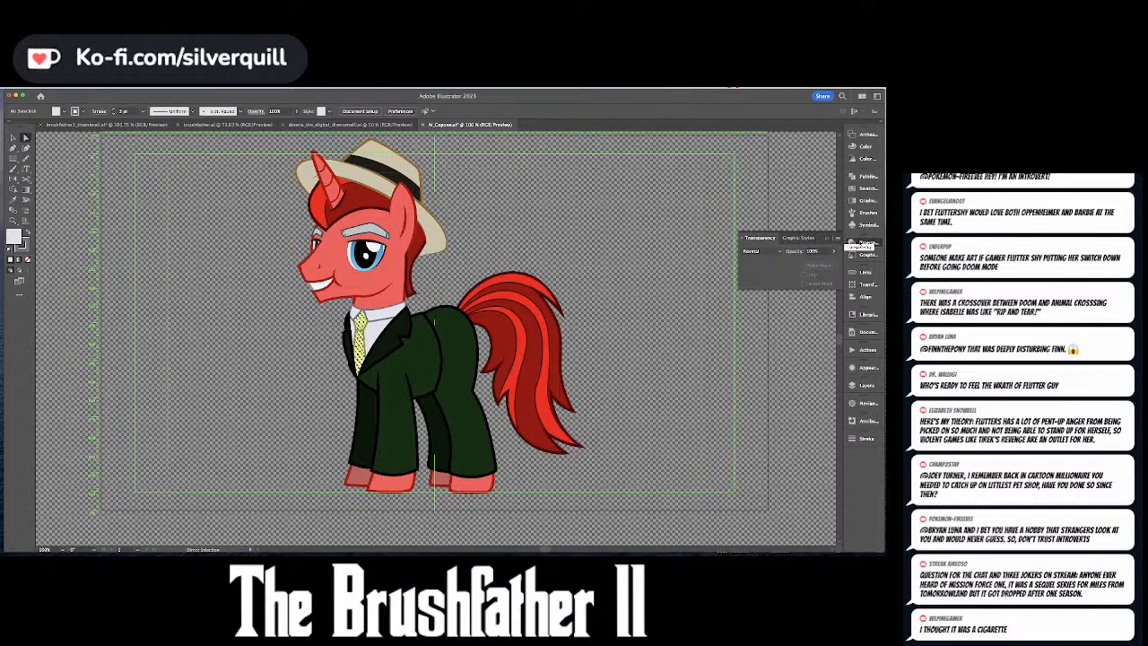
click(857, 243)
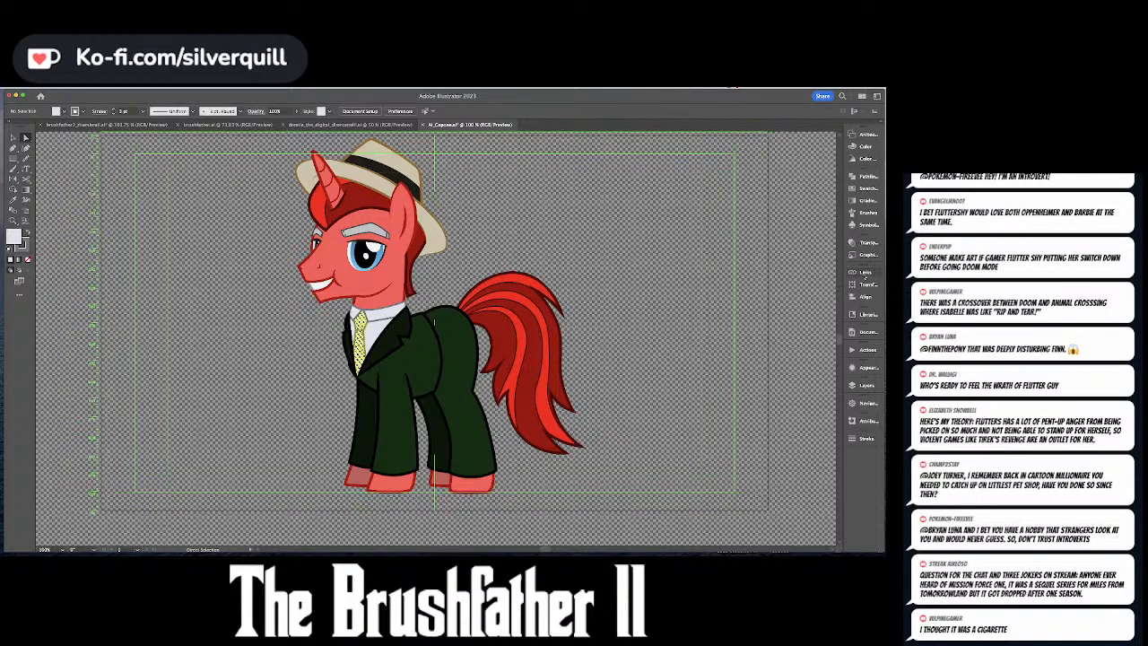
- Delete several unneeded clip groups and a plain group from the object list of the pony's layer
click(857, 387)
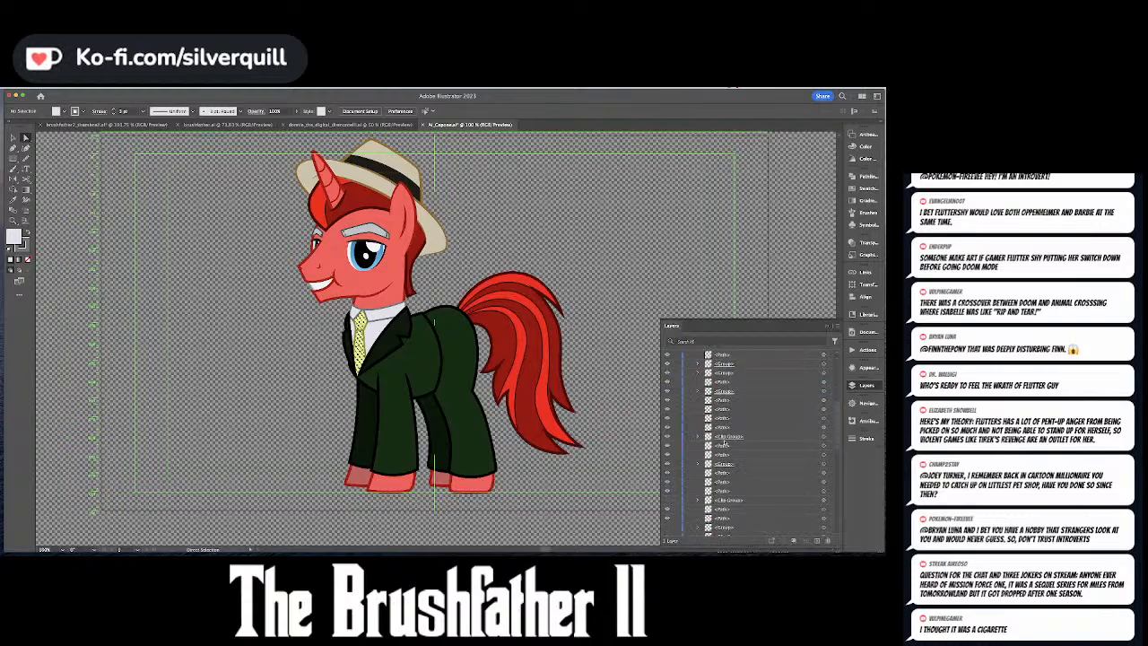
click(727, 418)
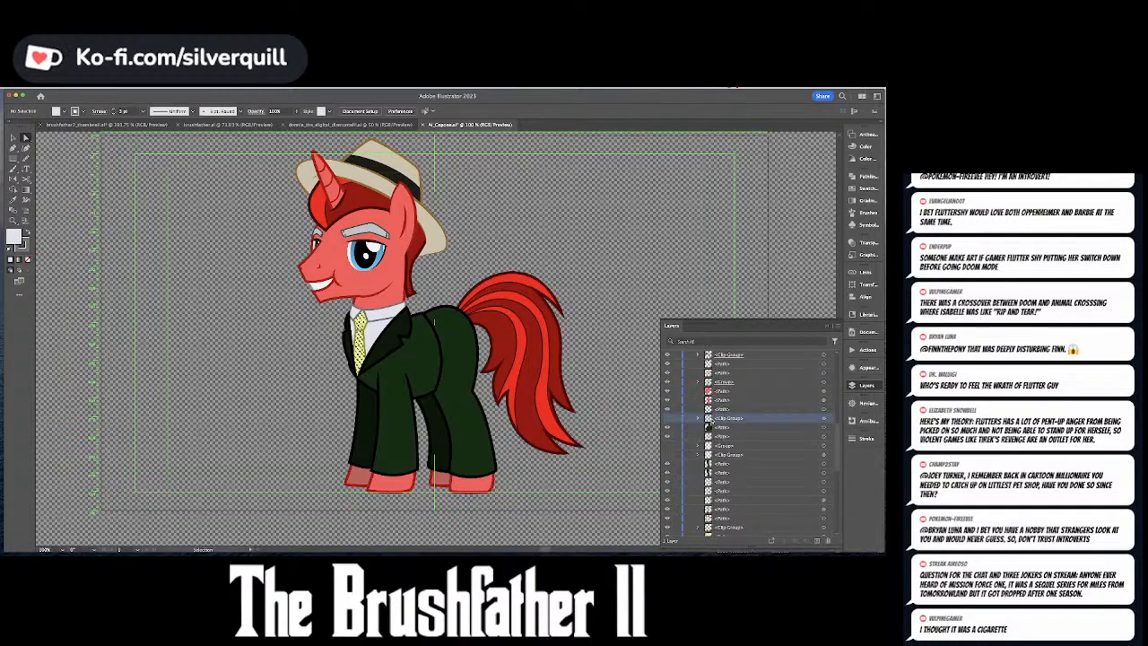
super+click(722, 445)
super+click(726, 454)
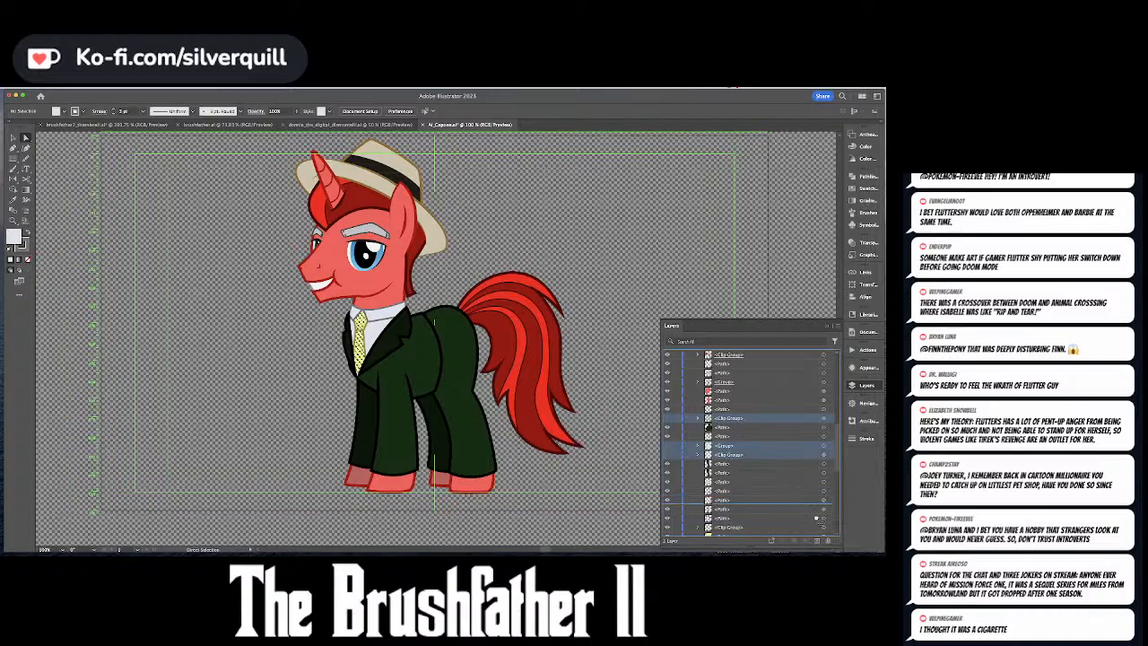
scroll(814, 517, down, 10)
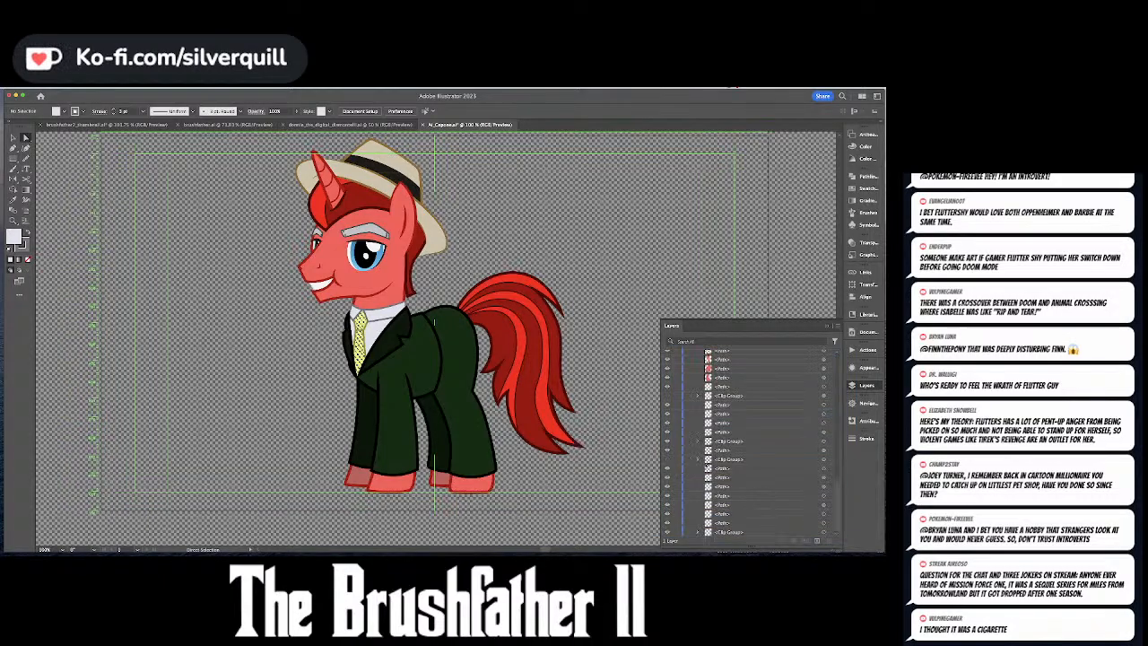
super+click(730, 459)
click(828, 541)
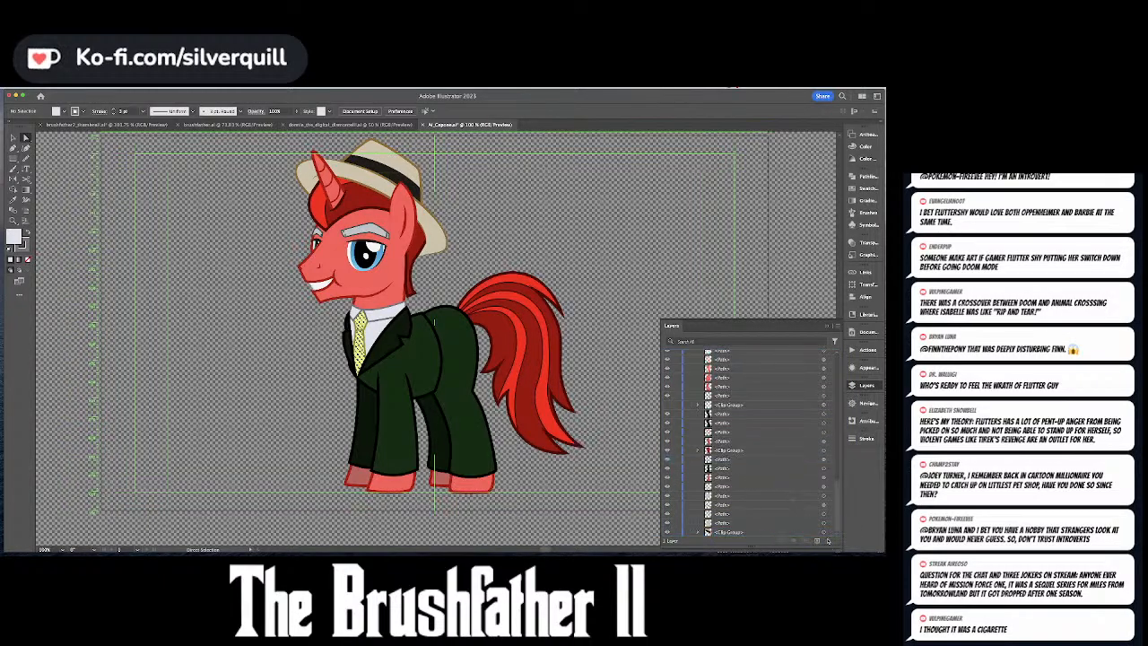
key(super+Tab)
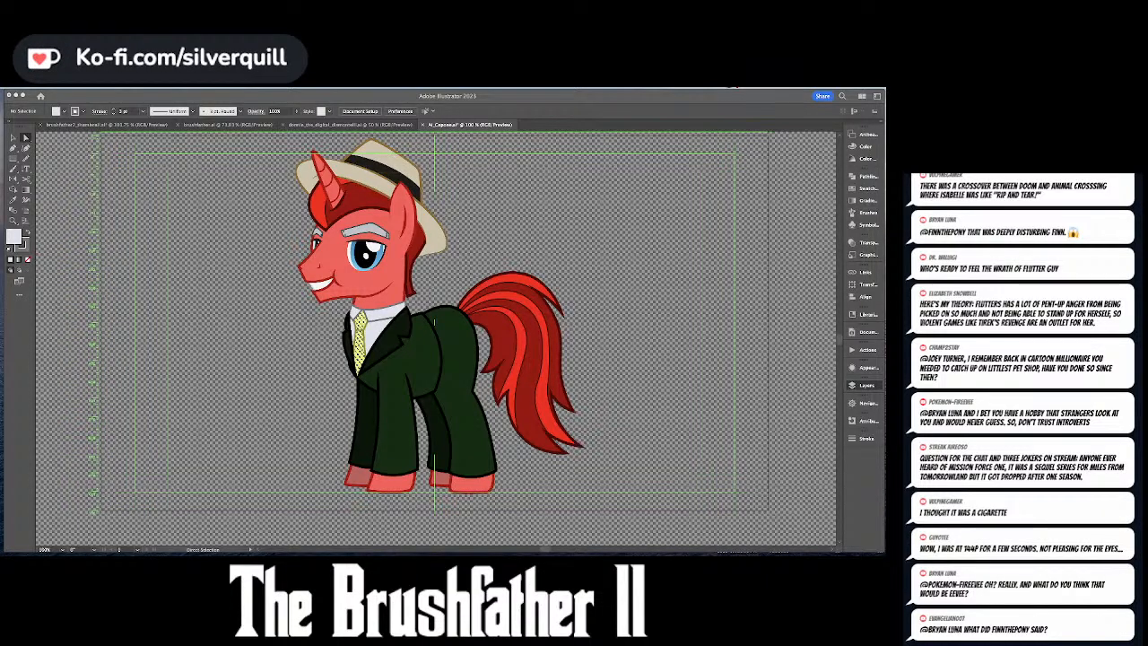
click(600, 231)
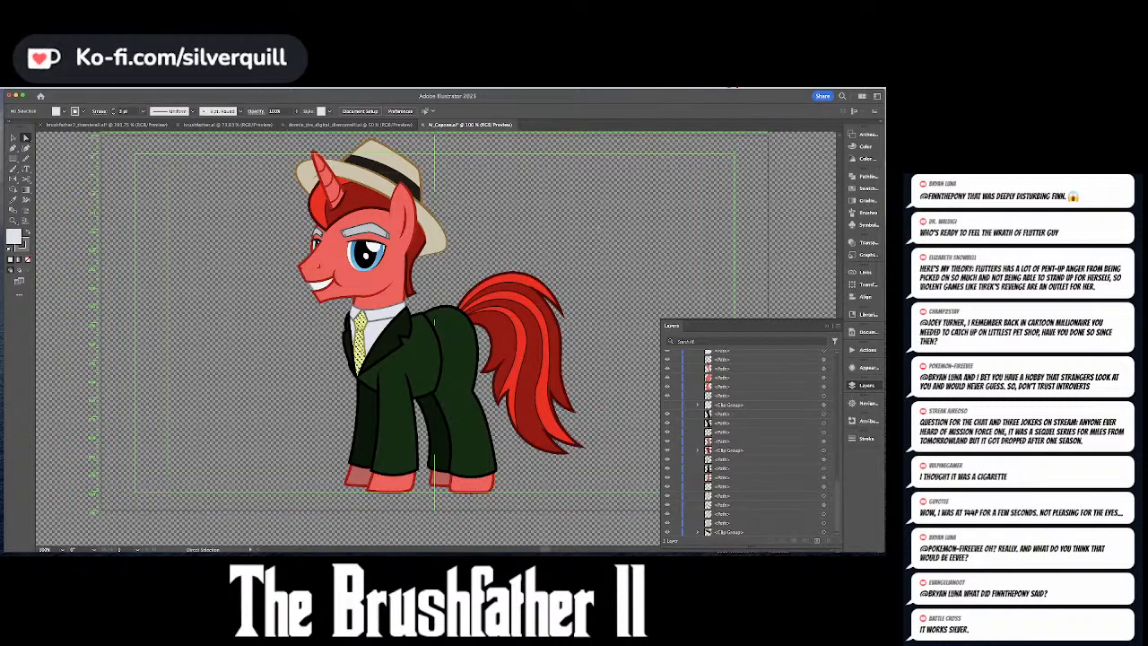
key(F7)
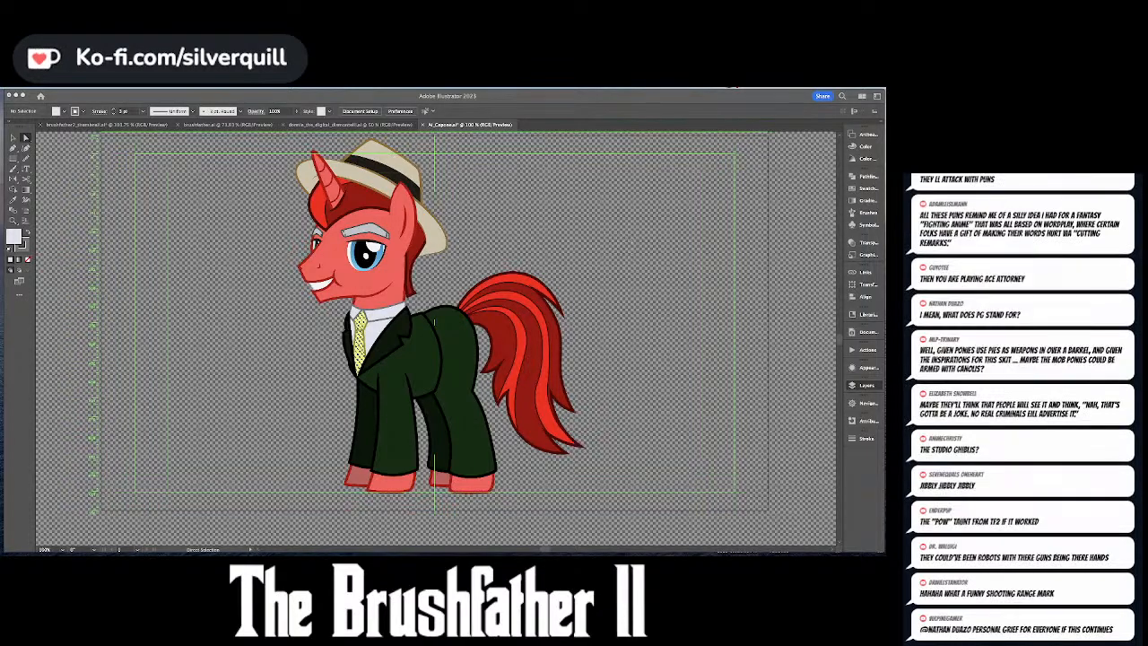
- Switch to Finder, open the vecteezy machine-gun illustration in Illustrator, and select the whole gun group
key(super+Tab)
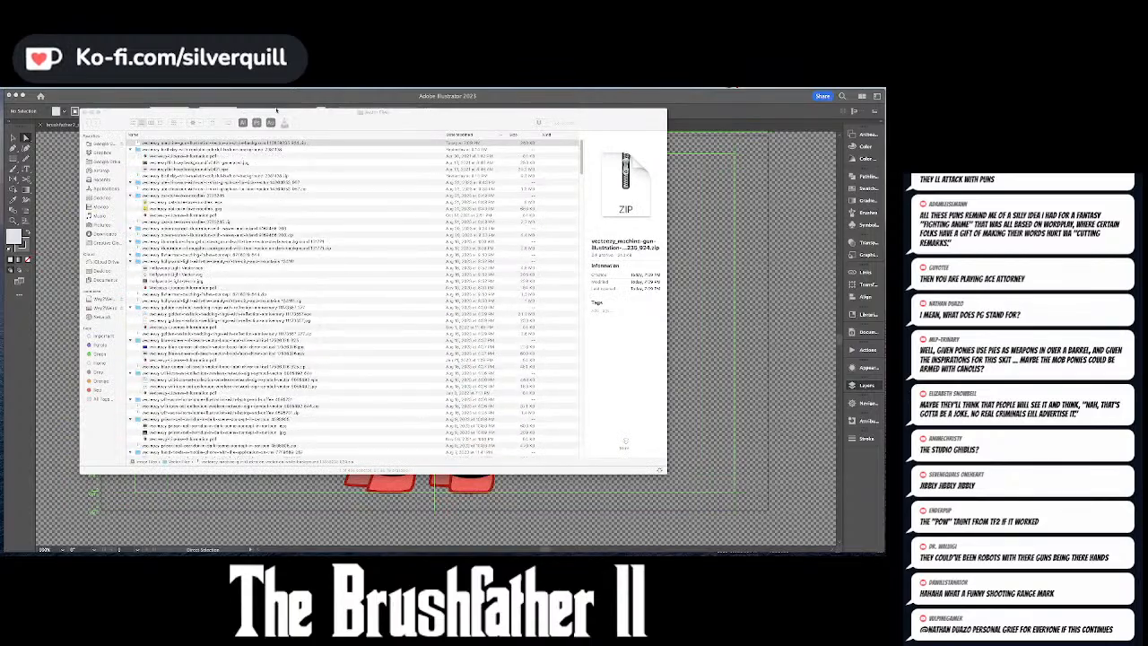
drag(310, 113, 884, 177)
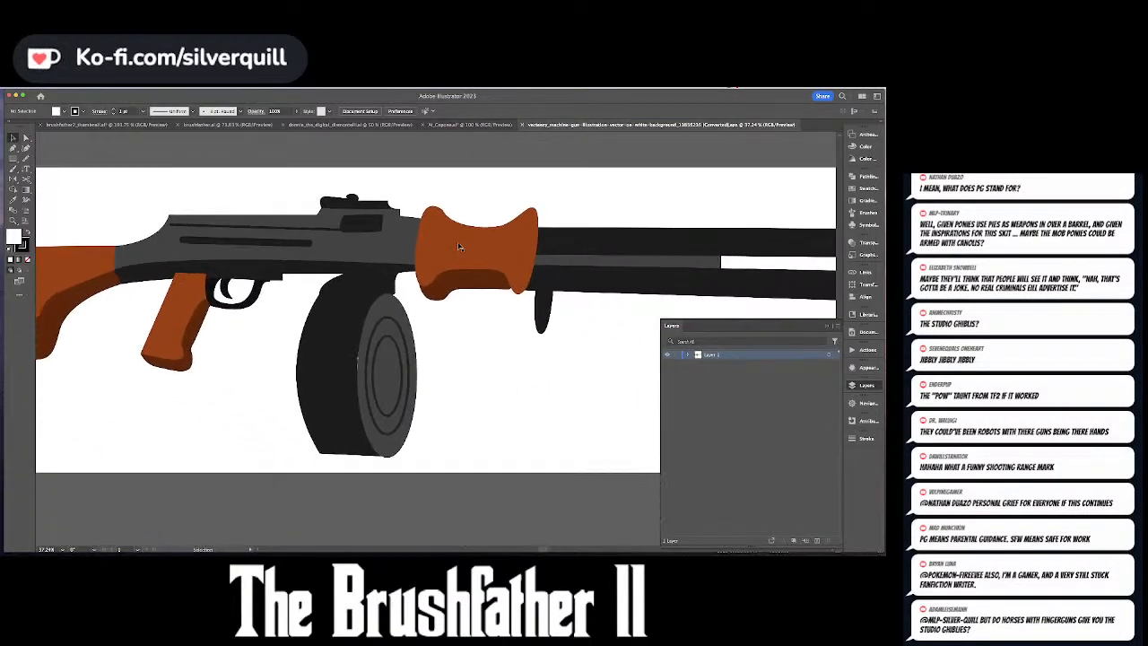
click(473, 247)
key(super+minus)
key(super+minus)
key(super+minus)
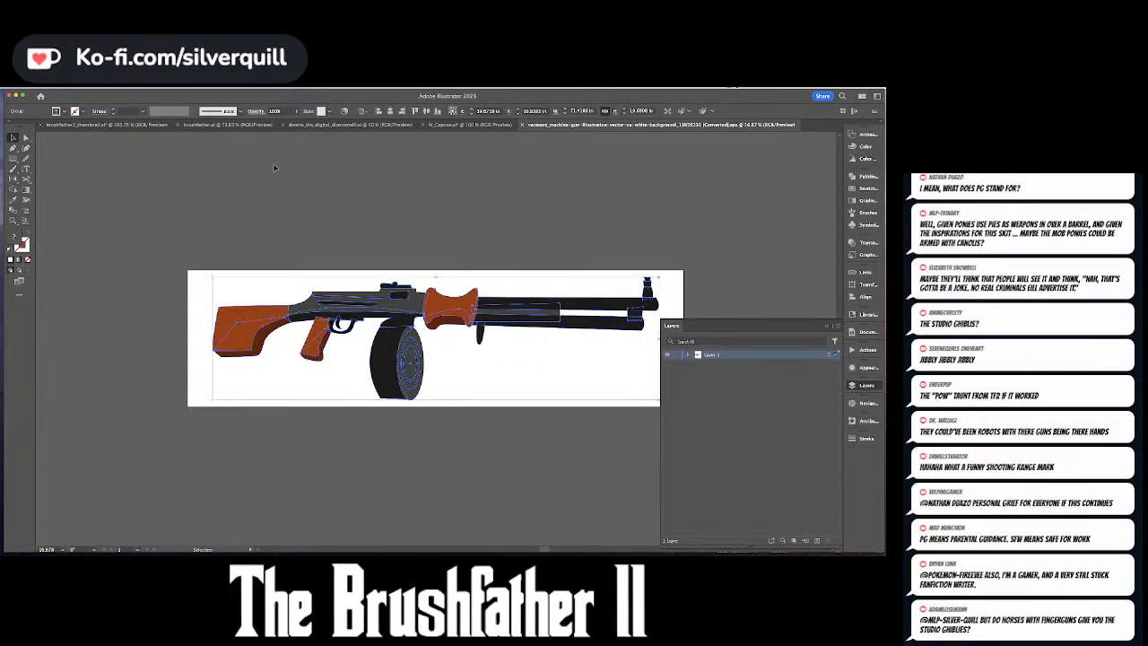
- Return to the red unicorn's document and collapse the object list of Layer 1
click(468, 124)
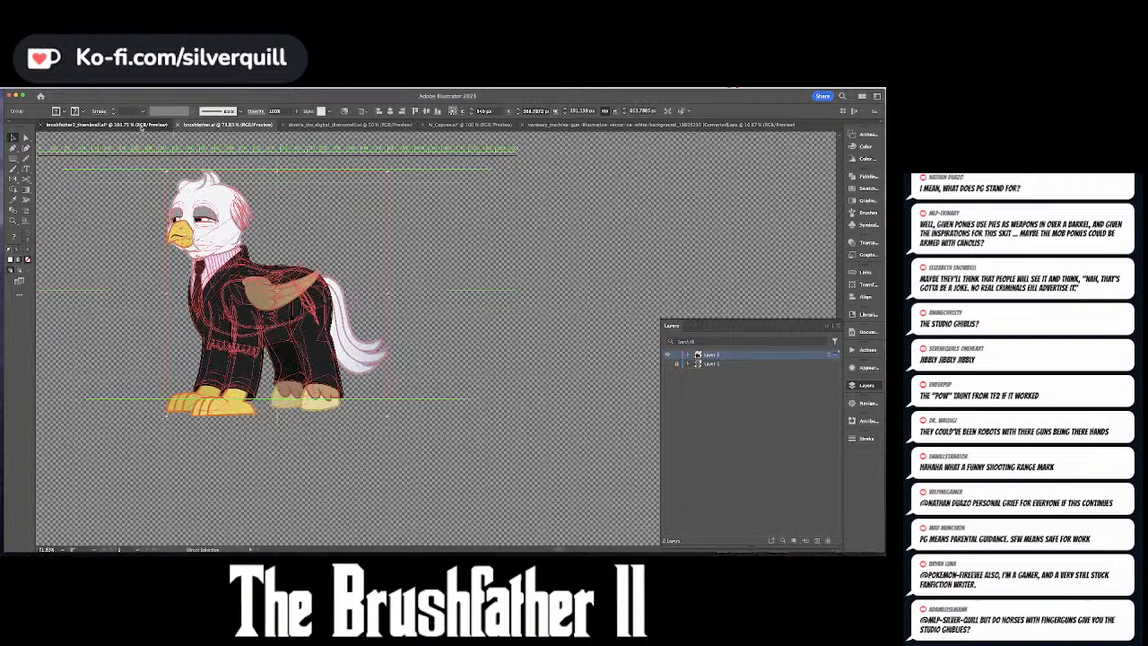
click(106, 124)
click(348, 124)
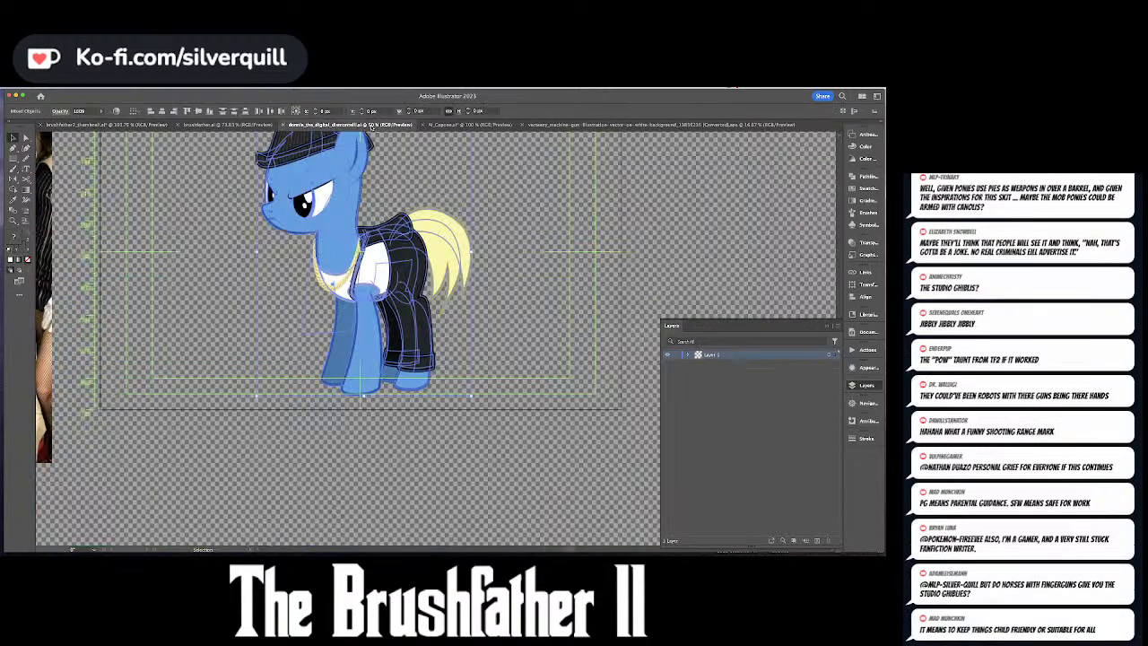
click(481, 126)
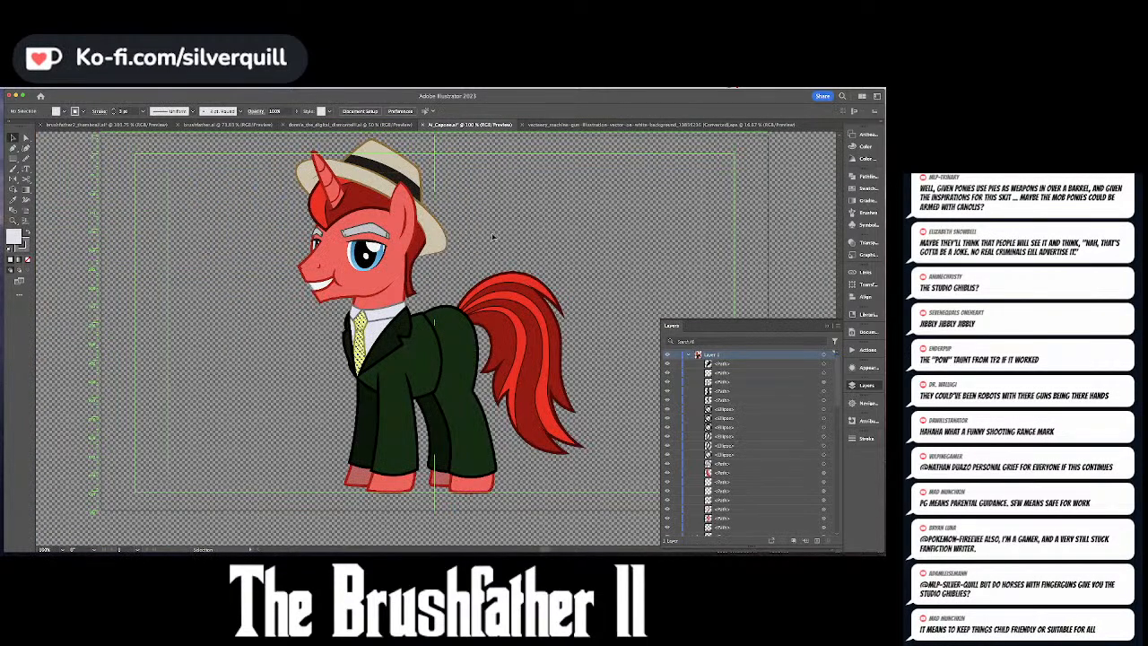
key(super+minus)
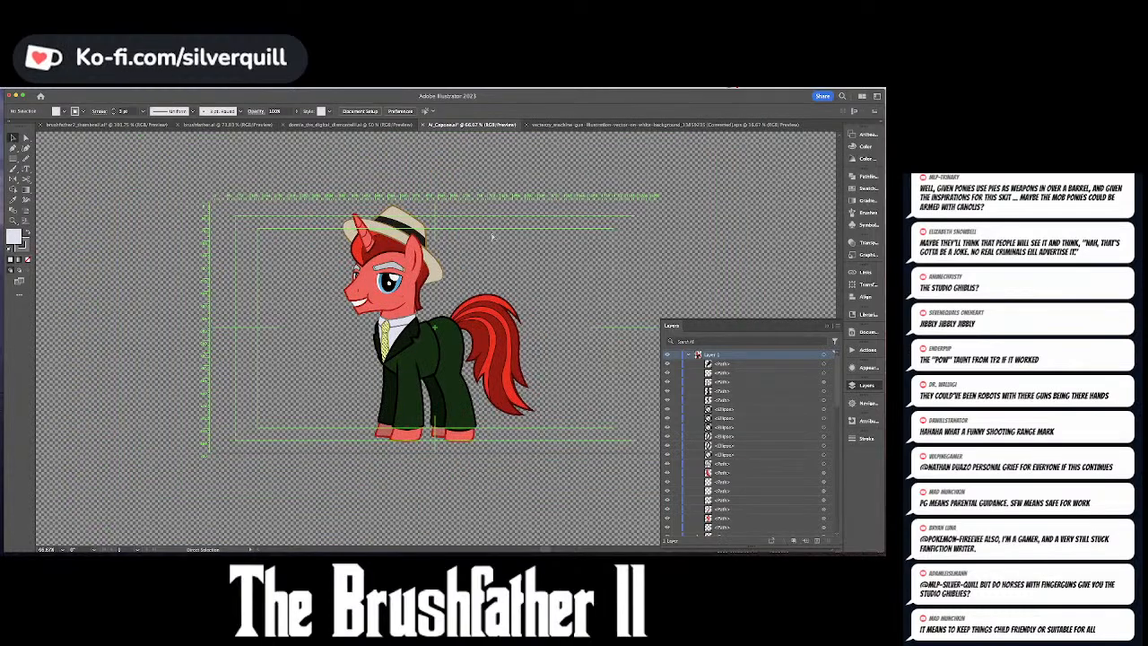
key(super+minus)
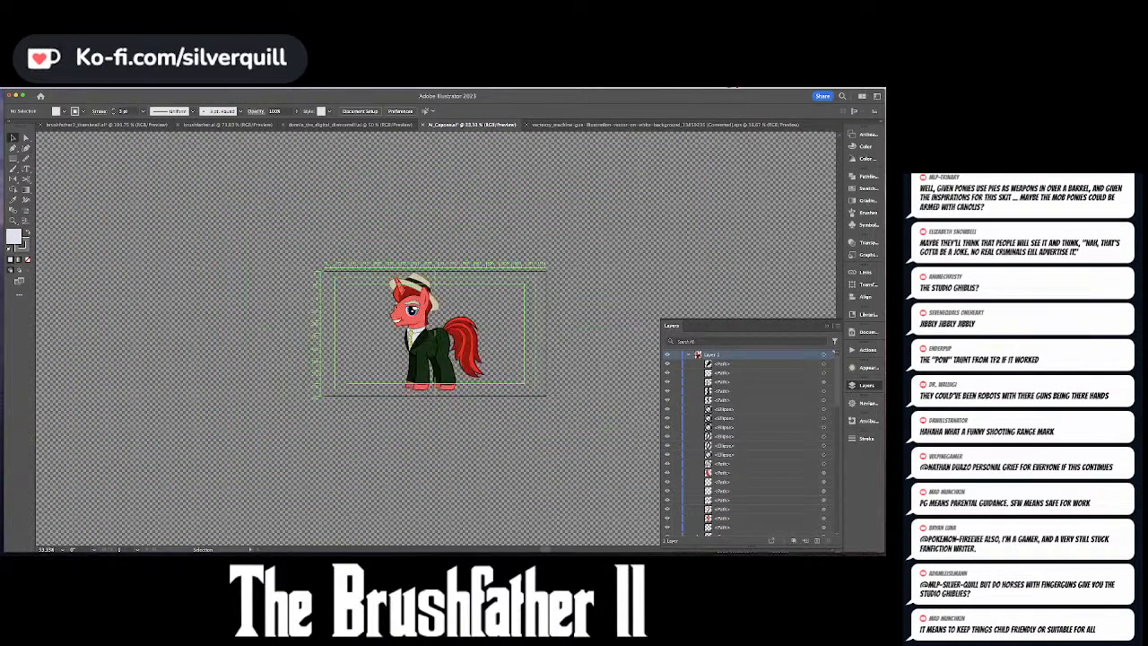
key(F7)
key(v)
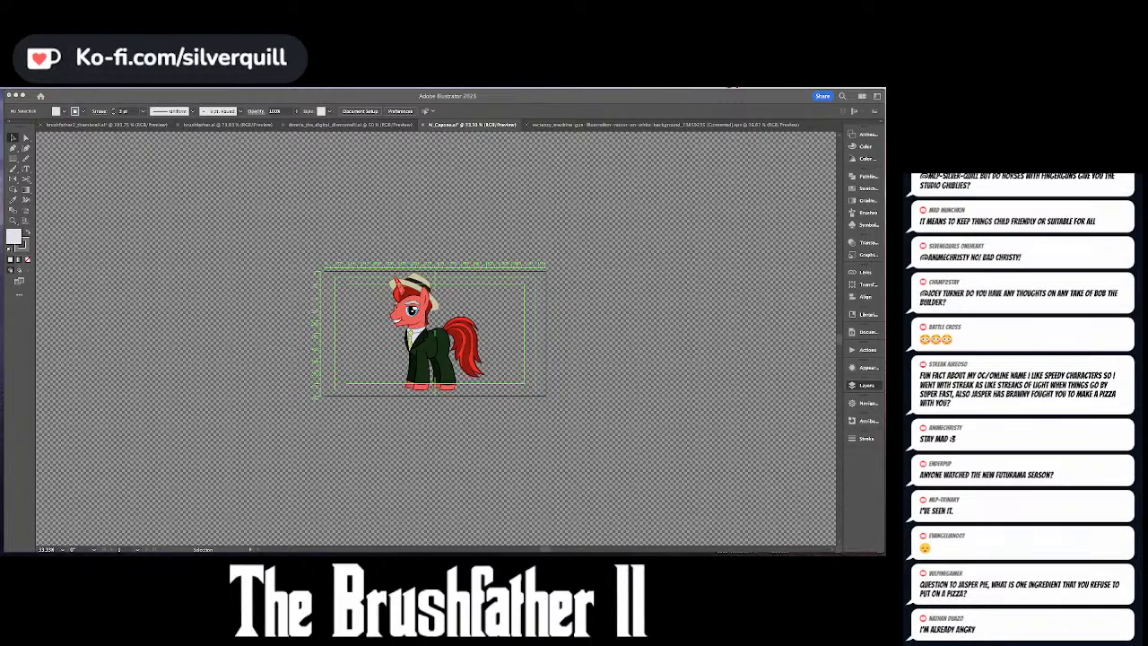
key(F7)
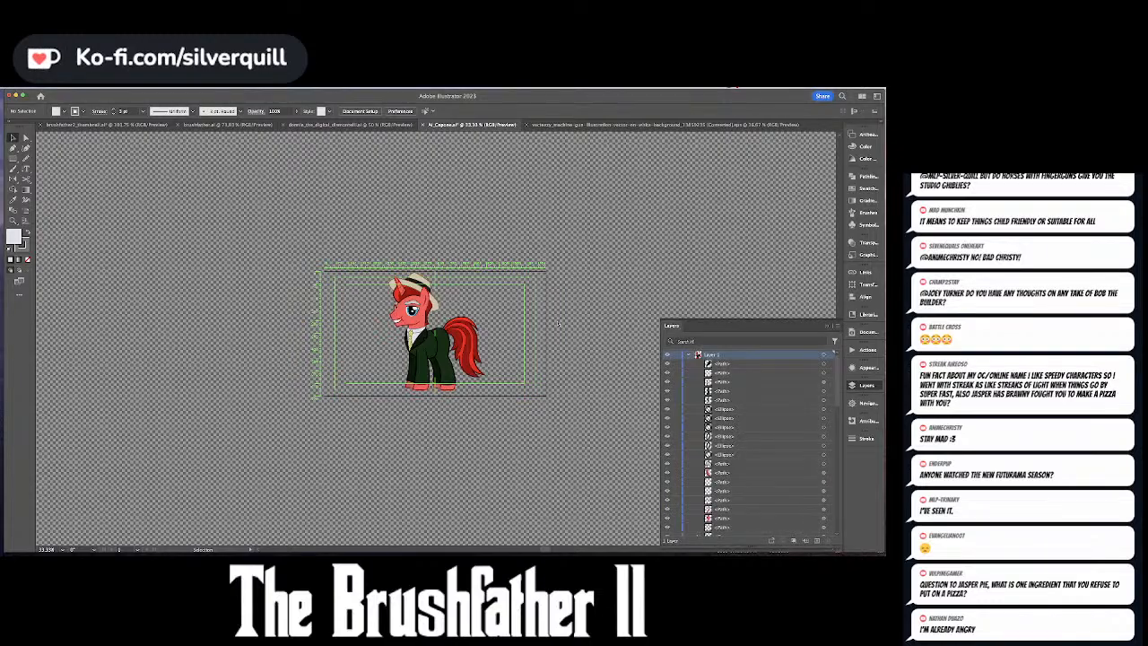
key(super+1)
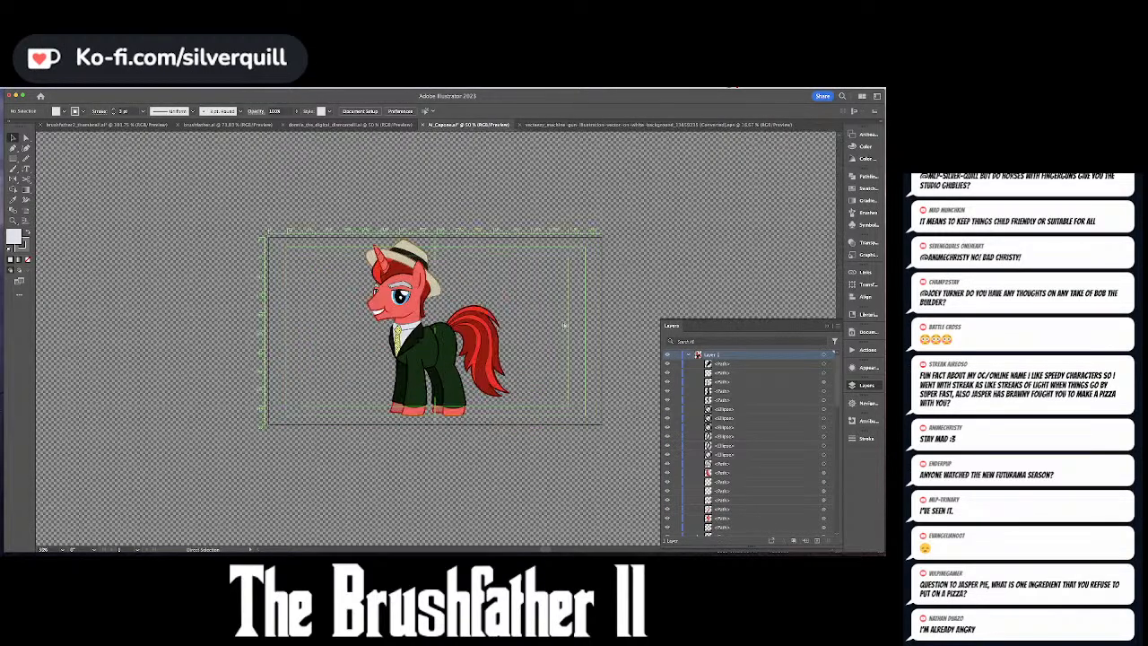
key(space)
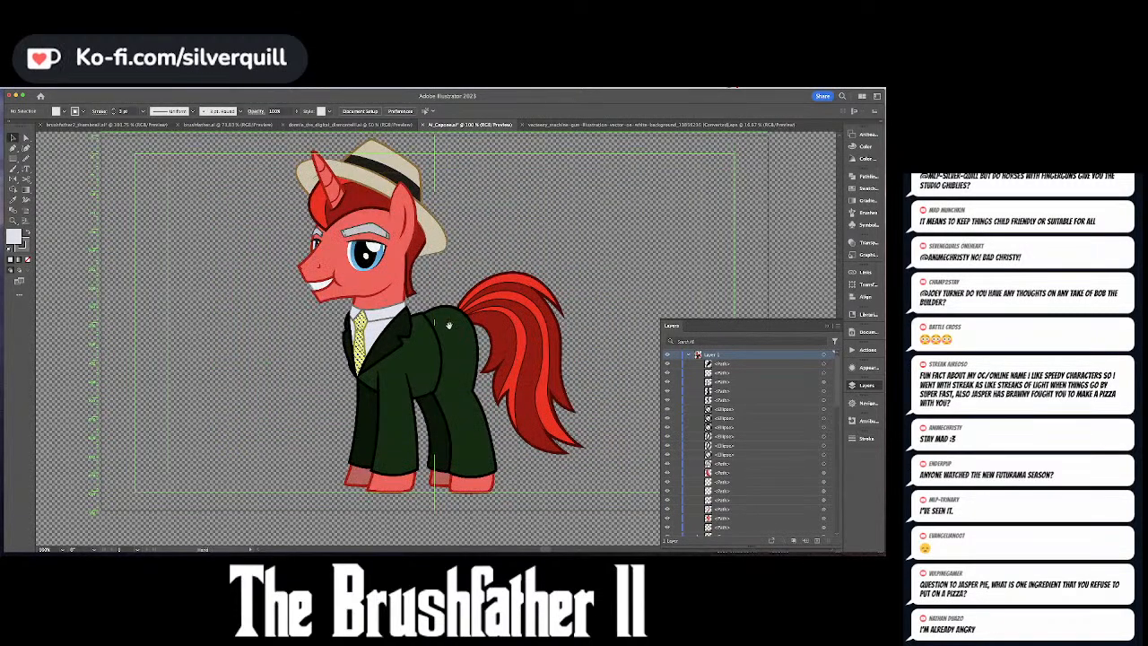
click(688, 354)
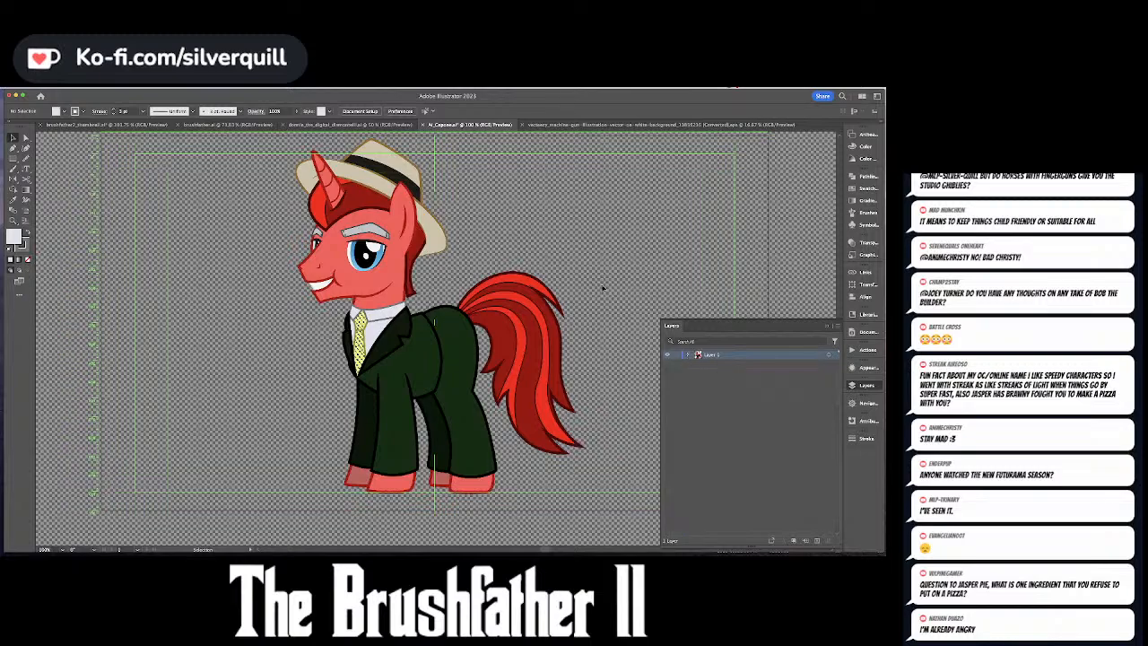
- Paste the copied machine-gun artwork into the red unicorn's document
click(429, 347)
click(569, 272)
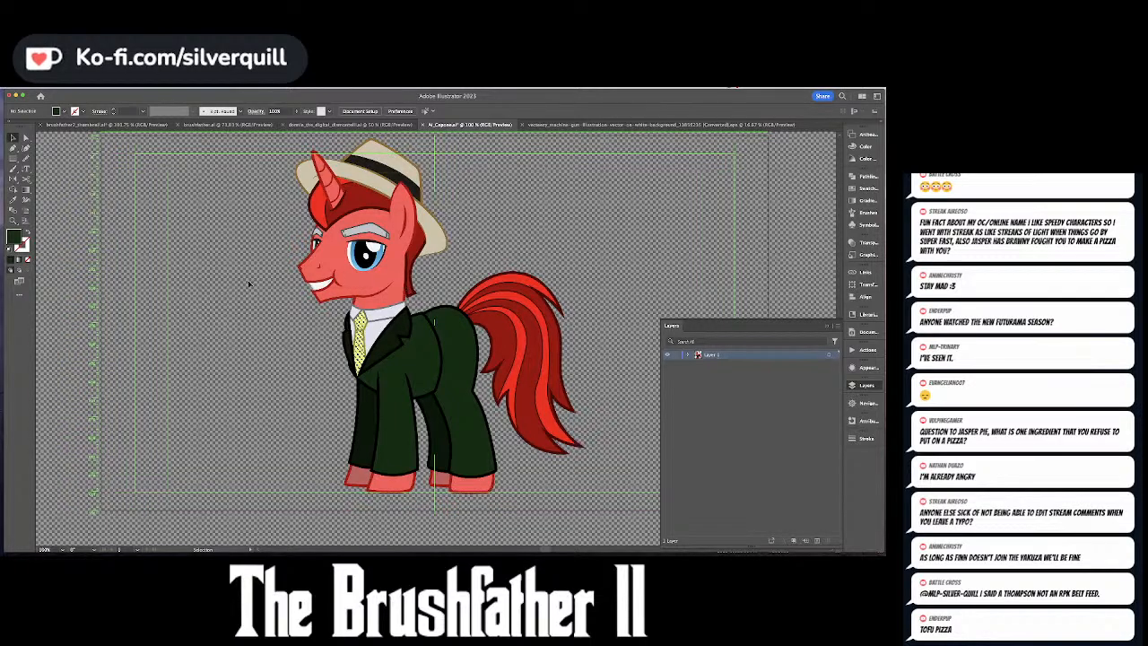
key(super+v)
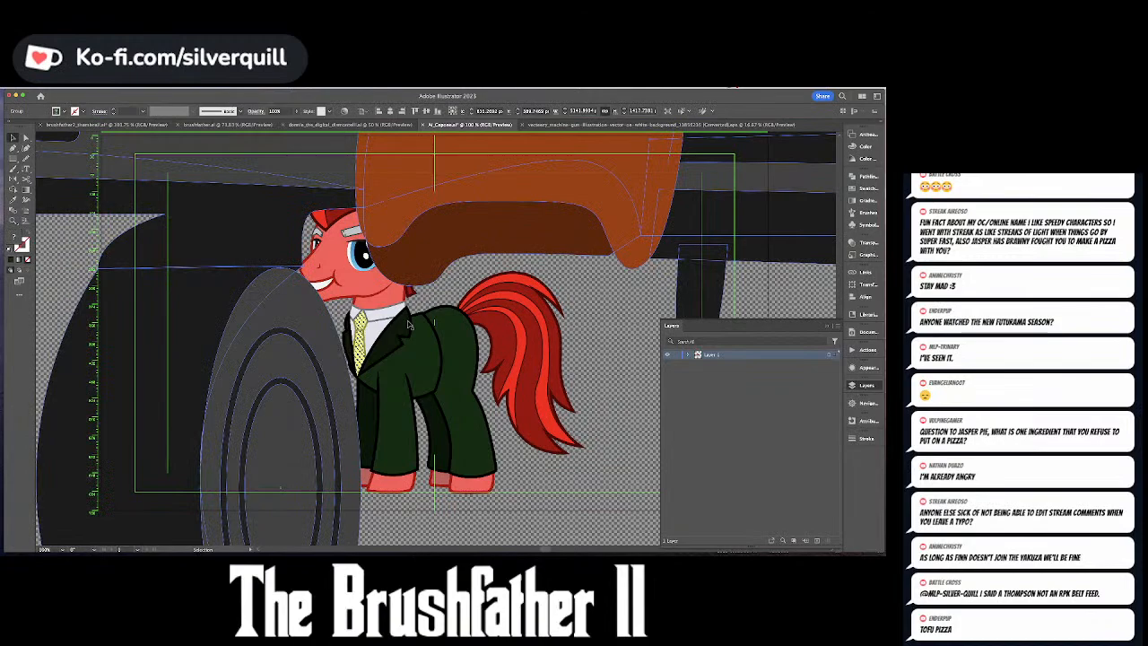
key(super+minus)
key(super+minus)
key(super+minus)
key(super+minus)
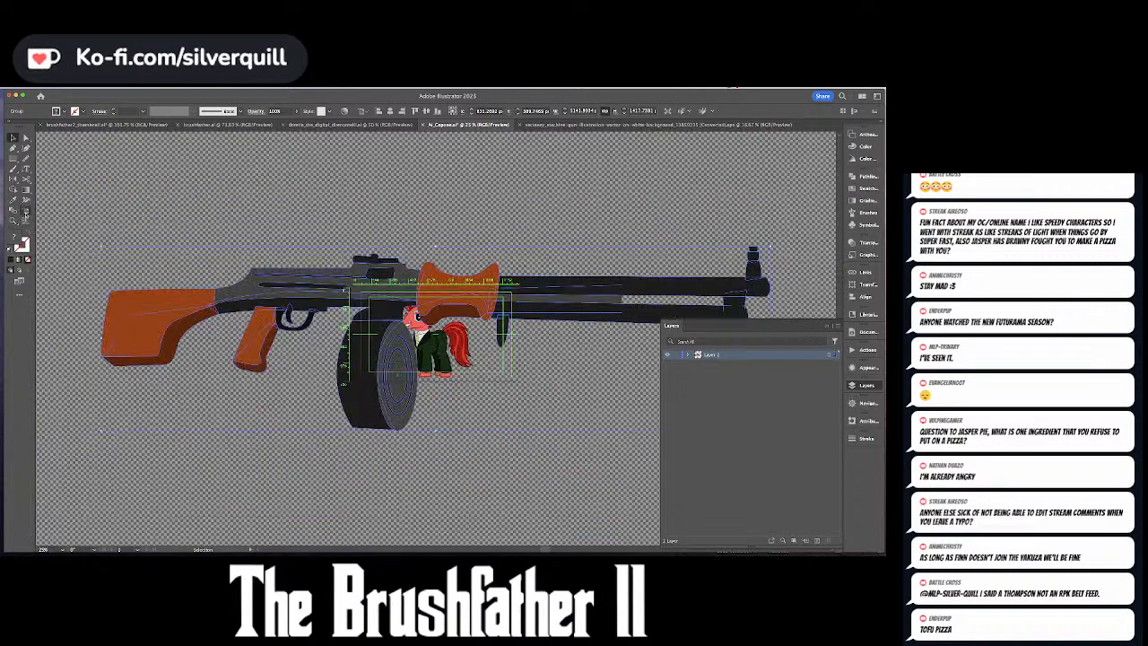
- Reflect the pasted gun across the vertical axis and scale it down proportionally to fit in front of the pony's chest
double_click(13, 178)
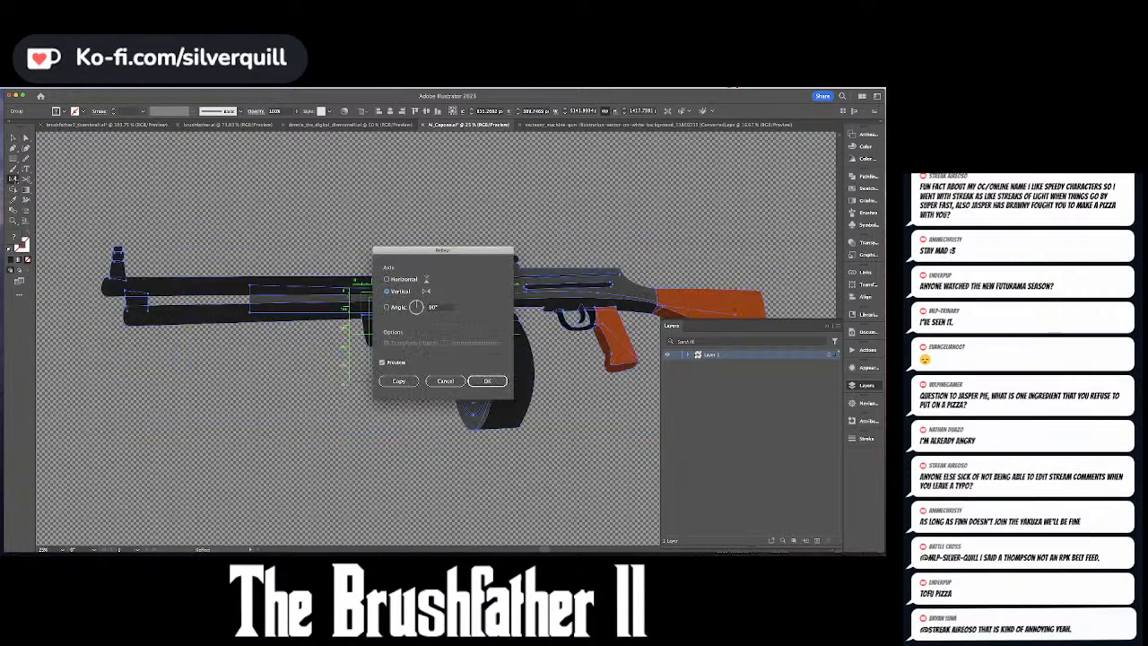
key(Return)
key(v)
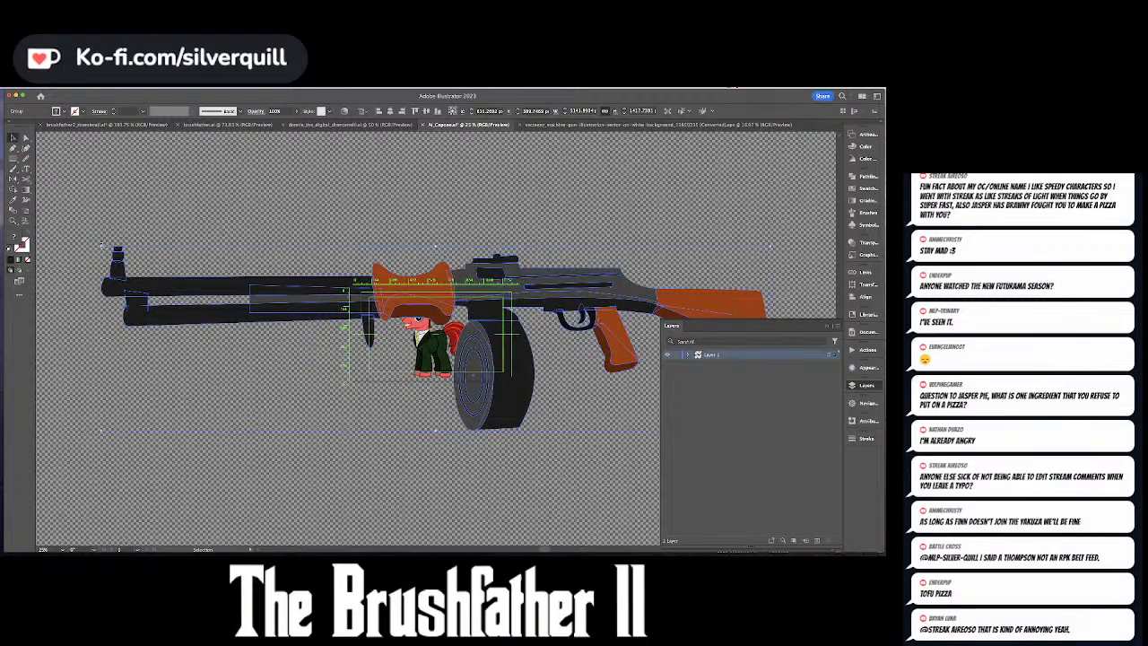
drag(102, 245, 342, 339)
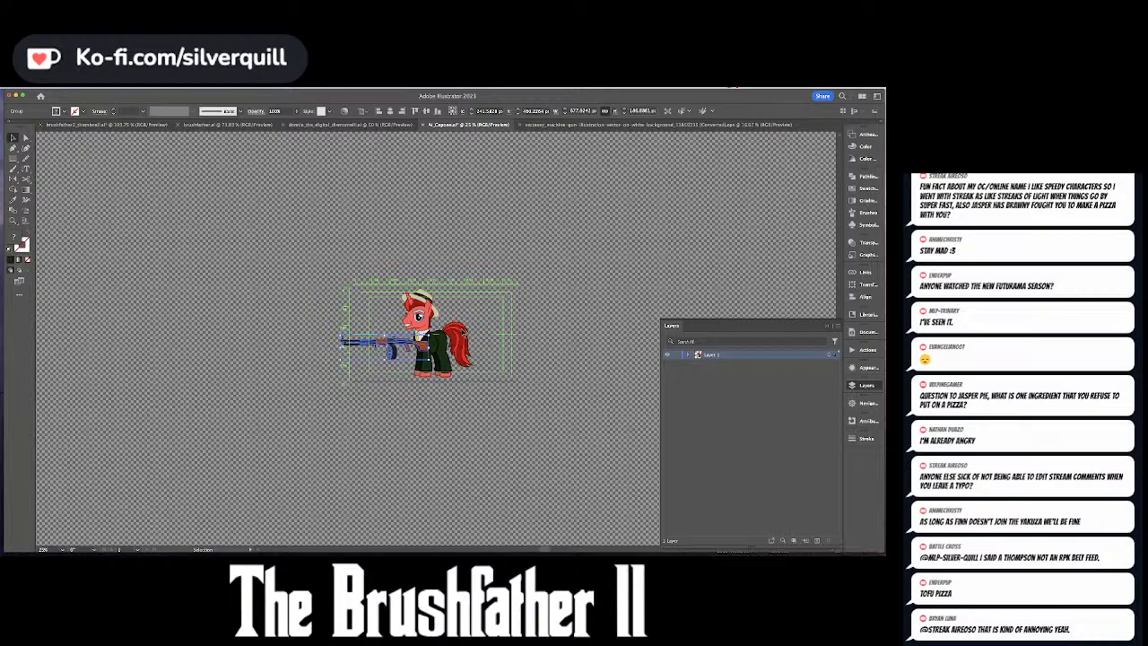
- Move the mirrored machine gun off the pony and delete it from the artwork
key(super+shift+a)
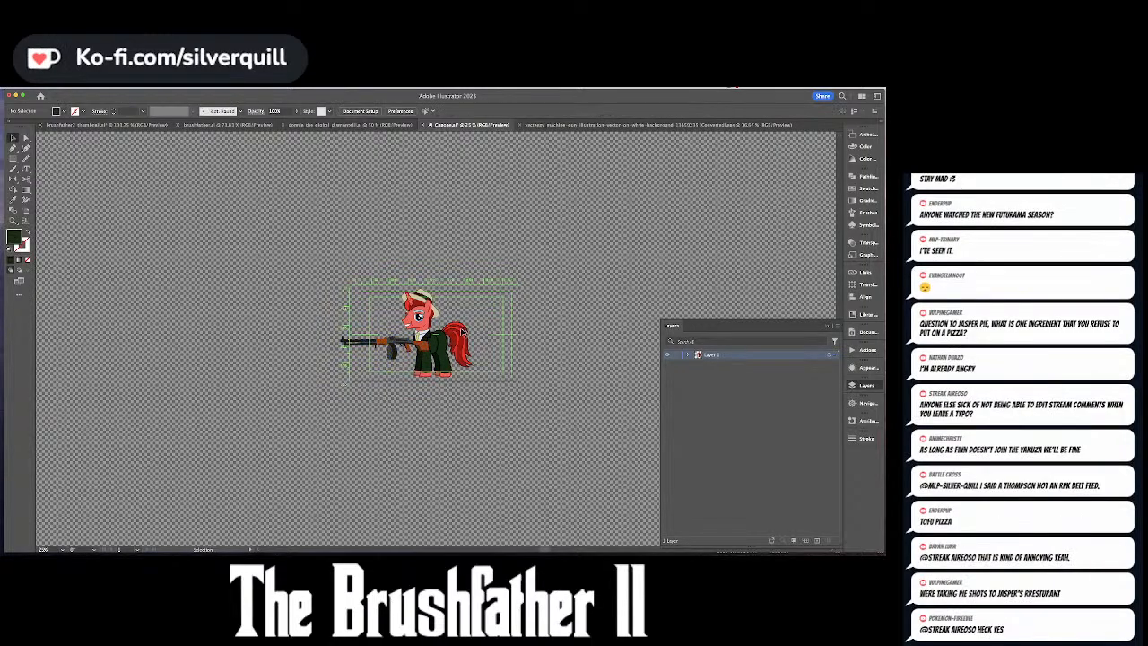
key(super+equal)
key(super+equal)
key(super+equal)
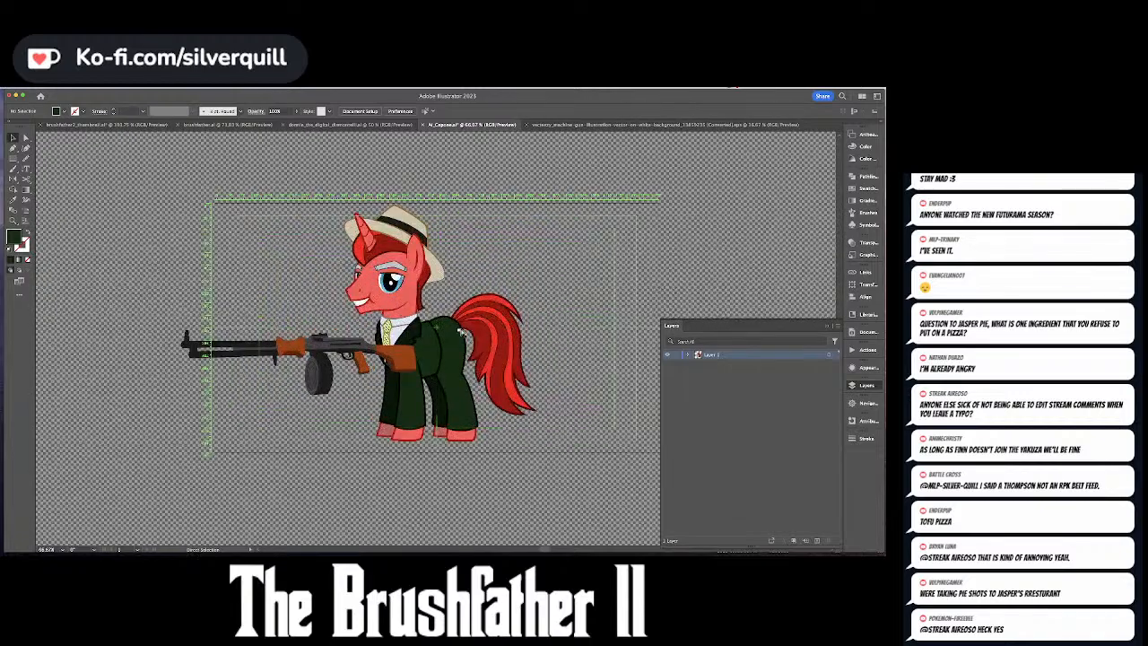
click(352, 349)
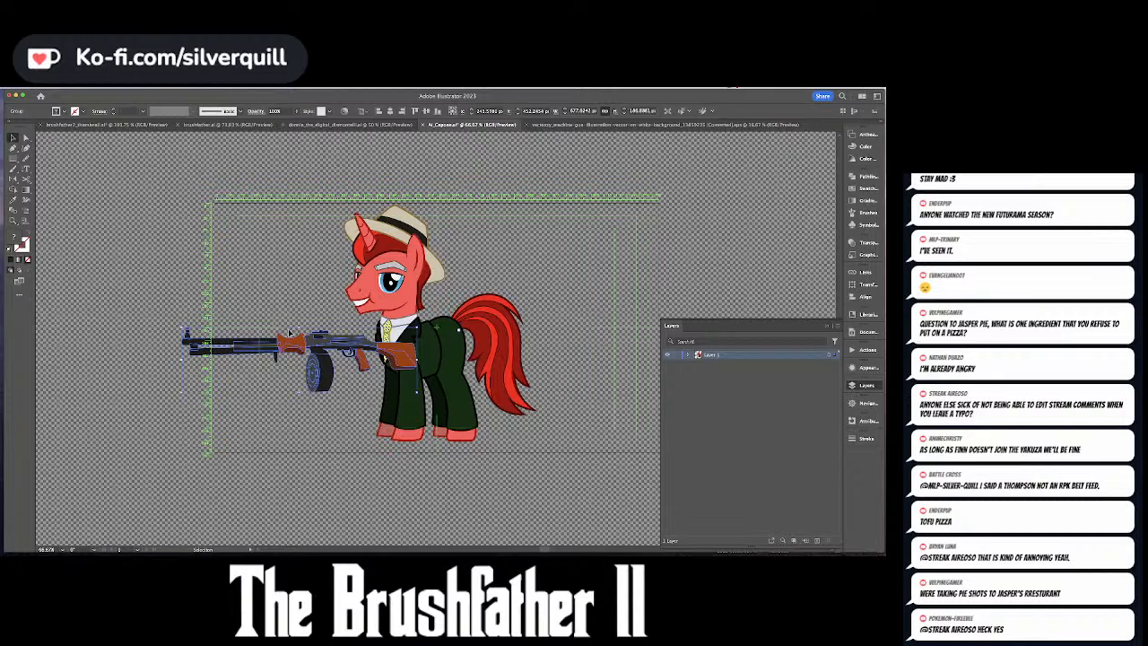
click(229, 321)
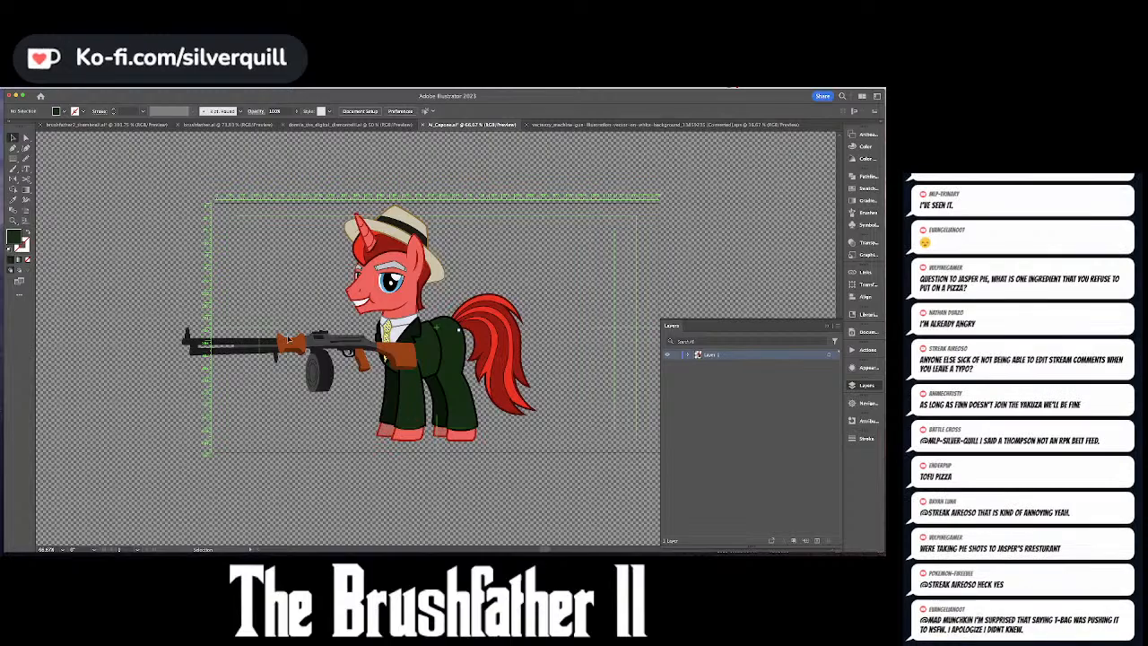
click(339, 348)
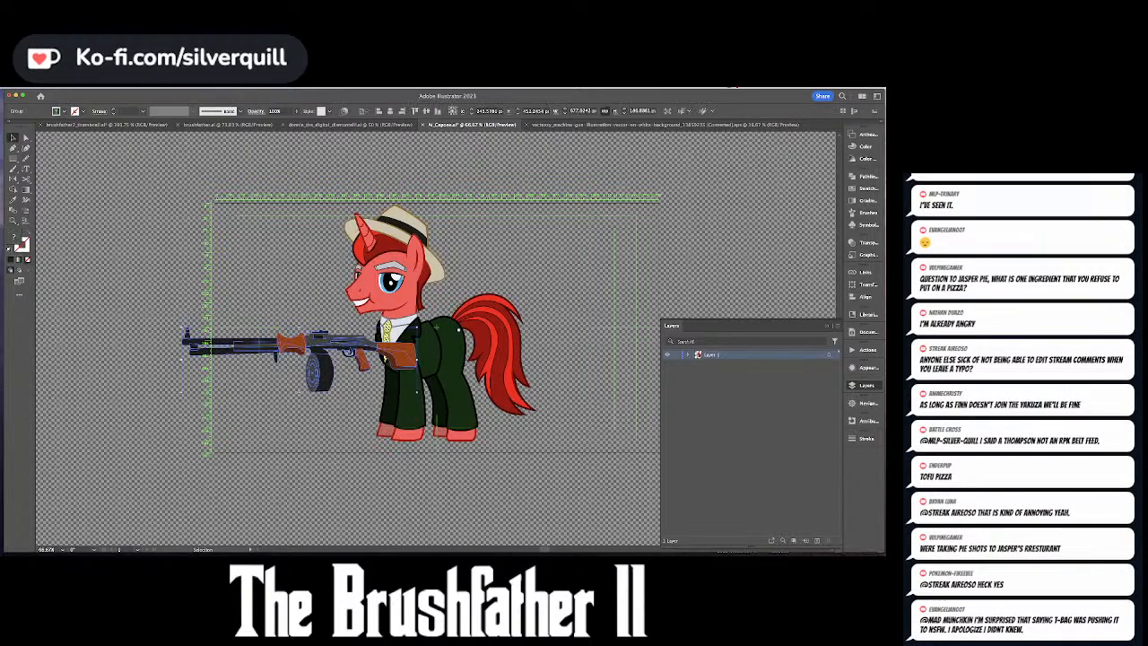
key(F7)
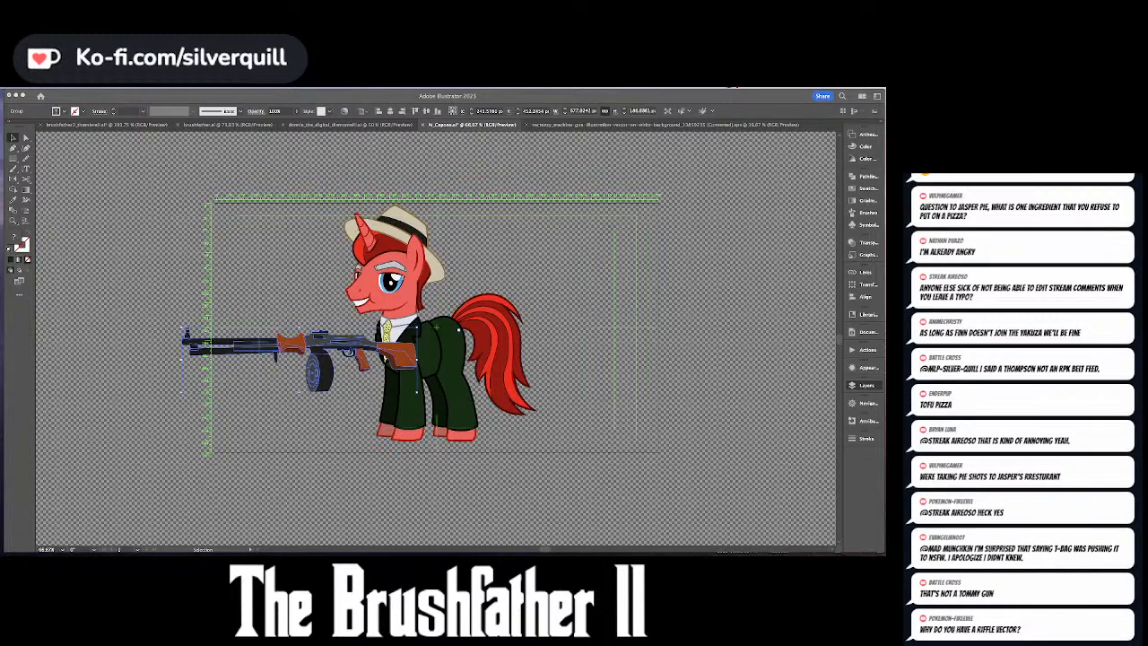
key(F7)
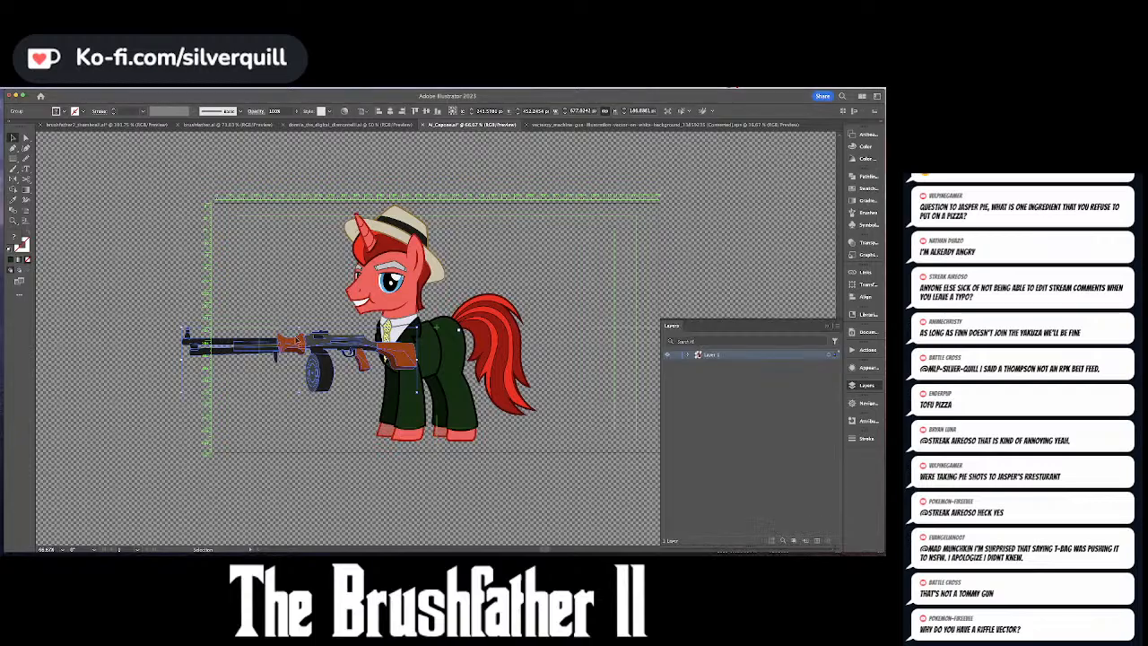
drag(357, 349, 256, 147)
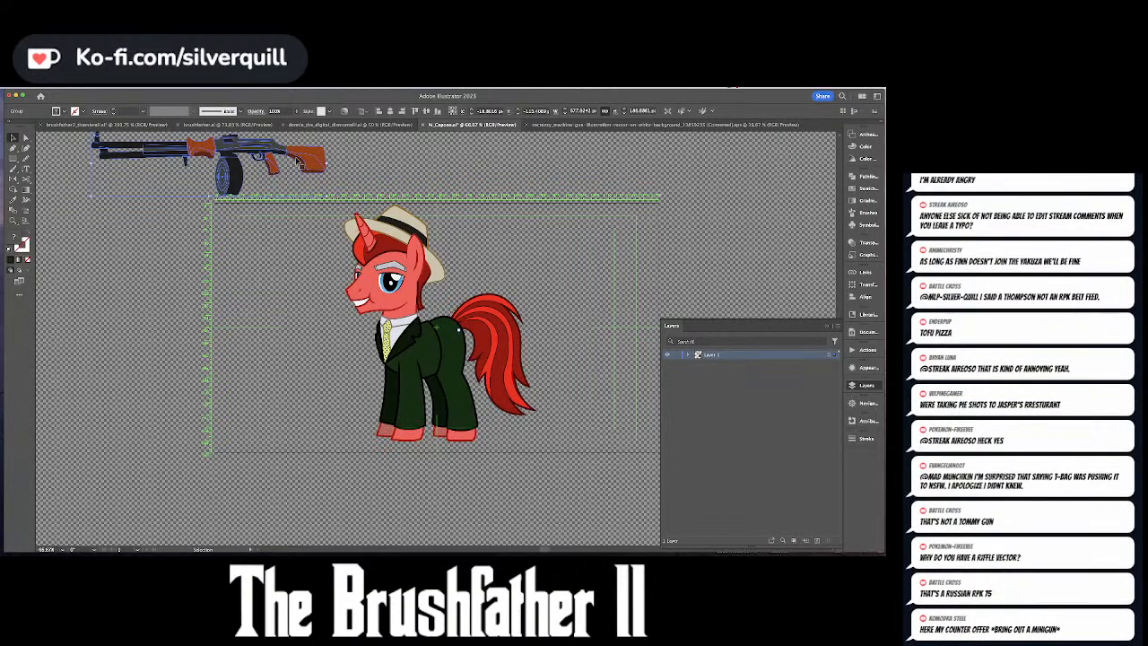
key(Delete)
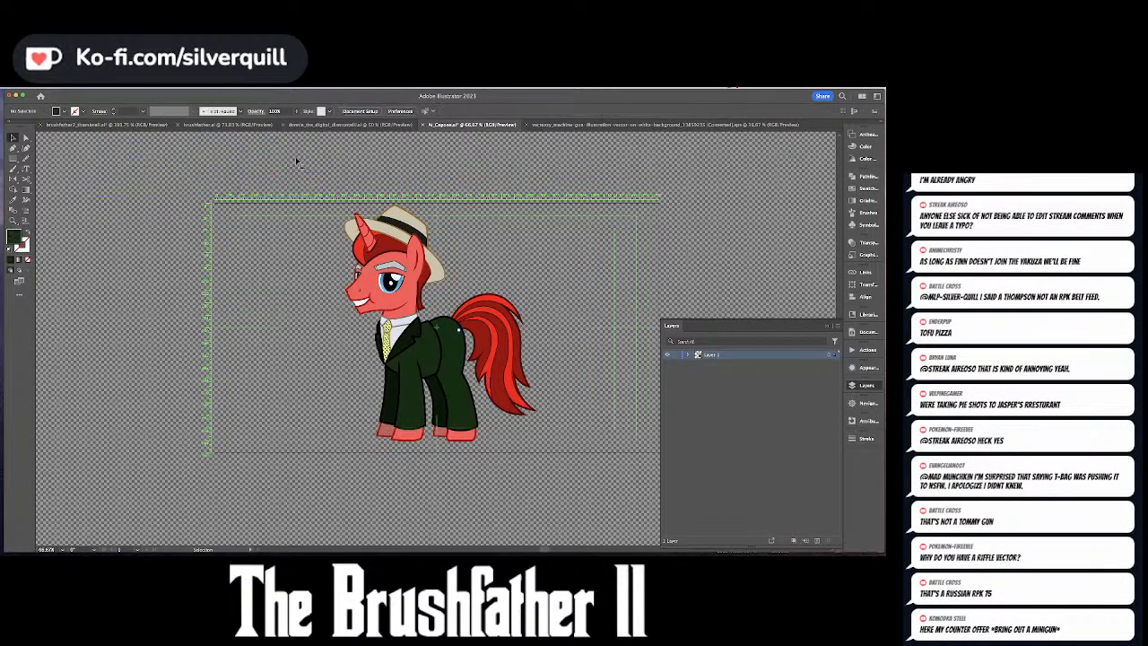
- Bring up the gangster_gun_Thompson vector, fit it in view, and select the whole gun artwork without its background
key(super+Tab)
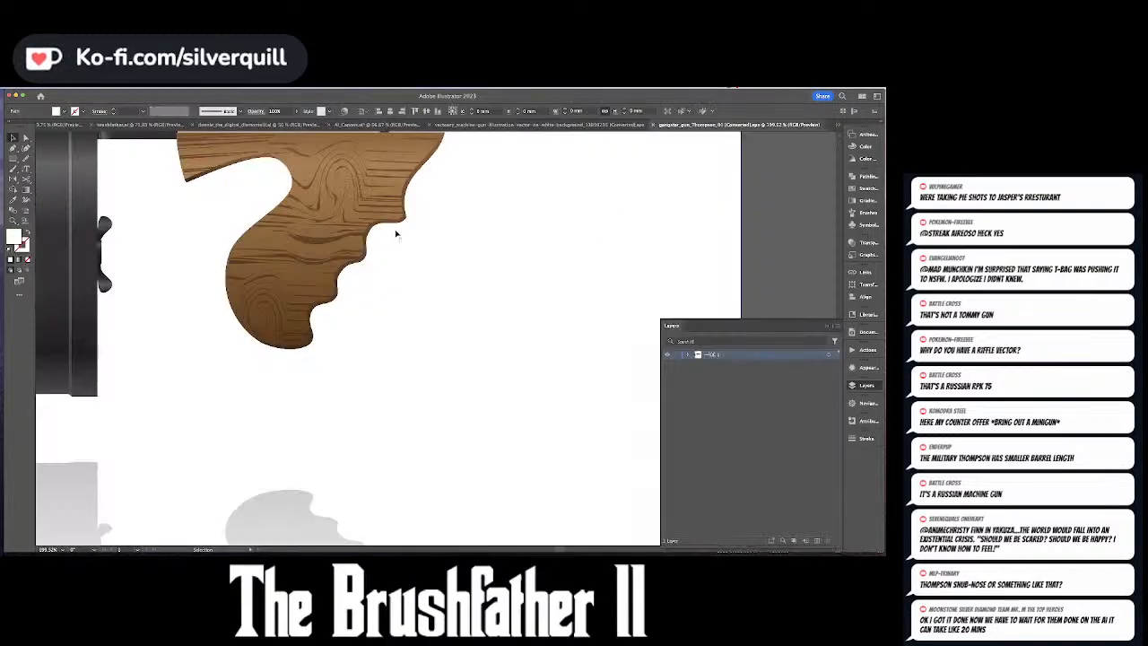
key(super+minus)
key(super+0)
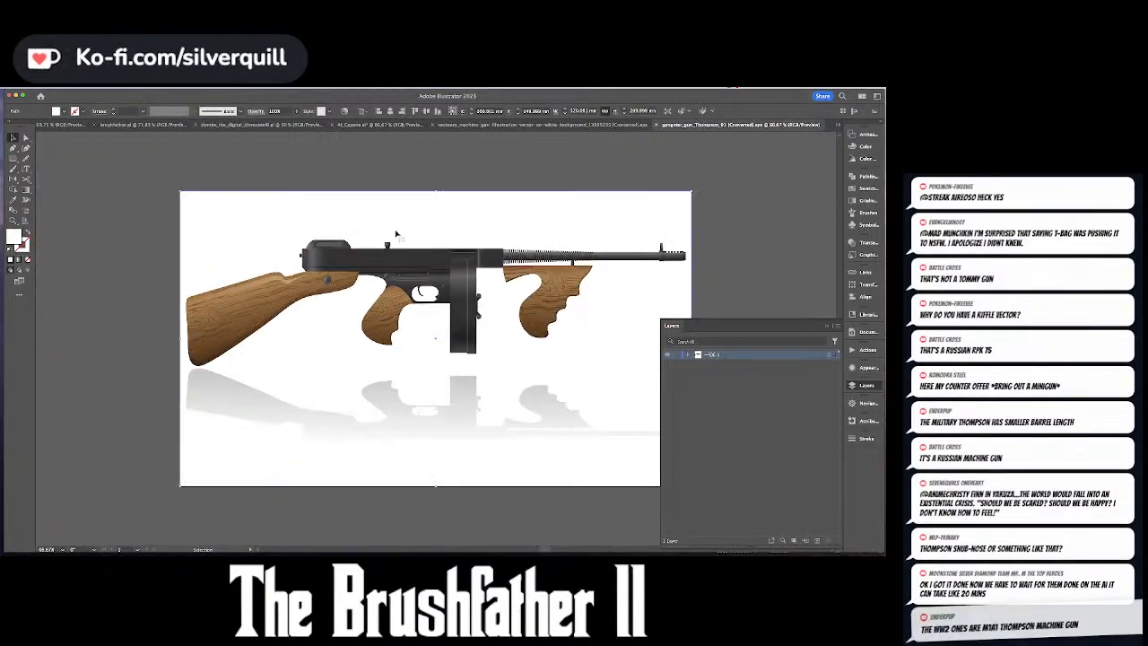
click(430, 255)
click(436, 220)
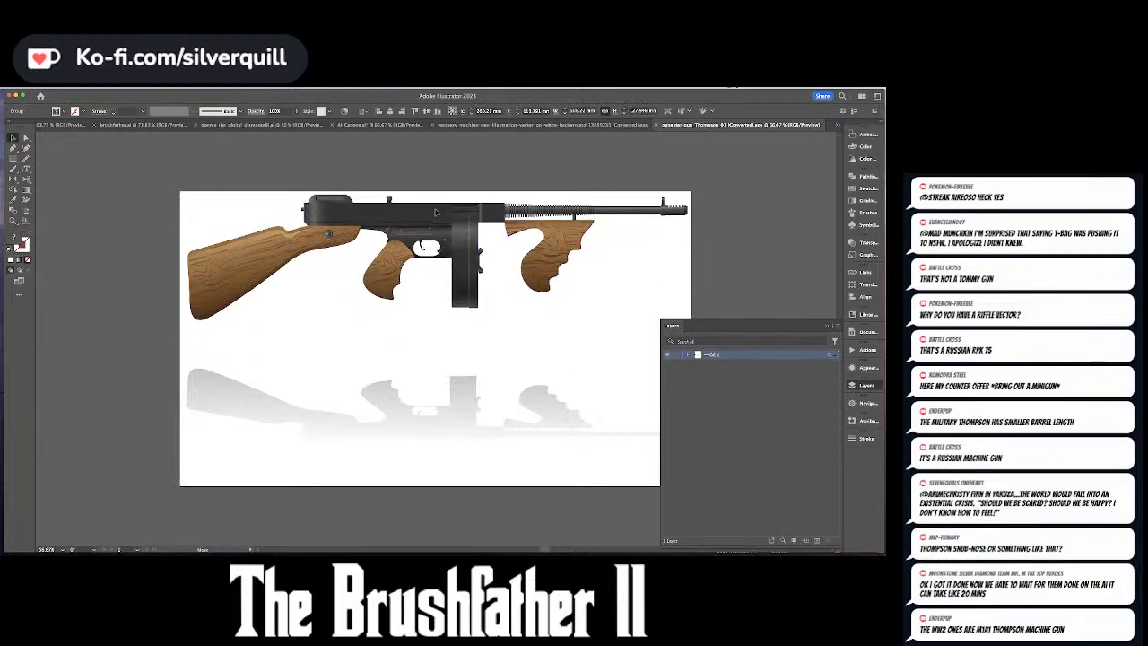
key(super+a)
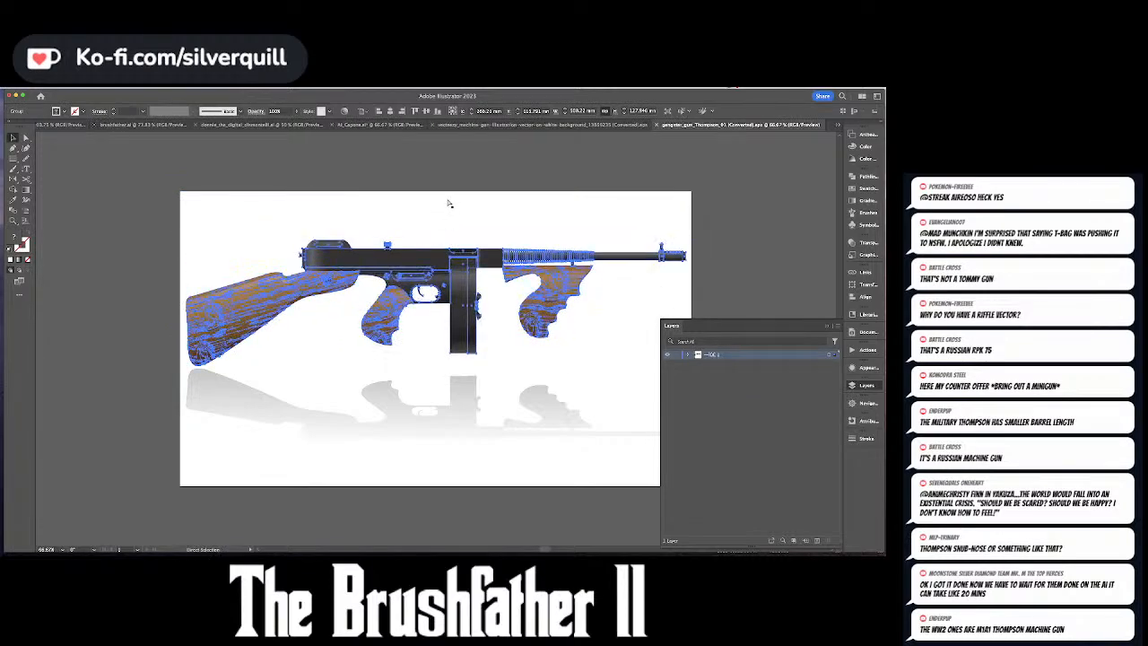
- Paste the Thompson gun into the pony's document and reflect it across the vertical axis so the barrel faces forward
key(super+grave)
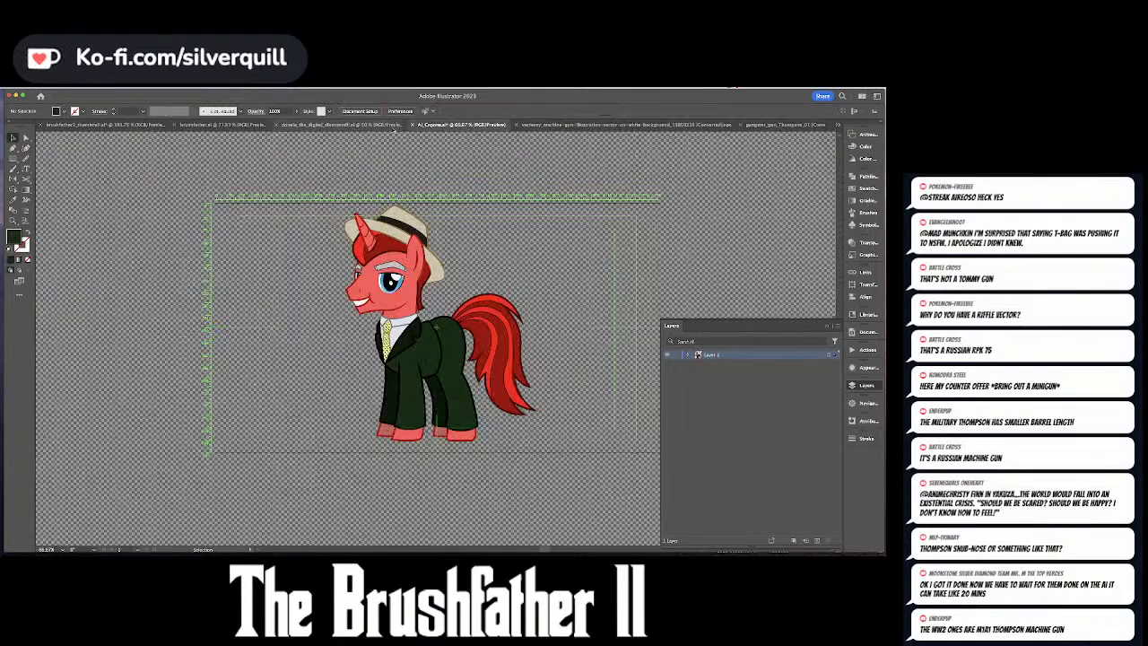
key(super+v)
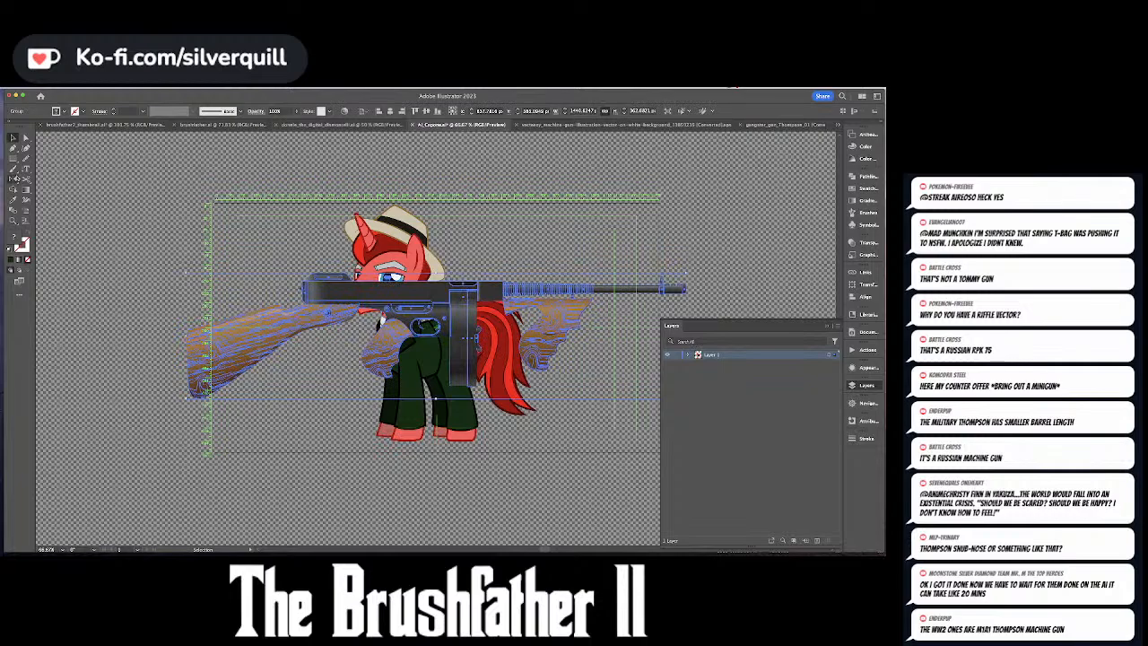
double_click(13, 178)
key(Return)
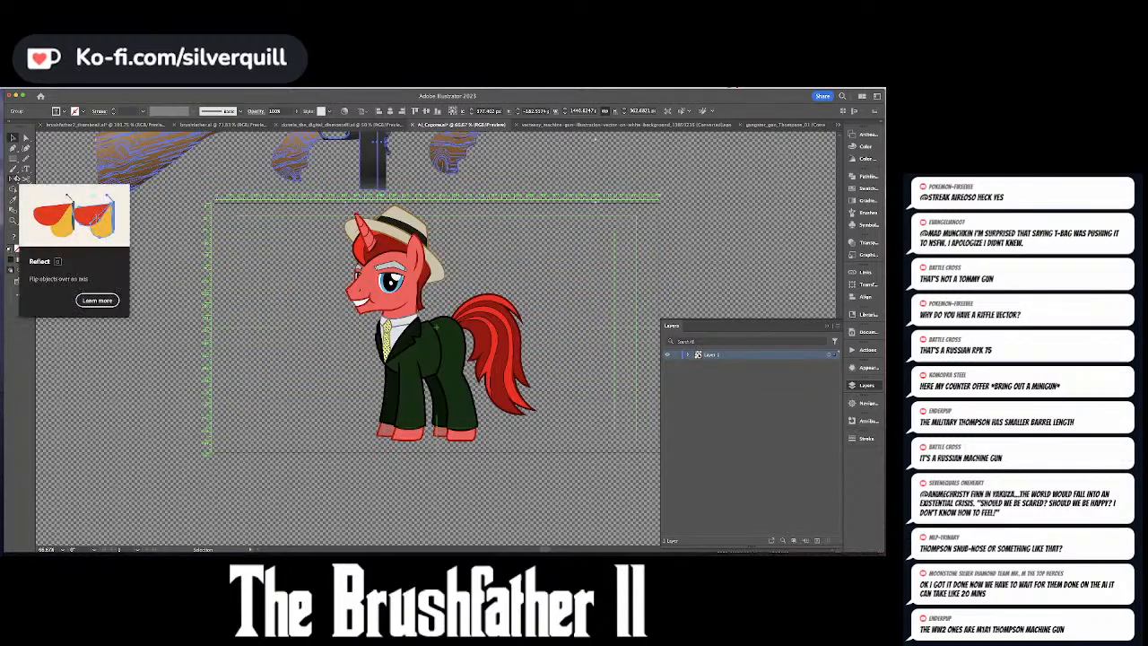
double_click(13, 177)
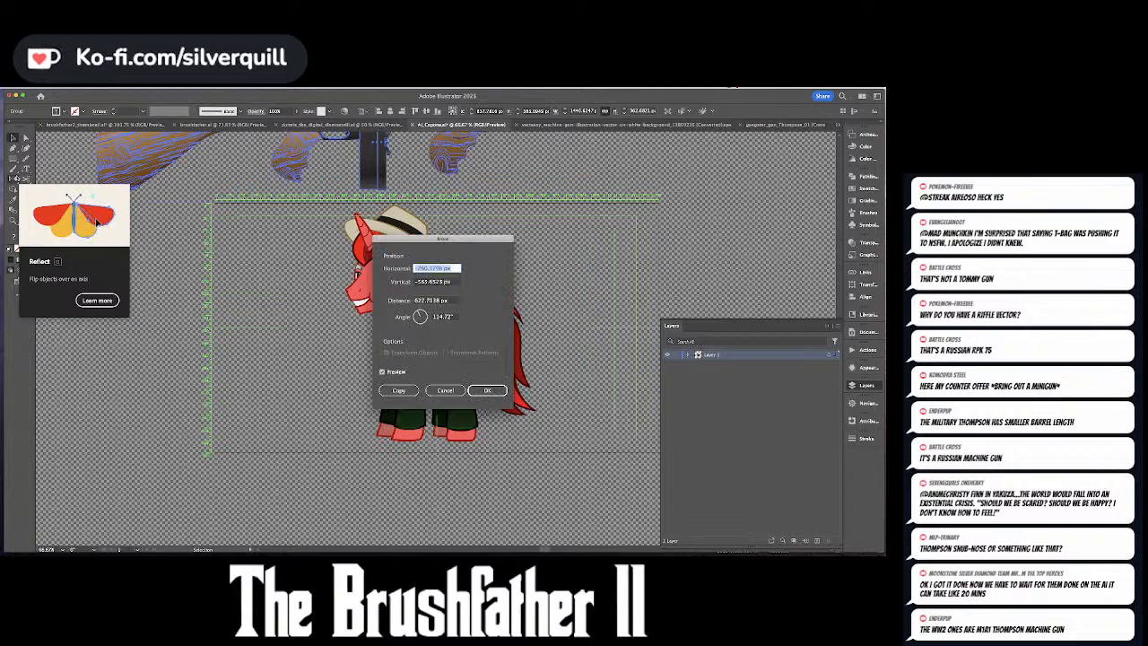
key(Return)
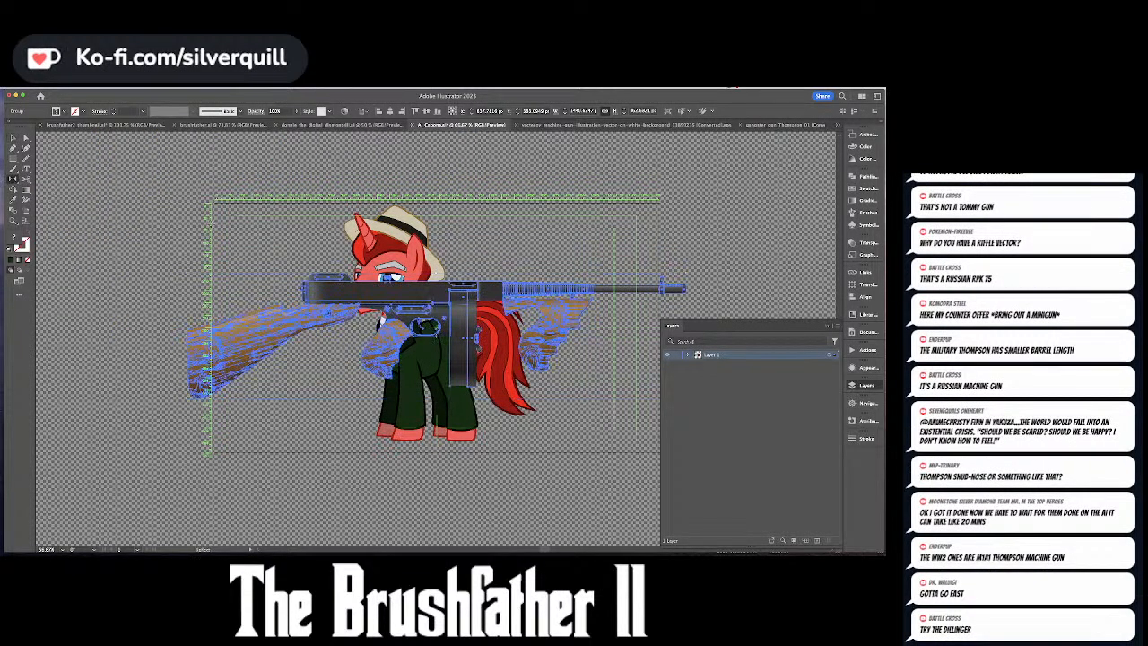
key(super+z)
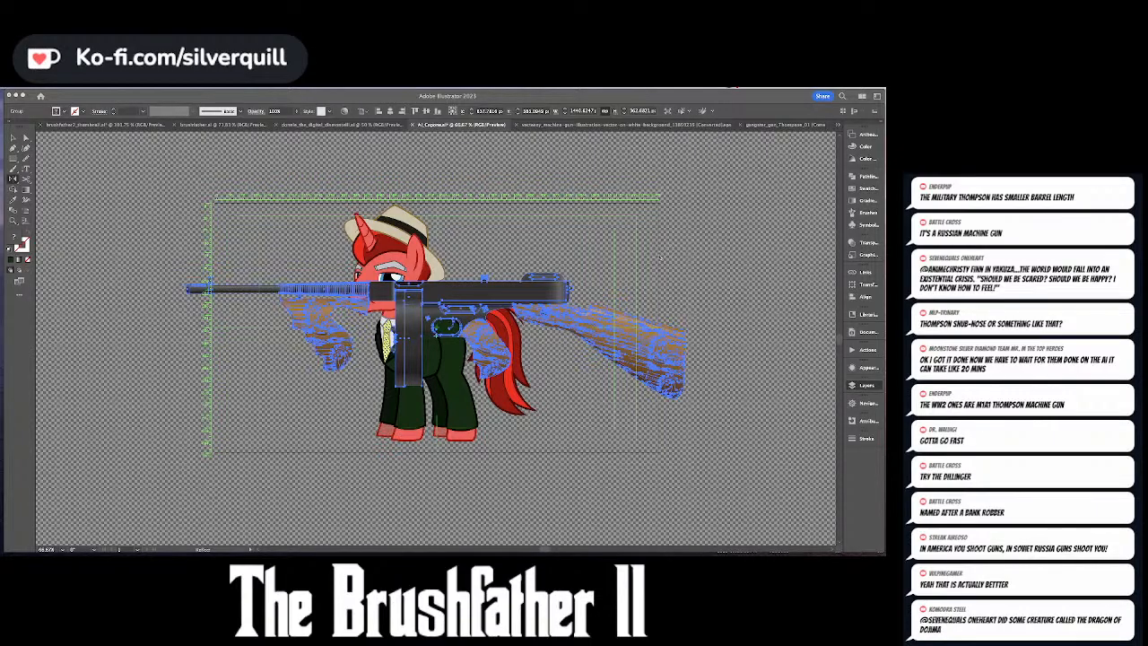
key(F7)
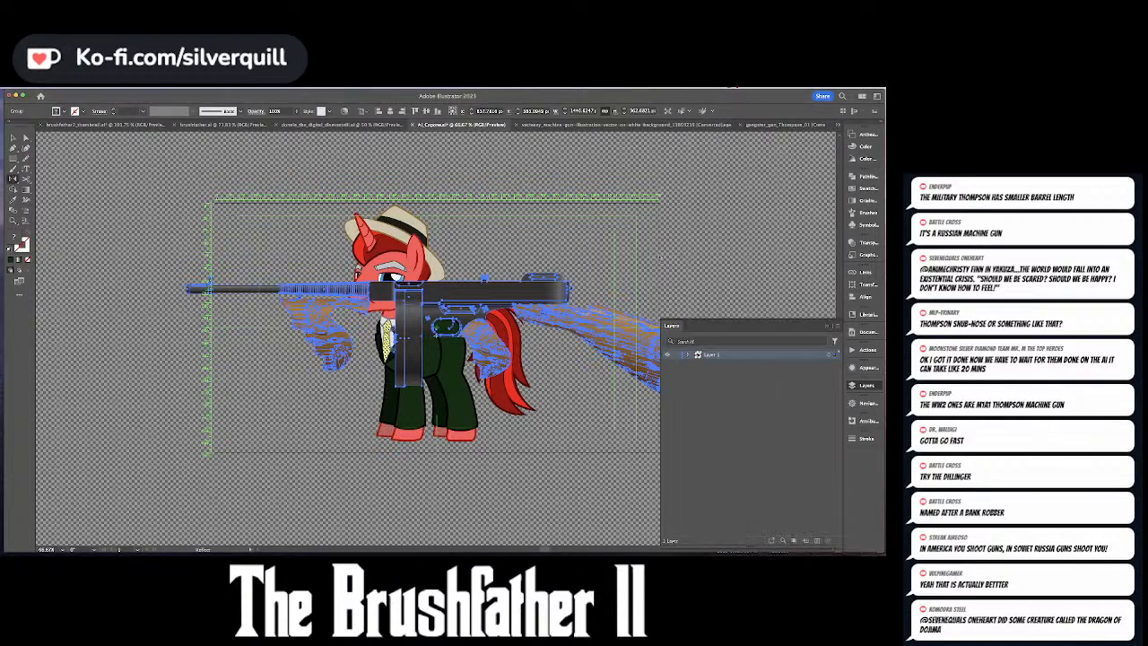
- Isolate the gun group, delete the wood-grain lines from the stock, and exit isolation
double_click(583, 358)
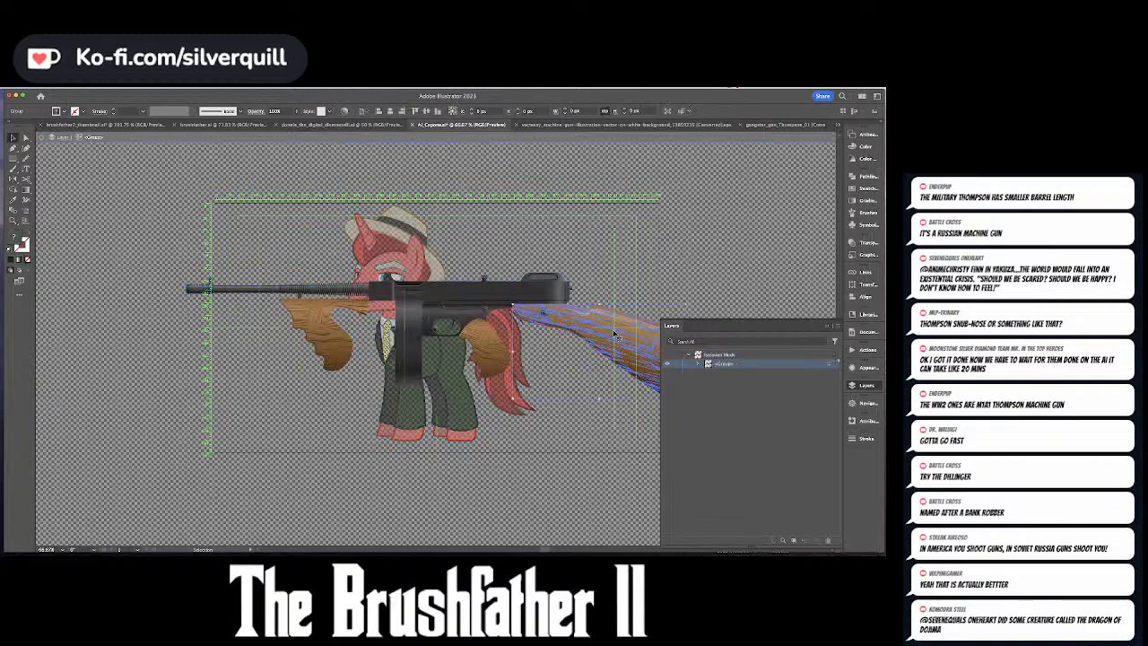
drag(587, 364, 606, 341)
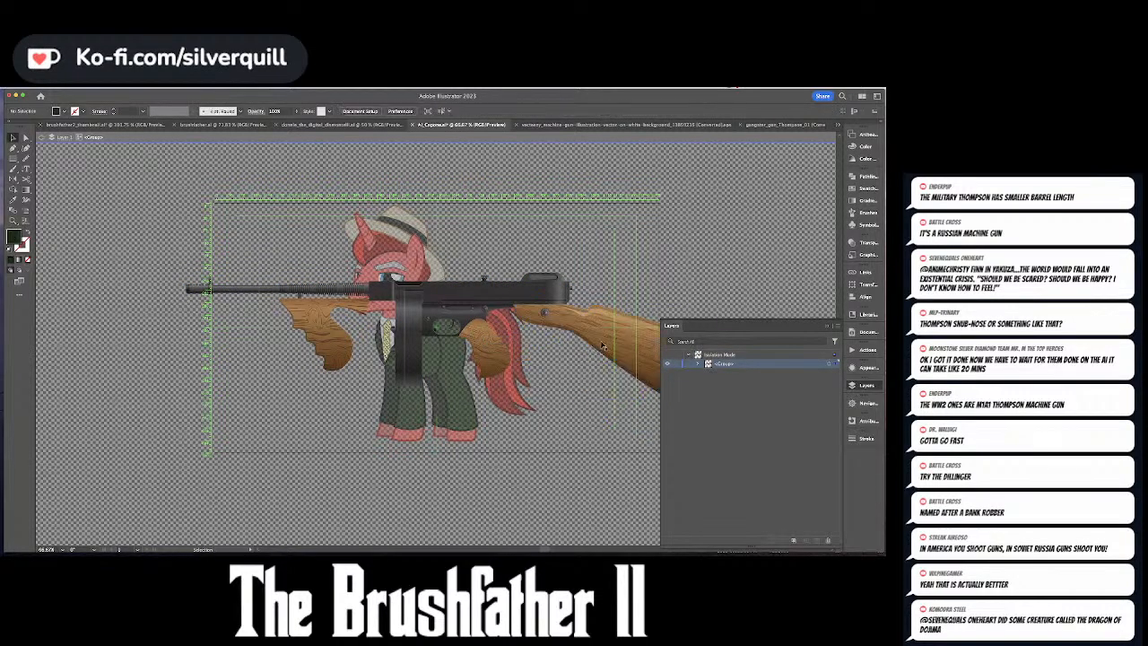
double_click(606, 341)
click(606, 341)
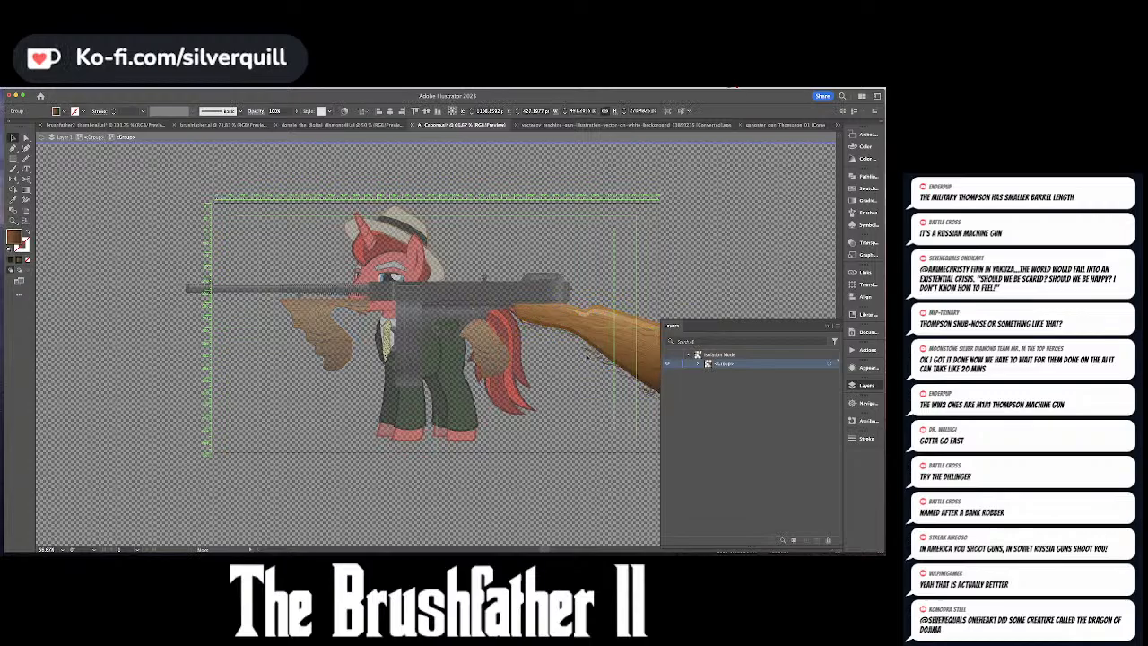
key(Escape)
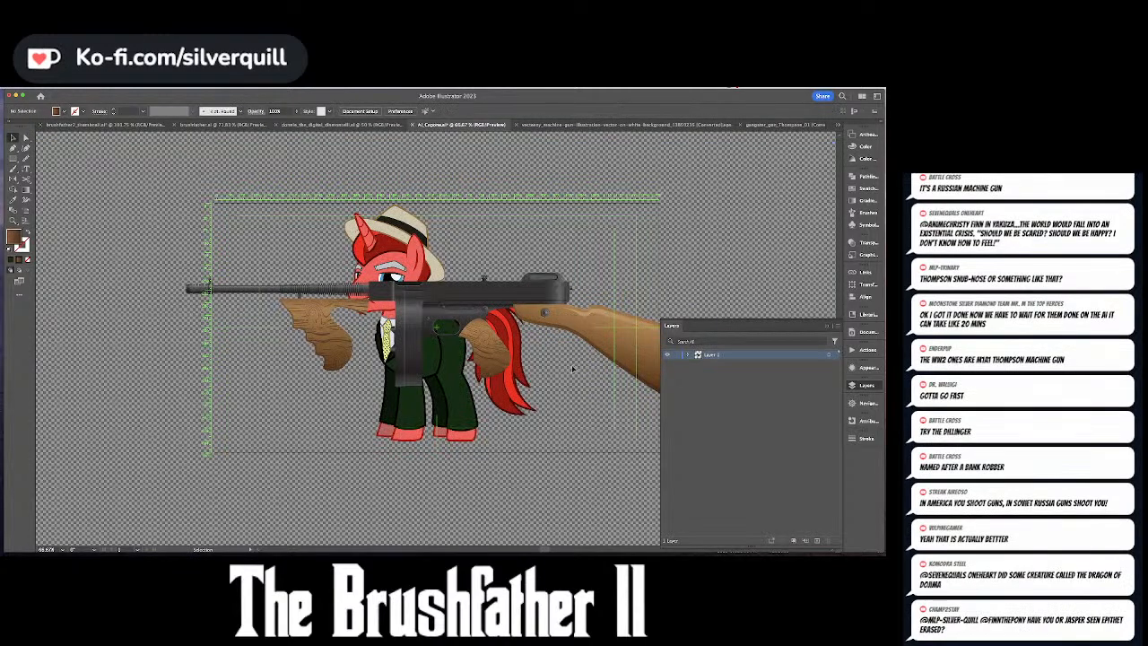
- Isolate the gun group, delete the wood-grain lines from the front grip, and exit isolation
click(323, 335)
double_click(323, 335)
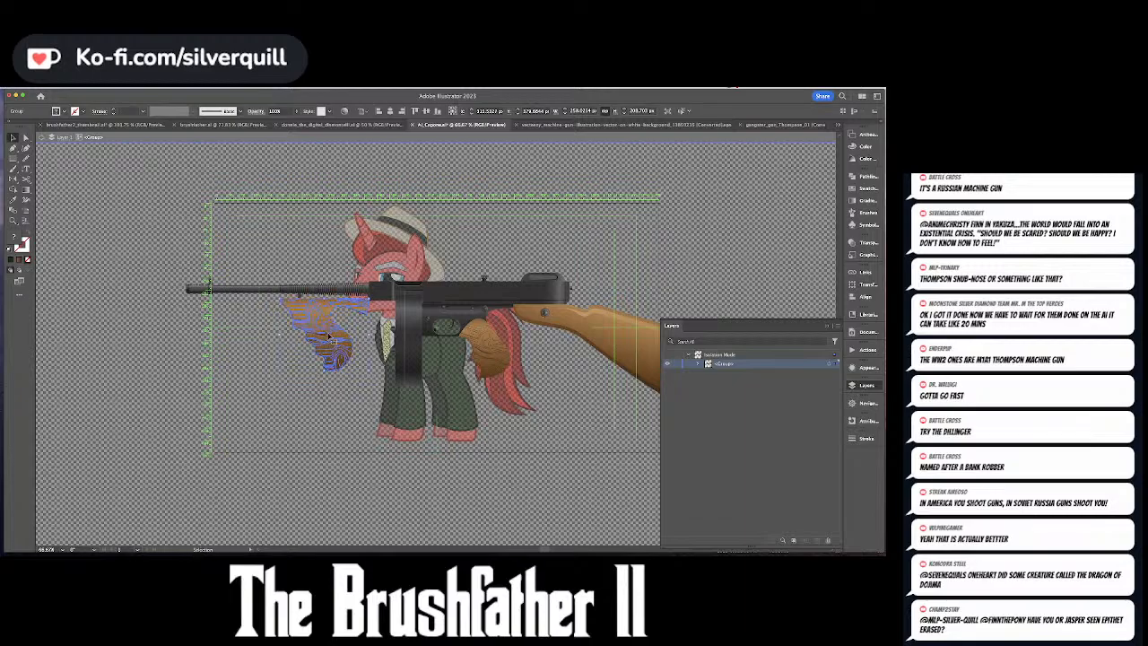
key(Delete)
double_click(328, 337)
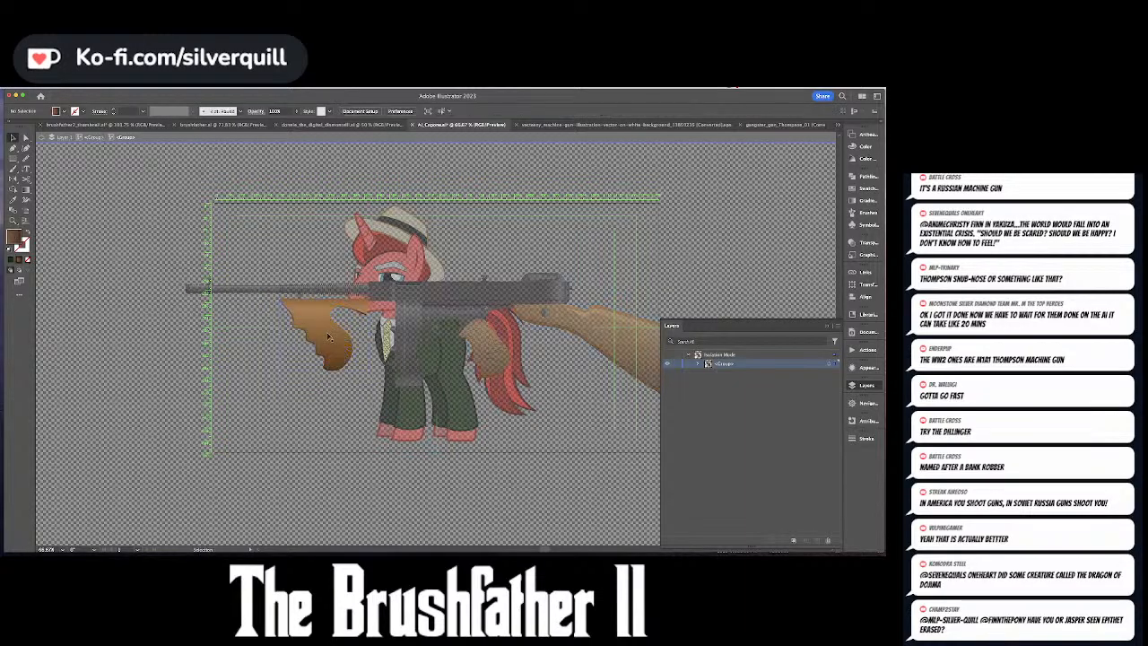
key(Escape)
- Try to give the front grip and the stock a matching flat brown fill with the Eyedropper
key(a)
click(327, 337)
drag(626, 355, 493, 345)
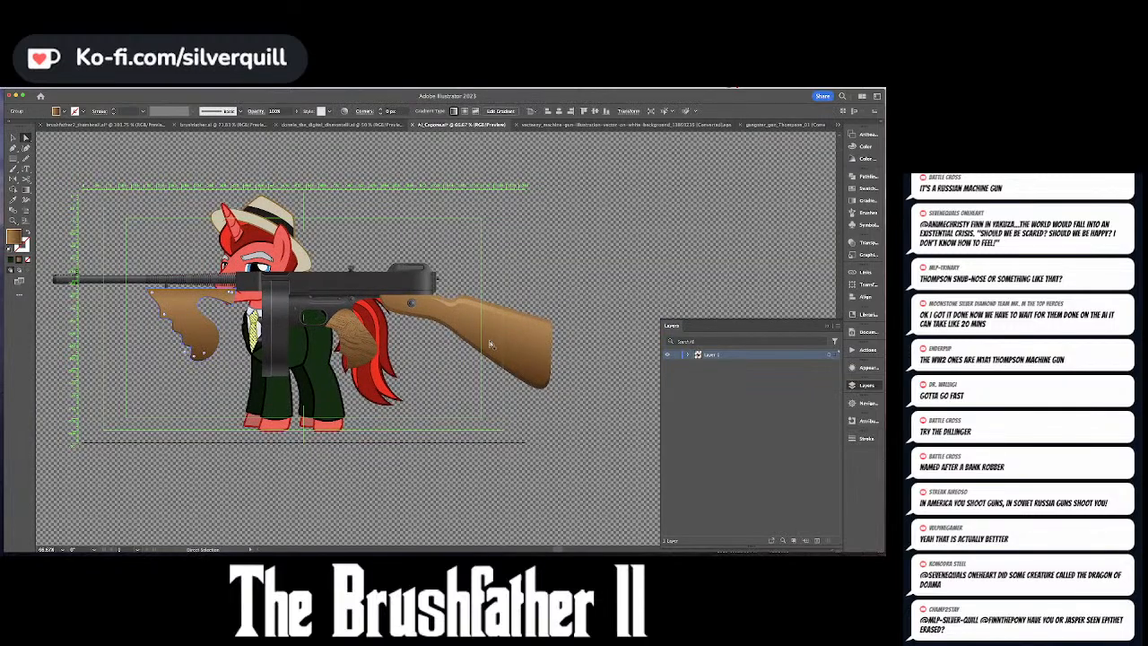
shift+click(496, 340)
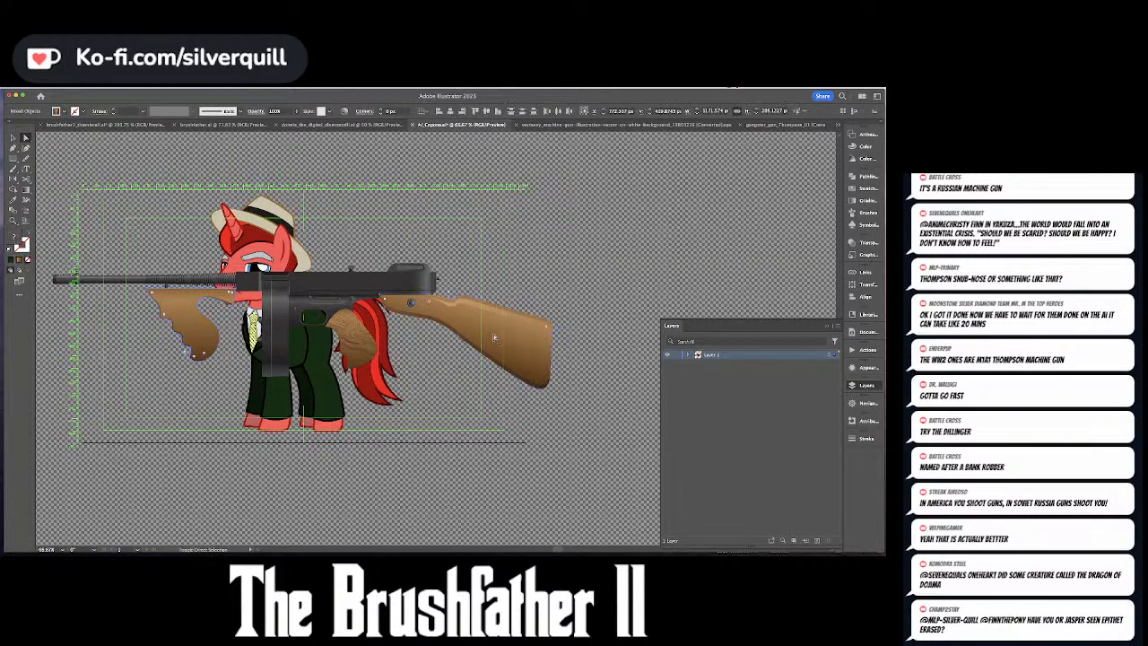
key(i)
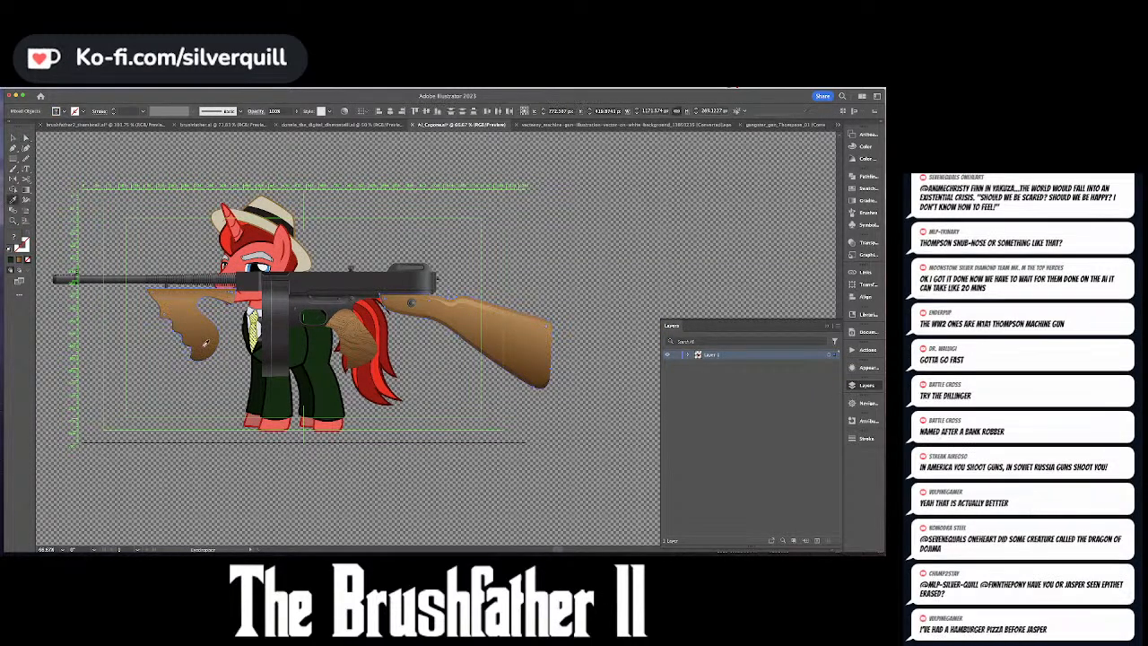
click(207, 337)
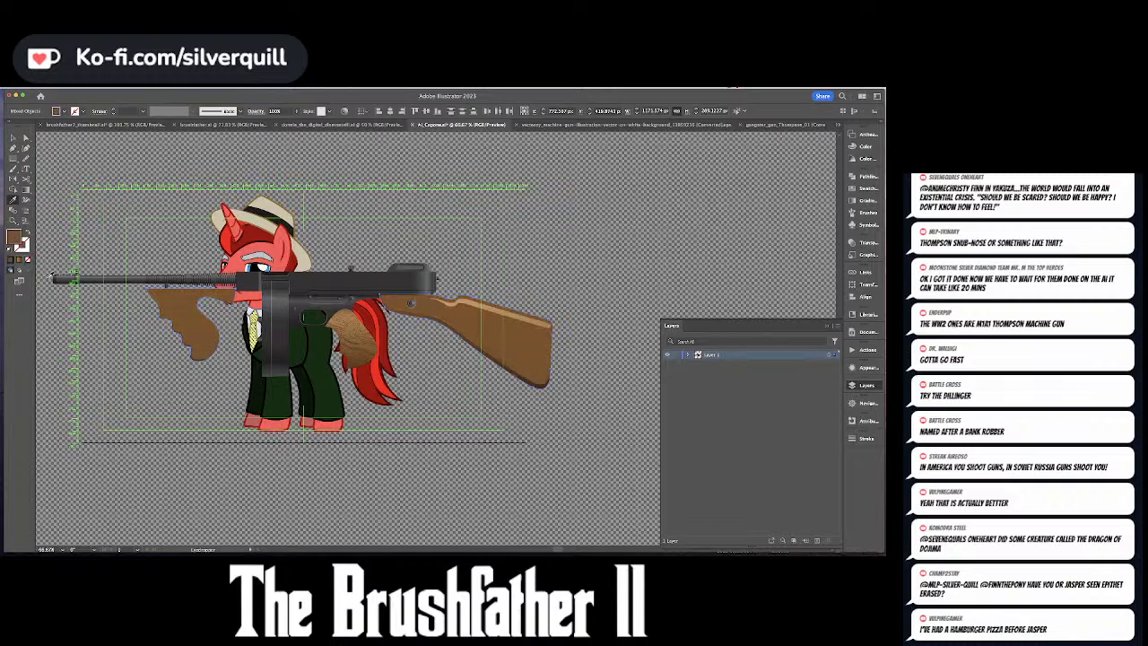
key(super+shift+a)
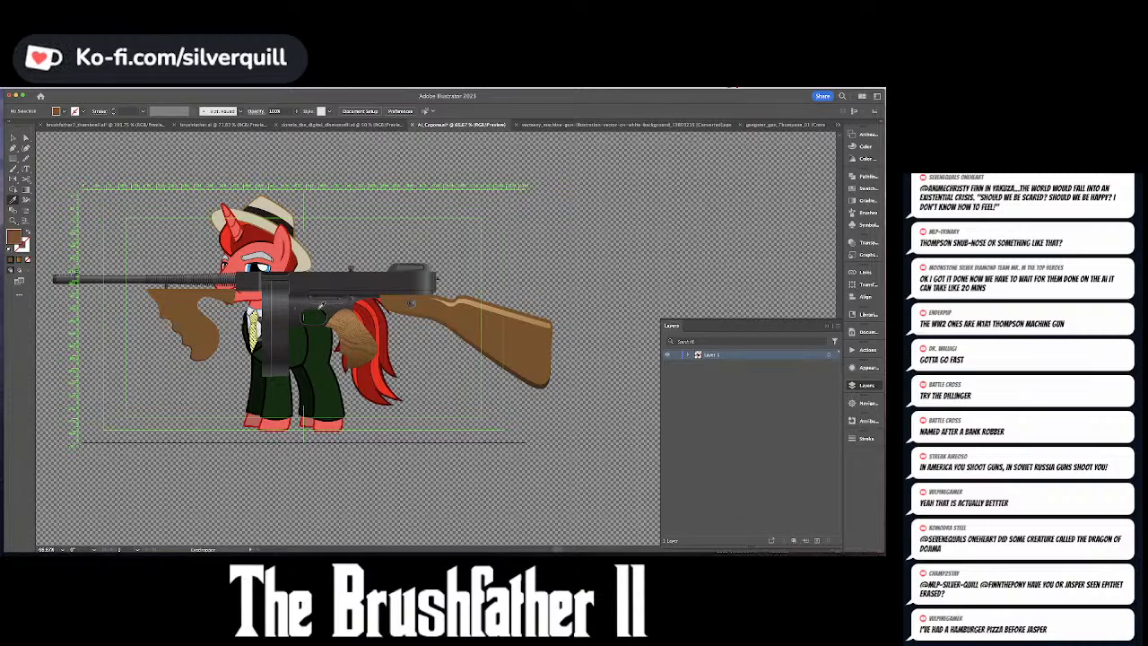
- Undo the flat brown recolouring of the front grip and stock, and clear the selection
click(320, 306)
key(a)
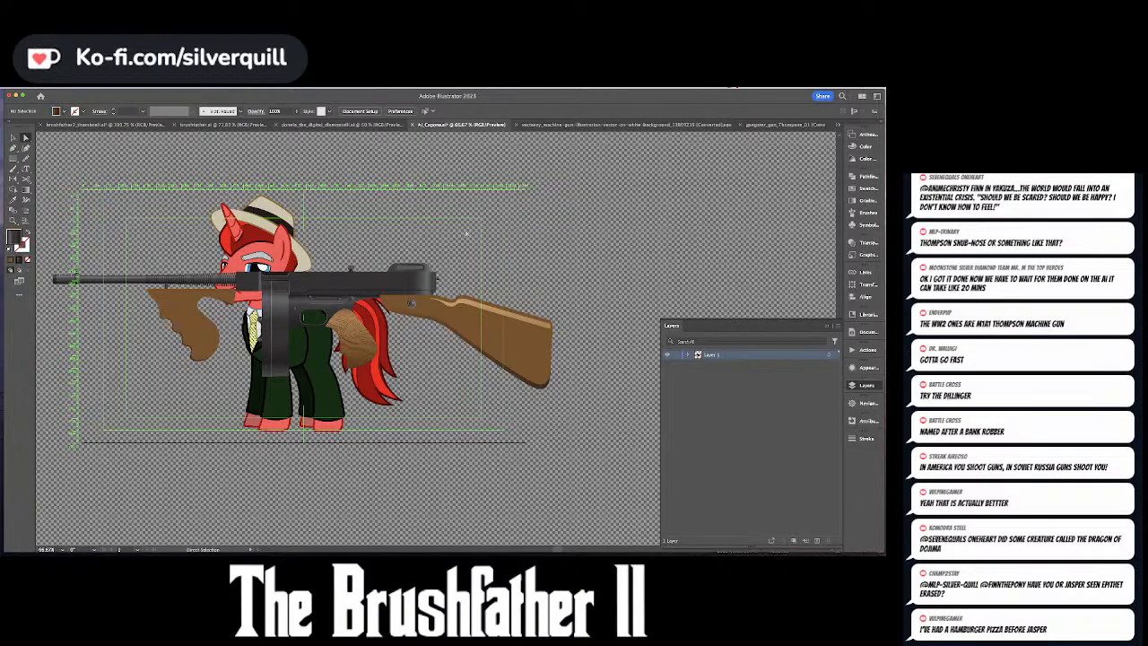
key(super+z)
click(483, 235)
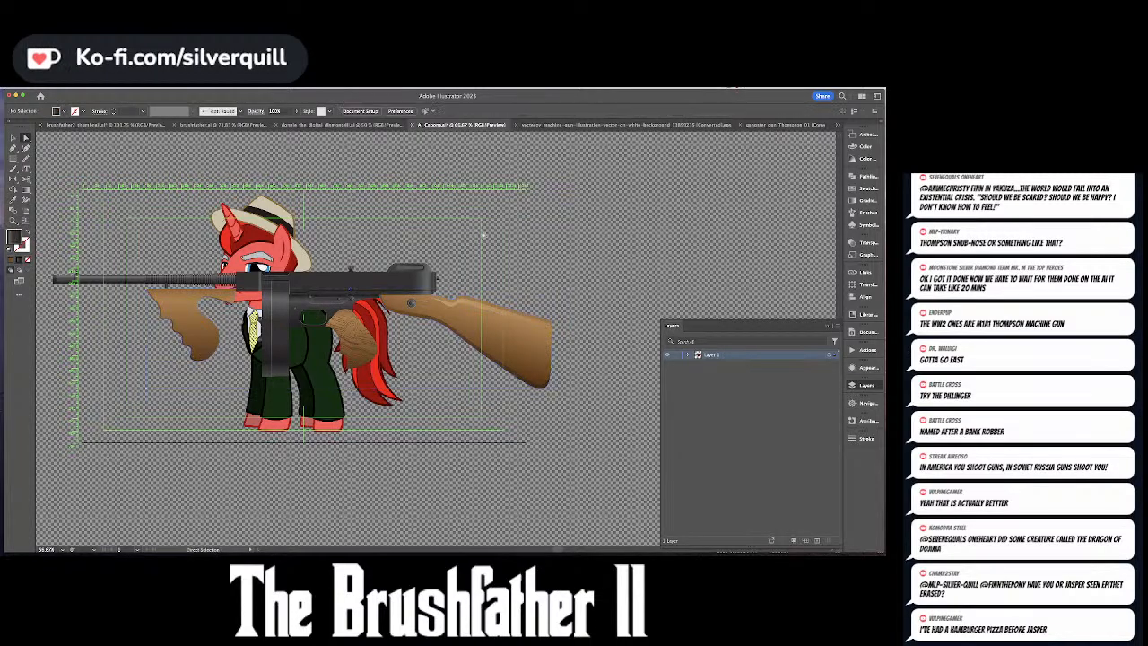
- Select the whole Thompson gun group and scale it down proportionally to suit the pony's size
key(v)
click(504, 334)
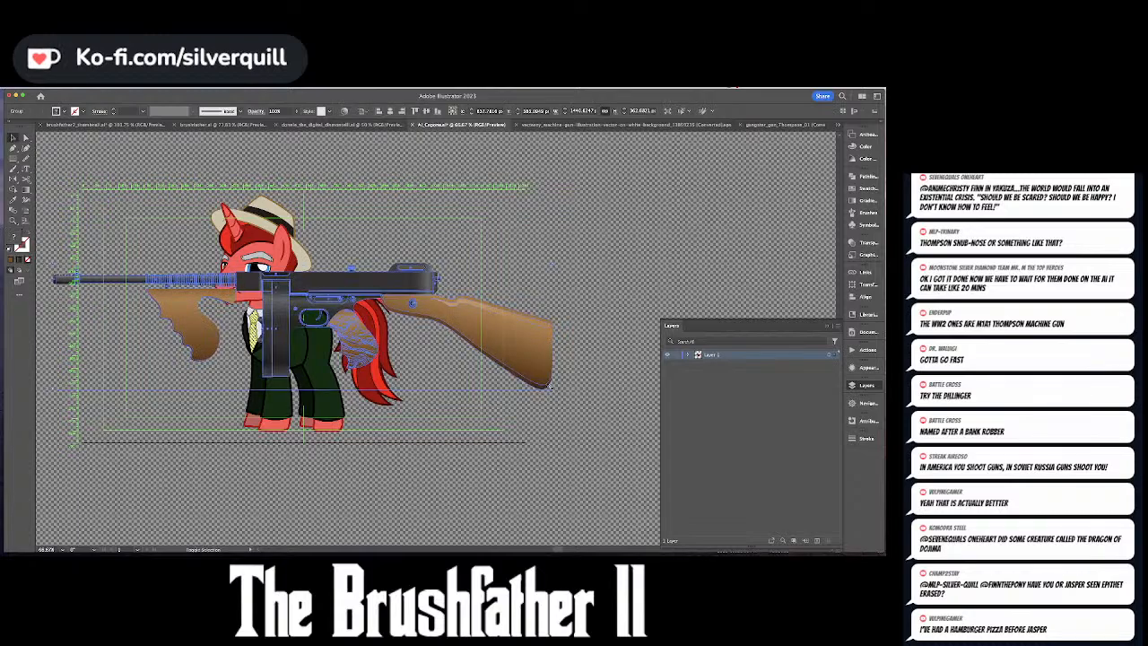
drag(553, 389, 386, 308)
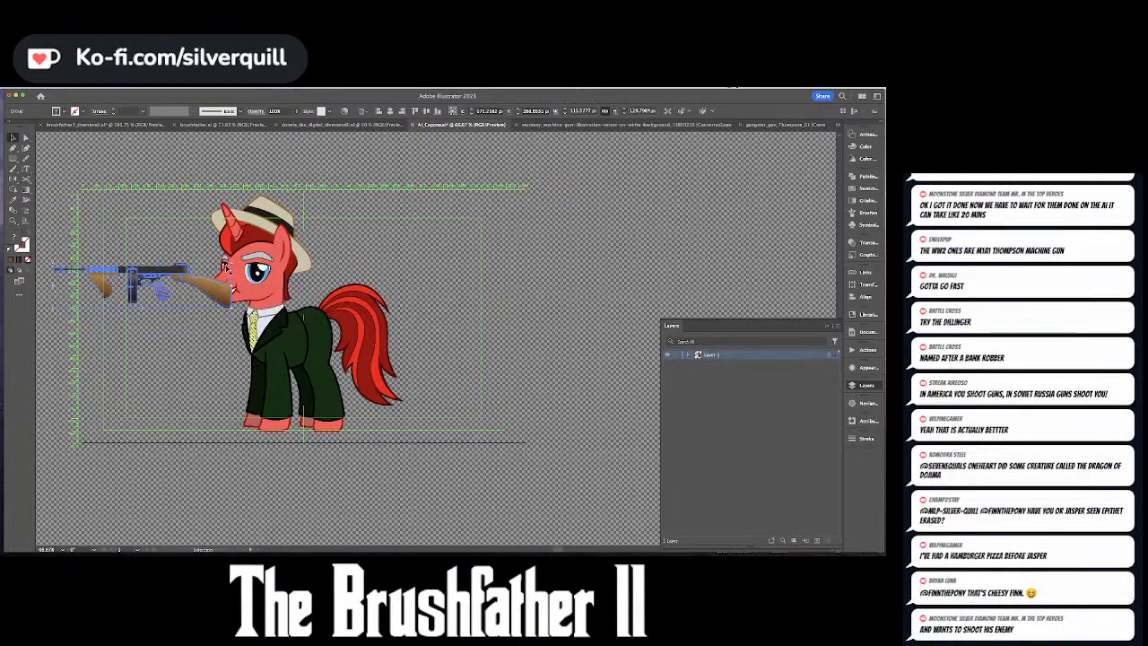
- Move the gun down to chest height, then isolate it and strip the wood-grain lines from its rear grip, leaving a brown fill
drag(168, 296, 225, 347)
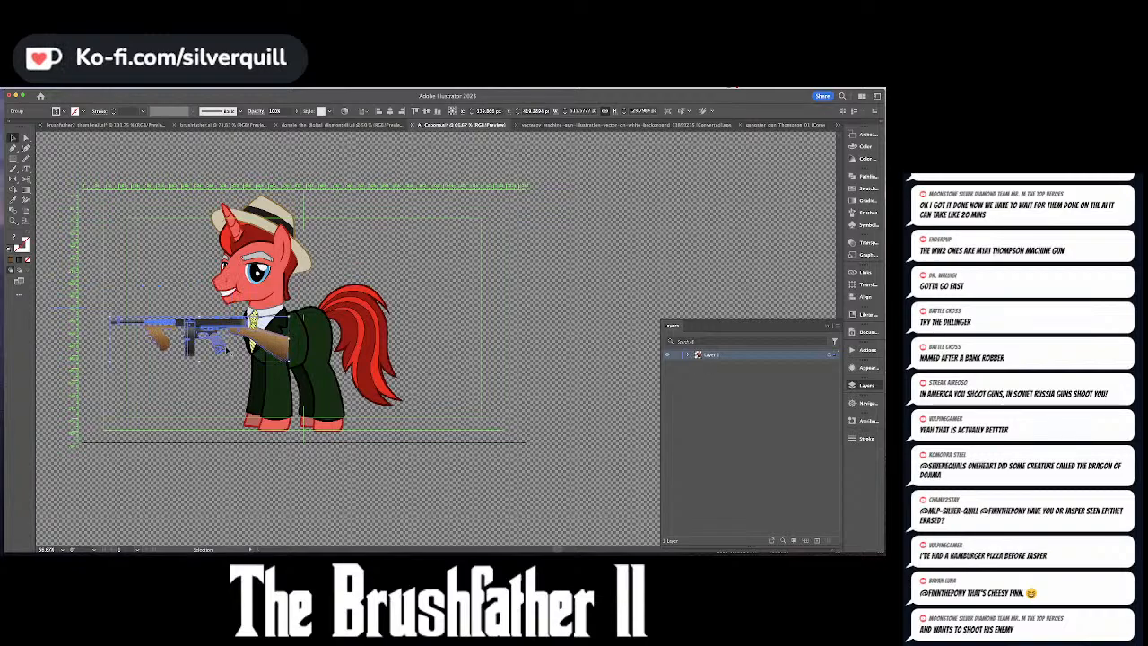
click(212, 377)
double_click(217, 346)
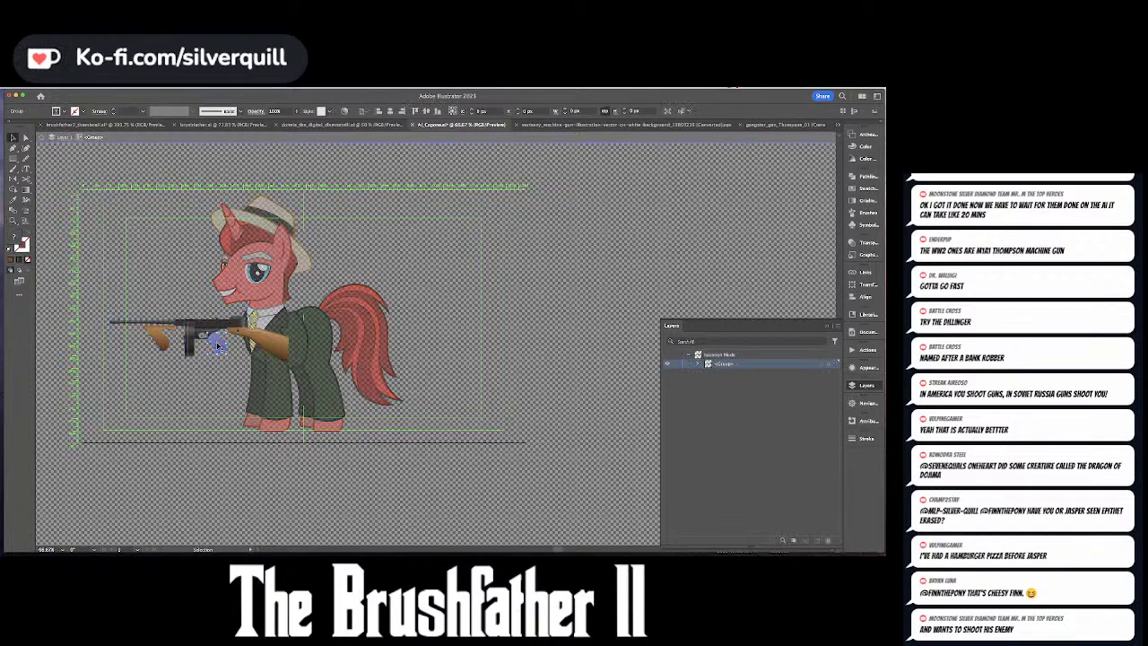
click(218, 346)
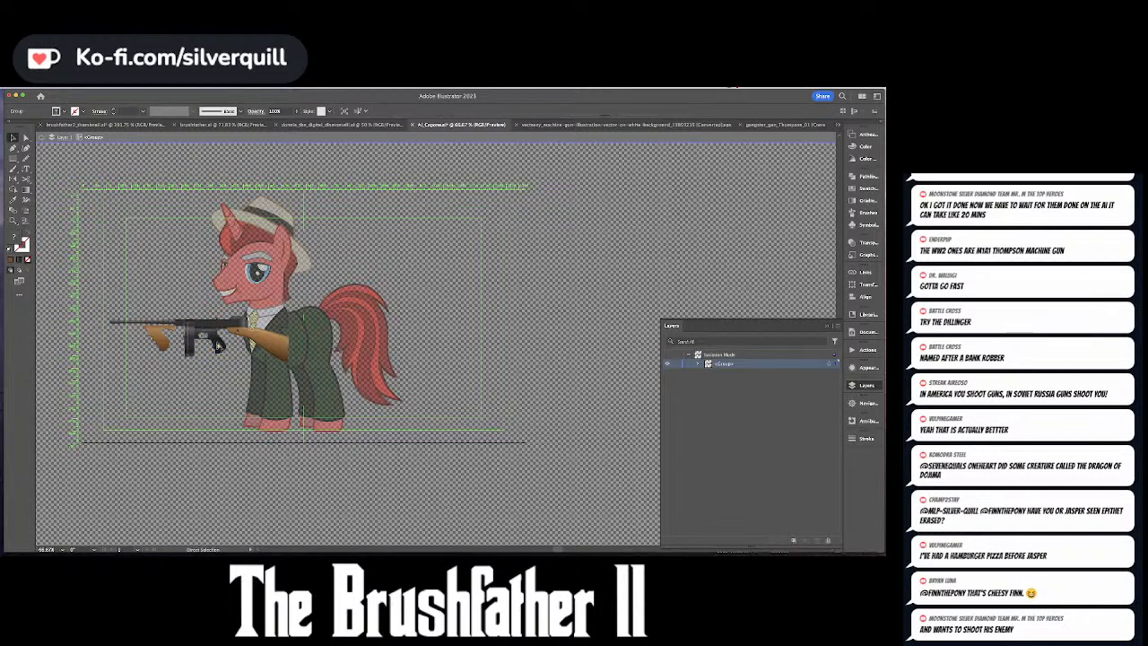
double_click(218, 347)
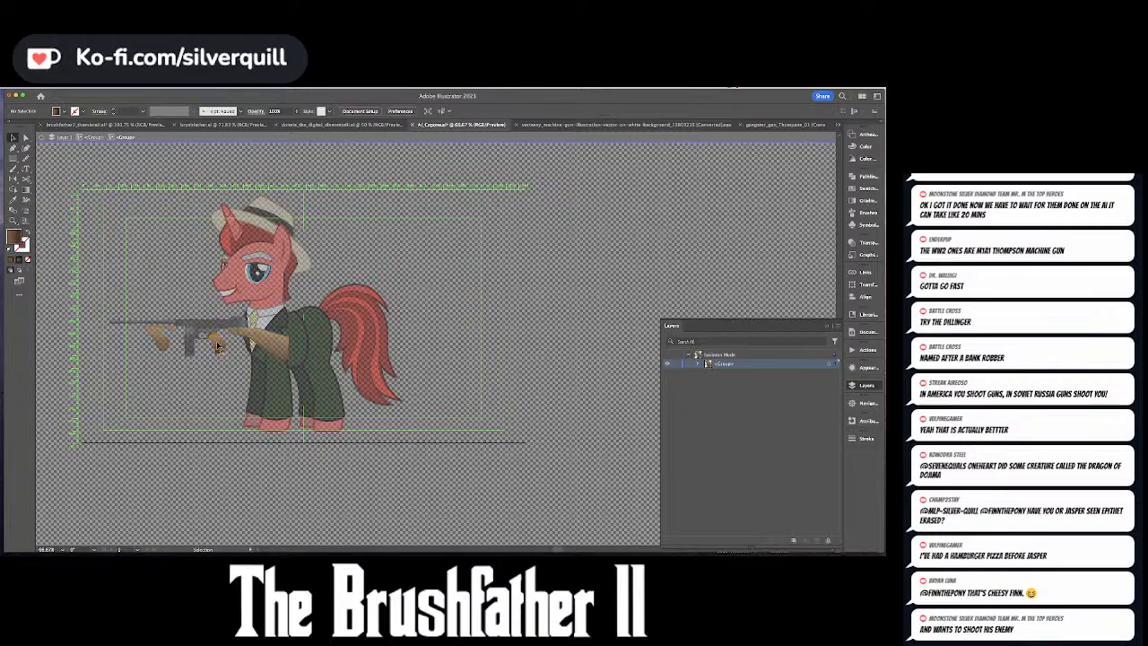
key(Escape)
- Enlarge the gun proportionally, reposition it with the stock across the pony's chest, and clear the selection
drag(217, 346, 208, 345)
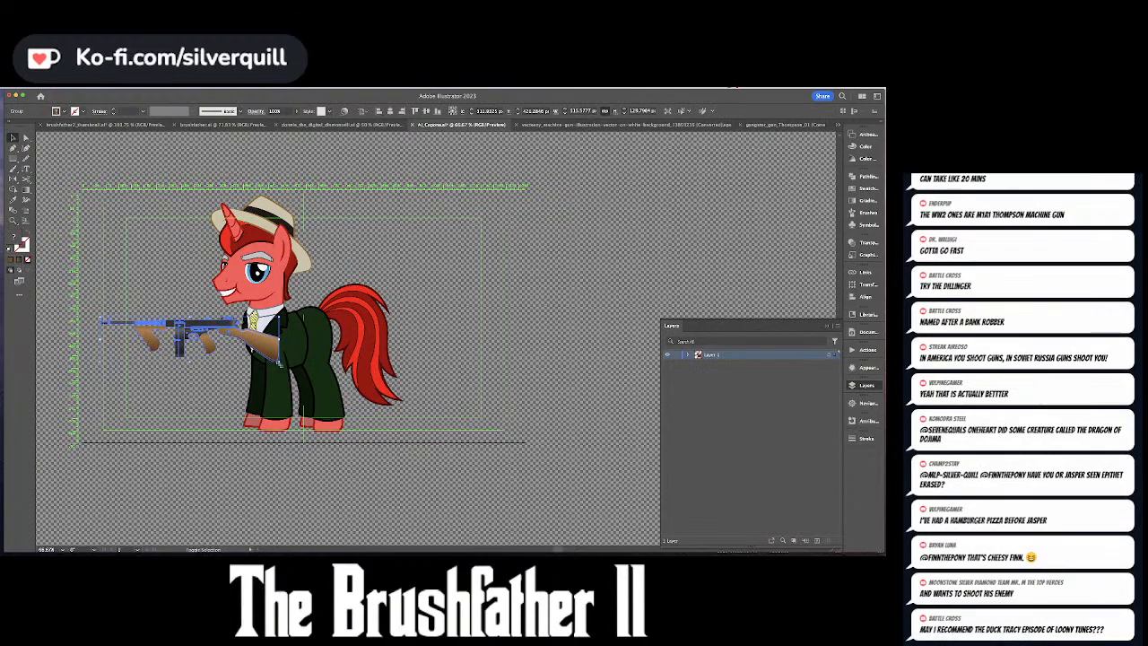
drag(279, 362, 319, 392)
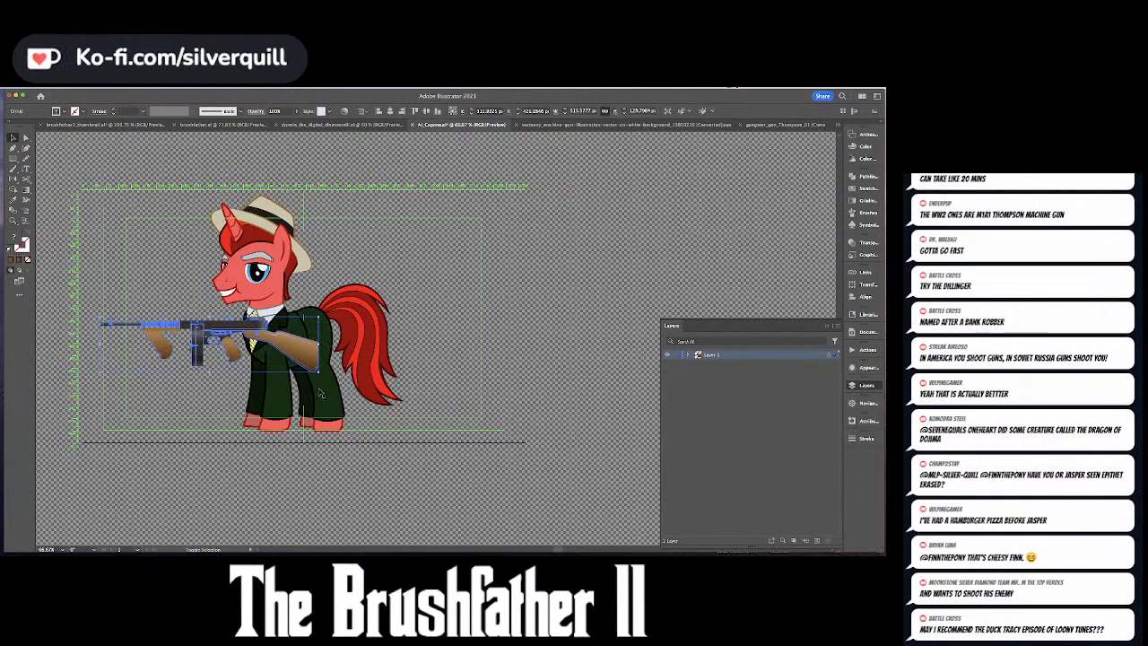
drag(290, 344, 276, 350)
click(397, 321)
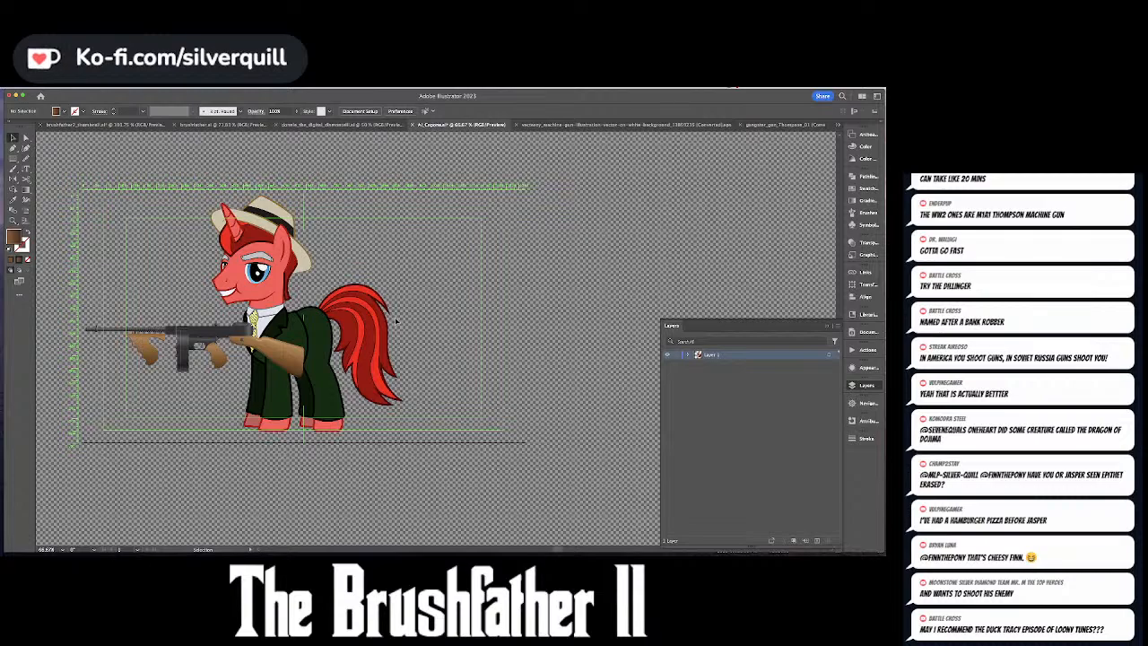
- Cut the gun from the artwork and duplicate Layer 1 as a layer named Layer 2
click(239, 334)
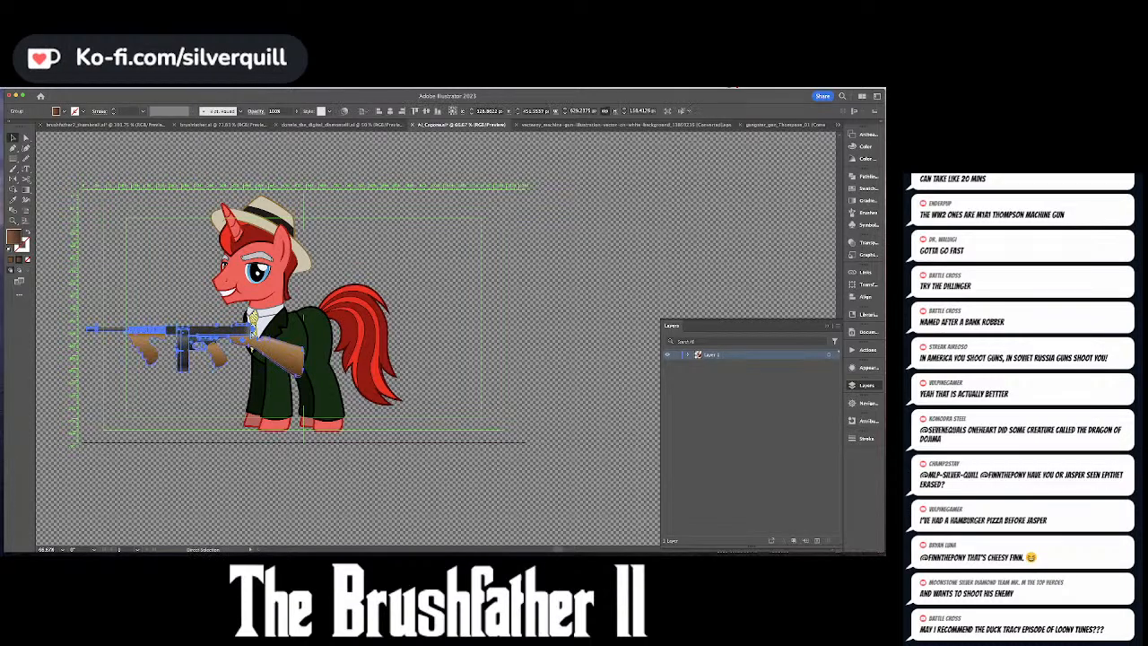
key(Delete)
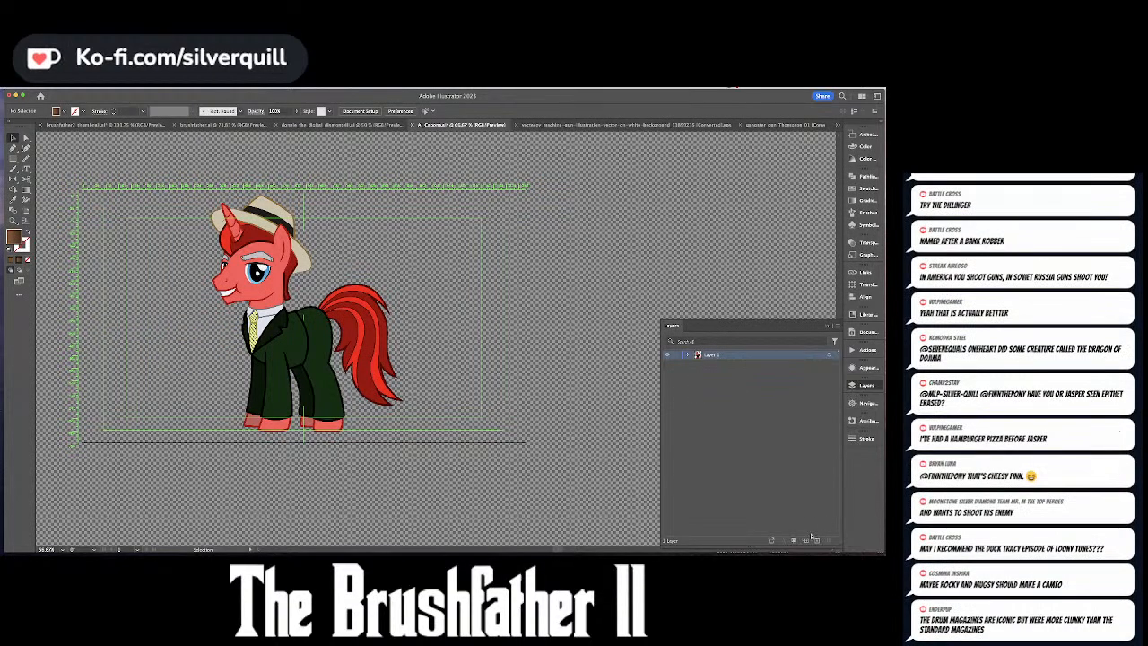
drag(762, 355, 817, 540)
double_click(727, 356)
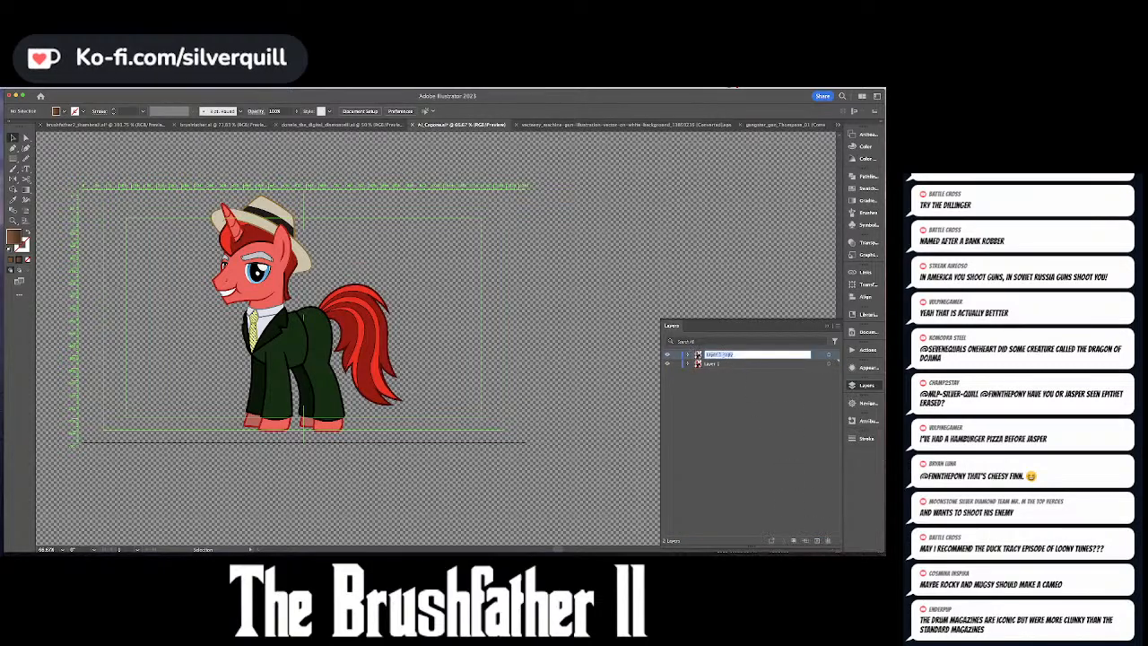
click(718, 355)
drag(720, 354, 736, 354)
text(2)
key(Return)
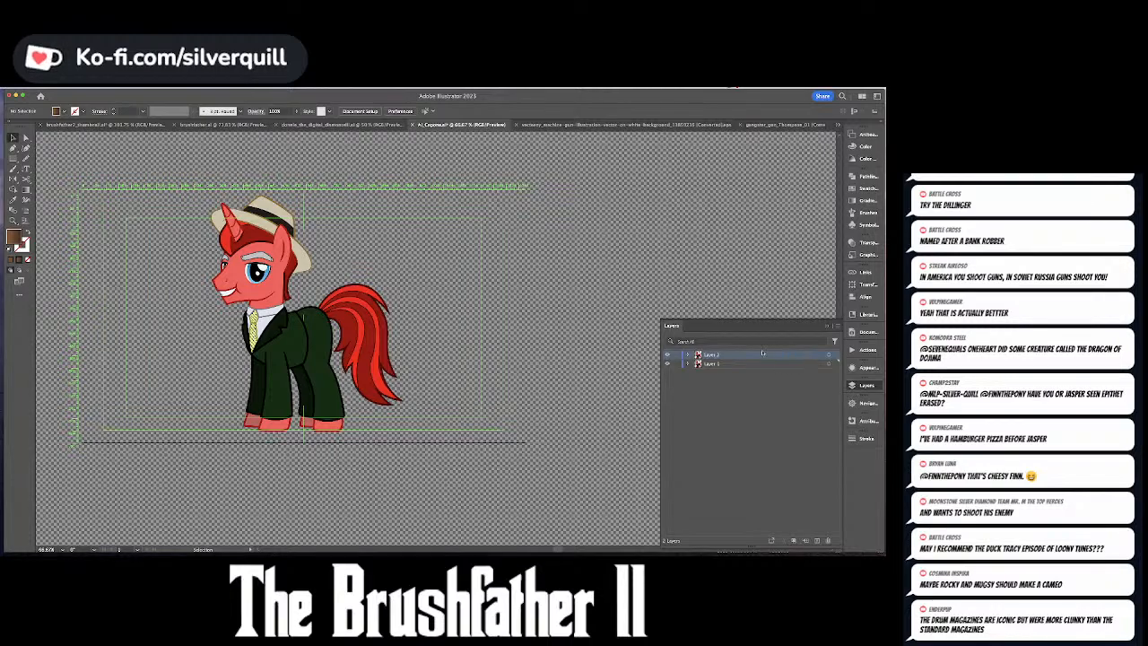
- Paste the gun back in the same position, behind the pony's front body and suit
key(super+b)
click(462, 293)
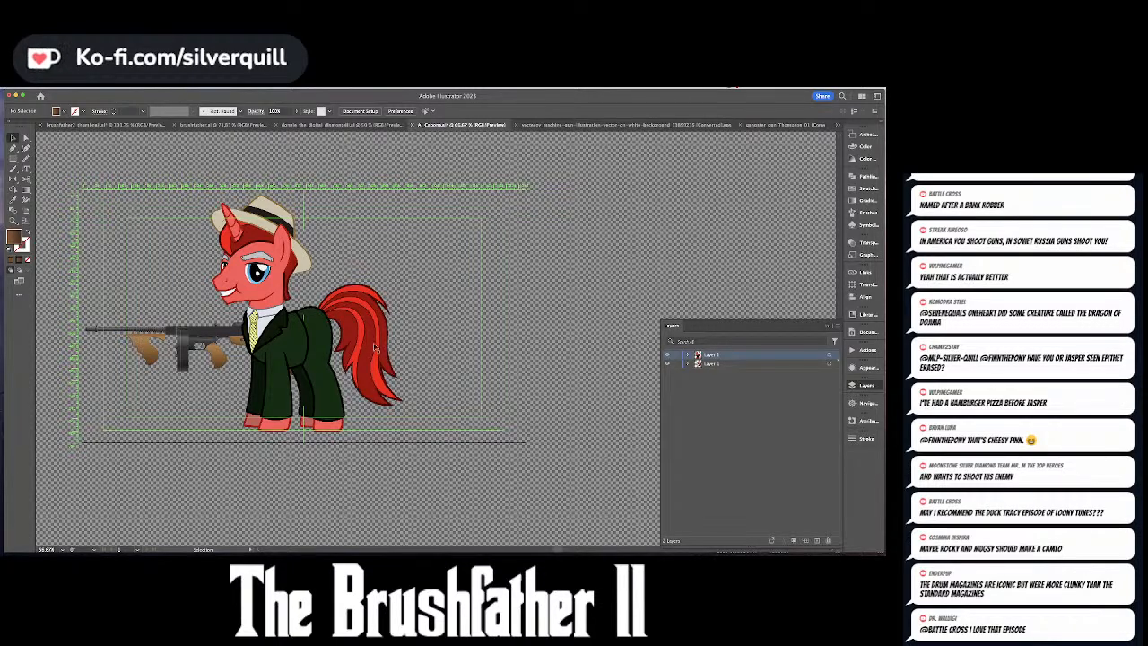
click(305, 379)
click(257, 377)
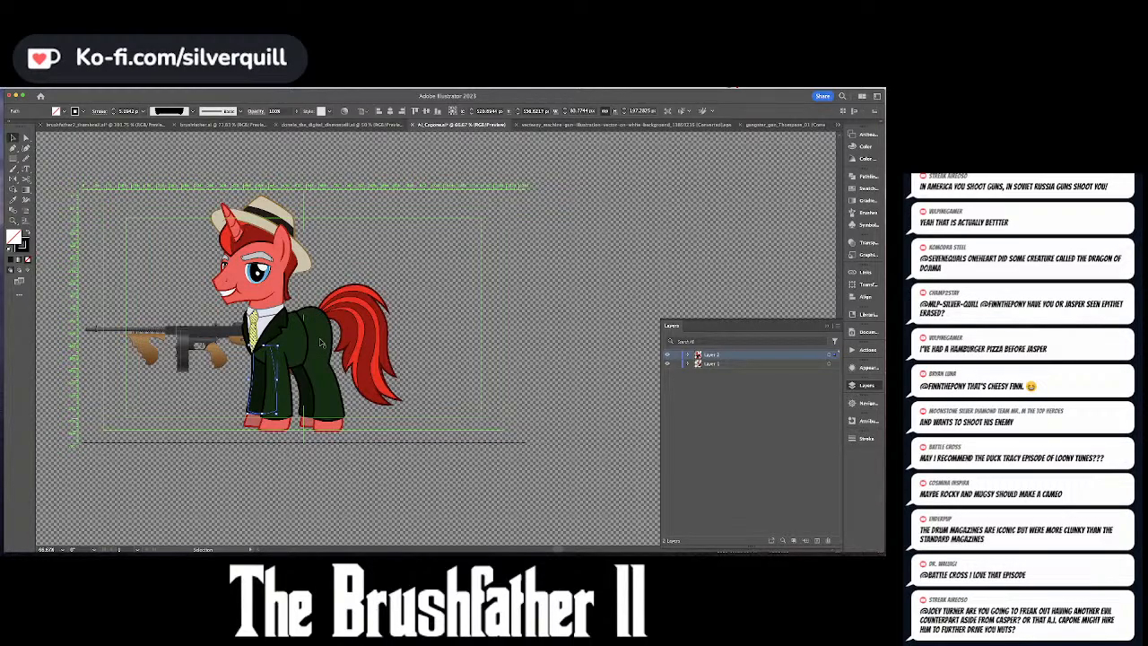
click(230, 394)
key(a)
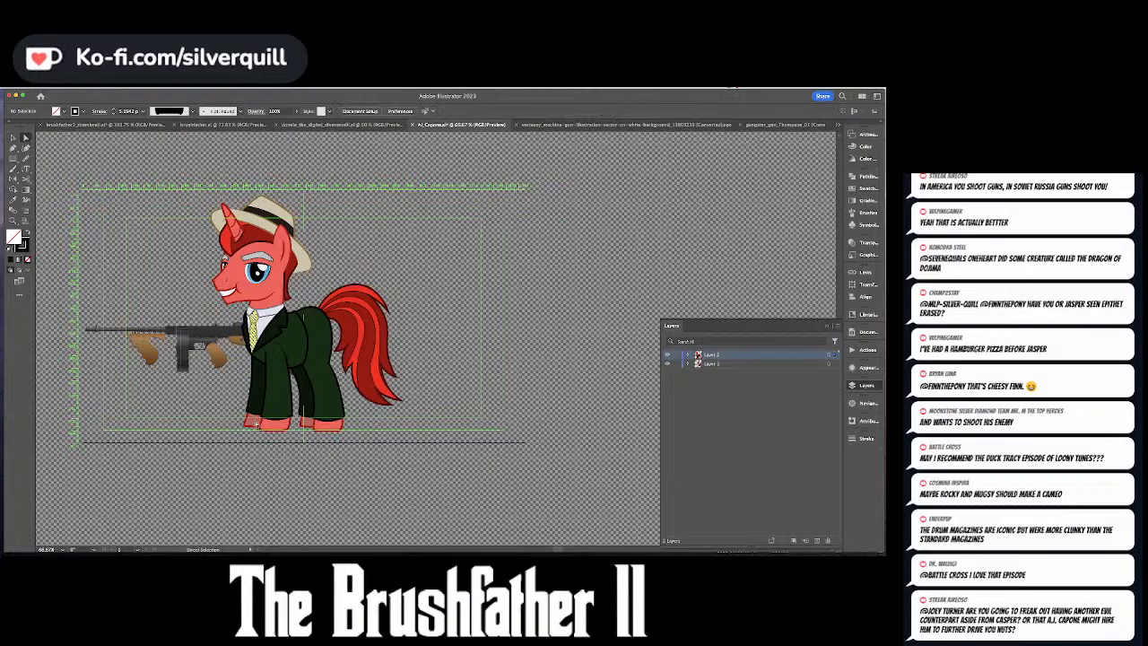
click(253, 419)
click(240, 395)
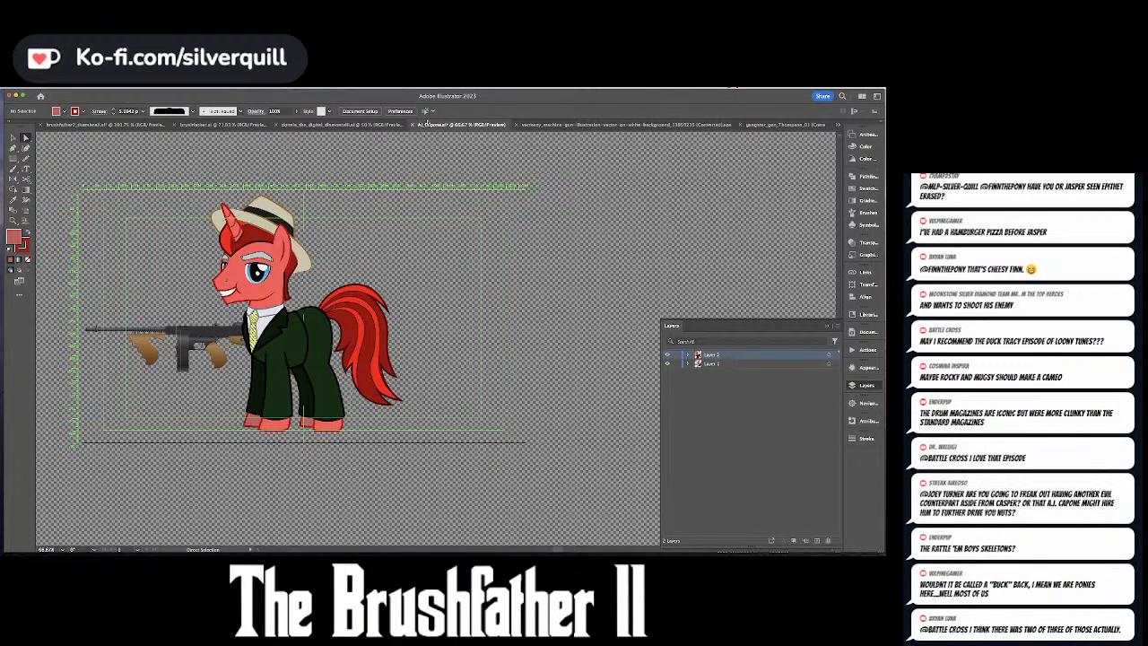
- Close the two machine gun source documents
click(517, 125)
click(523, 125)
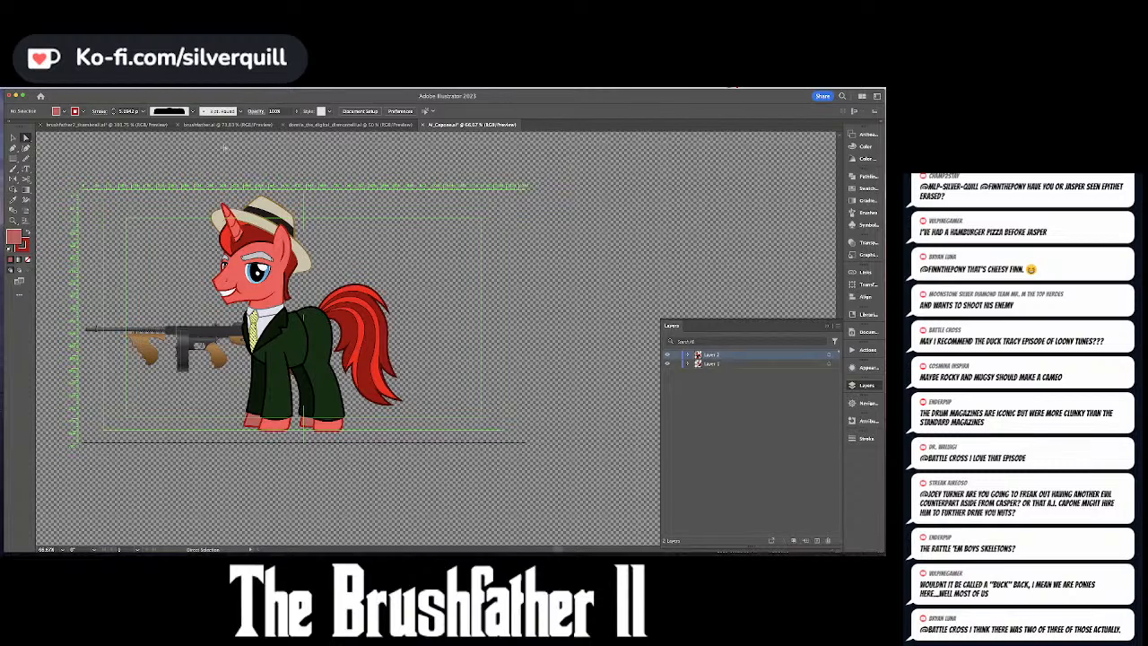
key(v)
- Open the pony parts library document, ignoring its missing linked images
key(super+Tab)
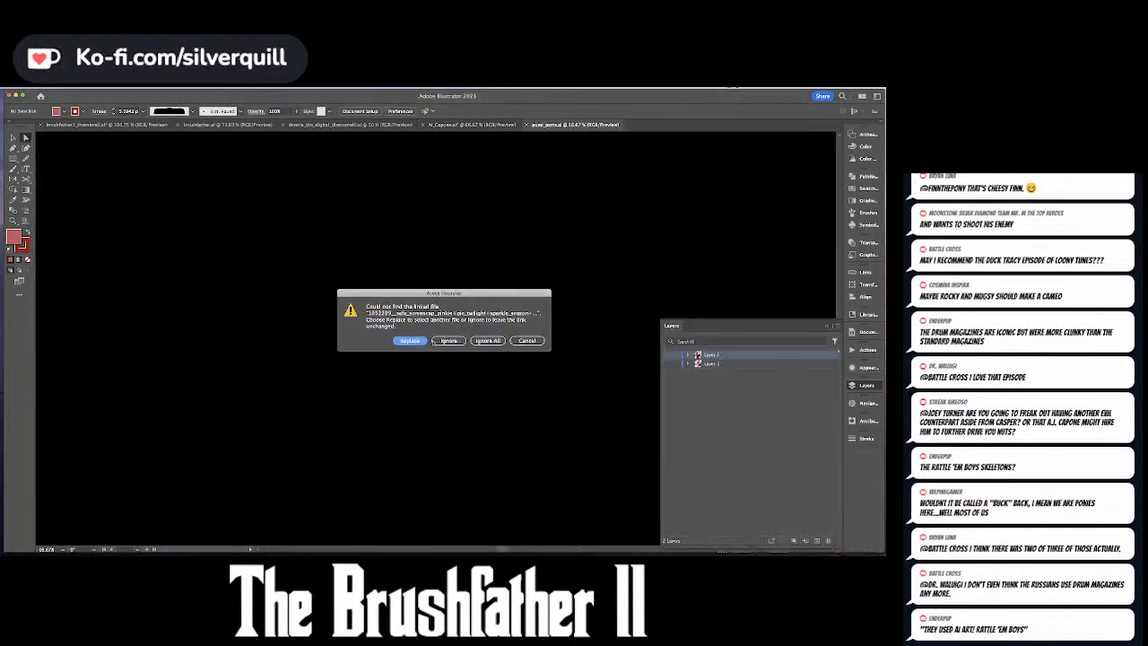
click(476, 341)
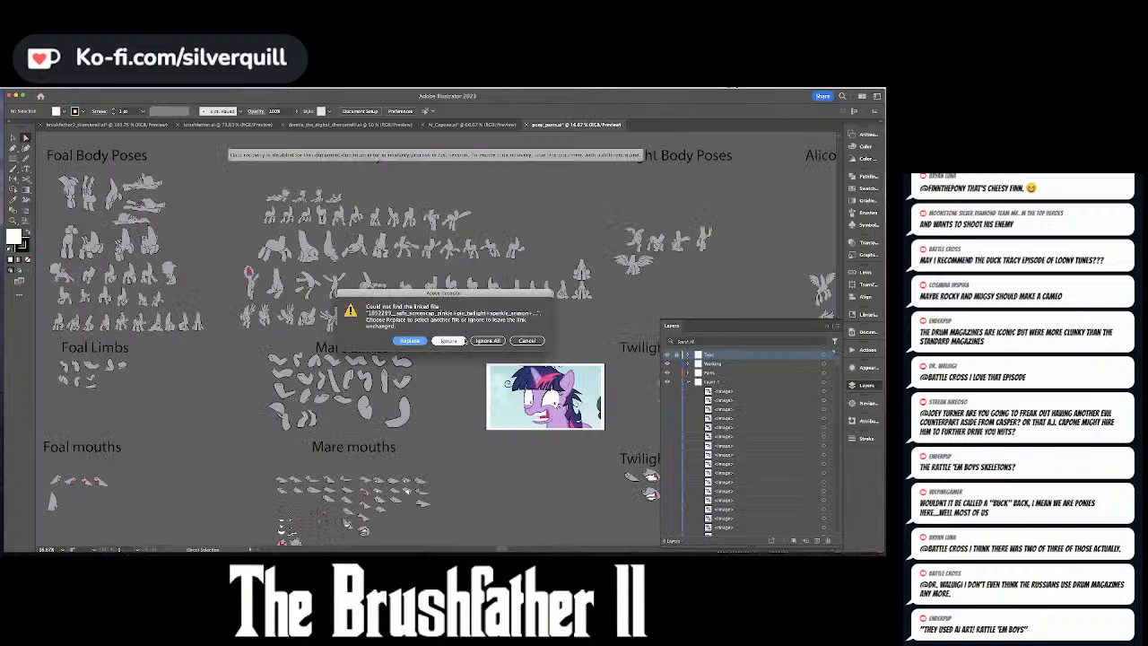
click(496, 342)
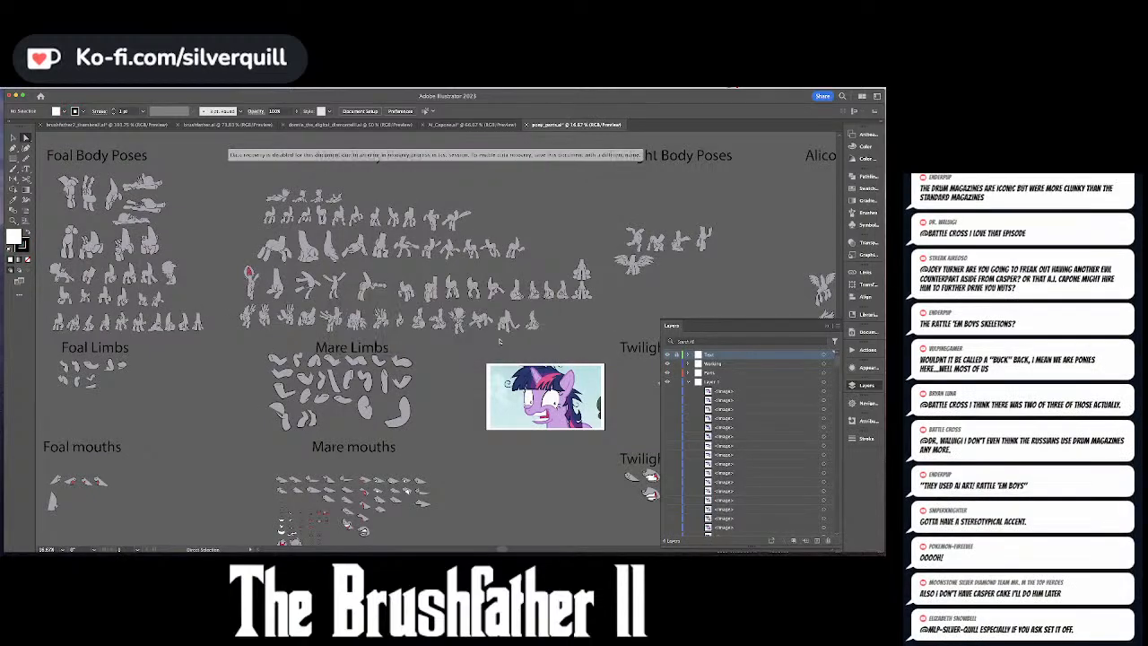
- Copy a bent limb from the Mare Limbs set in the parts library and paste it into the gangster pony document
drag(500, 341, 747, 489)
drag(521, 345, 449, 243)
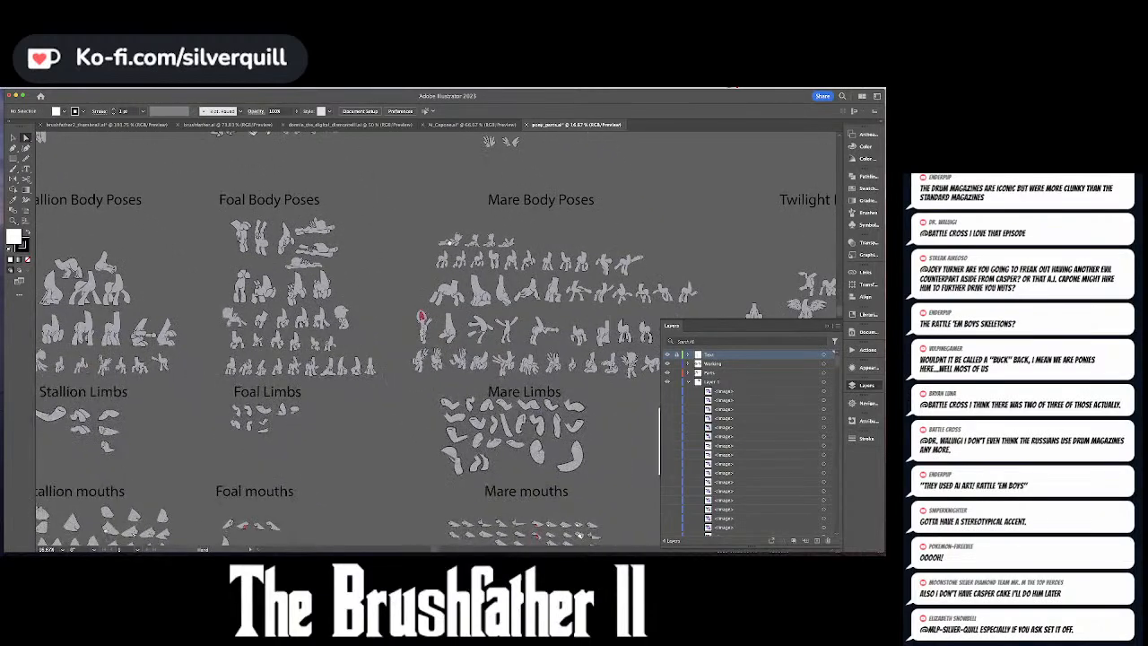
drag(503, 297, 421, 240)
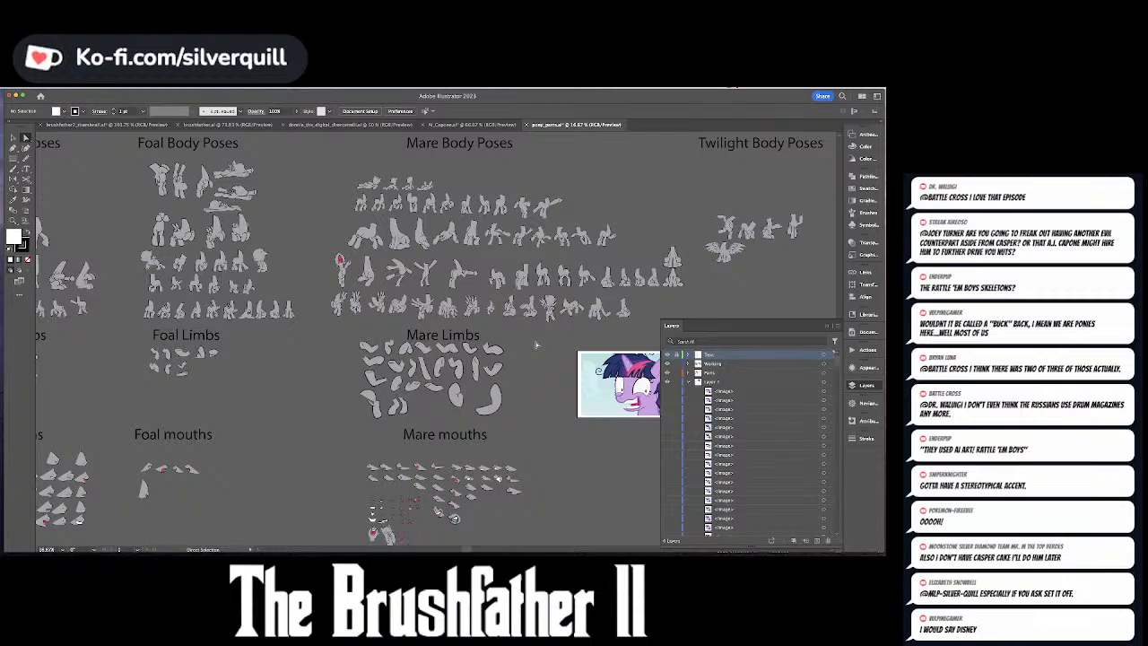
scroll(536, 345, down, 4)
scroll(537, 345, right, 2)
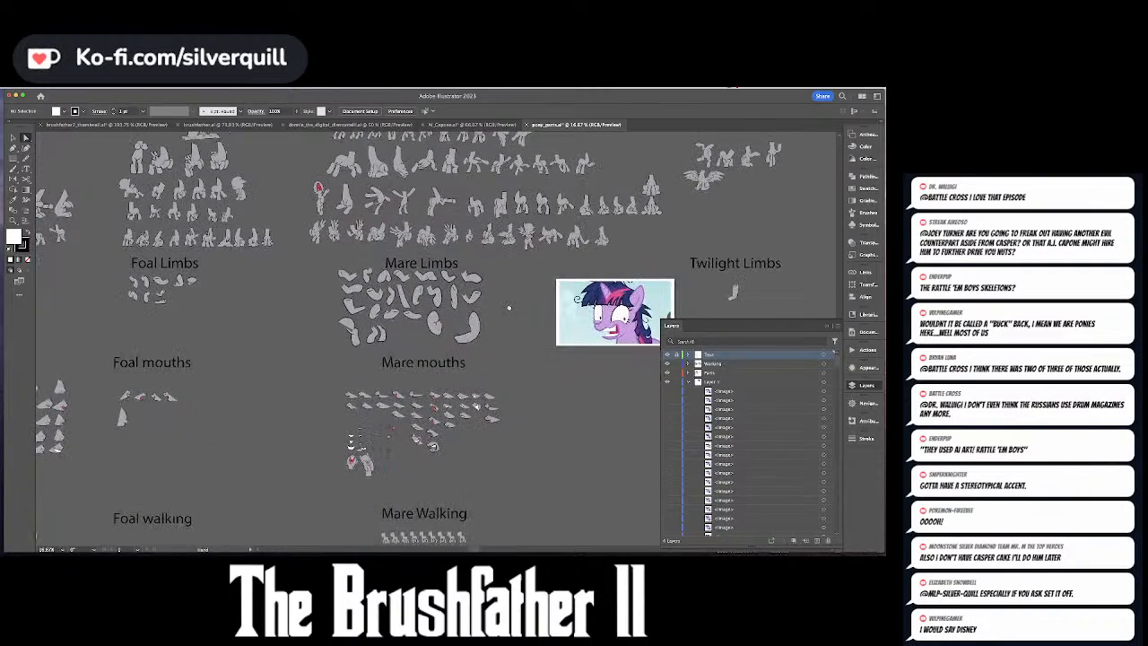
key(v)
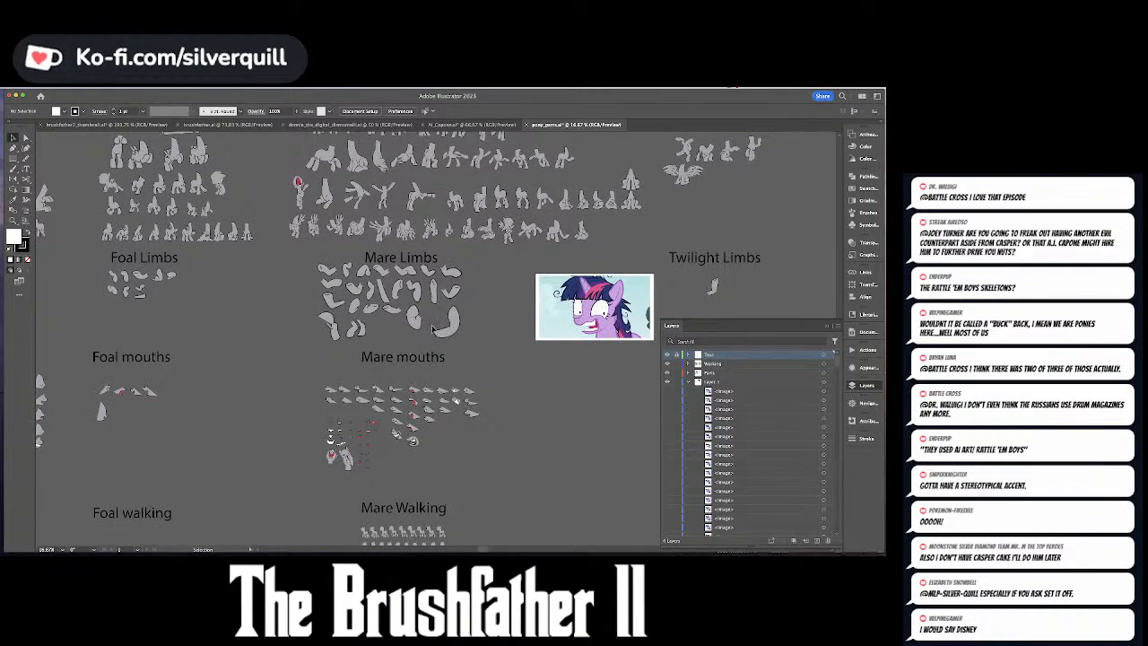
click(64, 125)
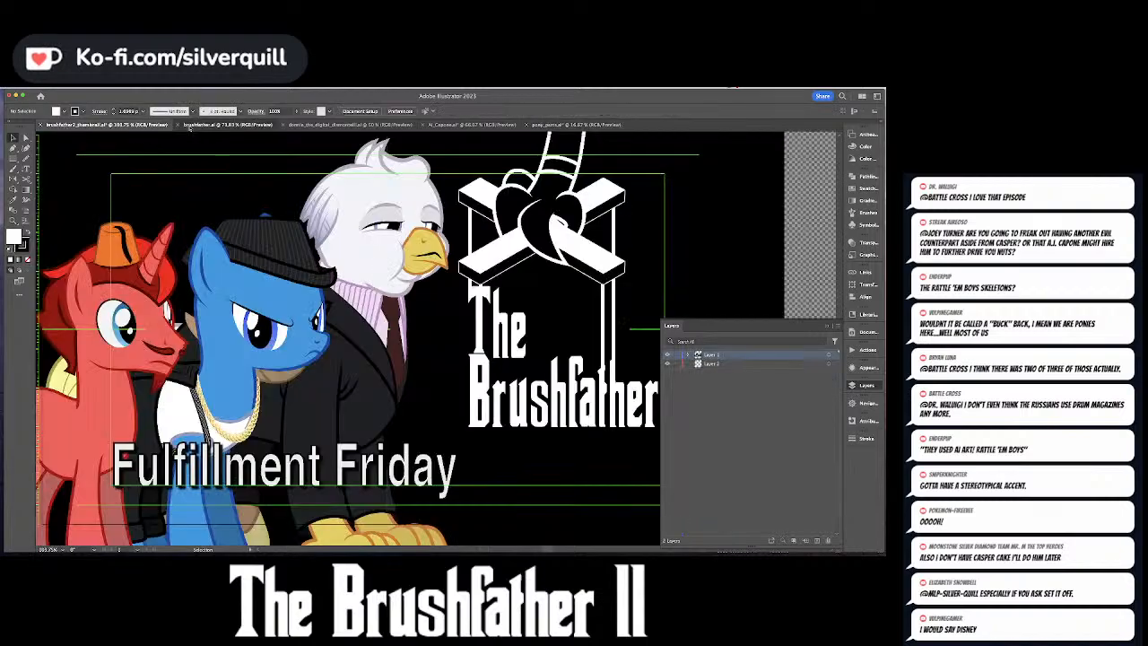
click(225, 125)
click(439, 125)
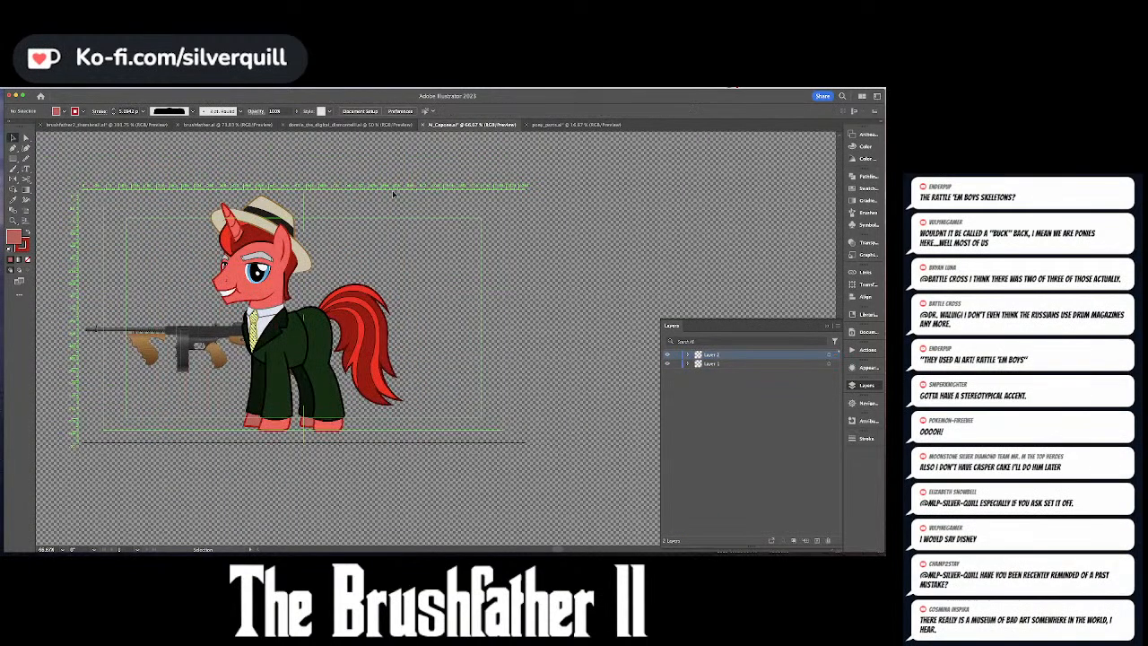
key(ctrl+v)
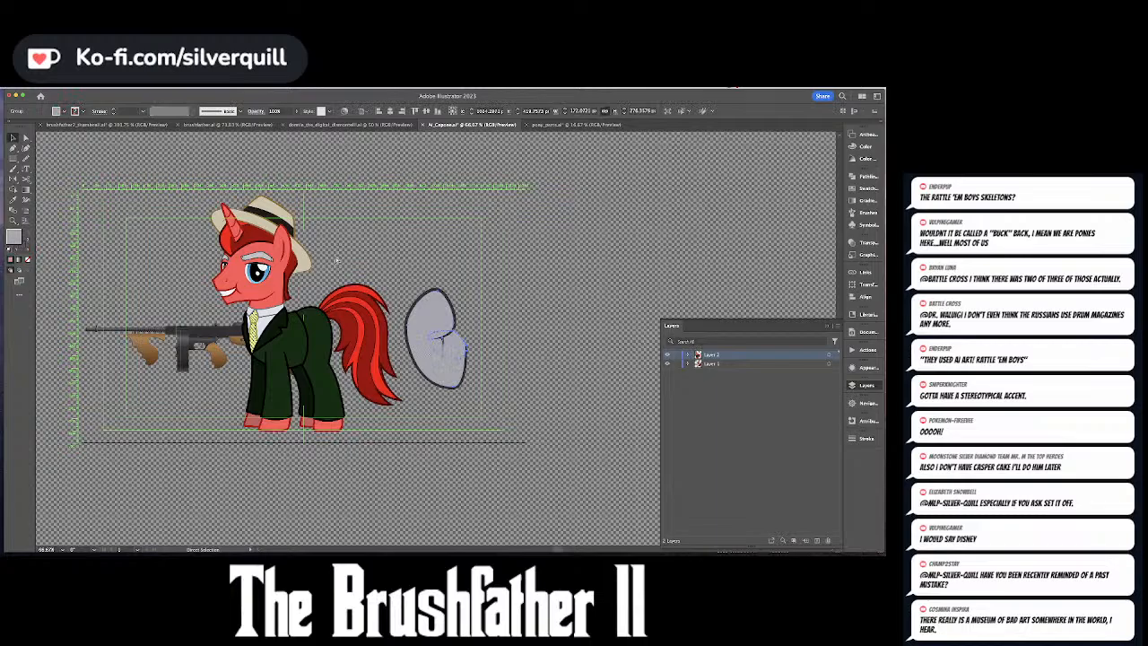
- Scale the pasted bent limb down, place it over the gun's rear grip, and clear the selection
drag(471, 287, 422, 301)
drag(455, 344, 250, 386)
drag(203, 375, 206, 381)
key(shift+super+a)
- Split the bent limb's shape into an unfilled outline and a separate grey fill without a stroke
key(a)
click(213, 374)
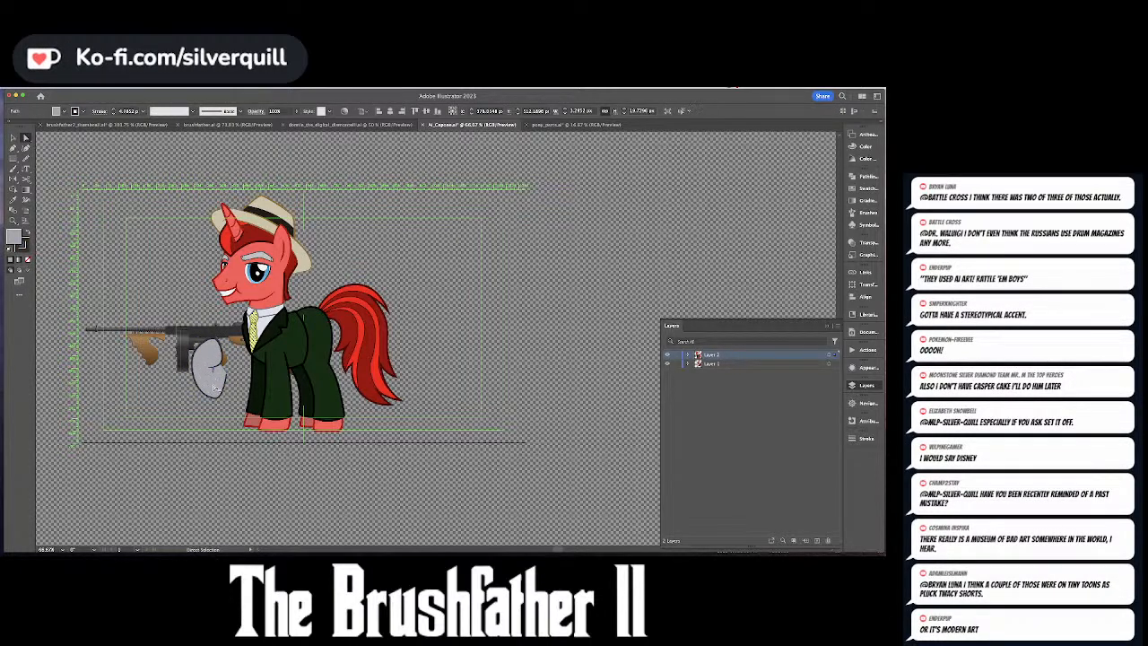
key(super+equal)
key(super+equal)
key(super+equal)
key(super+equal)
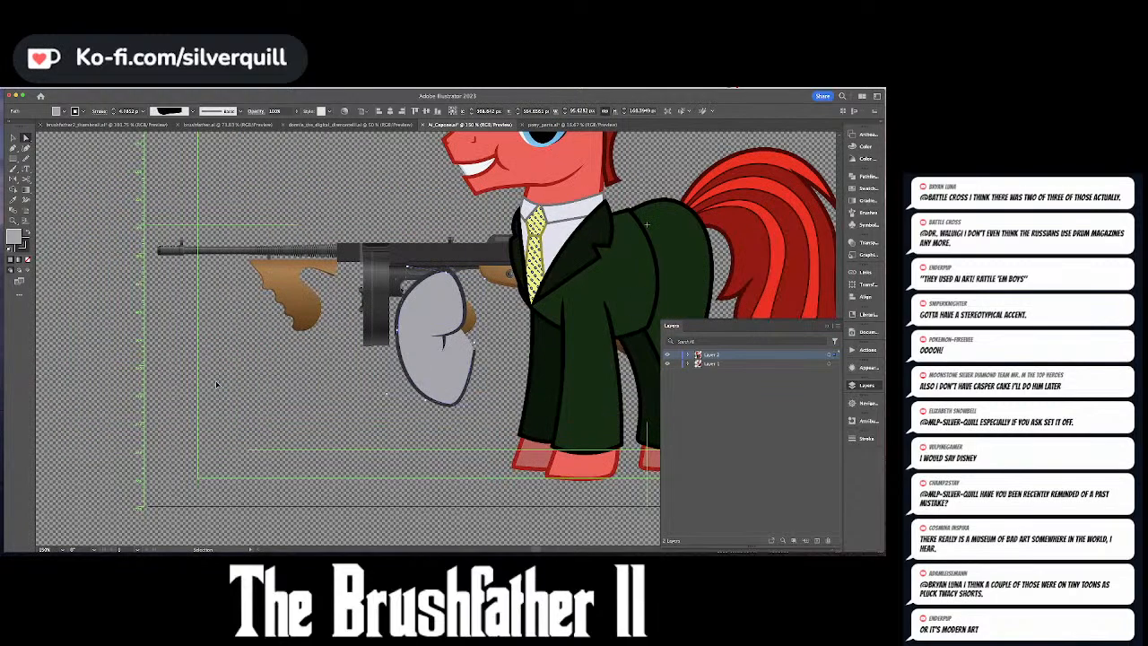
key(c)
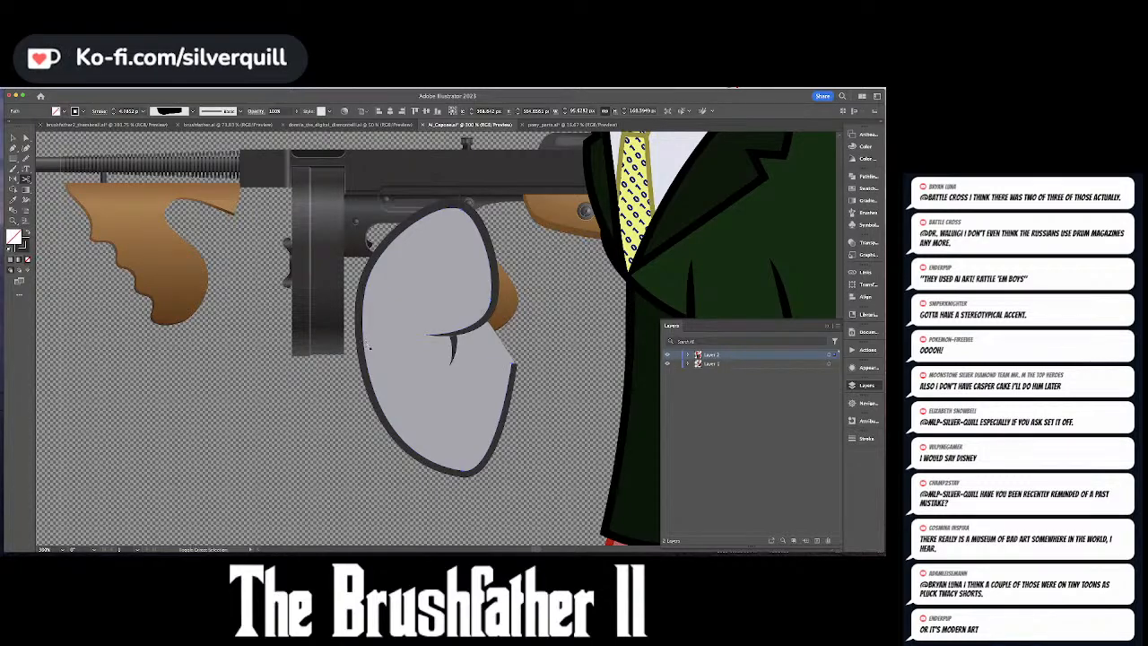
key(a)
key(x)
key(slash)
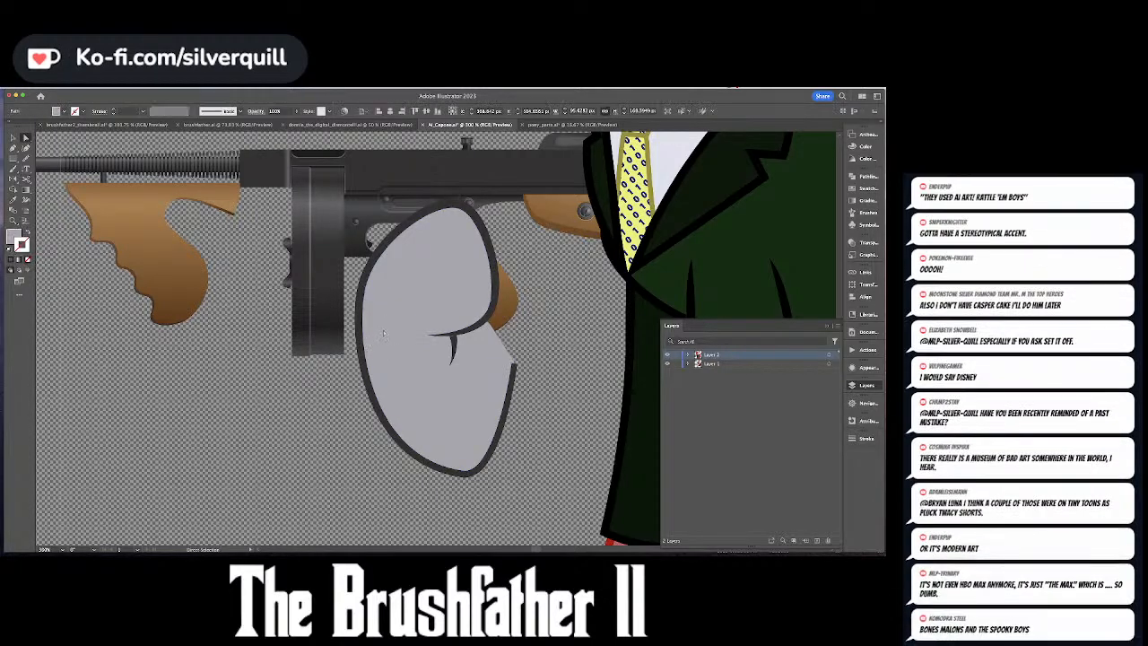
- Cut the limb's grey fill with the Scissors at mid-height, delete its lower half, and hide the layers list
key(c)
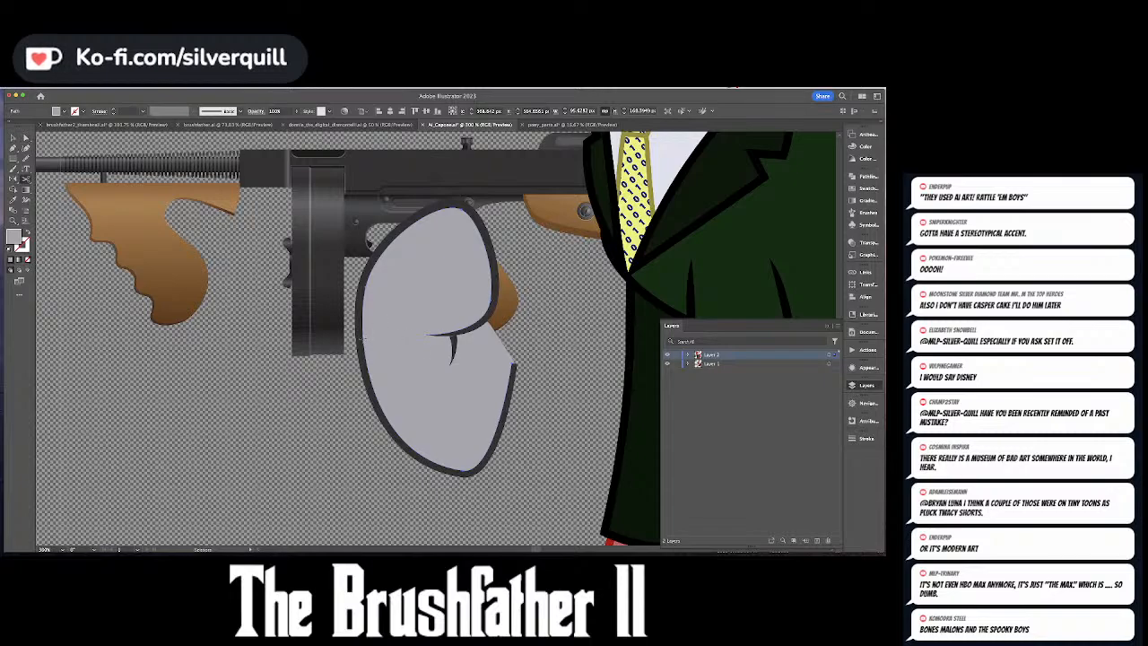
click(363, 339)
key(a)
click(388, 366)
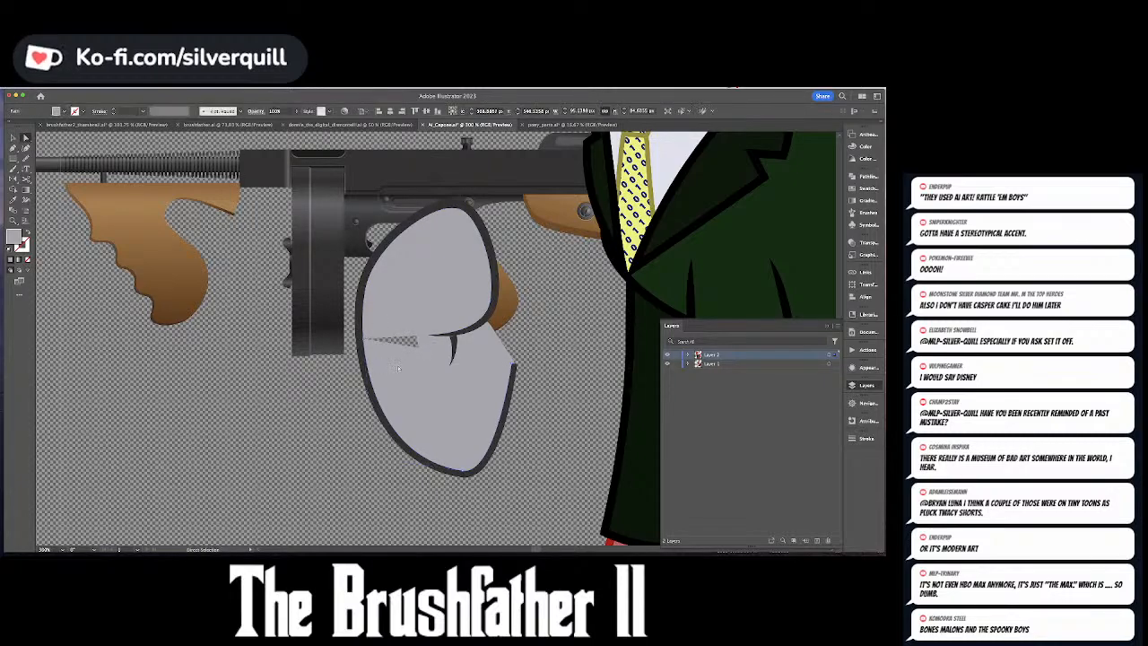
key(Delete)
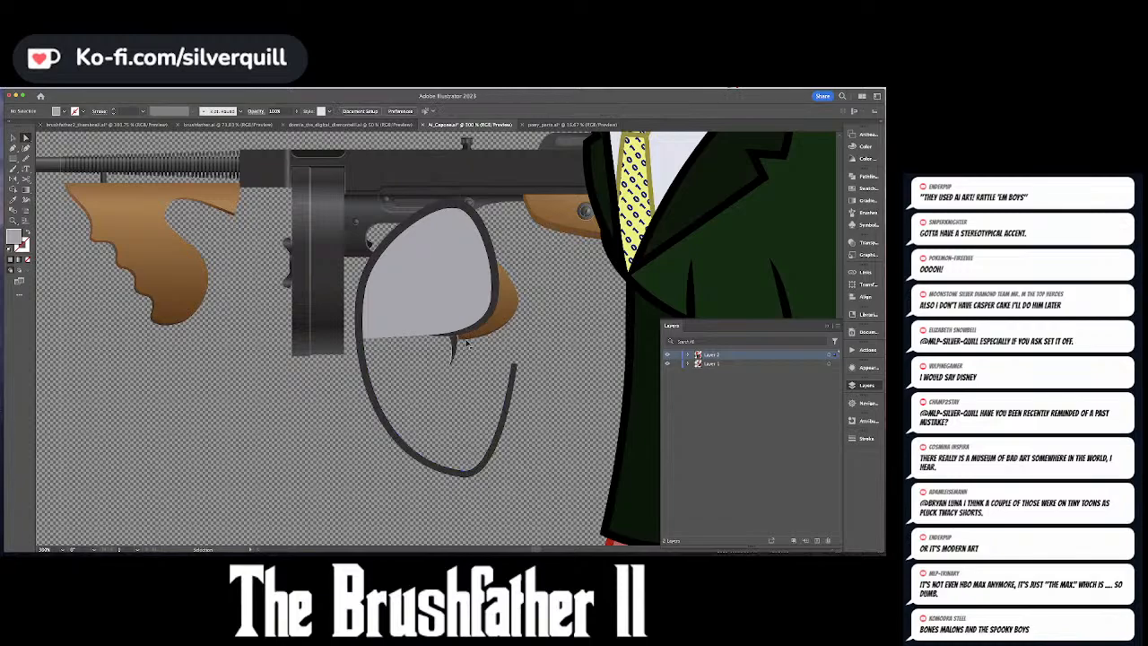
key(F7)
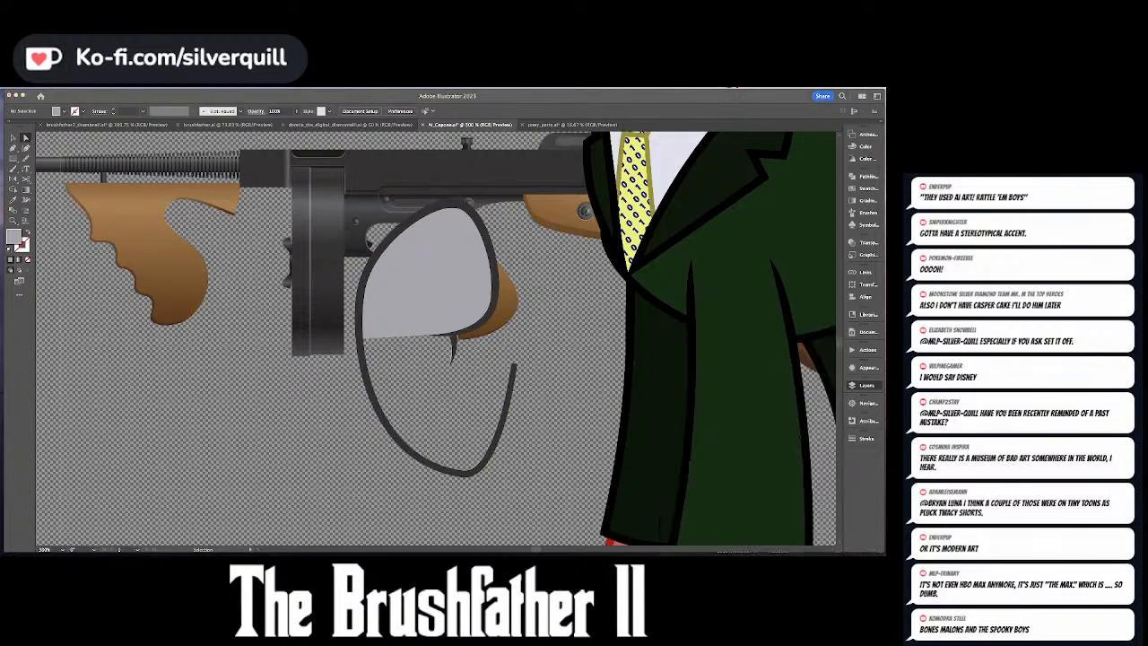
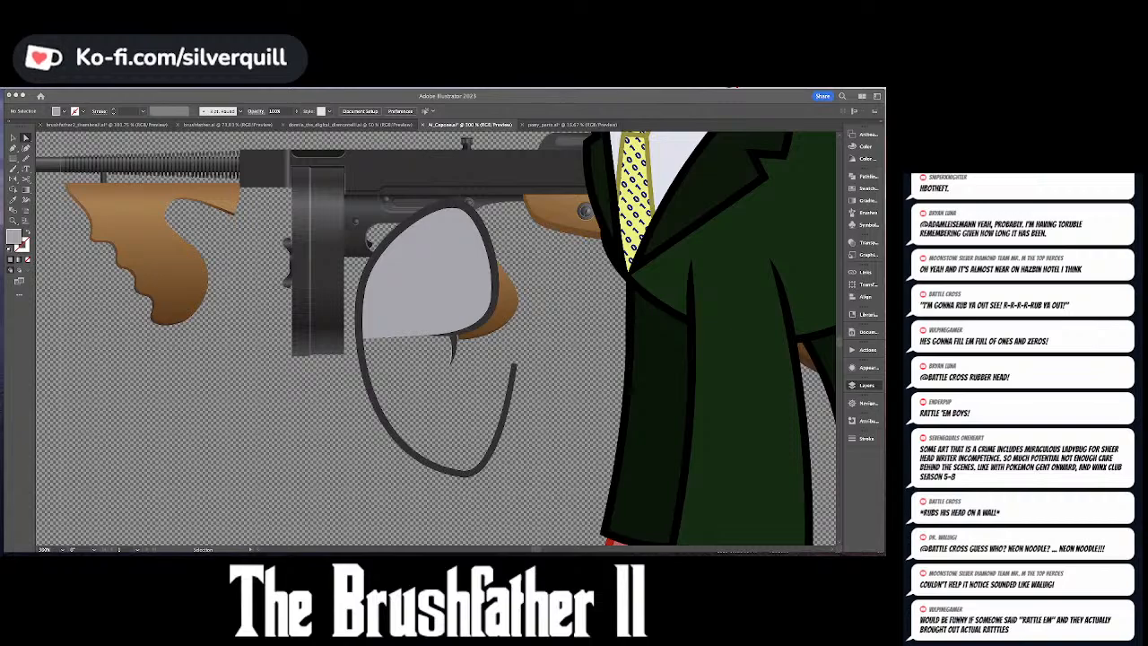
- Delete the small crease stroke below the limb and stretch the limb outline's open lower end across the jacket
key(F7)
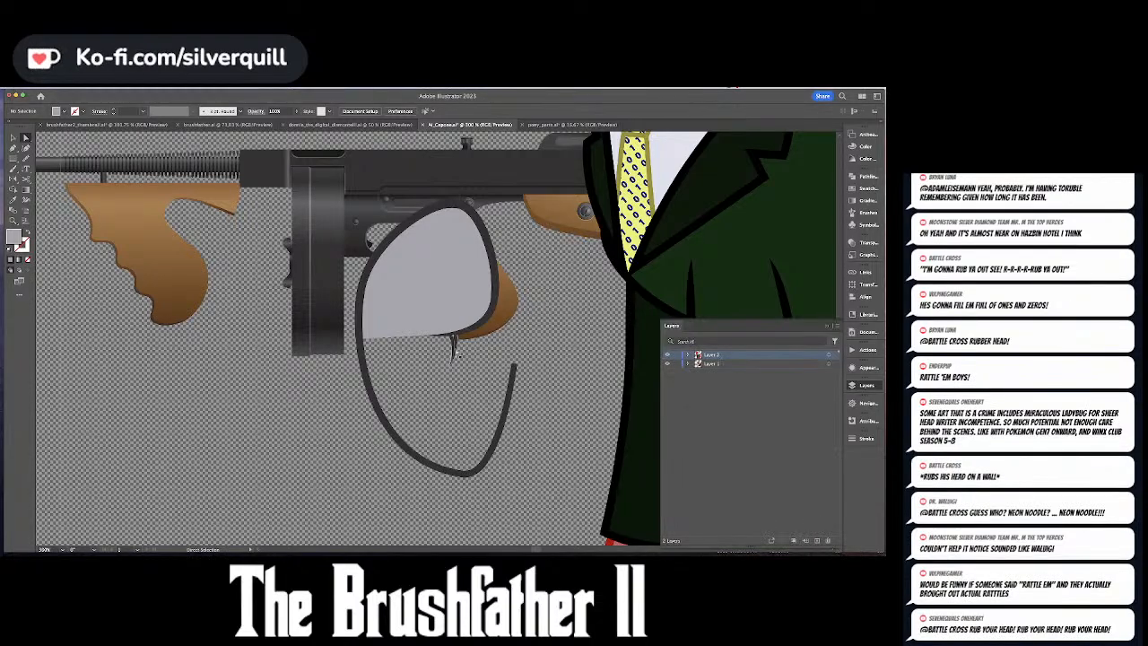
key(a)
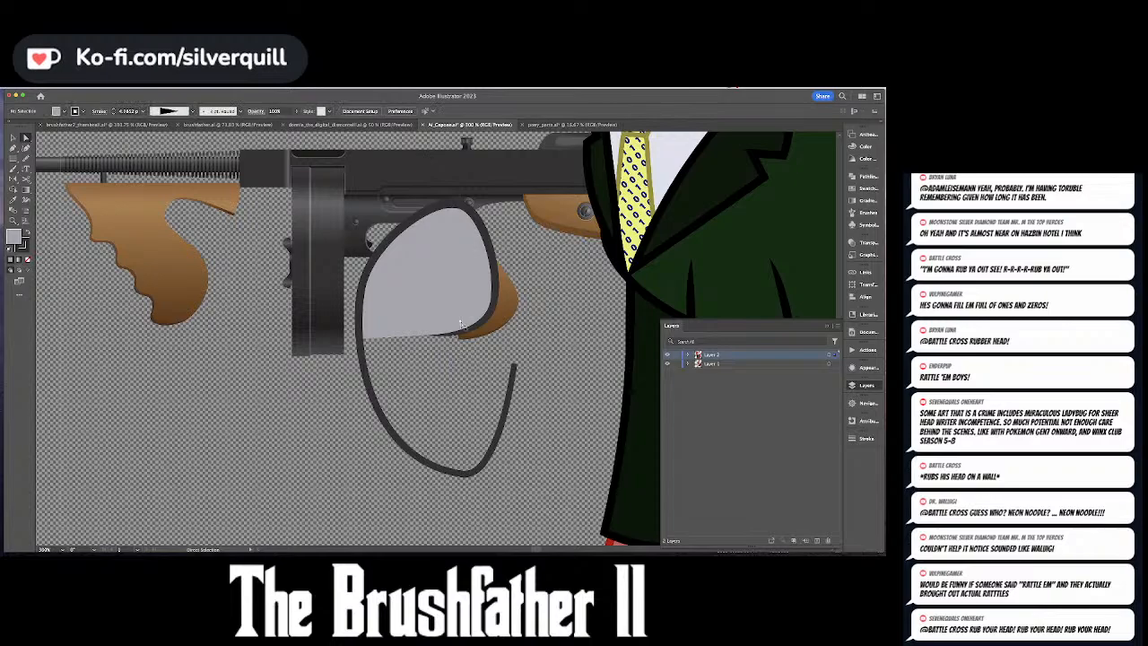
scroll(460, 325, down, 2)
scroll(461, 325, right, 2)
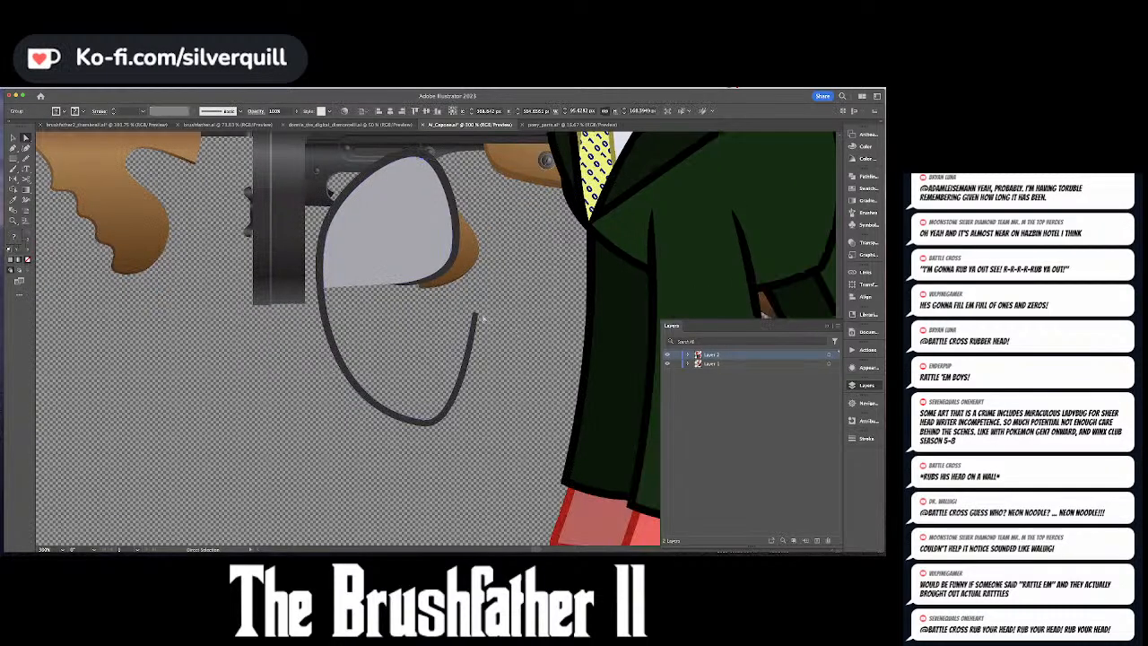
click(476, 318)
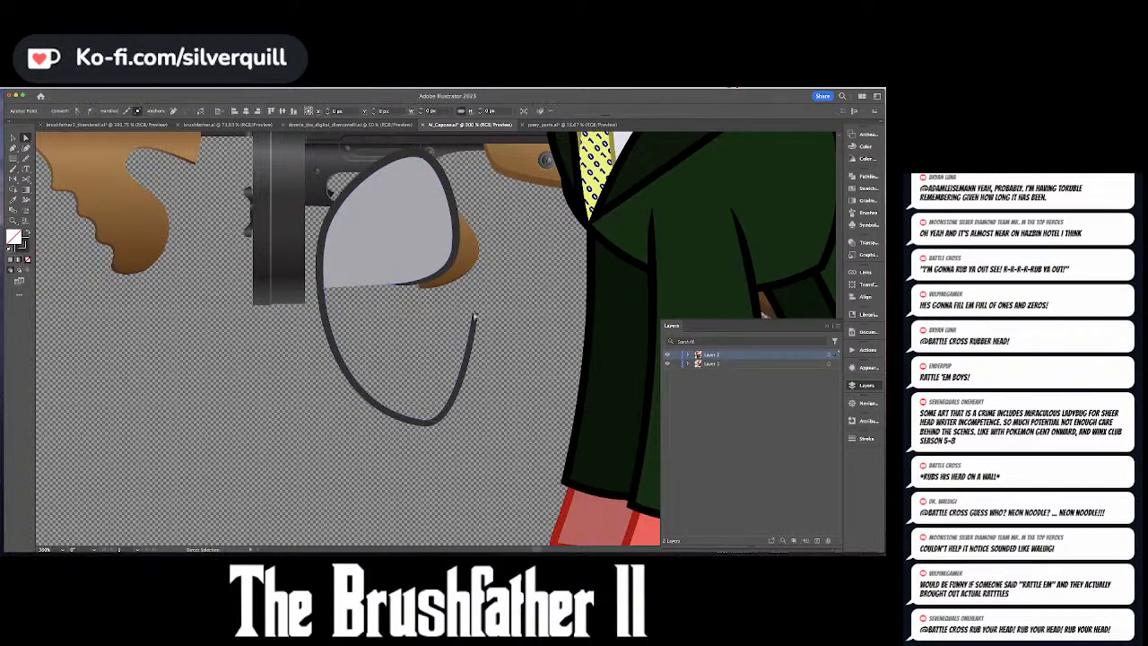
click(427, 421)
mouse_move(428, 421)
mouse_down()
mouse_move(441, 364)
mouse_move(675, 262)
mouse_move(695, 280)
mouse_up()
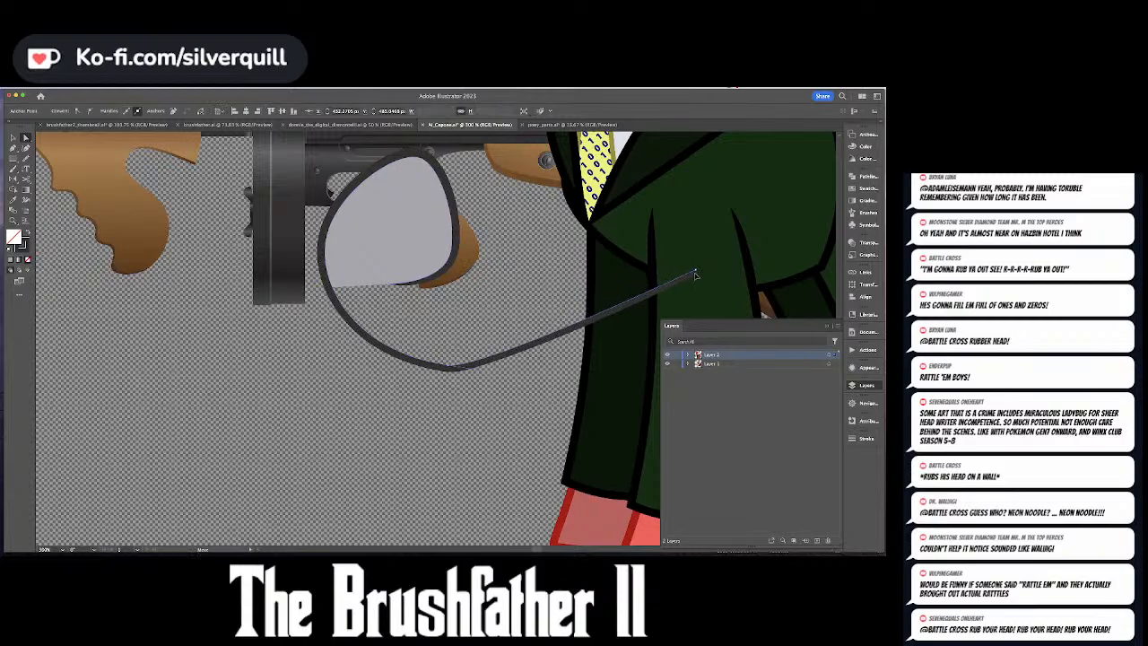
- Cut the limb's outline and grey fill, paste them in front of the gun on the gun's layer, and clear the selection
key(v)
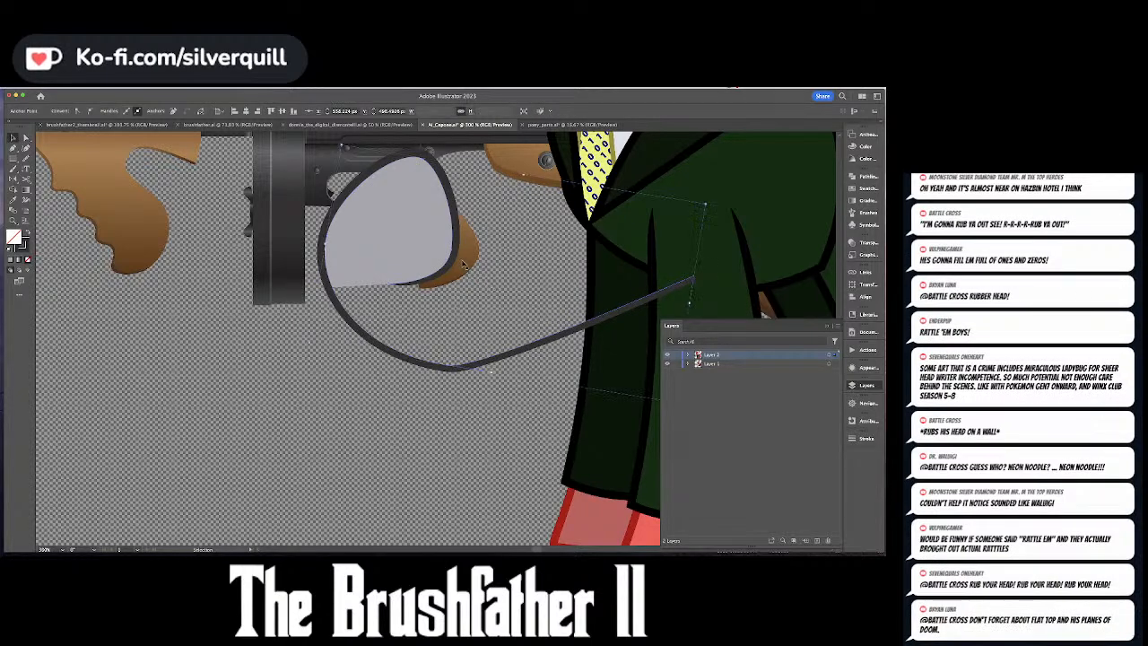
click(331, 264)
click(369, 257)
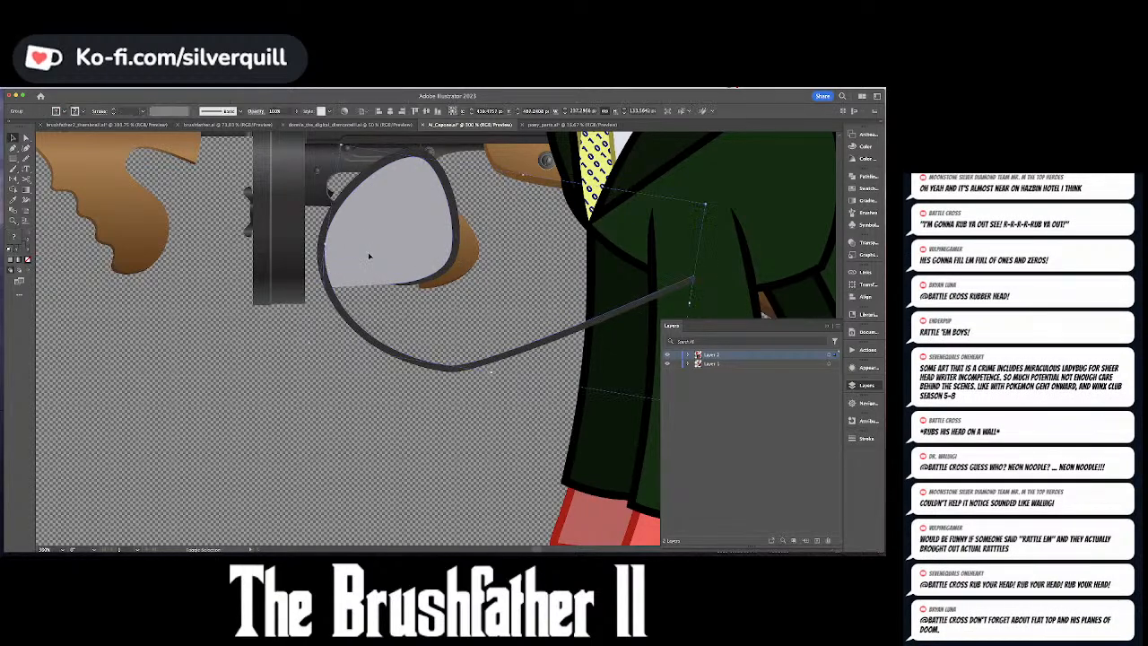
key(super+x)
click(434, 243)
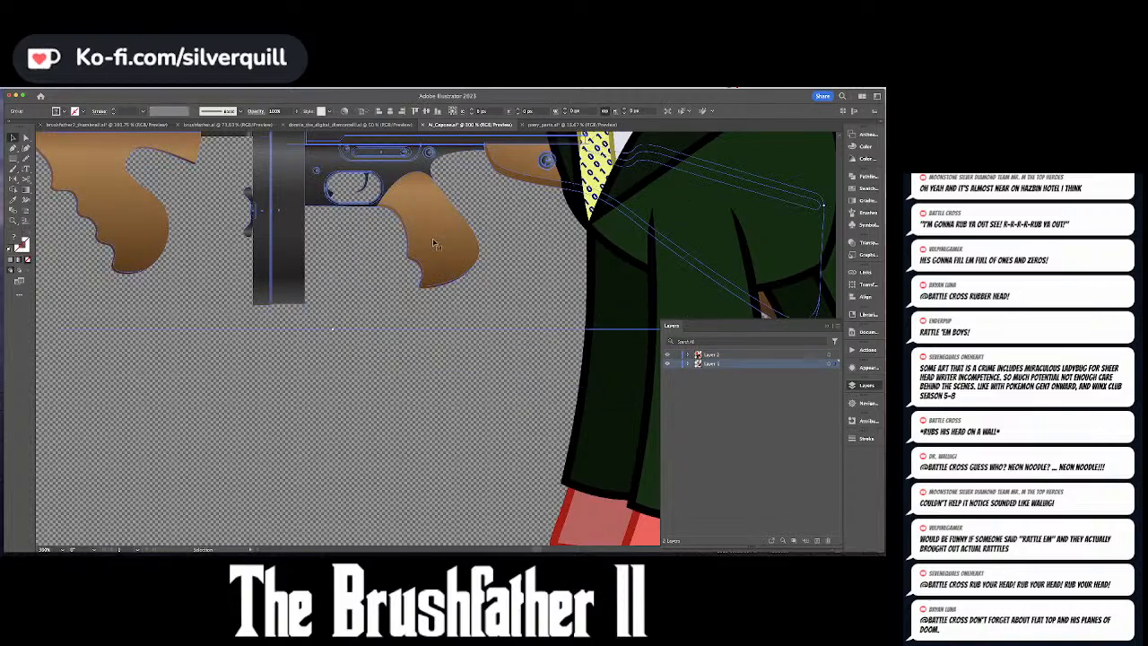
key(super+f)
key(super+shift+a)
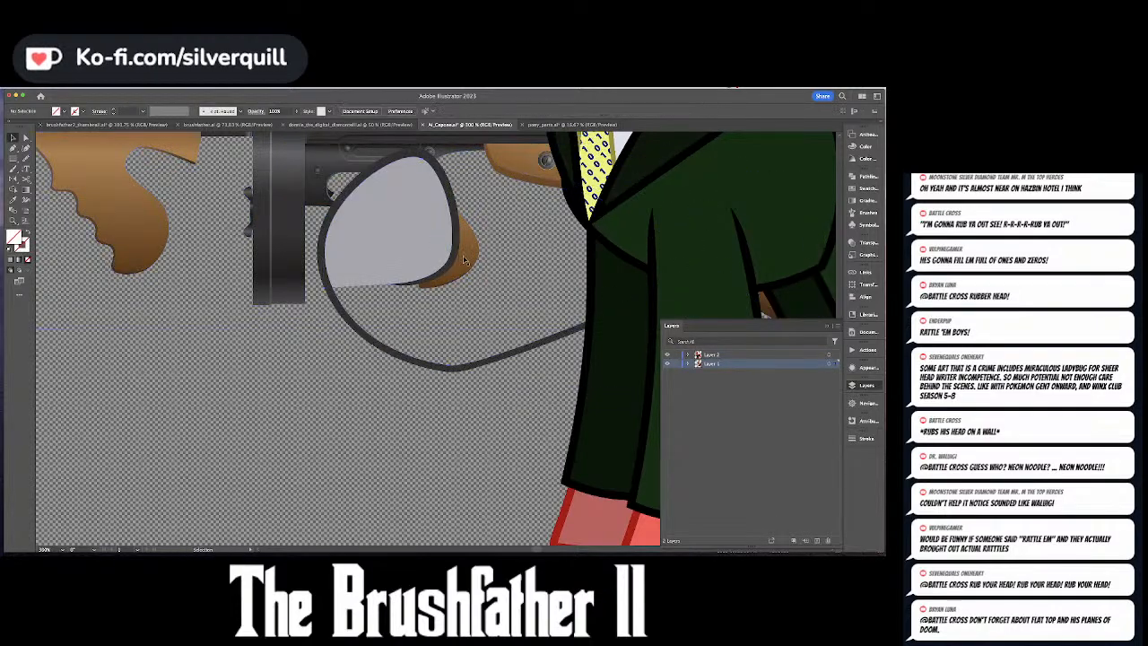
- Draw a bent elbow crease below the gun's rear grip with the limb outline's stroke style and a tapered width profile
key(super+shift+d)
scroll(600, 316, right, 5)
key(super+shift+d)
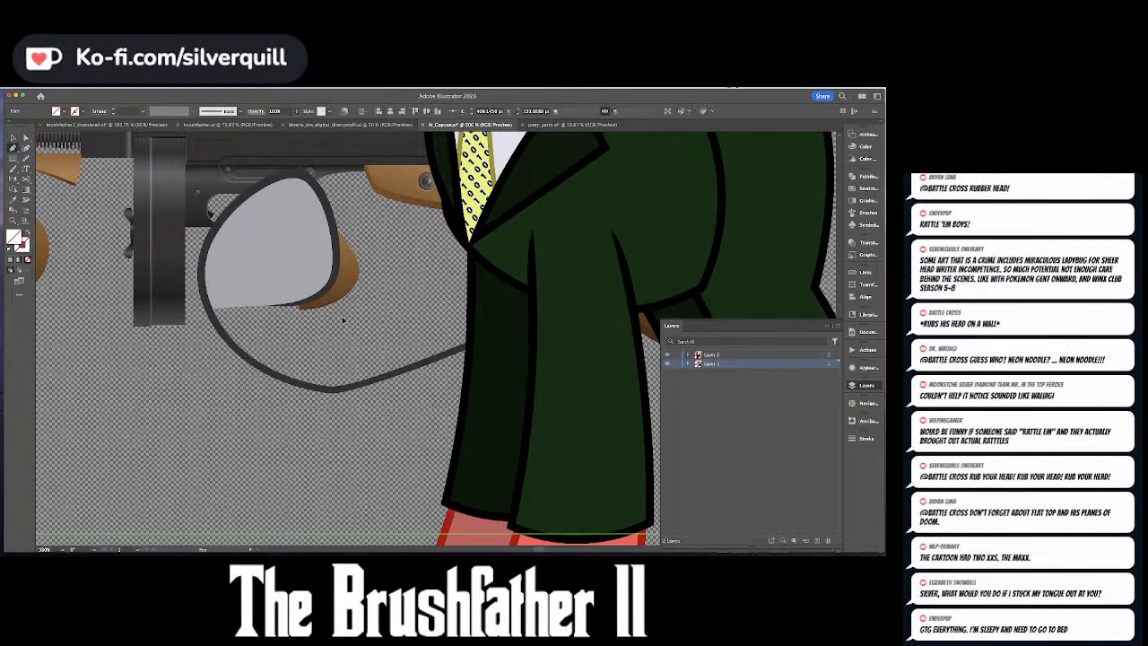
key(p)
click(321, 300)
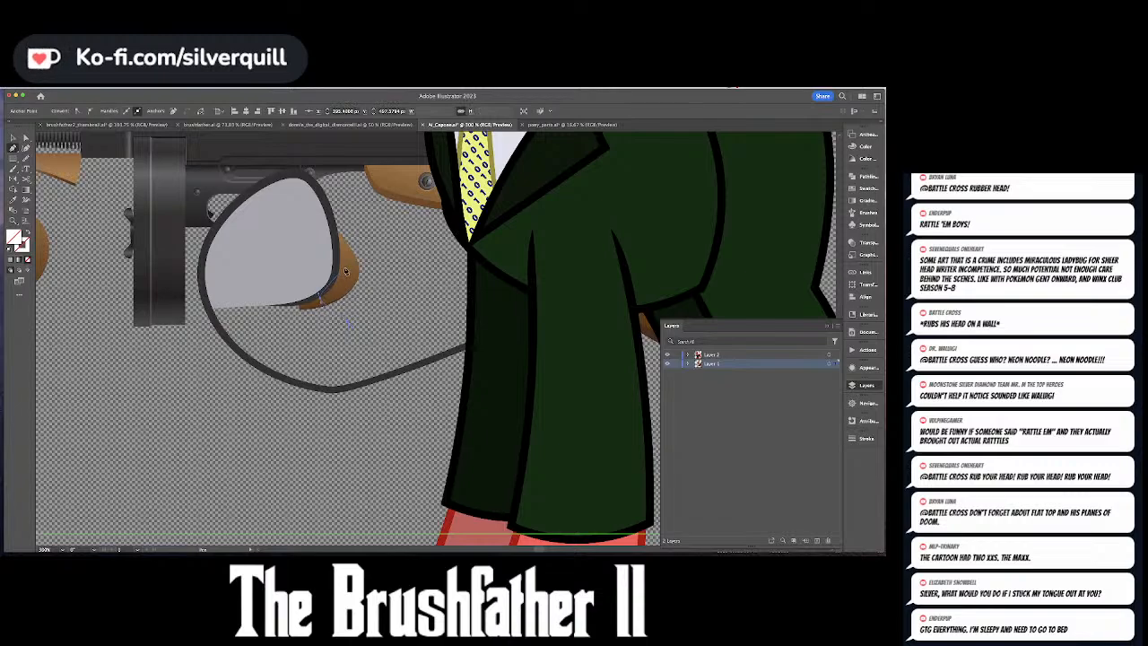
click(334, 242)
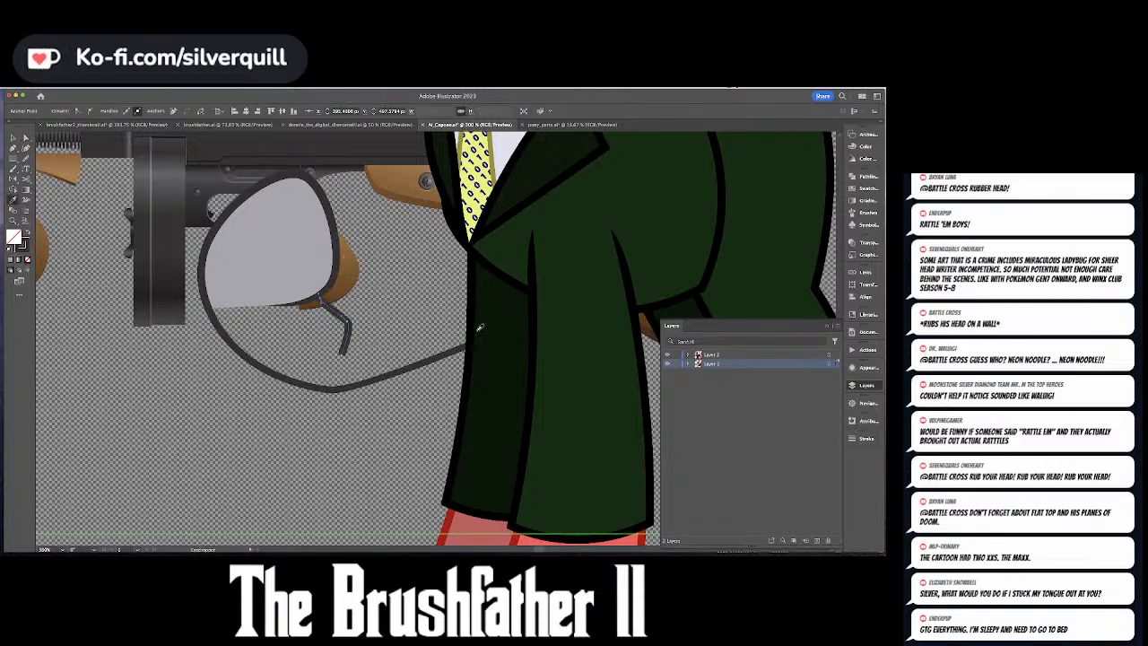
click(863, 439)
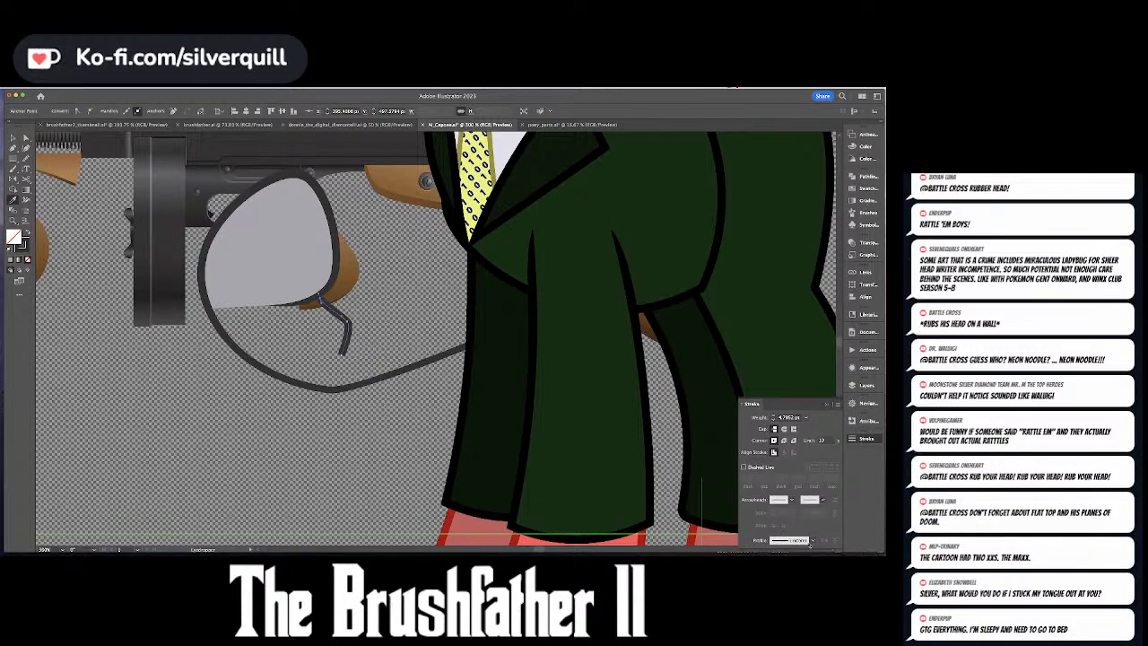
click(812, 541)
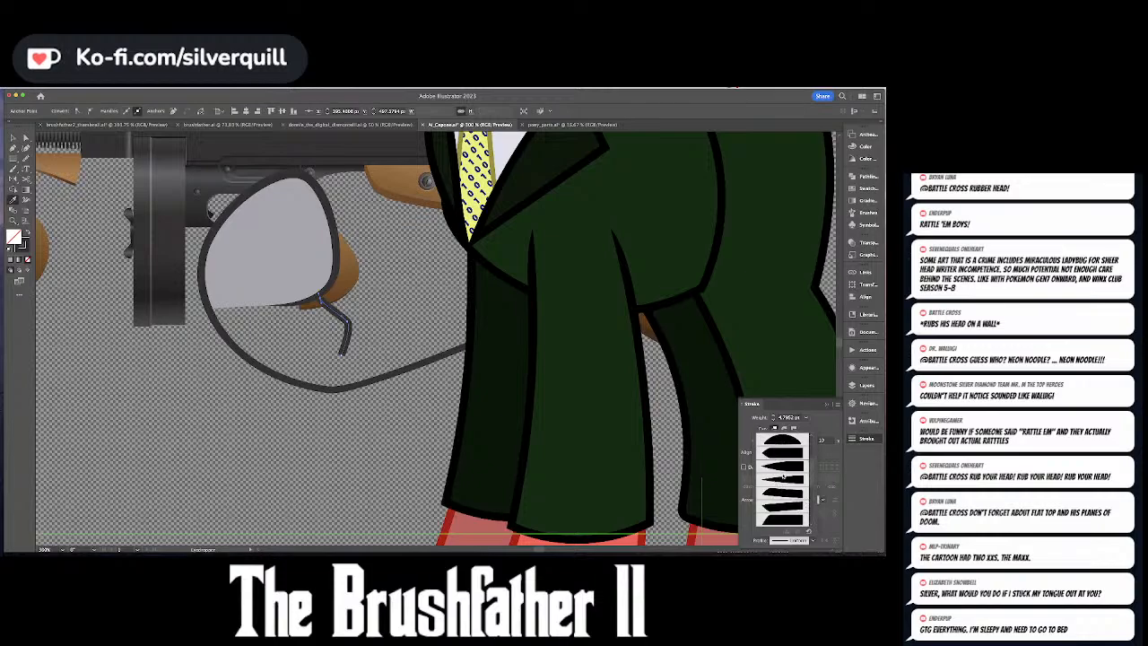
click(783, 474)
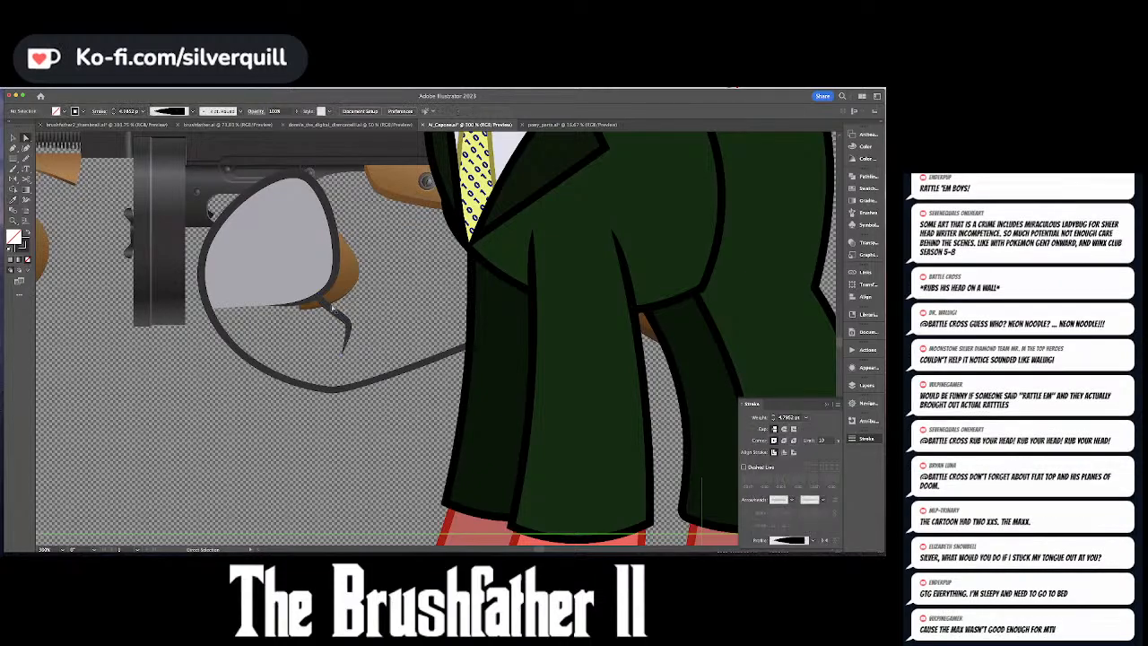
- Reshape the elbow crease by extending its start under the hoof, shifting its corner outward, and lengthening its lower end
click(326, 305)
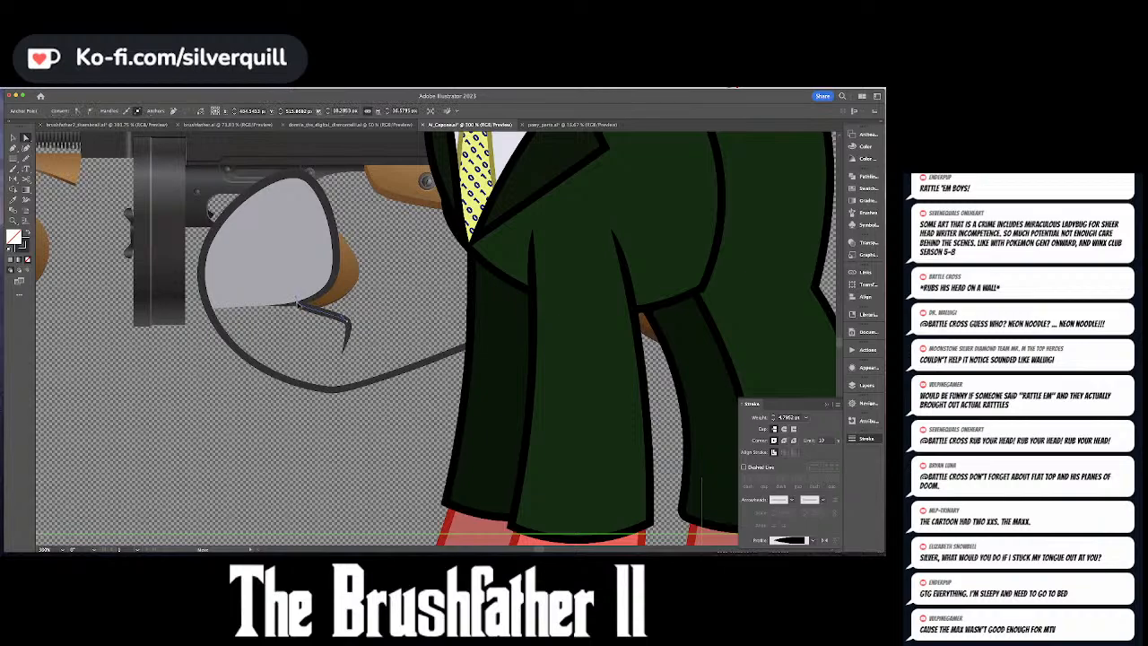
click(302, 305)
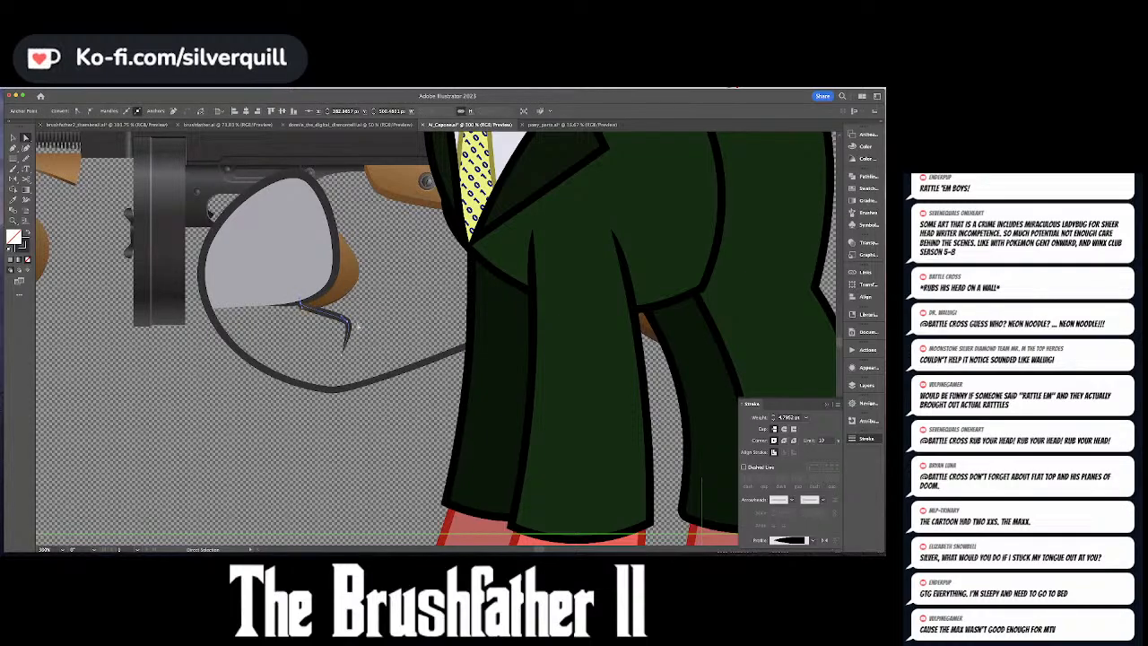
drag(345, 350, 354, 351)
drag(301, 306, 285, 308)
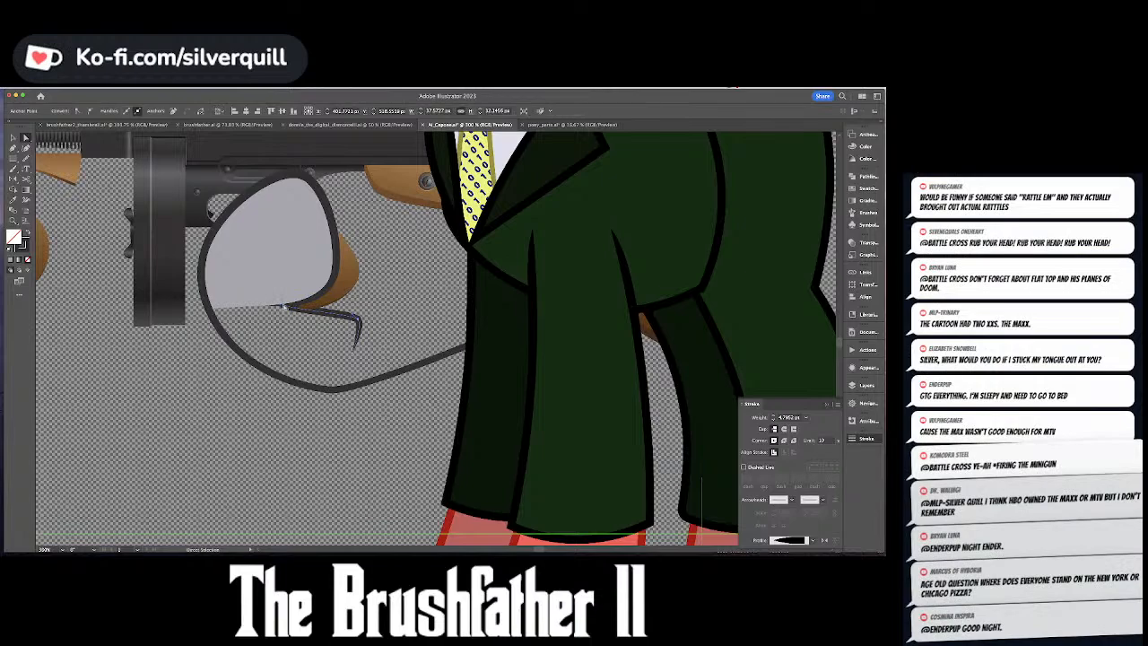
click(354, 361)
drag(355, 348, 351, 368)
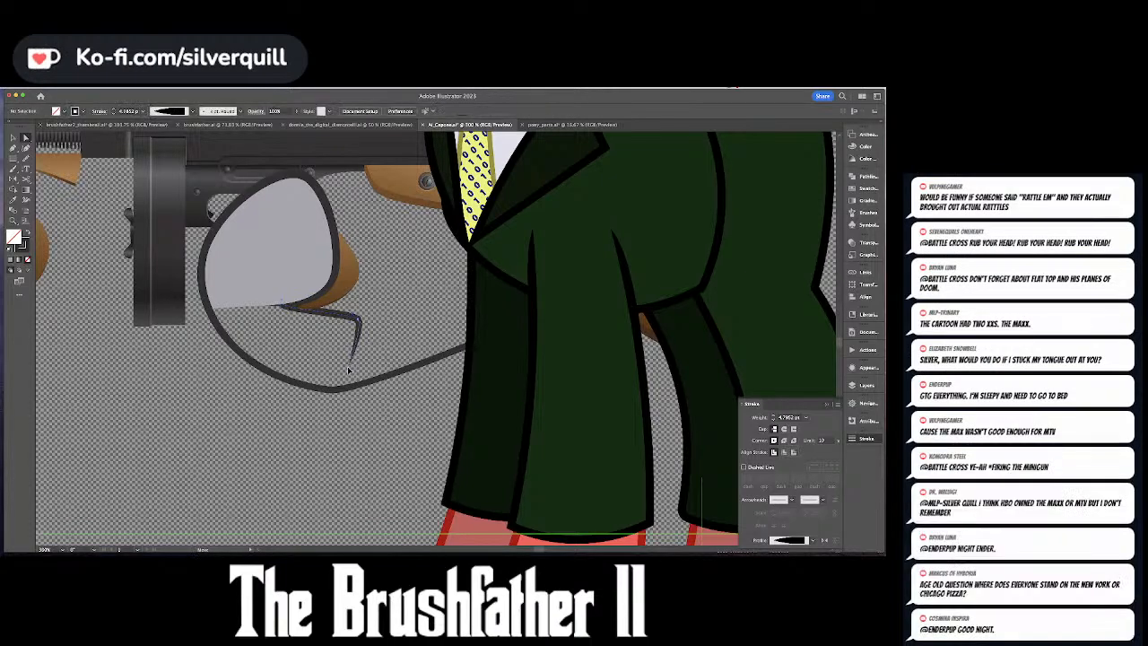
click(366, 325)
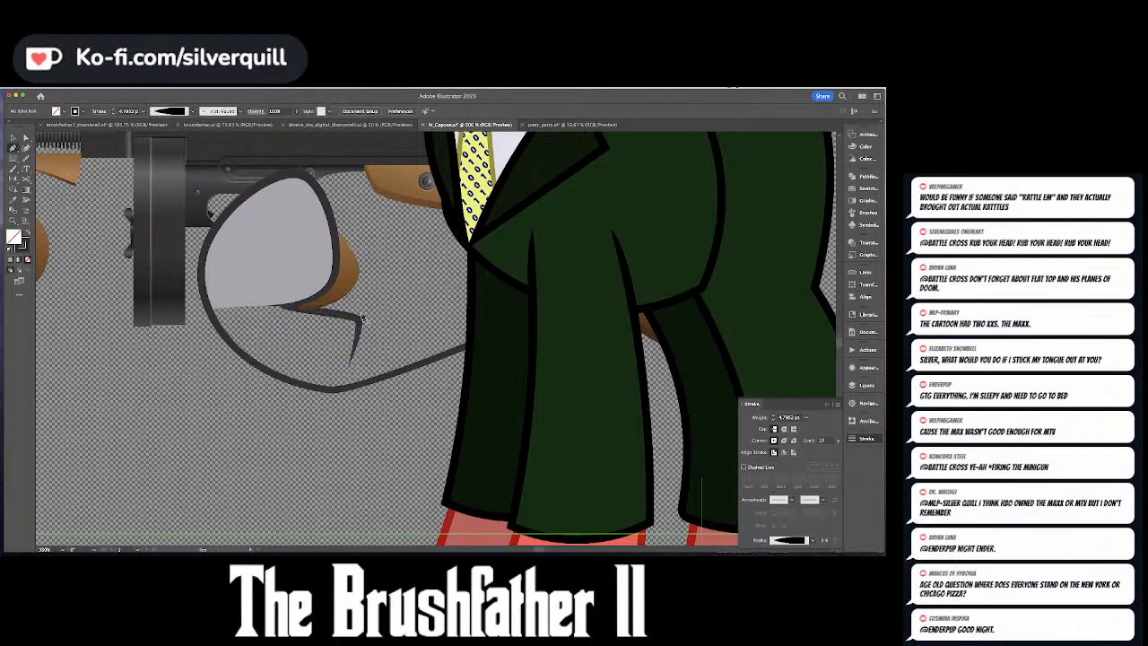
- Draw the foreleg's upper edge from the elbow crease to the chest, matching the limb outline's stroke, and clear the selection
key(p)
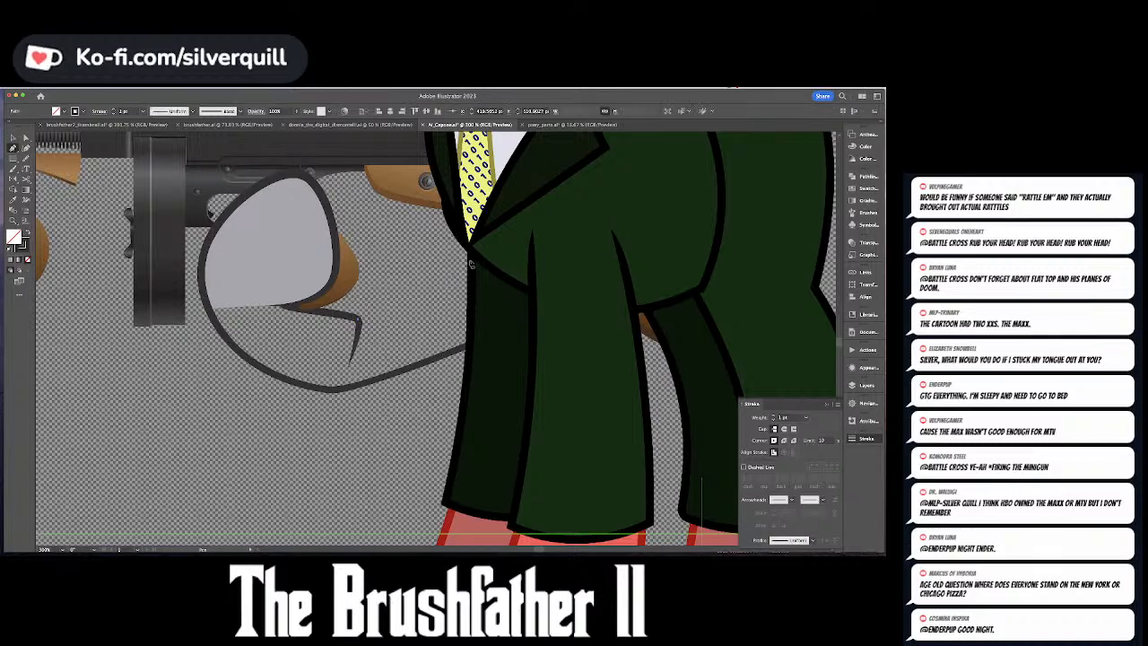
drag(501, 242, 531, 235)
key(i)
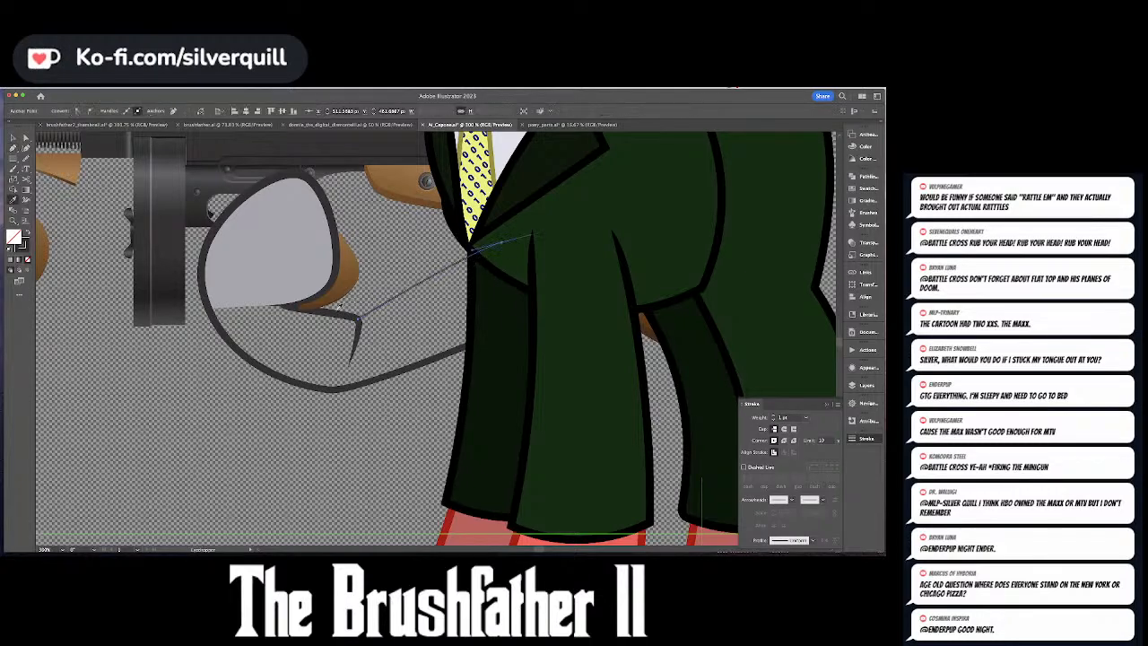
click(334, 311)
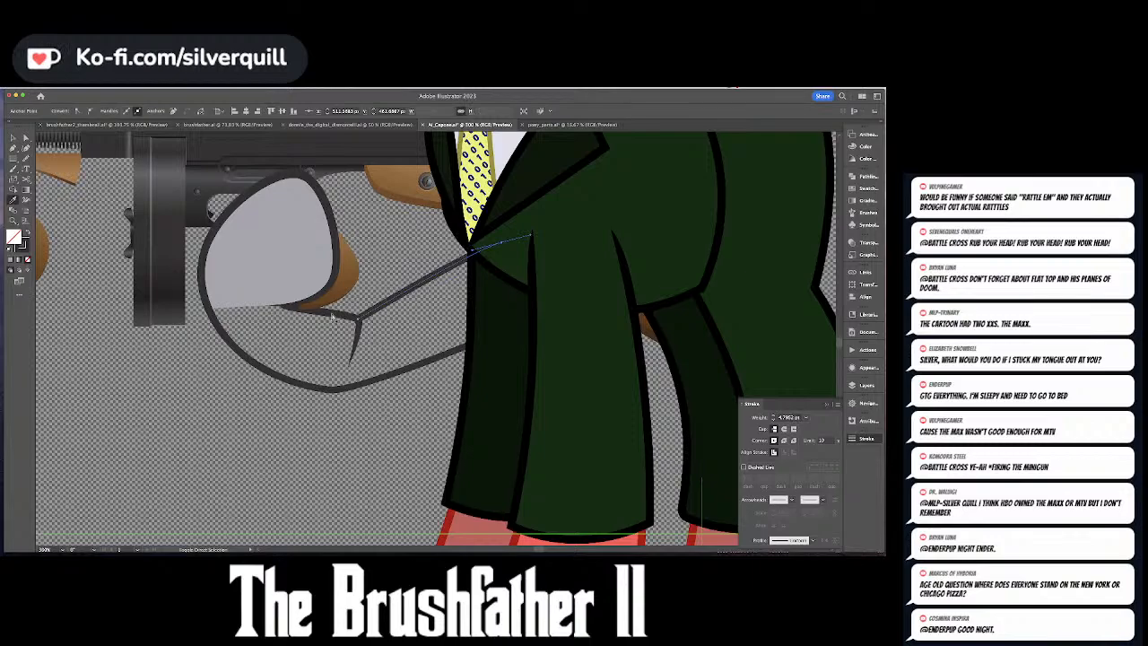
super+click(333, 316)
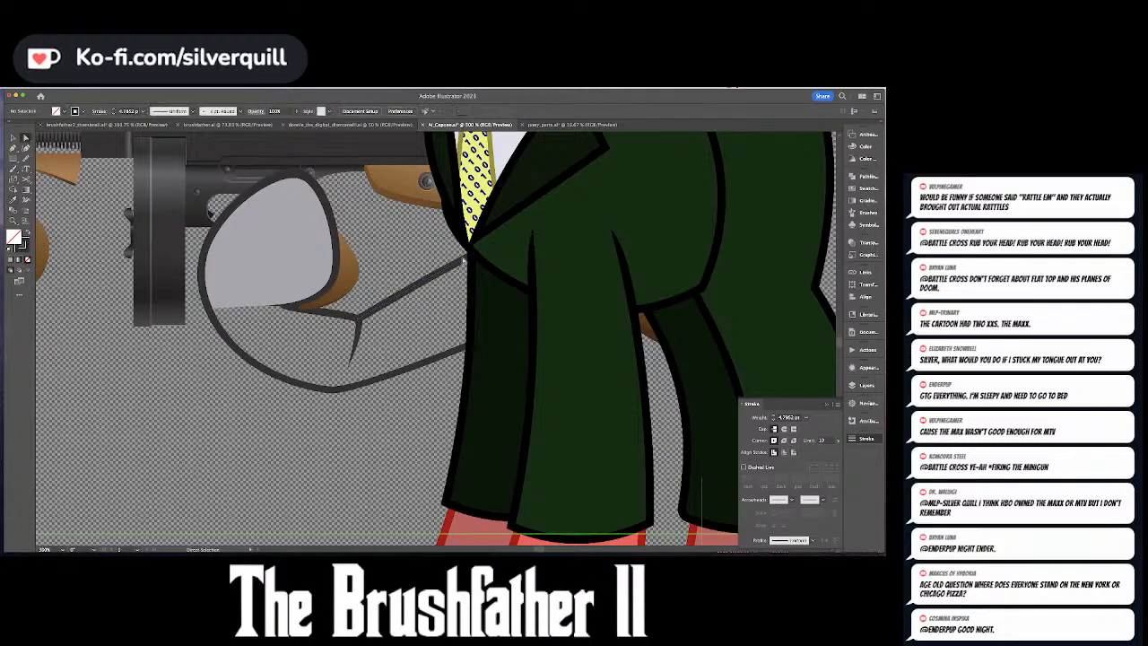
click(472, 276)
click(410, 311)
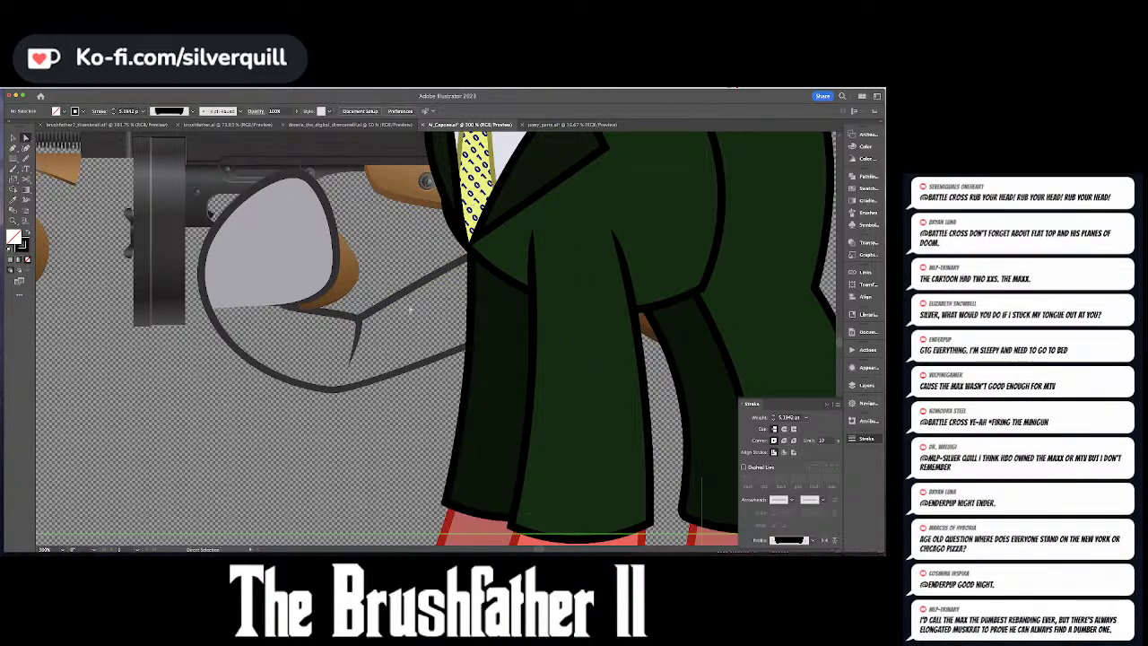
- Draw a closed sleeve shape around the foreleg with the Pen tool, from below the hoof past the elbow crease to the jacket's shoulder
key(p)
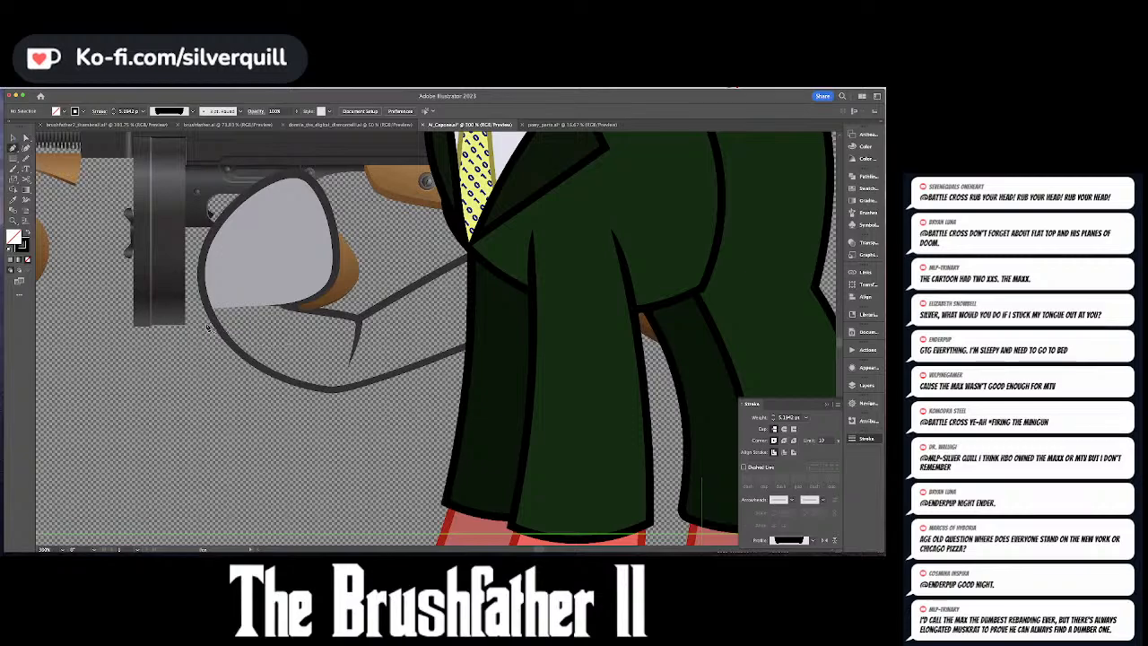
click(218, 368)
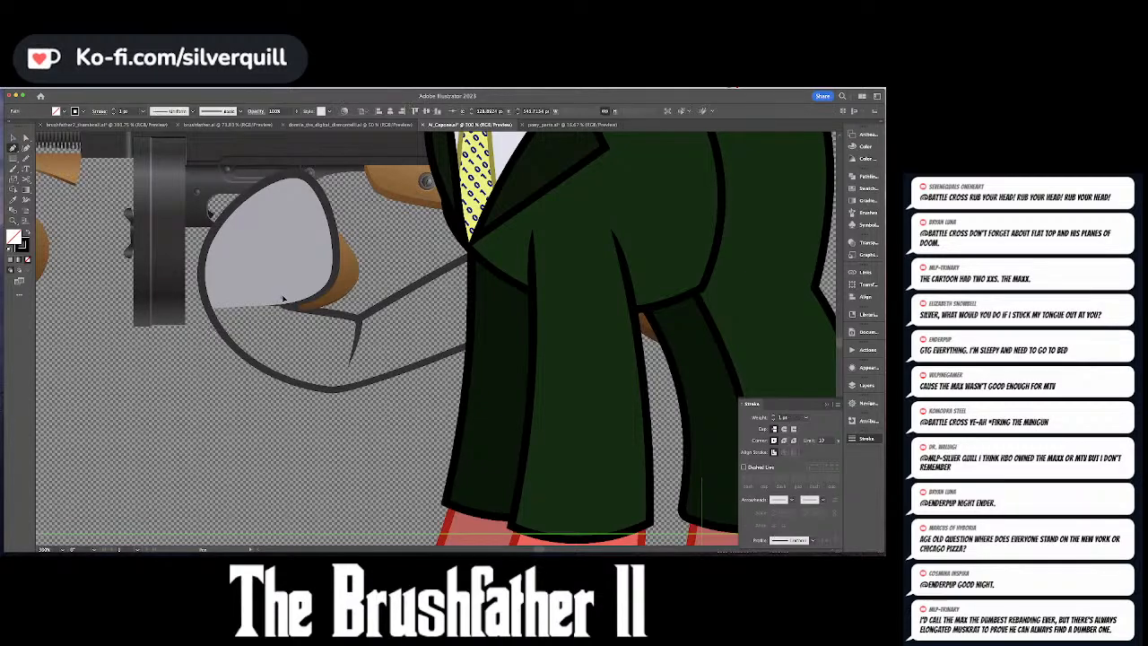
click(281, 299)
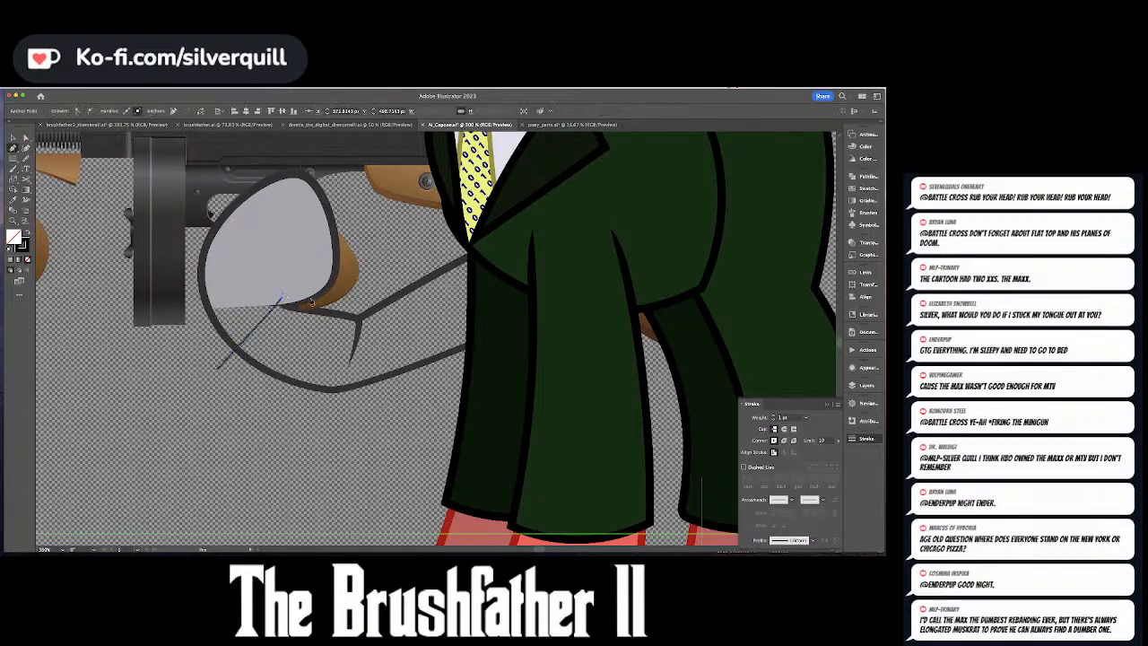
click(359, 312)
click(357, 363)
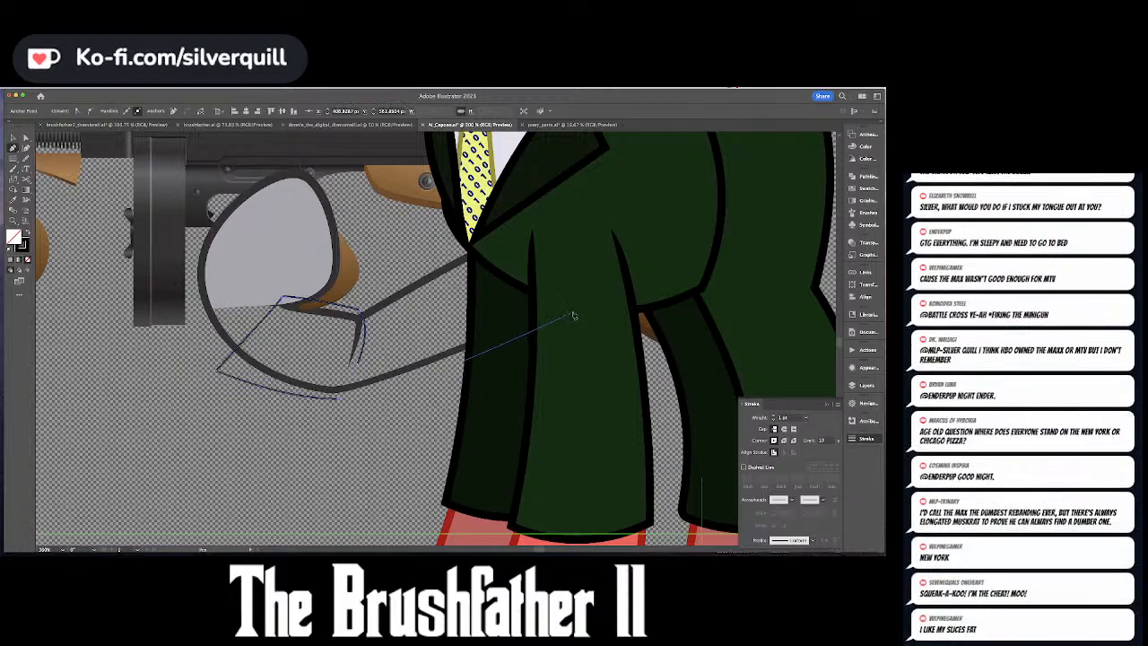
drag(586, 293, 527, 244)
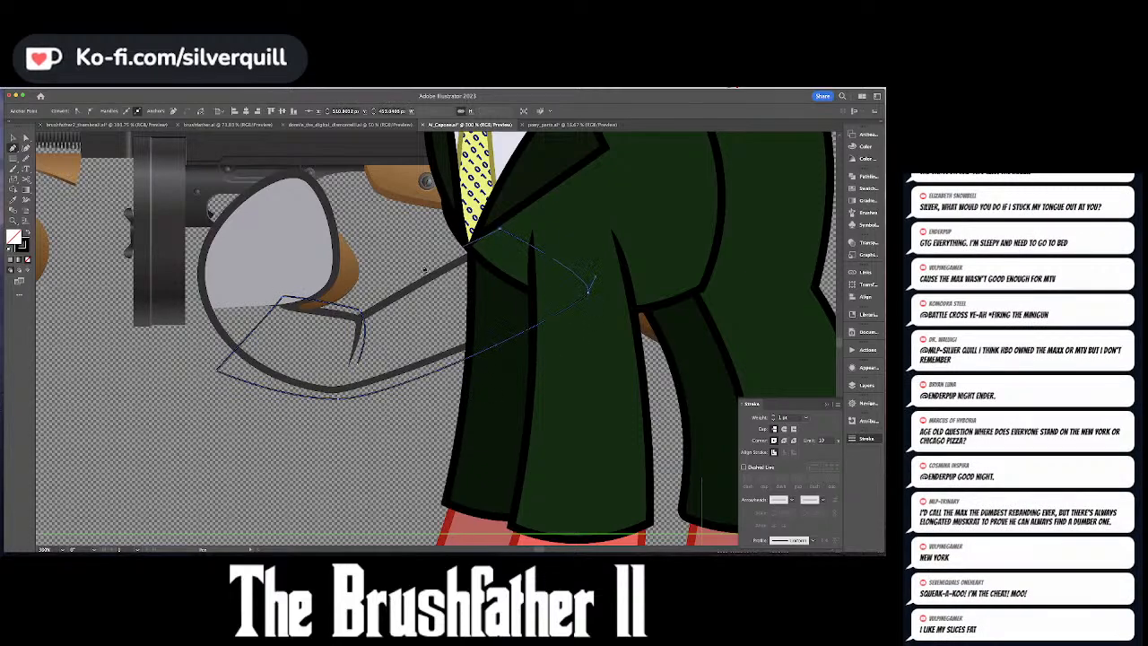
drag(407, 276, 360, 311)
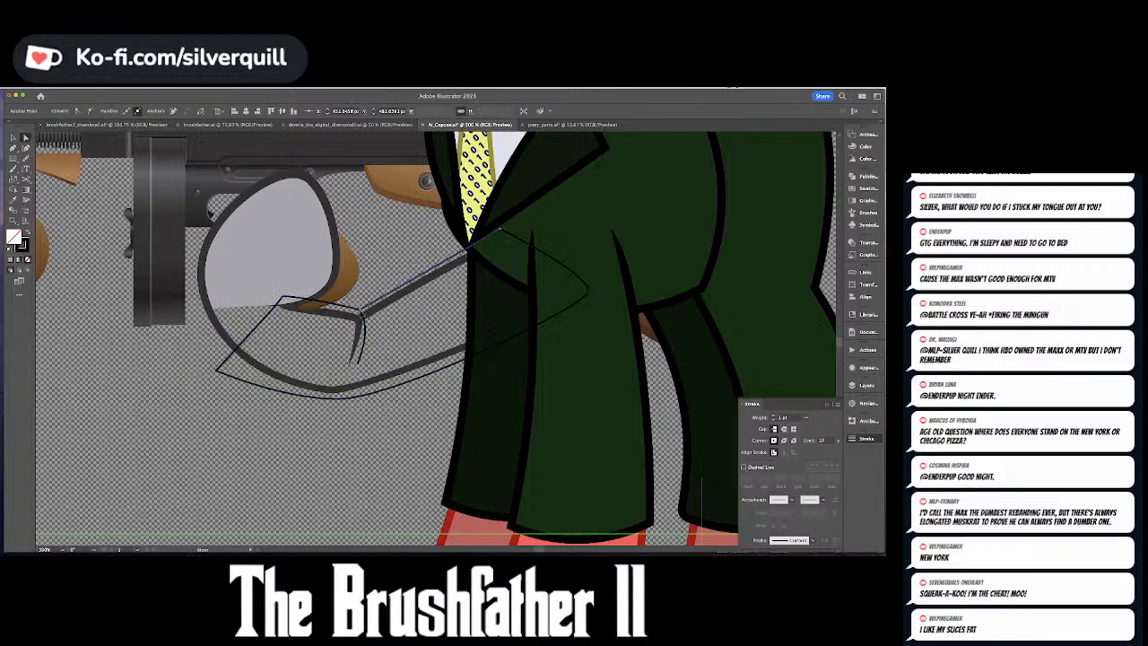
- Give the sleeve shape the far leg's dark green fill and black outline, and apply a tapered width profile to its stroke
key(i)
click(476, 407)
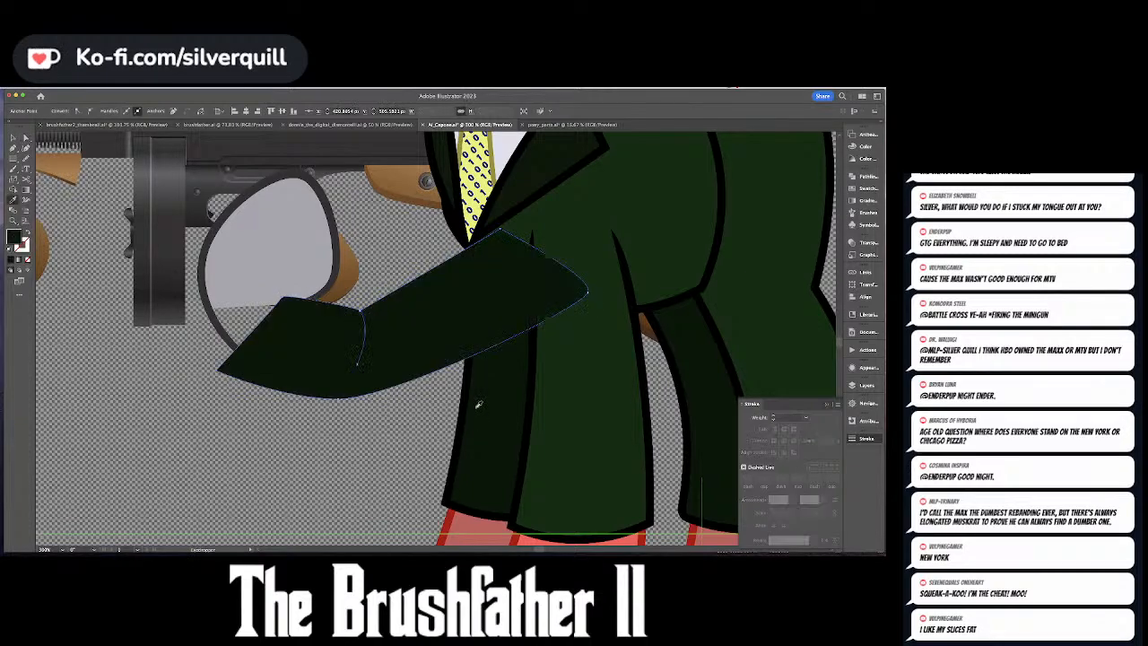
key(super+z)
click(464, 395)
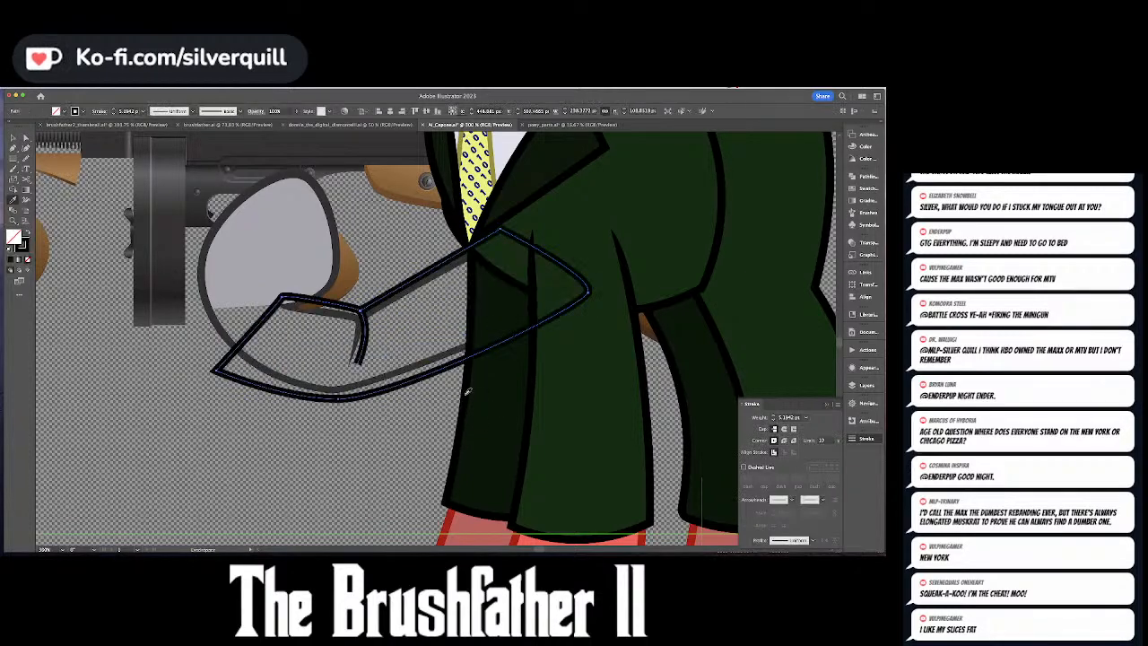
click(491, 397)
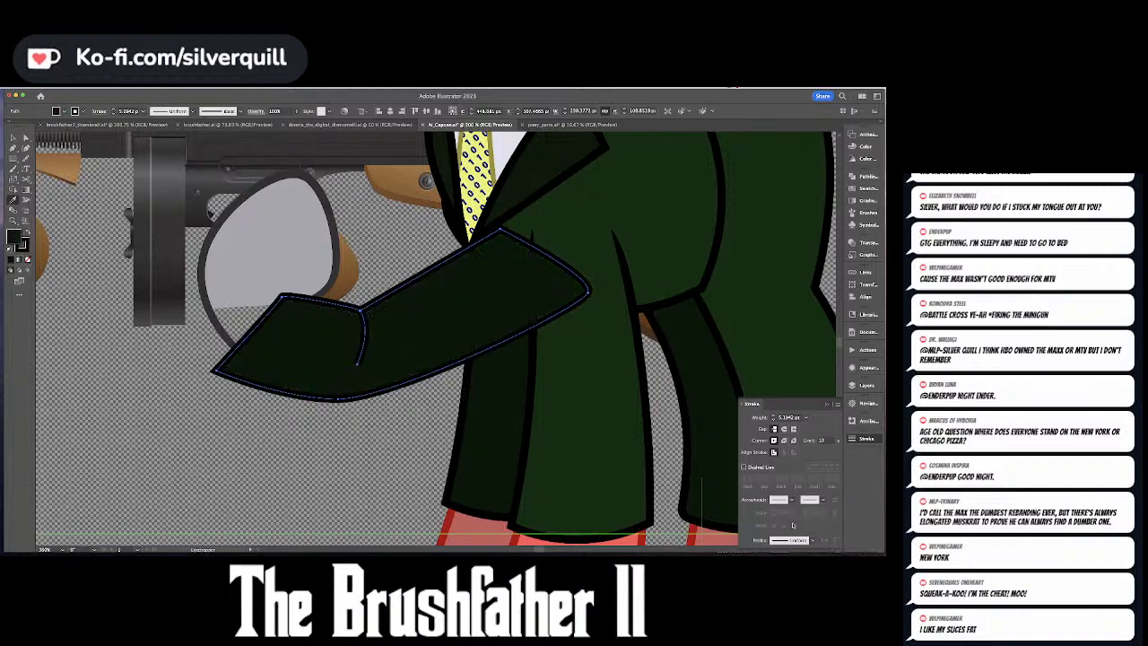
click(793, 538)
scroll(797, 482, down, 2)
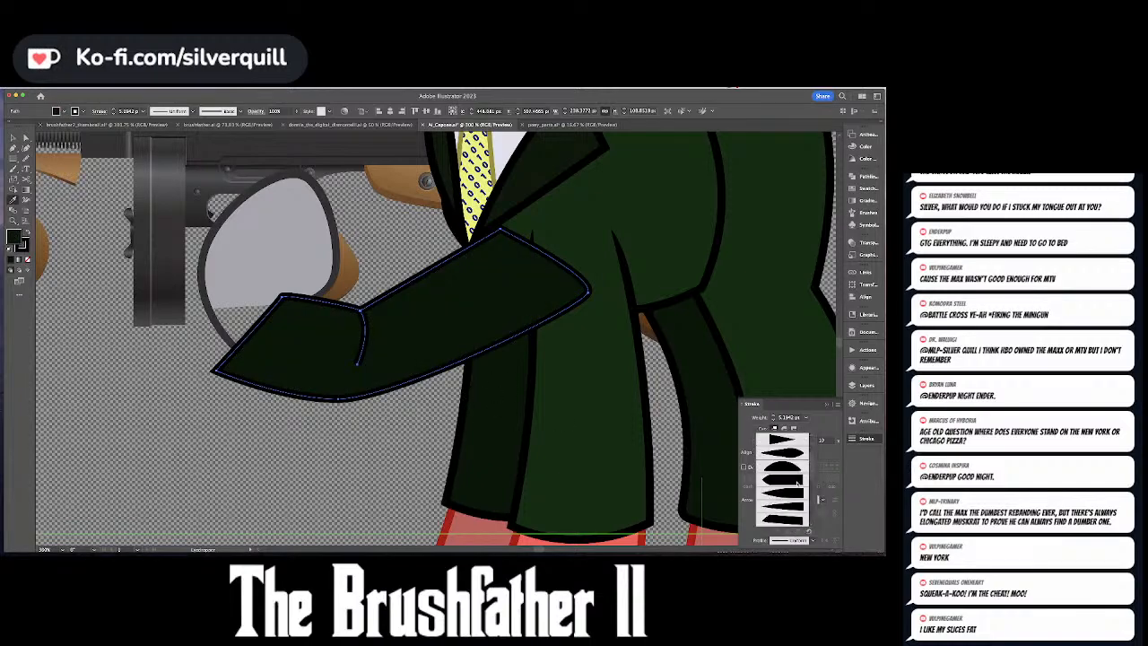
click(797, 482)
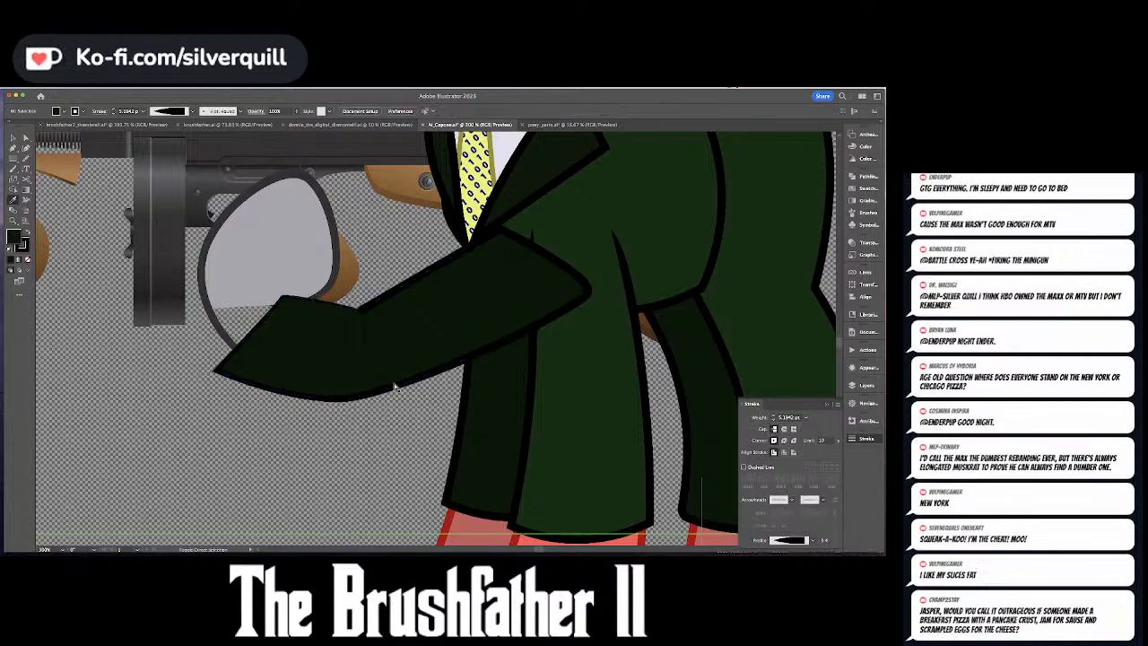
- Adjust the sleeve outline's thickness with the Width tool along its underside, at the cuff's tip and toward the elbow crease
click(334, 404)
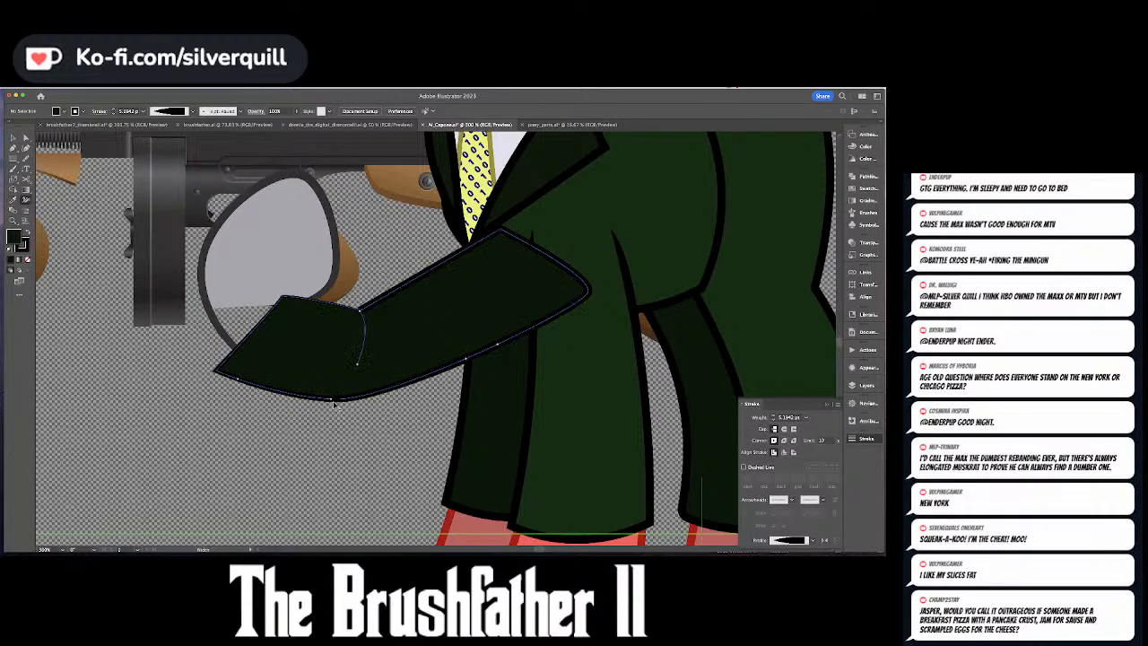
double_click(238, 380)
click(222, 321)
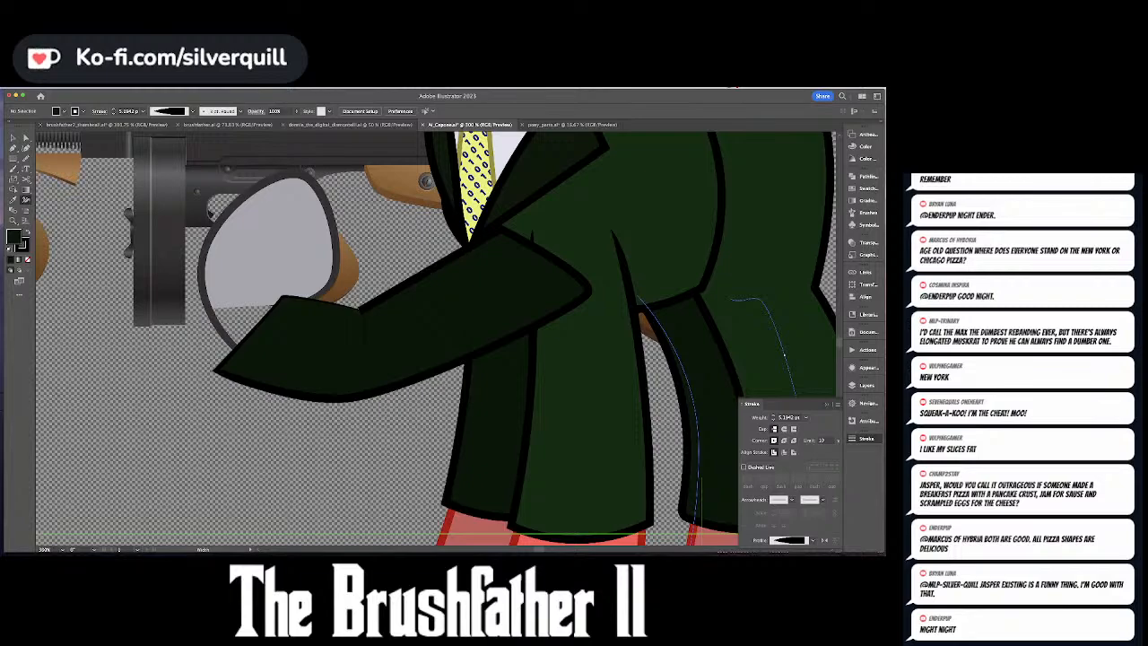
click(251, 384)
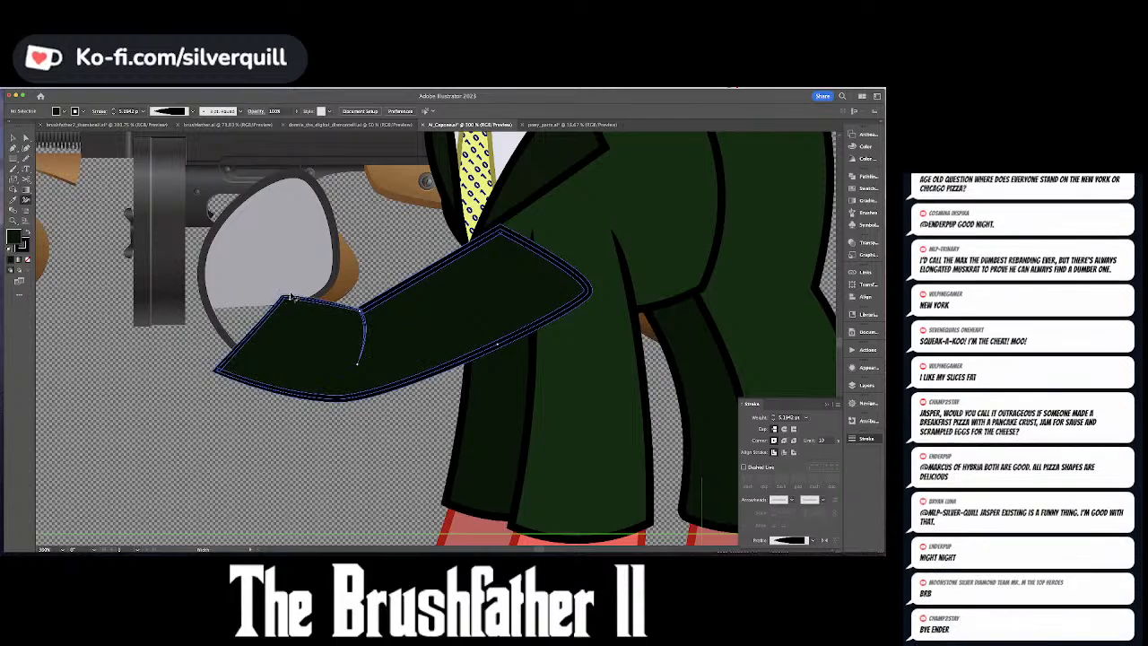
click(387, 263)
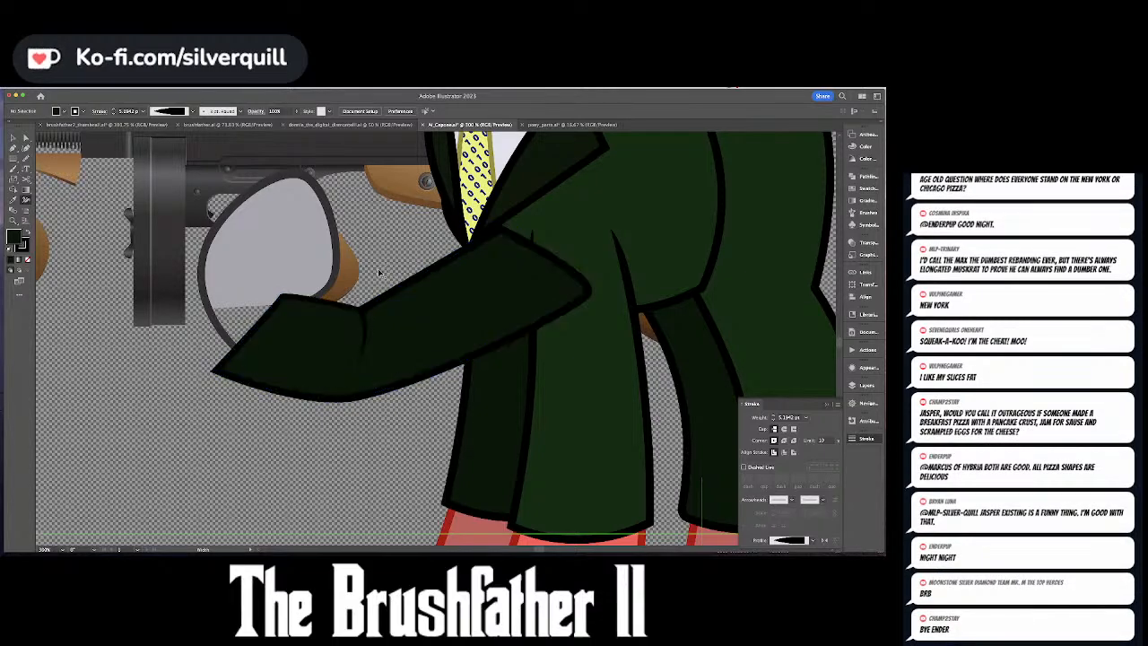
- Curve the sleeve's cuff edge inward with the Curvature tool and make the cuff's upper point a sharp corner
click(26, 148)
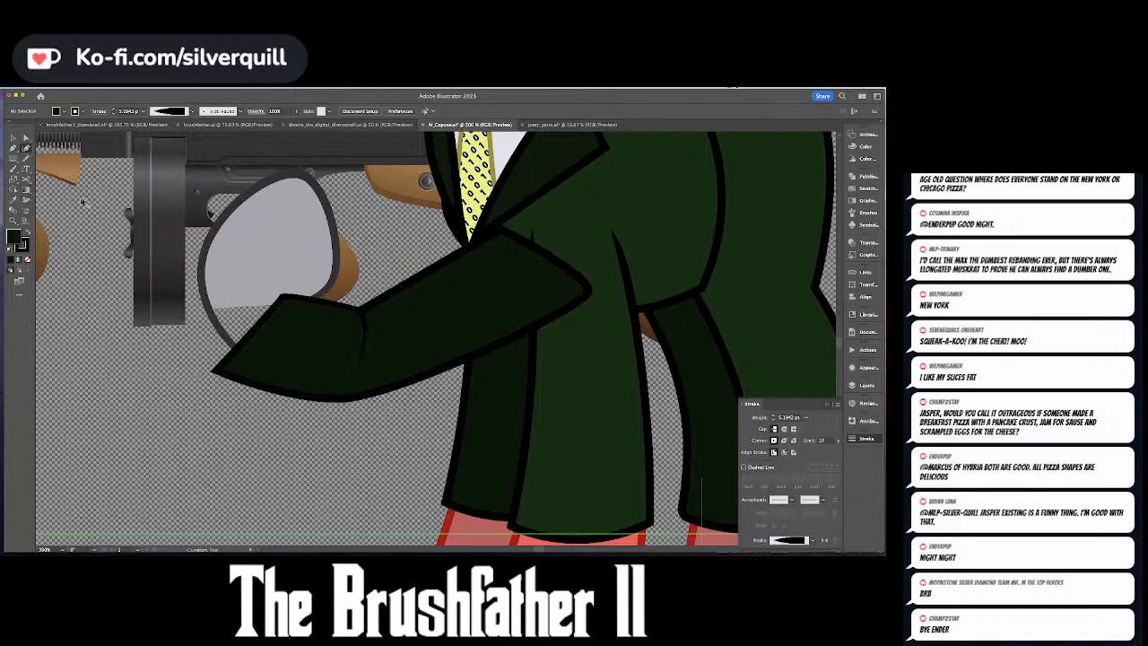
drag(248, 332, 264, 343)
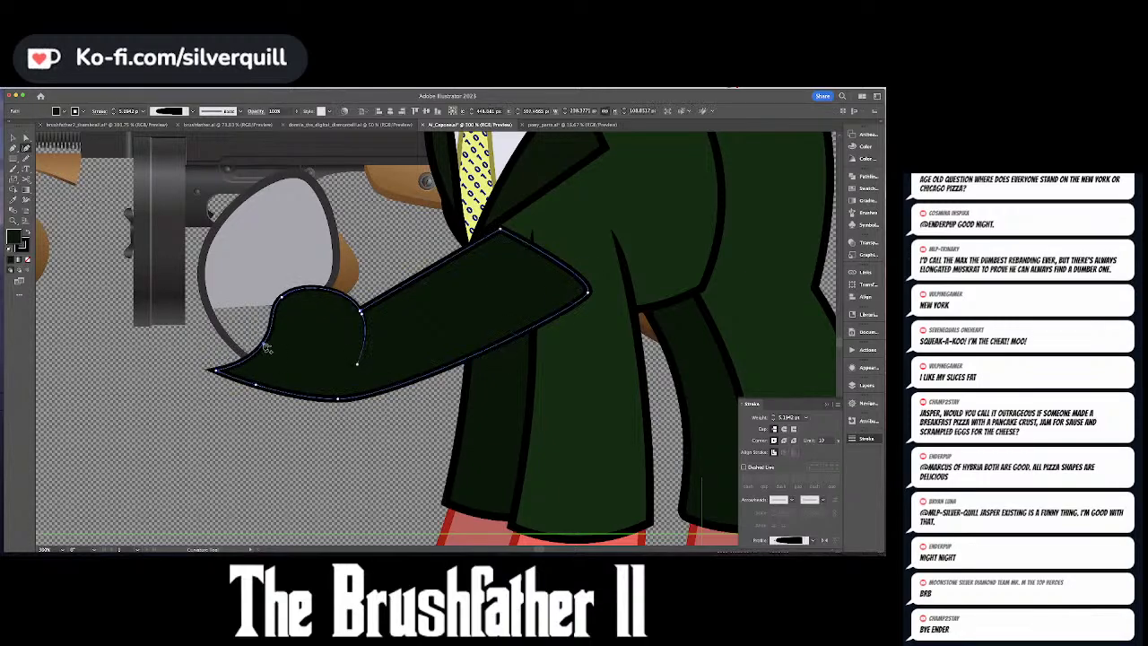
double_click(282, 299)
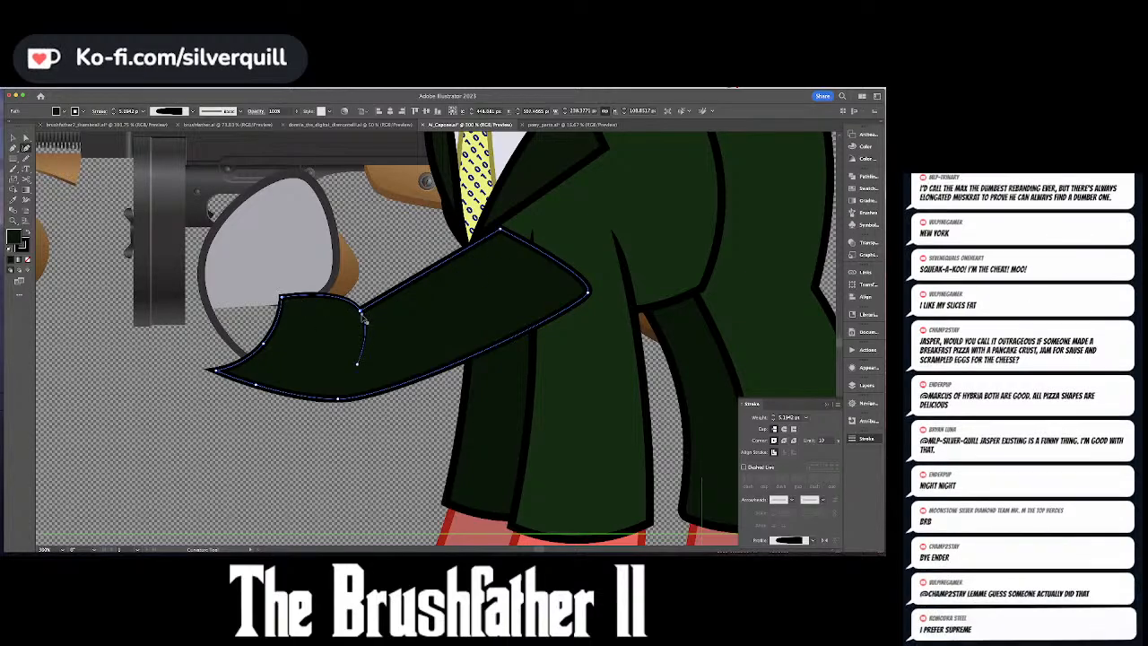
- Reshape the sleeve's upper edge between cuff and elbow crease into a gentle curve, with a sharp corner at the crease
key(shift+c)
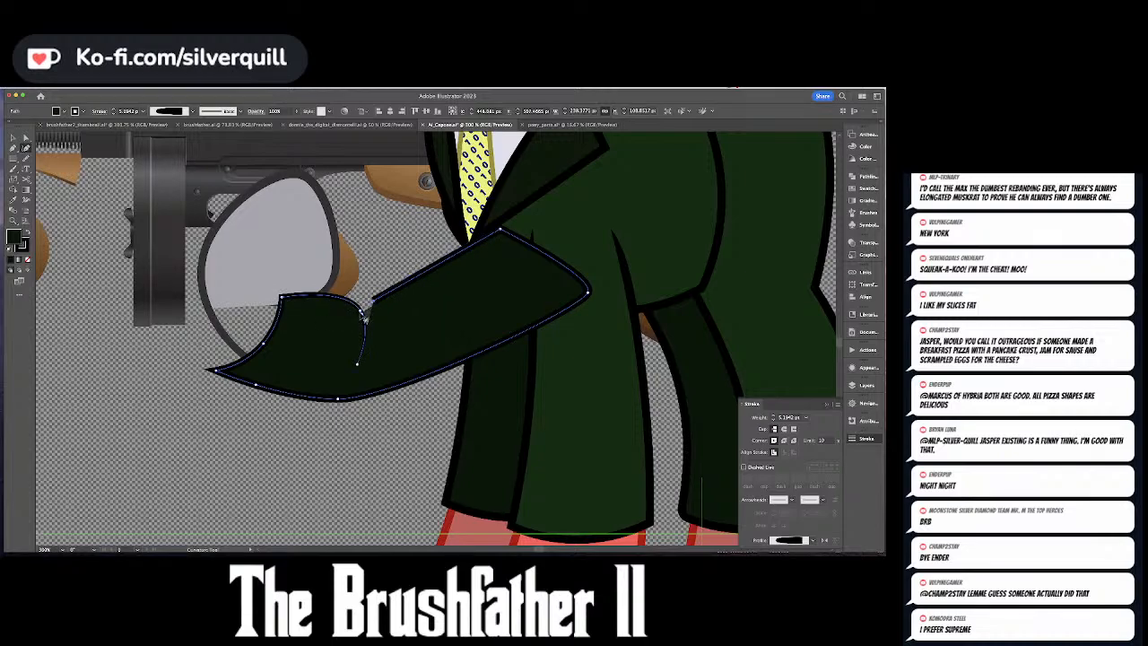
double_click(362, 314)
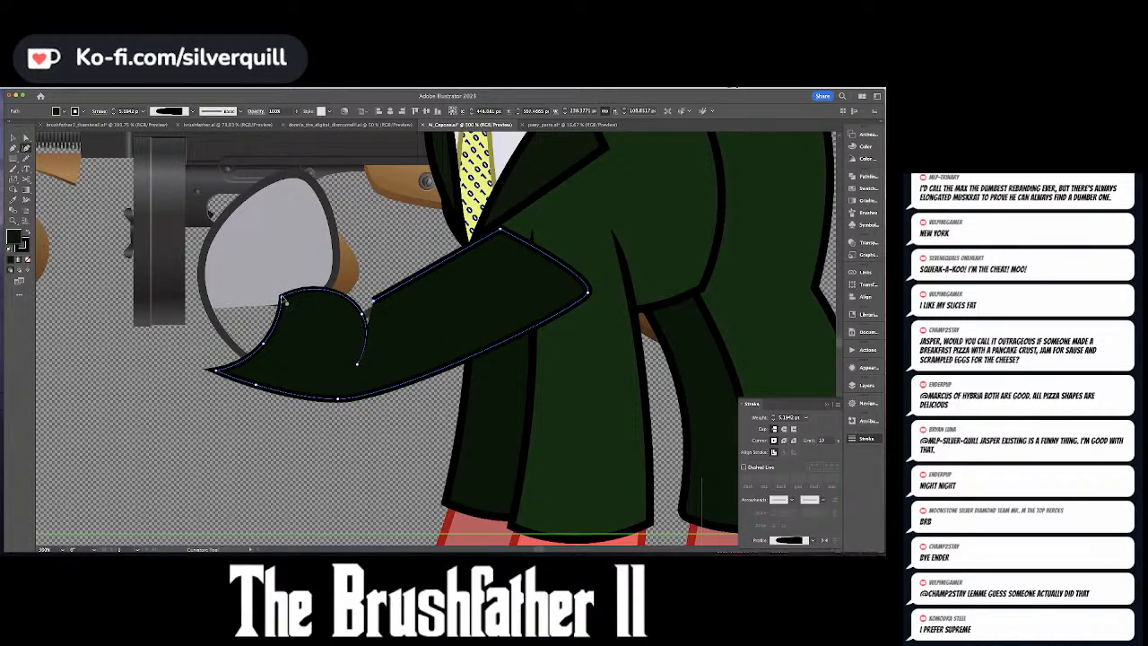
double_click(282, 298)
double_click(282, 298)
double_click(364, 314)
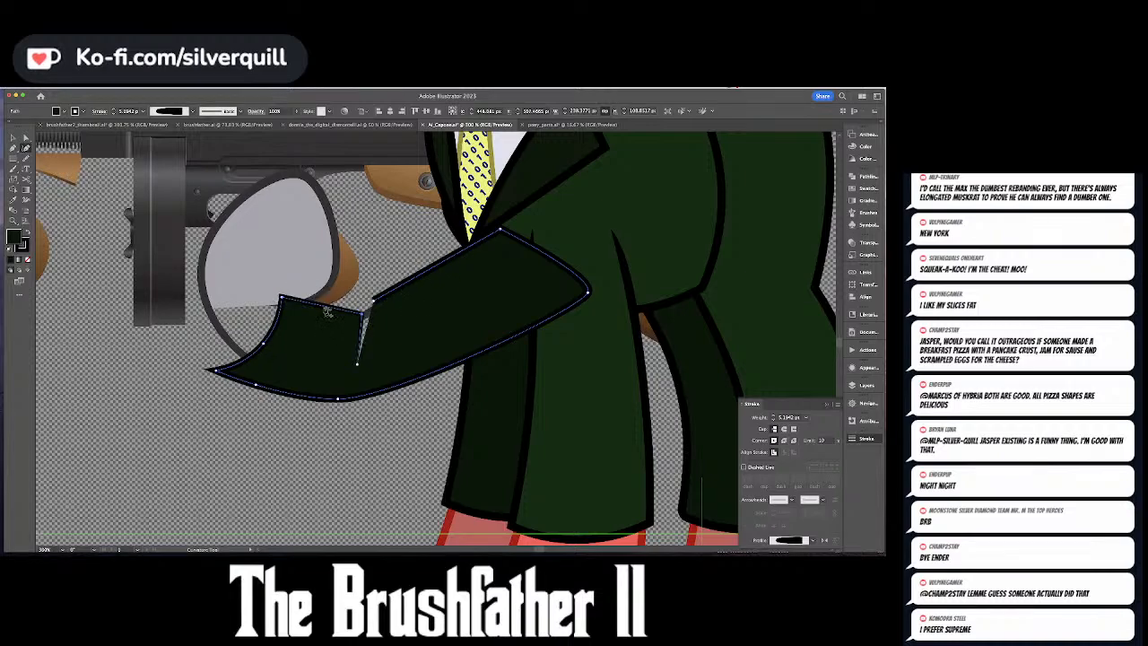
click(327, 305)
drag(373, 301, 363, 314)
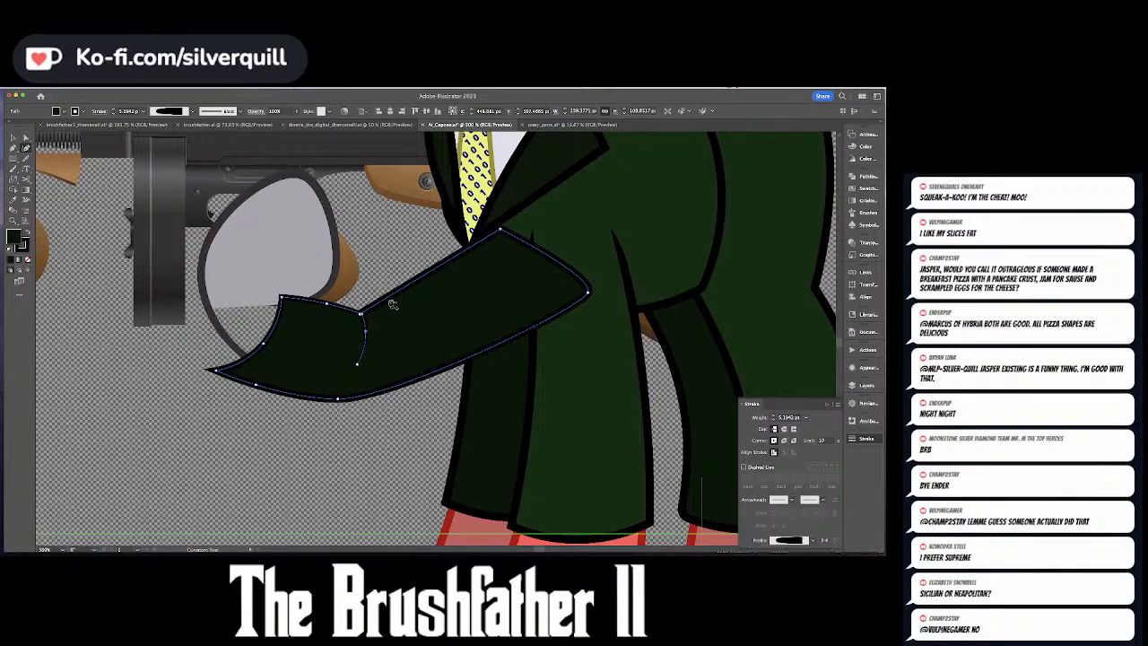
- Send the sleeve shape to the back, behind the jacket, gun grip and hoof, and clear the selection
key(super+shift+a)
key(v)
key(a)
click(325, 326)
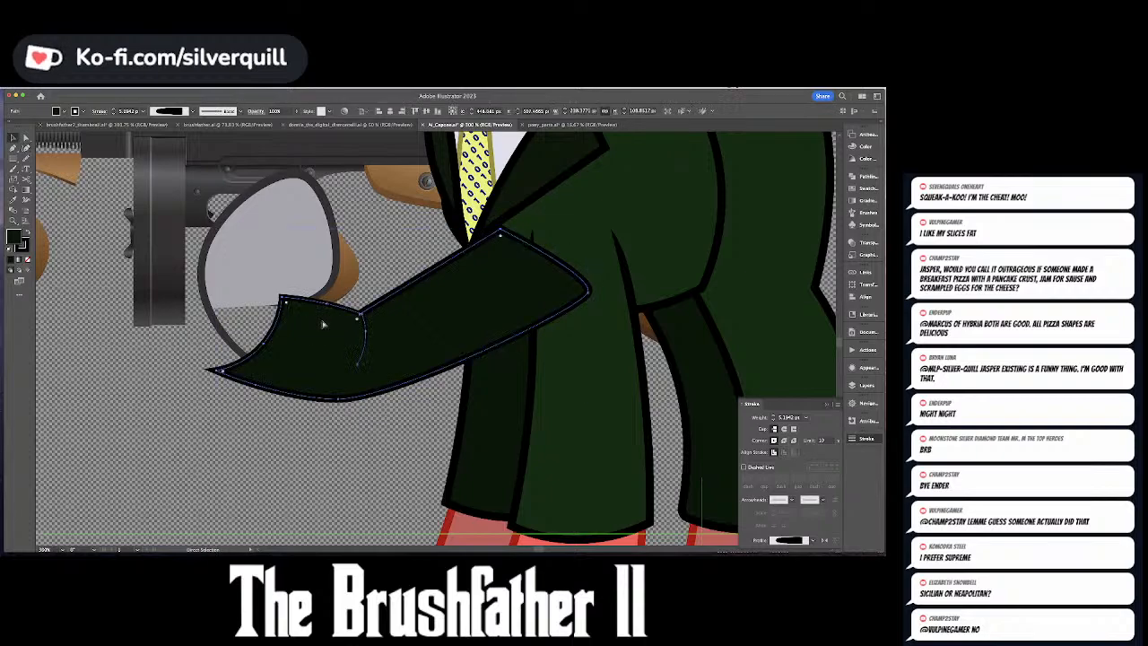
key(super+shift+[)
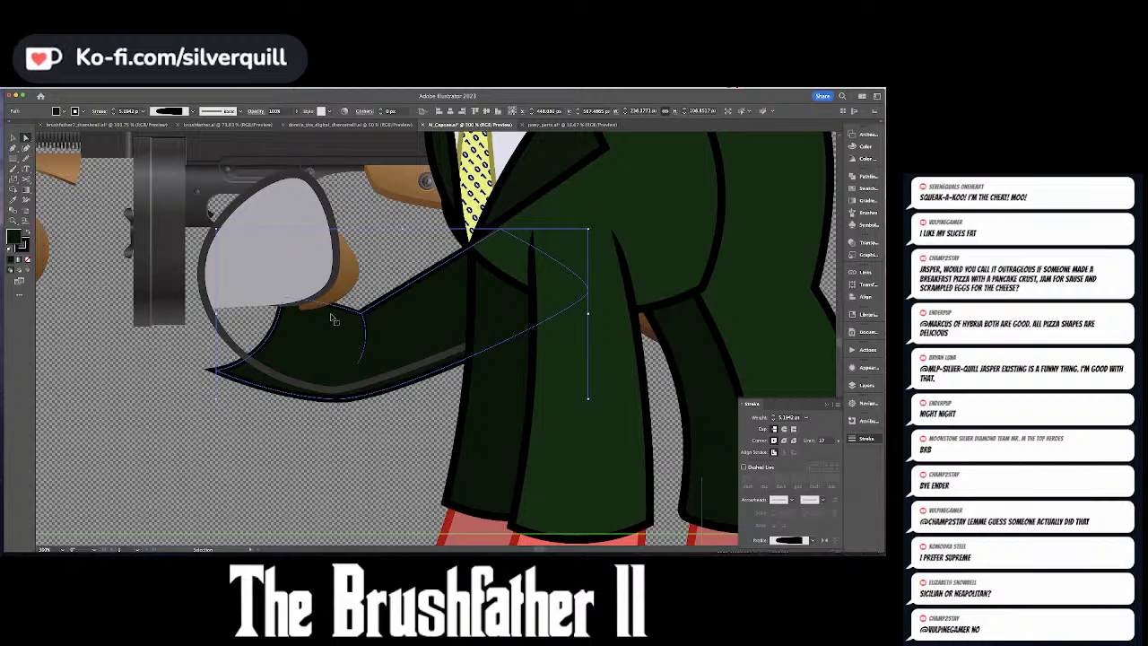
key(super+shift+a)
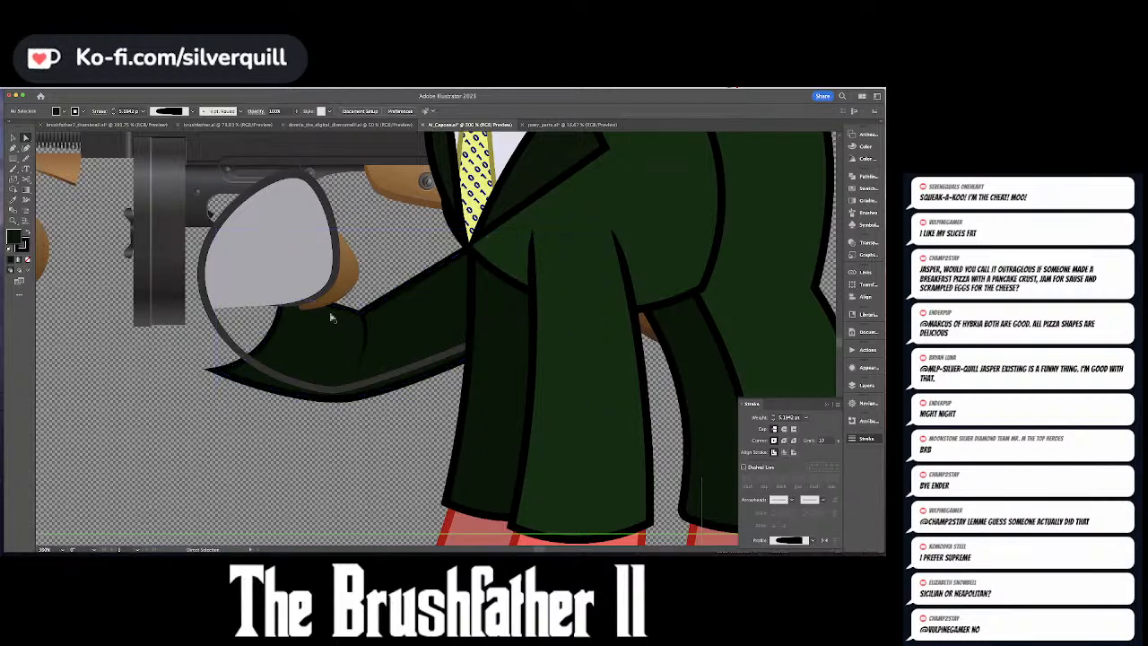
- Cut the limb outline with the Scissors tool where it meets the cuff, and flip the lower segment's width profile
key(v)
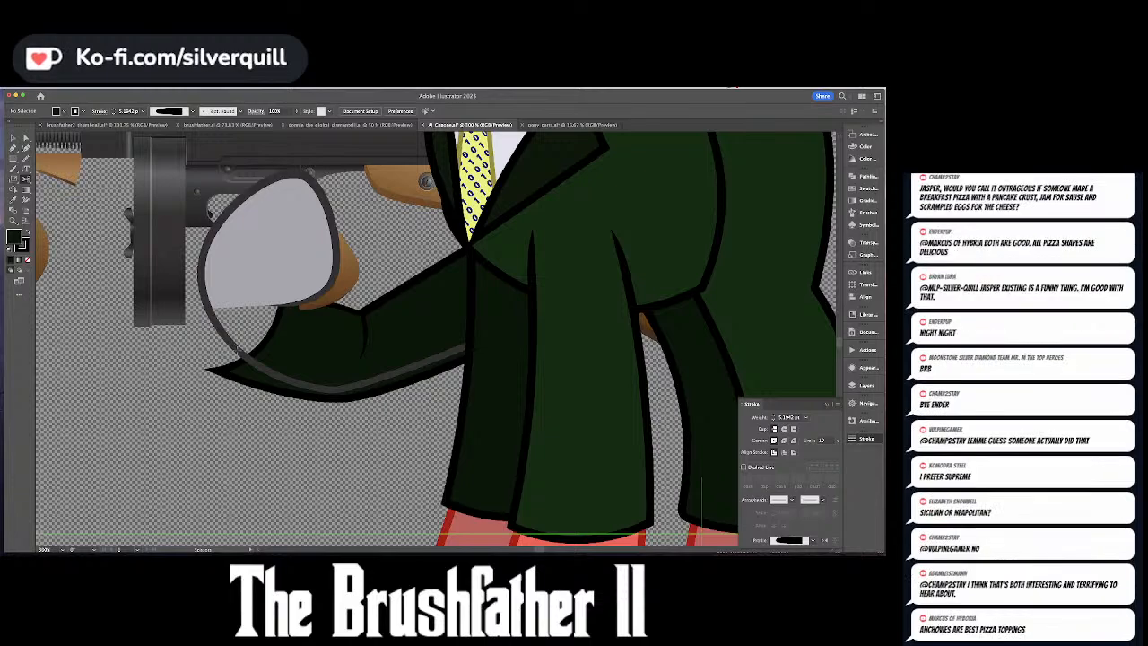
key(a)
click(237, 350)
click(275, 370)
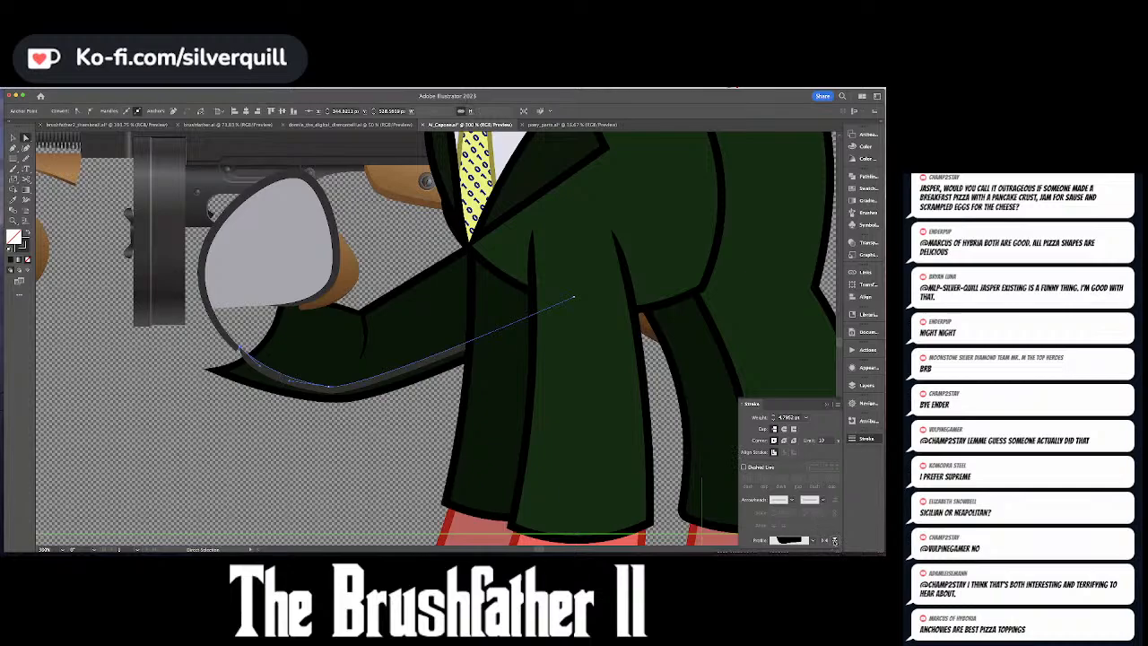
click(835, 541)
click(834, 541)
click(280, 375)
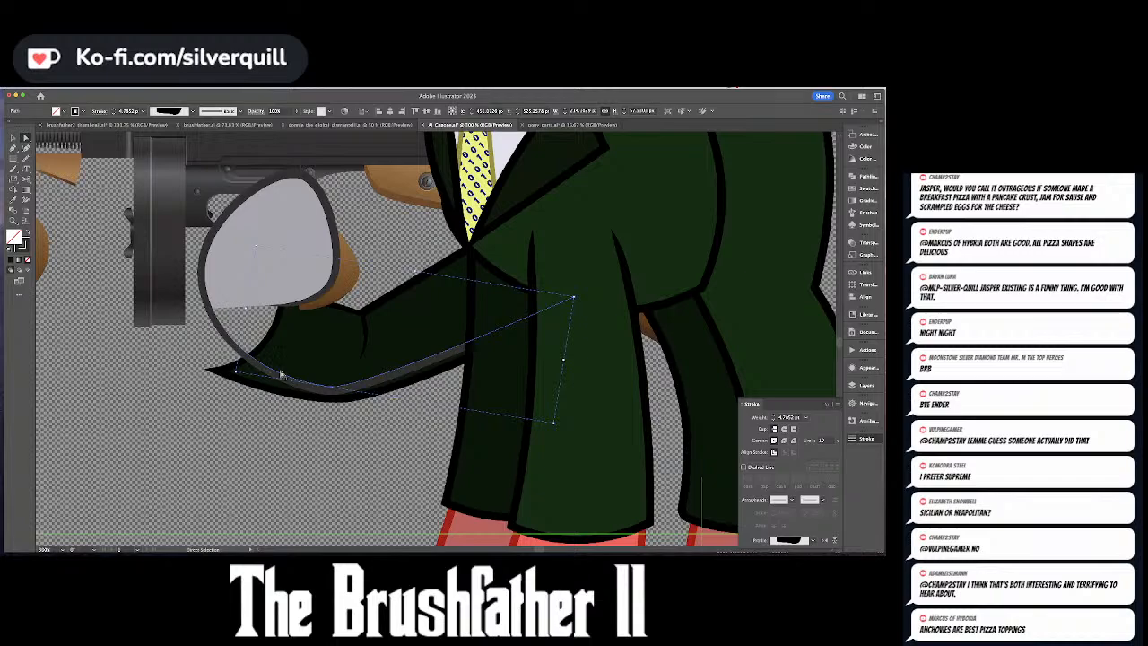
- Step back through the recent outline changes and remove the limb outline's lower segment over the sleeve, keeping the part around the hoof
key(super+z)
key(super+z)
key(super+z)
key(super+z)
key(super+z)
key(super+z)
key(super+z)
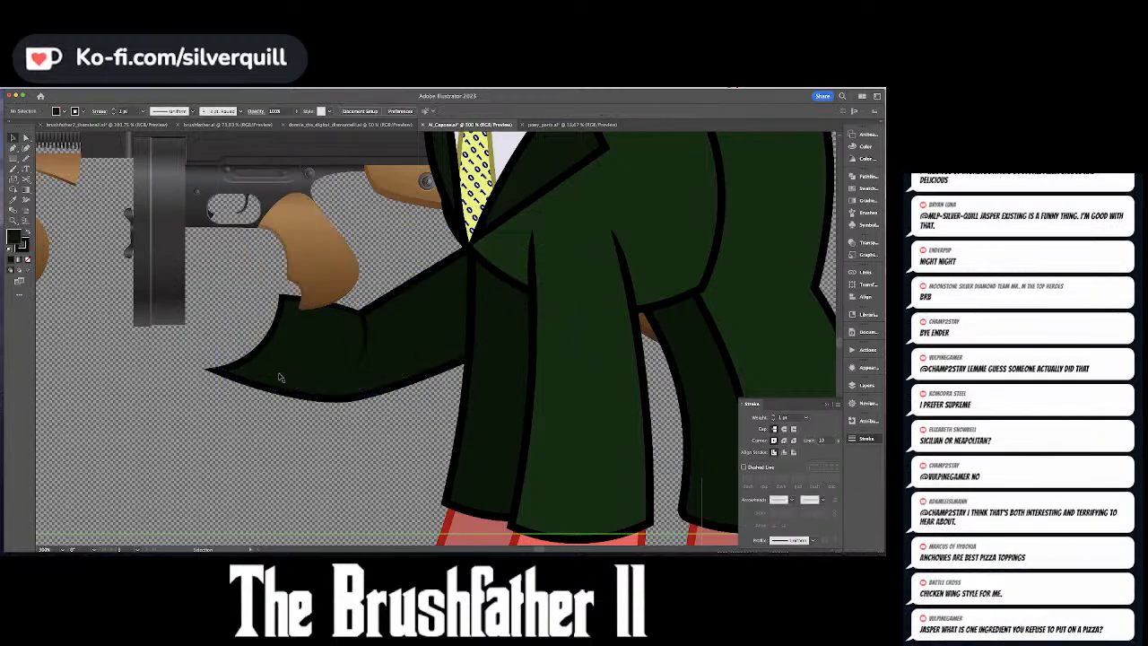
key(super+z)
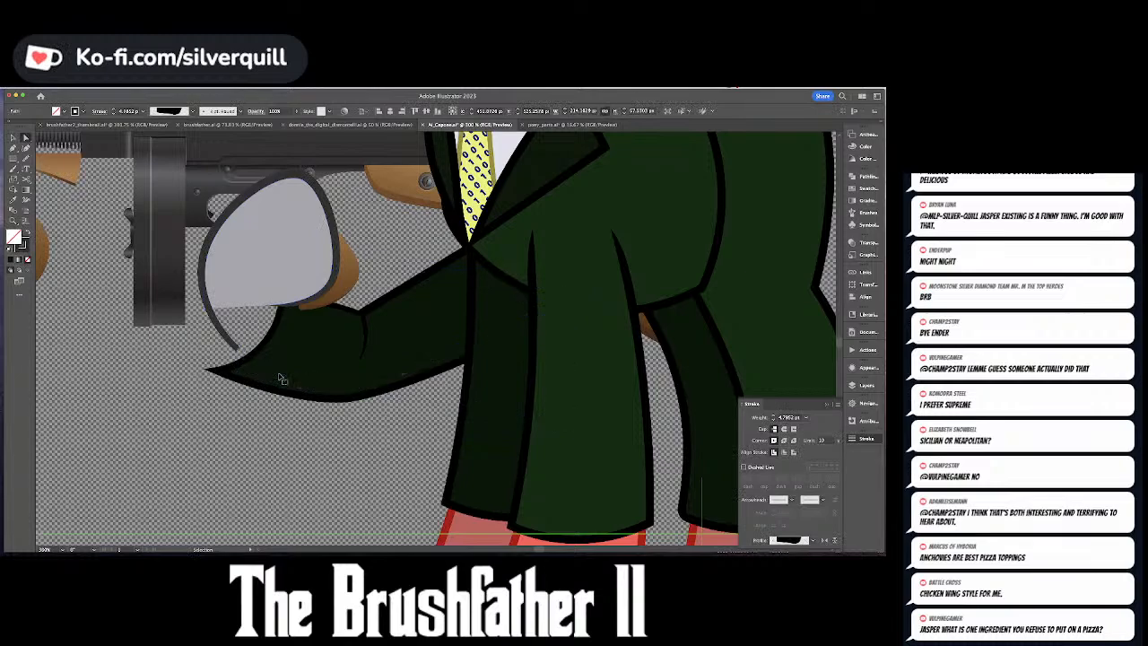
key(super+z)
key(super+z)
key(super+z)
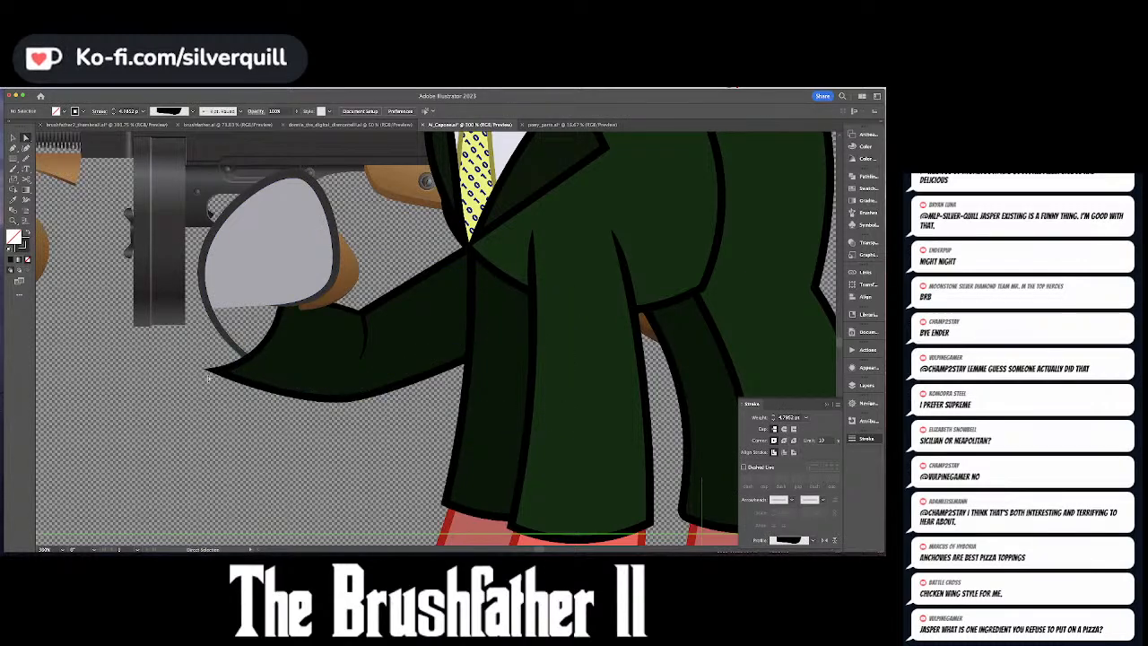
- Draw a closed, rounded cuff opening at the sleeve's end with the Pen tool, using a near-black fill
click(255, 371)
double_click(14, 238)
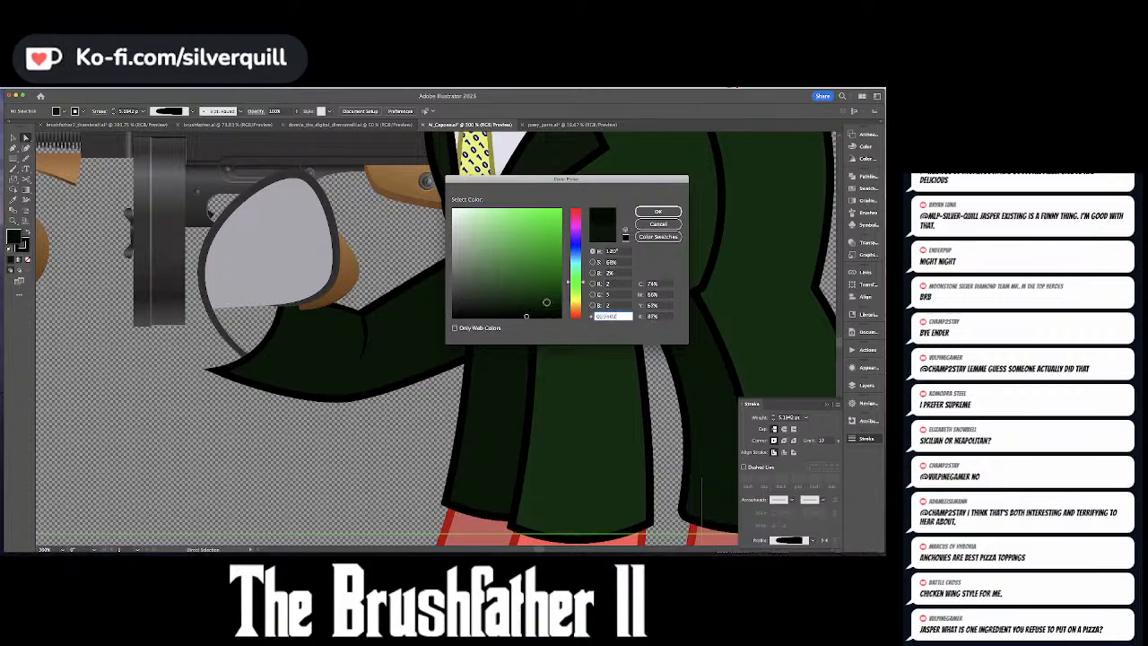
click(646, 212)
key(p)
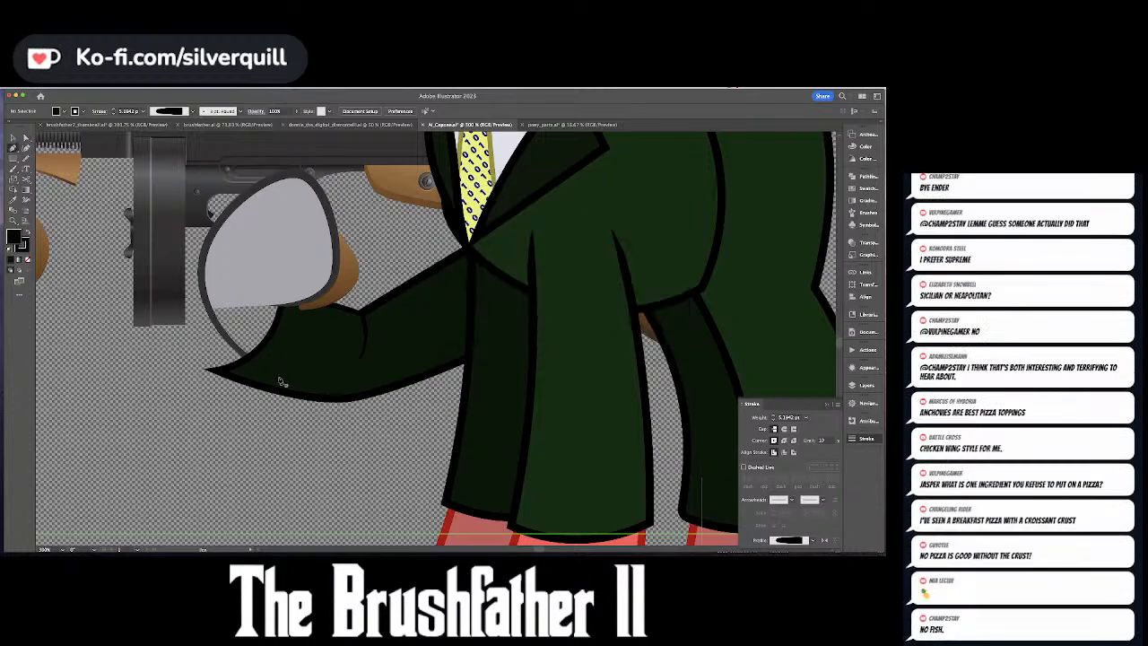
click(215, 372)
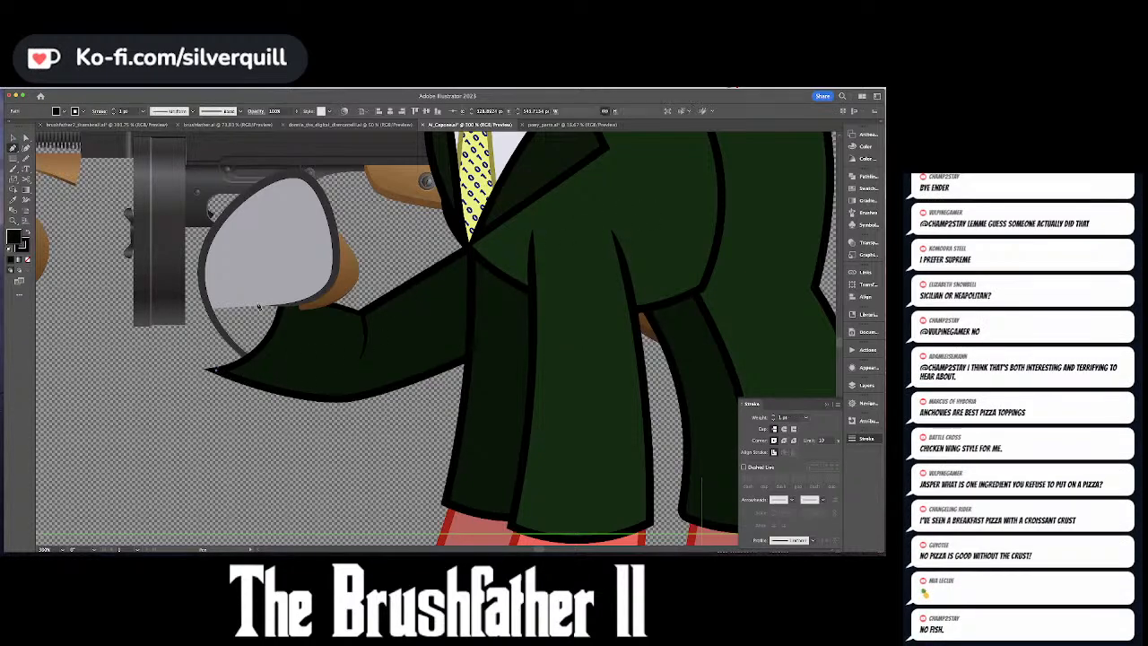
drag(282, 297, 398, 260)
click(266, 371)
key(super+z)
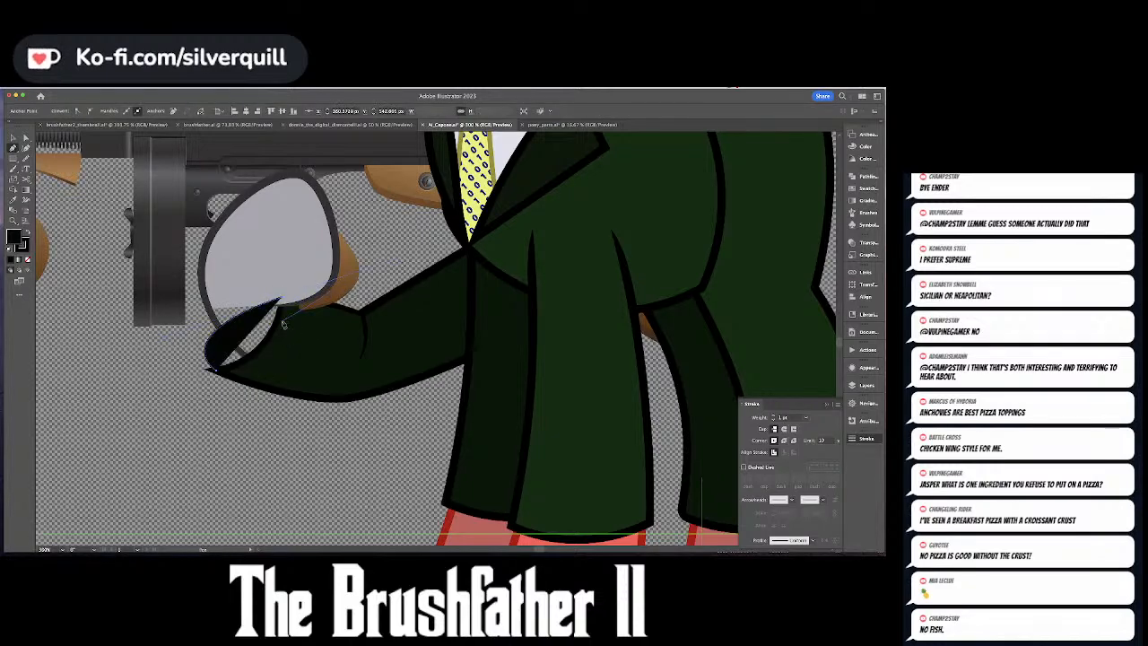
click(281, 297)
click(294, 324)
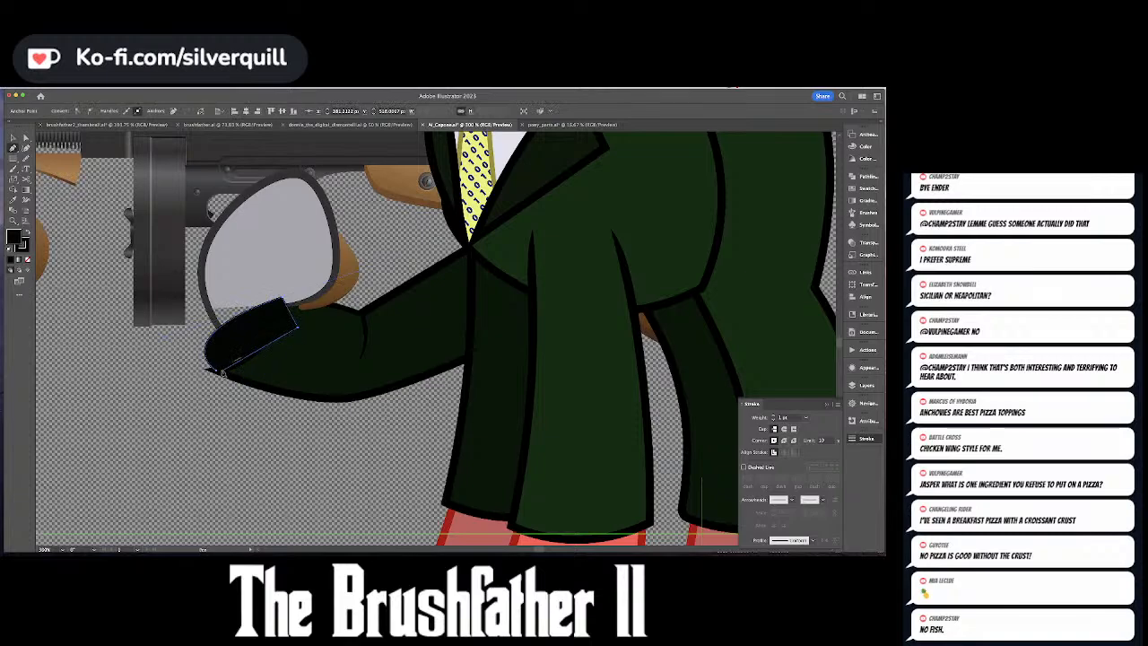
click(217, 370)
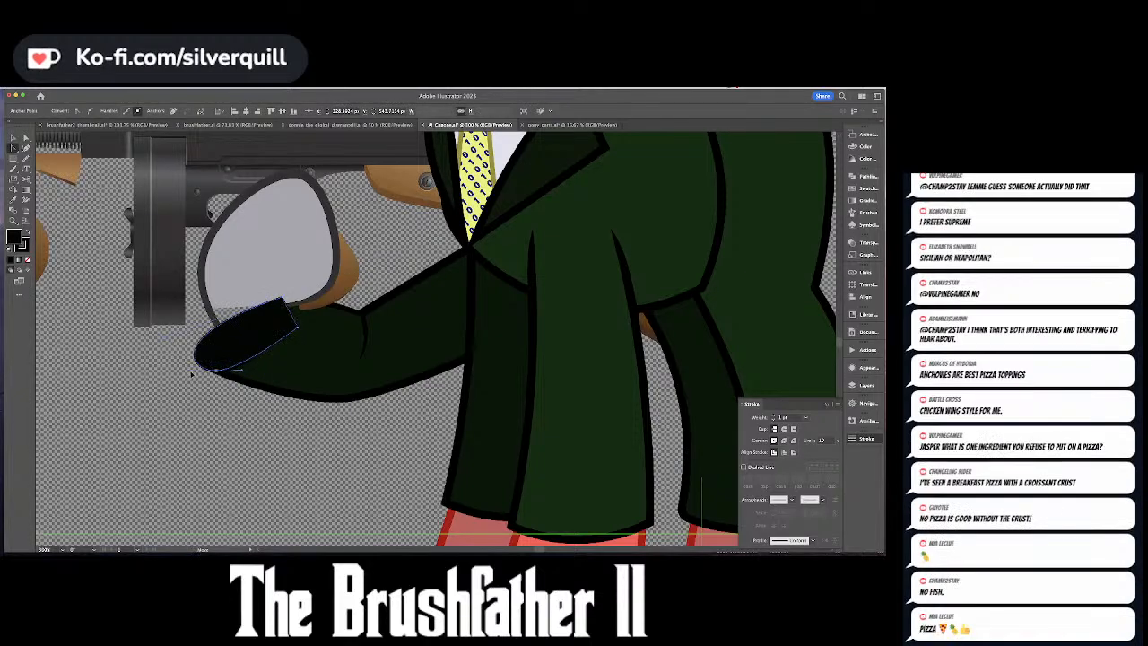
- Send the cuff opening to the back, and move its lower corner together with the sleeve's corner inward toward the limb outline's end
key(v)
key(shift+super+[)
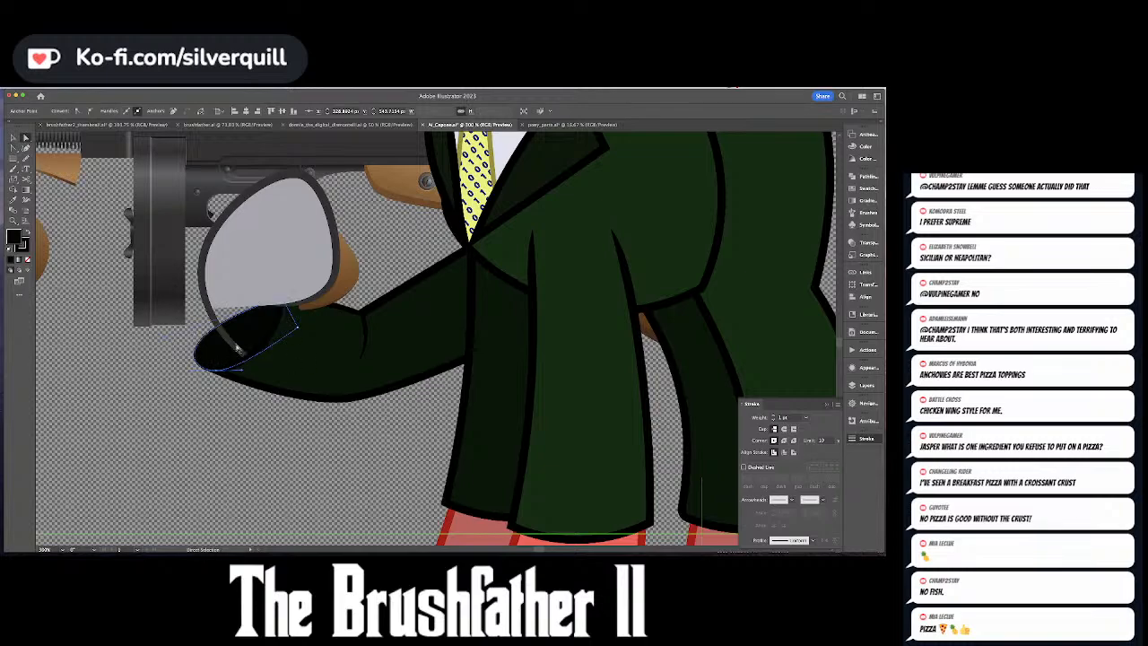
click(195, 386)
click(210, 351)
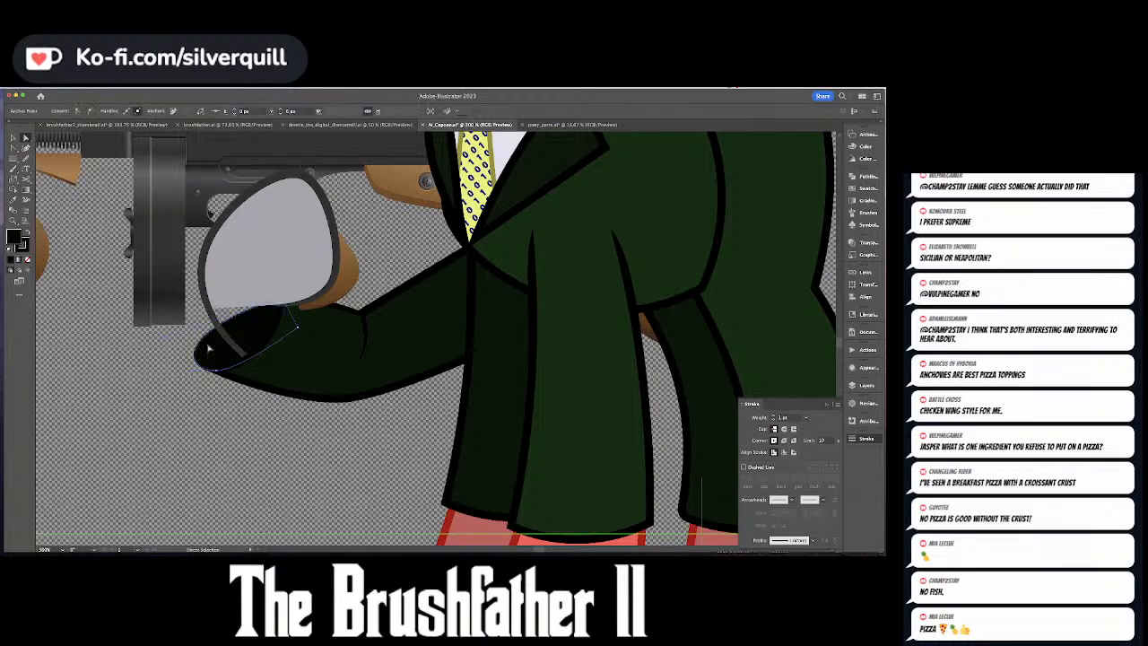
shift+click(216, 371)
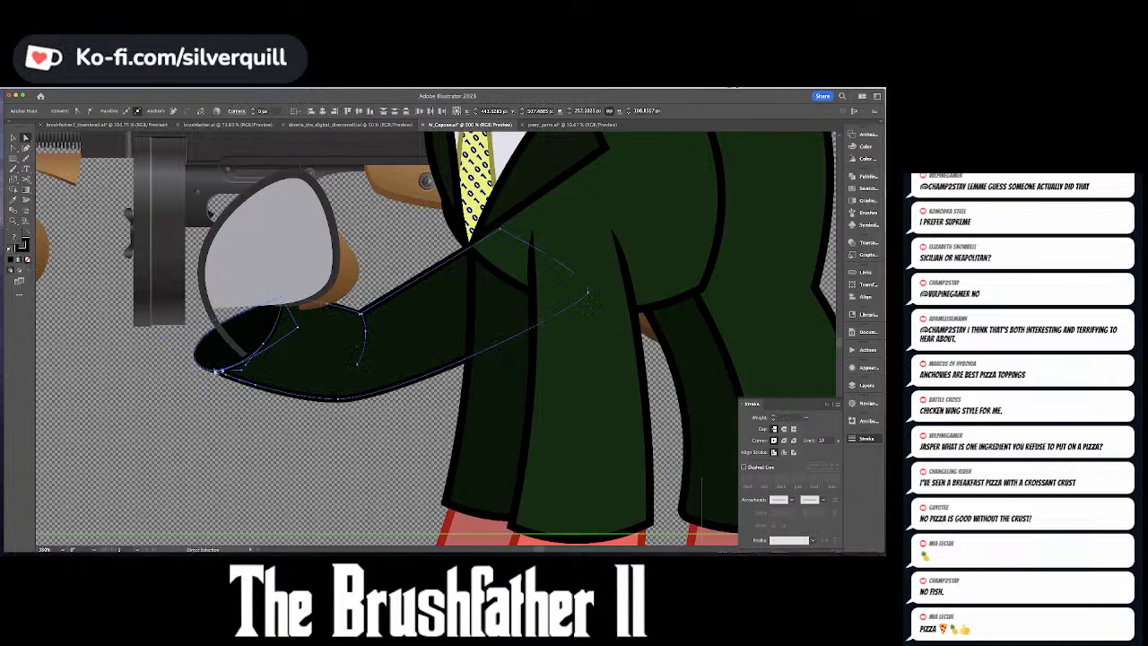
drag(217, 371, 240, 362)
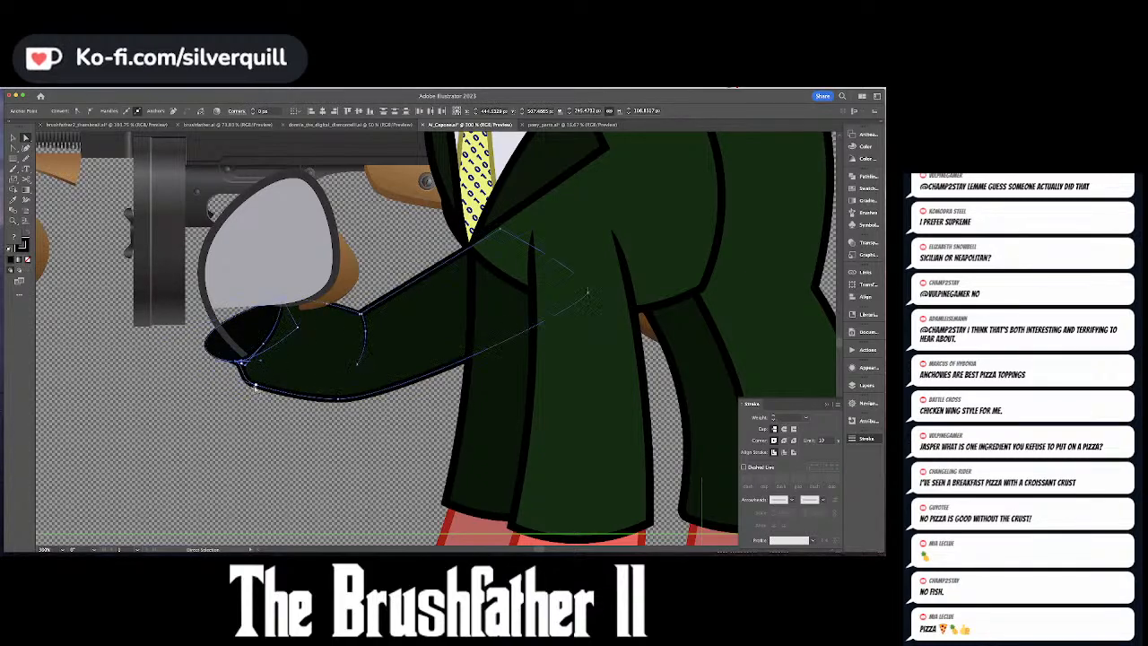
- Delete the extra anchor point at the sleeve's lower cuff corner, and pull the cuff opening's outer curve inward toward the hoof
key(minus)
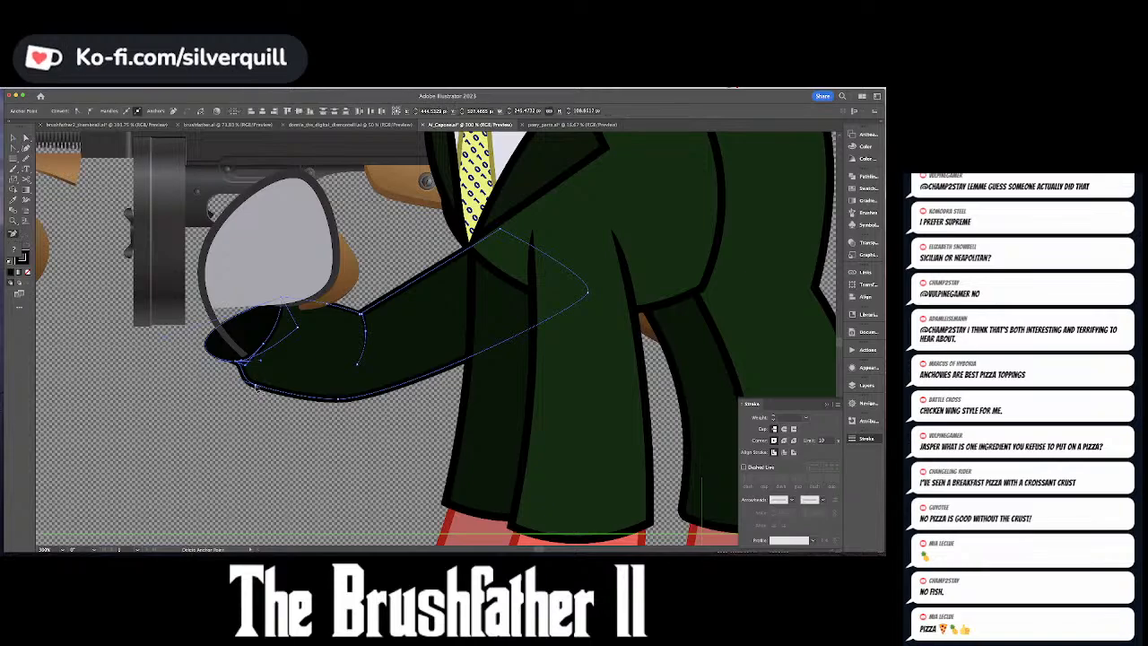
click(256, 387)
key(a)
click(215, 381)
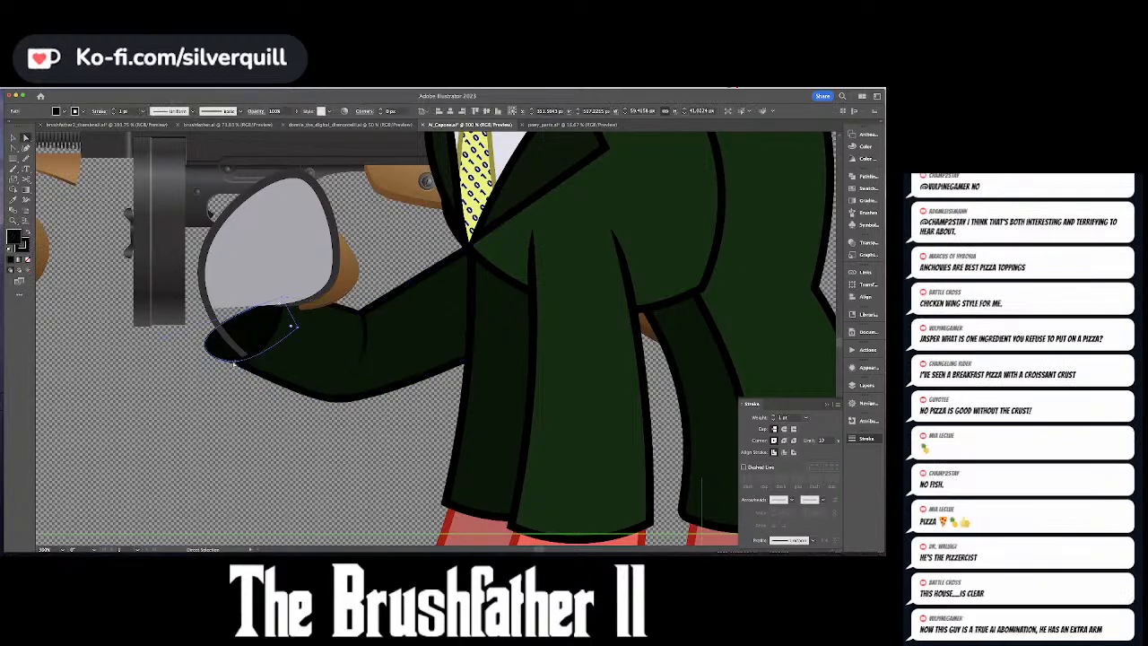
click(237, 361)
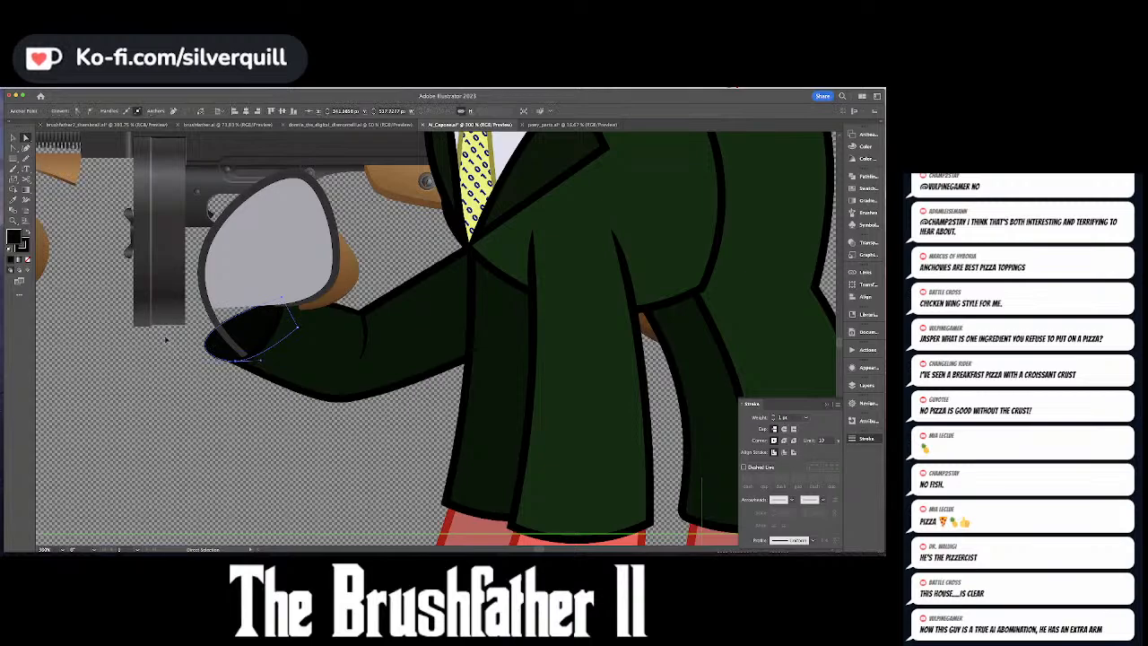
drag(167, 338, 204, 318)
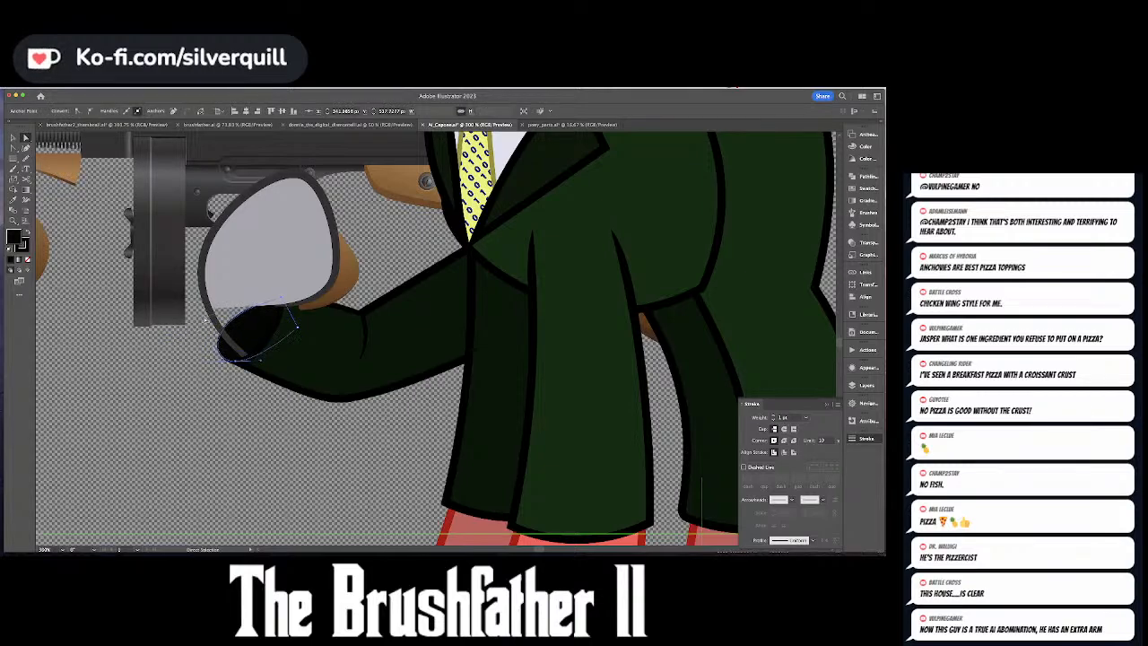
- Copy the sleeve's fill and stroke onto the cuff opening, and nudge the sleeve's lower cuff corner onto the opening's edge
key(p)
click(417, 307)
key(a)
click(415, 310)
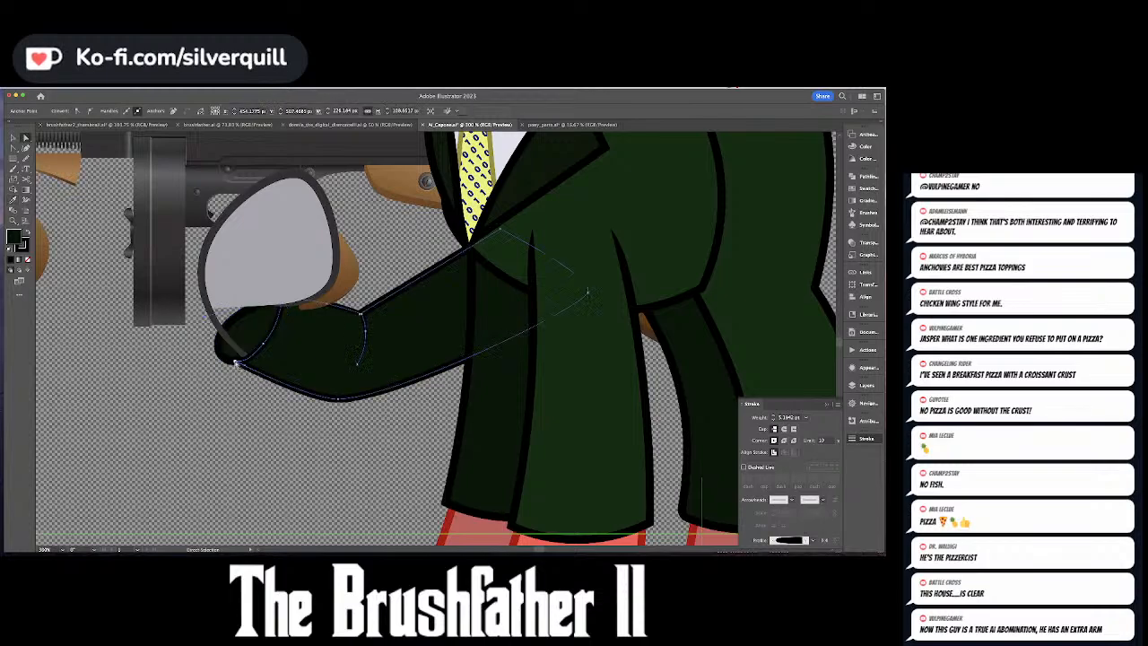
drag(240, 361, 235, 364)
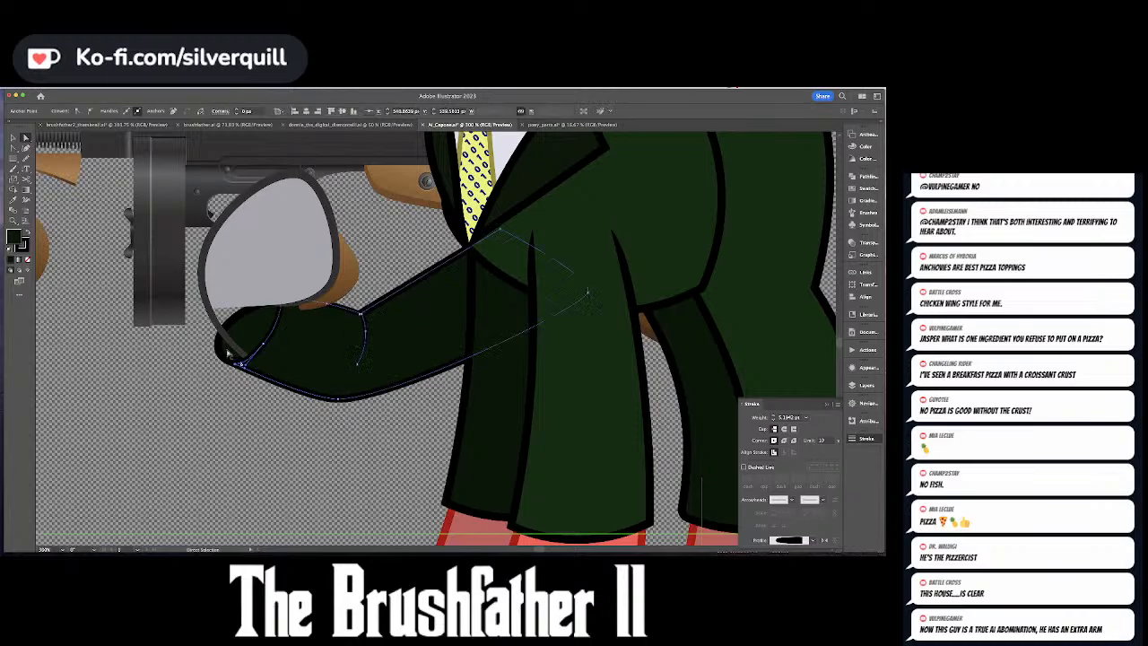
- Darken the cuff opening's fill to a near-black green
click(222, 350)
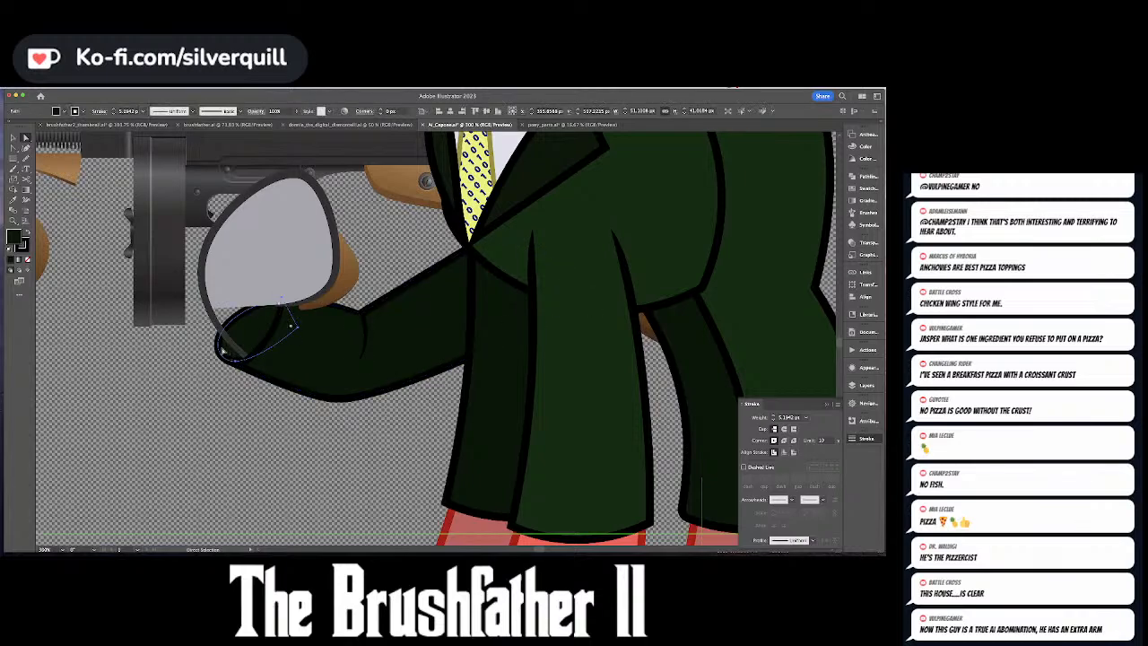
double_click(13, 237)
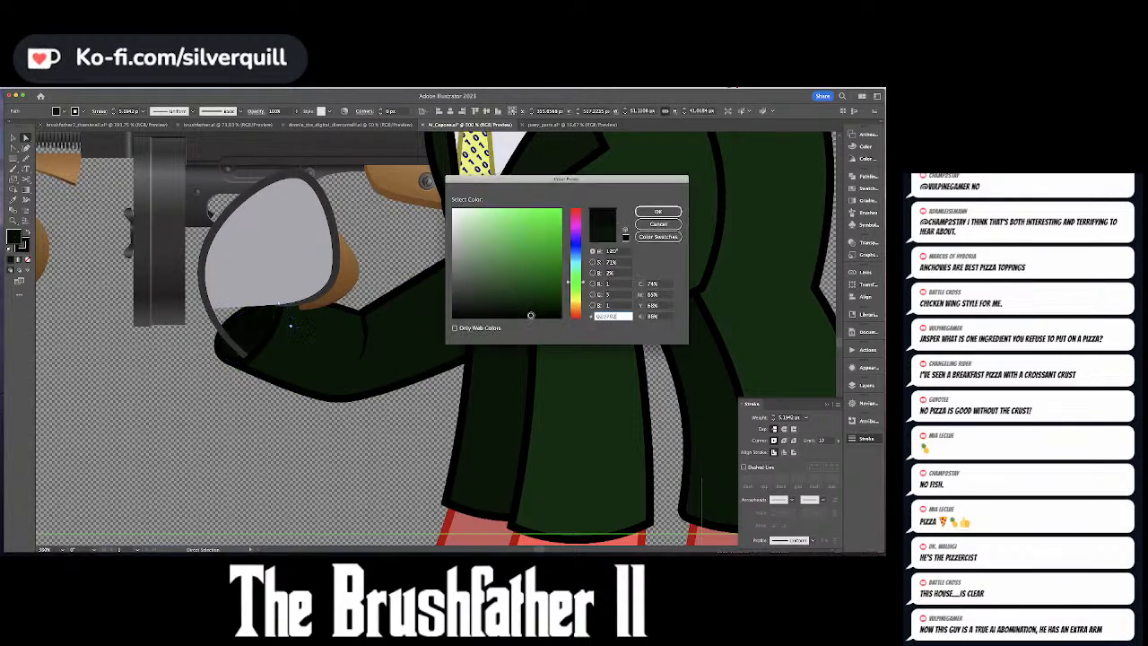
click(659, 212)
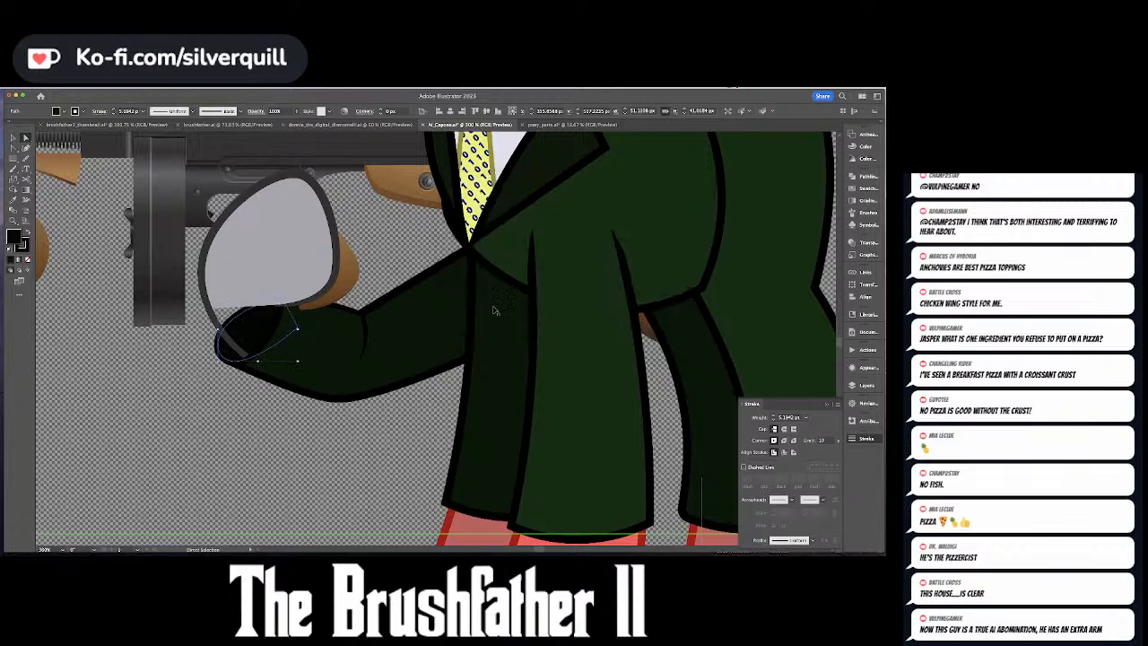
- Fill the grey raised hoof with the coral red of the front standing hoof, and adjust the fill's lower corner to meet the outline
click(275, 296)
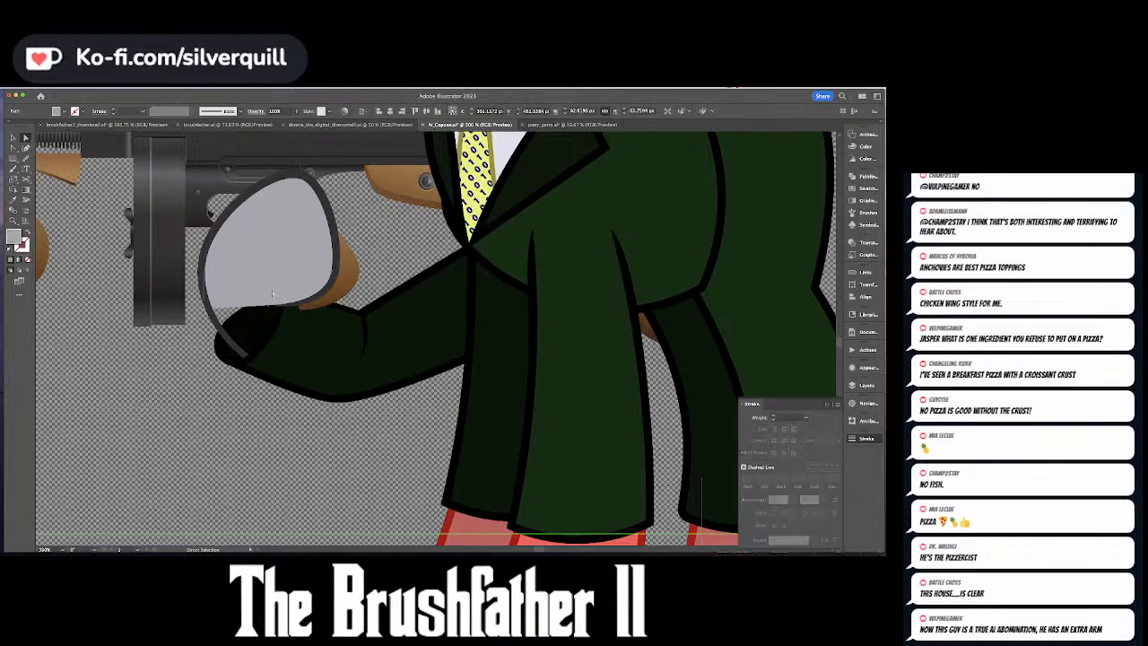
drag(368, 382, 355, 305)
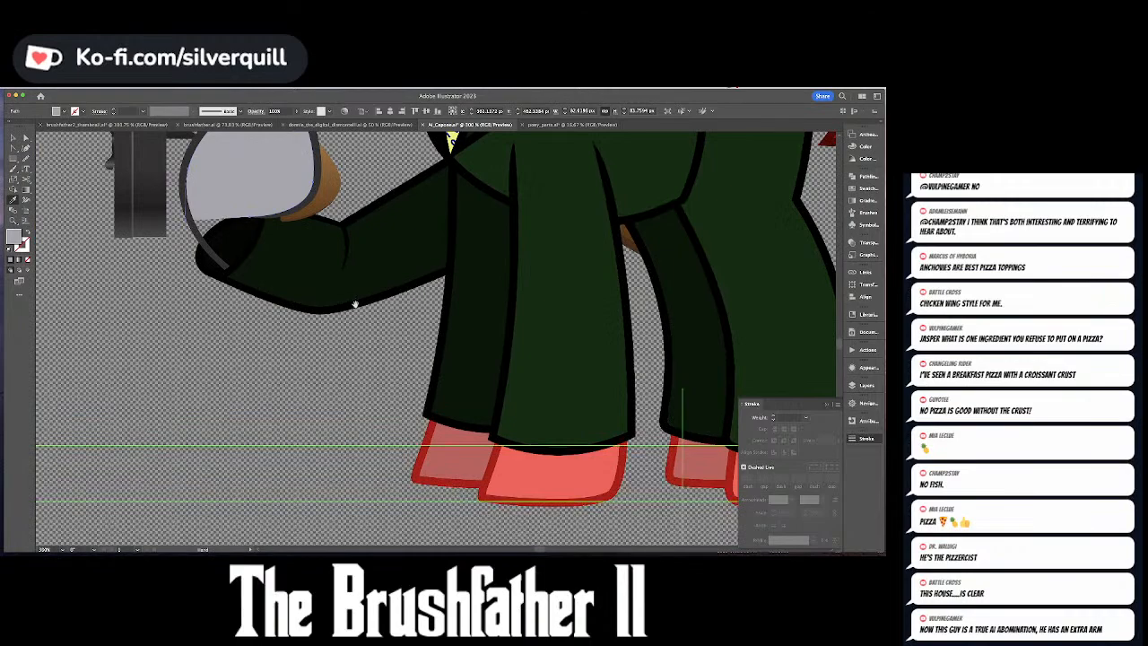
click(530, 471)
key(a)
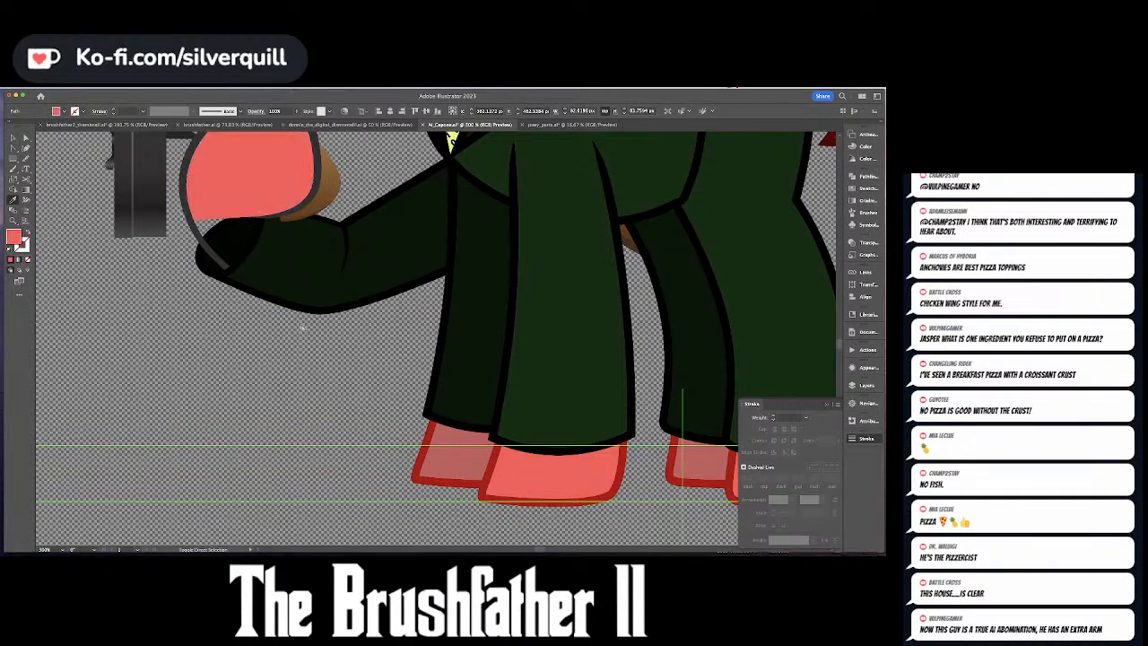
click(303, 329)
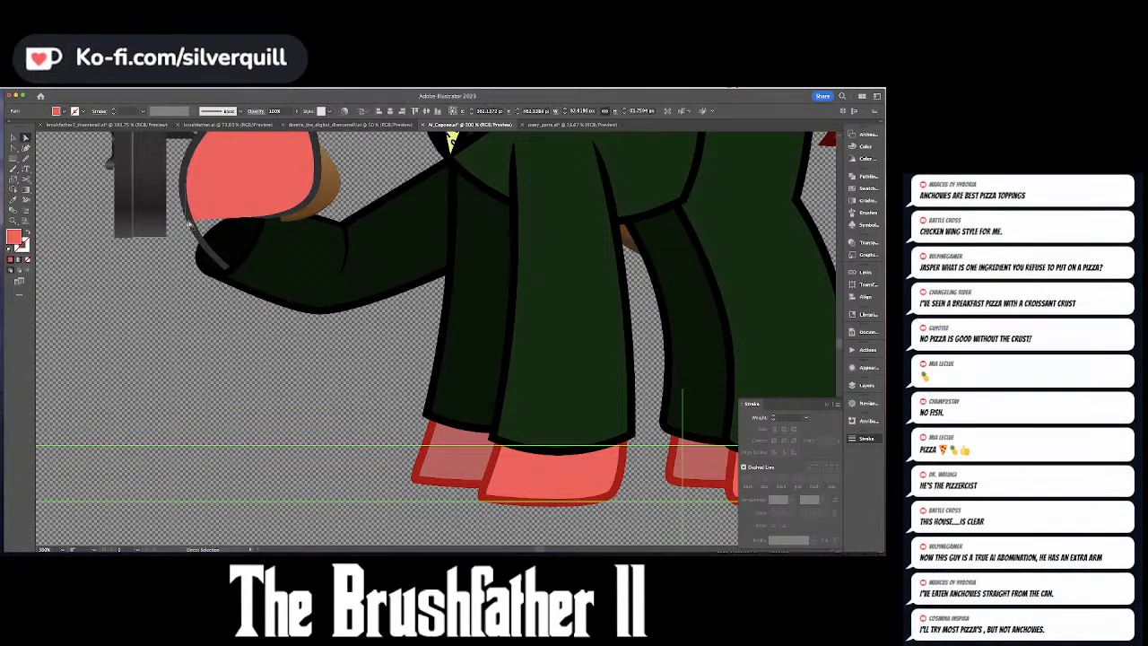
click(188, 218)
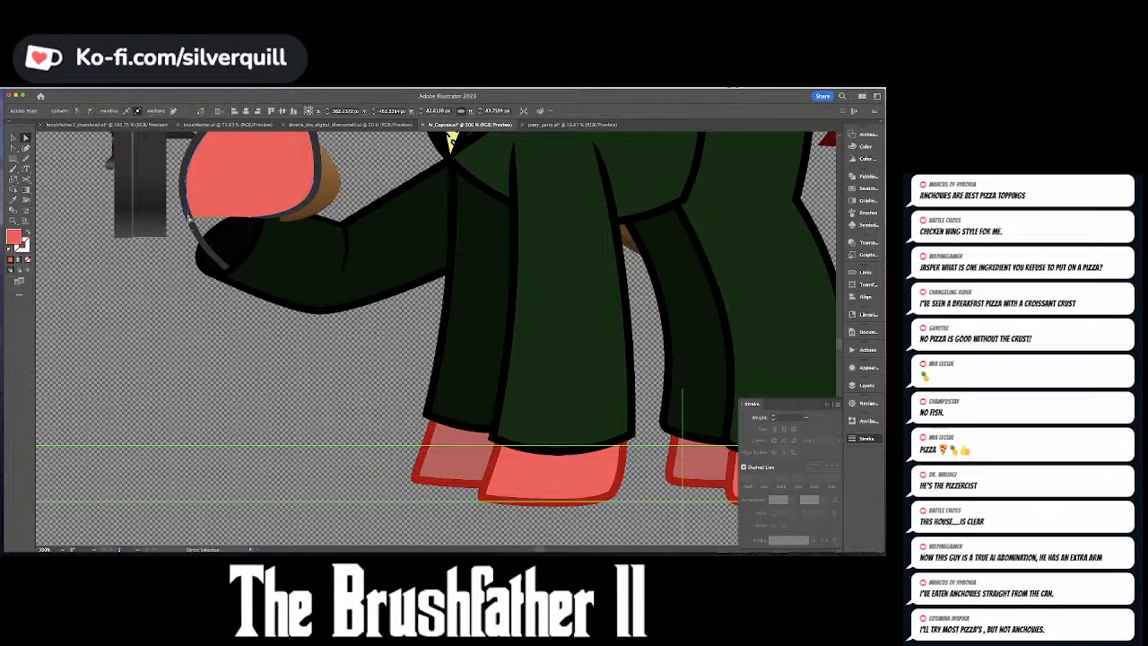
- Recolor the raised hoof's outline and the short outline end inside the cuff with the dark red stroke of the standing hooves
click(187, 218)
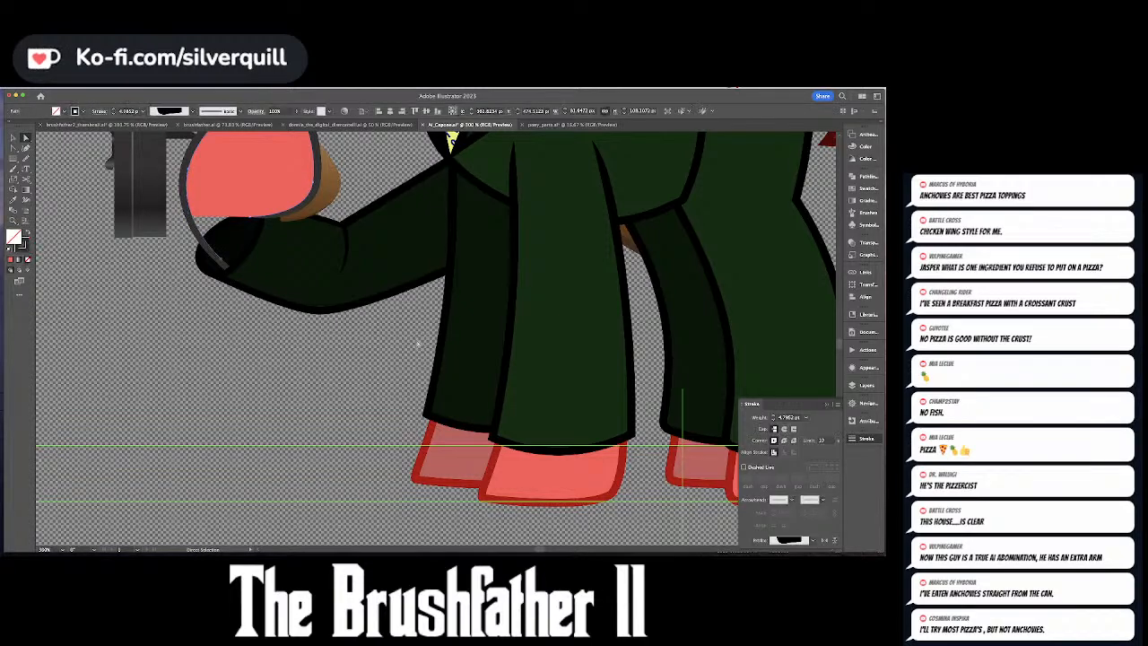
key(i)
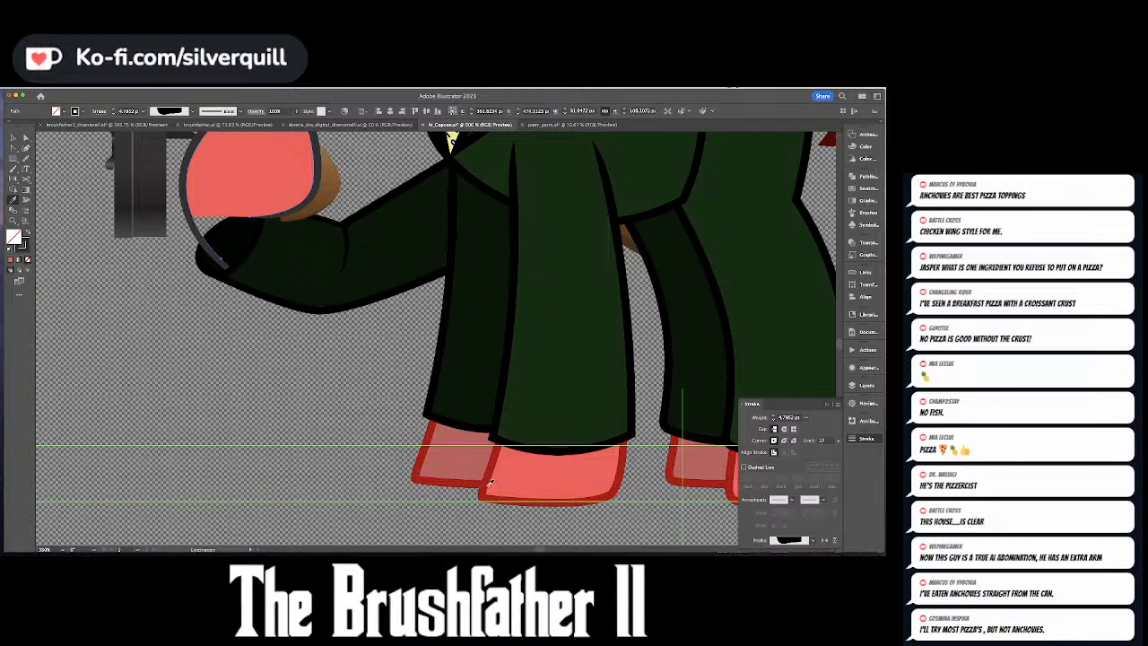
shift+click(487, 486)
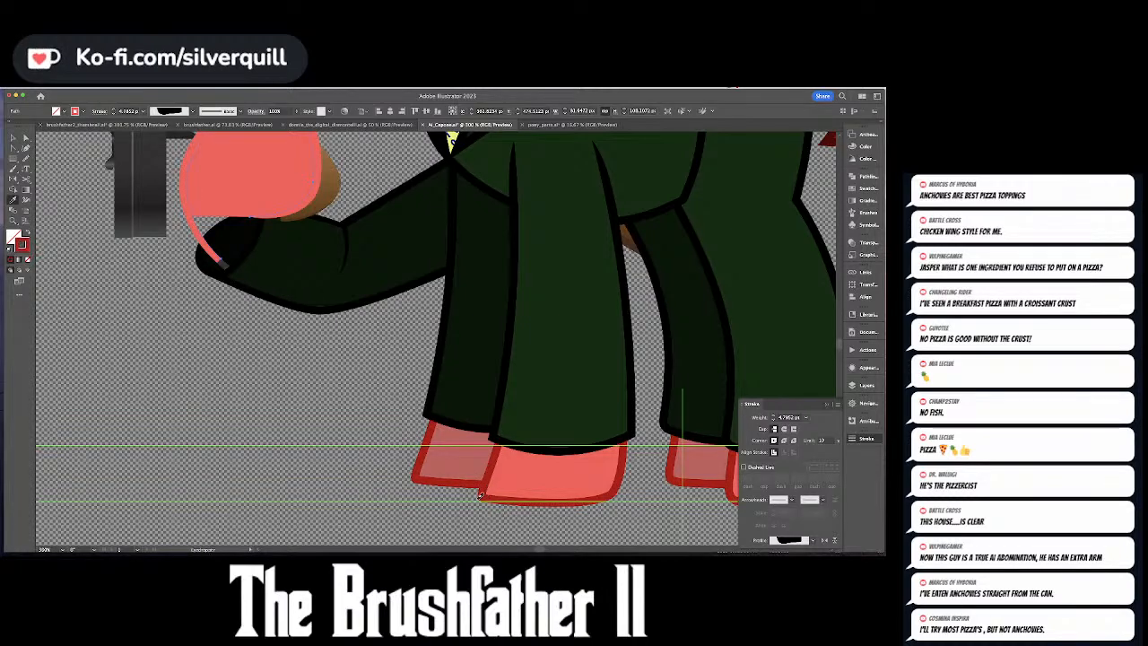
key(Delete)
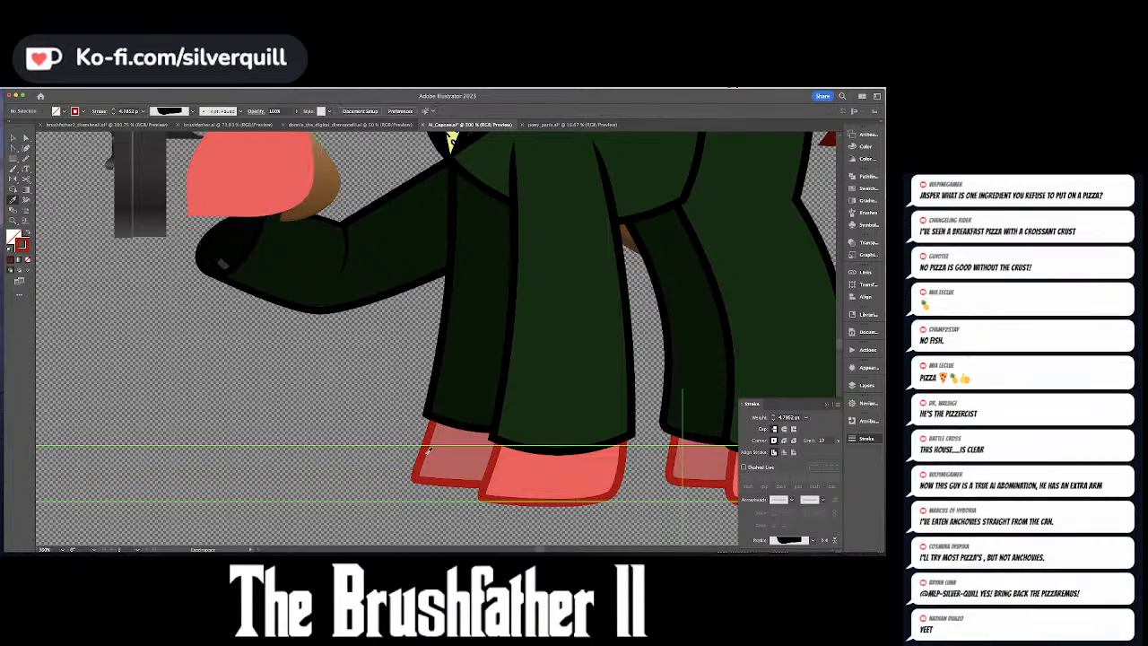
key(a)
key(super+z)
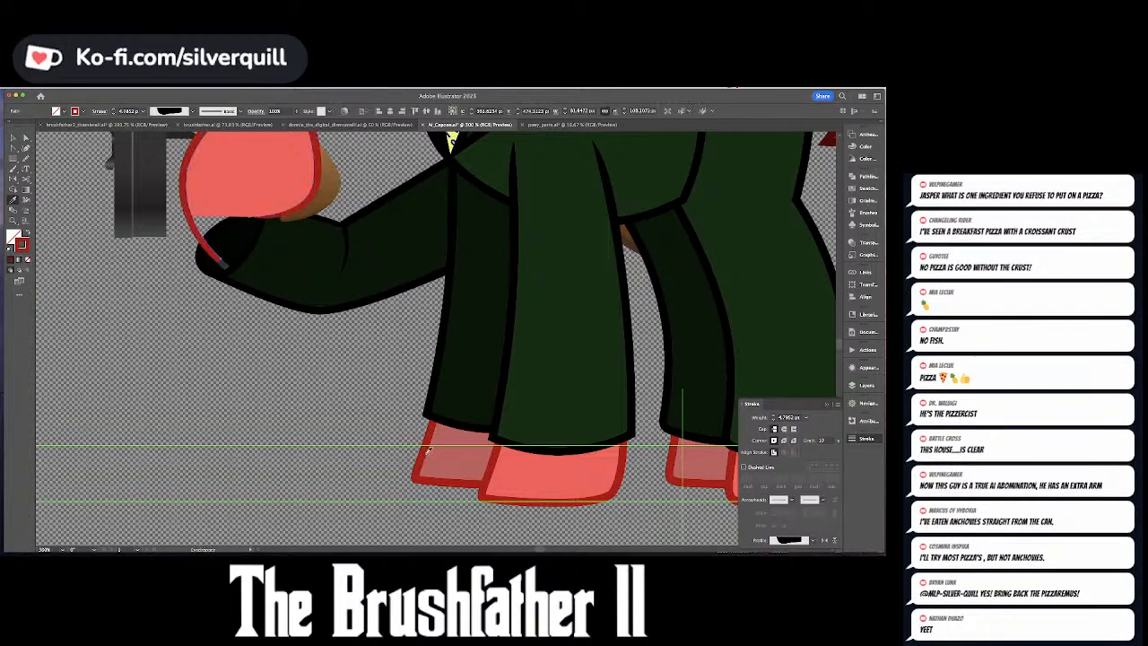
click(224, 257)
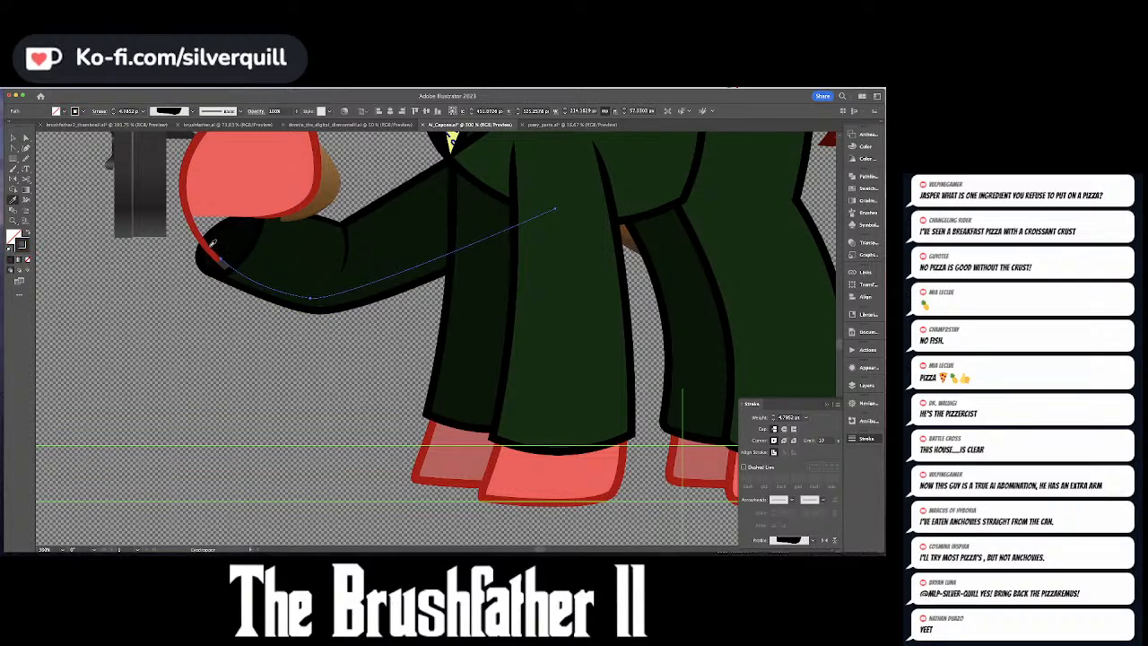
click(212, 248)
key(a)
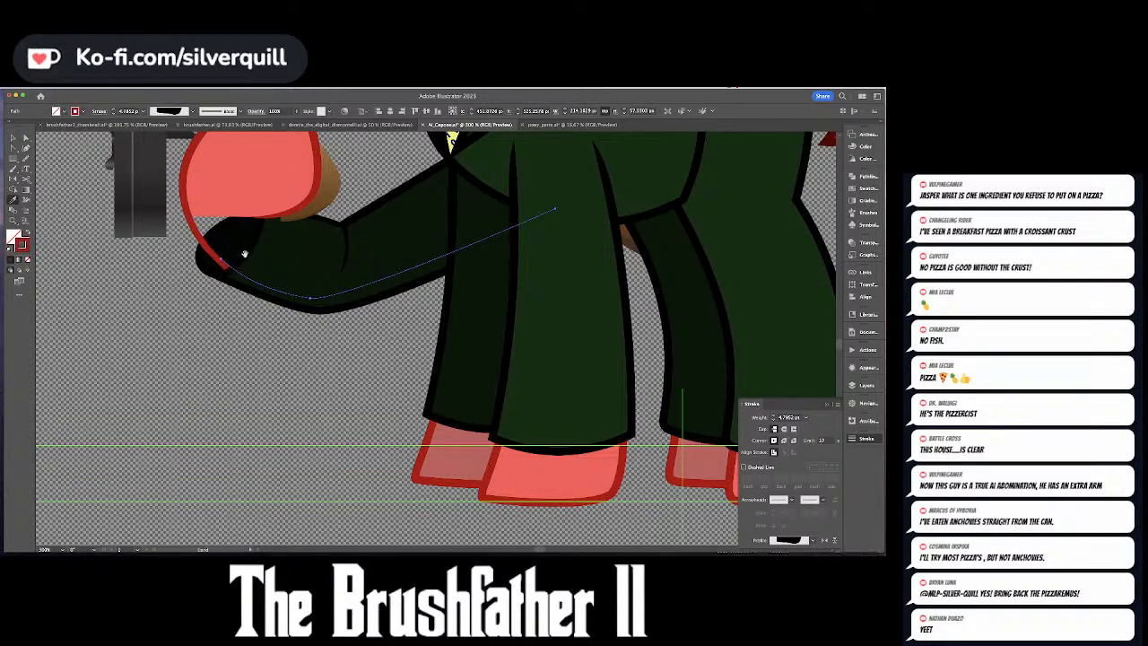
- Extend the raised hoof's coral fill down into the cuff with the Pen tool and close the path
scroll(239, 257, up, 3)
click(380, 265)
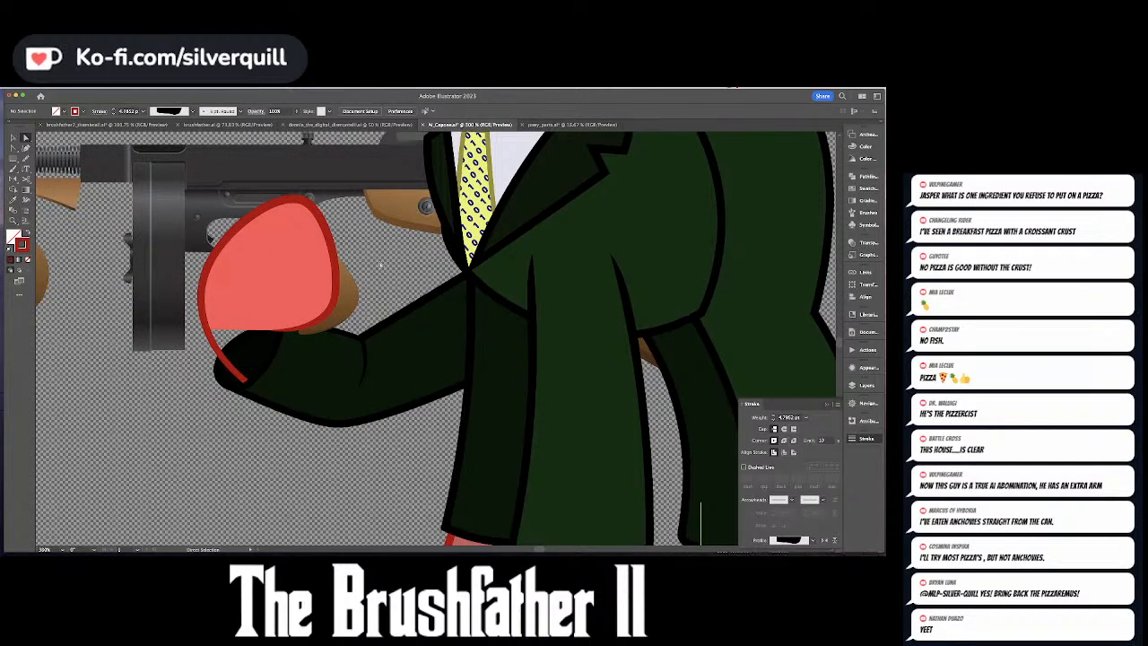
key(shift+x)
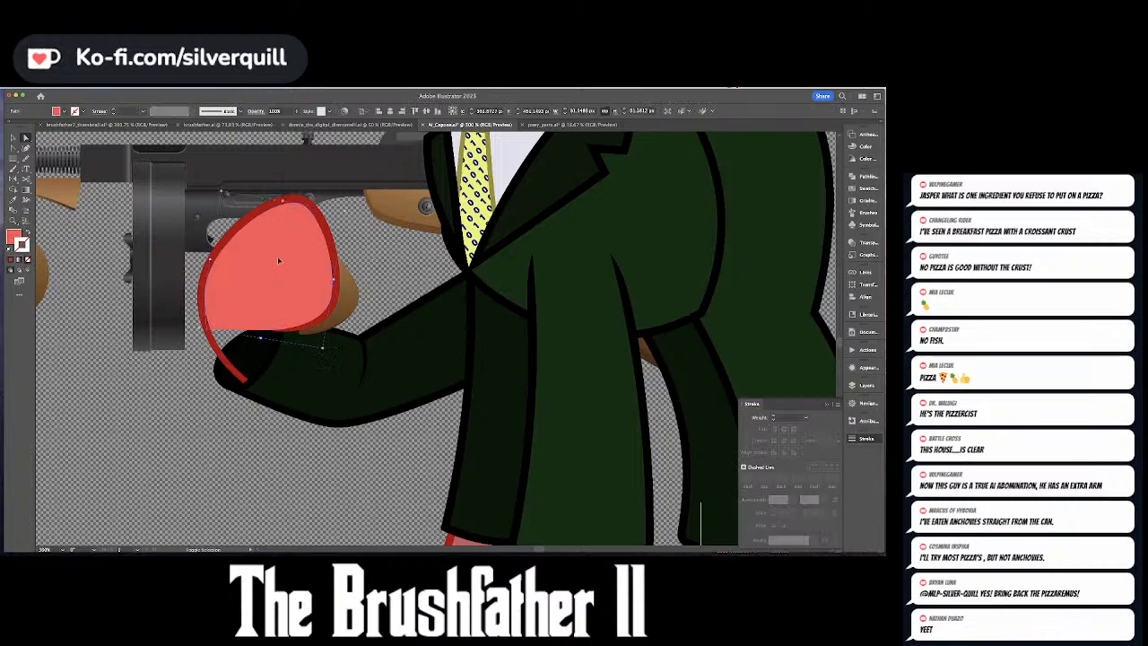
key(p)
click(205, 314)
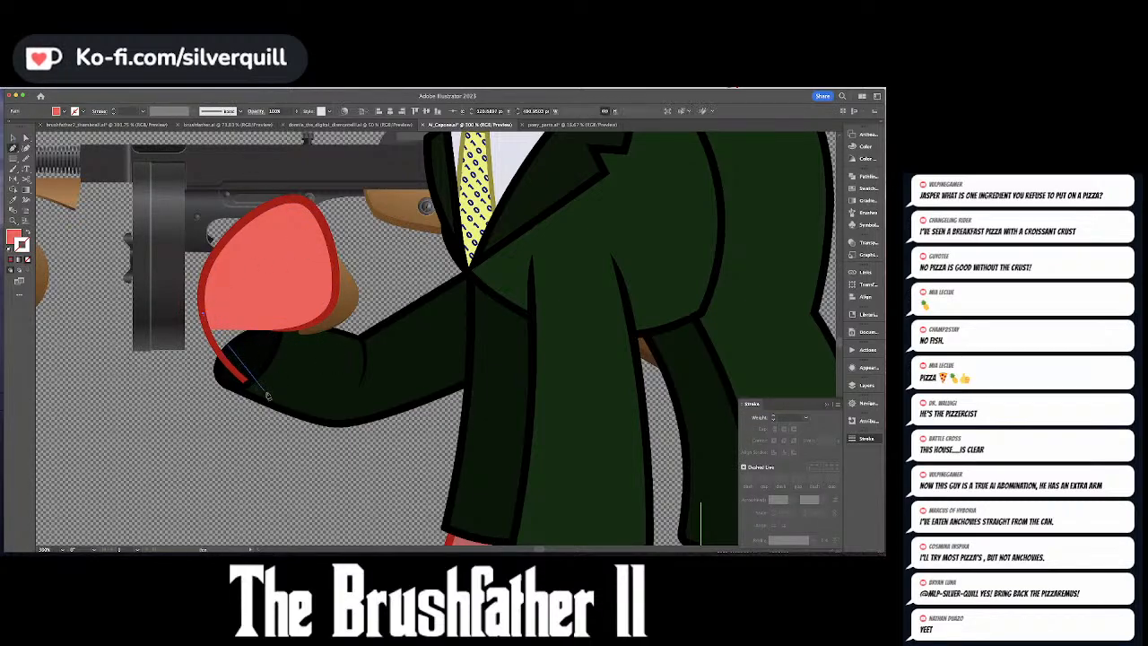
drag(268, 392, 321, 414)
click(312, 351)
click(286, 289)
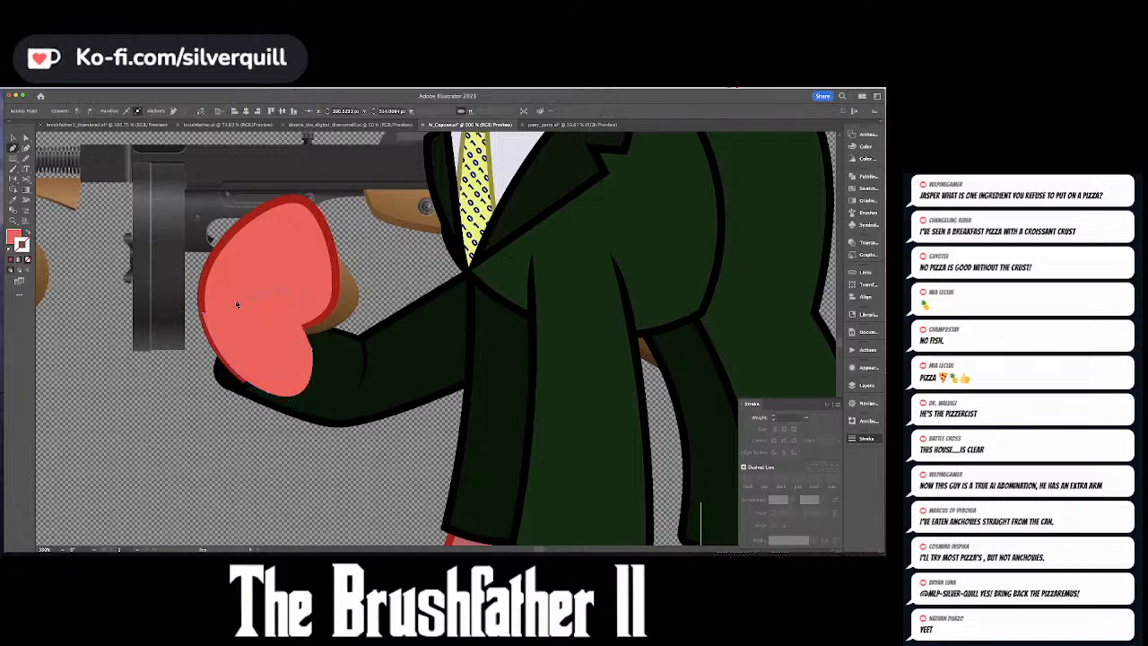
click(204, 313)
- Cut the raised hoof's fill and paste it between the cuff opening and the sleeve in the stacking order
key(a)
click(242, 357)
key(super+x)
click(246, 364)
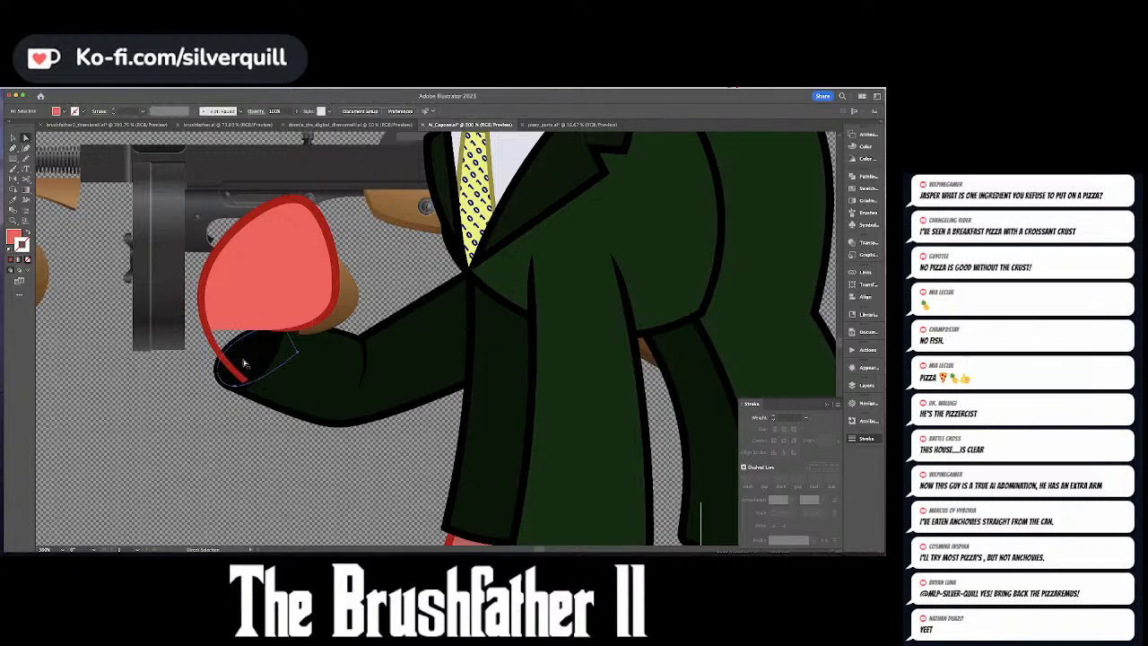
key(super+b)
click(368, 294)
key(v)
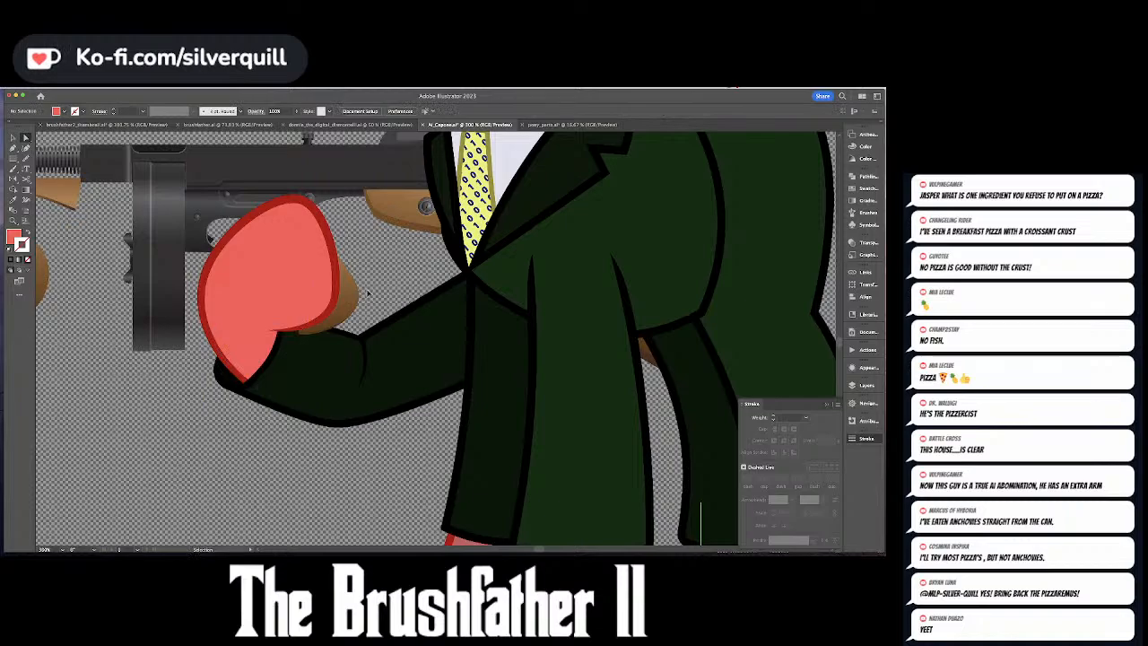
- Check the contents of the lower layer, and hide the upper layer that holds the duplicate pony
key(super+minus)
key(super+minus)
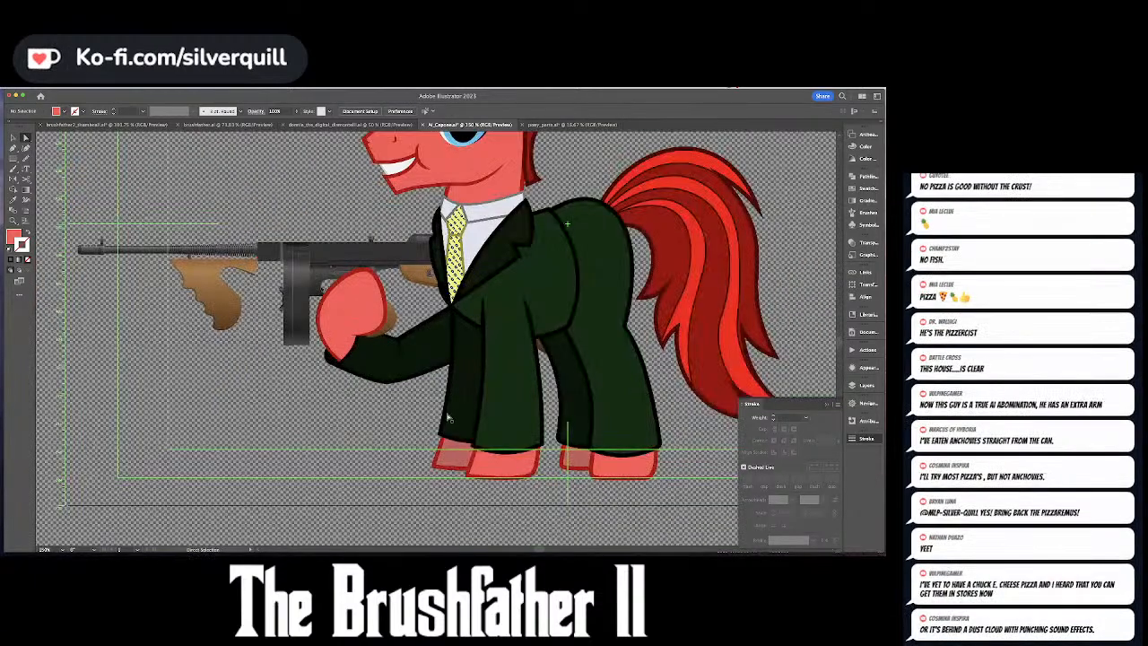
click(866, 385)
click(667, 363)
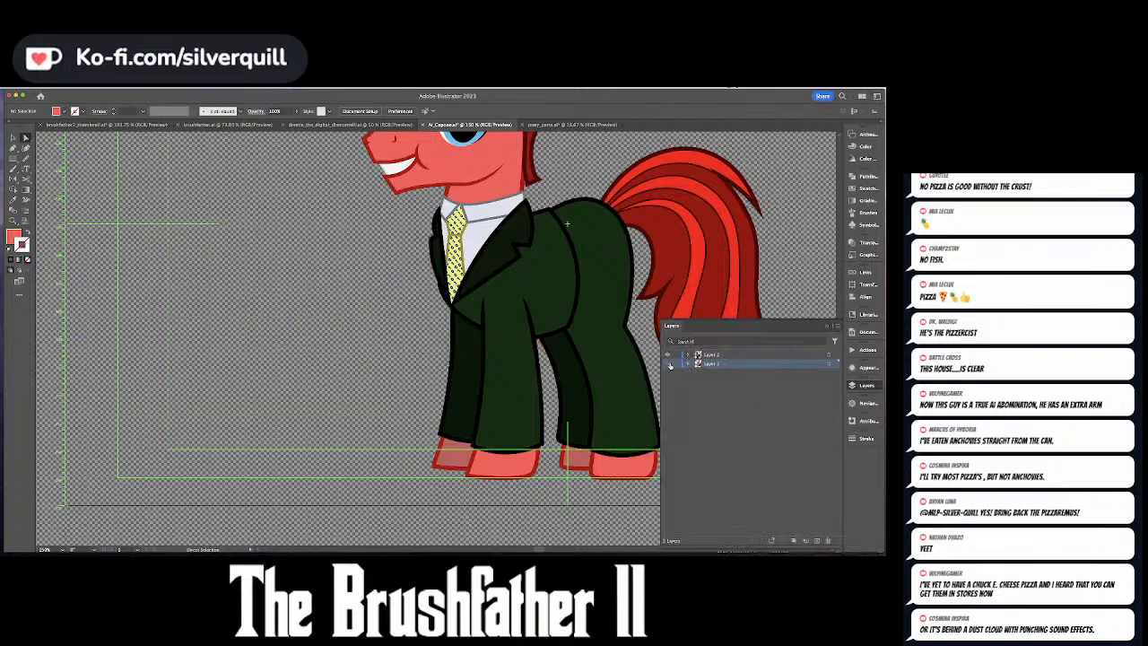
click(668, 362)
click(668, 356)
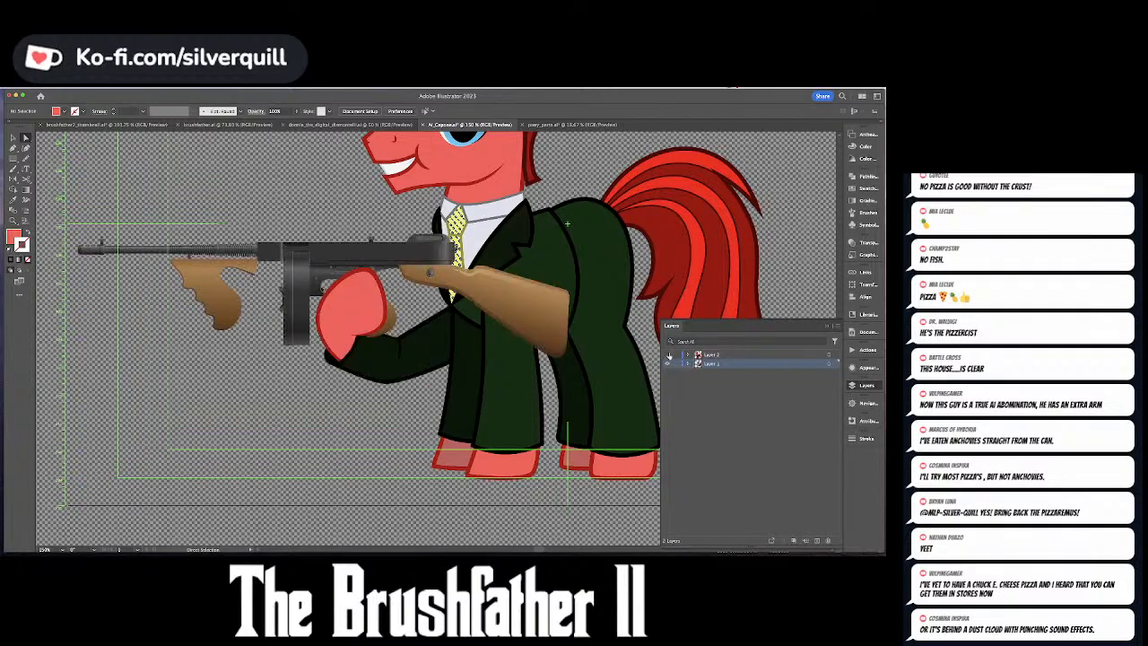
- Select the gun together with the bent foreleg, and send them to the back behind the pony's suited body
key(v)
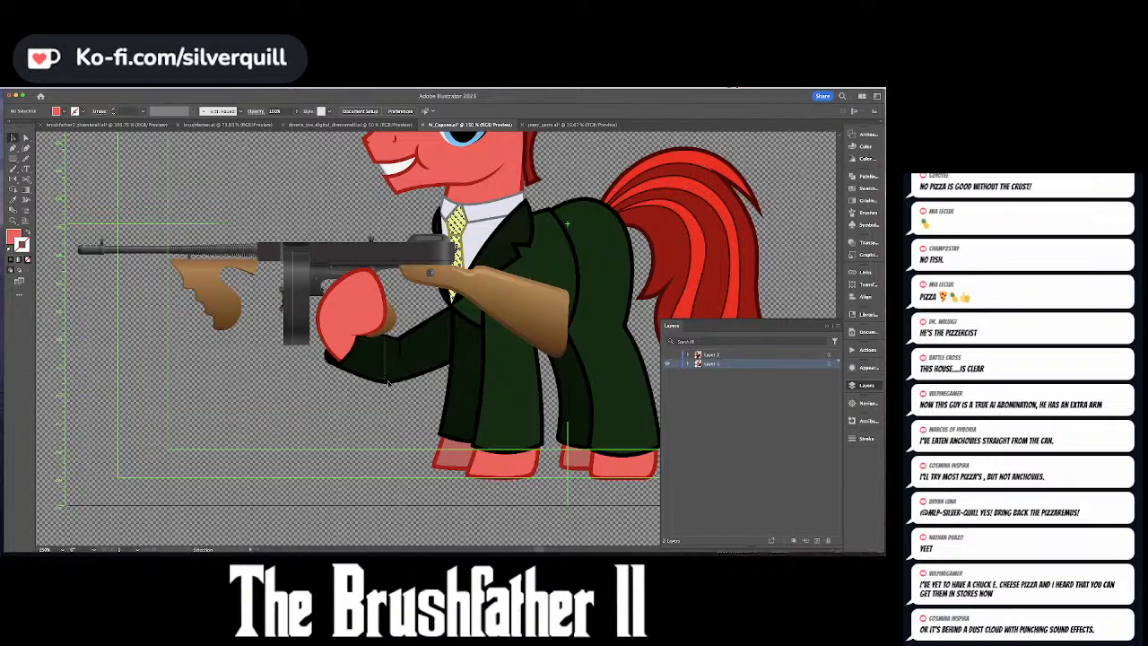
drag(384, 343, 409, 403)
key(super+shift+bracketleft)
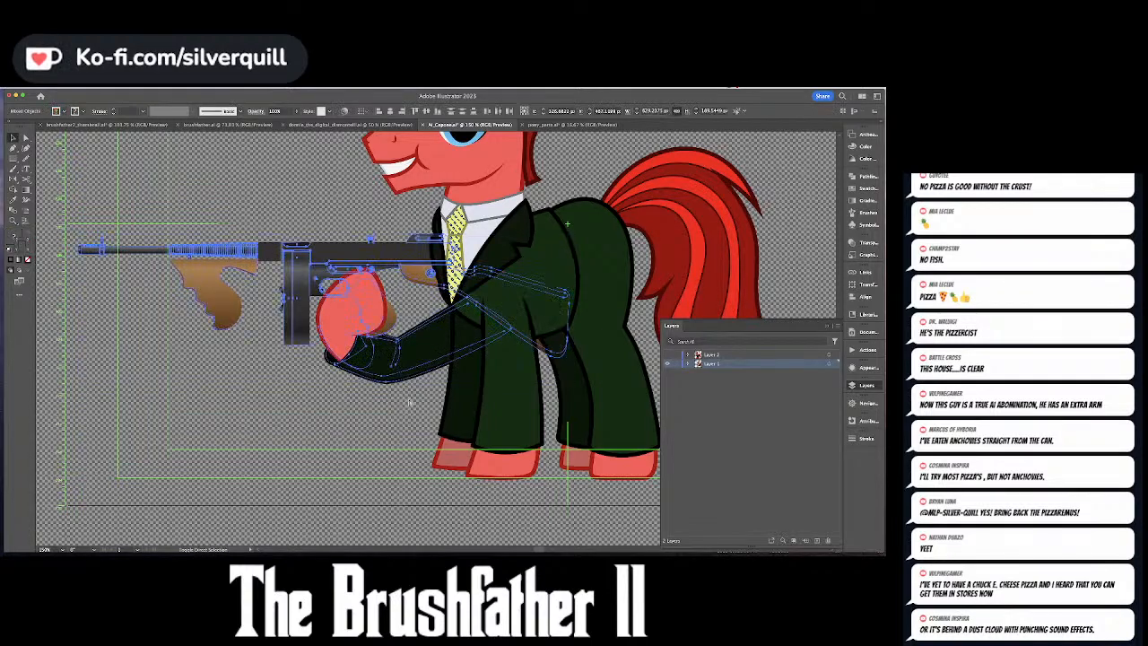
click(409, 403)
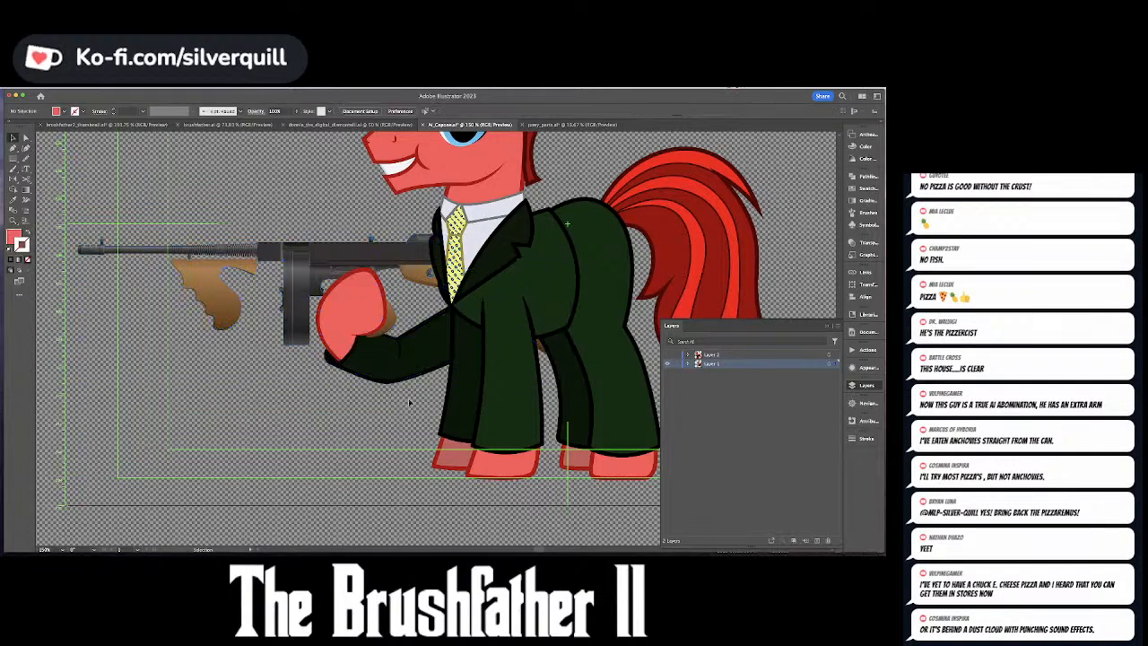
scroll(410, 403, up, 3)
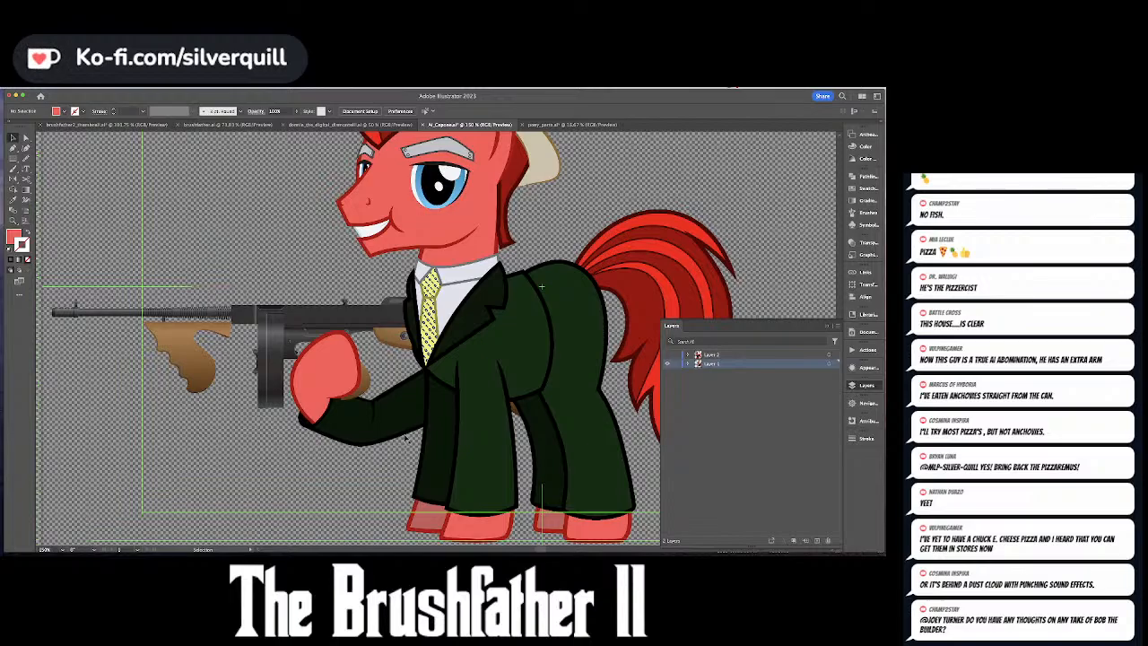
key(ctrl+minus)
key(ctrl+minus)
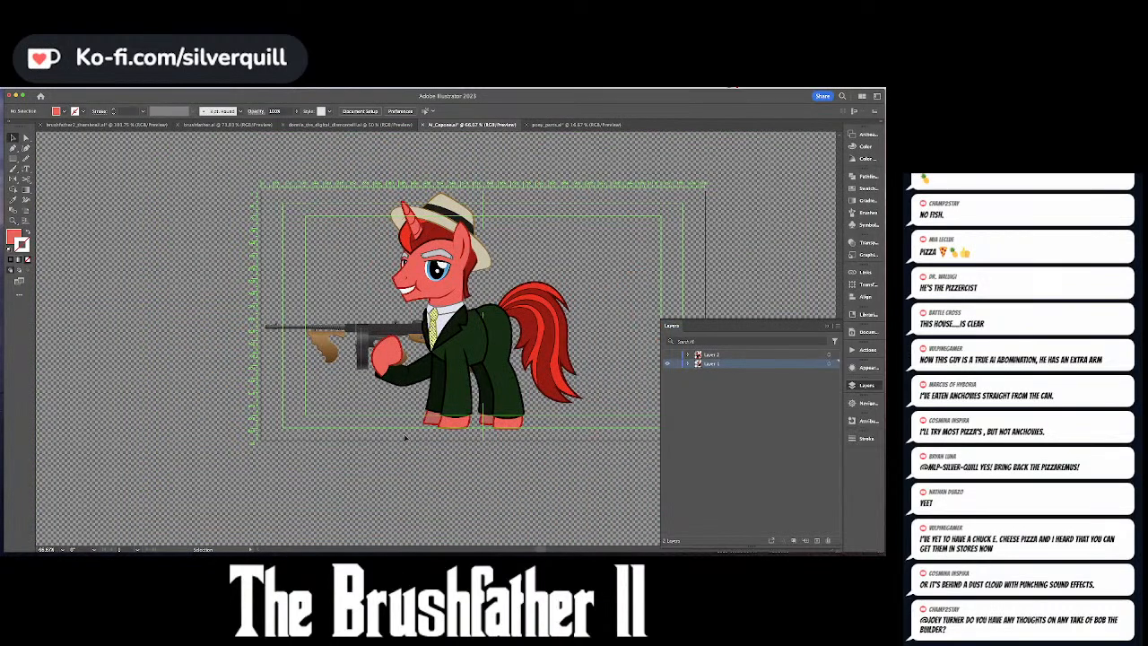
- Place the two doodle images captioned "oh no, boomer moment" and "it's like looking in a mirror" on the canvas below the artboard
scroll(533, 272, right, 3)
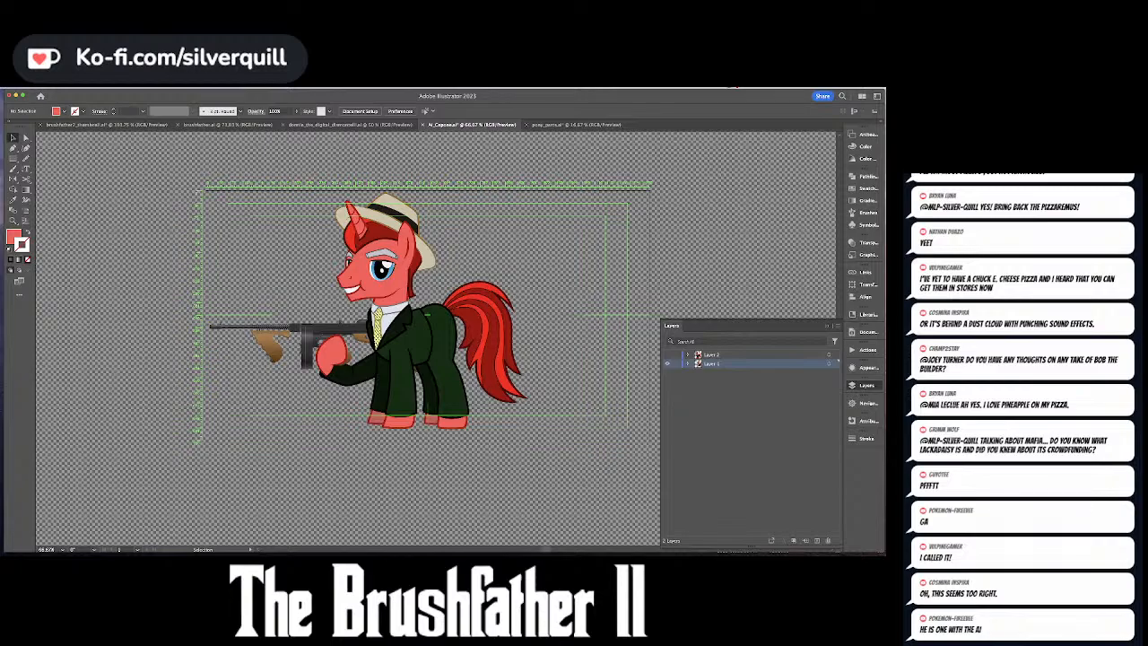
key(super+Tab)
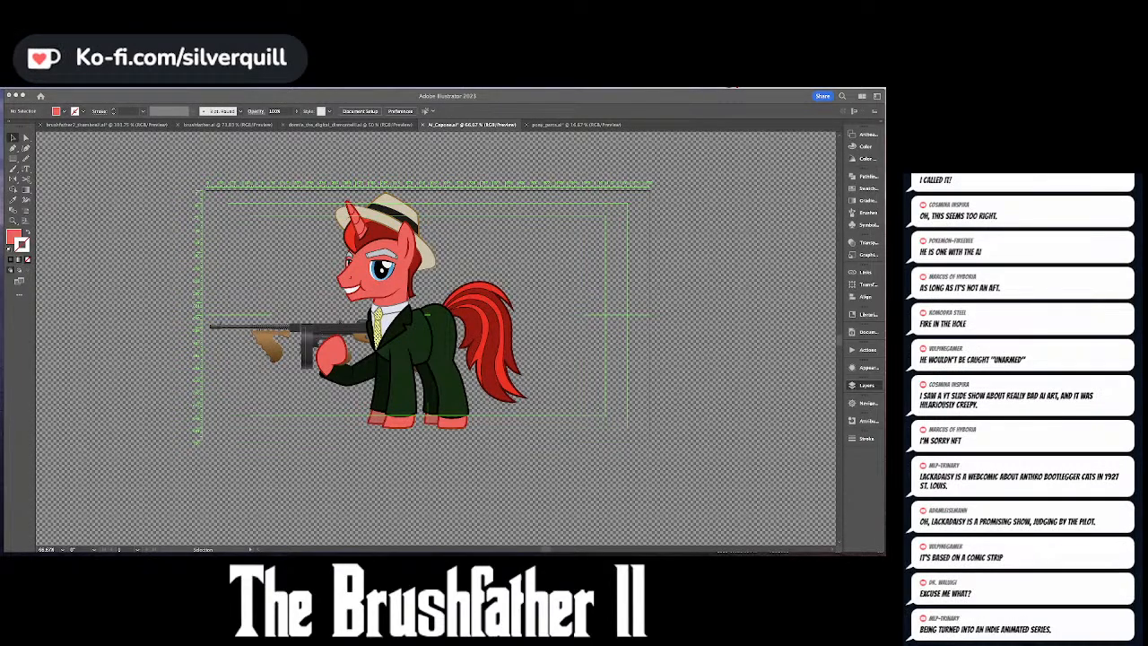
key(super+Tab)
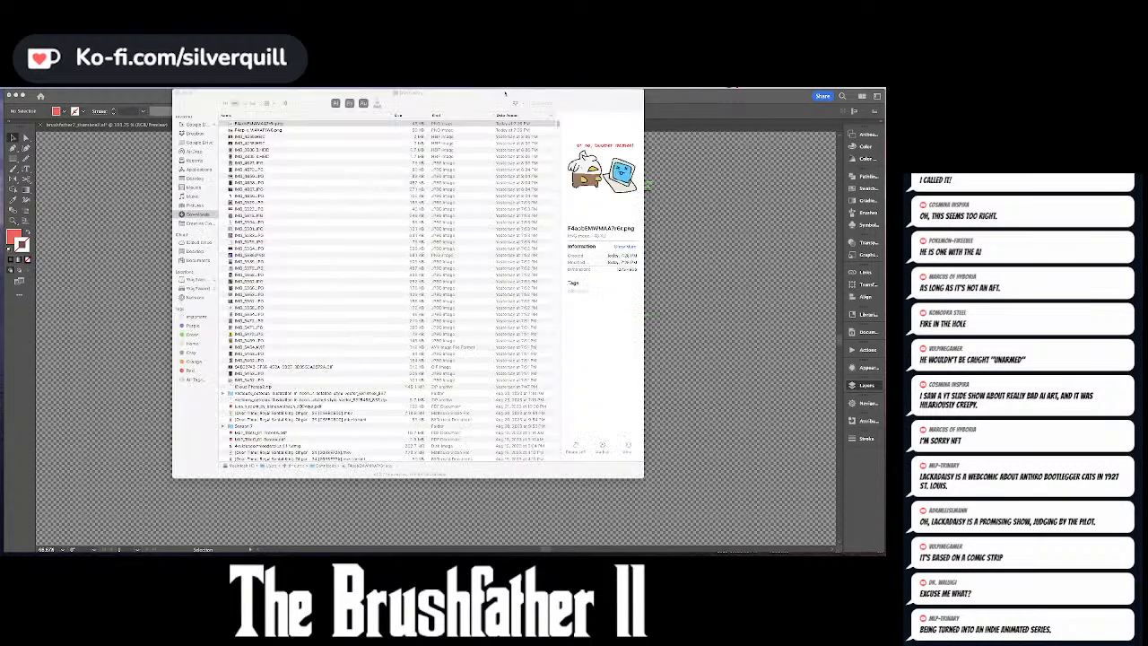
drag(505, 94, 527, 94)
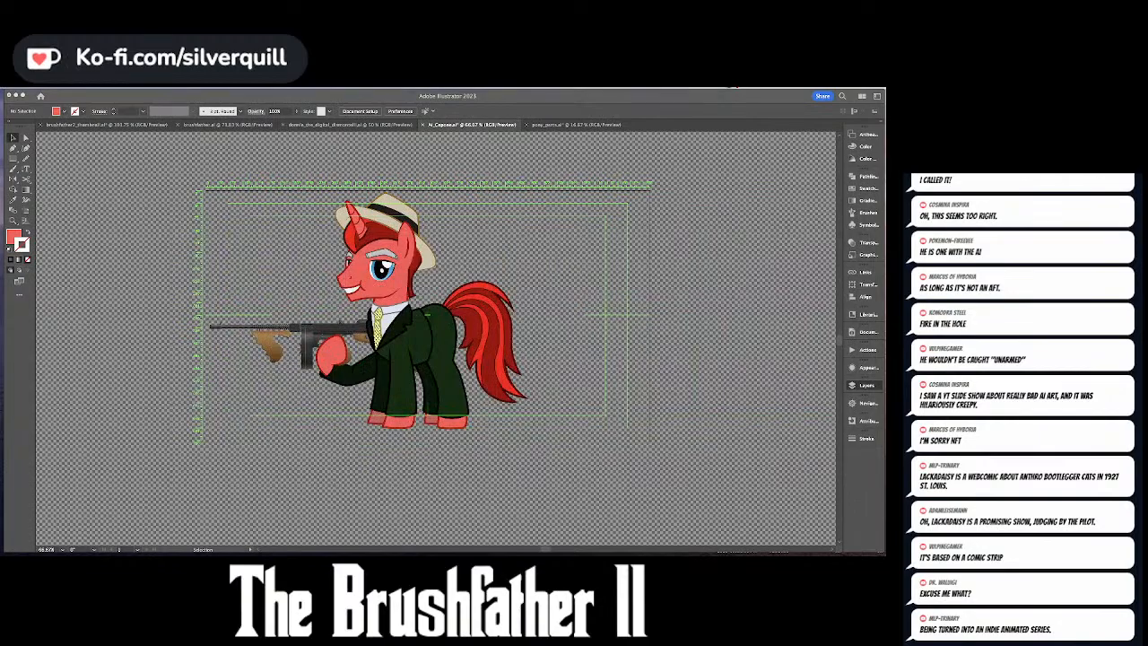
key(F7)
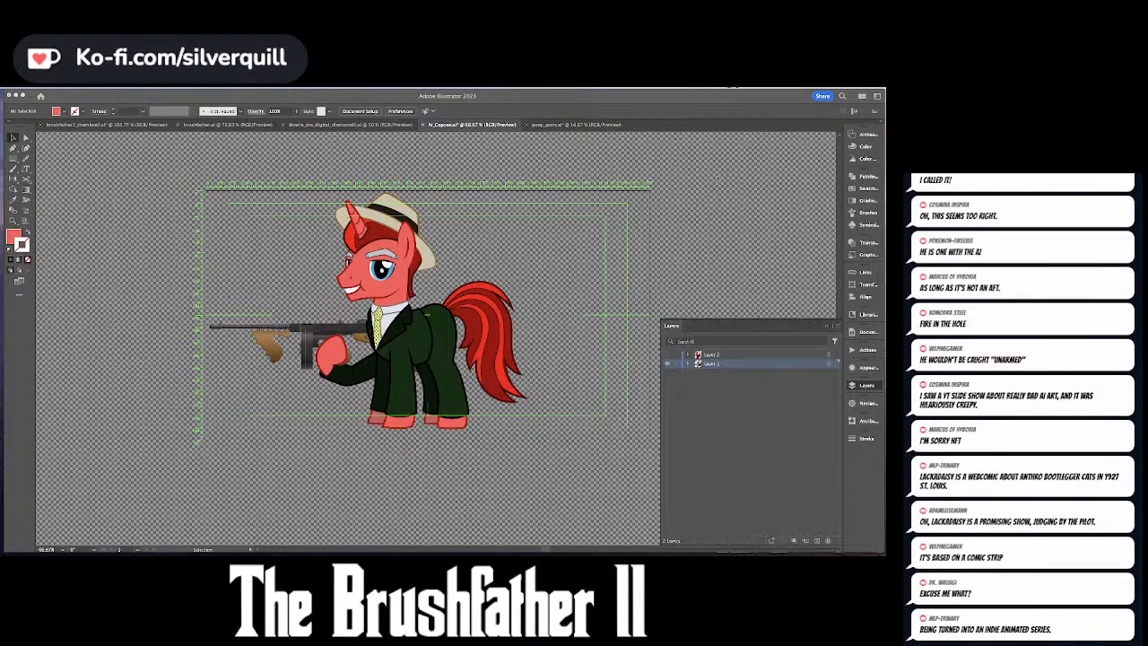
key(ctrl+minus)
key(super+minus)
key(super+minus)
key(super+plus)
key(super+plus)
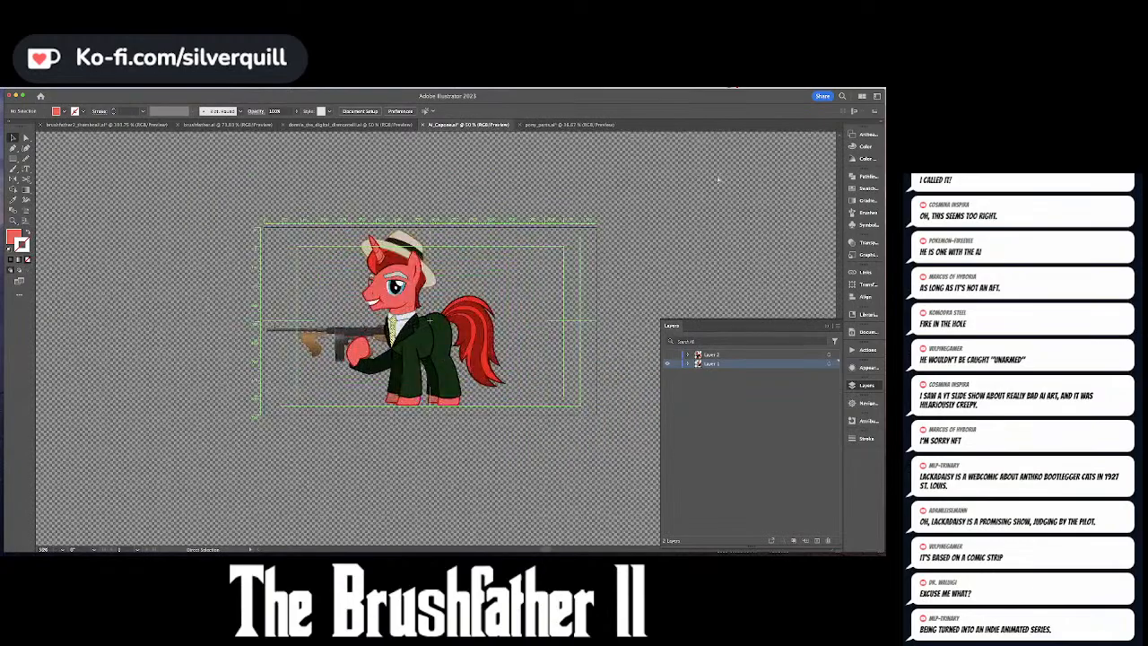
key(space)
drag(721, 186, 720, 163)
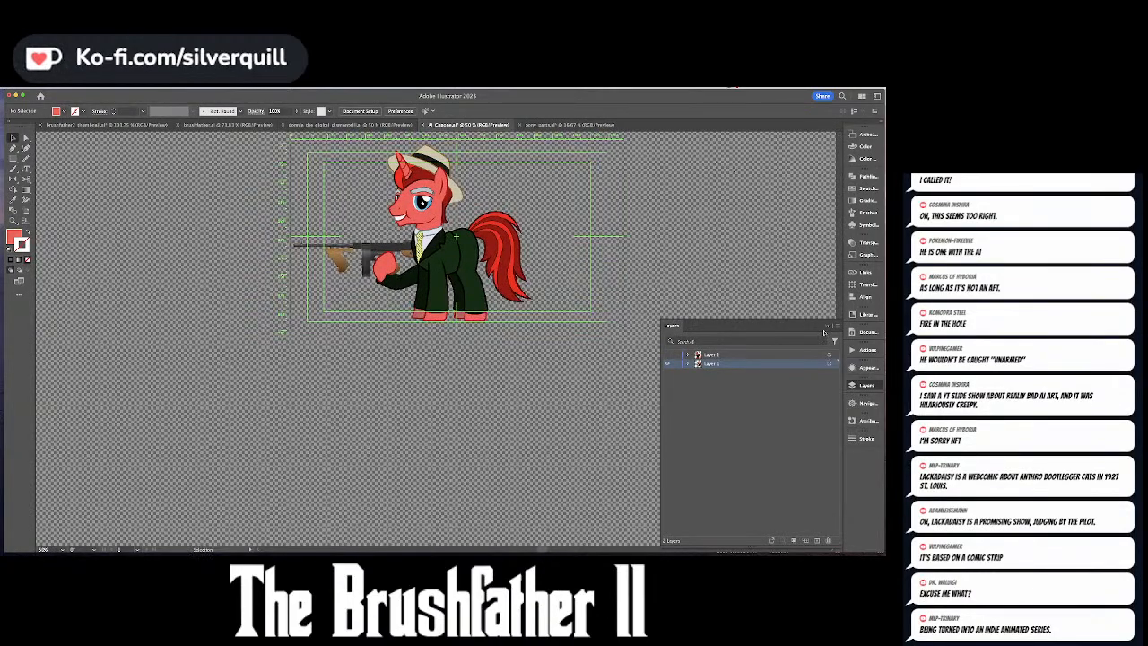
click(827, 326)
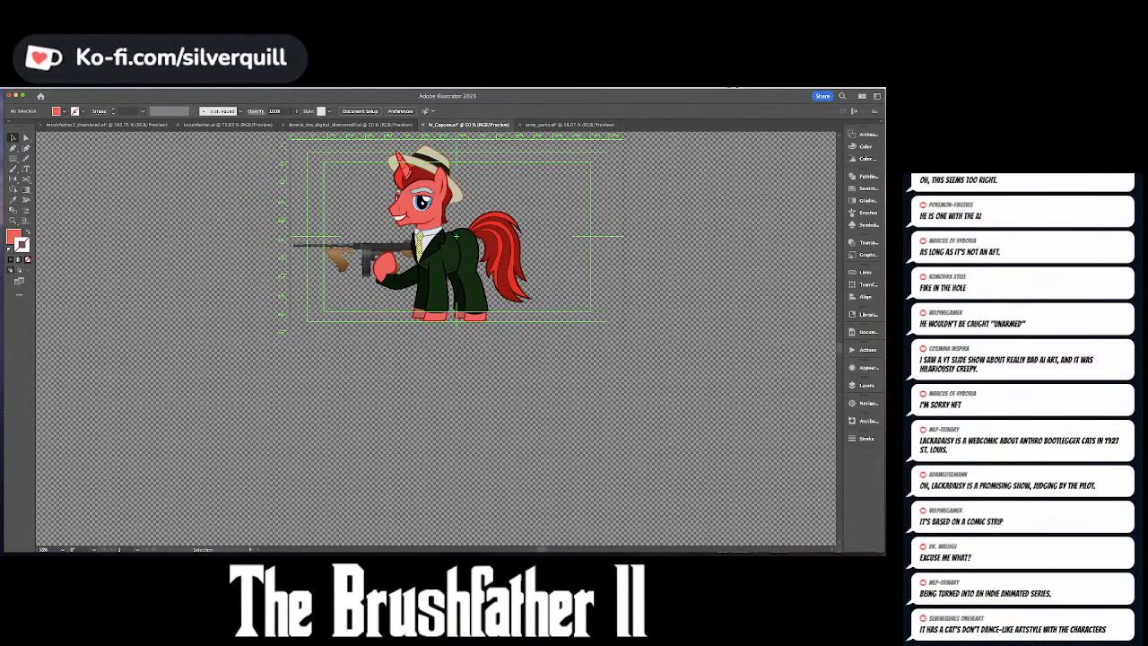
key(super+alt+3)
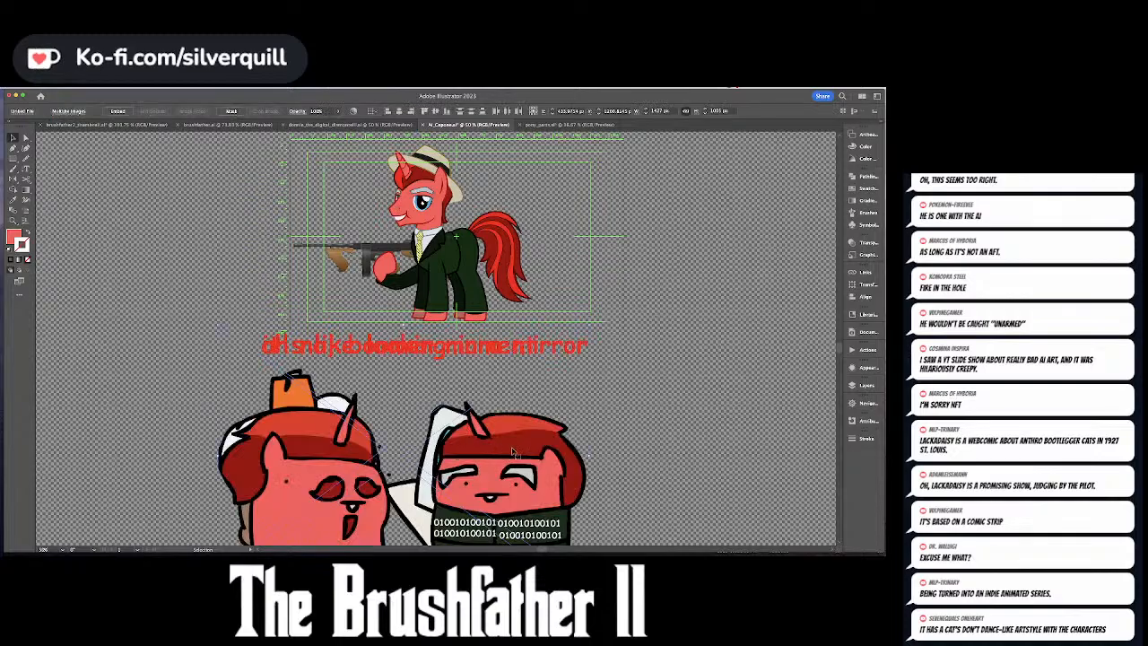
key(space)
drag(685, 470, 689, 351)
click(689, 351)
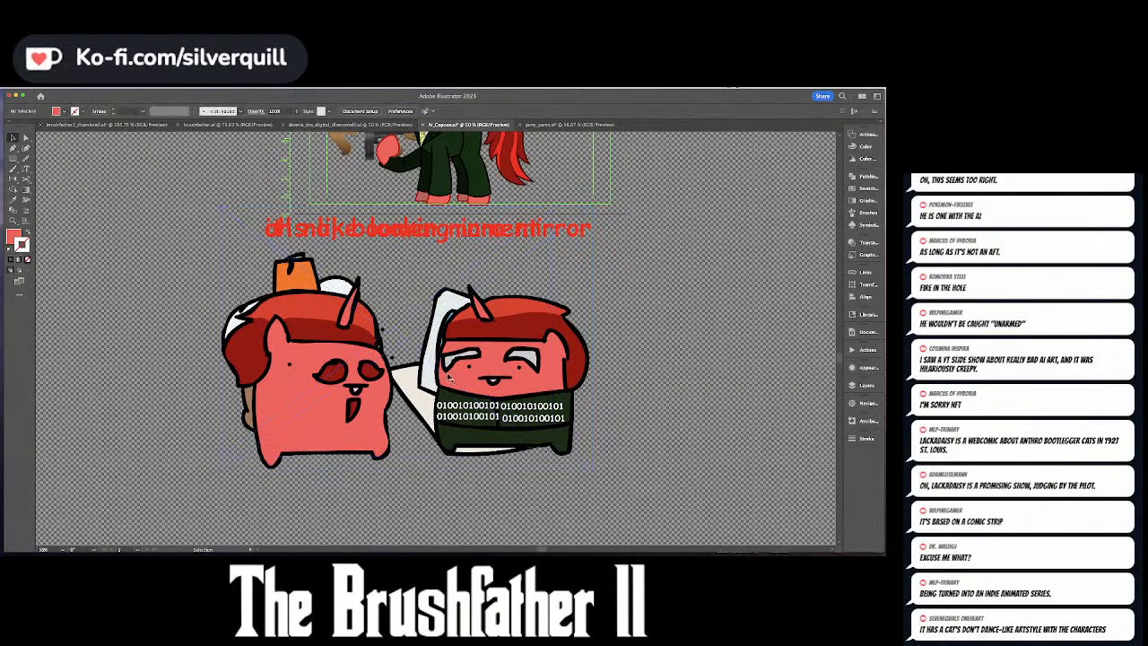
- Move the two overlapping doodle images apart so they sit side by side below the artboard
drag(452, 378, 612, 378)
drag(388, 359, 172, 360)
key(space)
drag(280, 313, 314, 347)
click(194, 200)
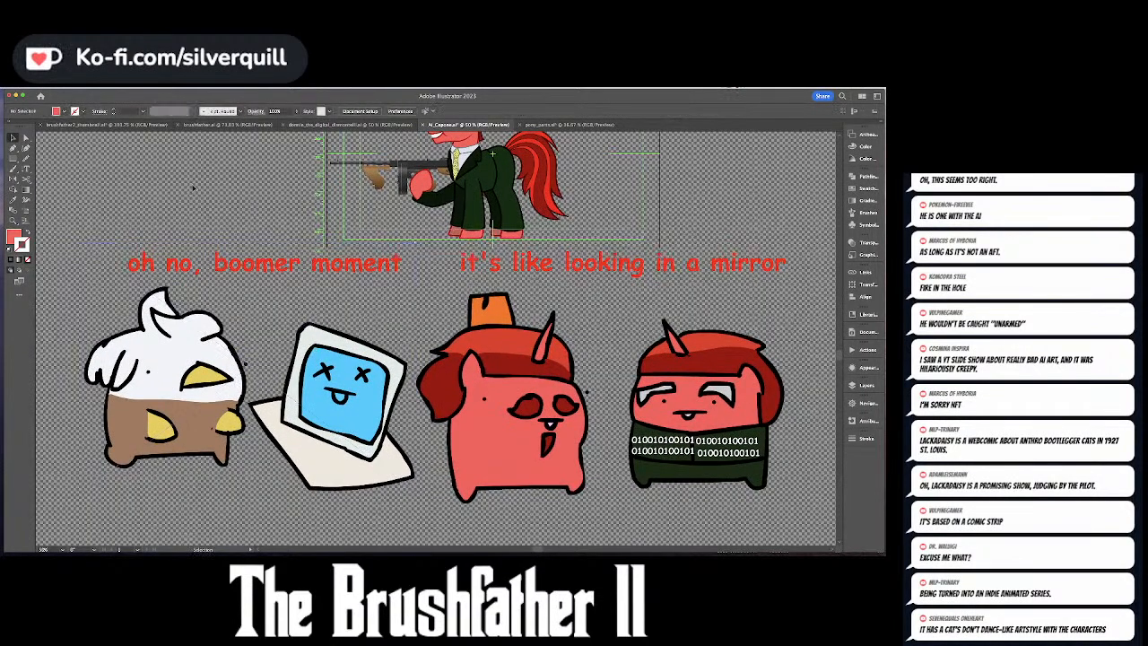
- Hide the transparency grid to view the doodle images on a plain background, and show the grid again
key(ctrl+shift+d)
mouse_move(208, 186)
mouse_down()
mouse_move(185, 188)
mouse_move(193, 179)
mouse_up()
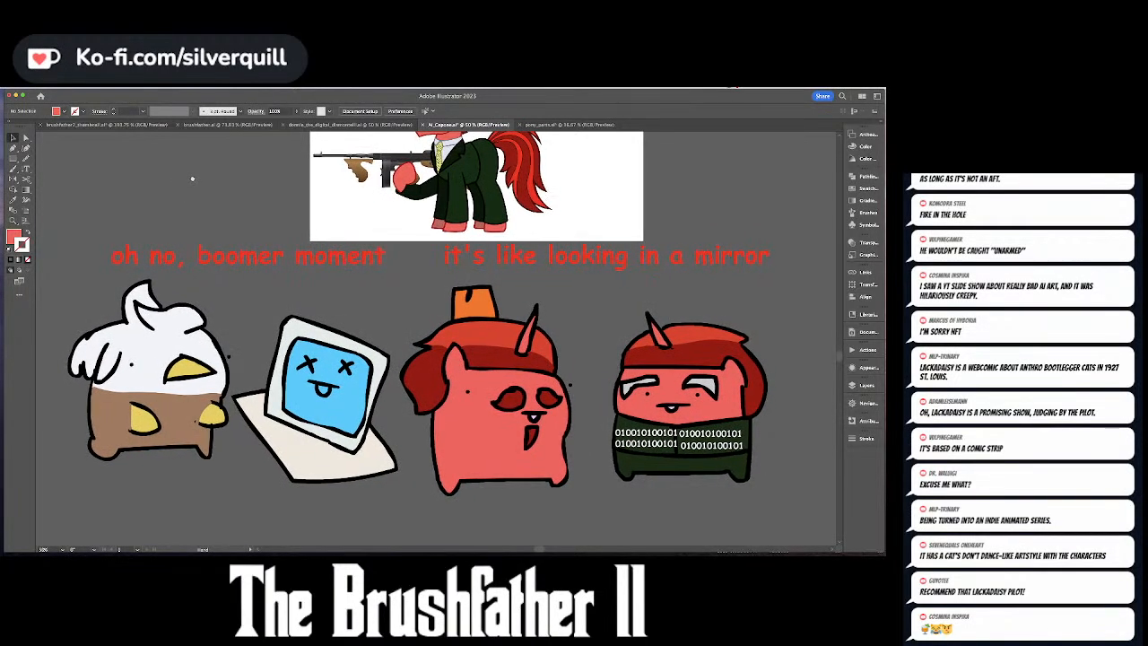
drag(193, 179, 191, 178)
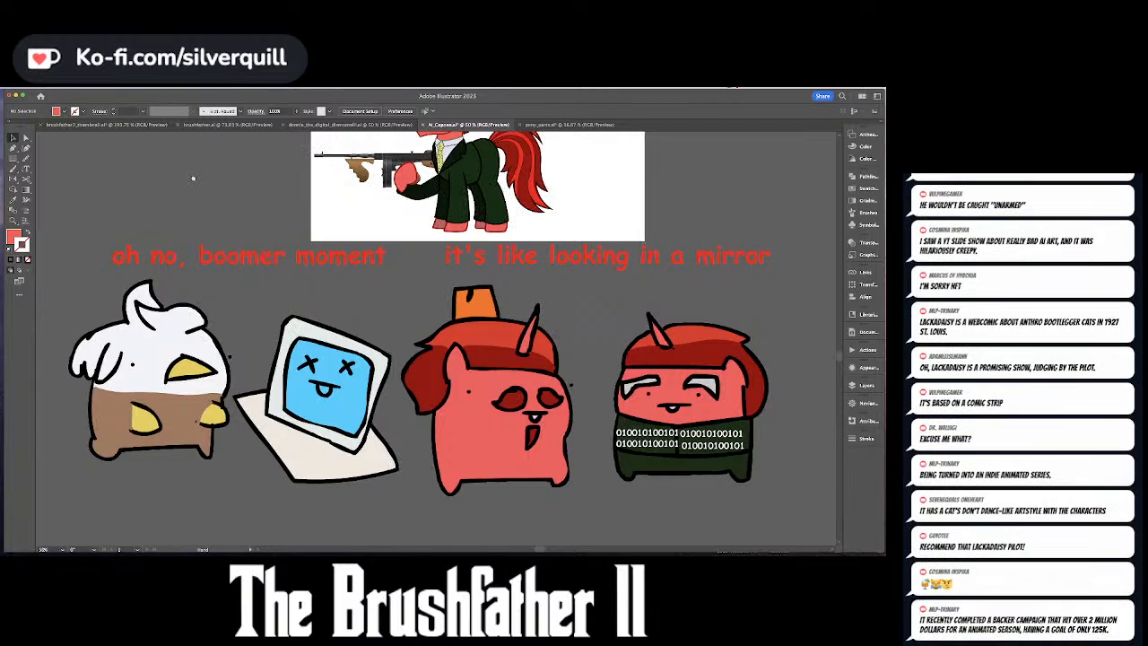
drag(193, 178, 191, 178)
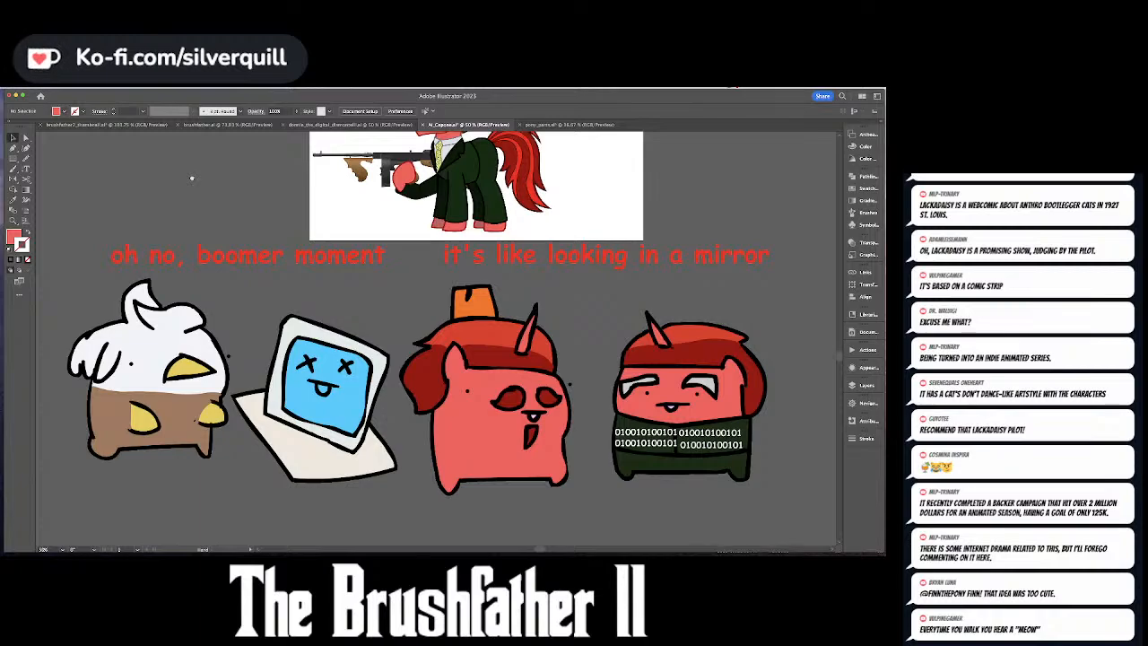
key(super+shift+d)
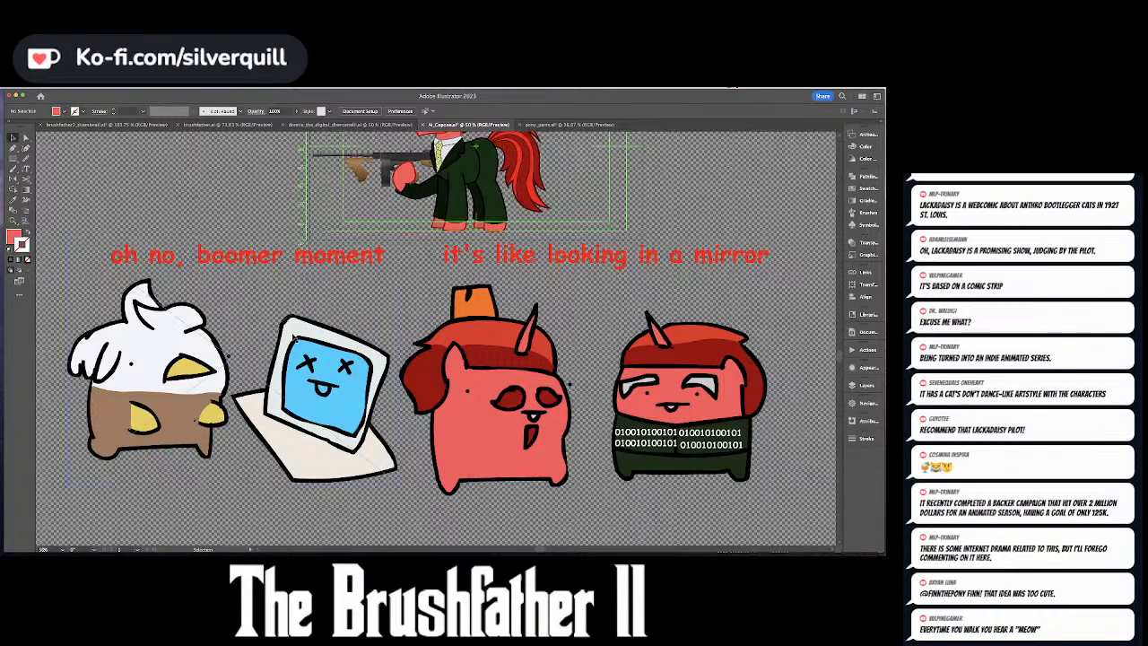
- Delete both doodle images below the gangster pony's artboard
click(294, 338)
shift+click(448, 359)
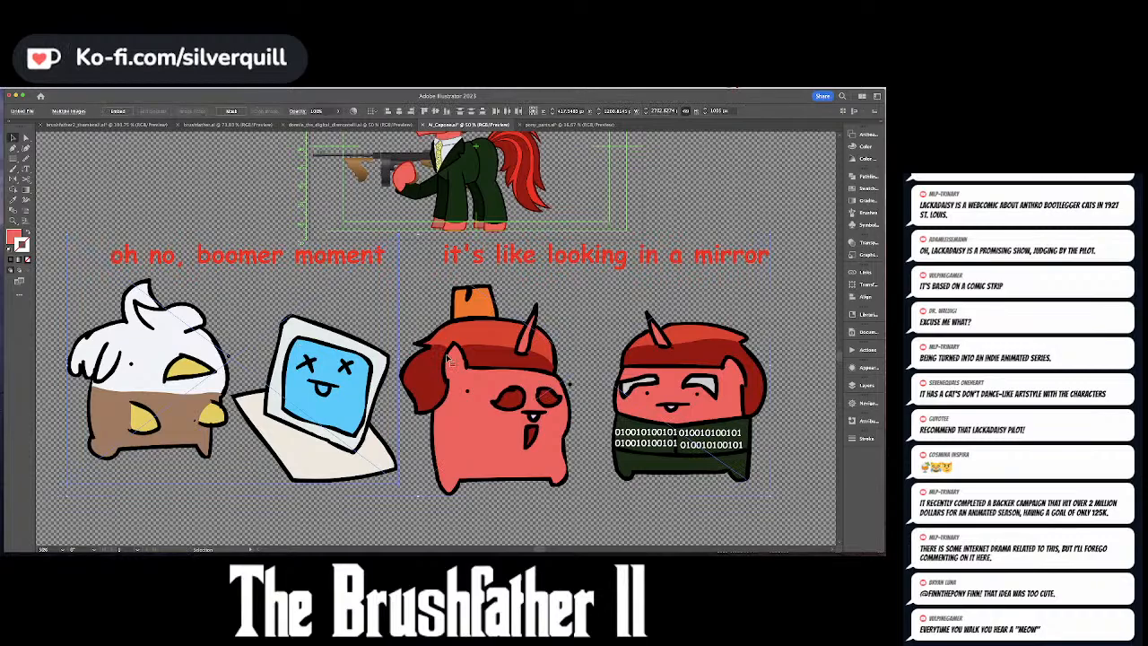
key(Delete)
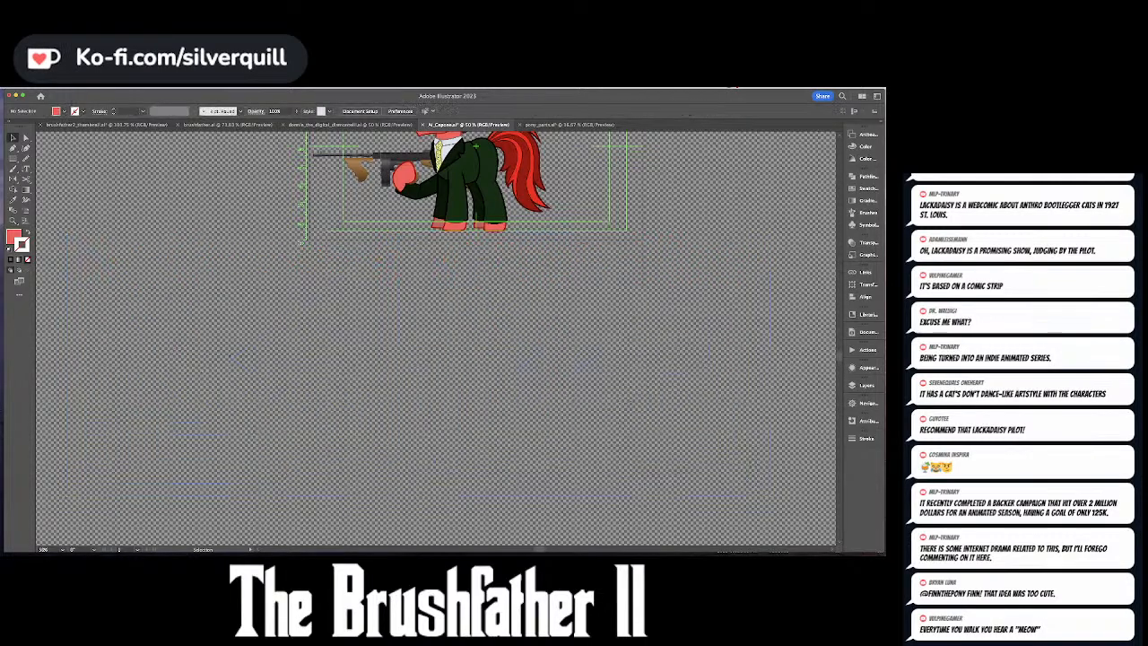
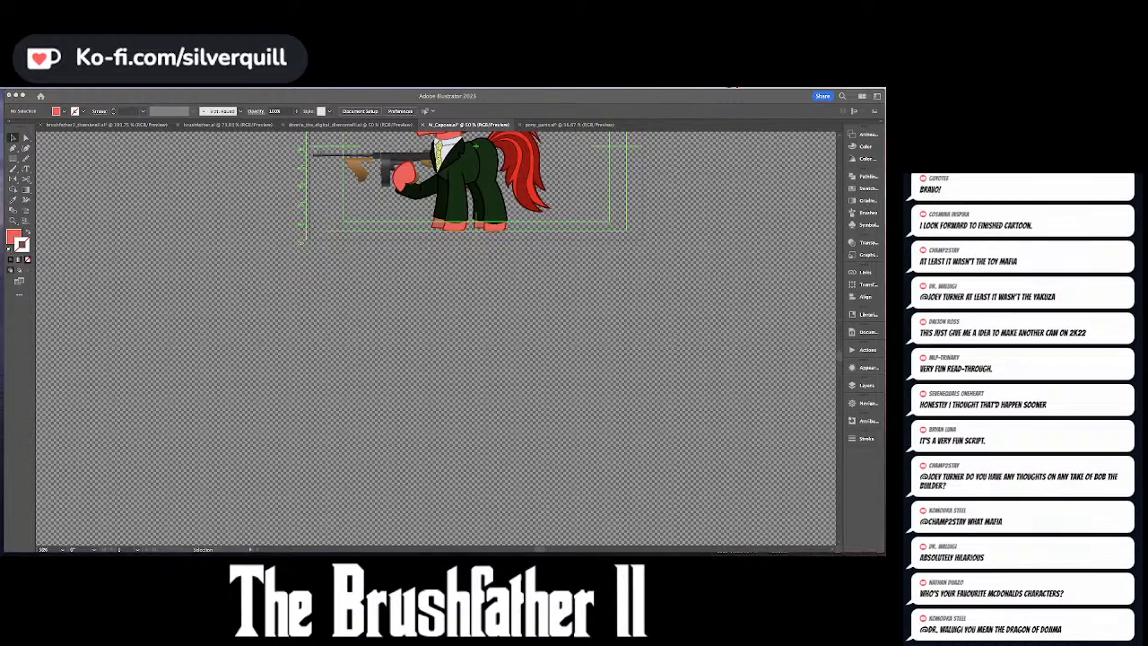
- Preview the whole gangster pony with its Thompson gun against the white artboard by hiding the transparency grid
drag(371, 299, 315, 462)
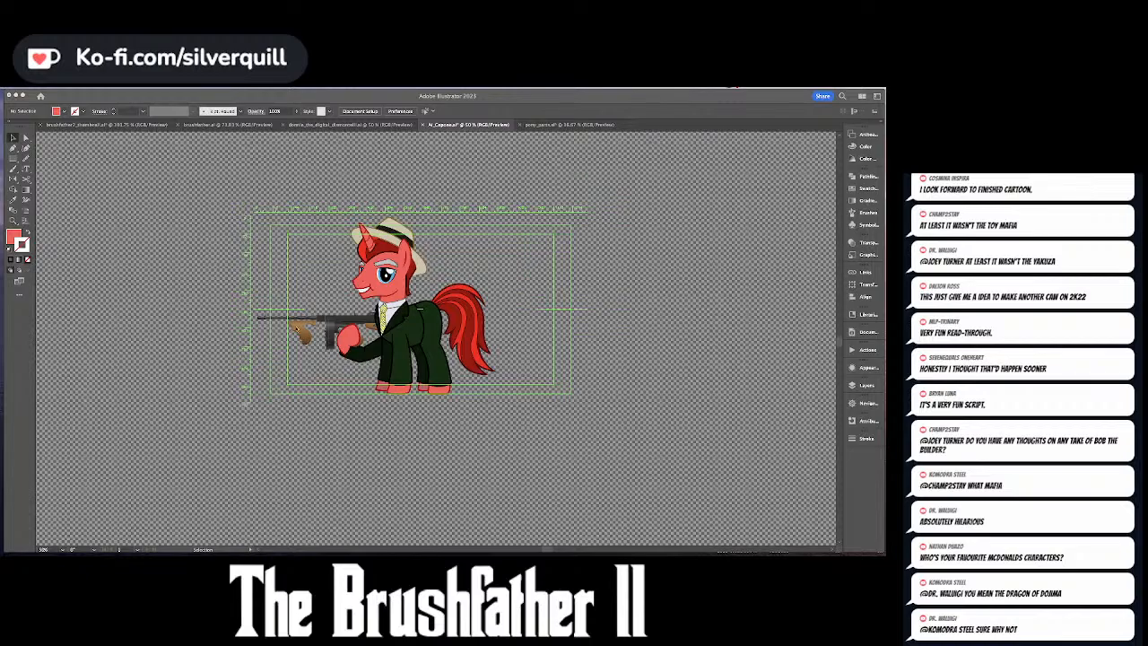
key(super+shift+d)
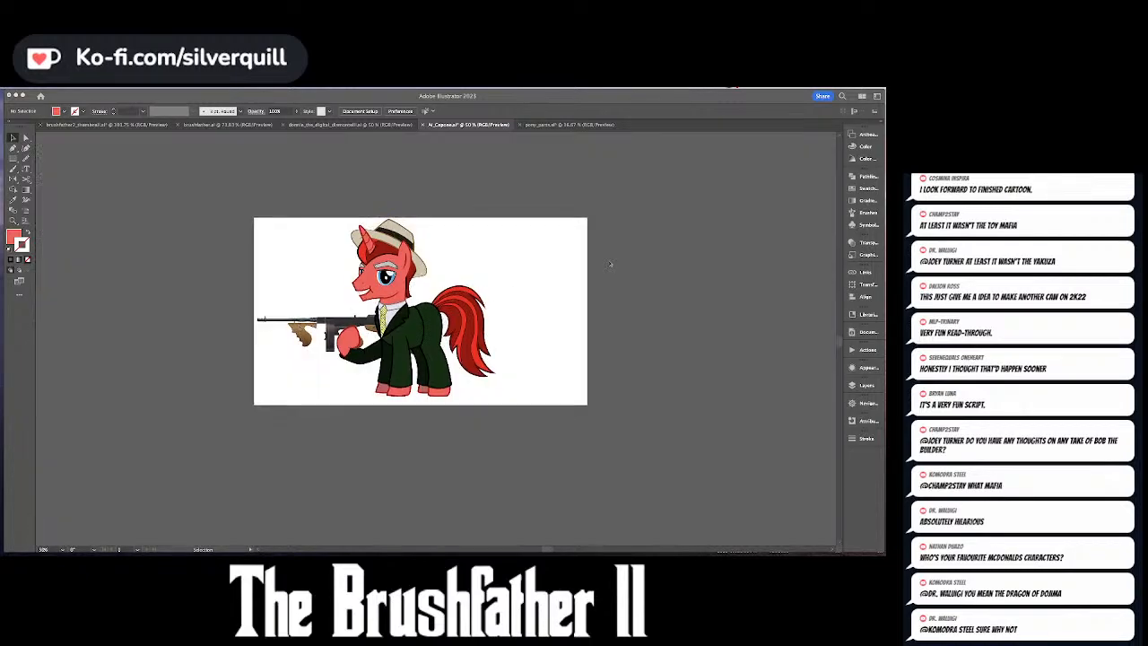
key(super+equal)
key(super+equal)
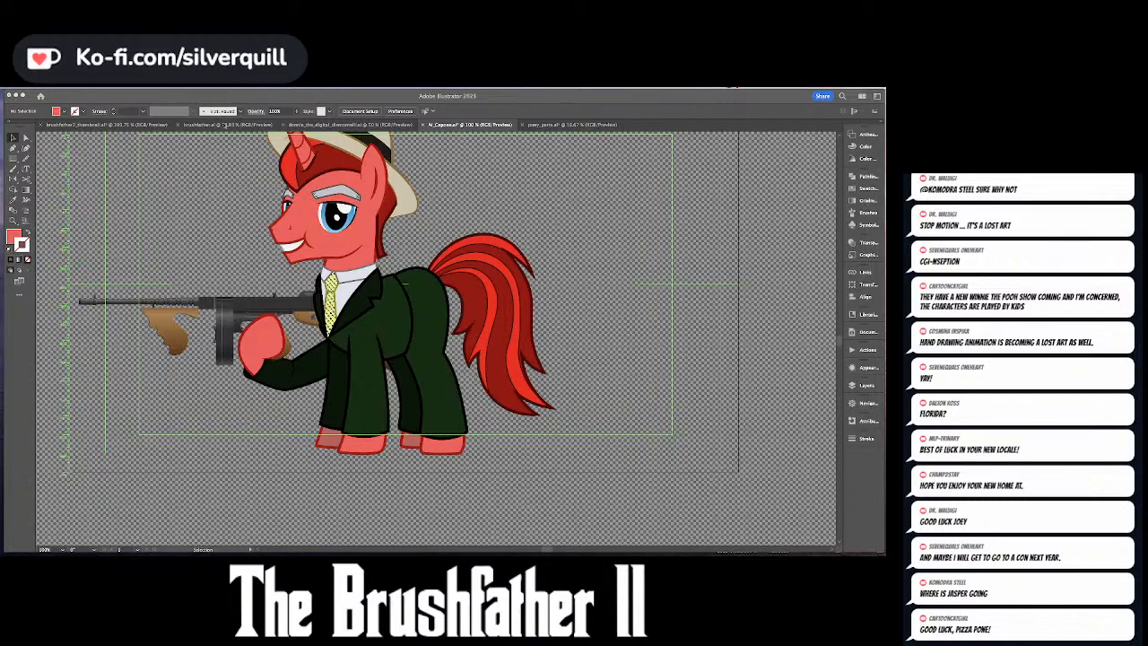
- Switch to the blue pony's document, delete the reference photo of the man in suspenders, and check the pony's outfit
click(327, 125)
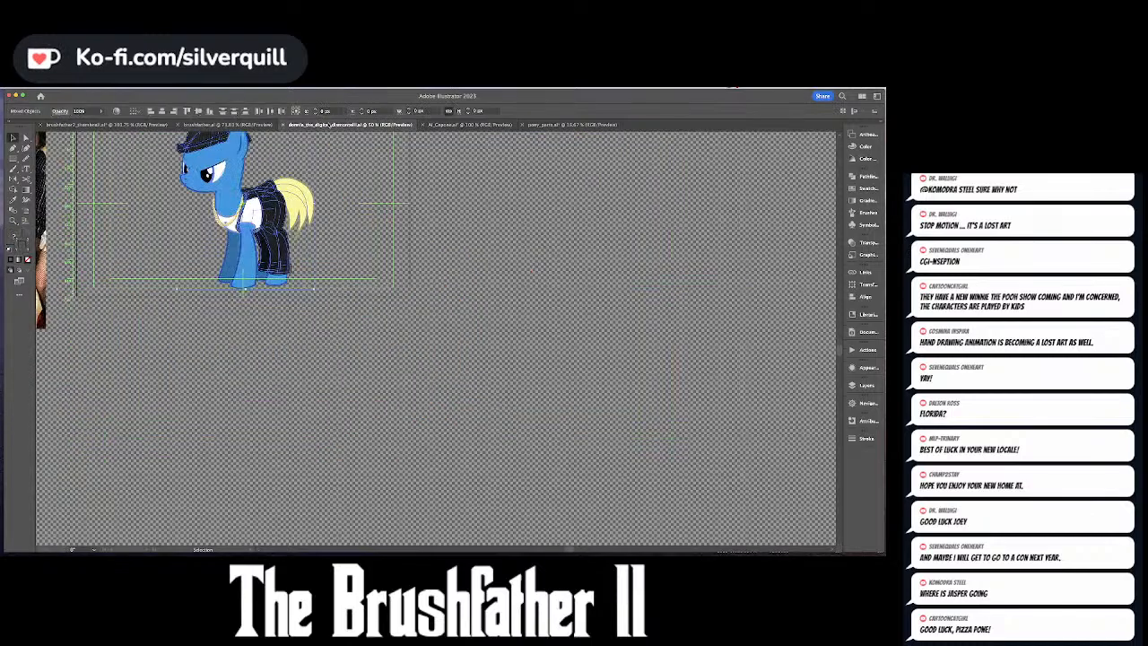
drag(392, 260, 571, 372)
click(203, 308)
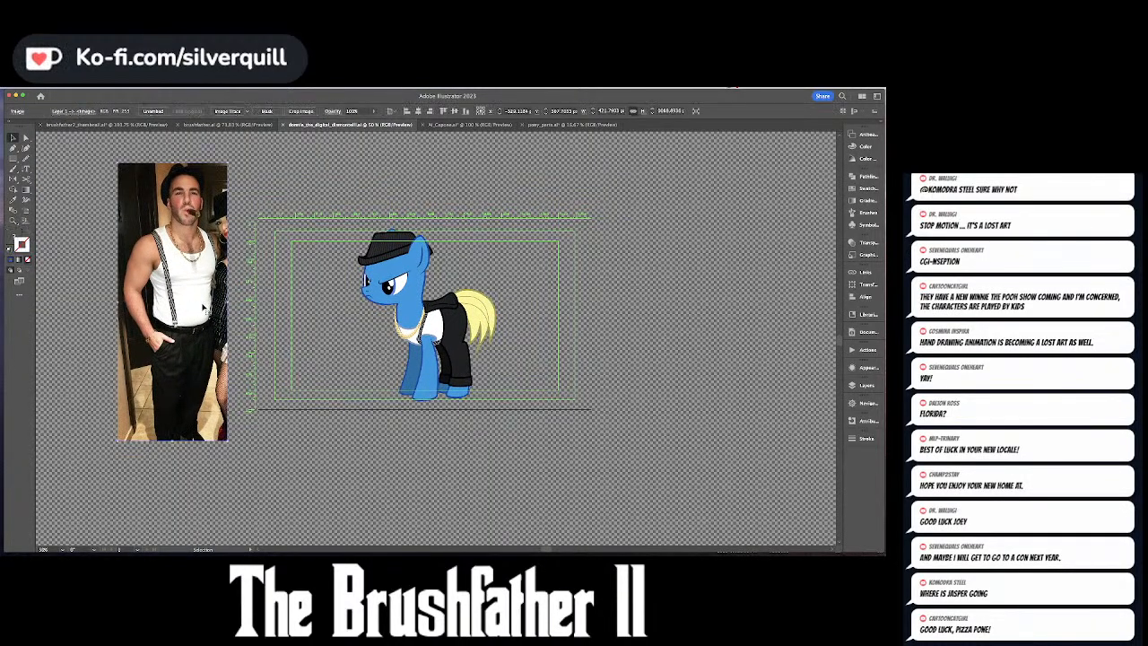
key(Delete)
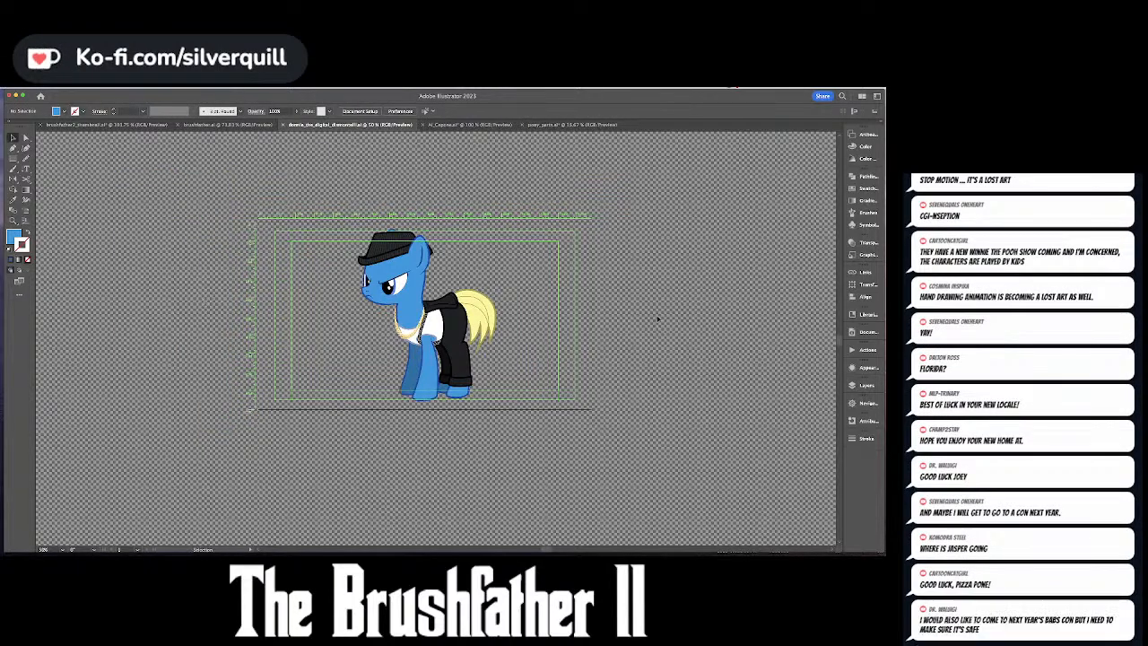
key(super+equal)
key(super+equal)
key(super+equal)
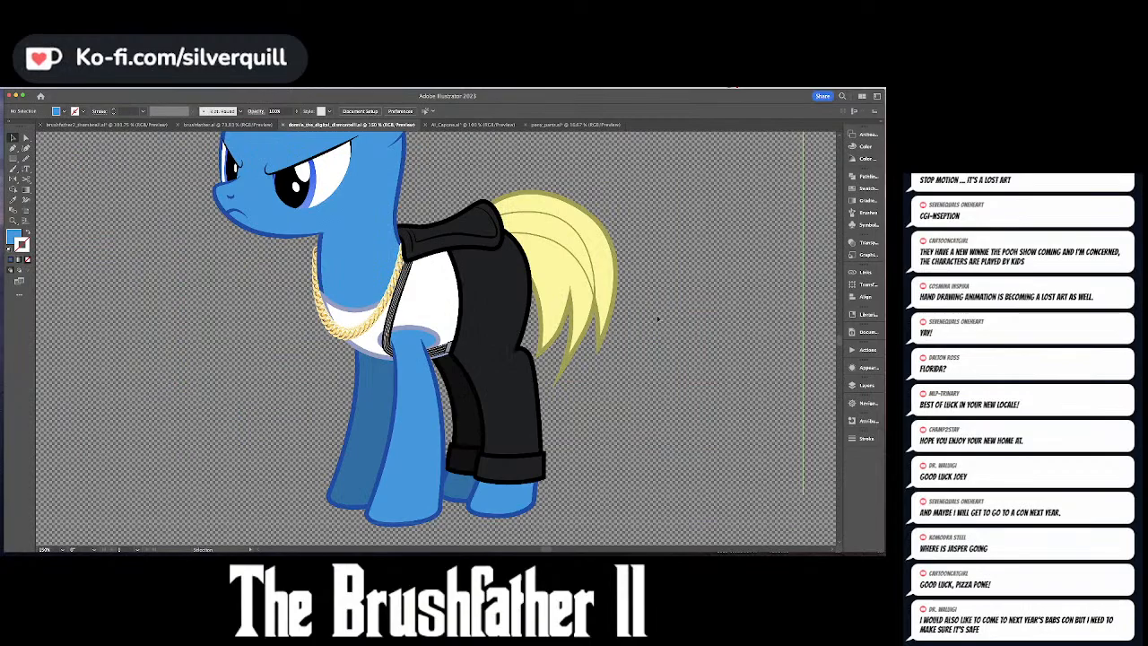
key(super+minus)
key(super+minus)
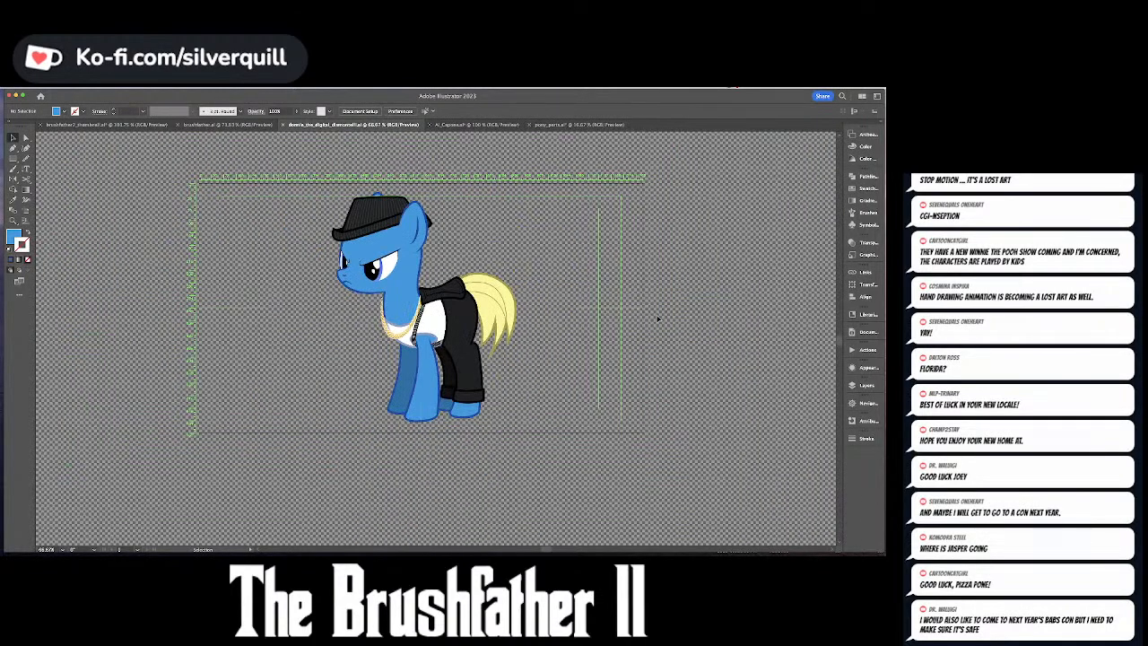
drag(544, 259, 500, 284)
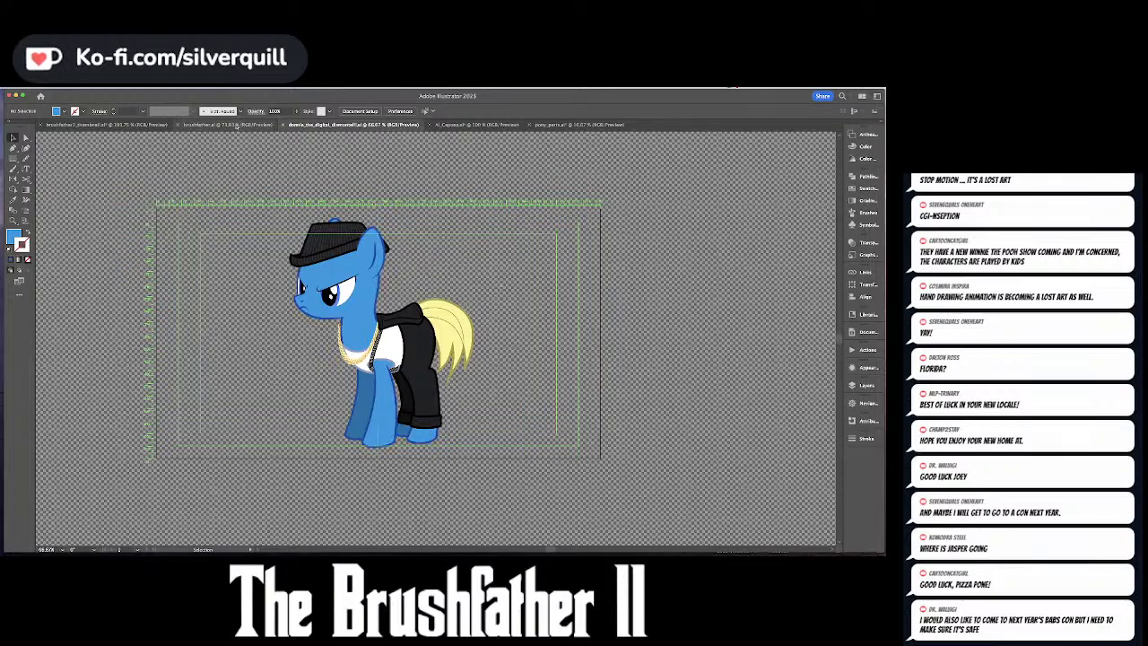
- In the brushfather document, recolor both of the suited griffon's eyelids from the head's sampled white to light gray DDDDDD
click(232, 125)
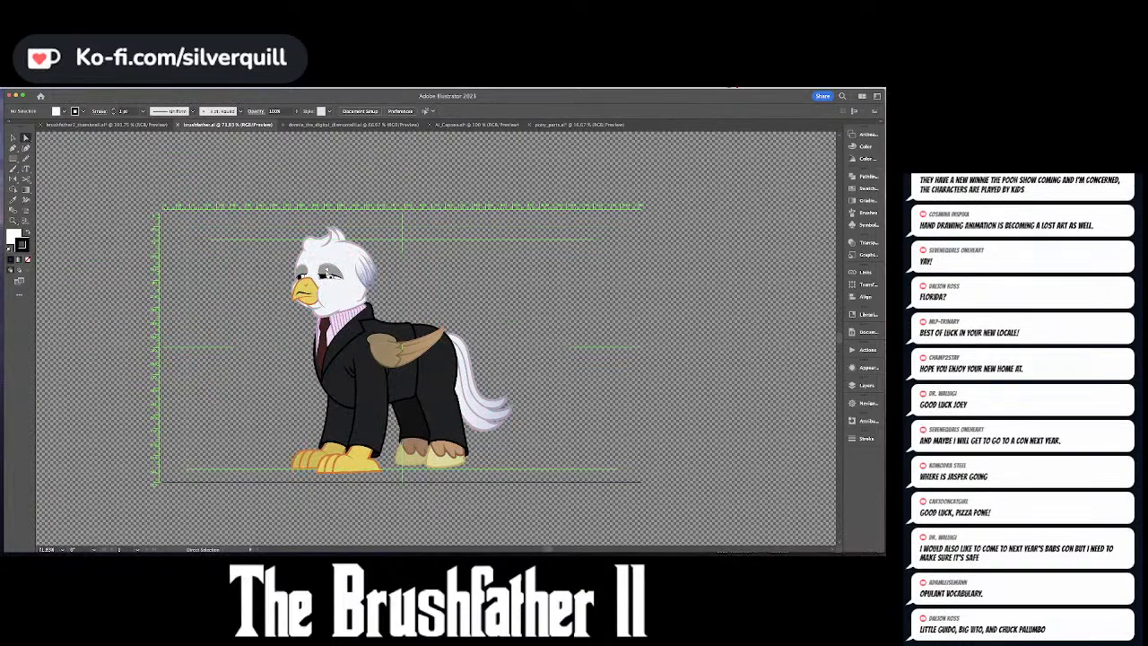
click(322, 269)
shift+click(301, 271)
key(i)
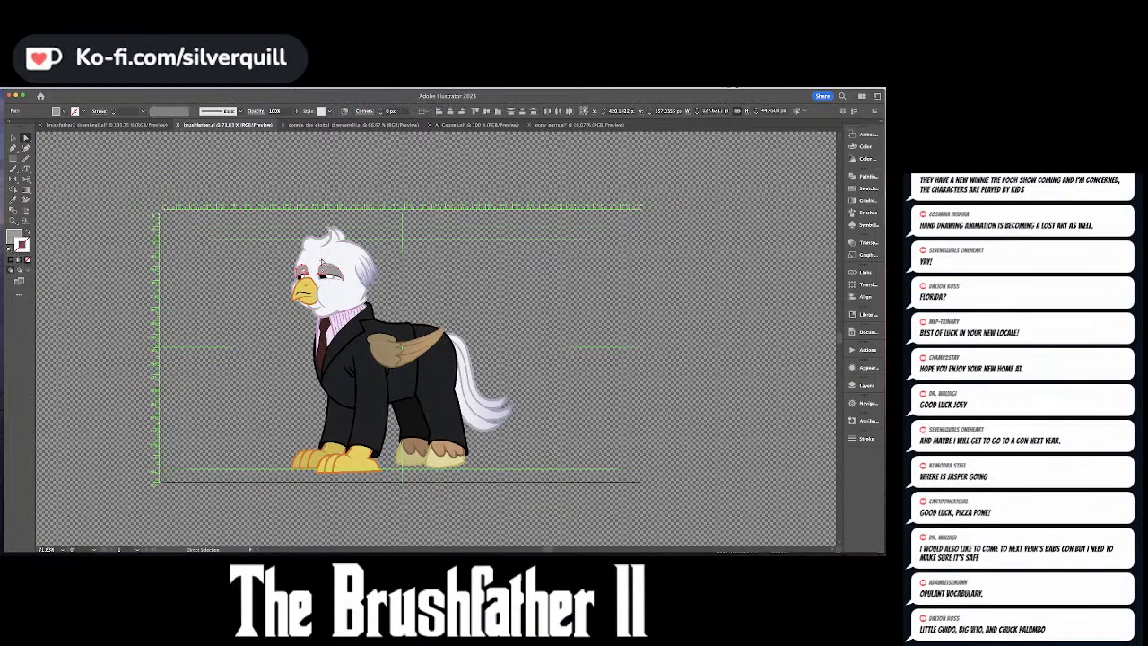
click(332, 254)
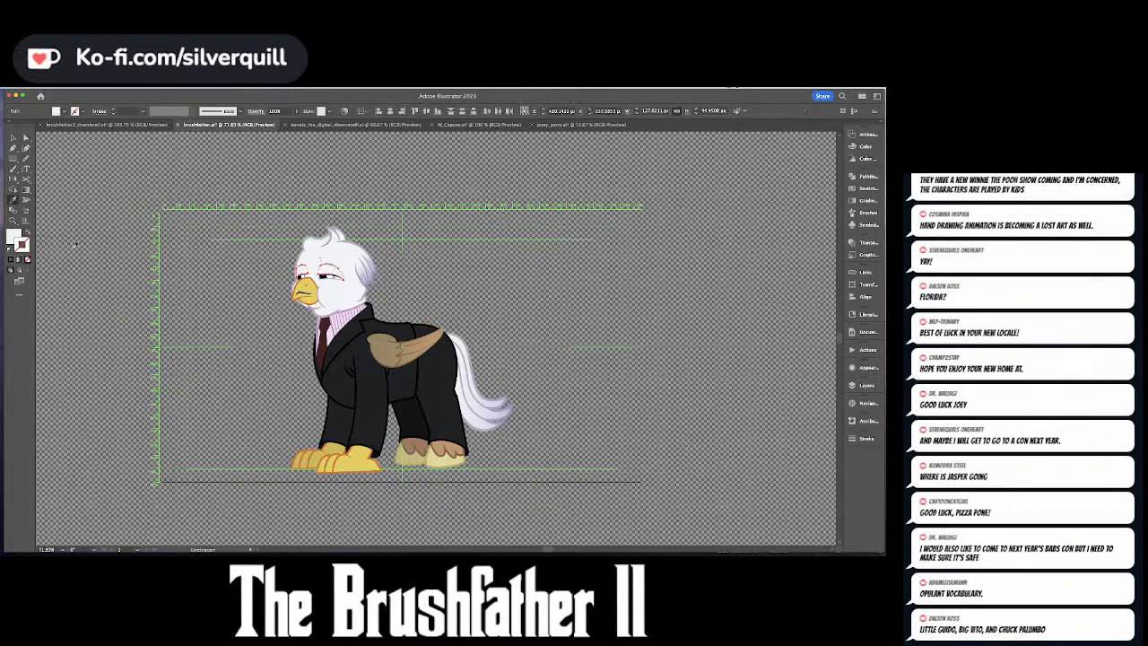
double_click(15, 237)
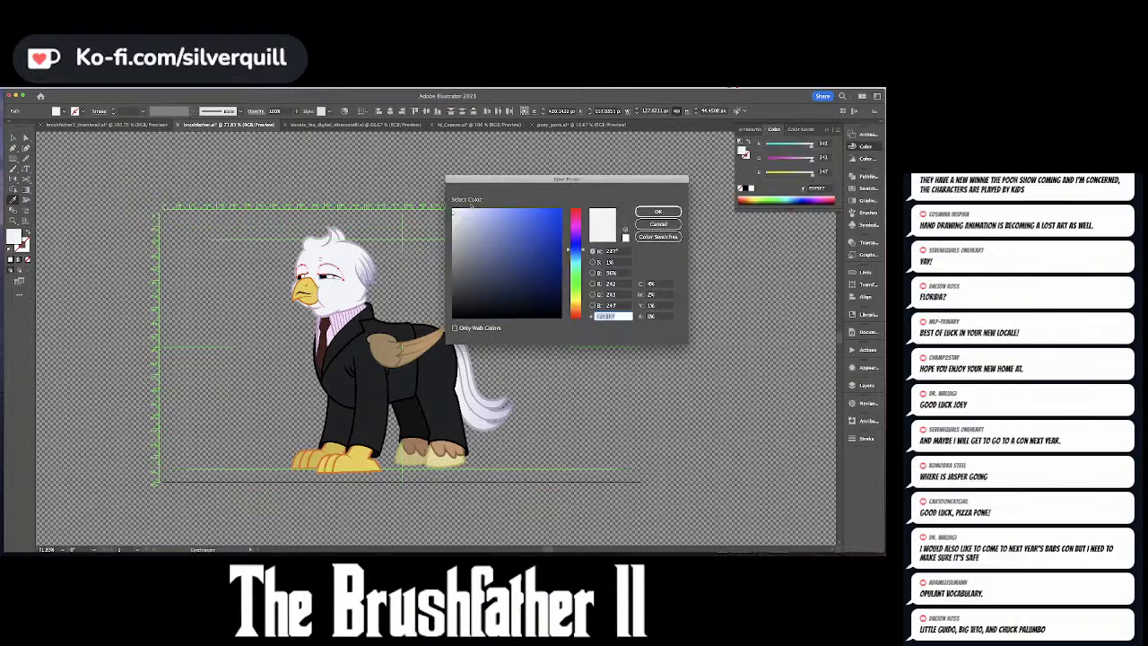
click(453, 221)
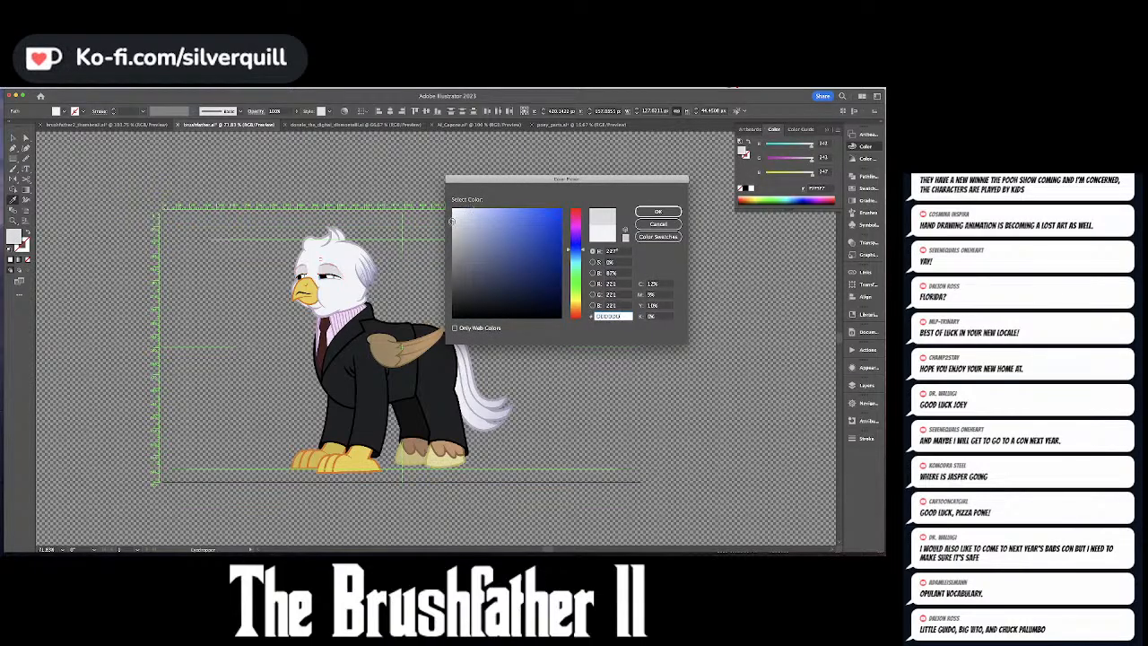
key(Return)
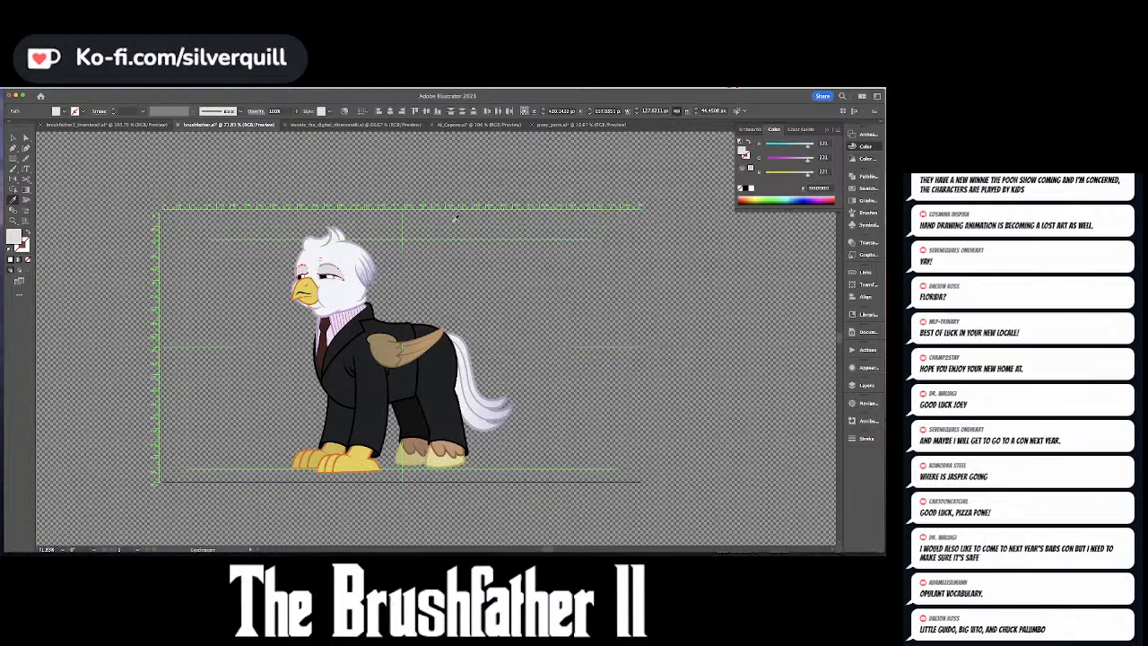
key(s)
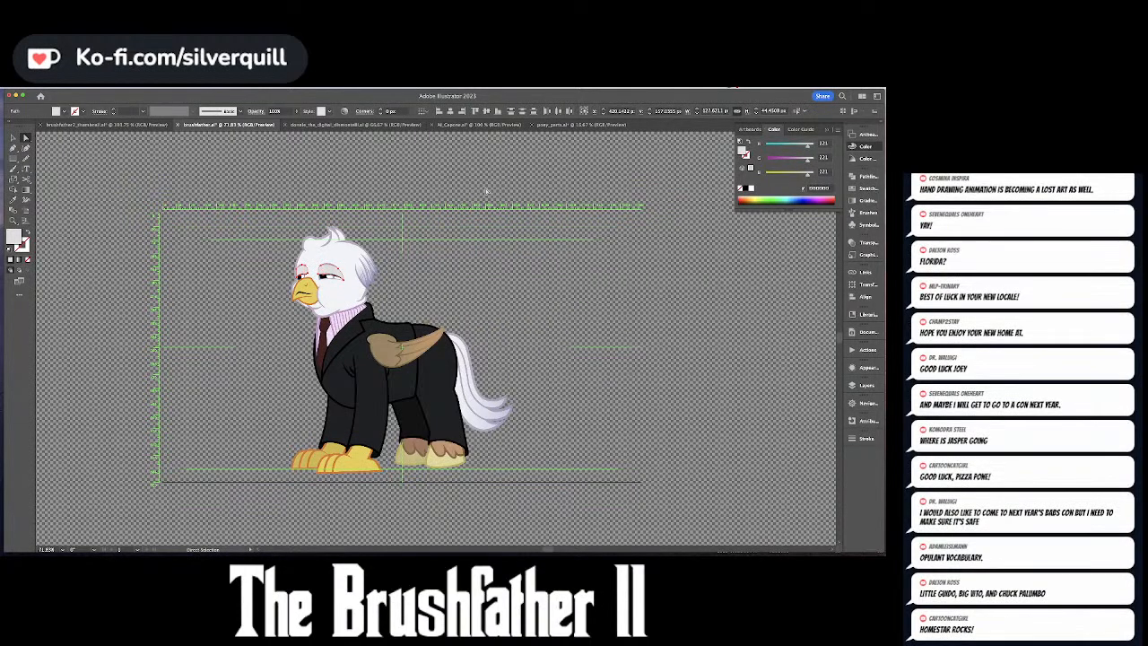
key(a)
click(486, 191)
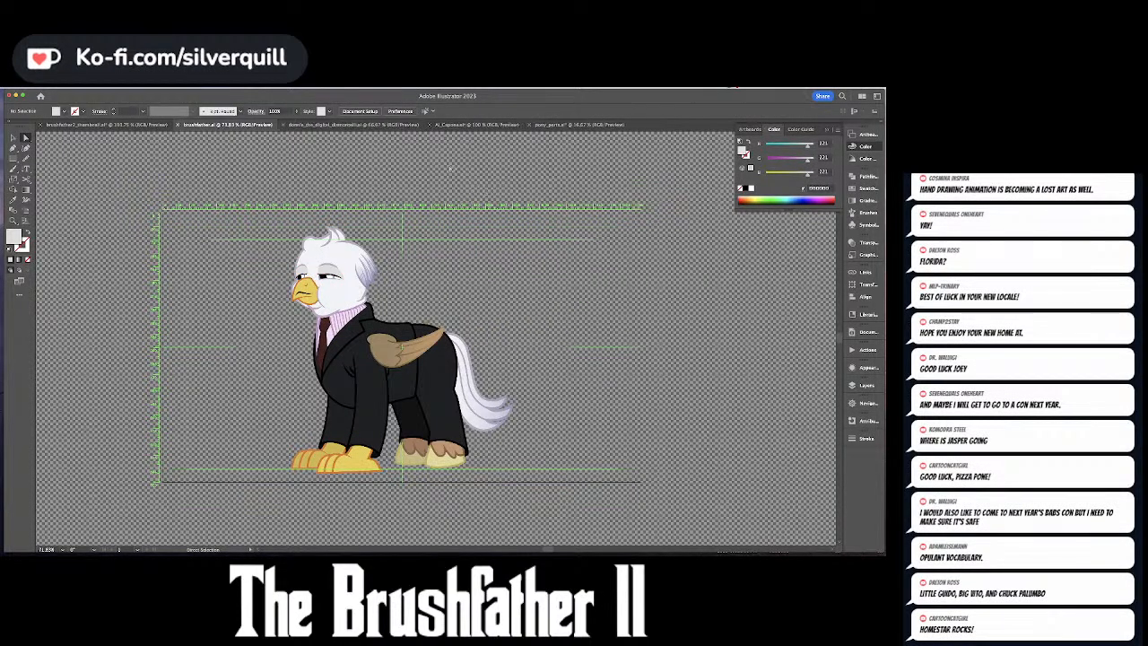
- Close the pony parts document without saving its changes and return to the red gangster pony's document
click(475, 124)
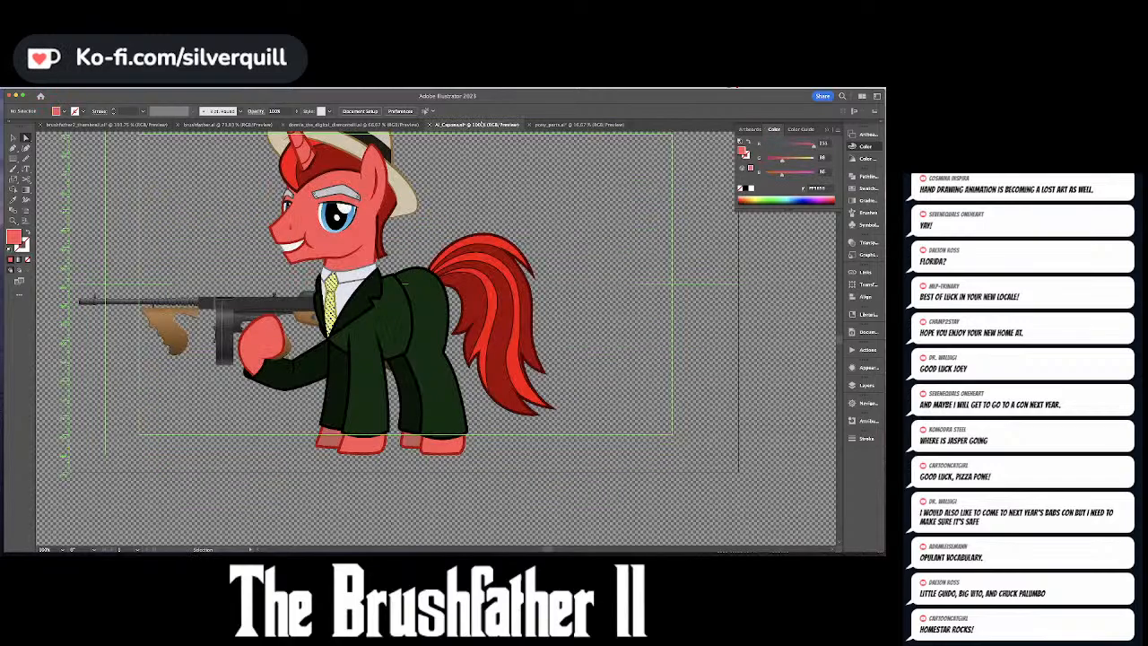
click(544, 125)
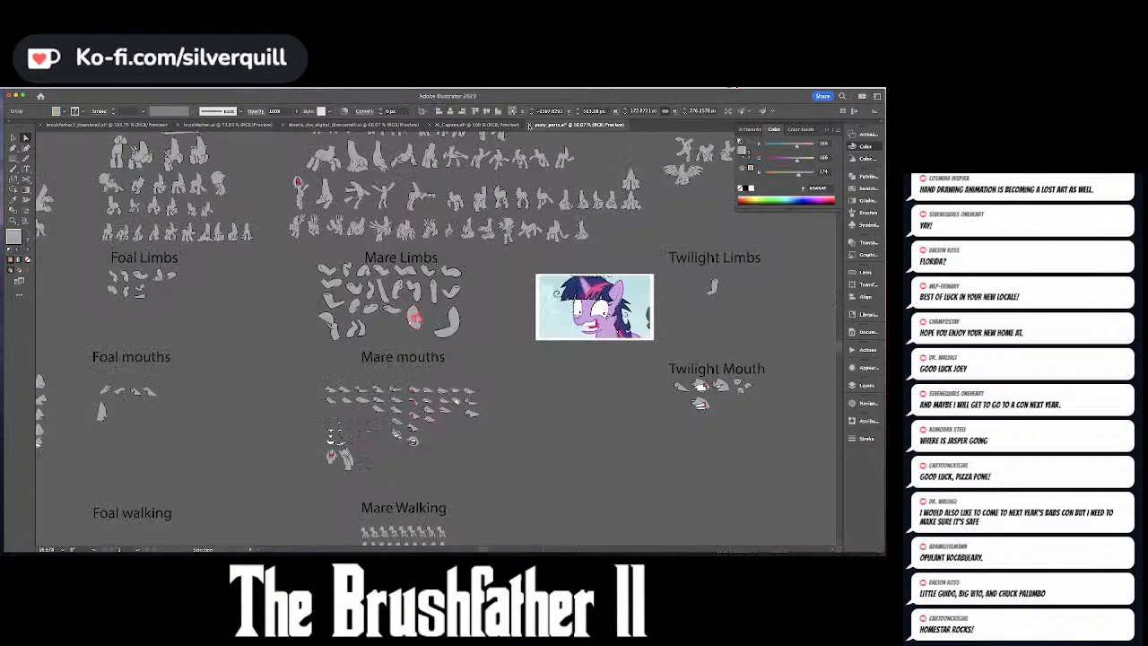
click(530, 125)
click(451, 340)
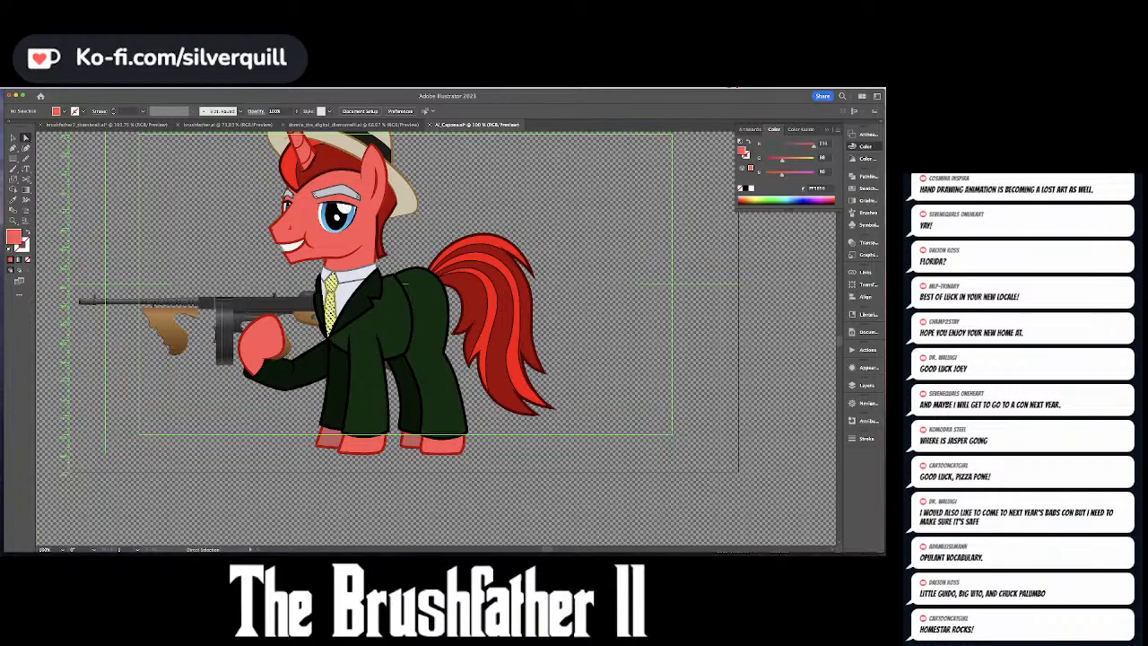
- Save and close the brushfather2_thumbnail document
click(866, 146)
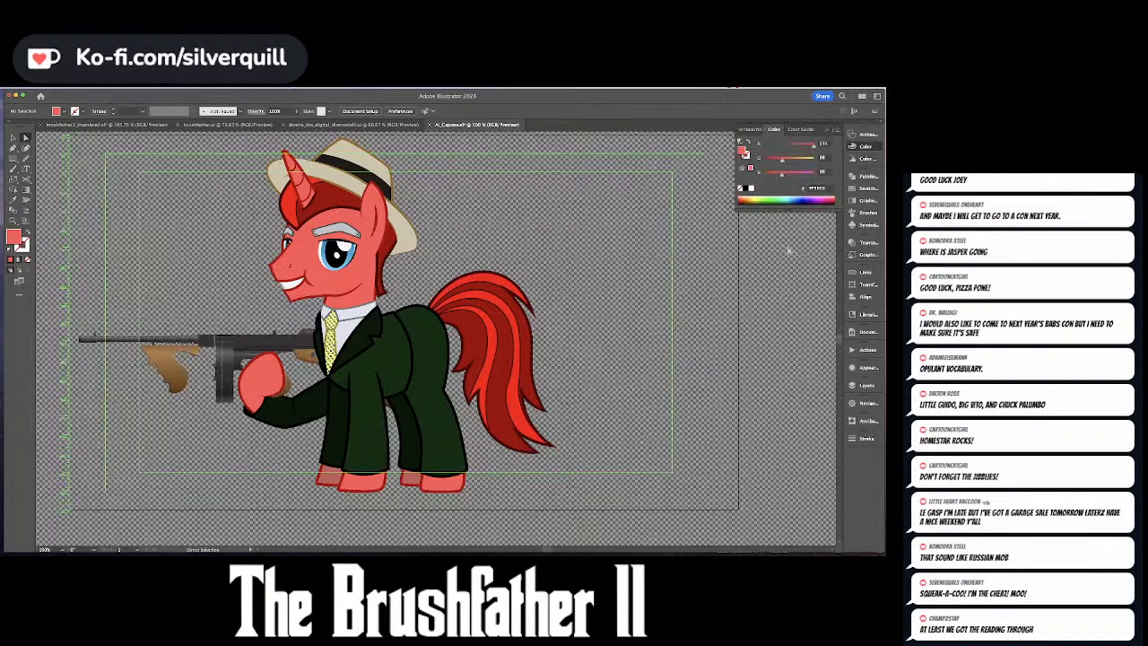
key(ctrl+minus)
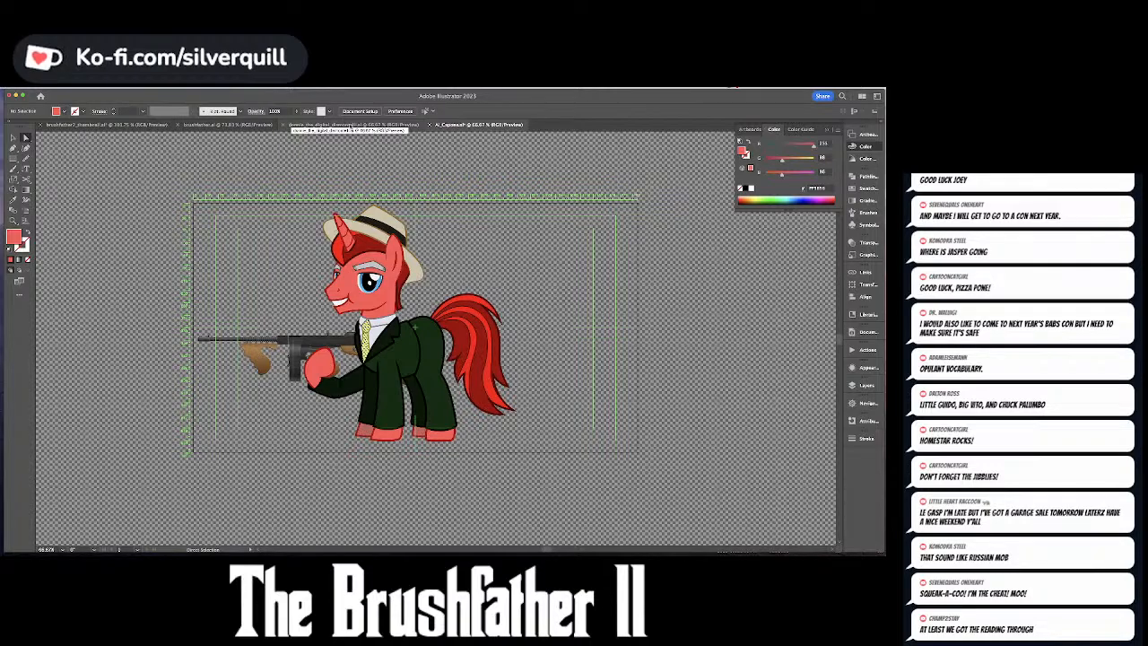
click(108, 125)
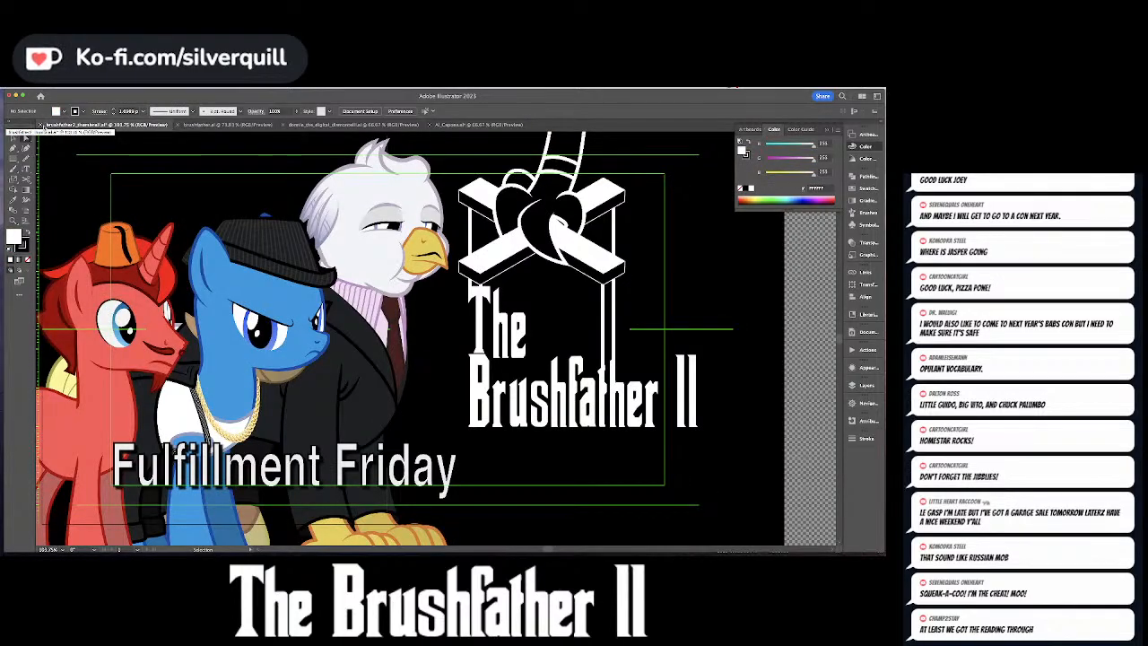
key(super+w)
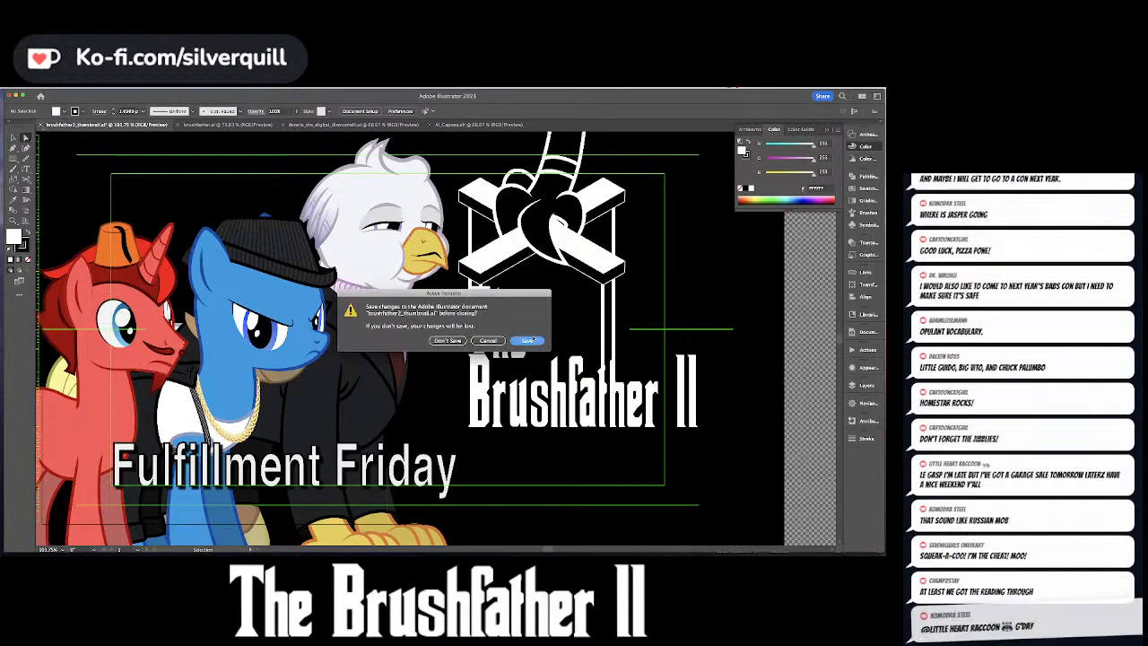
click(530, 341)
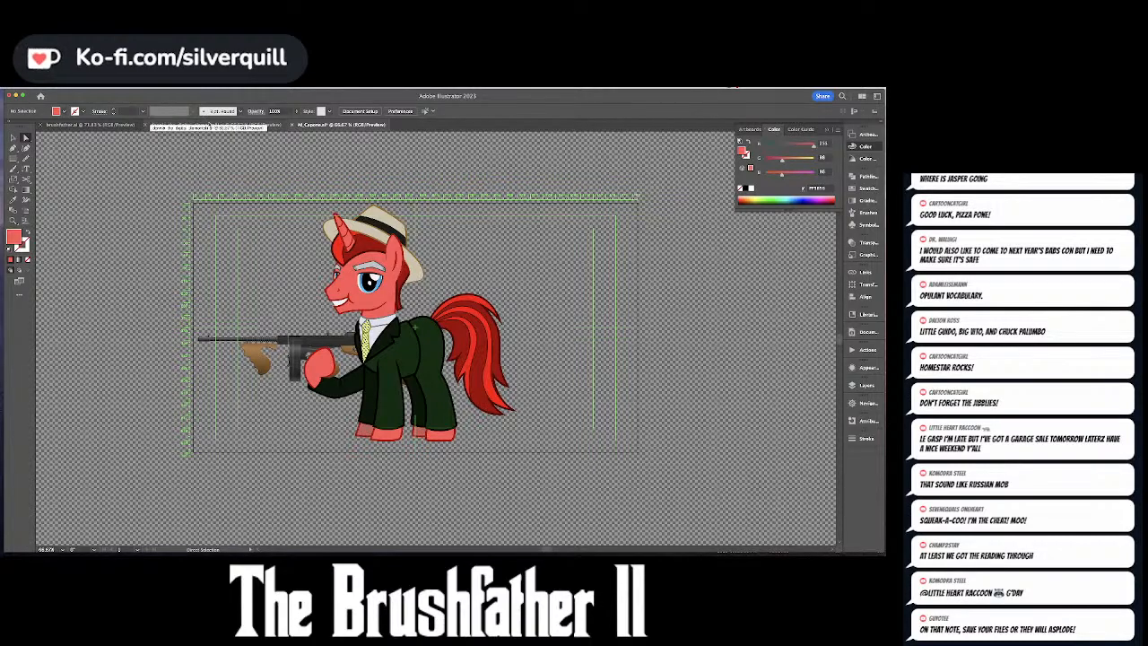
- Look over the blue pony's document and the suited griffon's document
click(207, 124)
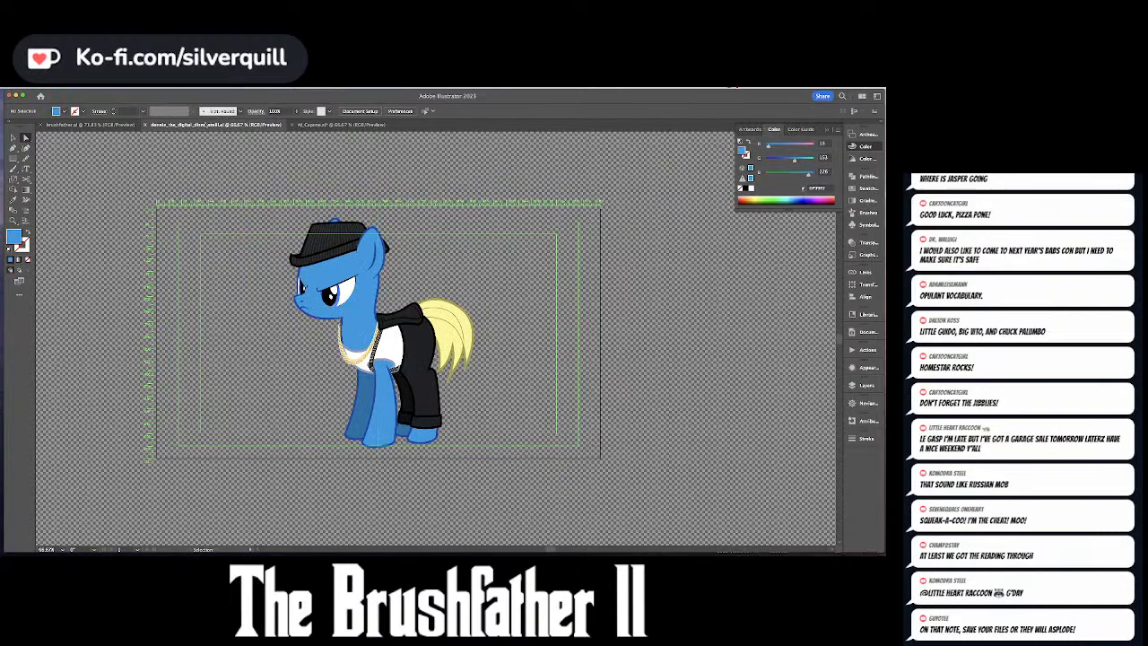
click(107, 124)
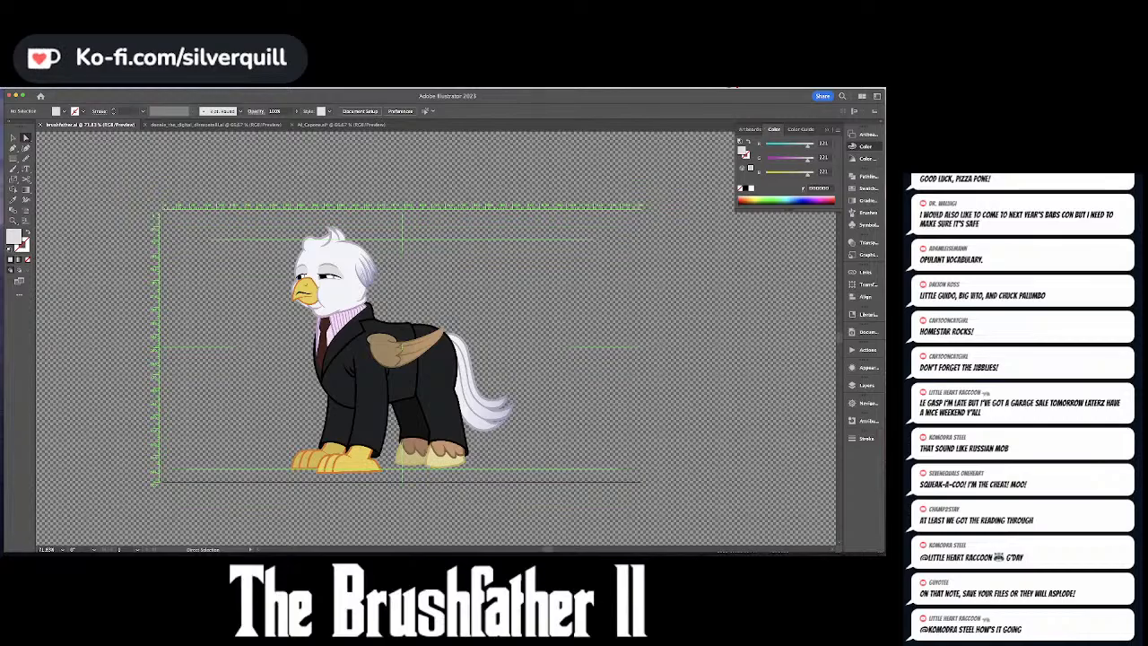
key(super+Tab)
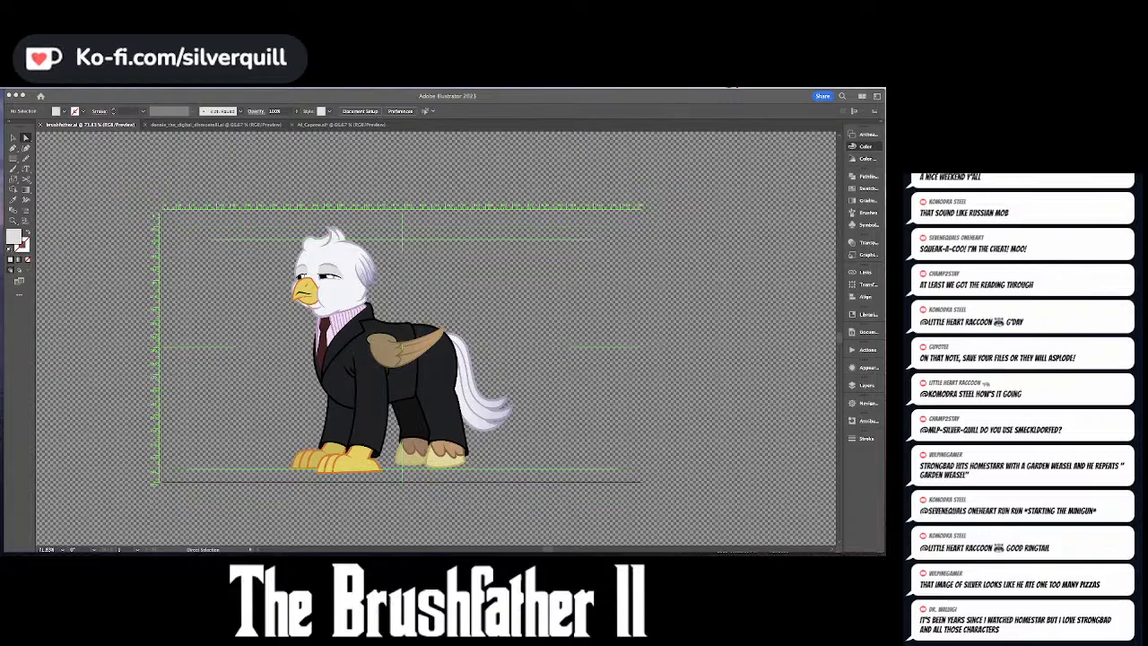
click(729, 203)
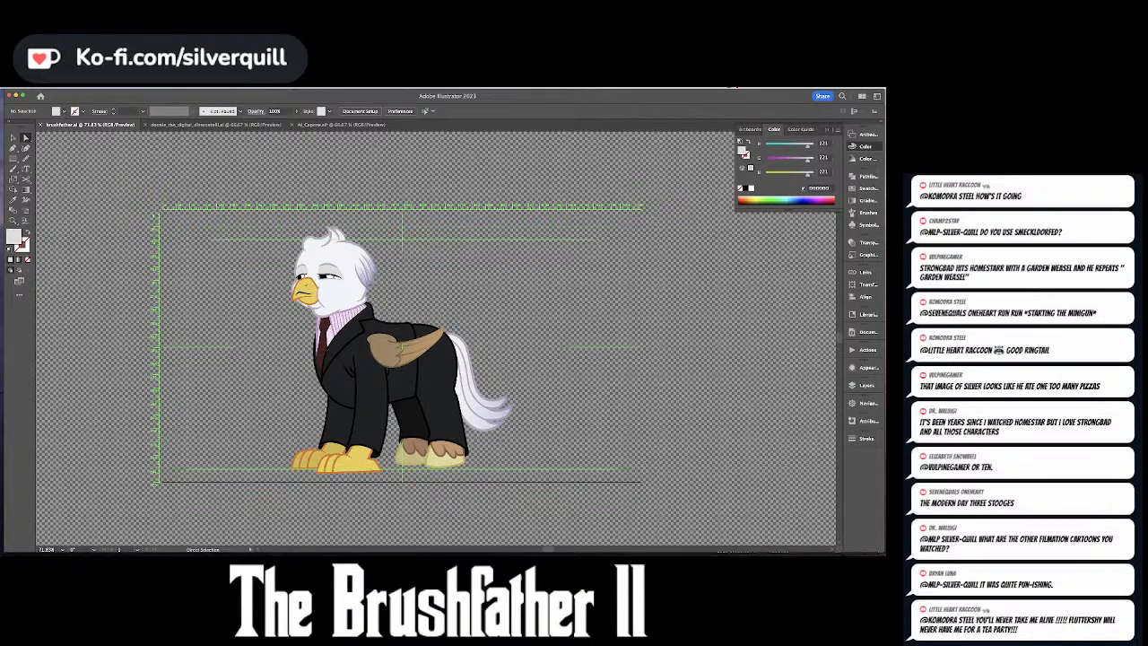
key(super+Tab)
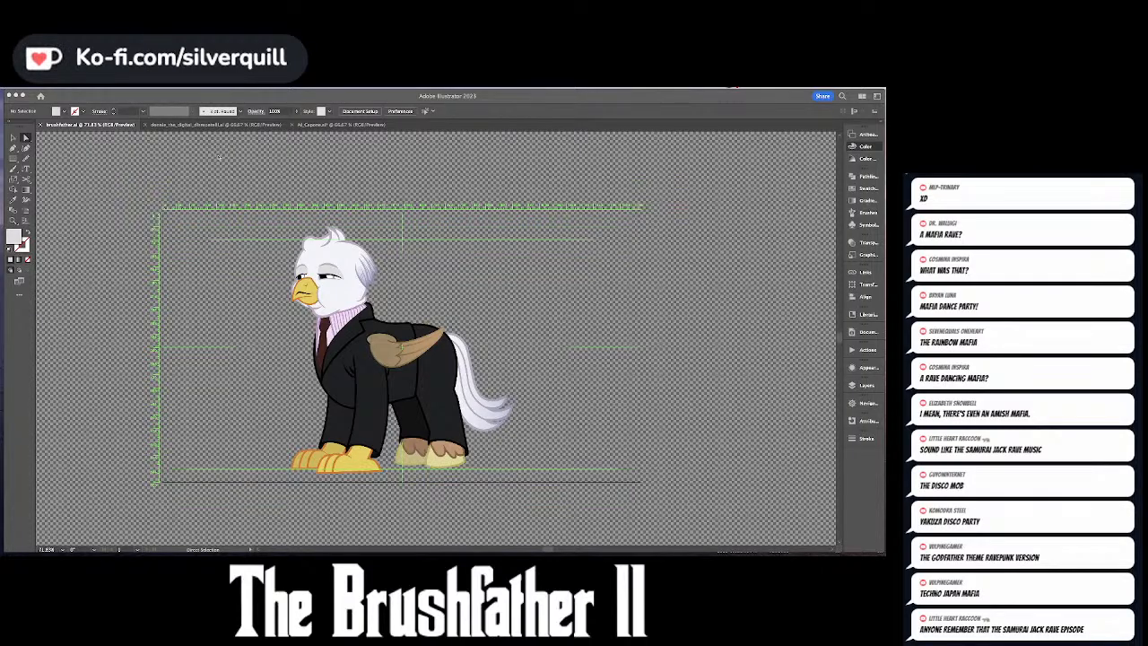
- In the red gangster pony's document, hide the layer with the Thompson gun pose, show the layer with the plain standing pose, and save
click(235, 130)
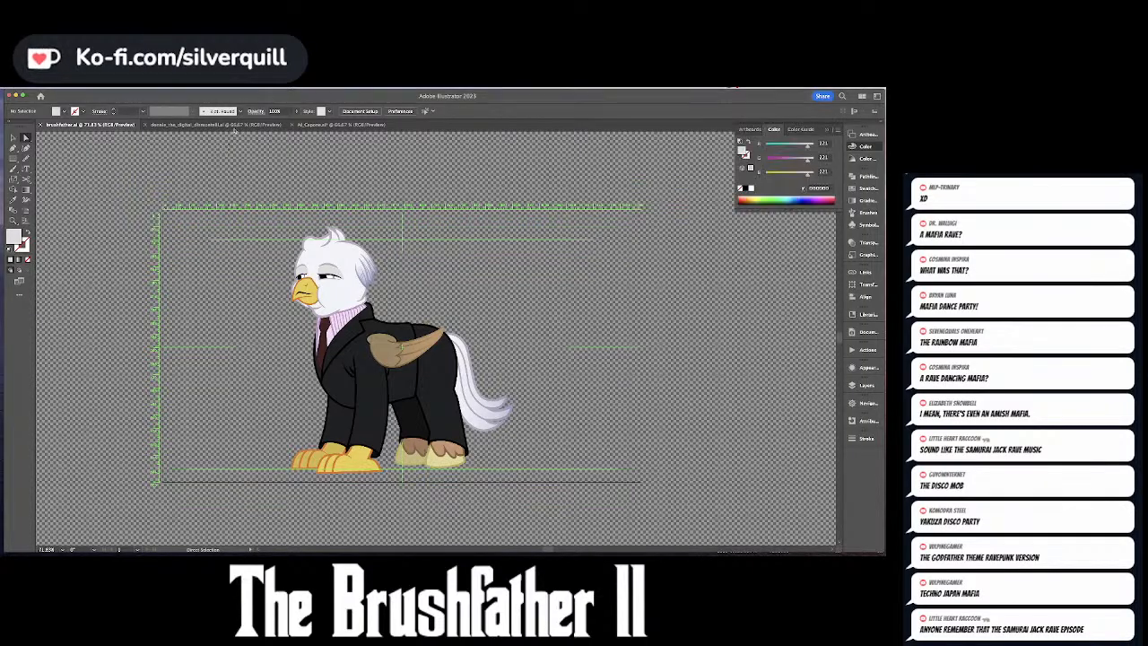
click(249, 127)
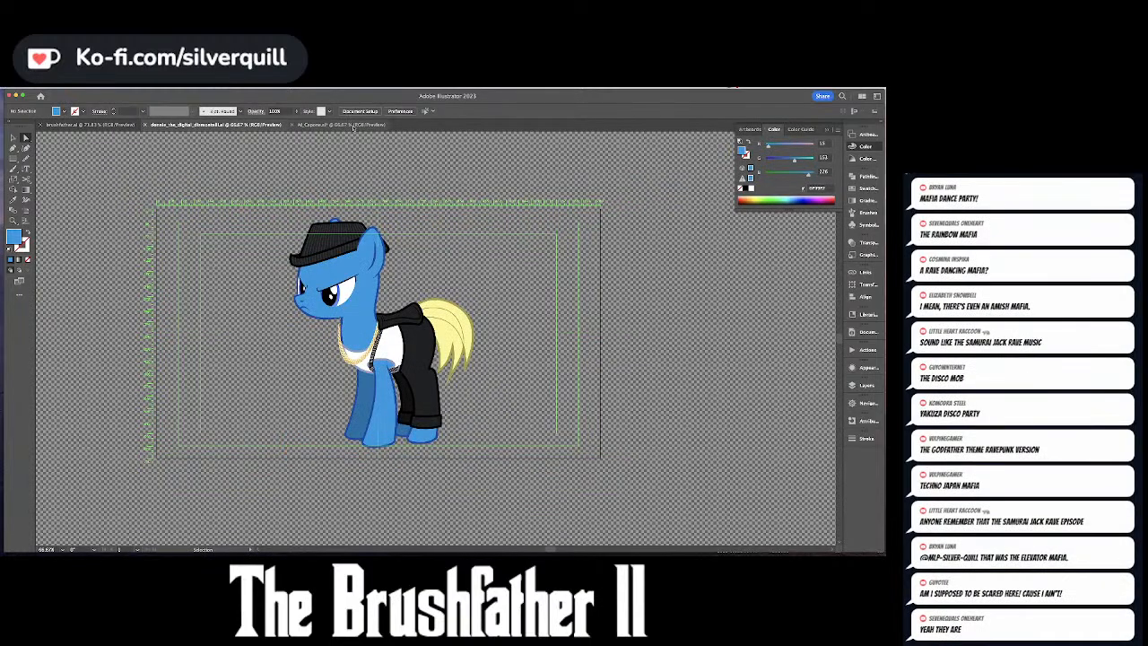
click(354, 127)
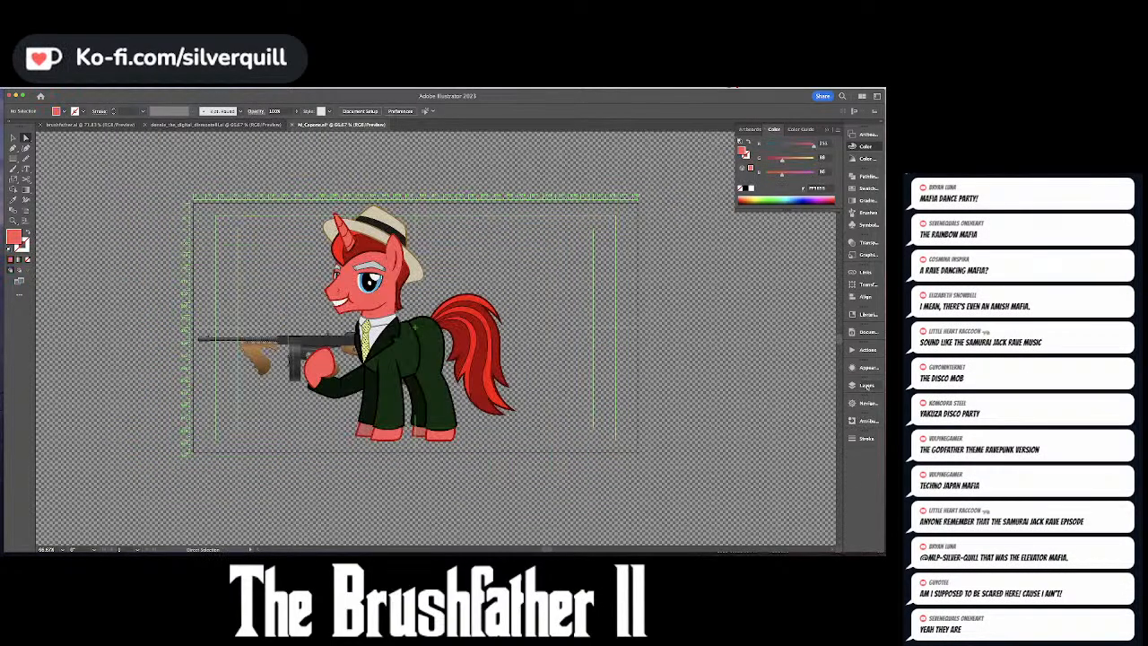
click(863, 385)
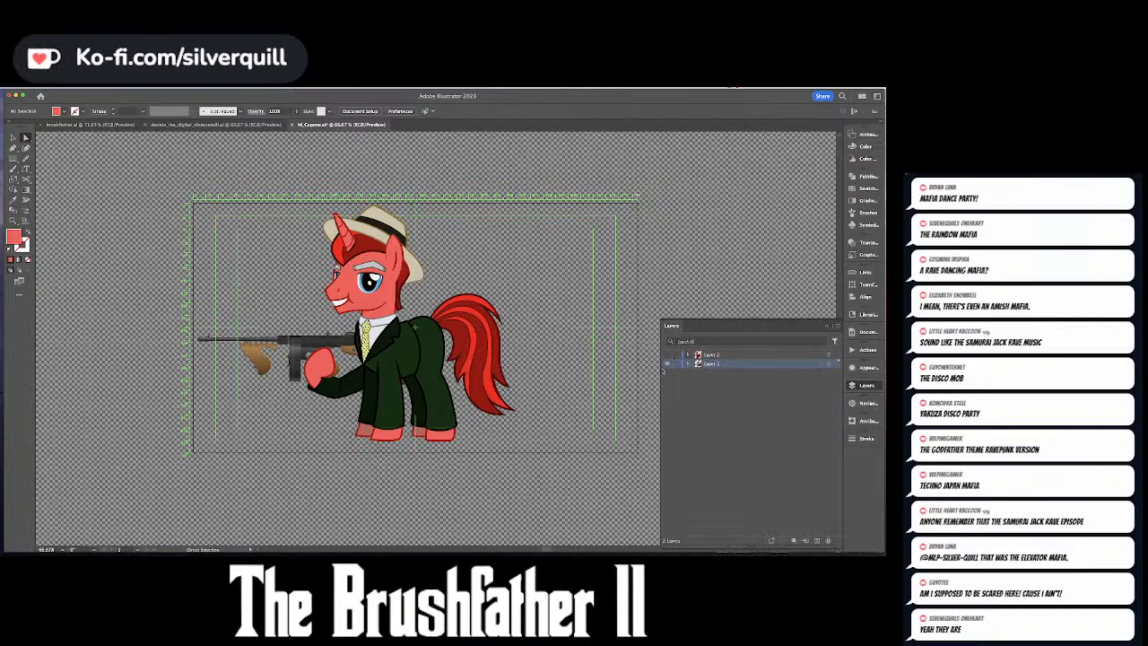
click(667, 363)
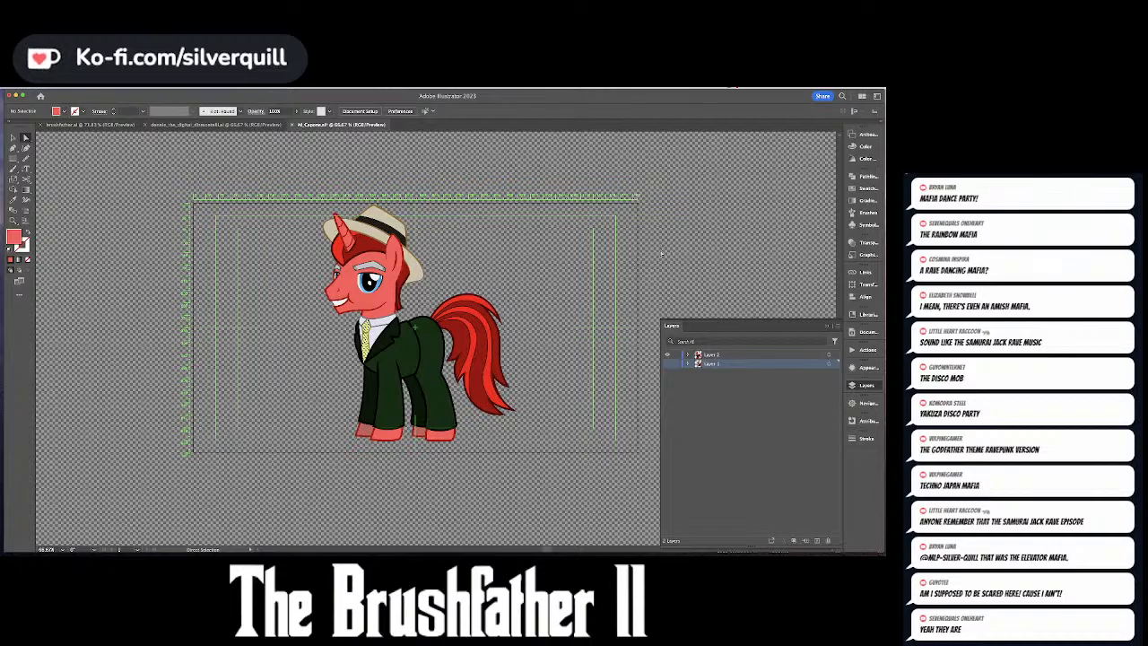
key(super+s)
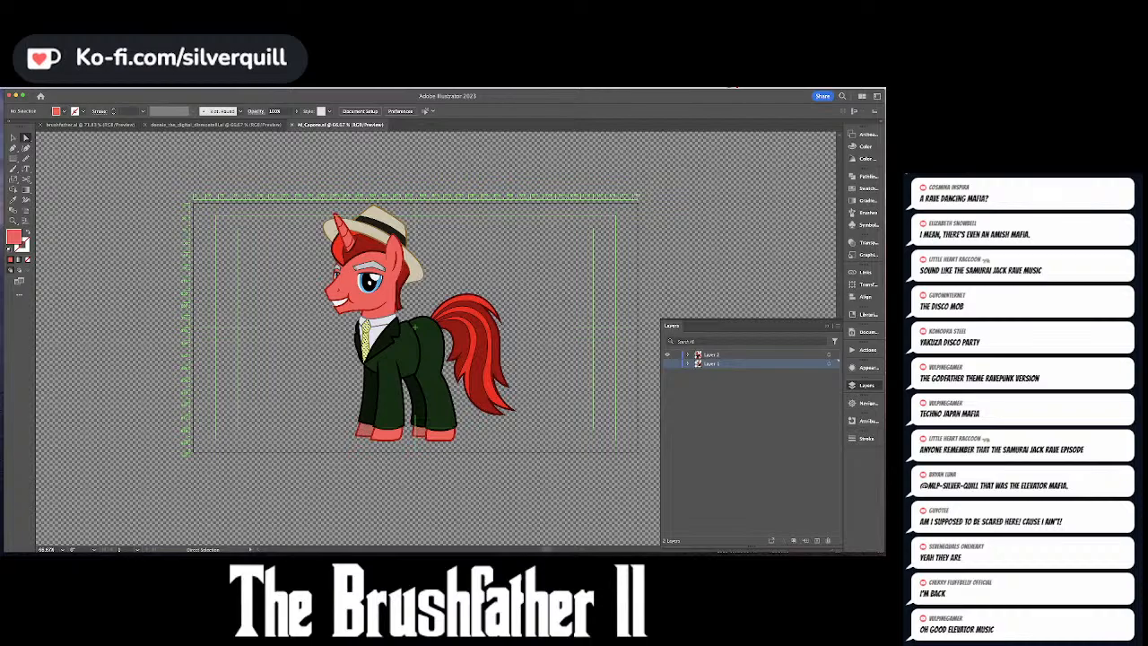
key(super+Tab)
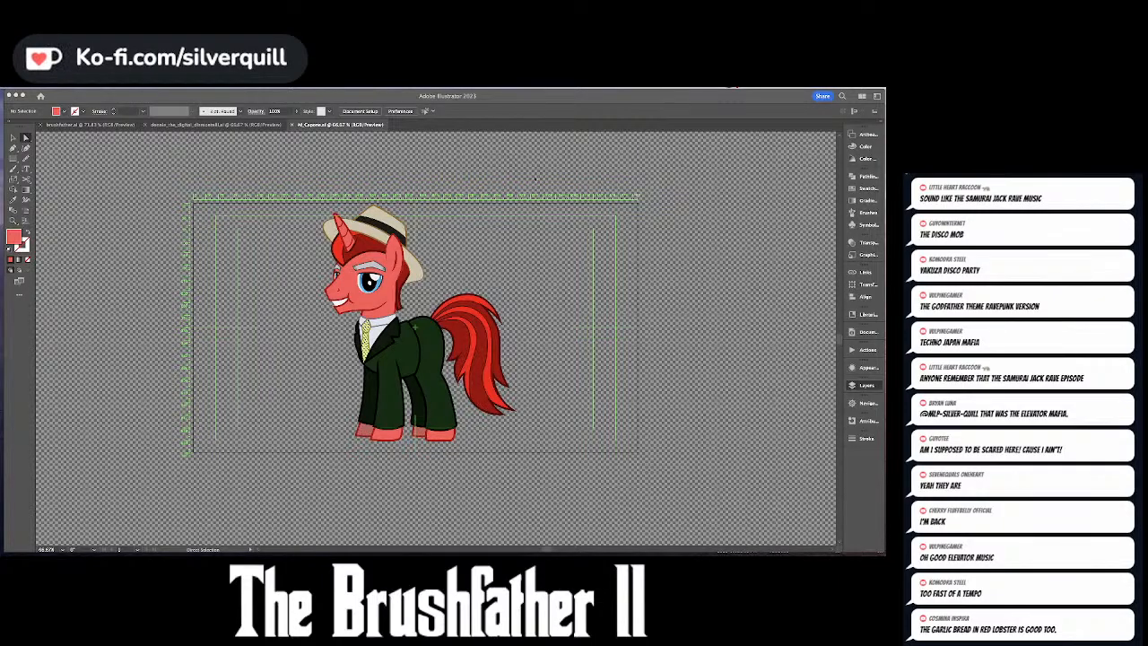
key(F7)
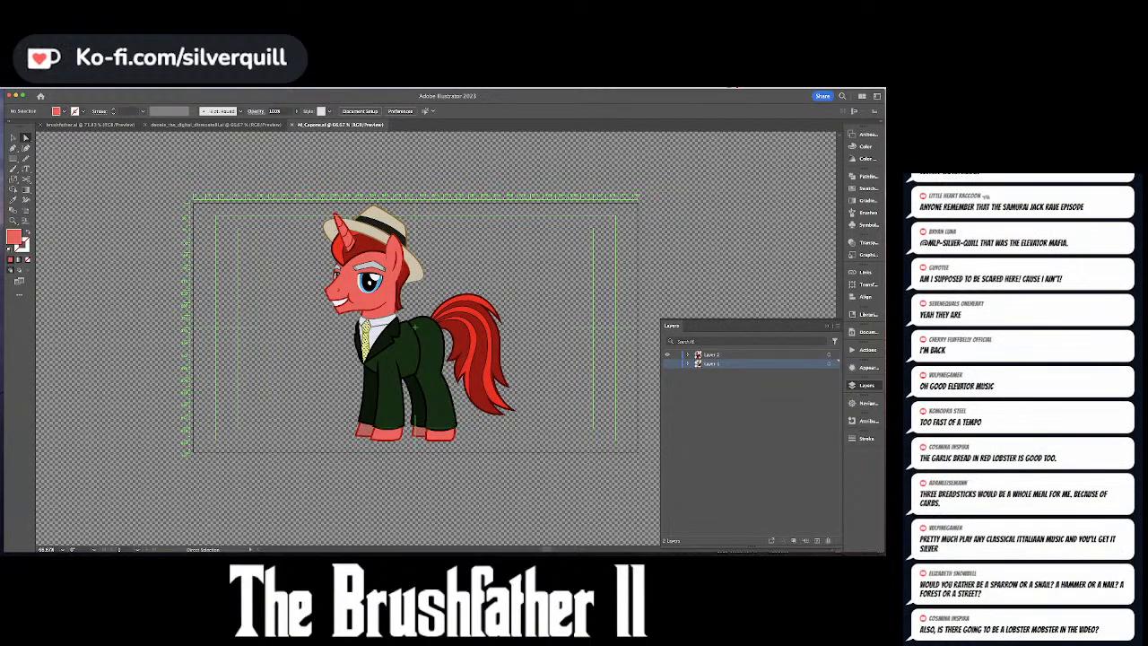
key(super+Tab)
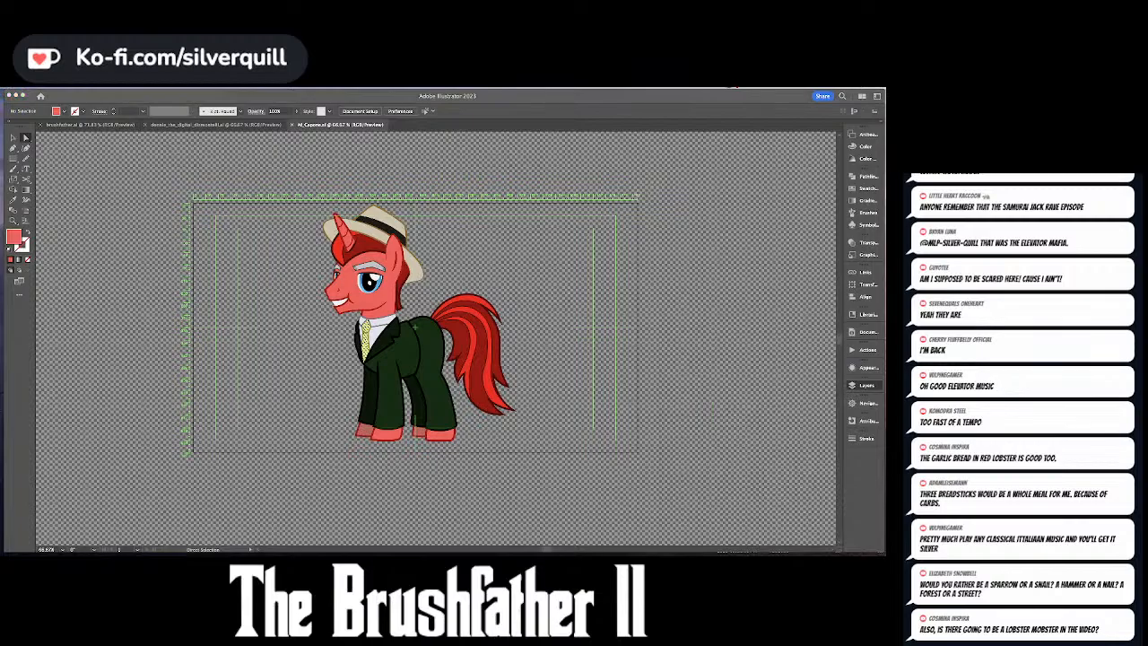